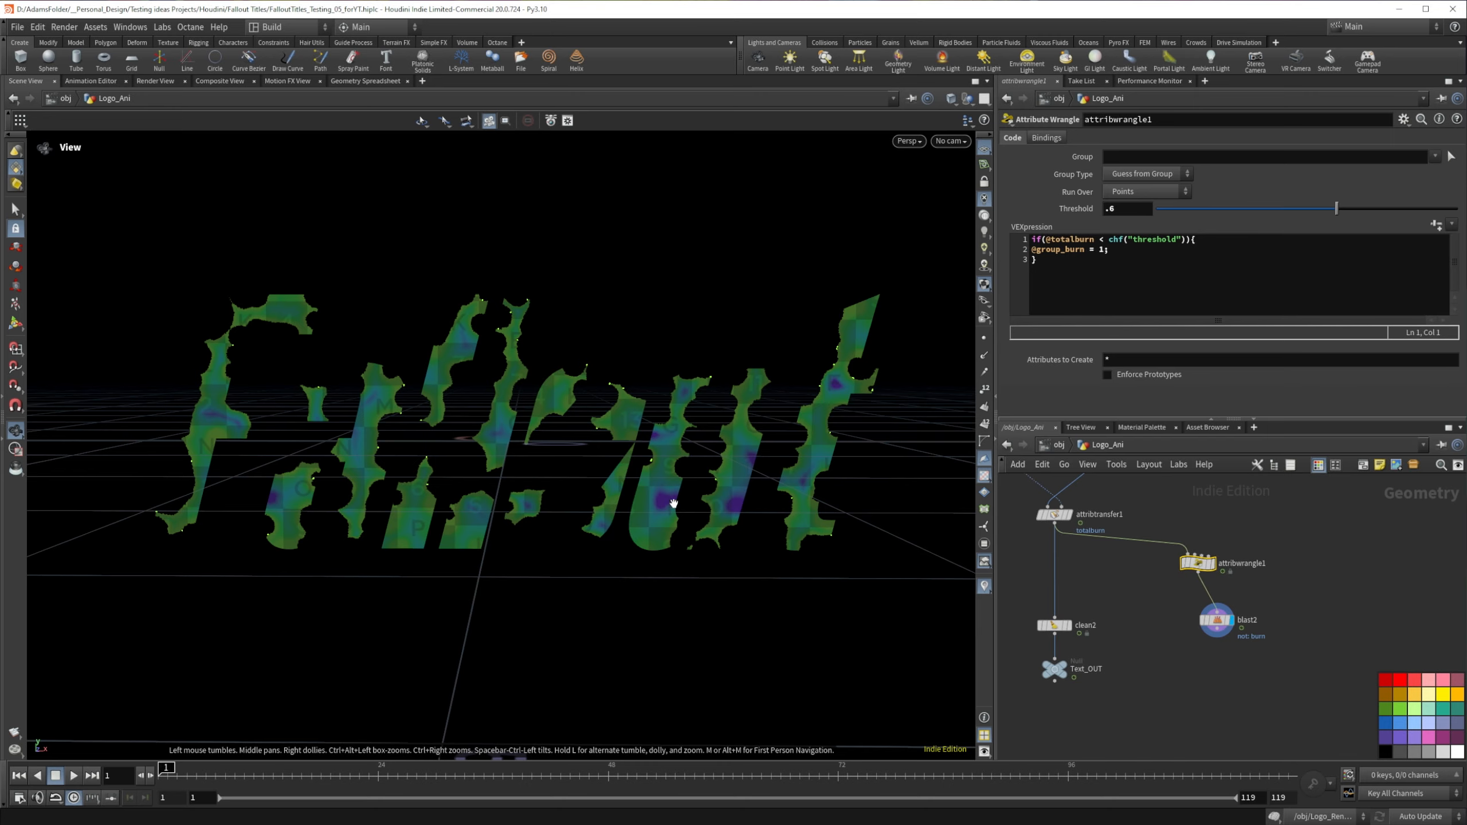
{"action": "scroll", "coordinate": [502, 411], "scroll_direction": "up", "scroll_amount": 5}
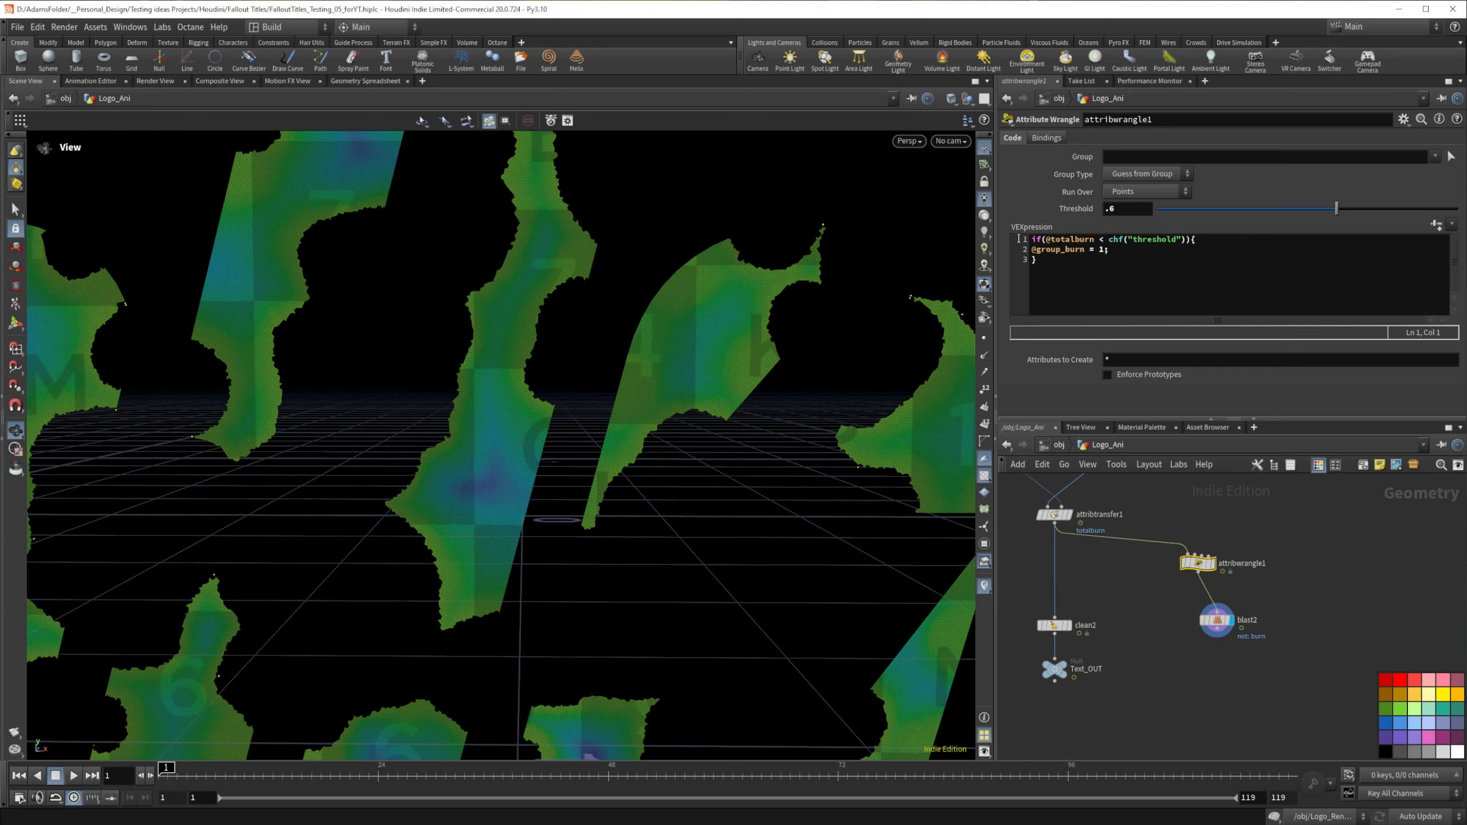
{"action": "left_click", "coordinate": [1188, 239]}
{"action": "type", "text": "&& "}
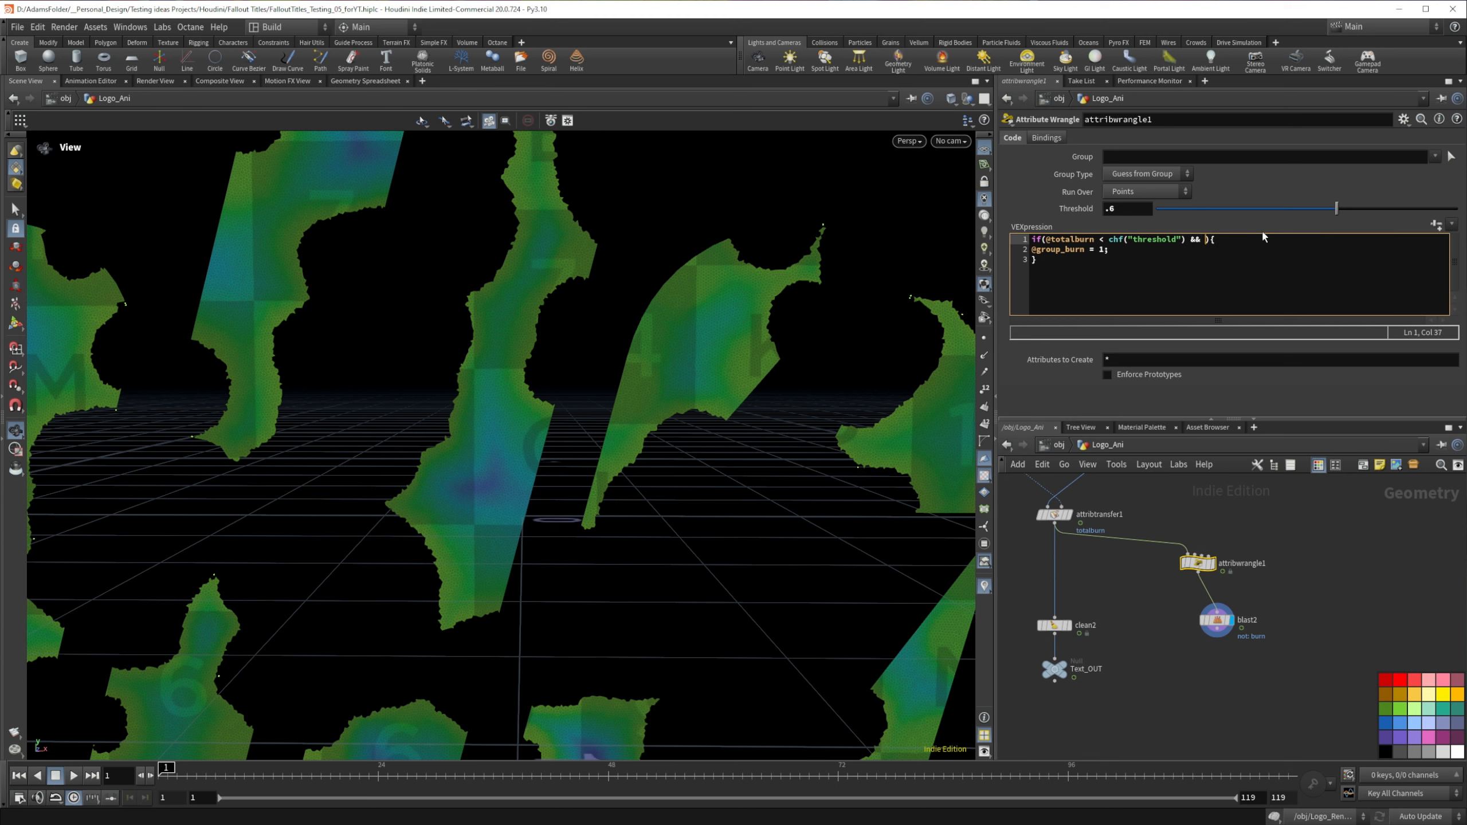
{"action": "type", "text": "@totalburn > 08"}
{"action": "key", "text": "BackSpace"}
{"action": "type", "text": ".5"}
{"action": "left_click", "coordinate": [1339, 523]}
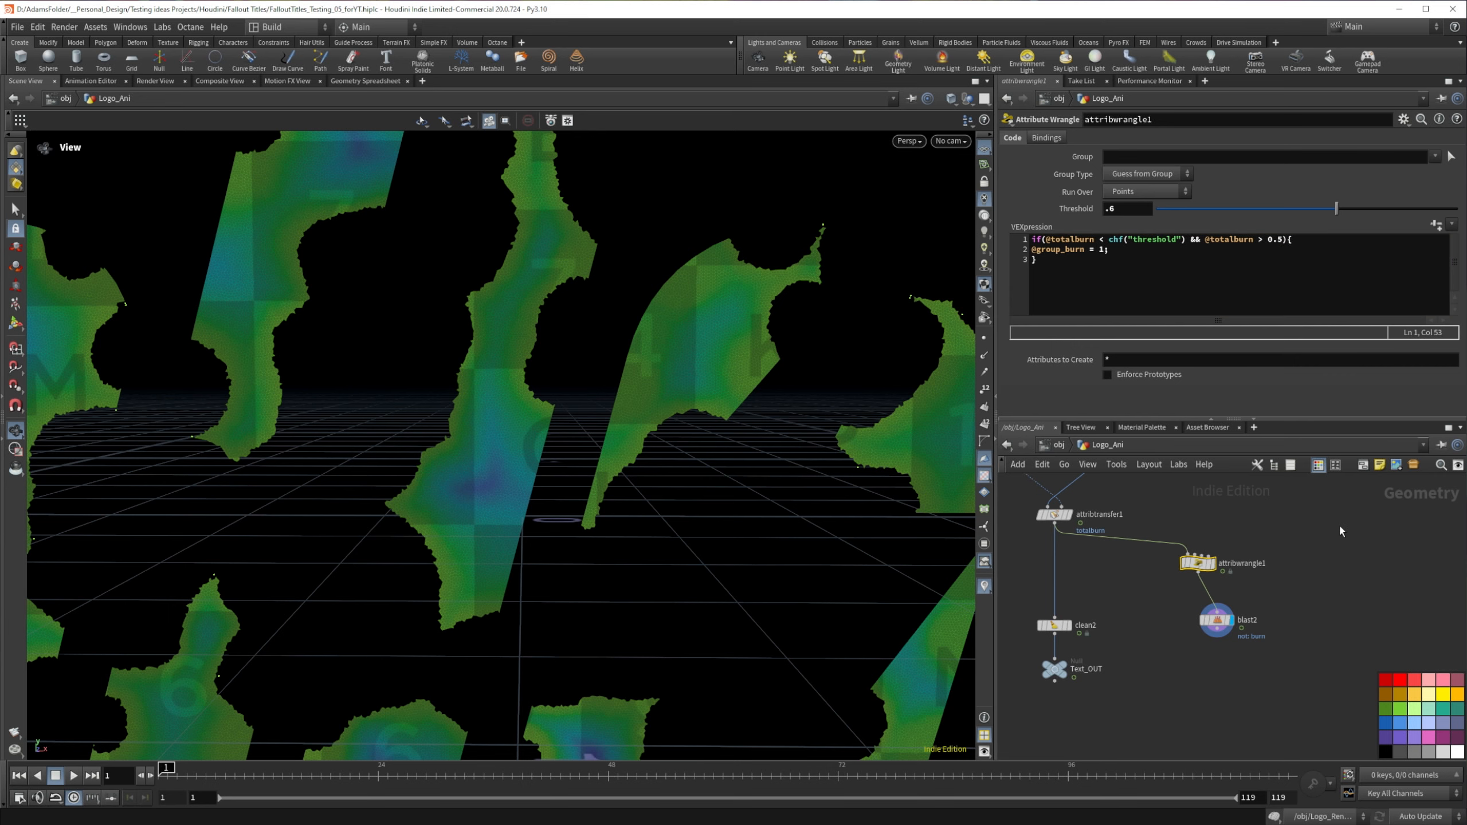
Step: Scrub to frame 8 to check the burn edges, and raise the wrangle's lower totalburn limit to 0.54
{"action": "left_click_drag", "start_coordinate": [537, 400], "coordinate": [489, 423]}
{"action": "scroll", "coordinate": [489, 423], "scroll_direction": "down", "scroll_amount": 9}
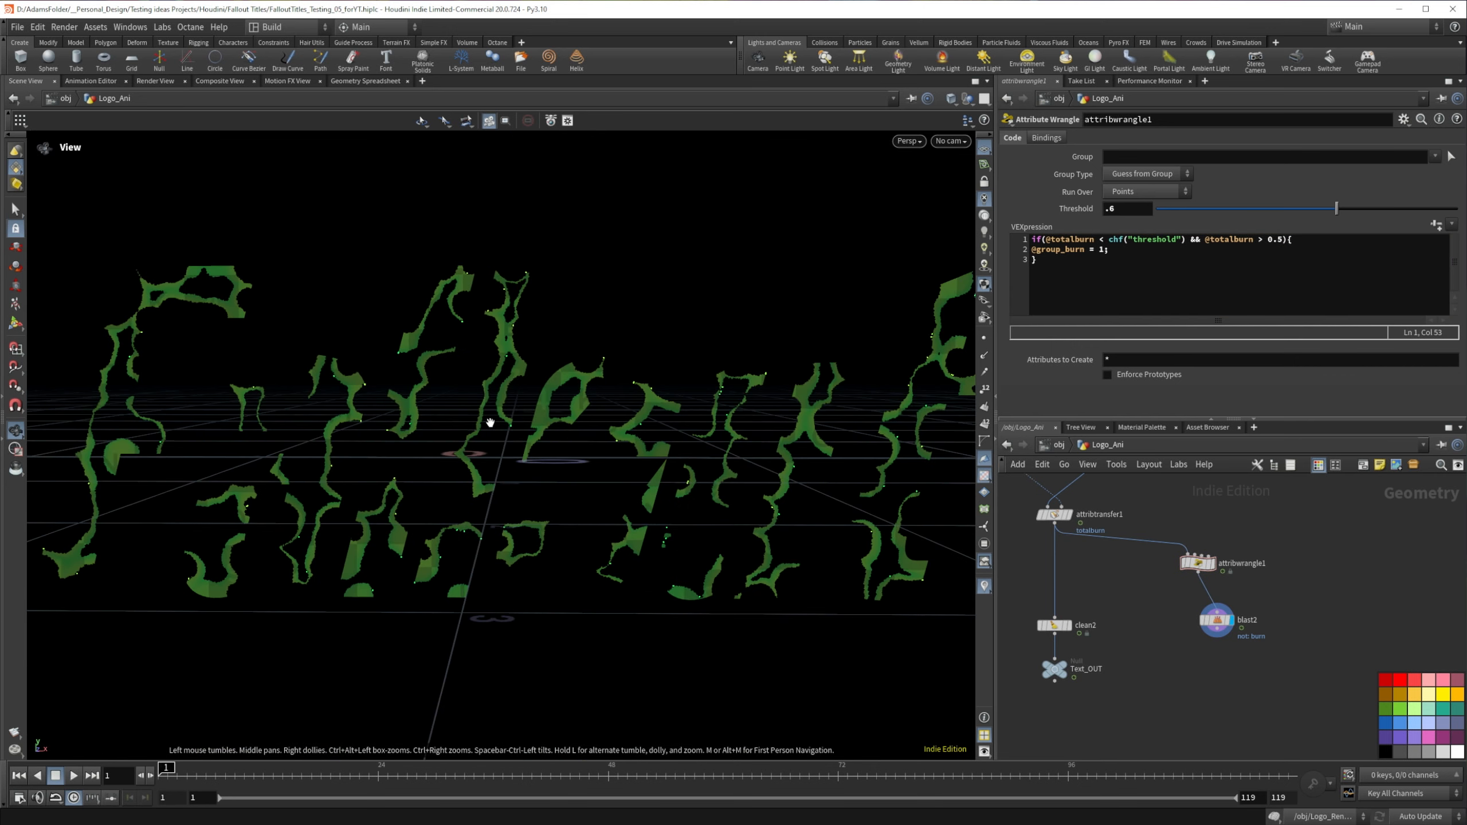
{"action": "scroll", "coordinate": [489, 423], "scroll_direction": "up", "scroll_amount": 1}
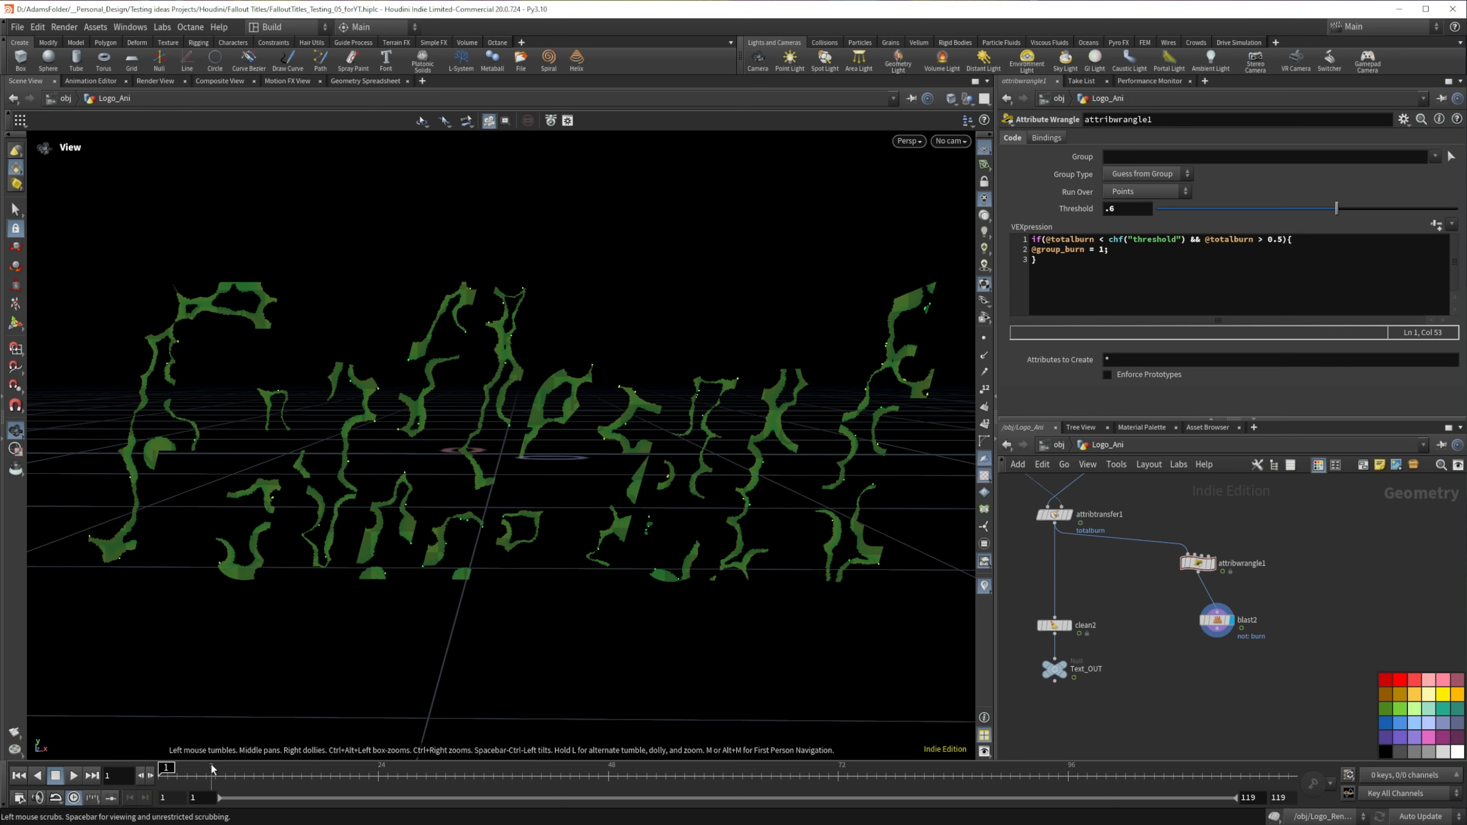
{"action": "mouse_move", "coordinate": [212, 768]}
{"action": "left_mouse_down"}
{"action": "mouse_move", "coordinate": [432, 758]}
{"action": "mouse_move", "coordinate": [224, 769]}
{"action": "left_mouse_up"}
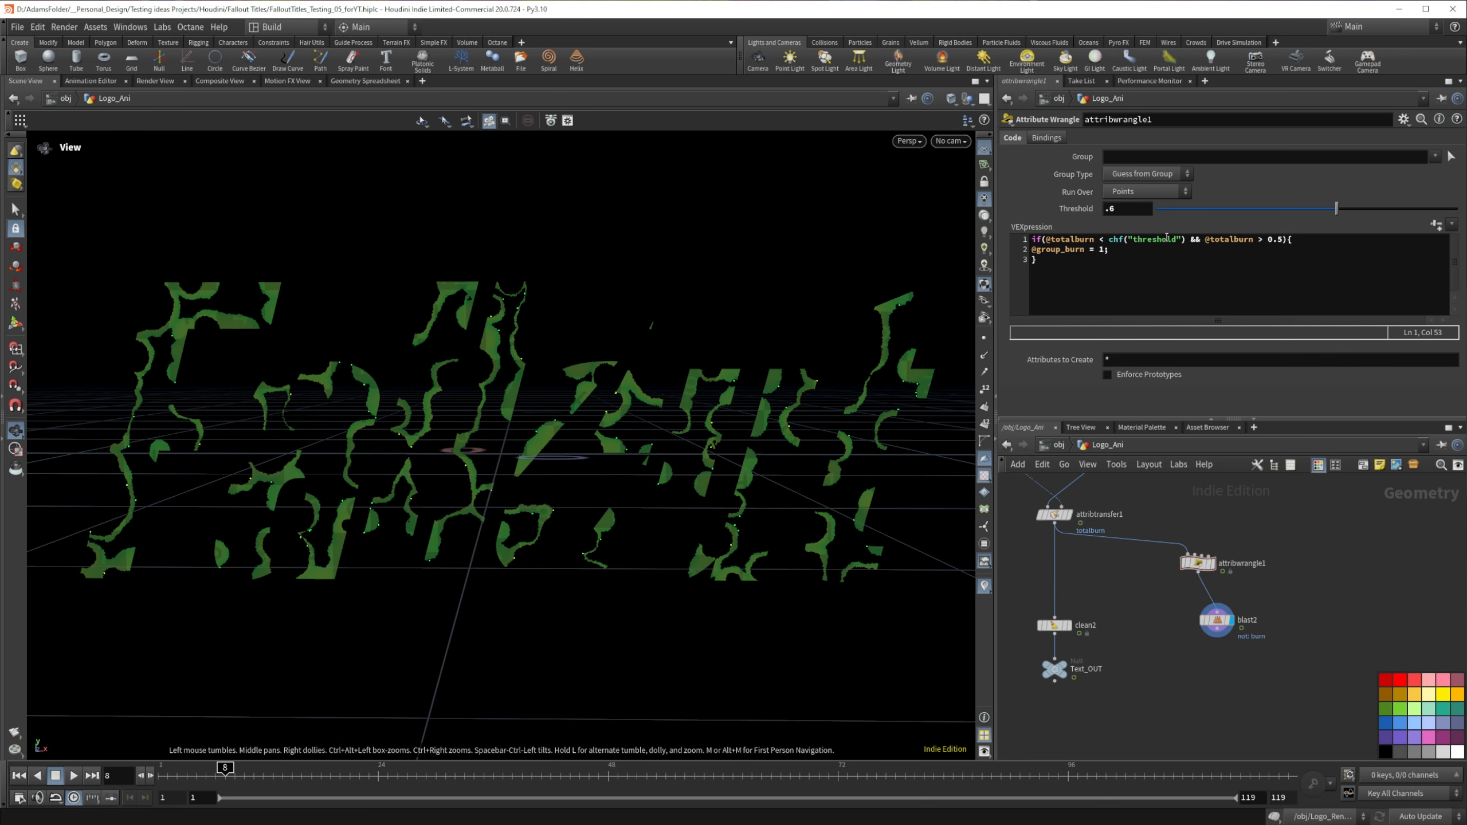
{"action": "left_click", "coordinate": [1283, 239]}
{"action": "type", "text": "4"}
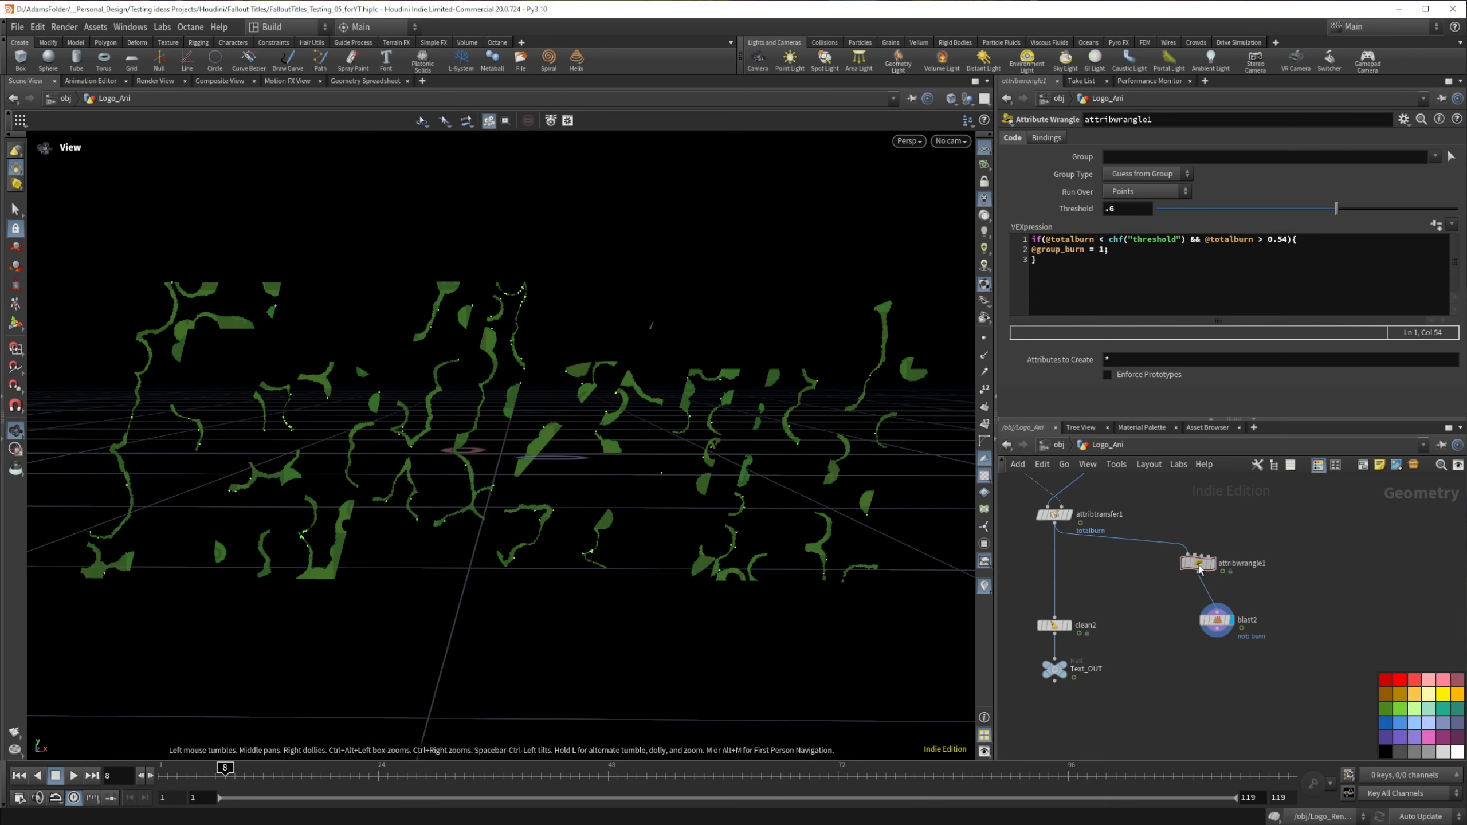
{"action": "left_click_drag", "start_coordinate": [1086, 248], "coordinate": [1066, 247]}
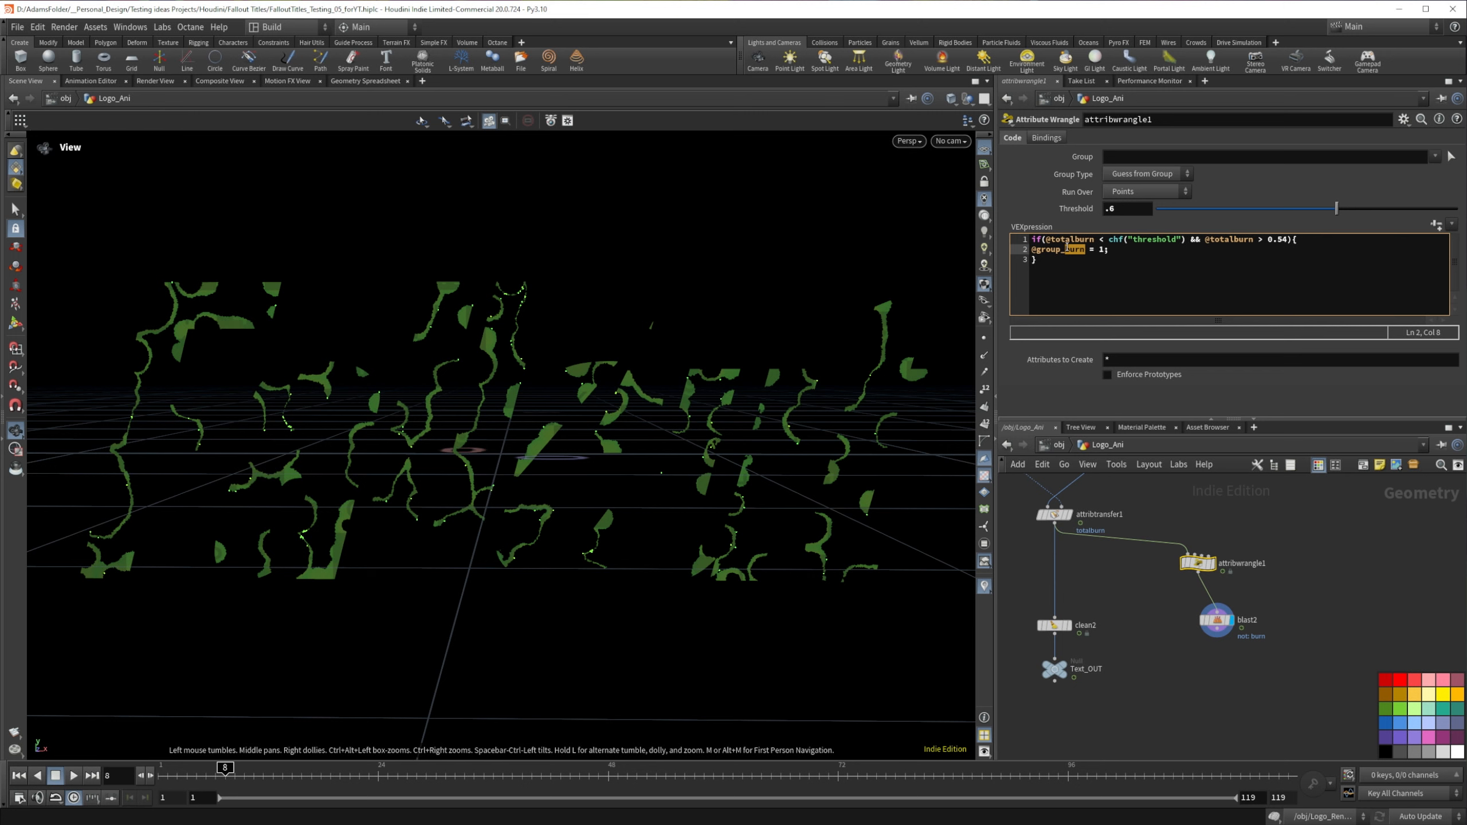
{"action": "type", "text": "emit"}
Step: Detach and reconnect blast2 beneath the attribute wrangle, and replace its group with emit
{"action": "left_click_drag", "start_coordinate": [1218, 624], "coordinate": [1215, 617]}
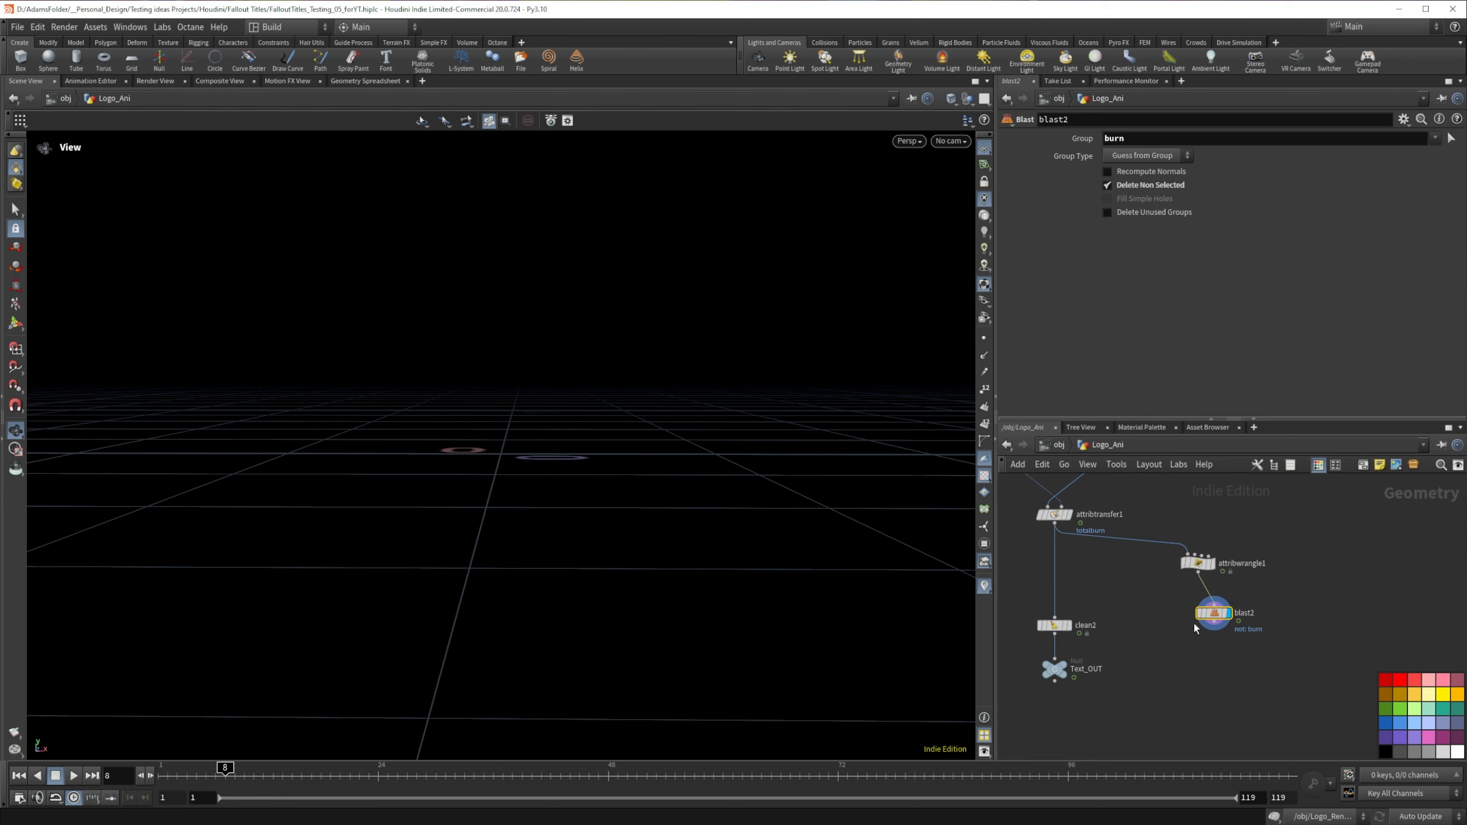
{"action": "mouse_move", "coordinate": [1195, 624]}
{"action": "left_mouse_down"}
{"action": "mouse_move", "coordinate": [1164, 627]}
{"action": "mouse_move", "coordinate": [1245, 592]}
{"action": "left_mouse_up"}
{"action": "key", "text": "y"}
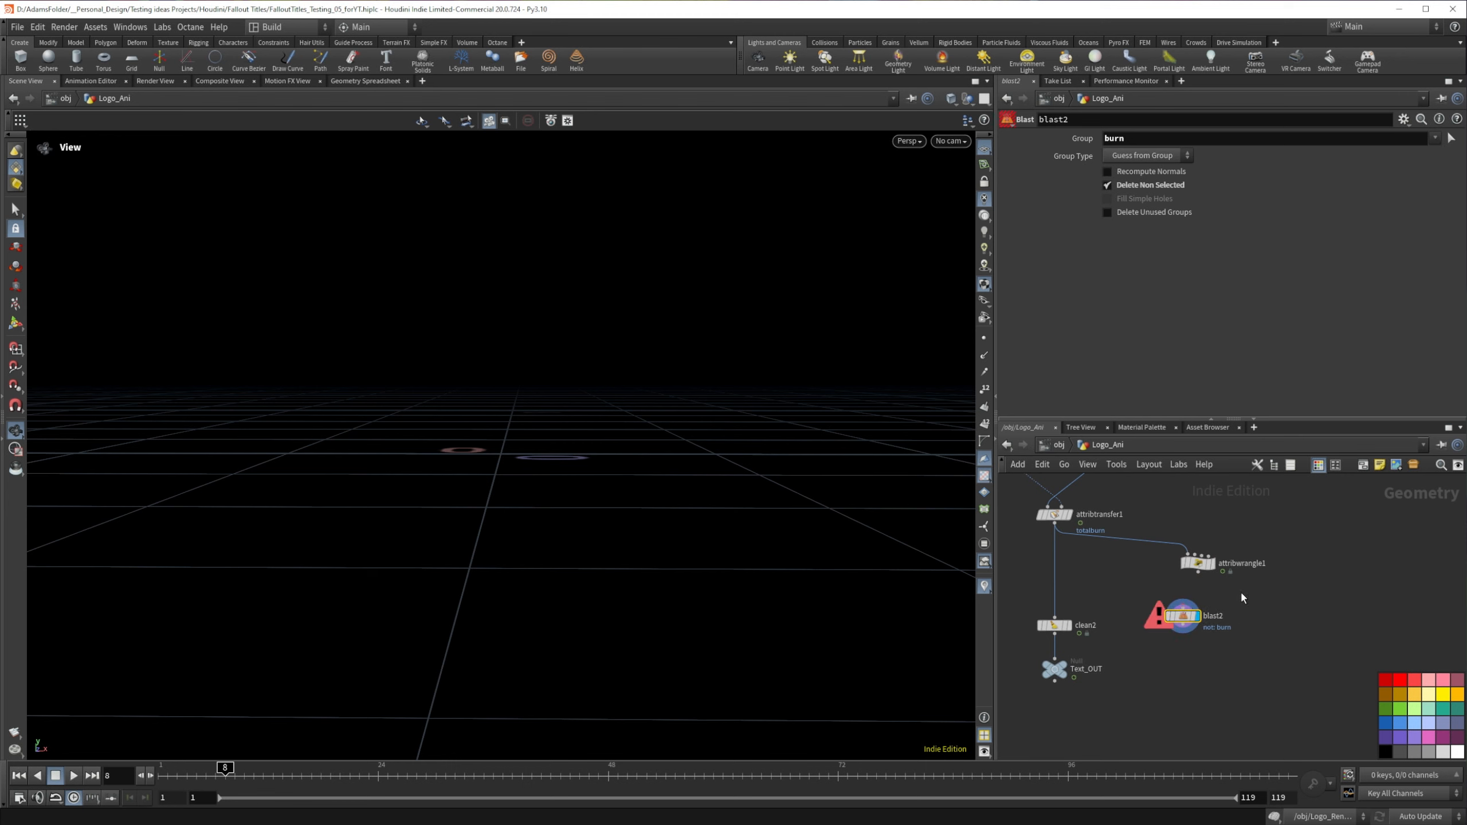
{"action": "left_click_drag", "start_coordinate": [1199, 564], "coordinate": [1219, 561]}
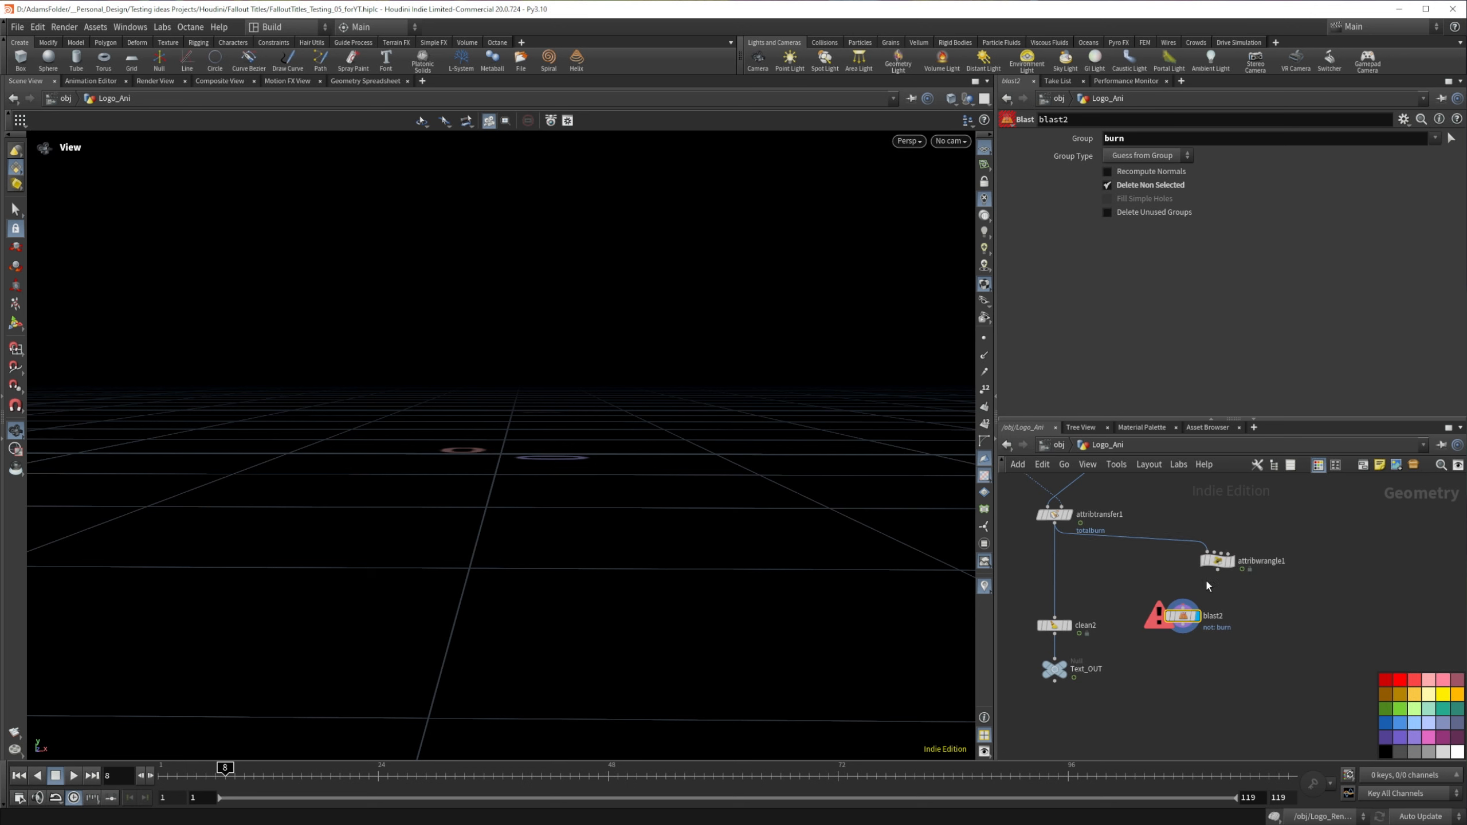
{"action": "left_click_drag", "start_coordinate": [1189, 616], "coordinate": [1230, 610]}
{"action": "left_click", "coordinate": [1435, 138]}
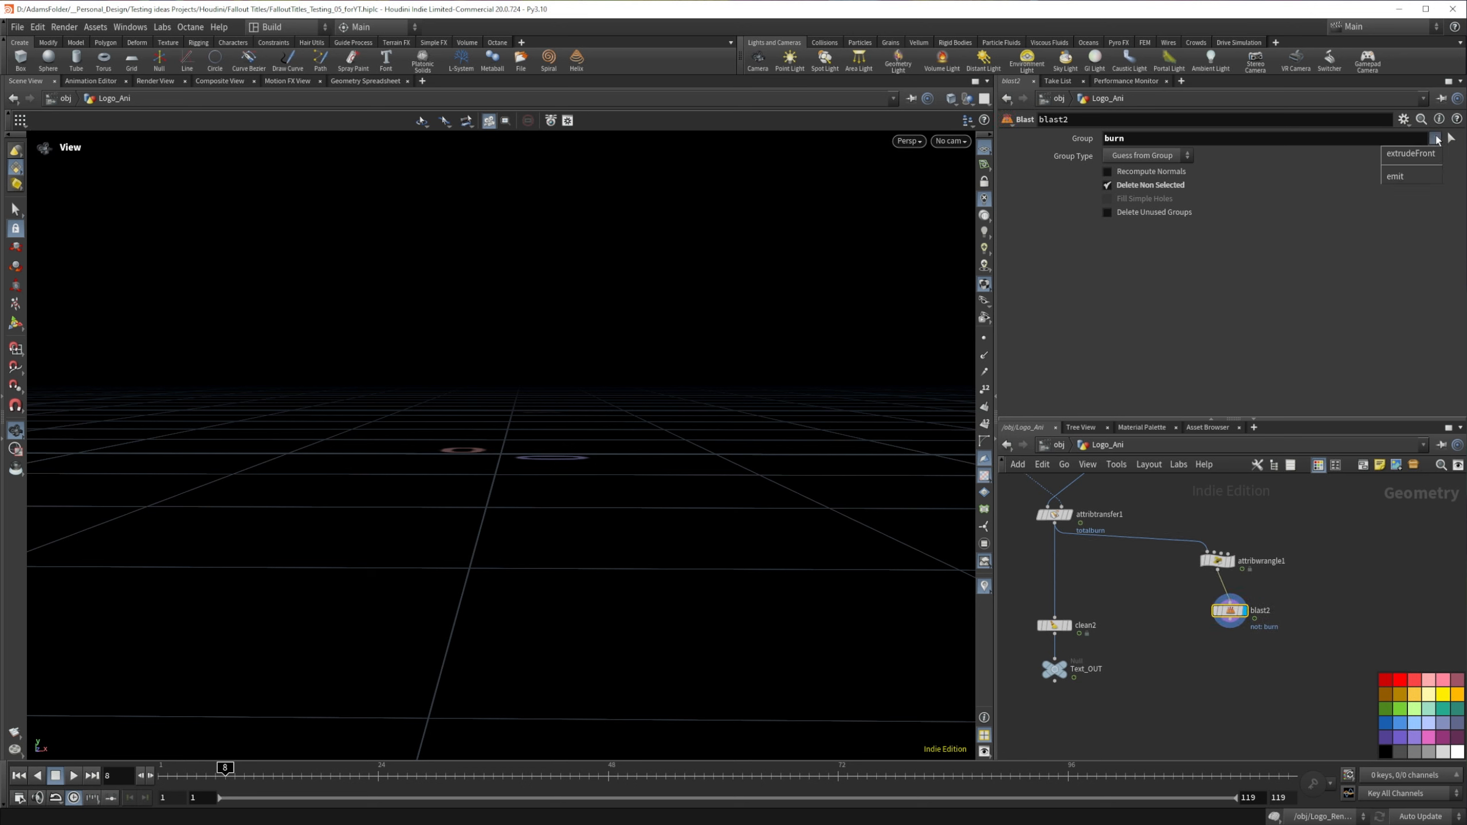
{"action": "left_click", "coordinate": [1409, 166]}
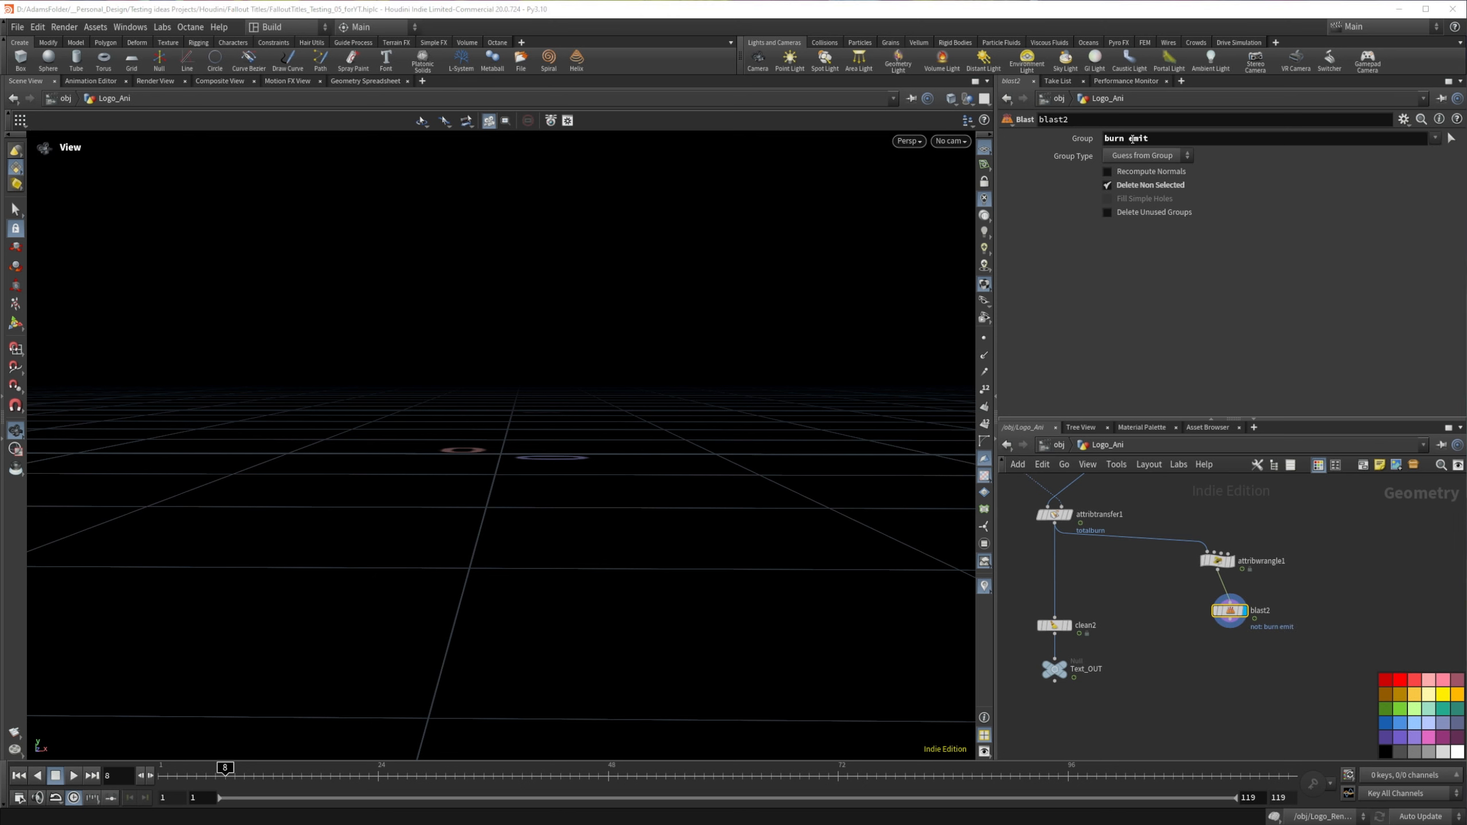
{"action": "left_click_drag", "start_coordinate": [1129, 139], "coordinate": [1002, 141]}
{"action": "key", "text": "BackSpace"}
{"action": "left_click", "coordinate": [1325, 655]}
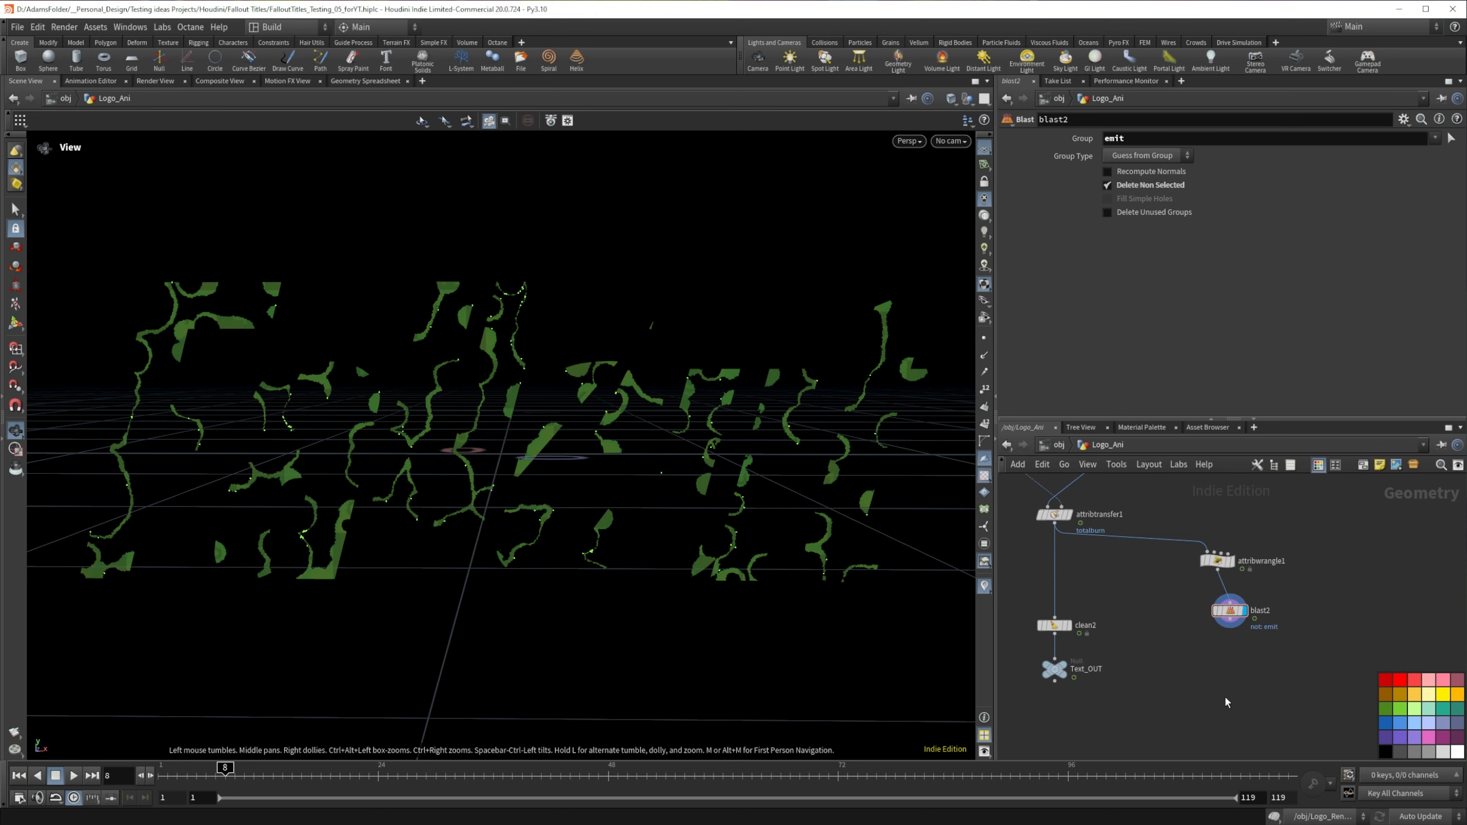
Step: Add a Pyro Source node under blast2, display it and inspect its points on the letters
{"action": "key", "text": "Tab"}
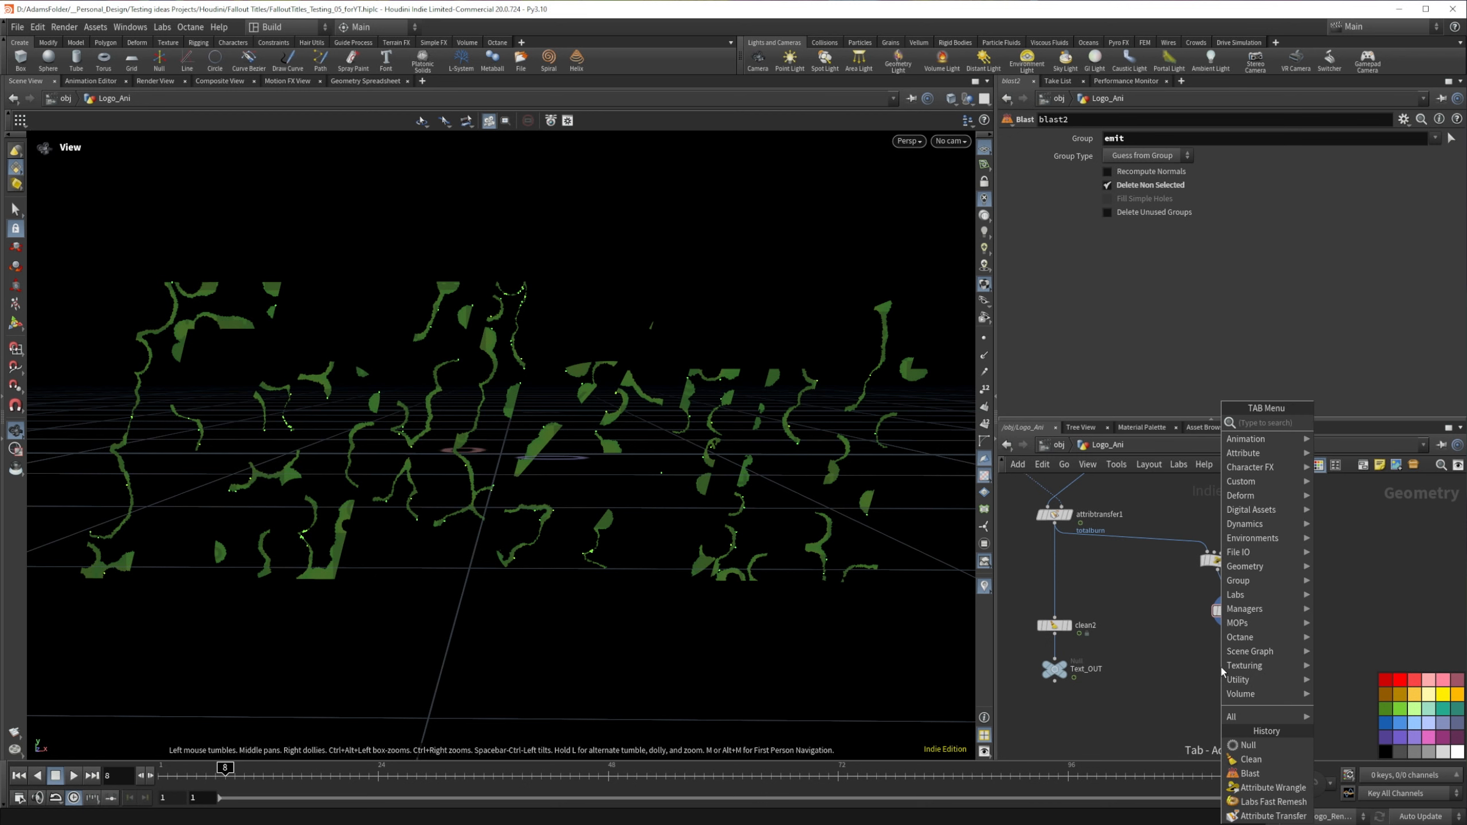
{"action": "type", "text": "pyro"}
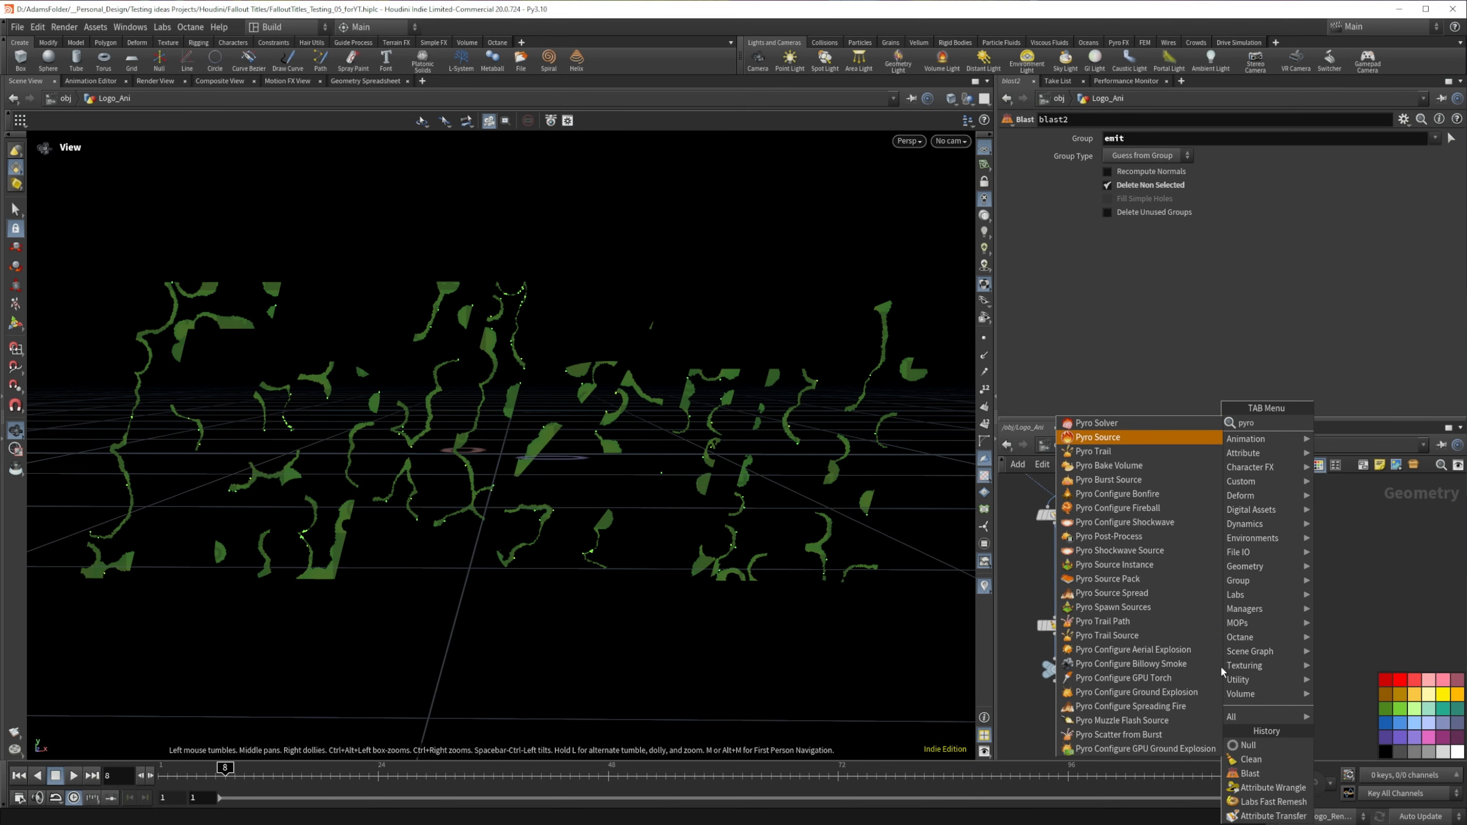
{"action": "key", "text": "Return"}
{"action": "left_click", "coordinate": [1231, 651]}
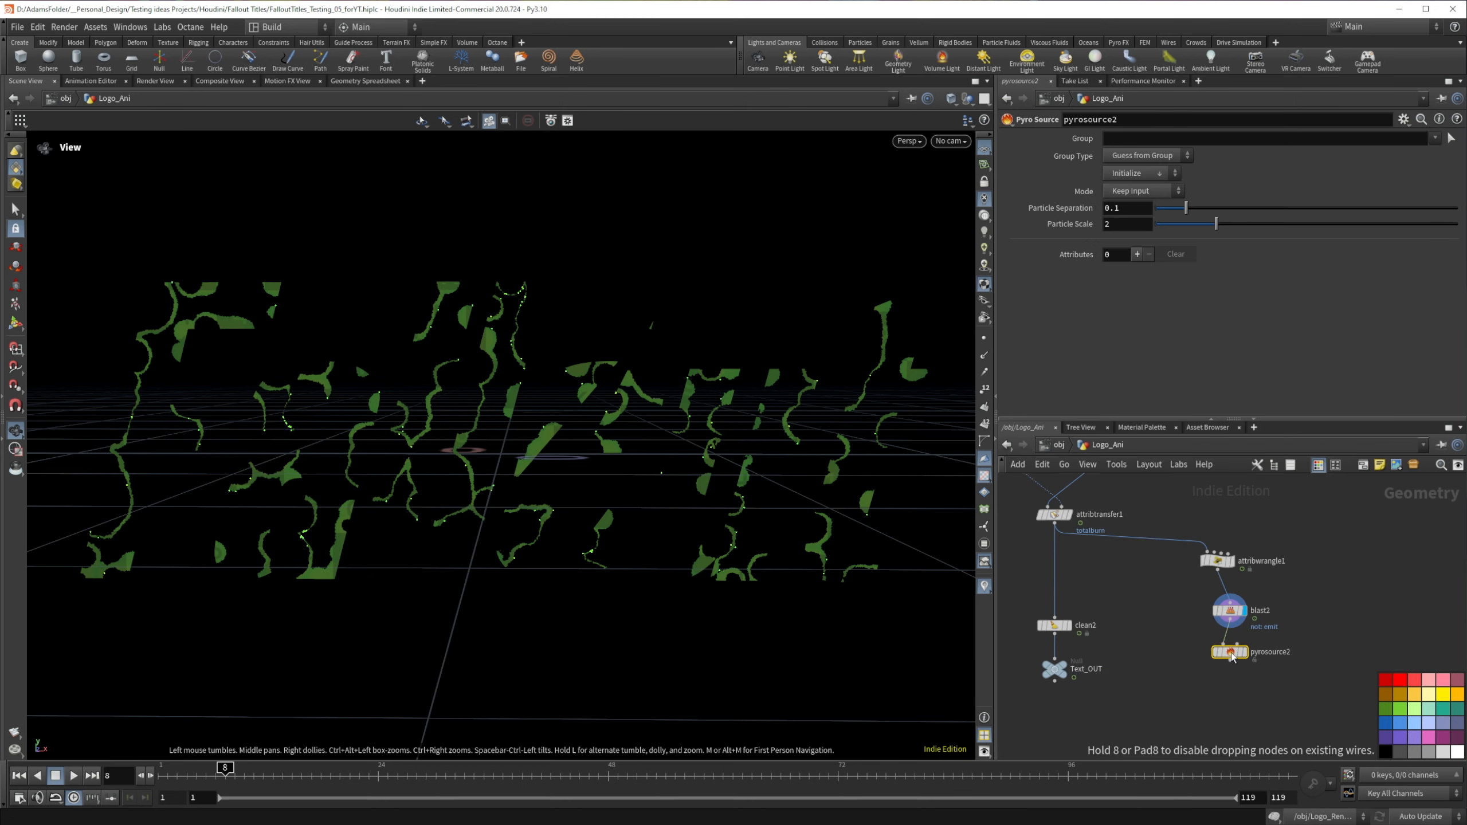
{"action": "scroll", "coordinate": [499, 414], "scroll_direction": "up", "scroll_amount": 5}
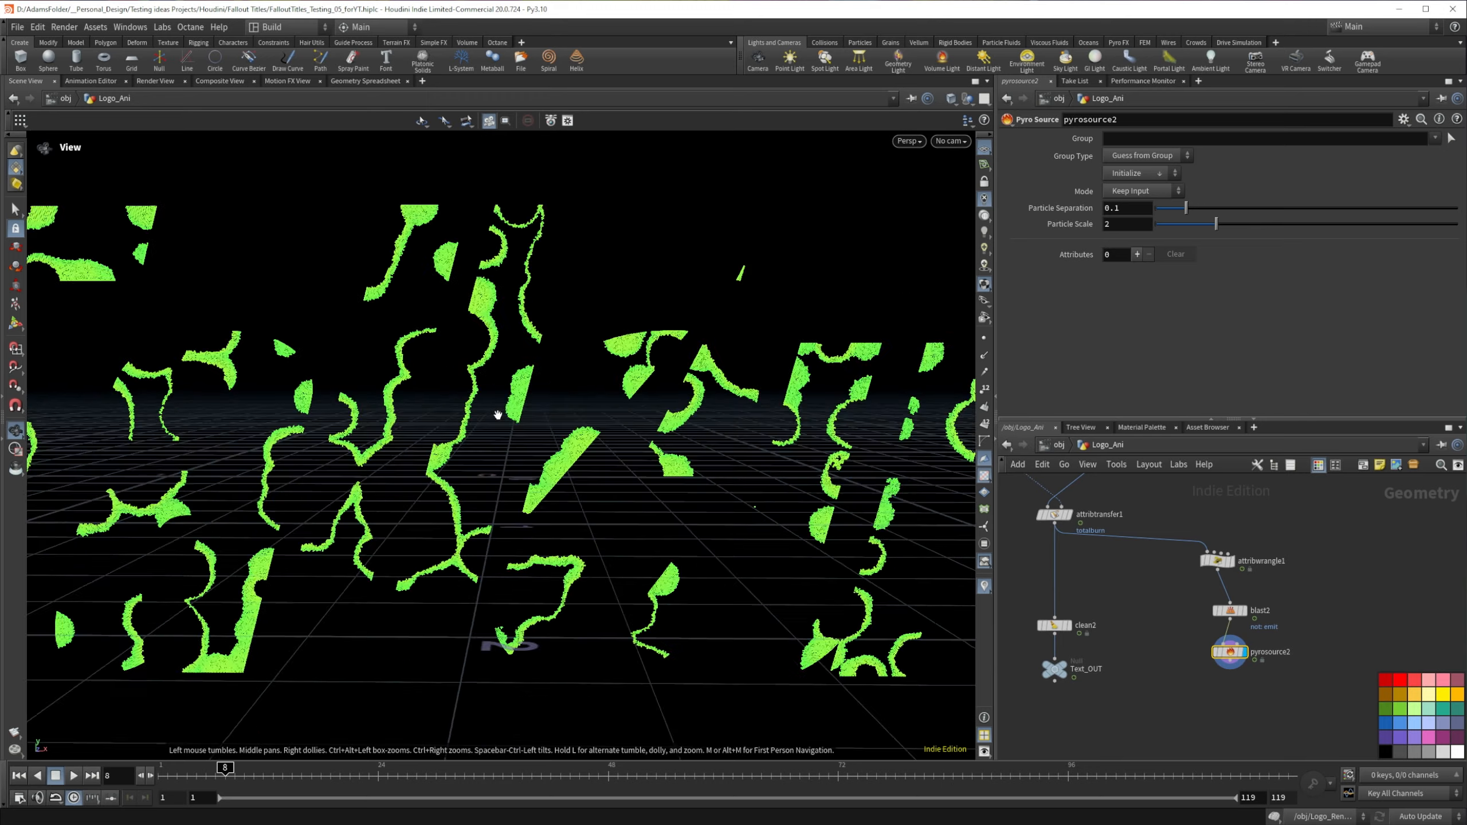
{"action": "scroll", "coordinate": [745, 472], "scroll_direction": "down", "scroll_amount": 1}
{"action": "scroll", "coordinate": [745, 472], "scroll_direction": "down", "scroll_amount": 2}
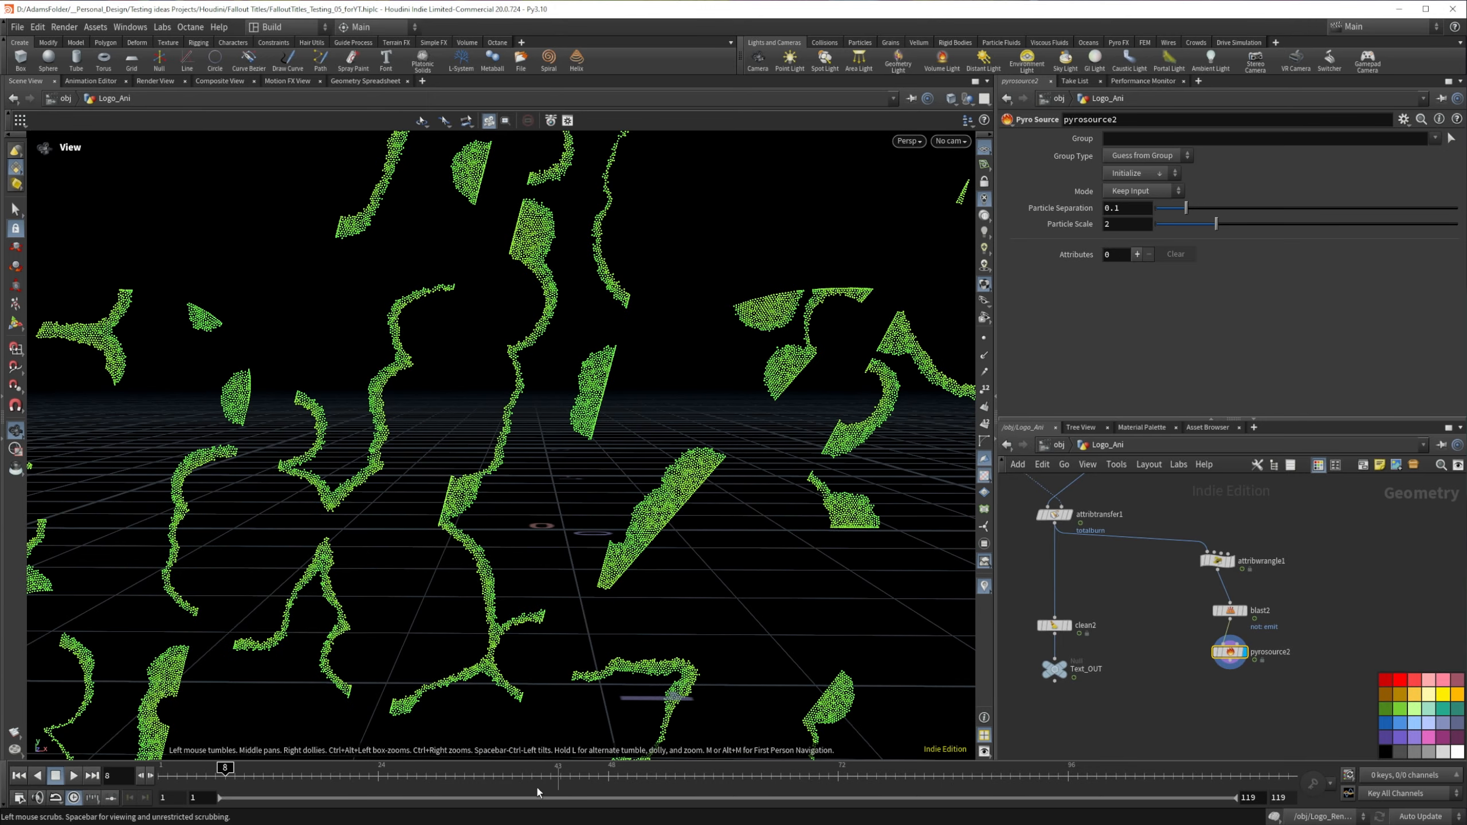
Step: Branch a Scatter node off blast2 beside the pyro source and display its points
{"action": "key", "text": "Tab"}
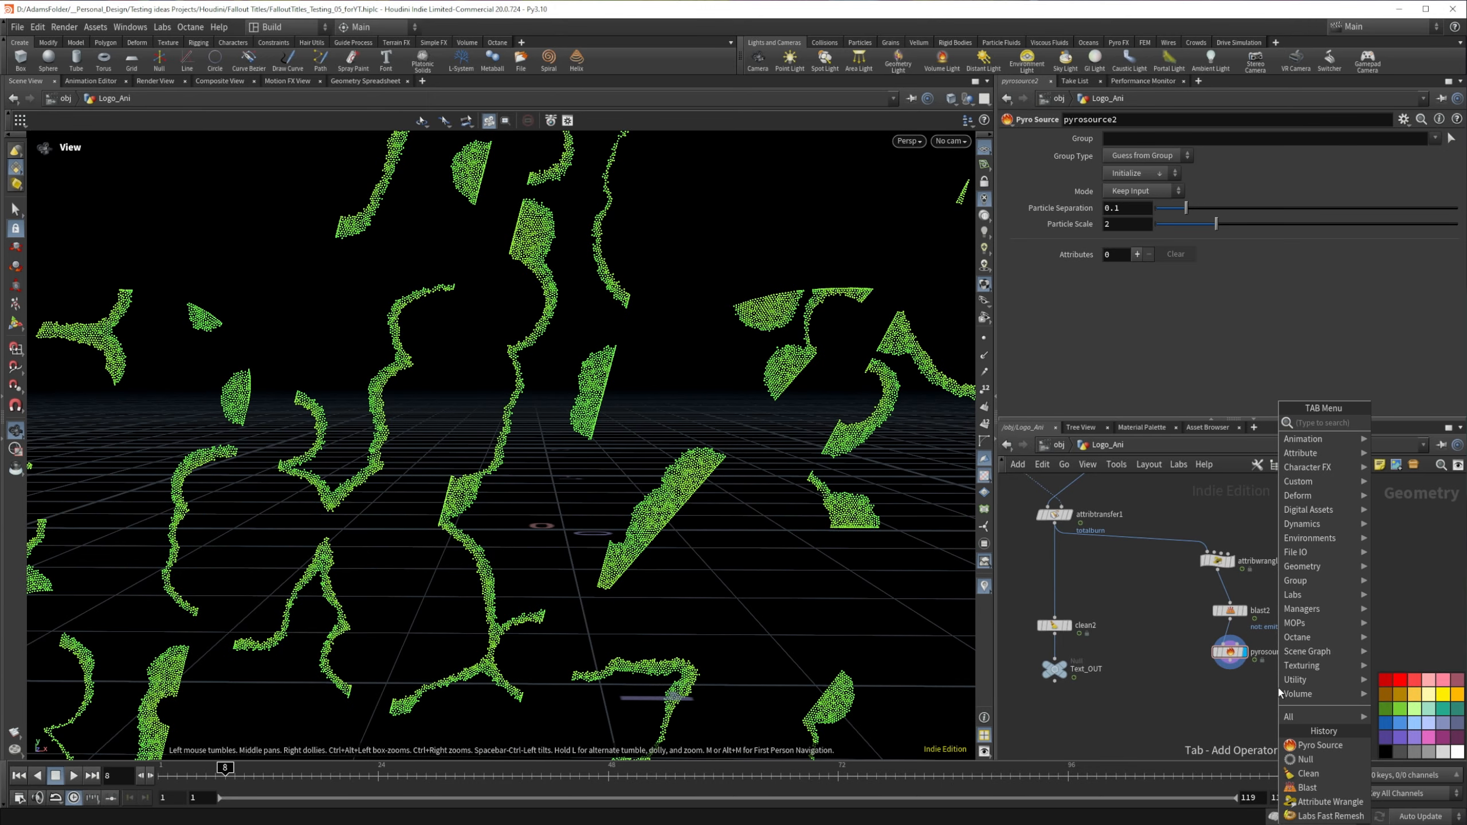
{"action": "type", "text": "scat"}
{"action": "key", "text": "Return"}
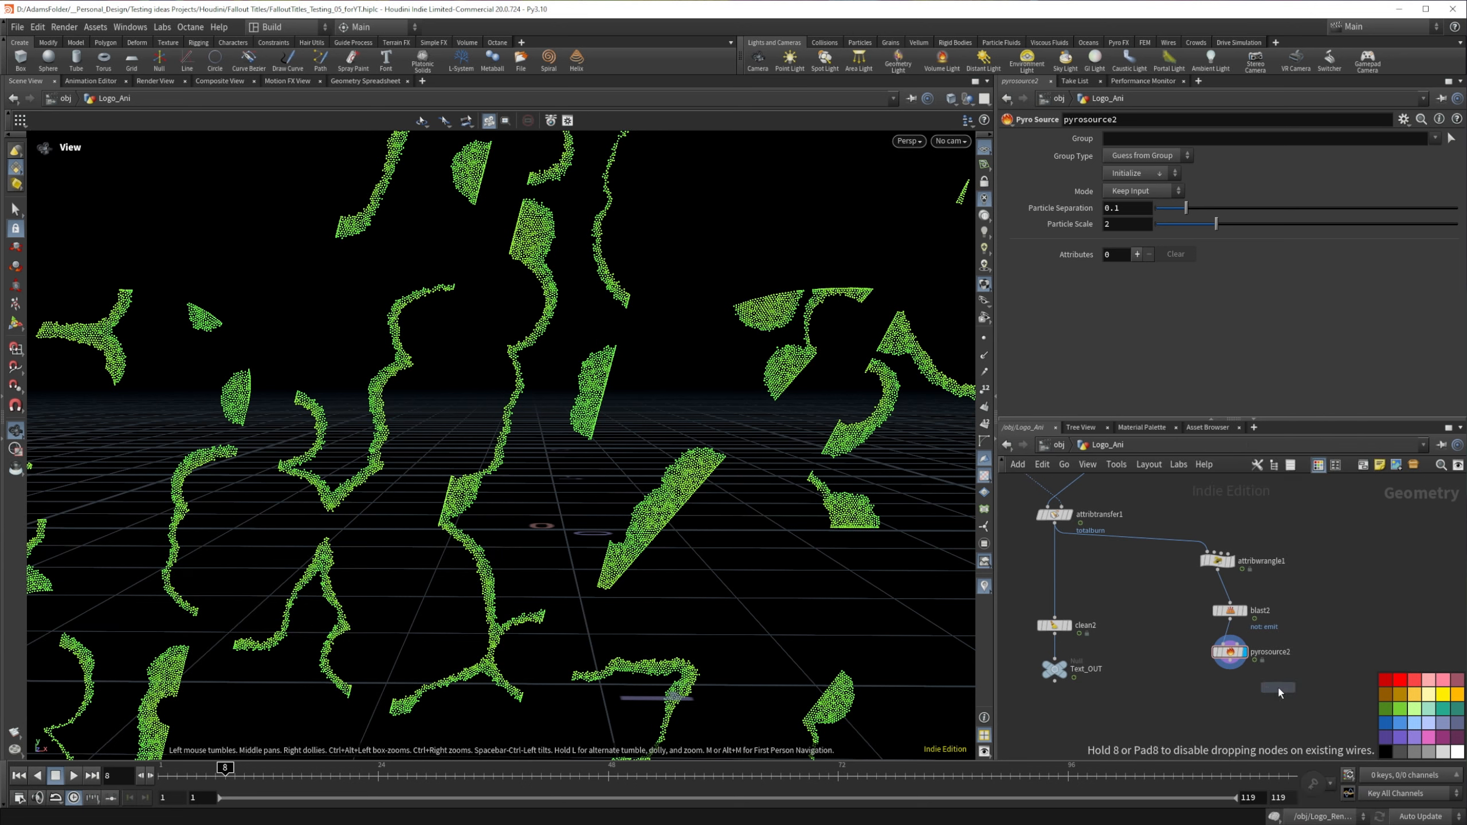
{"action": "left_click", "coordinate": [1330, 665]}
{"action": "left_click_drag", "start_coordinate": [1230, 620], "coordinate": [1333, 662]}
{"action": "left_click", "coordinate": [1346, 659]}
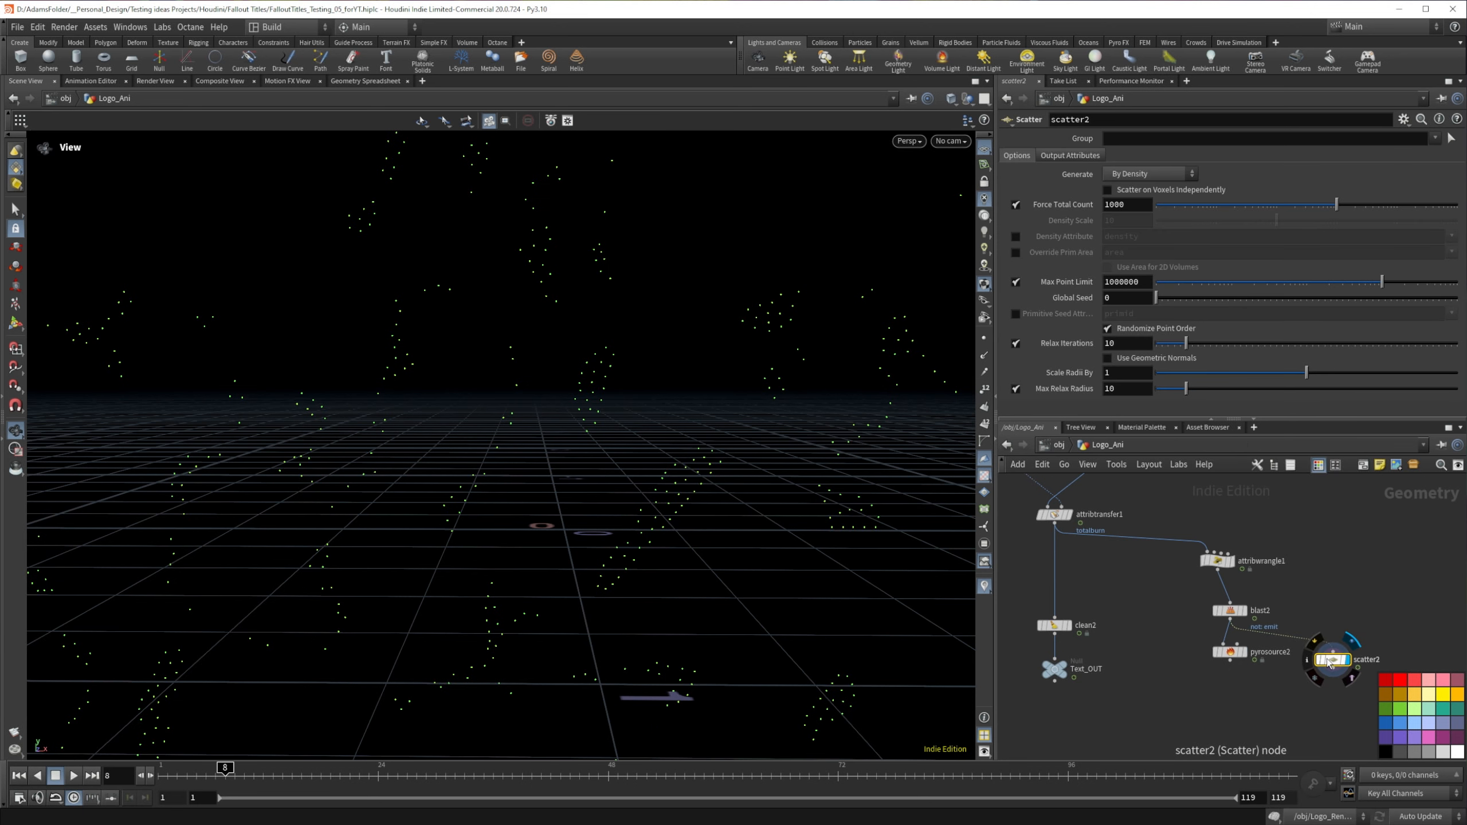
Step: Set the Scatter node's Force Total Count to 10000 and scrub to frame 25 to check point density
{"action": "left_click", "coordinate": [1135, 205]}
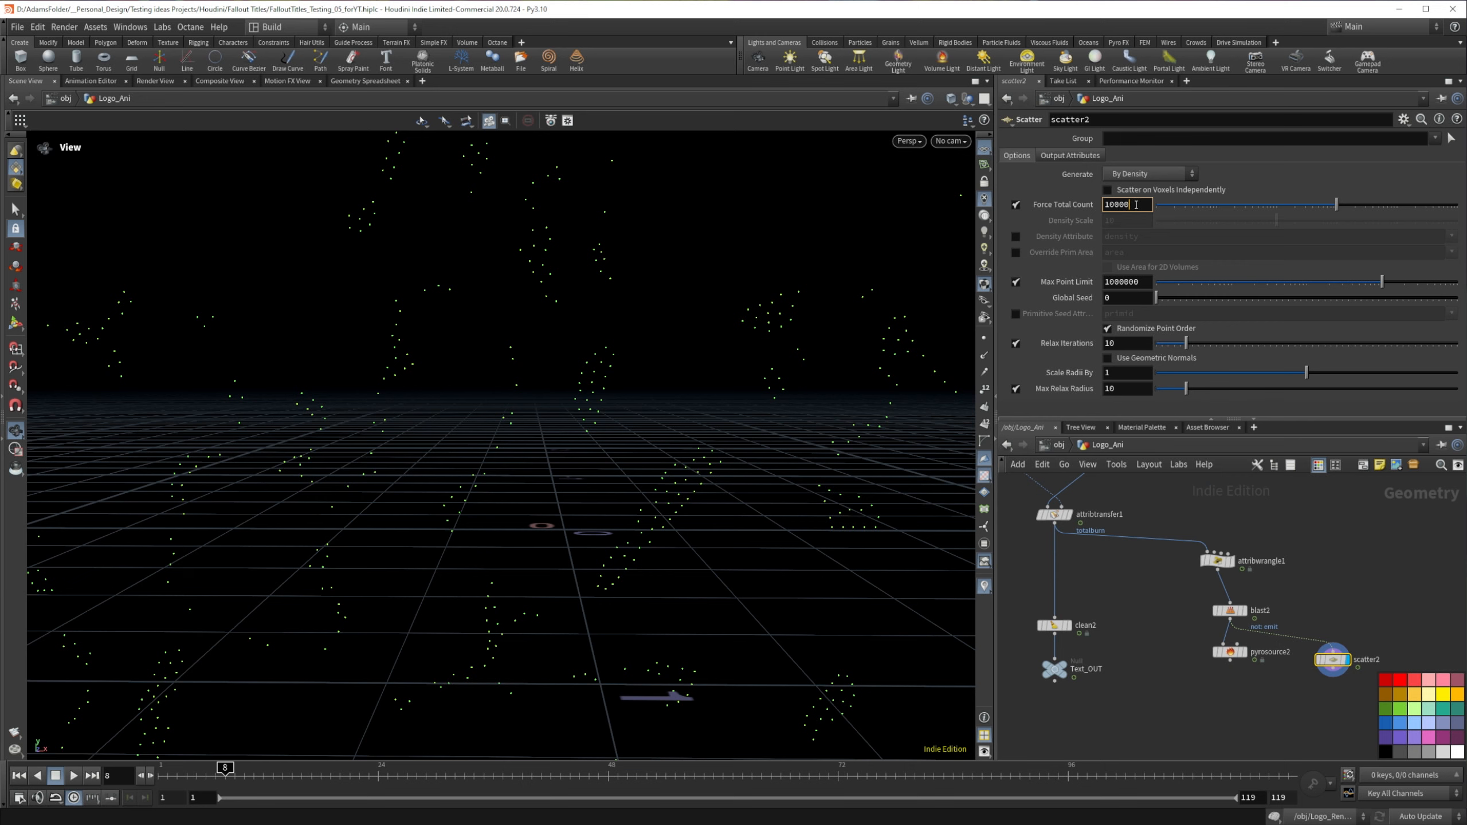
{"action": "type", "text": "0"}
{"action": "key", "text": "Return"}
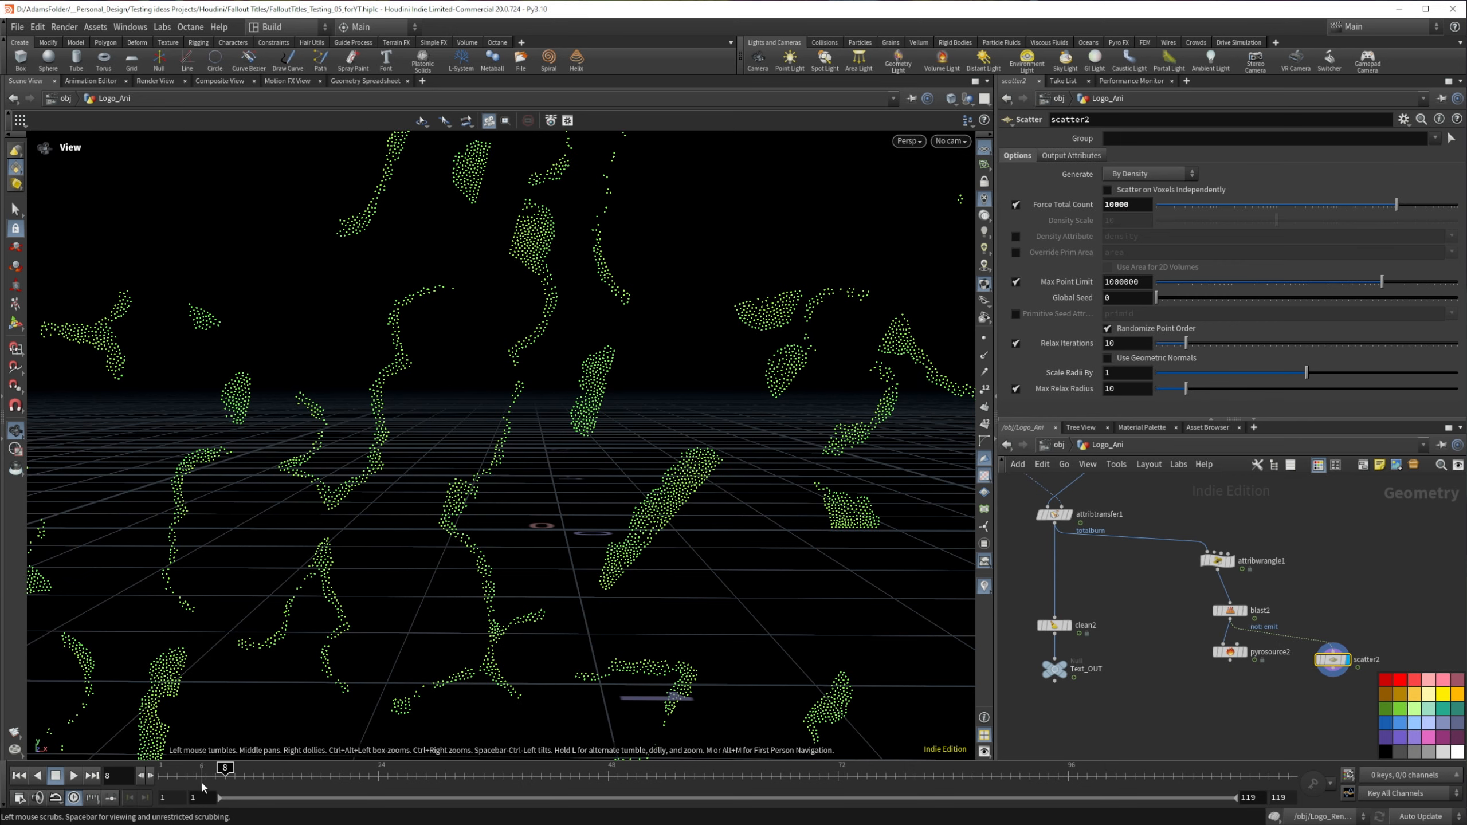
{"action": "left_click", "coordinate": [254, 768]}
{"action": "left_click_drag", "start_coordinate": [254, 767], "coordinate": [387, 768]}
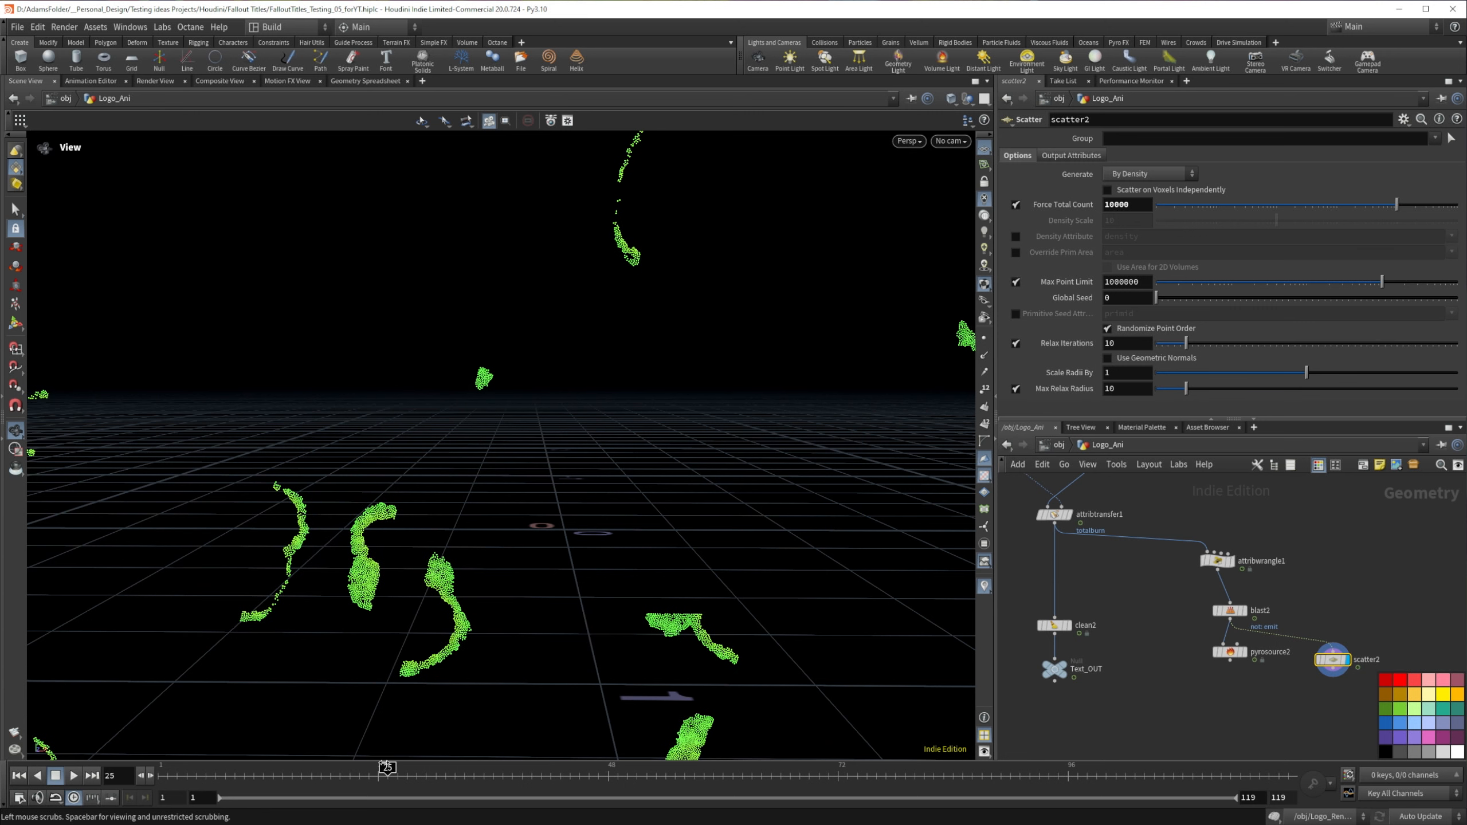
Step: Display the pyro source, scrub back to frame 7 to compare its points, and delete the Scatter node
{"action": "left_click", "coordinate": [1246, 648]}
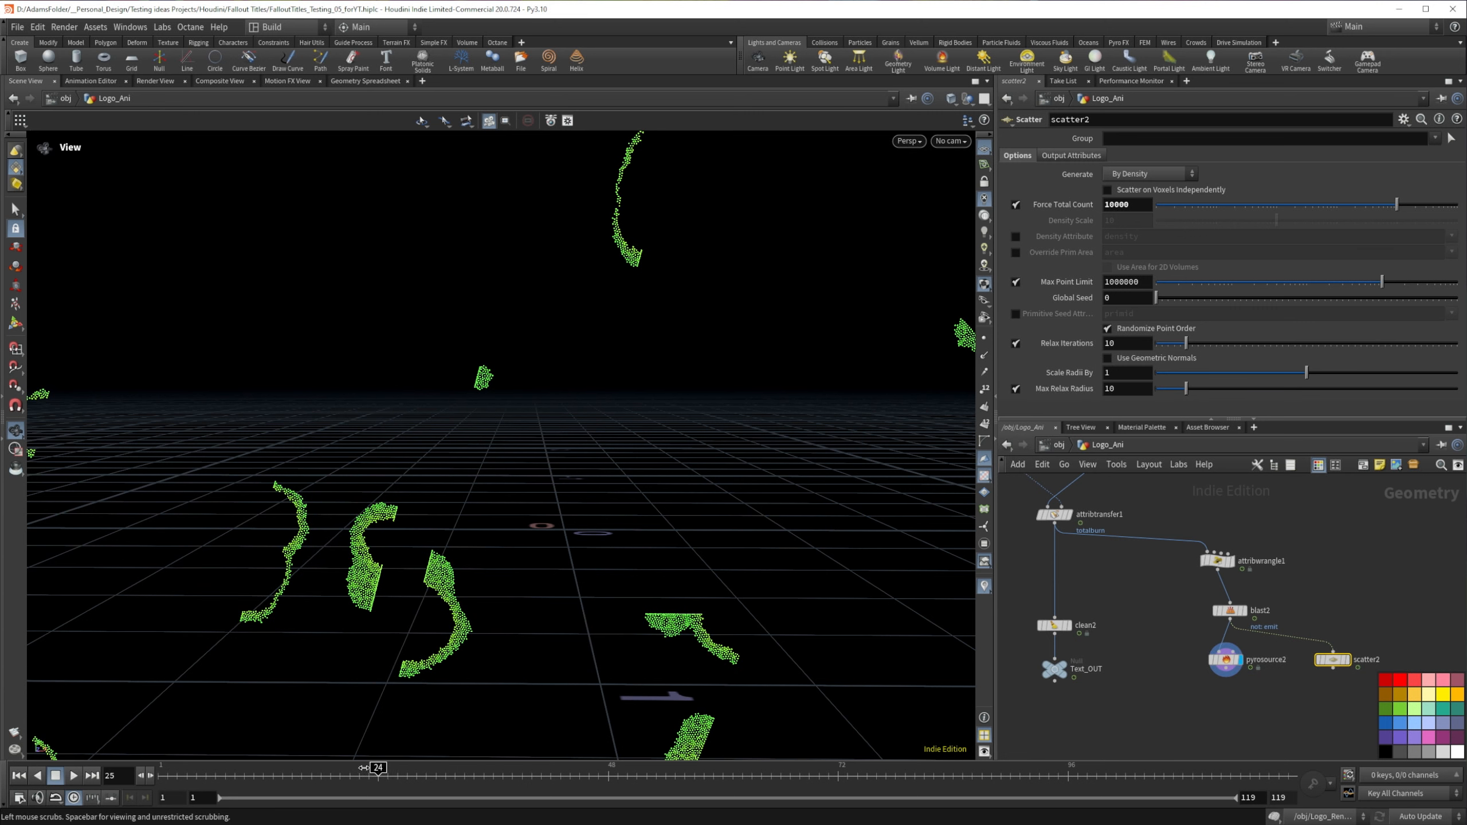
{"action": "left_click_drag", "start_coordinate": [387, 767], "coordinate": [215, 779]}
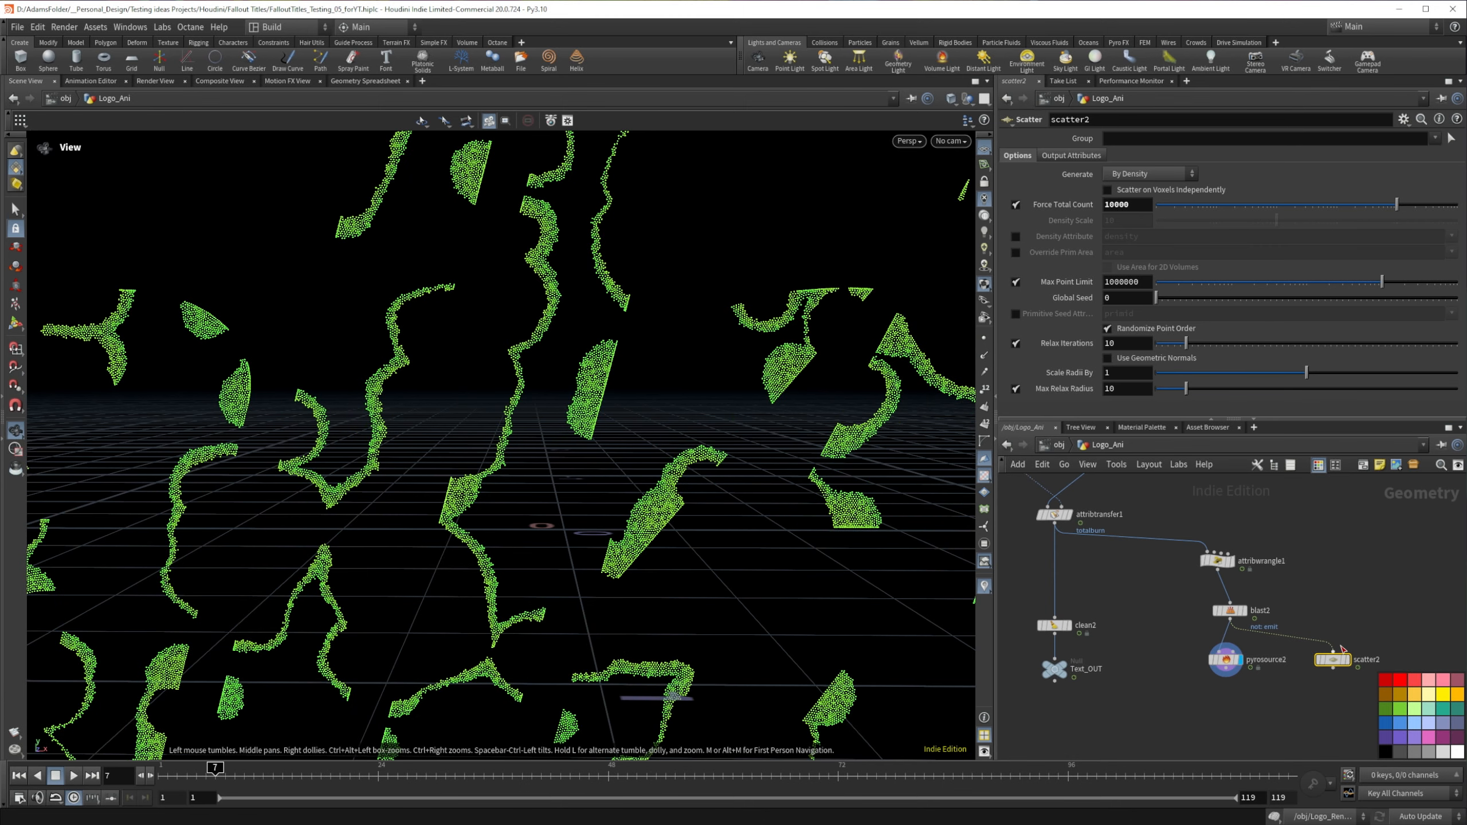
{"action": "left_click_drag", "start_coordinate": [1361, 611], "coordinate": [1312, 672]}
{"action": "key", "text": "Delete"}
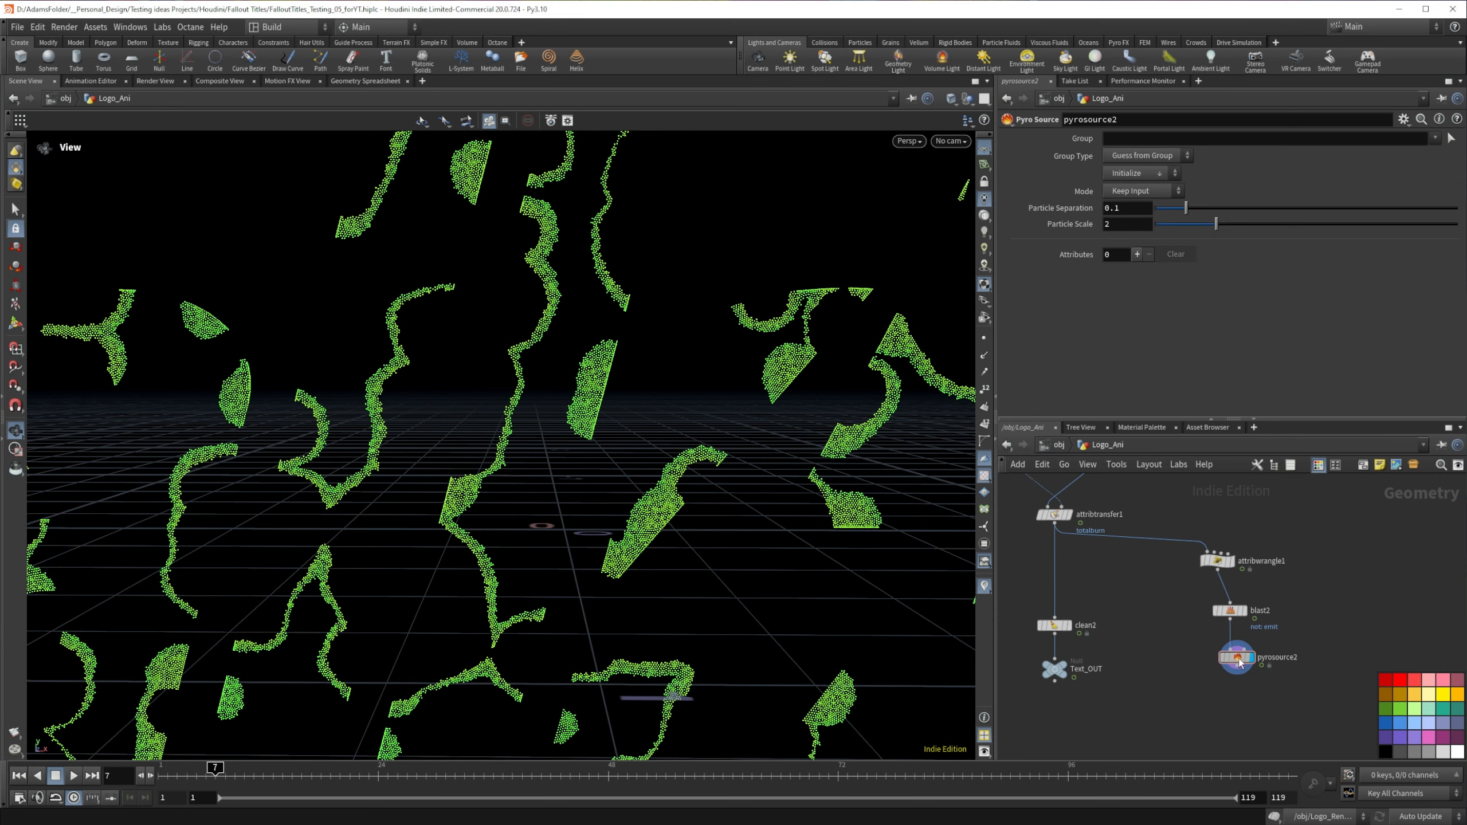
Step: Add a POP Network node connected beneath the pyro source
{"action": "left_click_drag", "start_coordinate": [680, 494], "coordinate": [549, 538]}
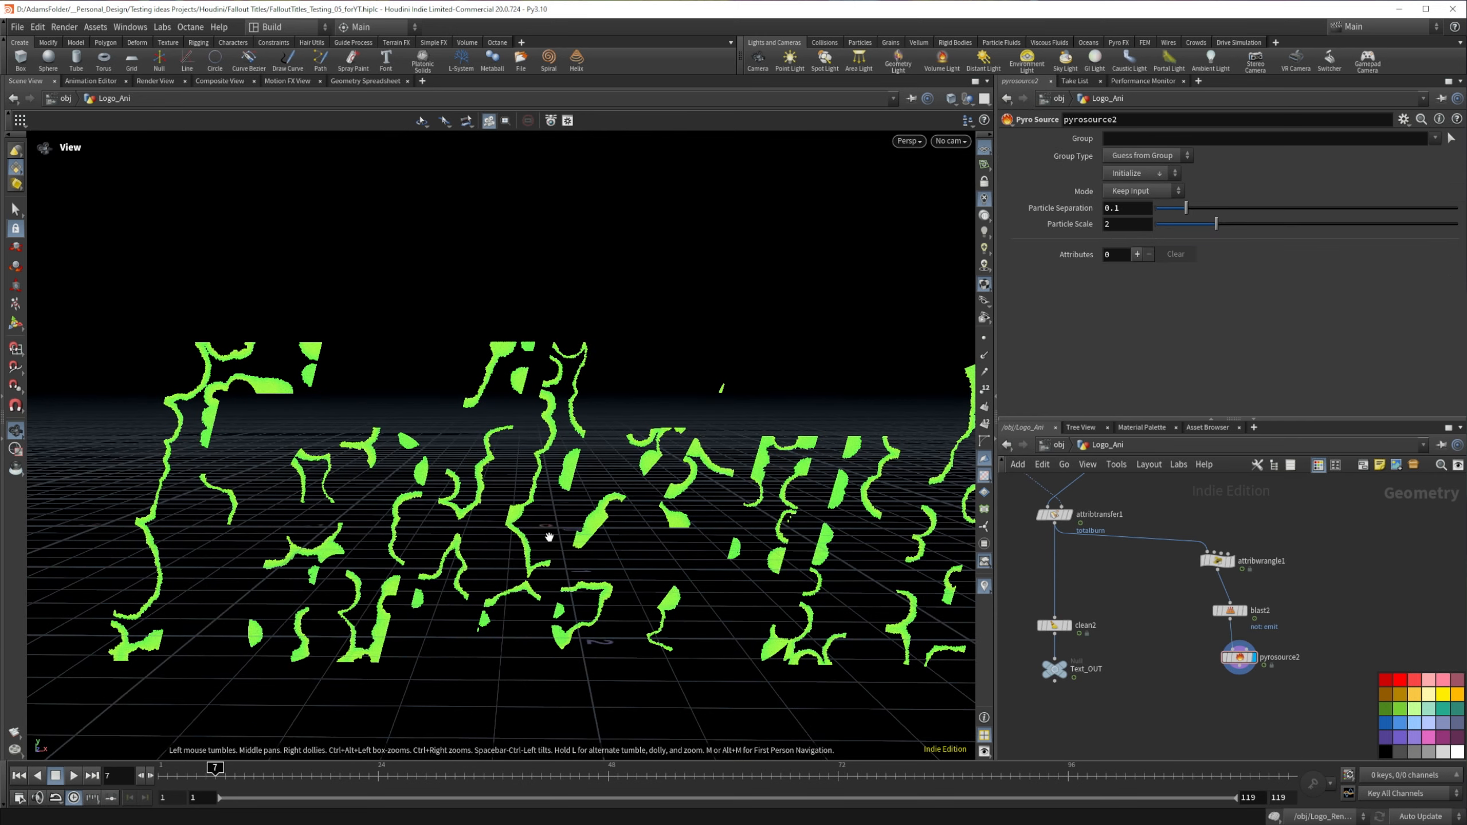
{"action": "left_click_drag", "start_coordinate": [698, 501], "coordinate": [608, 507]}
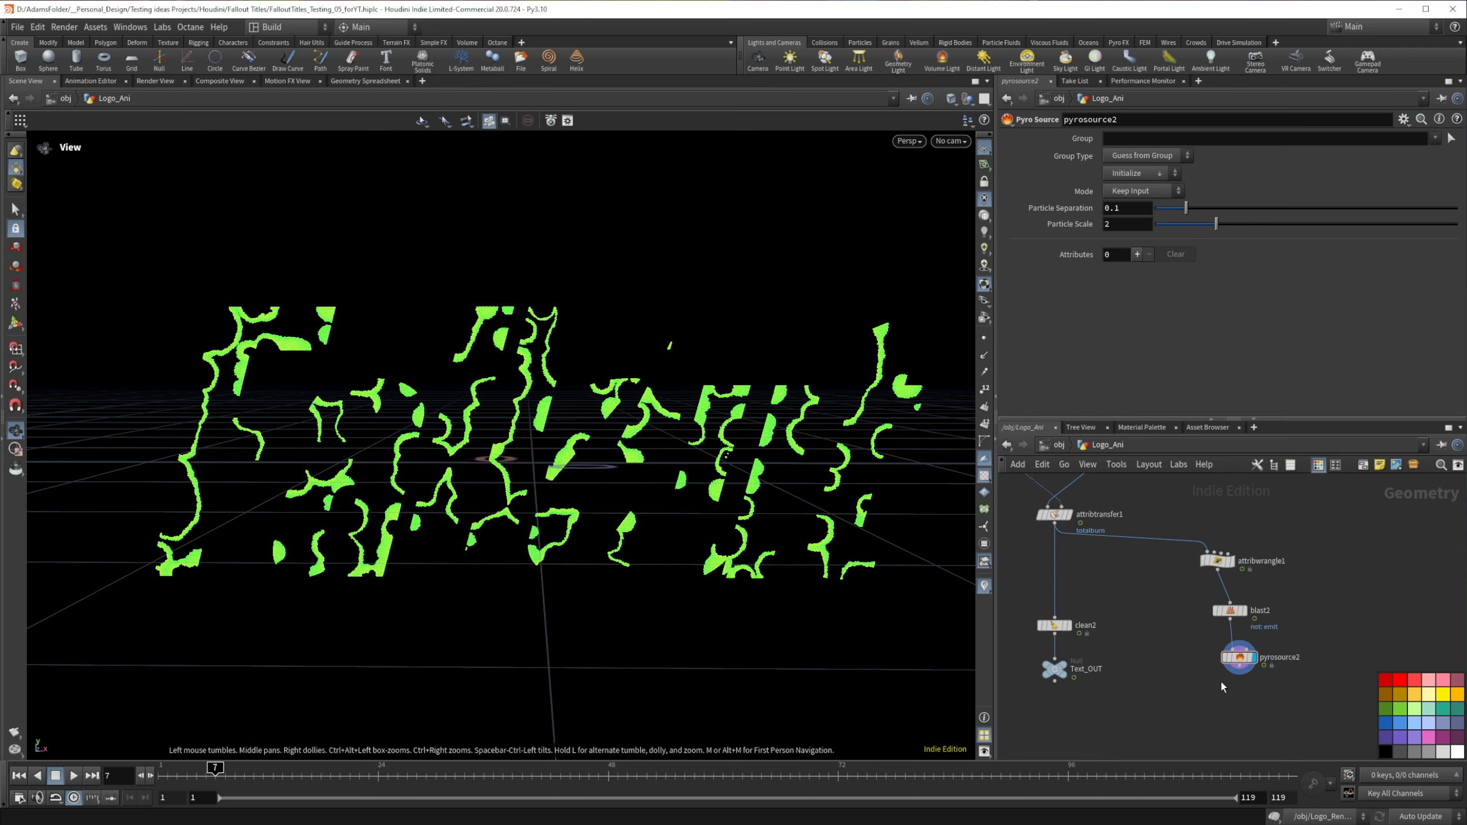
{"action": "key", "text": "Tab"}
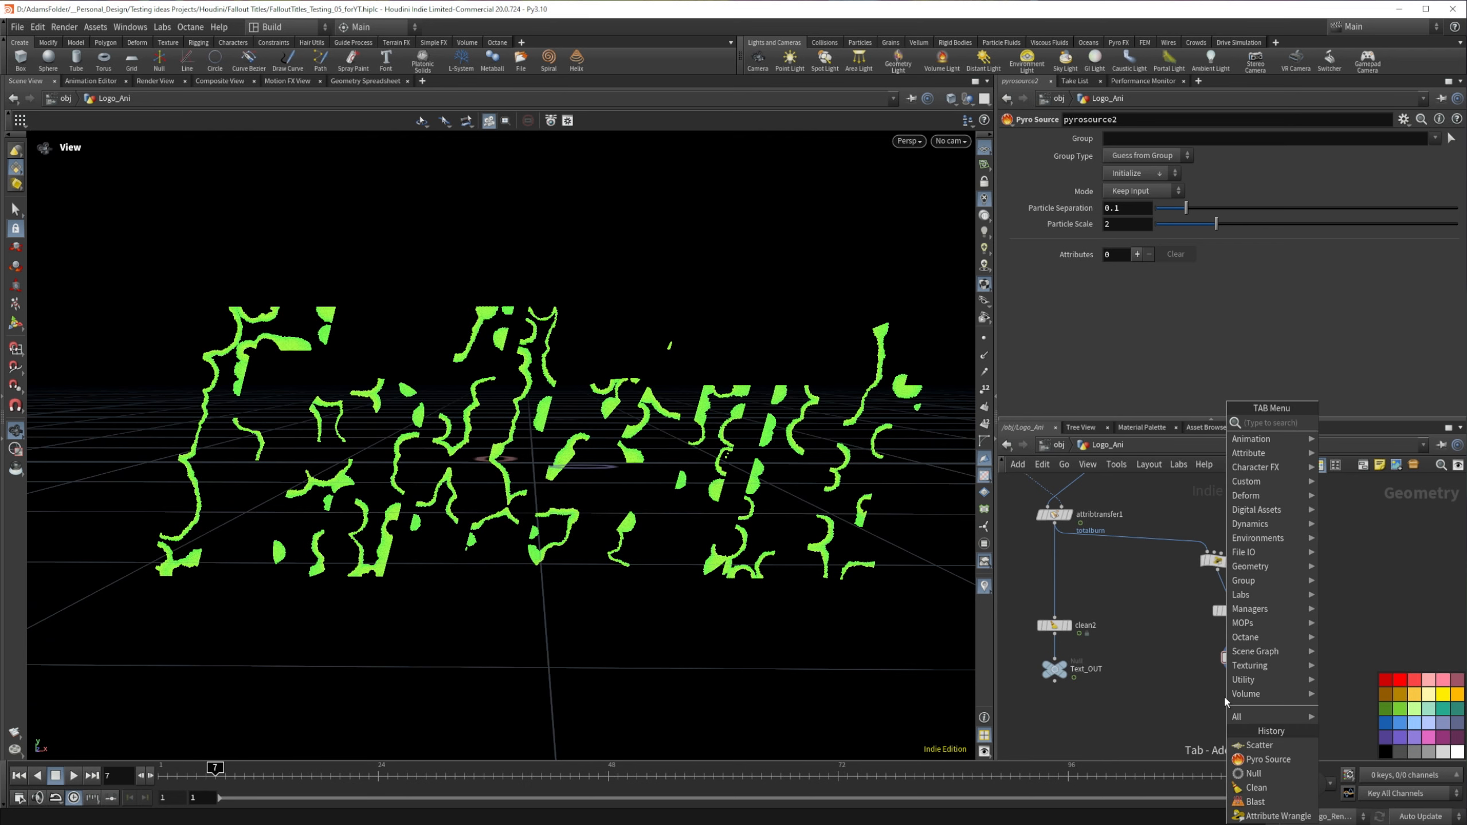
{"action": "type", "text": "pop"}
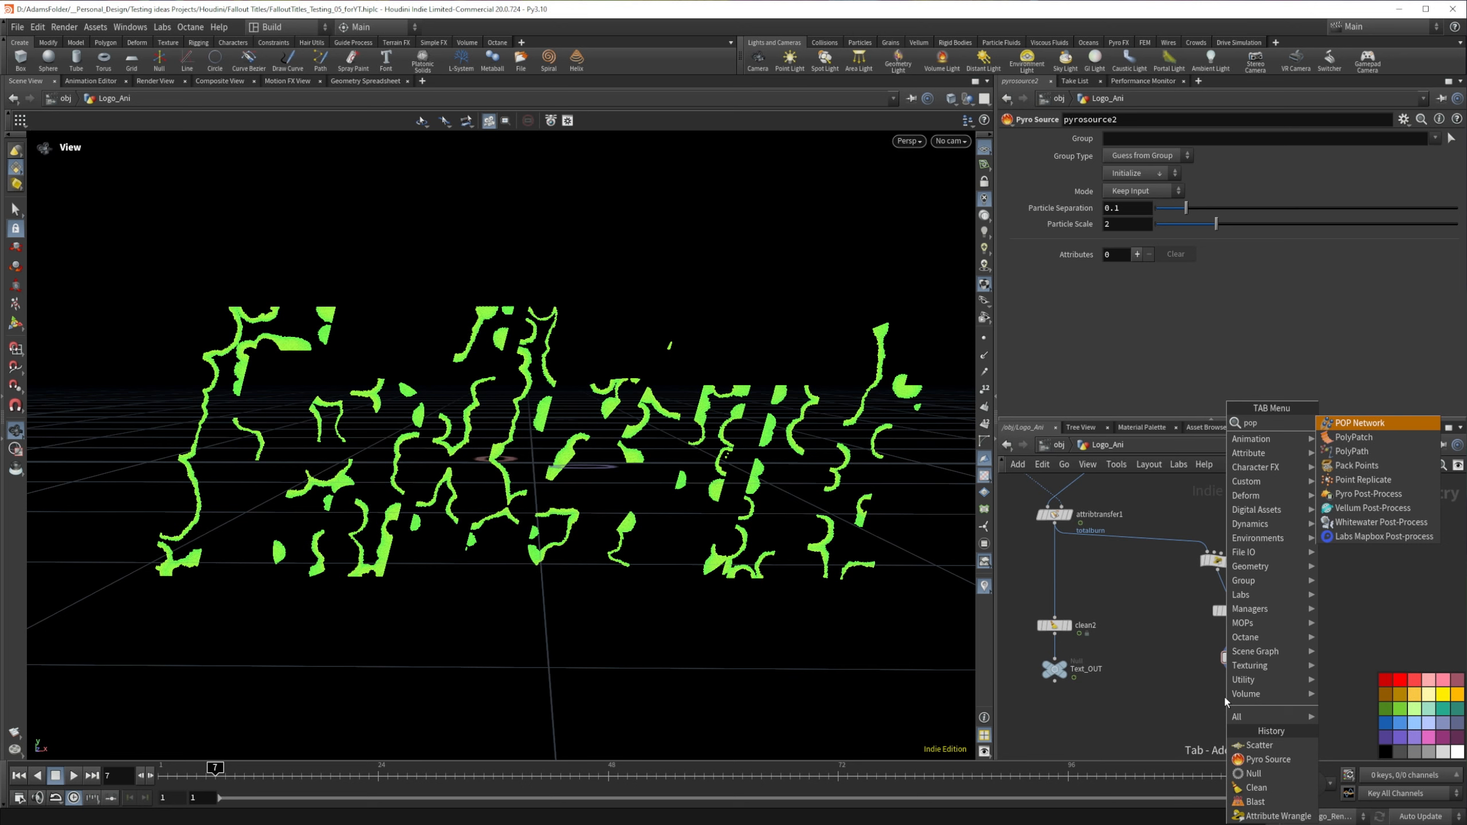
{"action": "key", "text": "Return"}
{"action": "left_click", "coordinate": [1238, 689]}
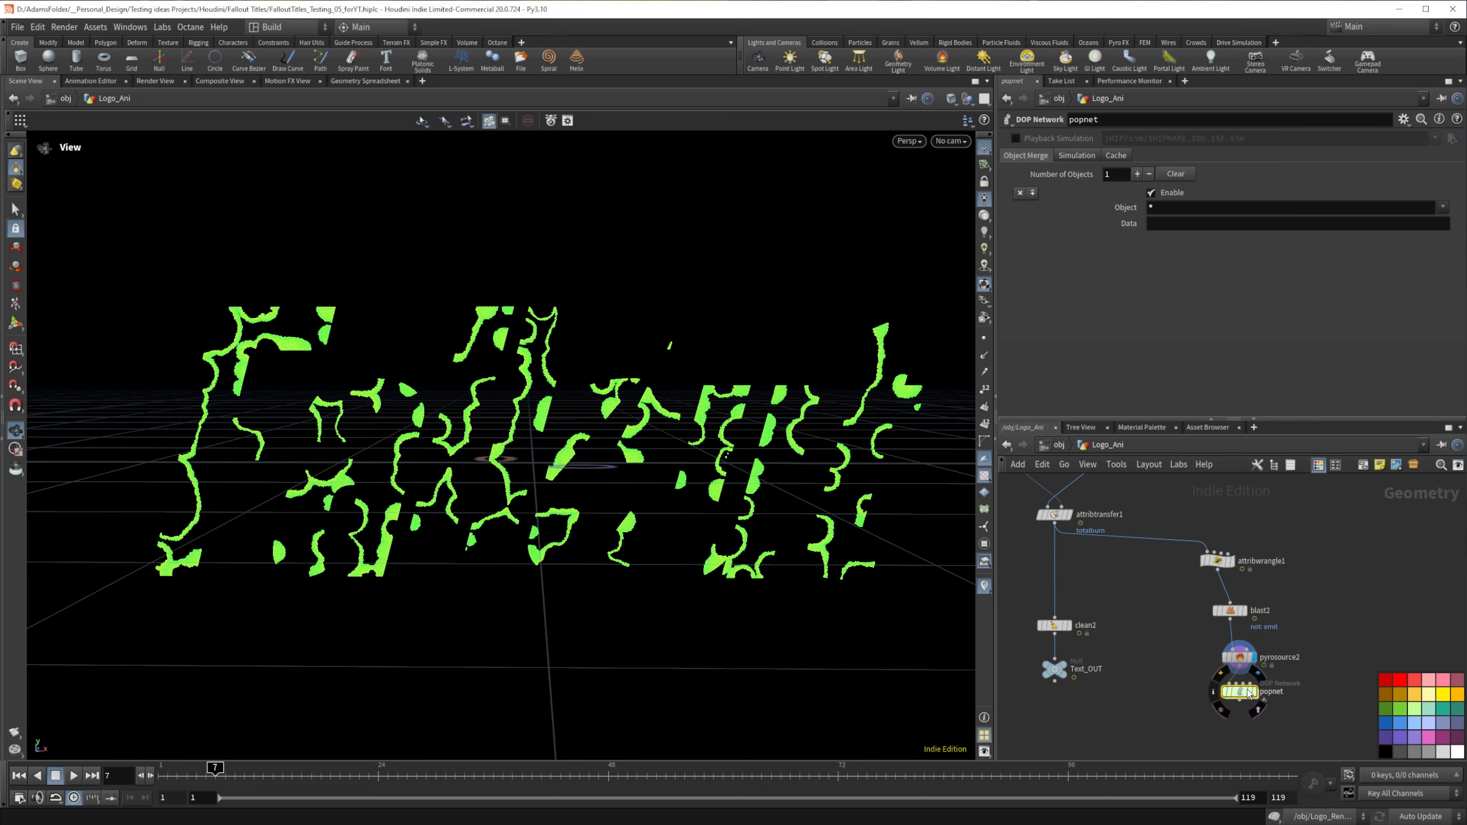
Step: Move the branch from the wrangle to the POP network farther from the main chain, and display popnet
{"action": "left_click_drag", "start_coordinate": [1179, 551], "coordinate": [1256, 697]}
{"action": "left_click_drag", "start_coordinate": [1223, 563], "coordinate": [1309, 569]}
{"action": "middle_click_drag", "start_coordinate": [1204, 671], "coordinate": [1103, 621]}
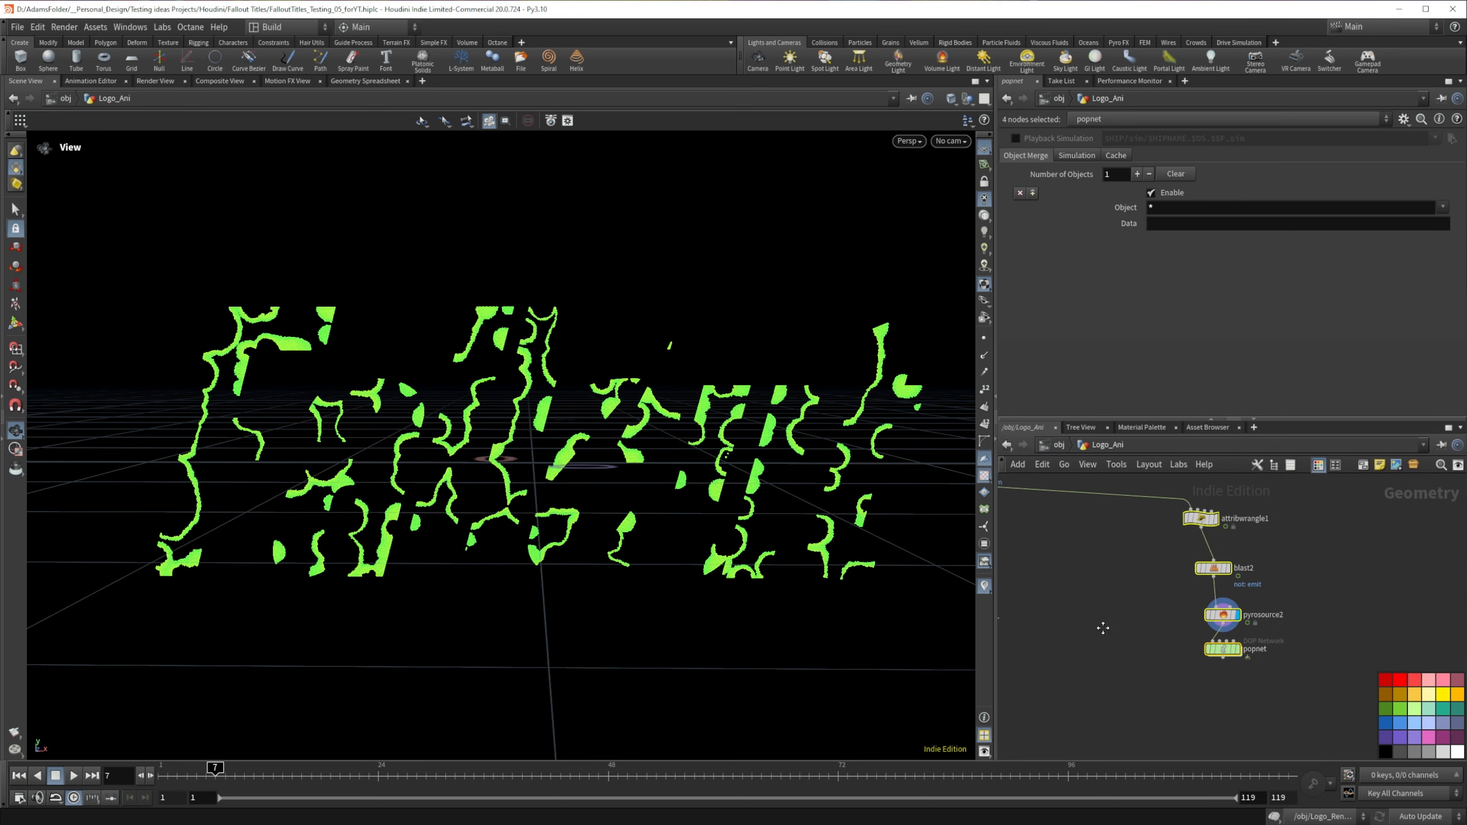
{"action": "left_click", "coordinate": [1228, 650]}
{"action": "mouse_move", "coordinate": [1241, 653]}
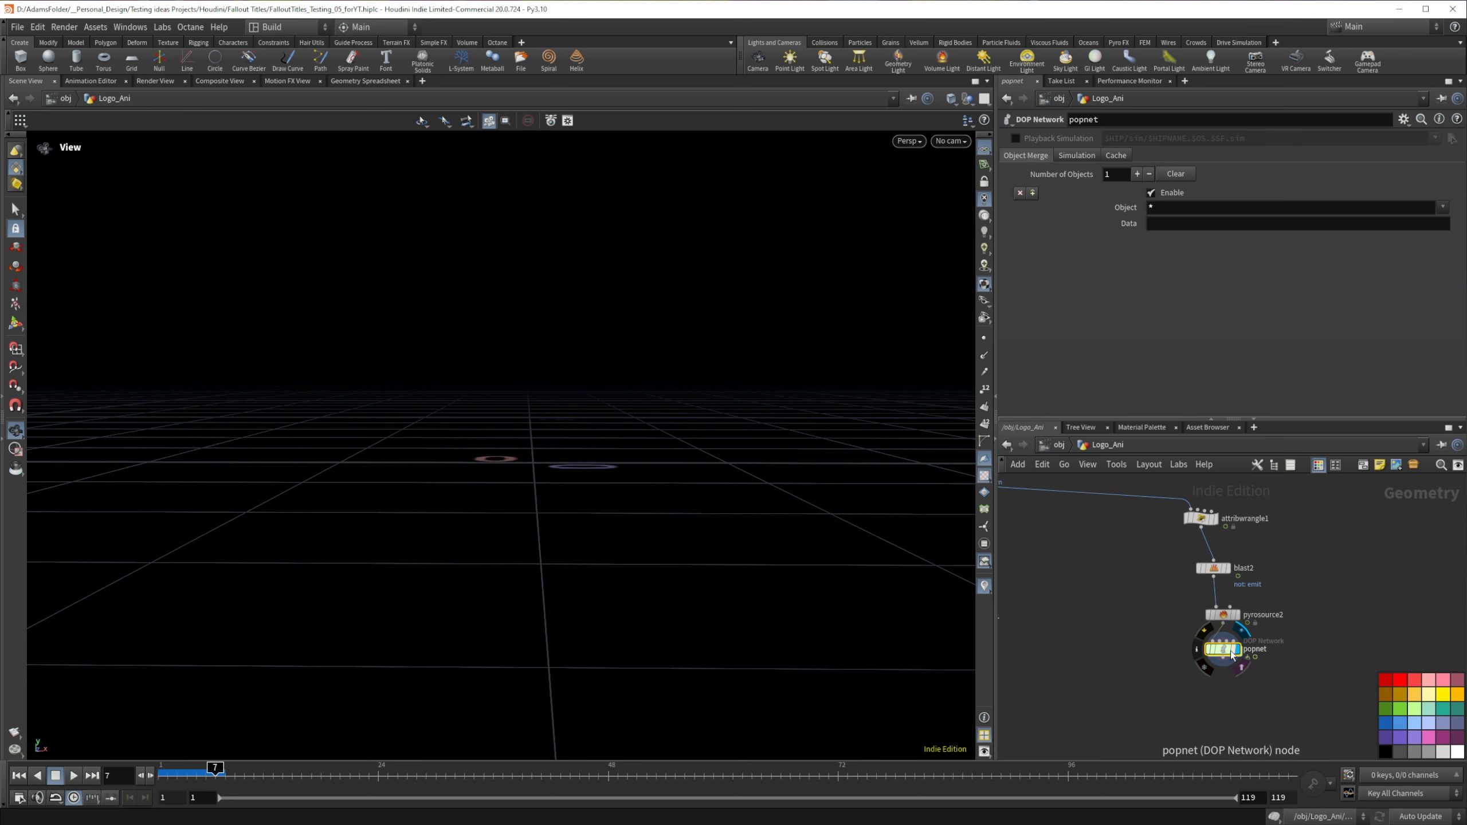
Step: Open the popnet network and set the source_first_input node's Source Group to emit
{"action": "double_click", "coordinate": [1227, 655]}
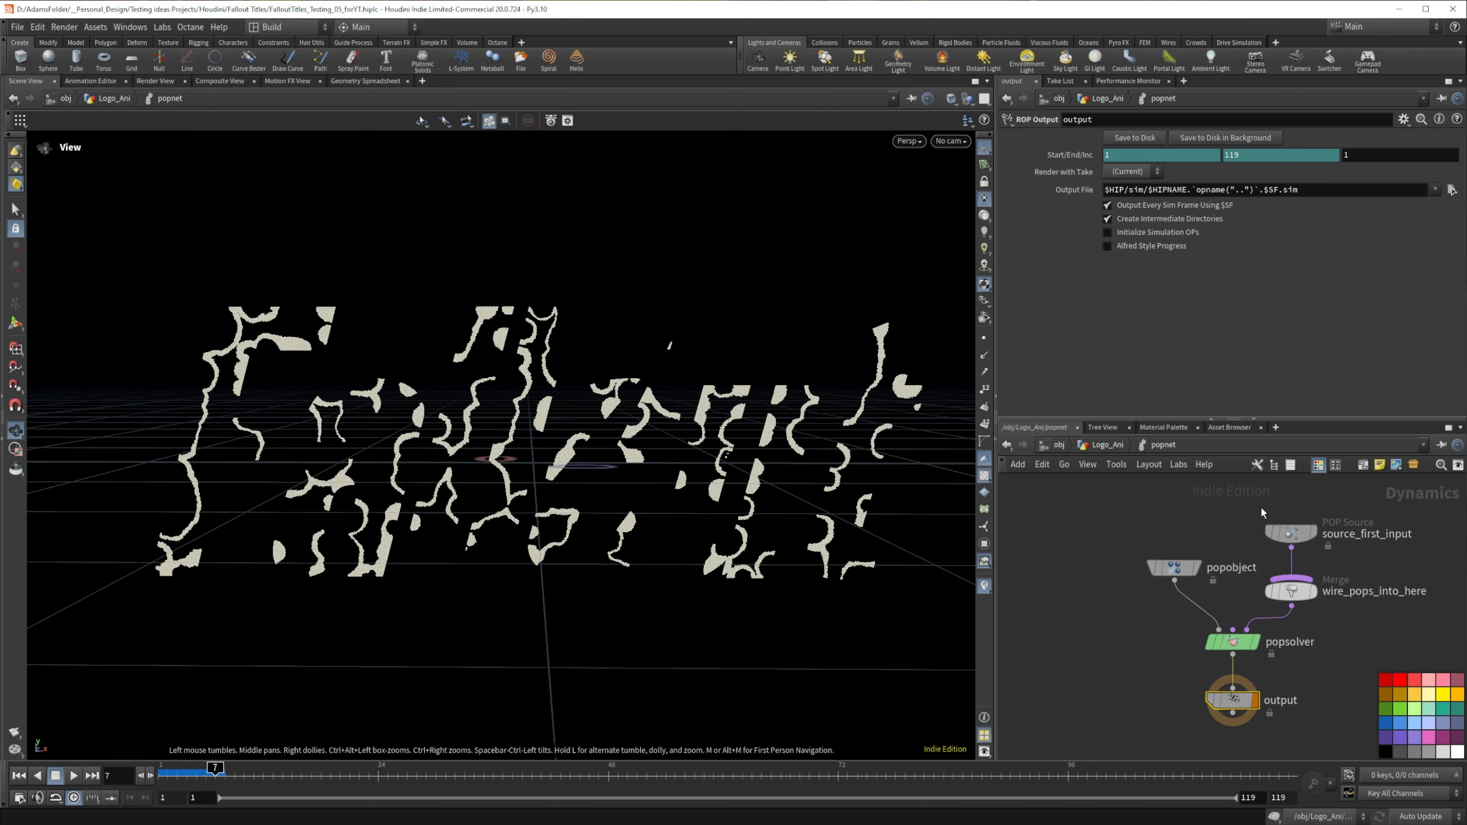
{"action": "left_click", "coordinate": [1300, 538]}
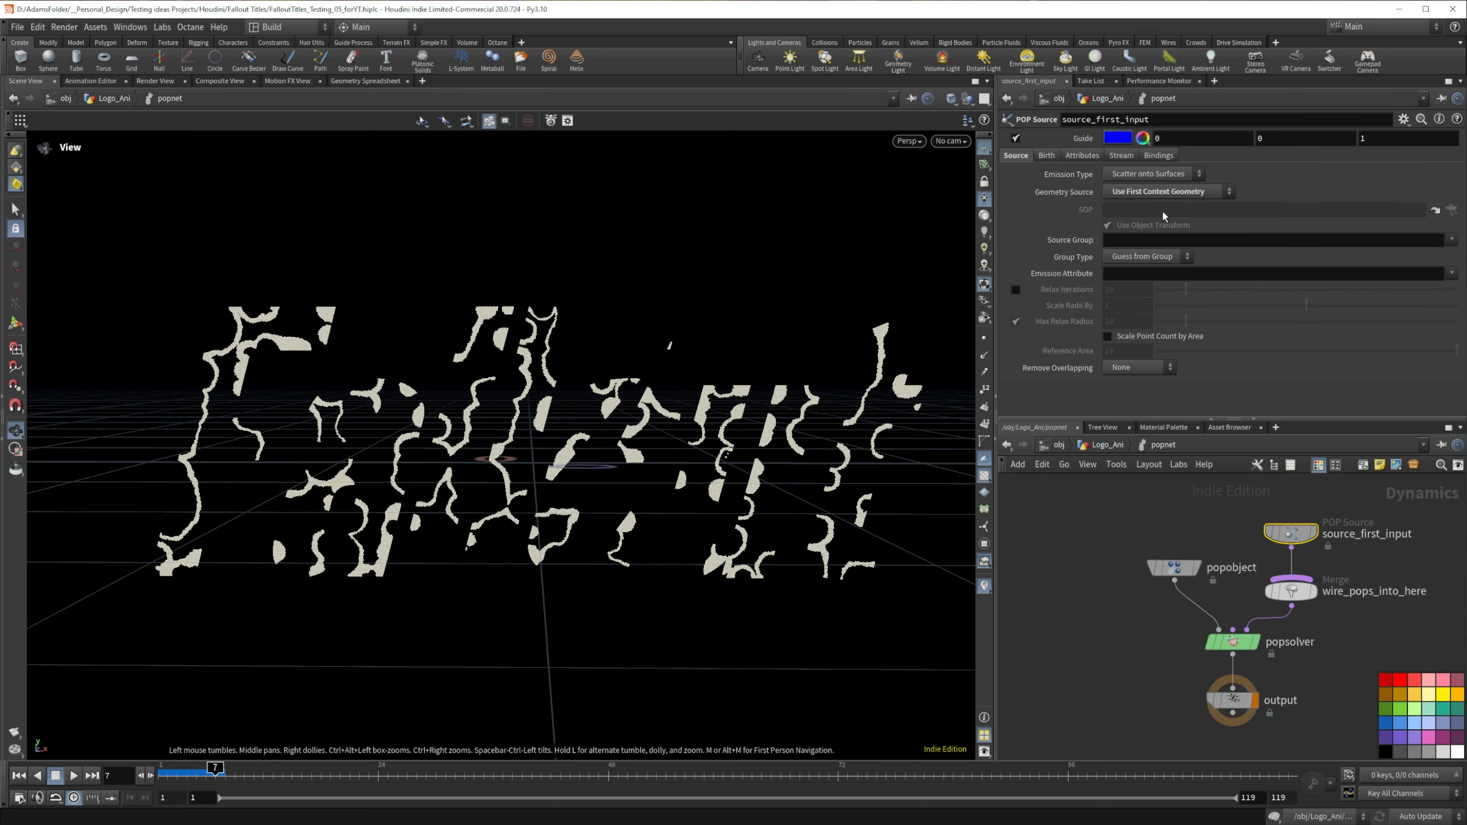
{"action": "left_click", "coordinate": [1452, 239]}
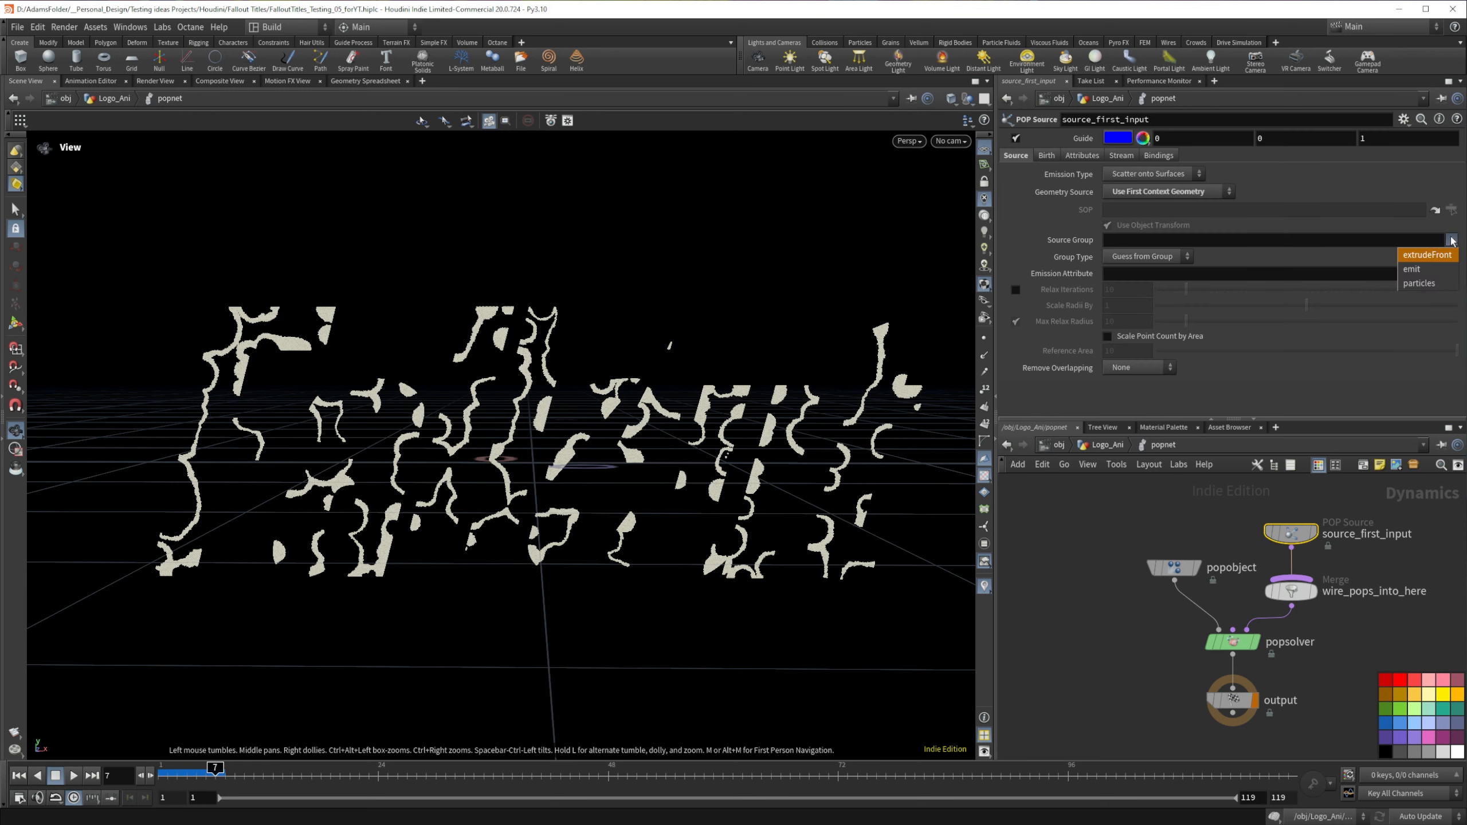
{"action": "left_click", "coordinate": [1416, 269]}
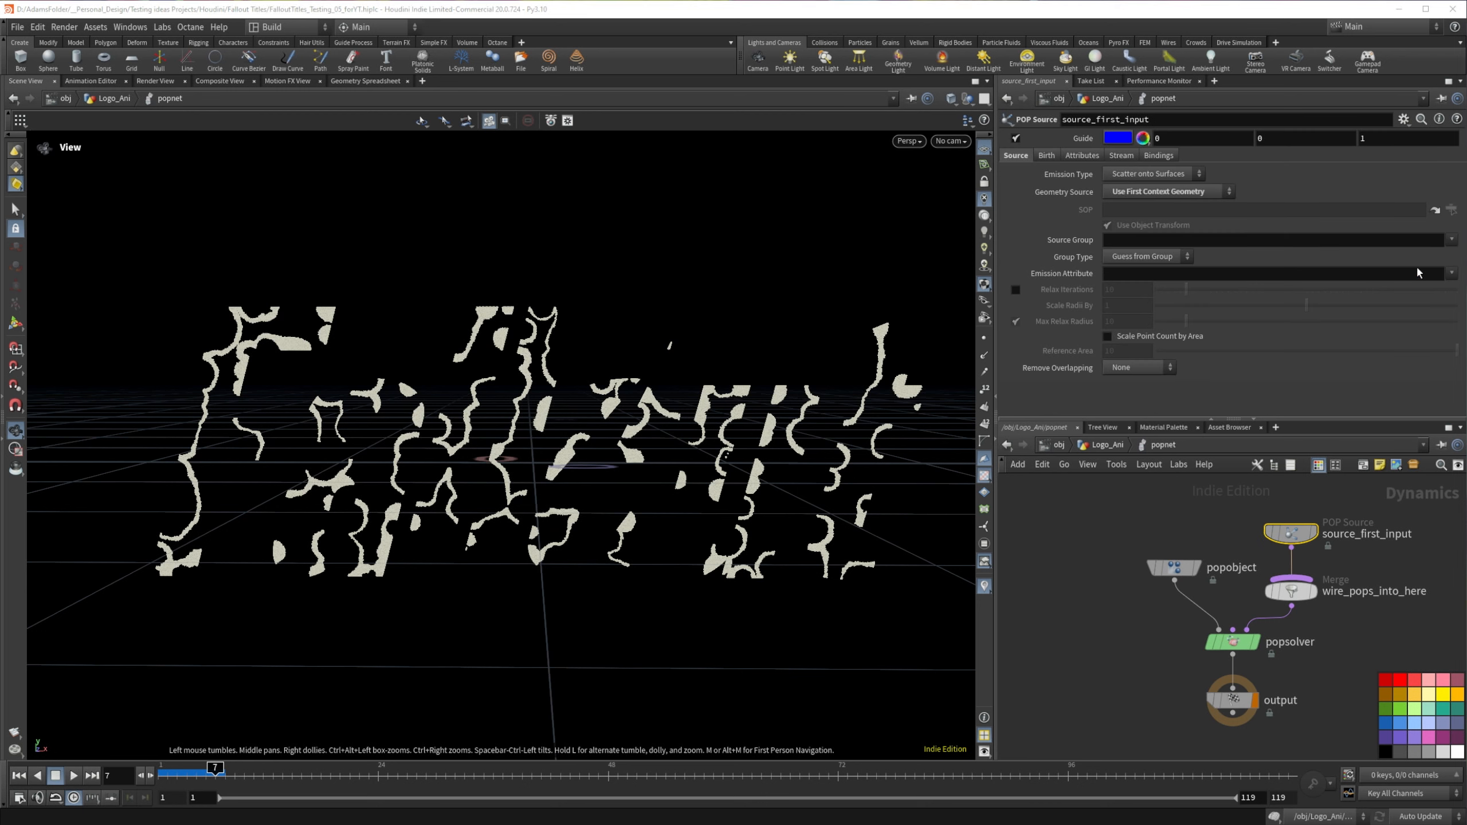
{"action": "left_click", "coordinate": [1451, 273]}
{"action": "left_click", "coordinate": [1453, 278]}
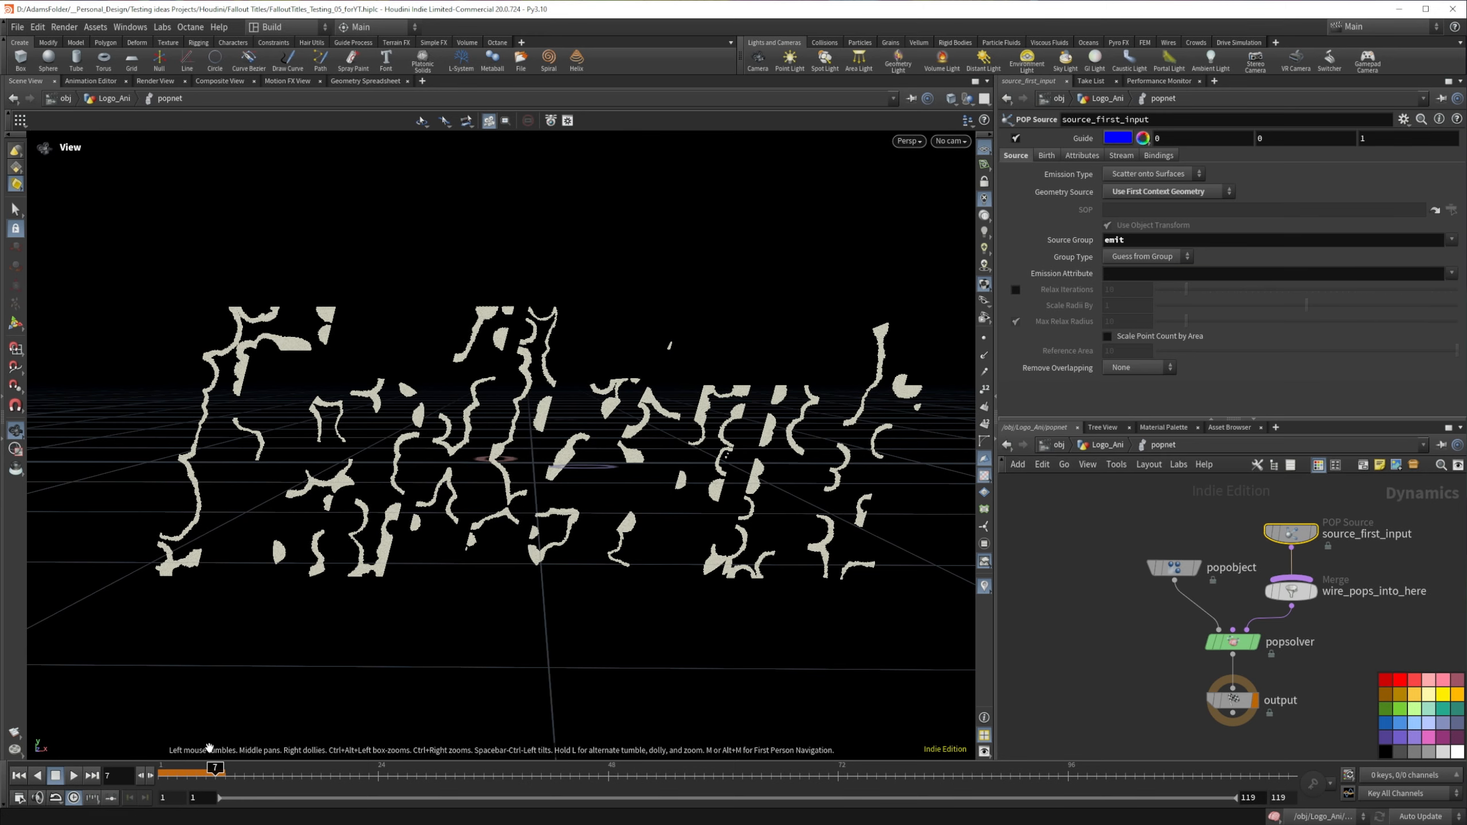
Step: Return to frame 1 and set the POP source's Emission Type and Group Type to Points
{"action": "left_click_drag", "start_coordinate": [216, 768], "coordinate": [165, 768]}
{"action": "left_click_drag", "start_coordinate": [393, 489], "coordinate": [508, 496]}
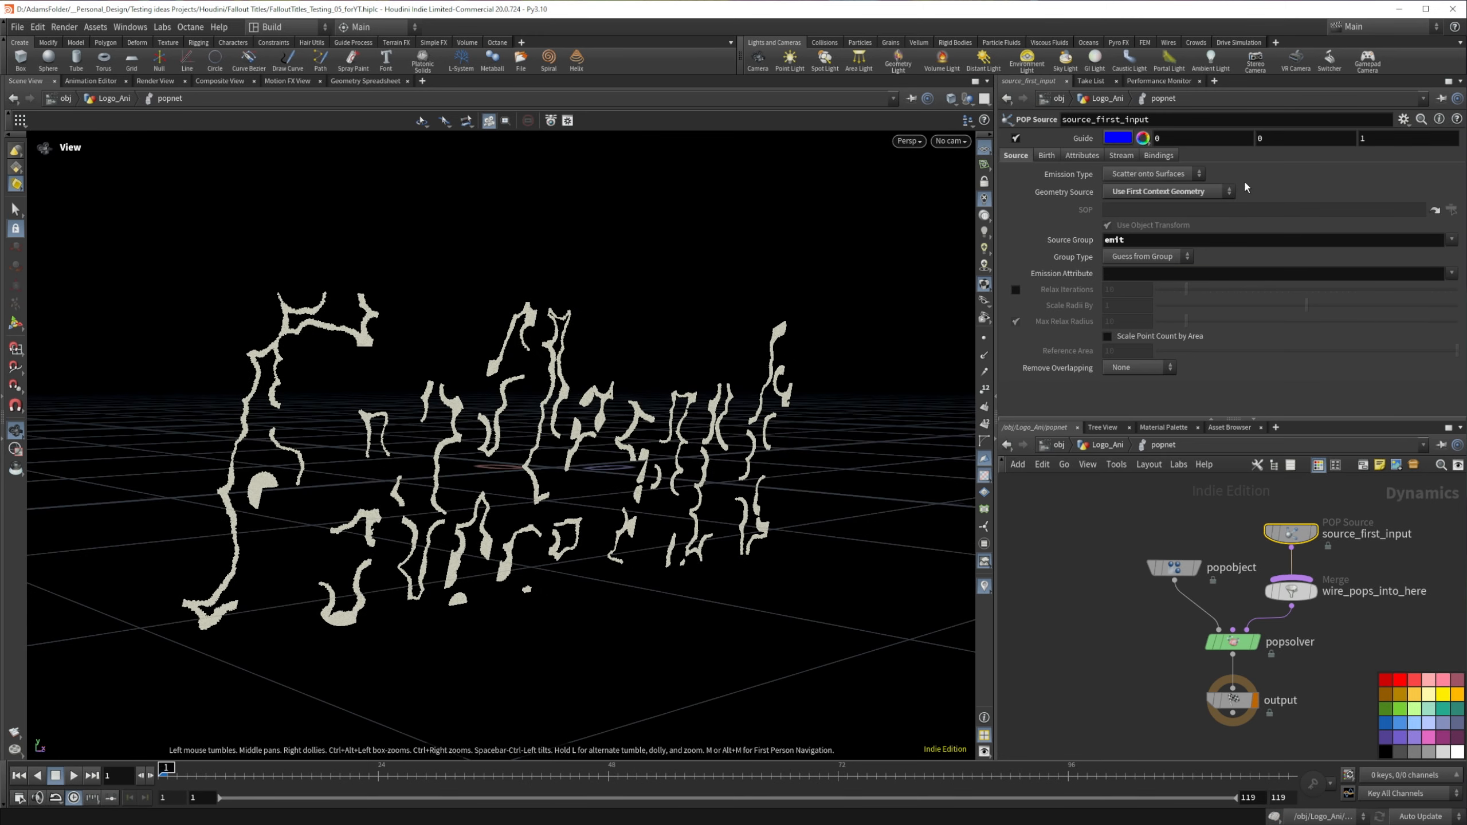
{"action": "left_click", "coordinate": [1194, 173]}
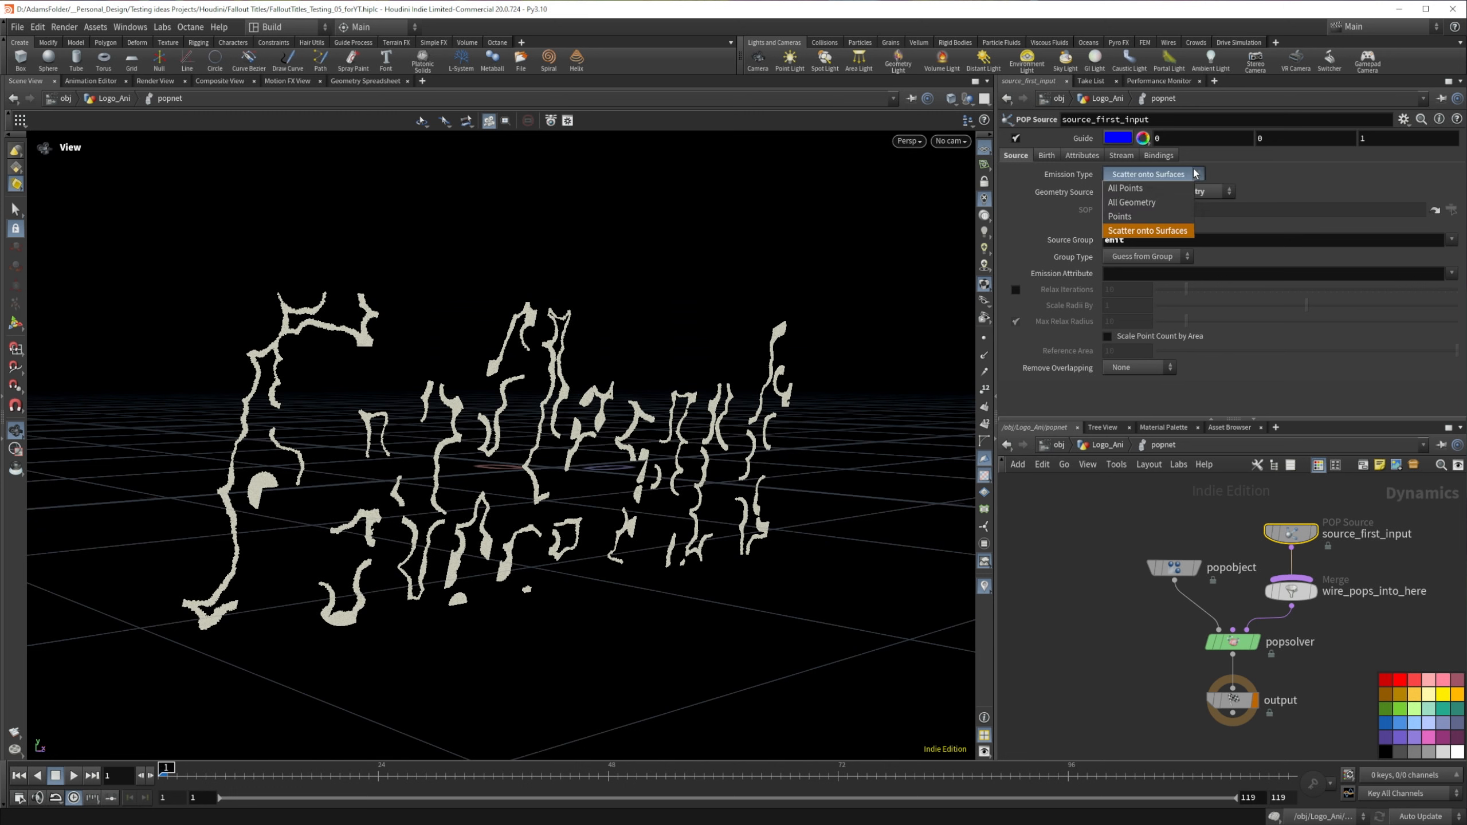
{"action": "left_click", "coordinate": [1134, 218]}
{"action": "left_click", "coordinate": [1147, 256]}
{"action": "left_click", "coordinate": [1137, 314]}
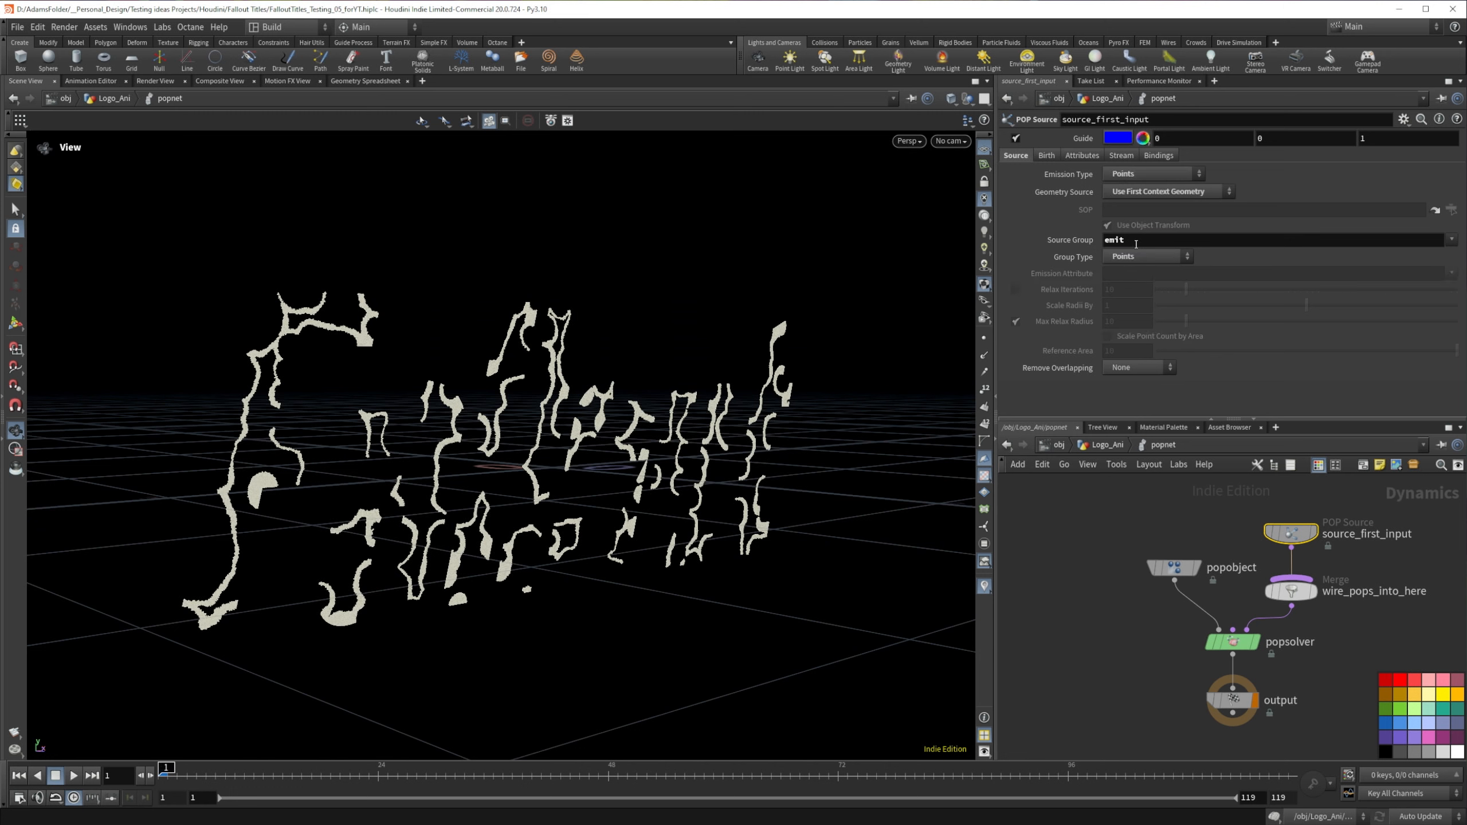
Step: Turn off the POP source's Guide display so only the emitted particles are drawn
{"action": "left_click", "coordinate": [1332, 628]}
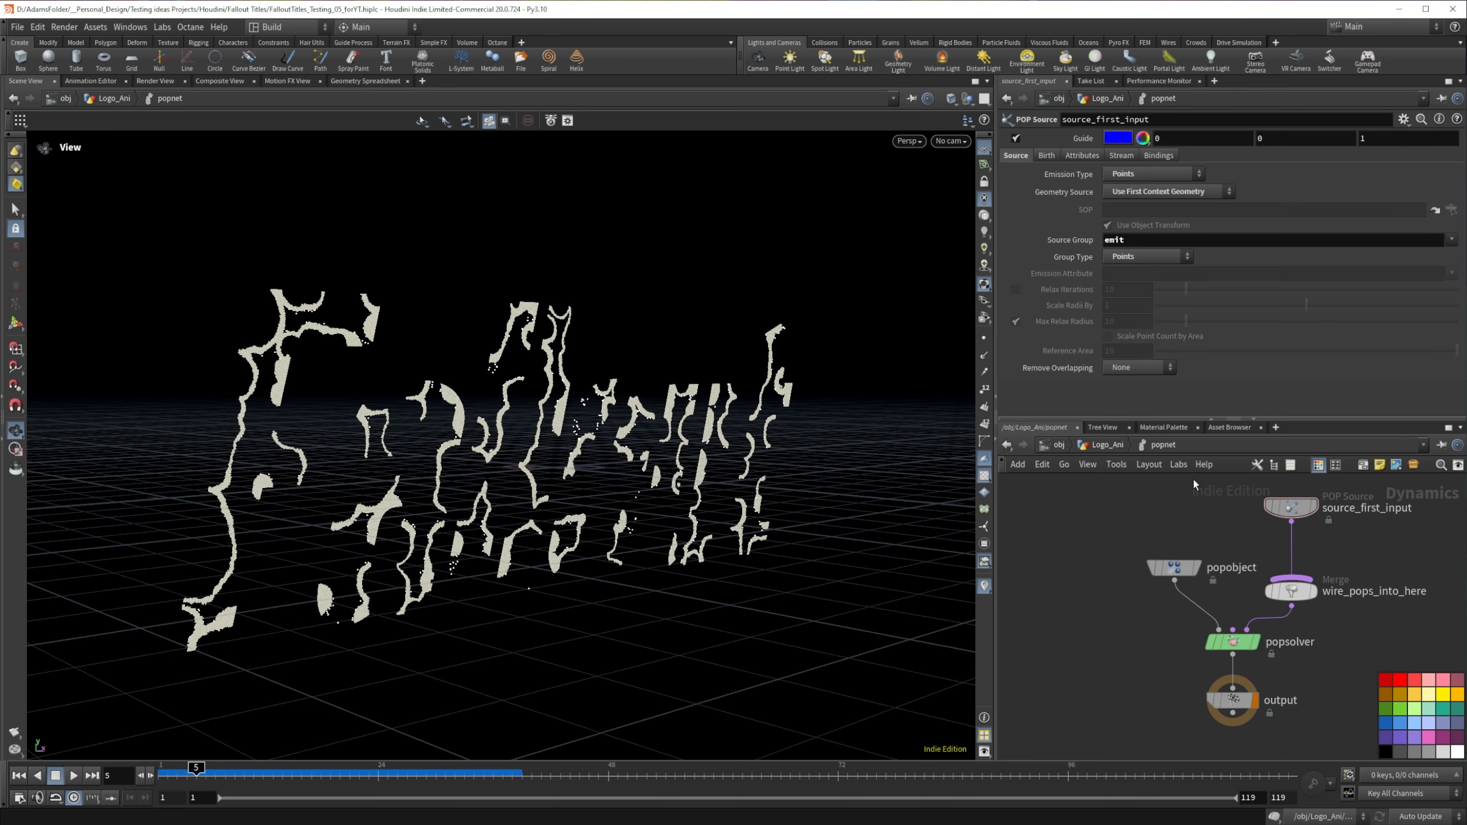
{"action": "left_click", "coordinate": [1089, 141]}
{"action": "left_click_drag", "start_coordinate": [502, 461], "coordinate": [408, 472]}
Step: Set the POP source's Const. Birth Rate to 200
{"action": "left_click", "coordinate": [1048, 157]}
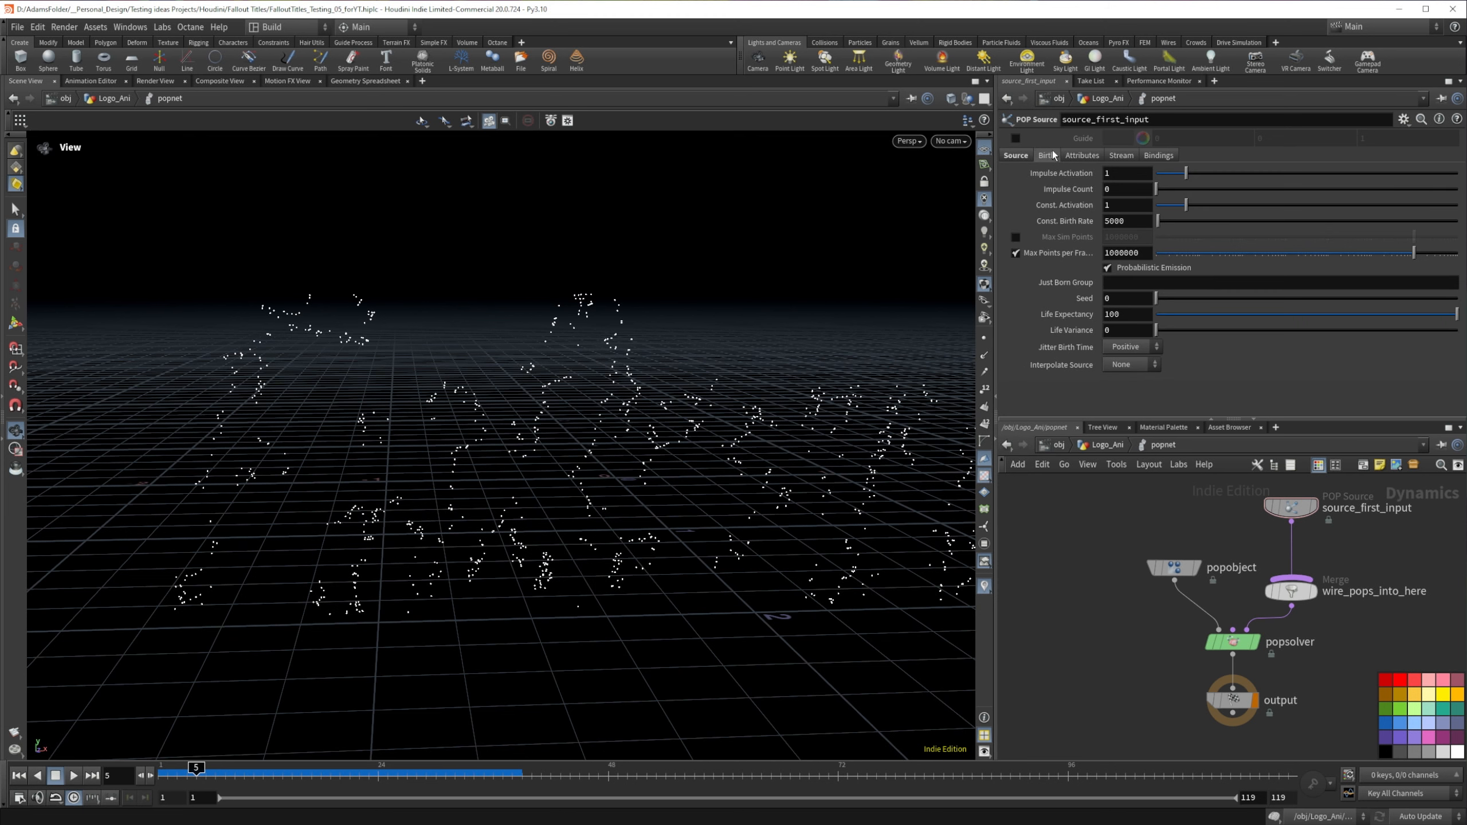
{"action": "double_click", "coordinate": [1143, 222]}
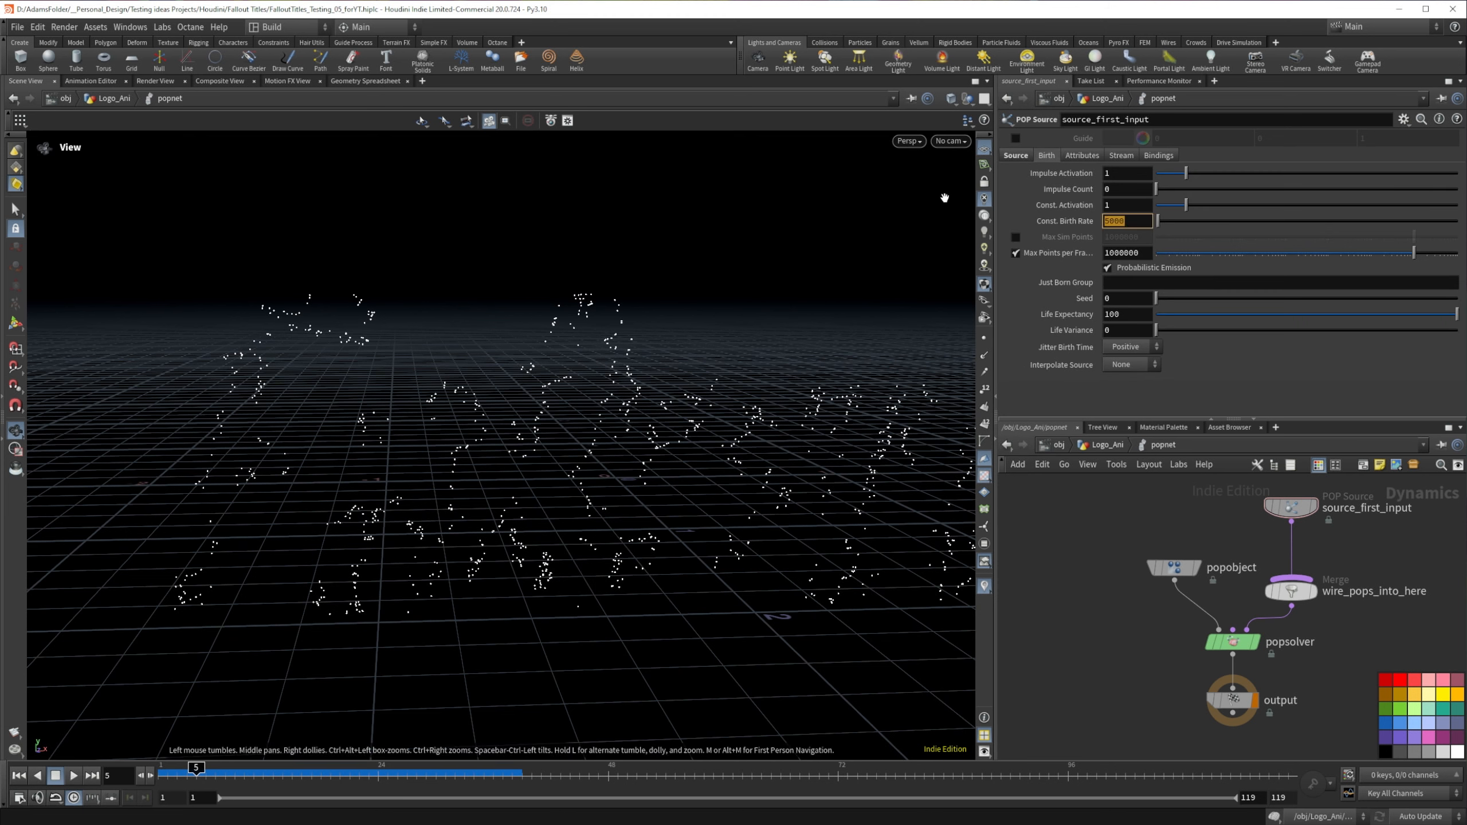
{"action": "type", "text": "200"}
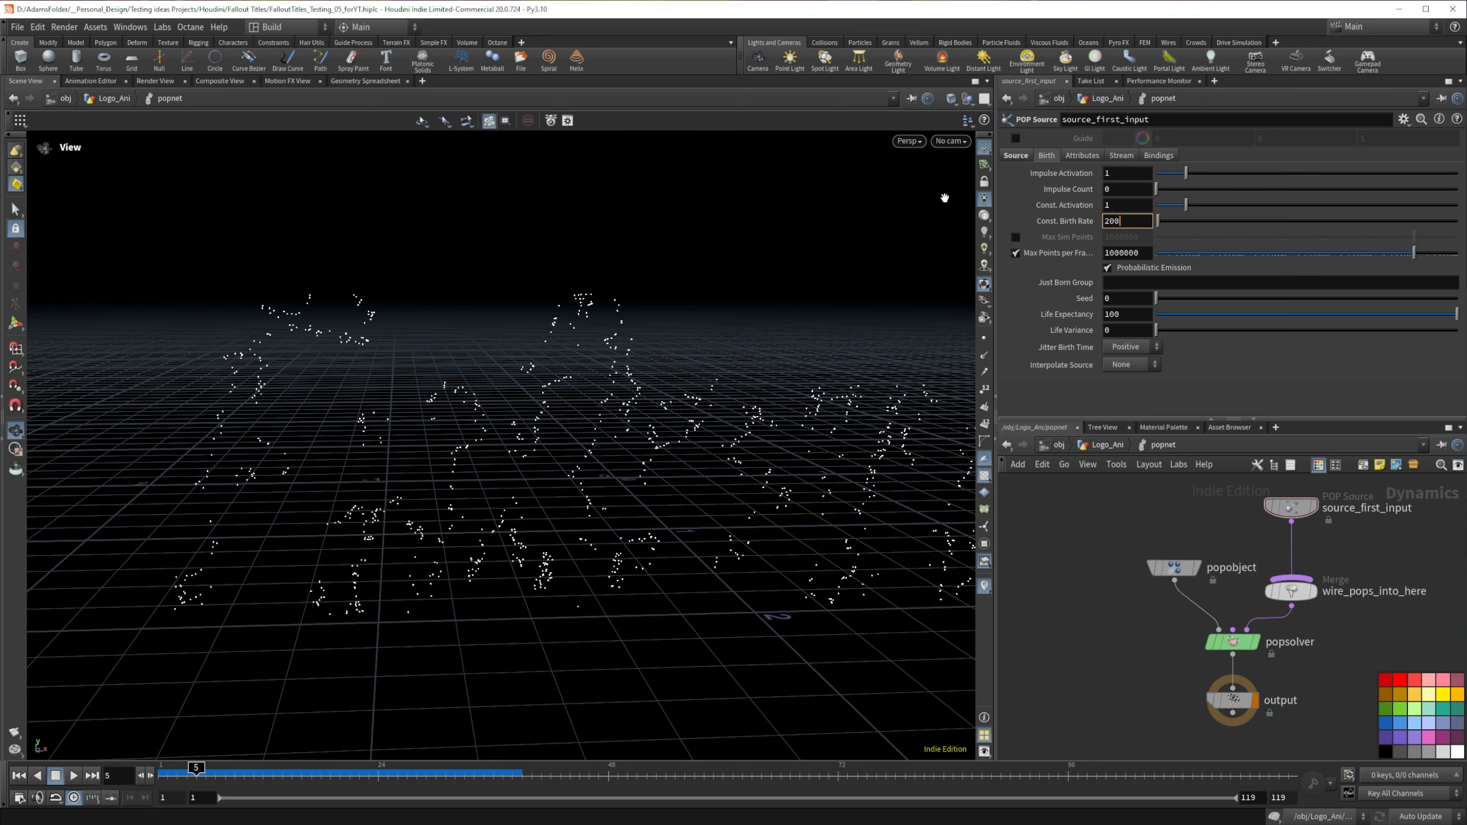
{"action": "key", "text": "Return"}
Step: Lower the POP source's Const. Birth Rate to 20
{"action": "left_click_drag", "start_coordinate": [1123, 222], "coordinate": [1046, 217]}
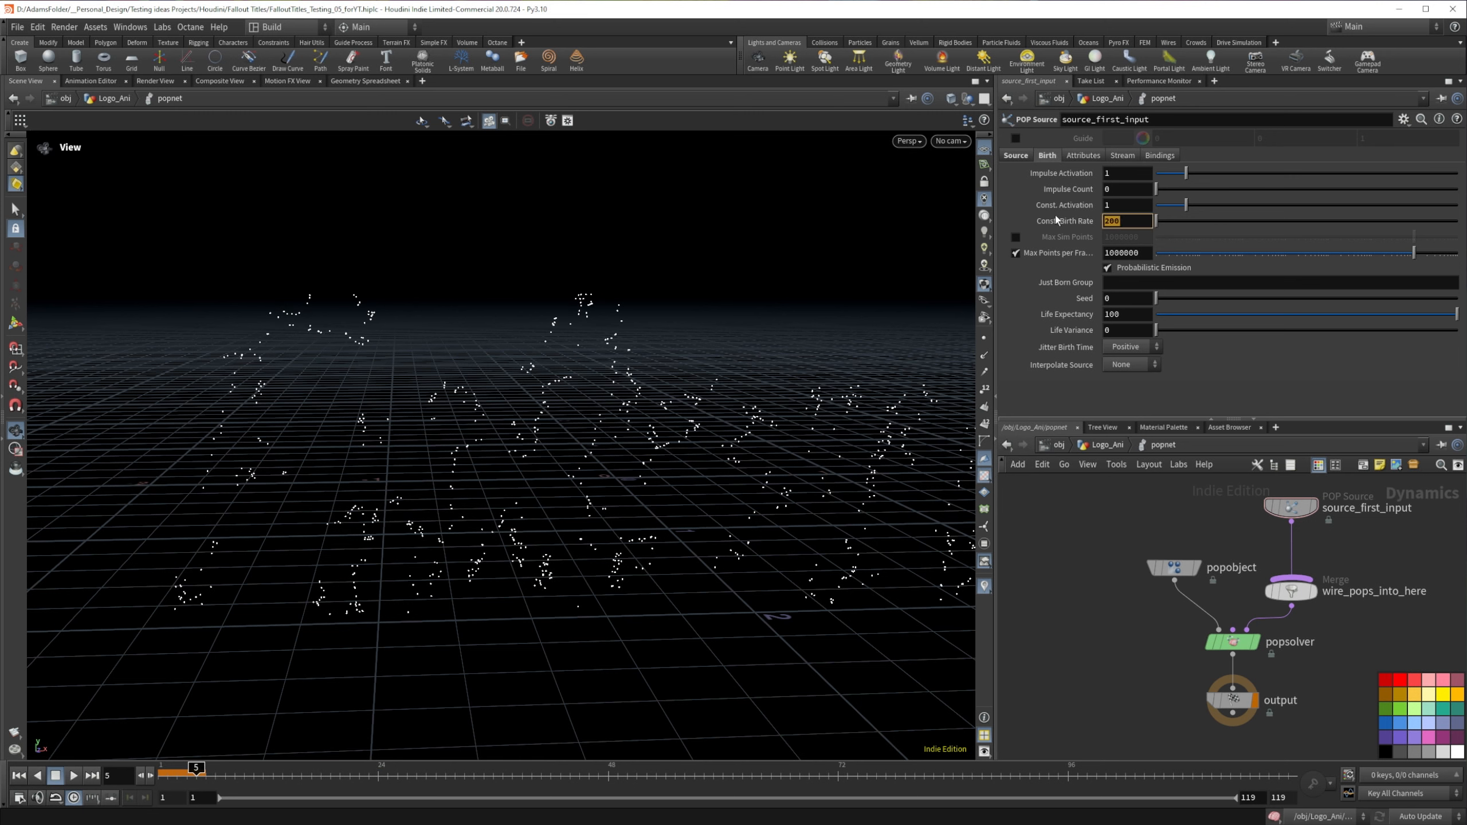
{"action": "type", "text": "20"}
{"action": "key", "text": "Return"}
{"action": "left_click_drag", "start_coordinate": [1120, 221], "coordinate": [1065, 218]}
{"action": "key", "text": "Return"}
{"action": "mouse_move", "coordinate": [1076, 209]}
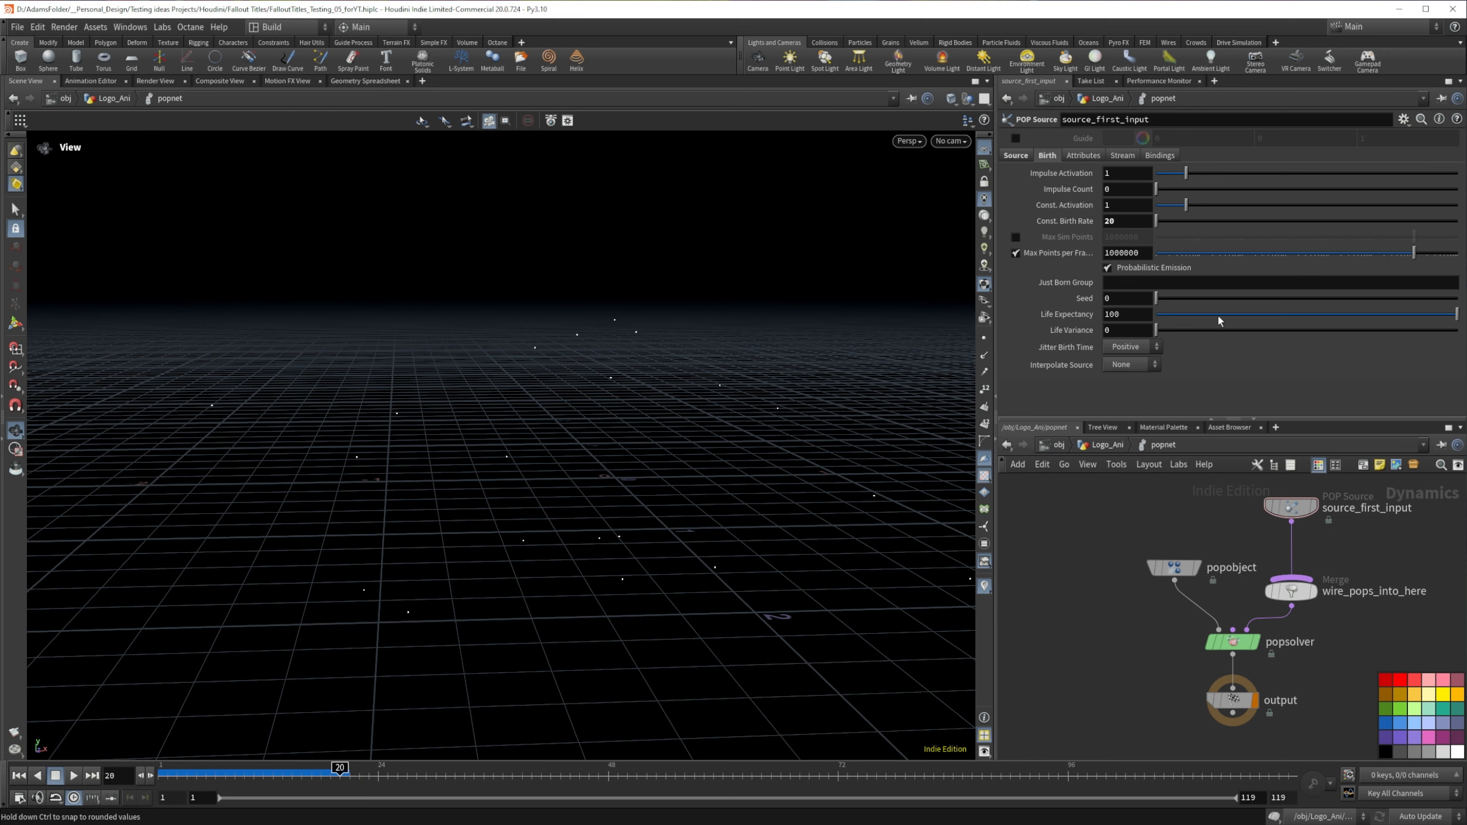
Step: Set the POP source's Const. Birth Rate to 30 and return to frame 1
{"action": "left_click", "coordinate": [1104, 219]}
{"action": "type", "text": "3"}
{"action": "key", "text": "Return"}
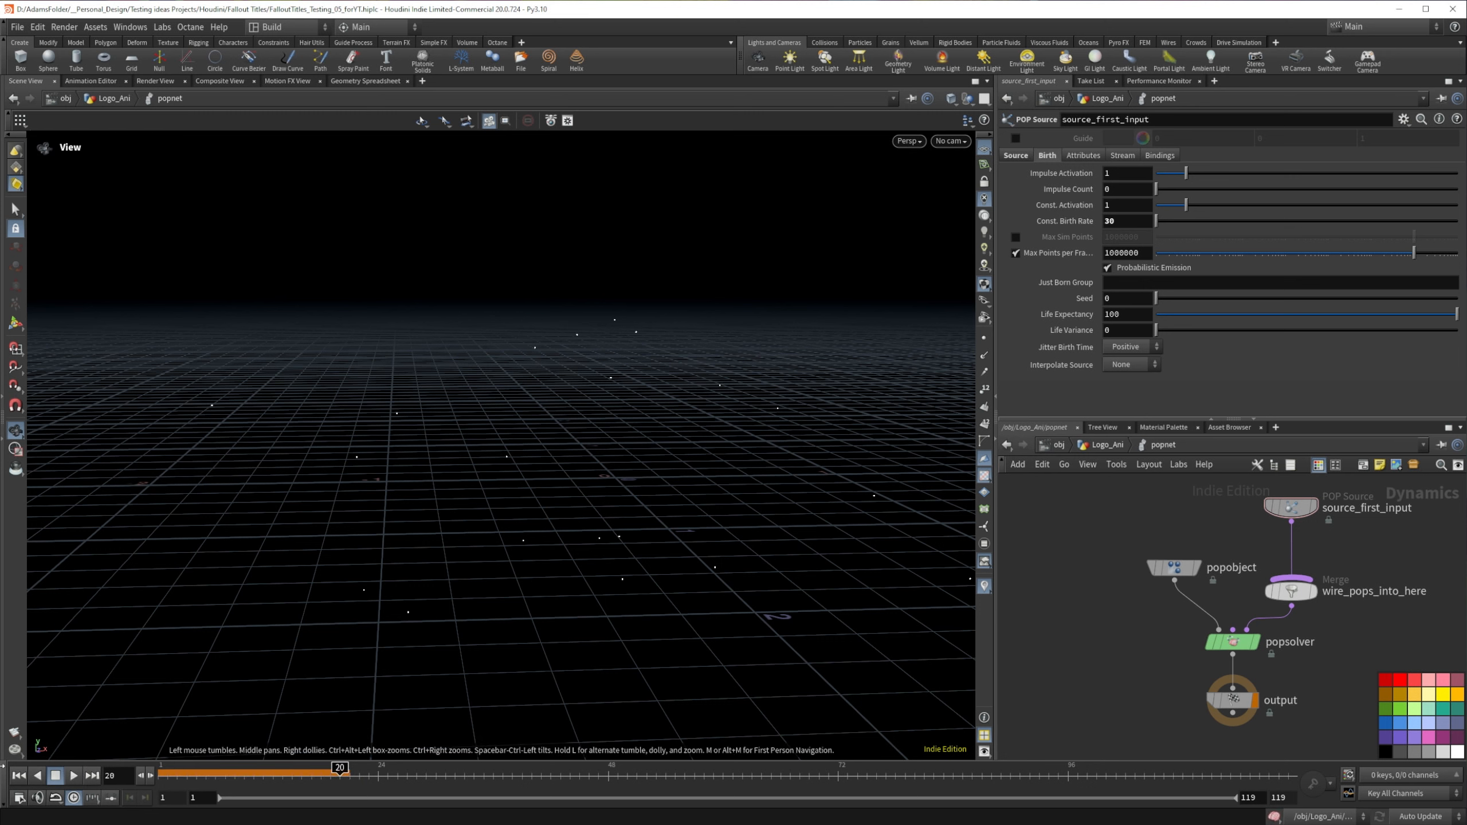
{"action": "left_click", "coordinate": [17, 775]}
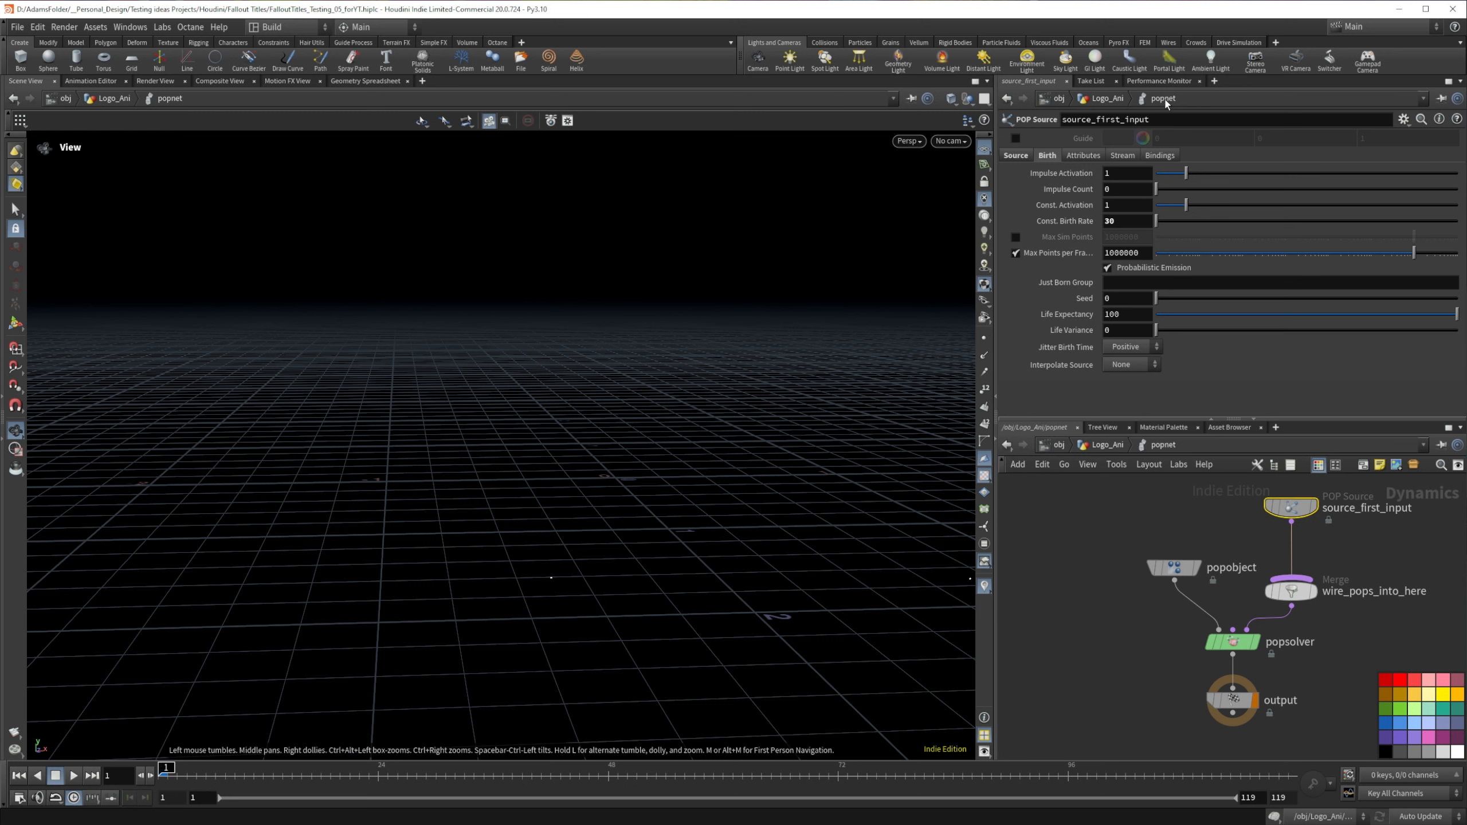
Step: Switch the POP source's Initial Velocity to Set initial velocity, with Variance 0 on all three axes
{"action": "left_click", "coordinate": [1084, 155]}
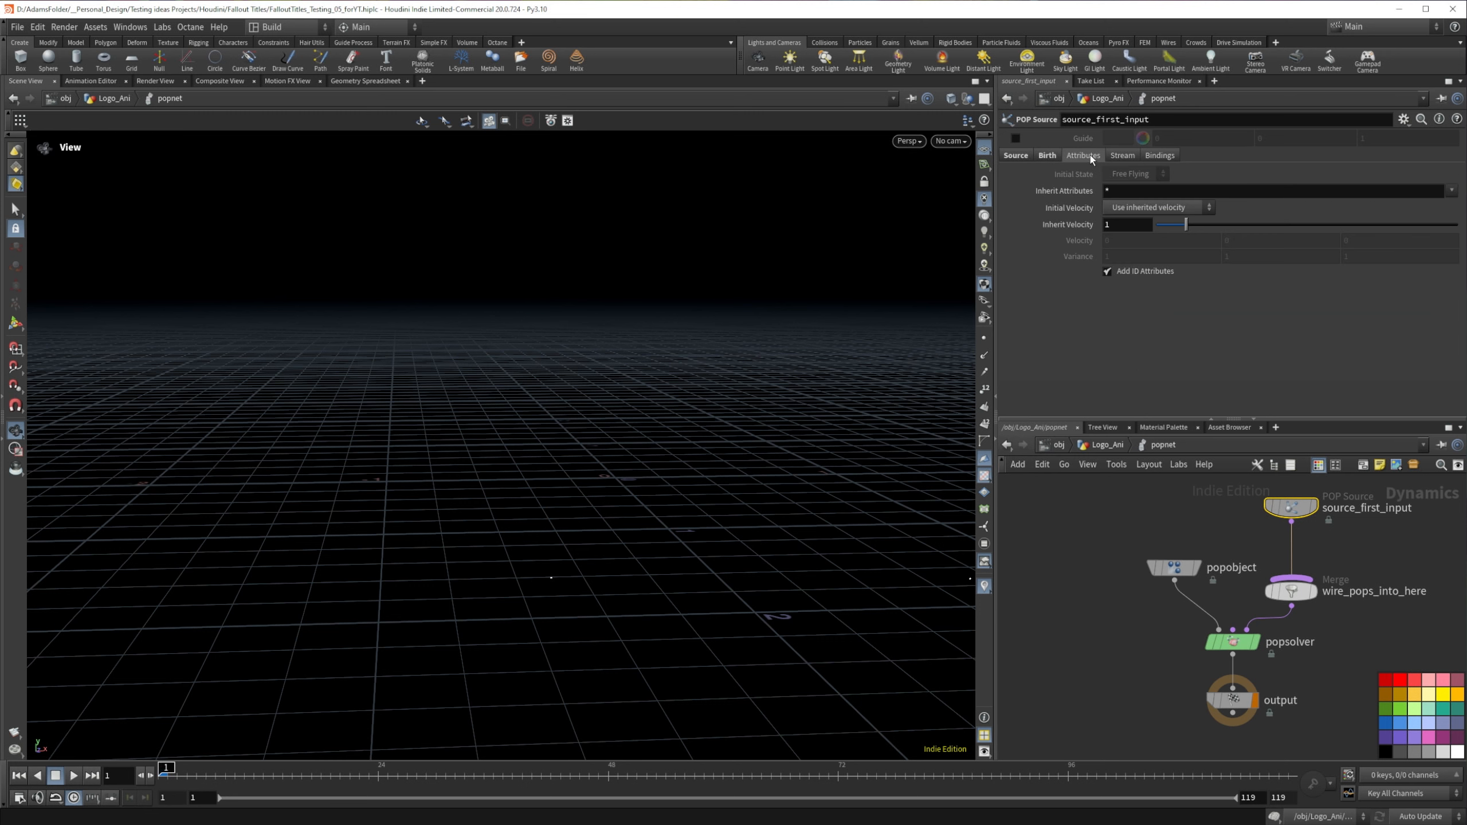
{"action": "left_click", "coordinate": [1150, 208]}
{"action": "left_click", "coordinate": [1150, 250]}
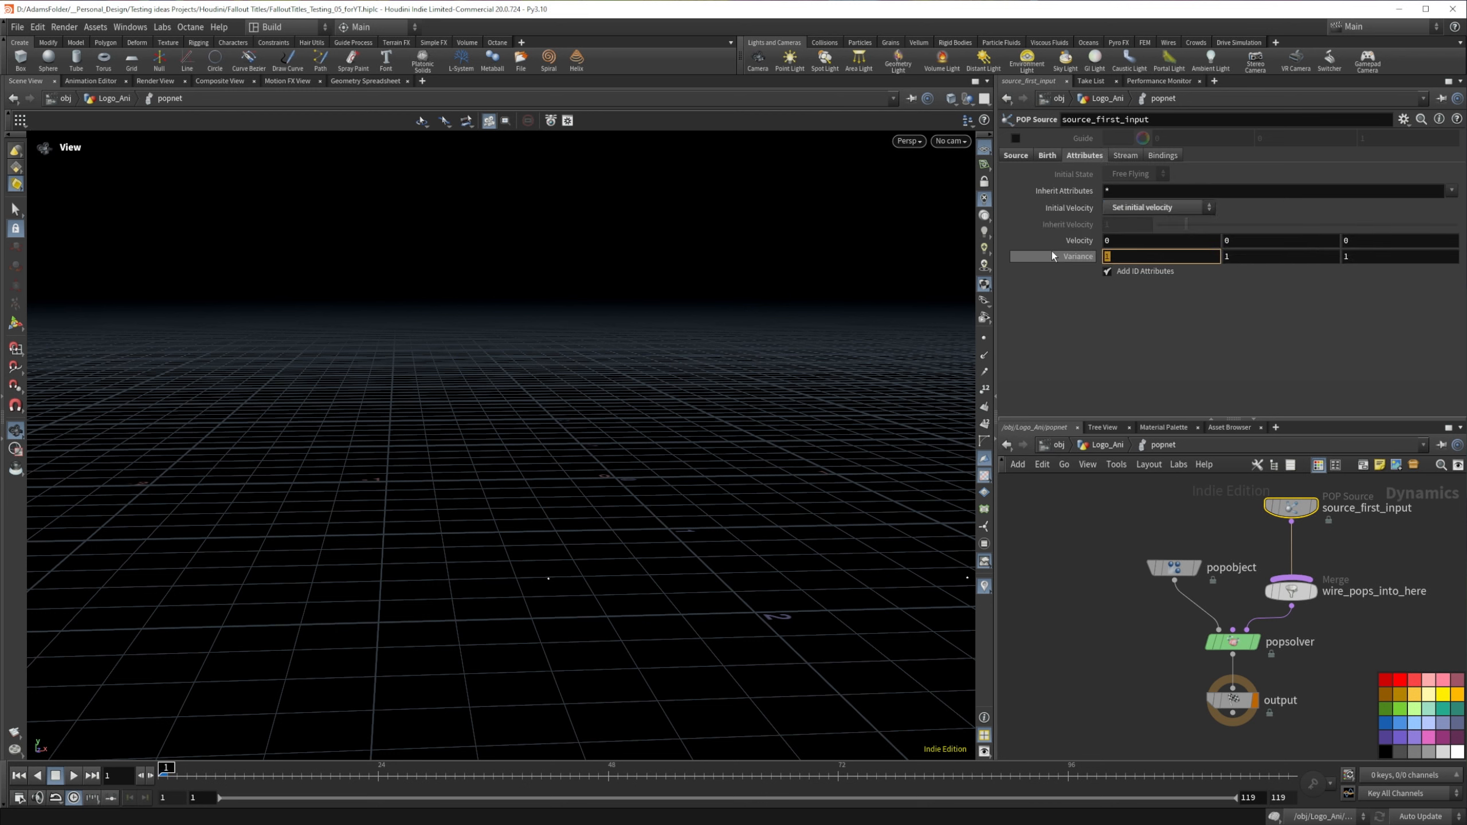
{"action": "mouse_move", "coordinate": [1052, 254]}
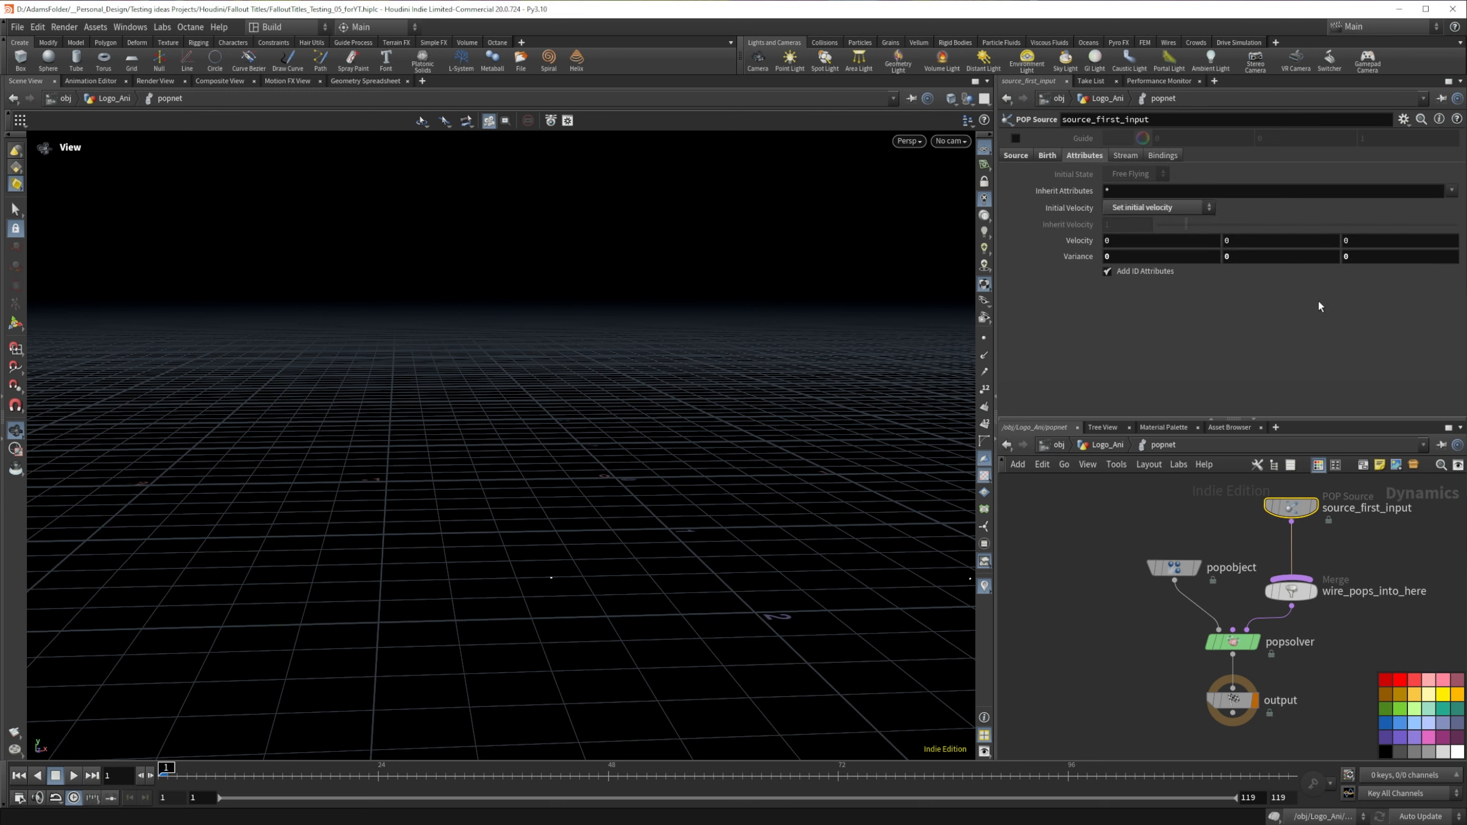
Step: Set the POP source's Z Velocity to .6 and play the simulation up to frame 24
{"action": "double_click", "coordinate": [1349, 242]}
{"action": "key", "text": "Return"}
{"action": "left_click_drag", "start_coordinate": [428, 547], "coordinate": [618, 547]}
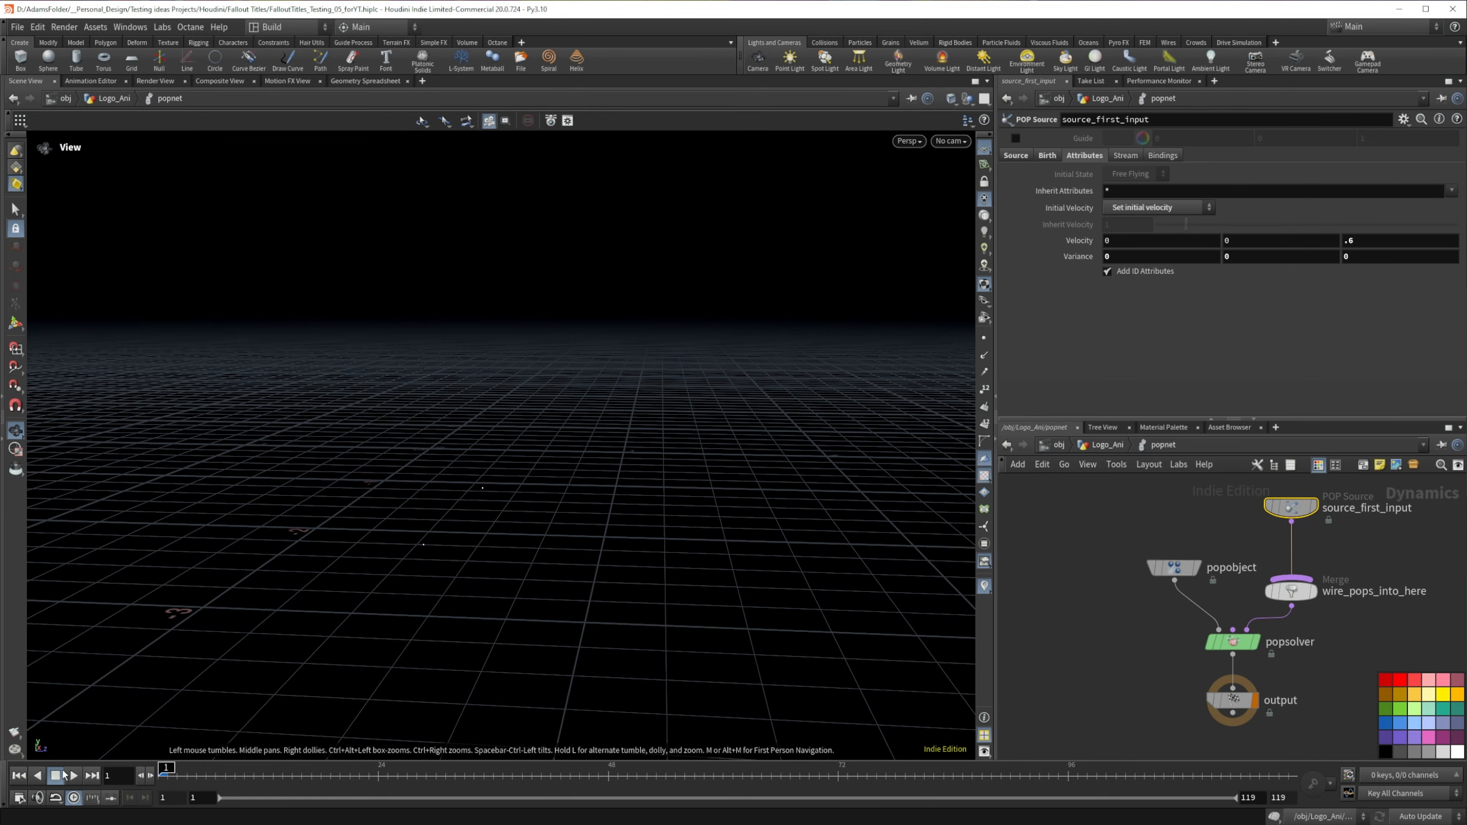
{"action": "left_click", "coordinate": [73, 775]}
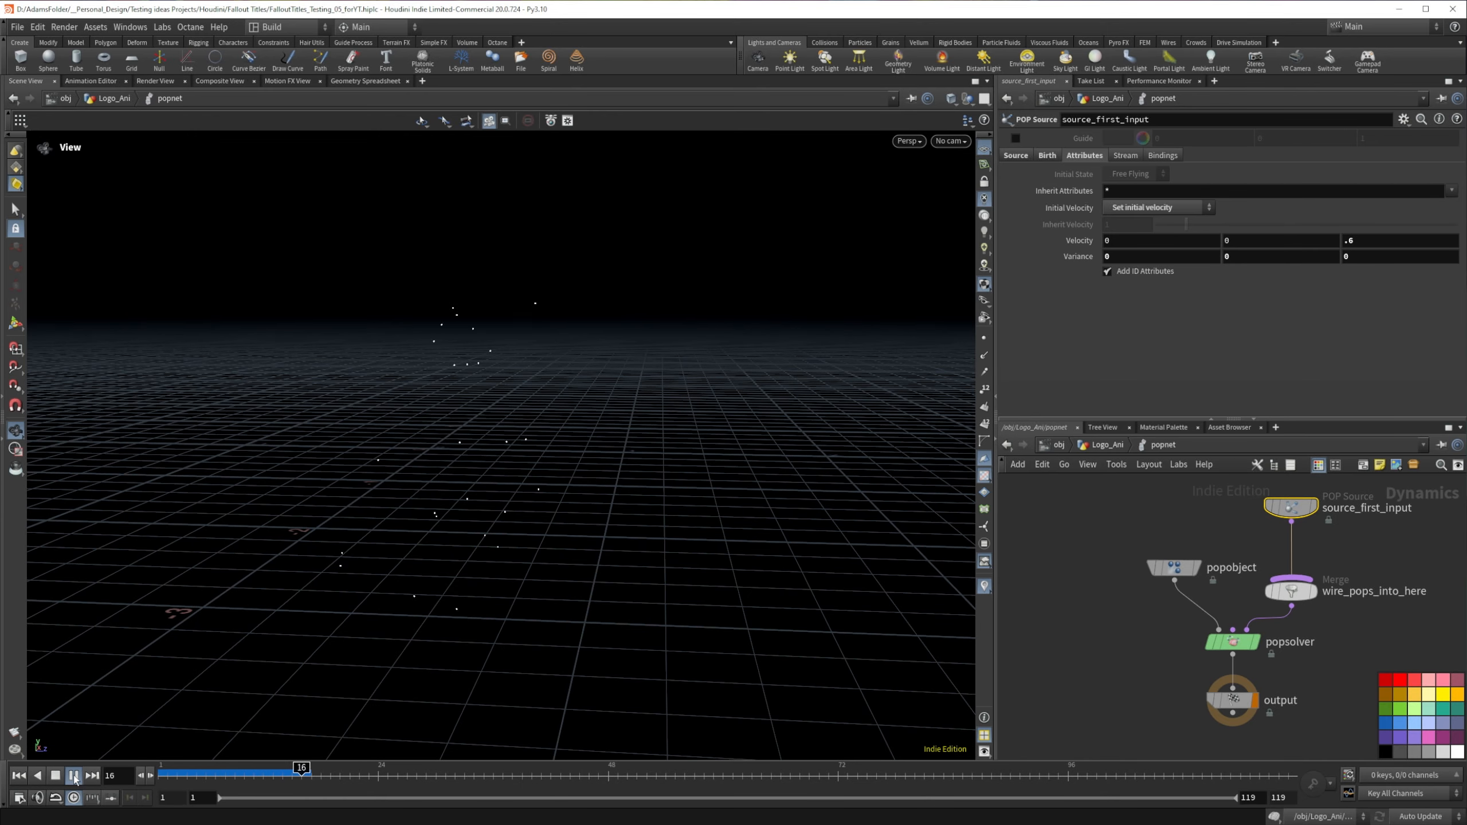
{"action": "left_click", "coordinate": [74, 776]}
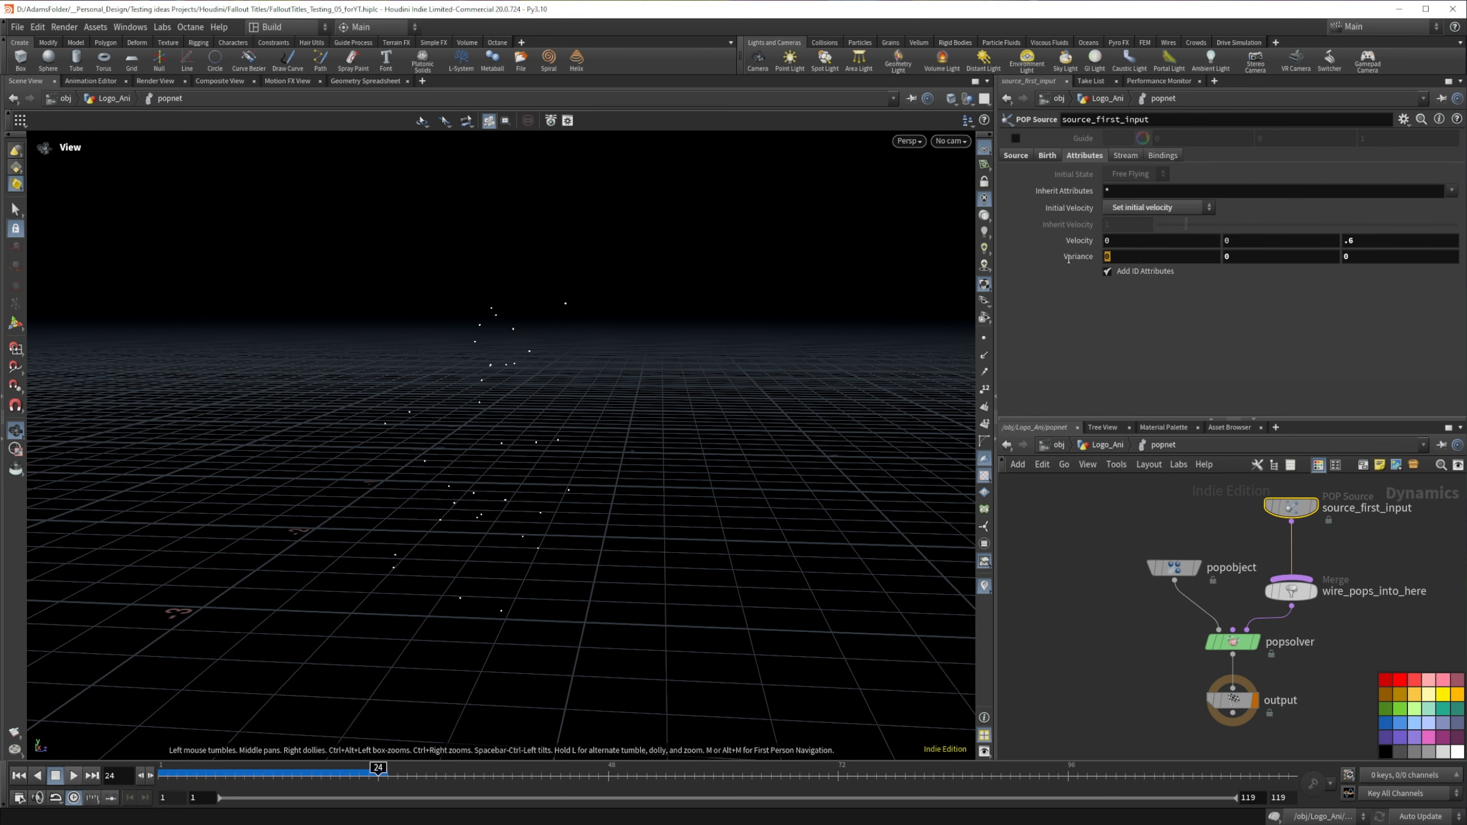
Step: Set the POP source's velocity Variance to .25 on the X, Y and Z axes
{"action": "left_click_drag", "start_coordinate": [593, 419], "coordinate": [421, 465]}
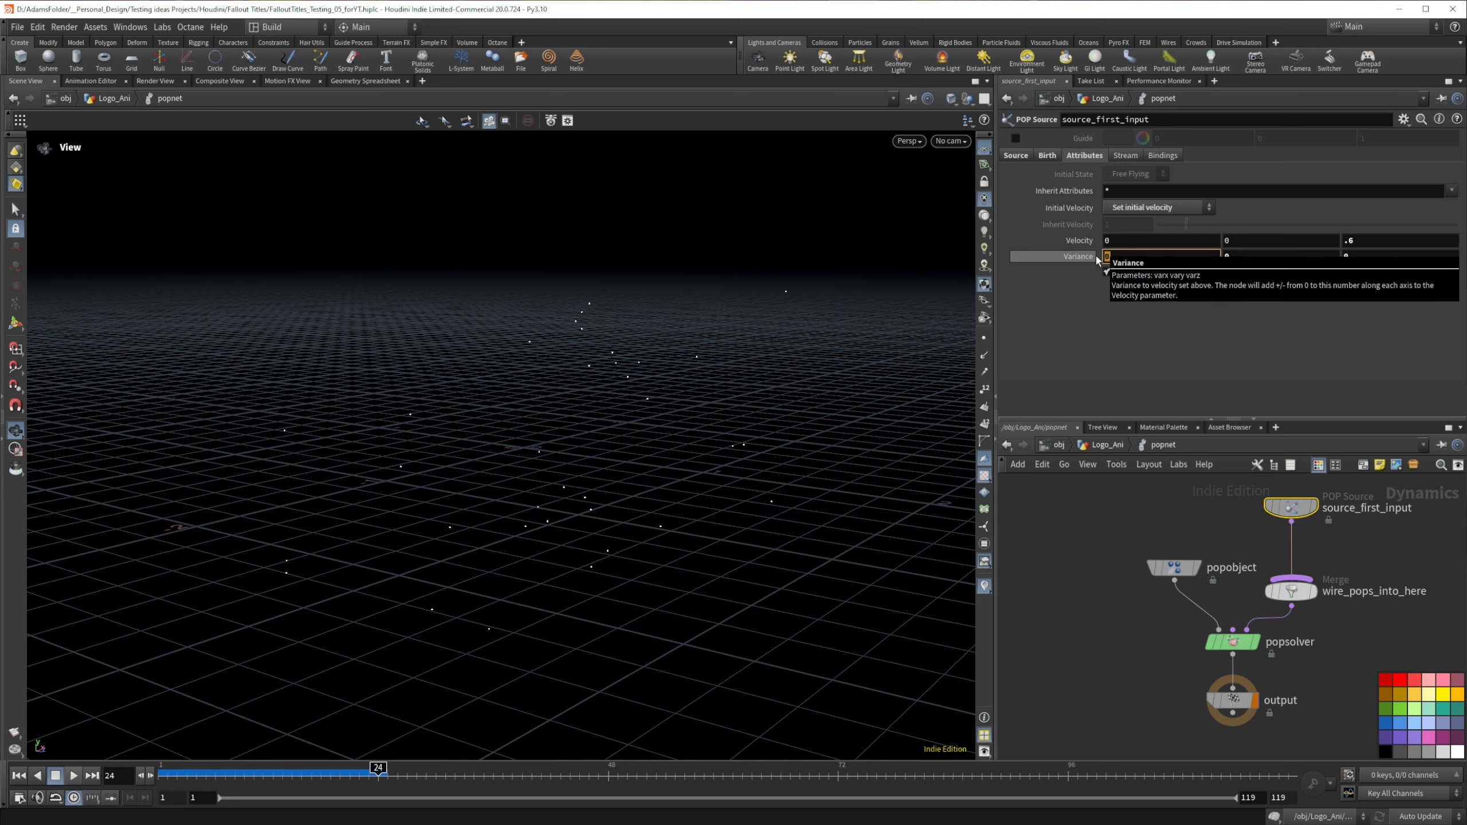
{"action": "key", "text": "Tab"}
{"action": "type", "text": ".25"}
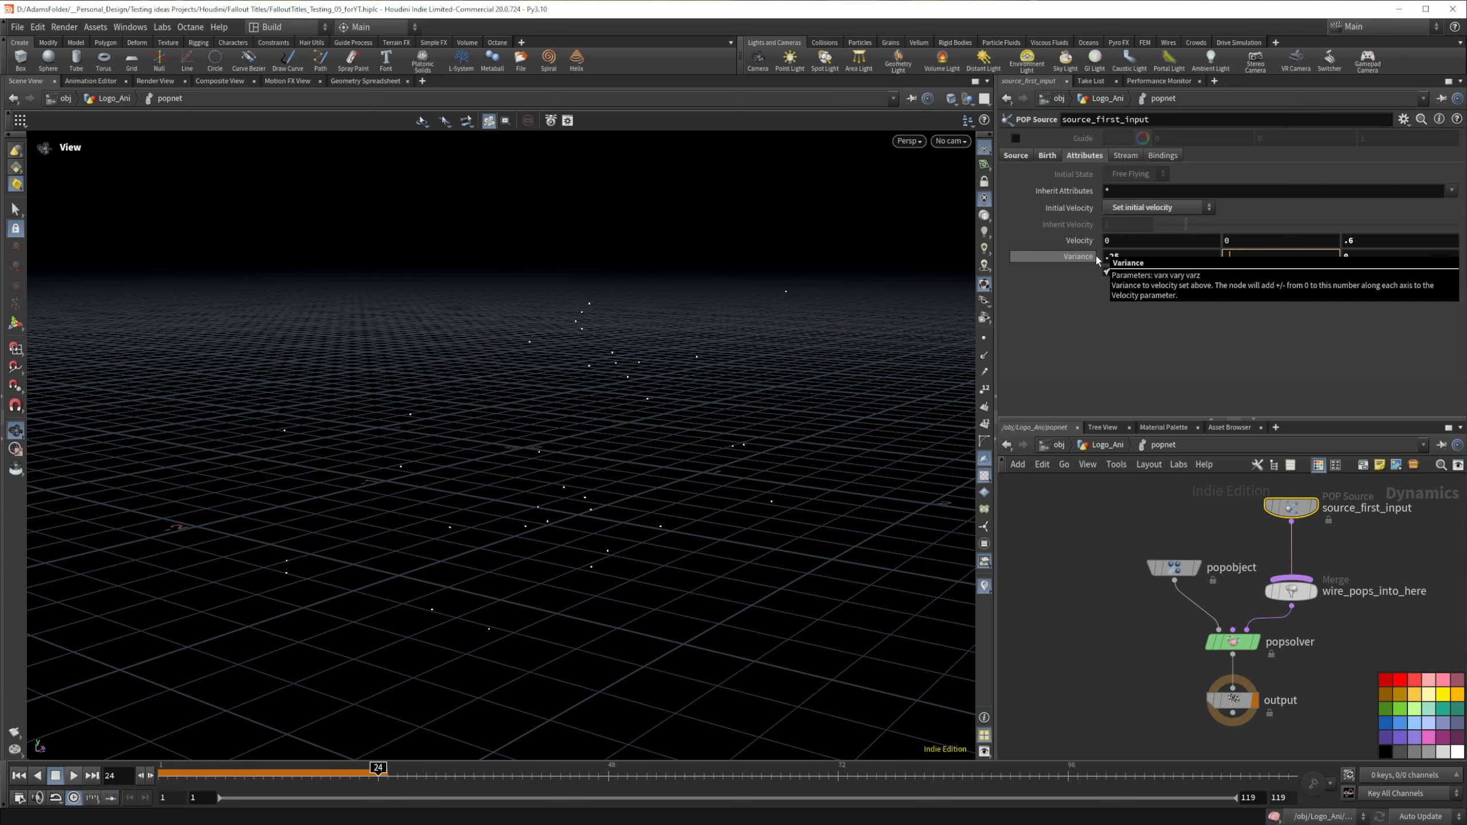
{"action": "key", "text": "Tab"}
{"action": "type", "text": ".25"}
{"action": "key", "text": "Return"}
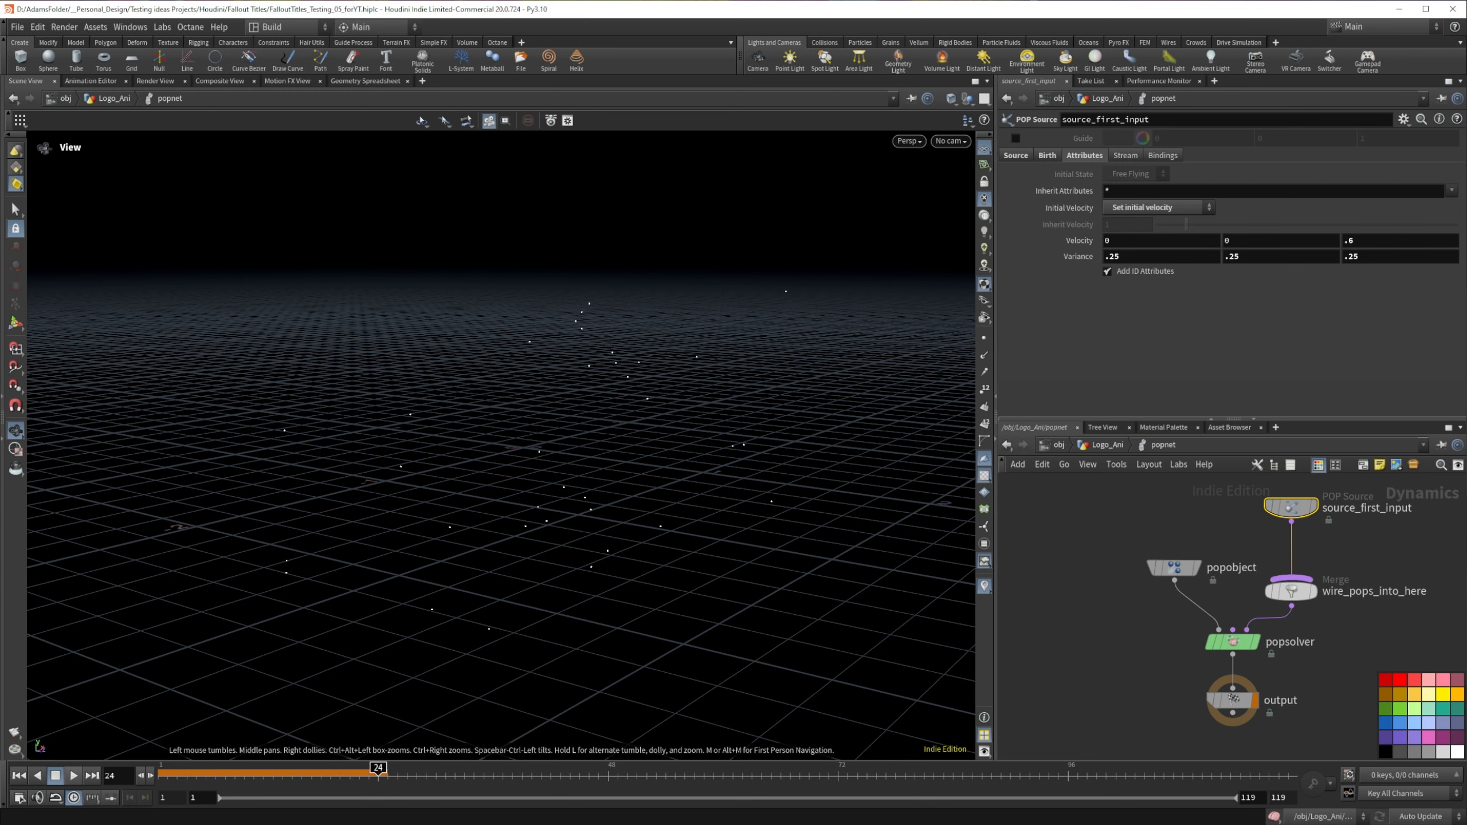
Step: Play the simulation and examine the particle spread from another angle
{"action": "left_click", "coordinate": [73, 775]}
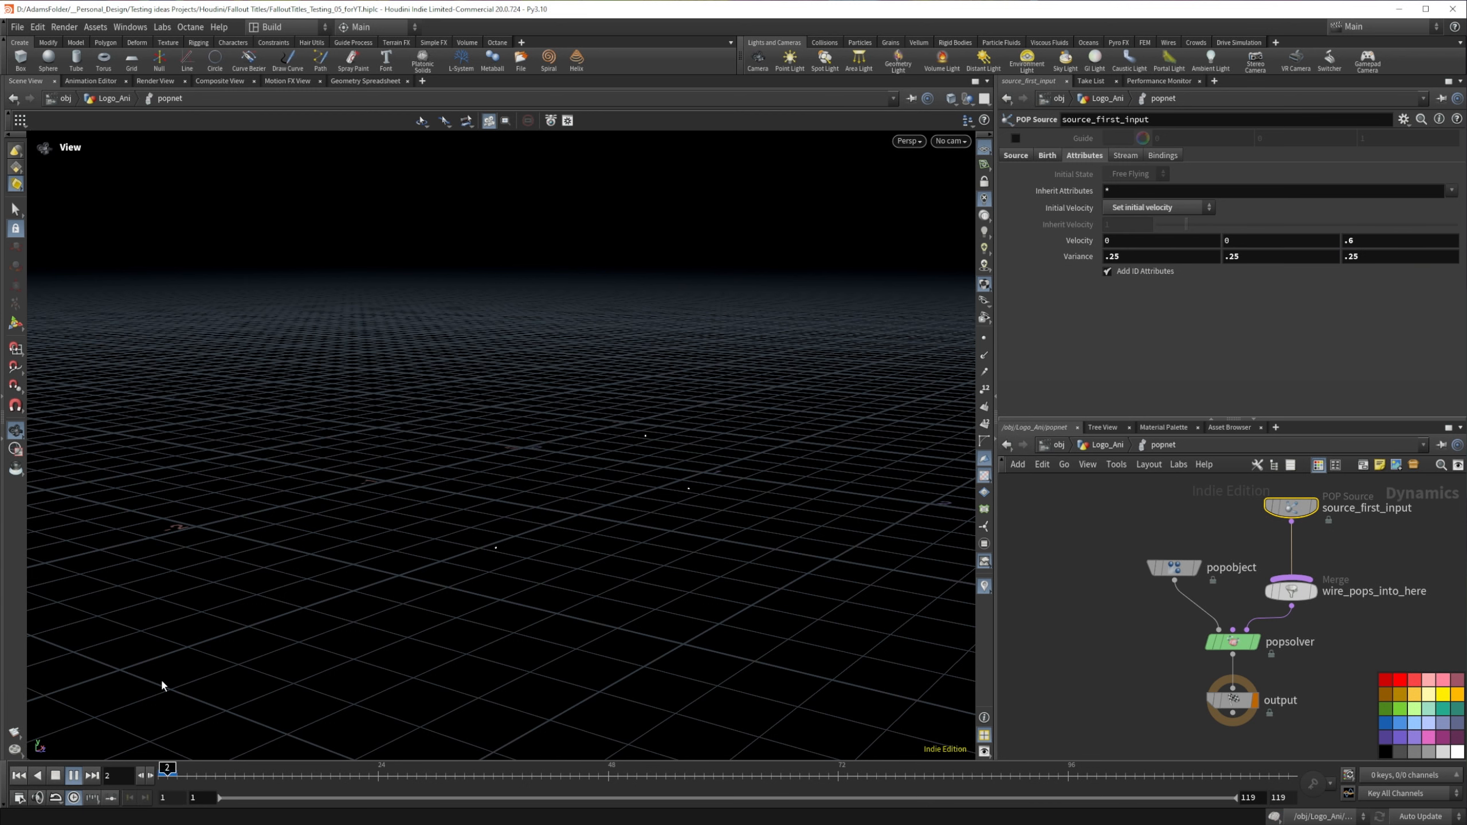
{"action": "left_click_drag", "start_coordinate": [501, 522], "coordinate": [460, 503]}
{"action": "left_click_drag", "start_coordinate": [354, 502], "coordinate": [338, 500]}
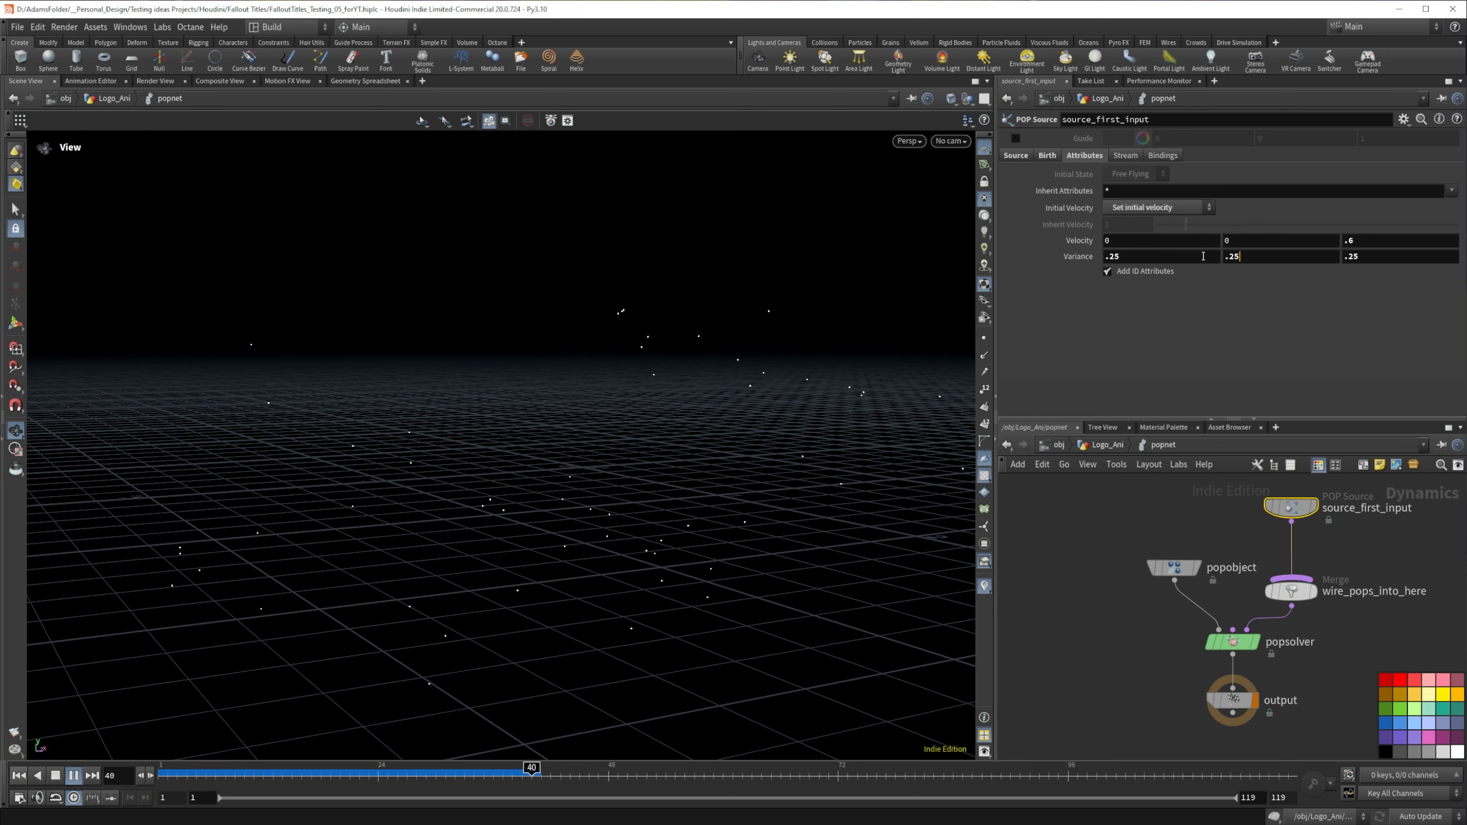
Step: Set the POP source's X and Y velocity Variance to .5
{"action": "left_click", "coordinate": [1232, 257]}
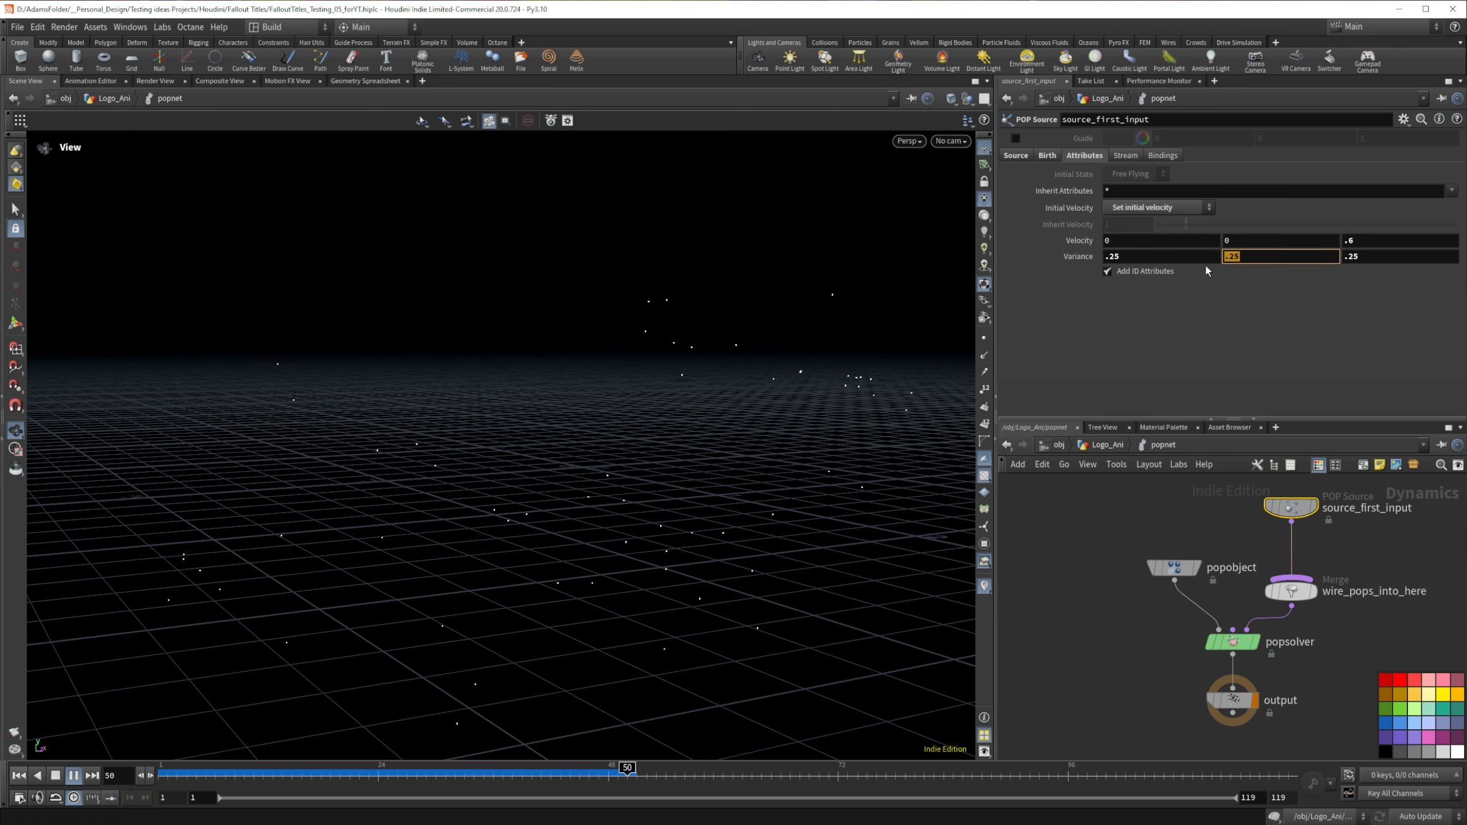
{"action": "type", "text": ".5"}
{"action": "key", "text": "shift+Tab"}
{"action": "type", "text": ".5"}
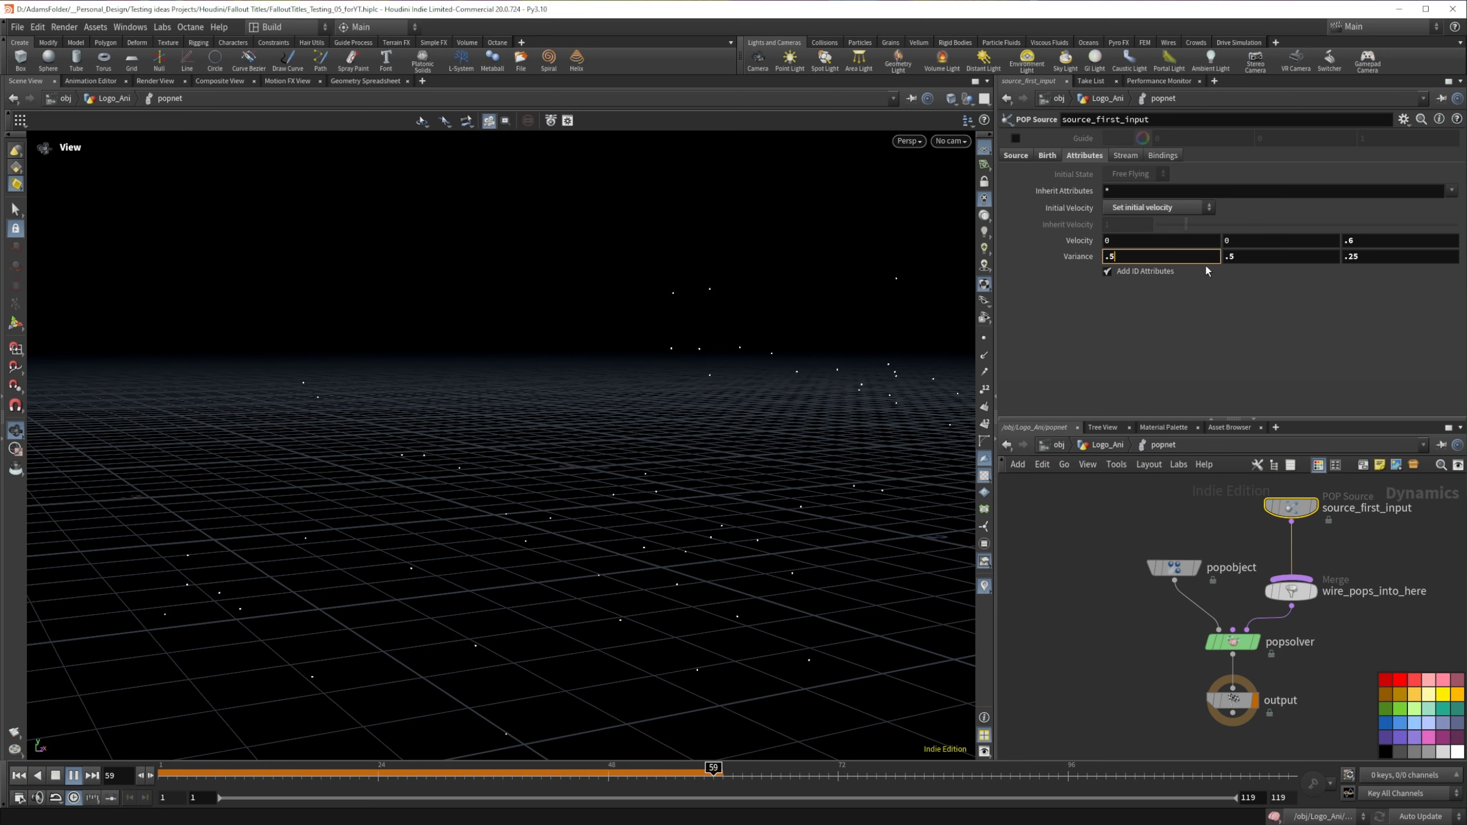
{"action": "left_click", "coordinate": [1061, 599]}
Step: Replay the simulation from frame 1 to frame 25 and examine how the particles spread
{"action": "left_click", "coordinate": [19, 776]}
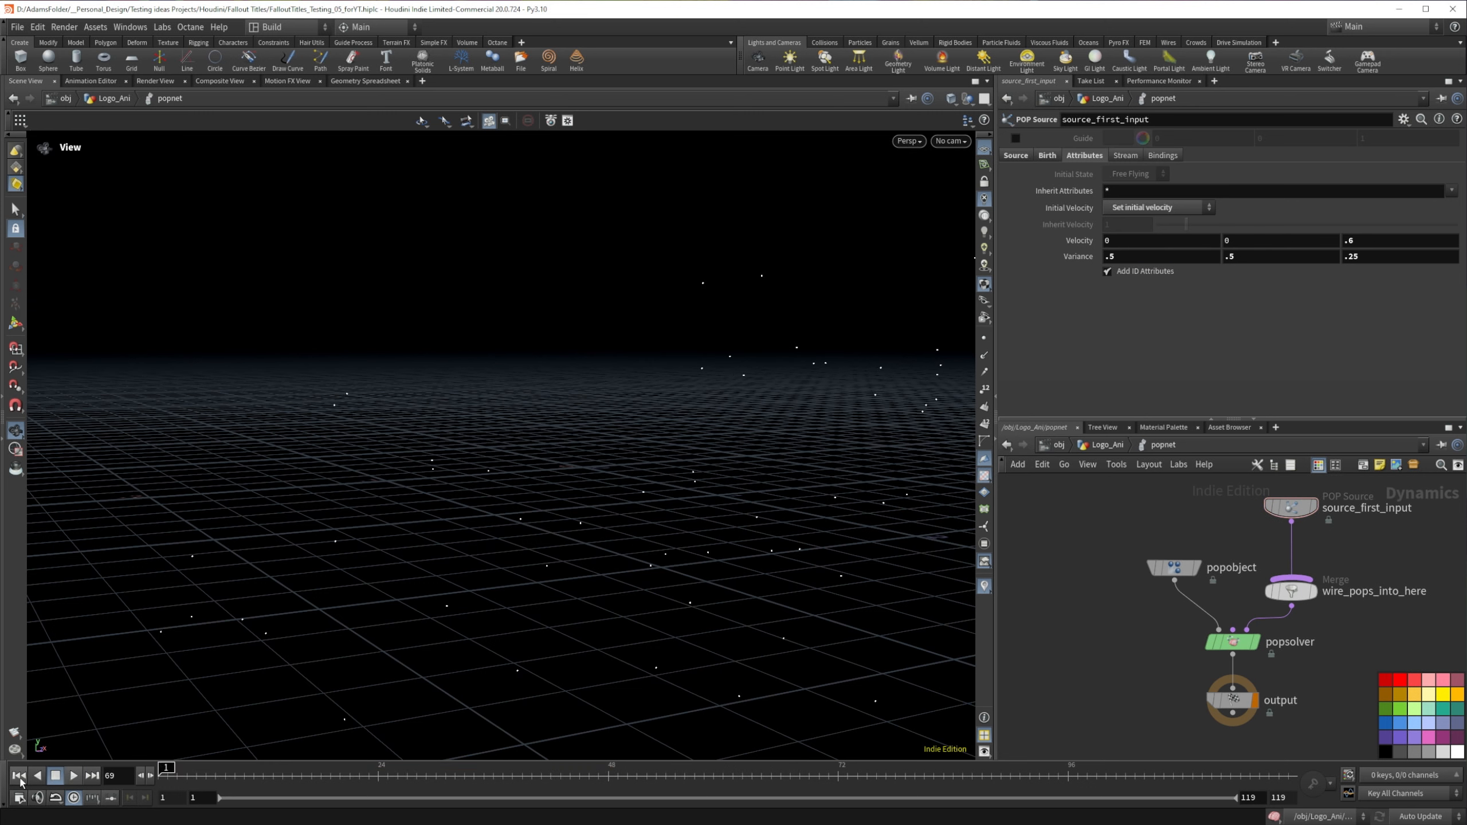
{"action": "left_click", "coordinate": [72, 776]}
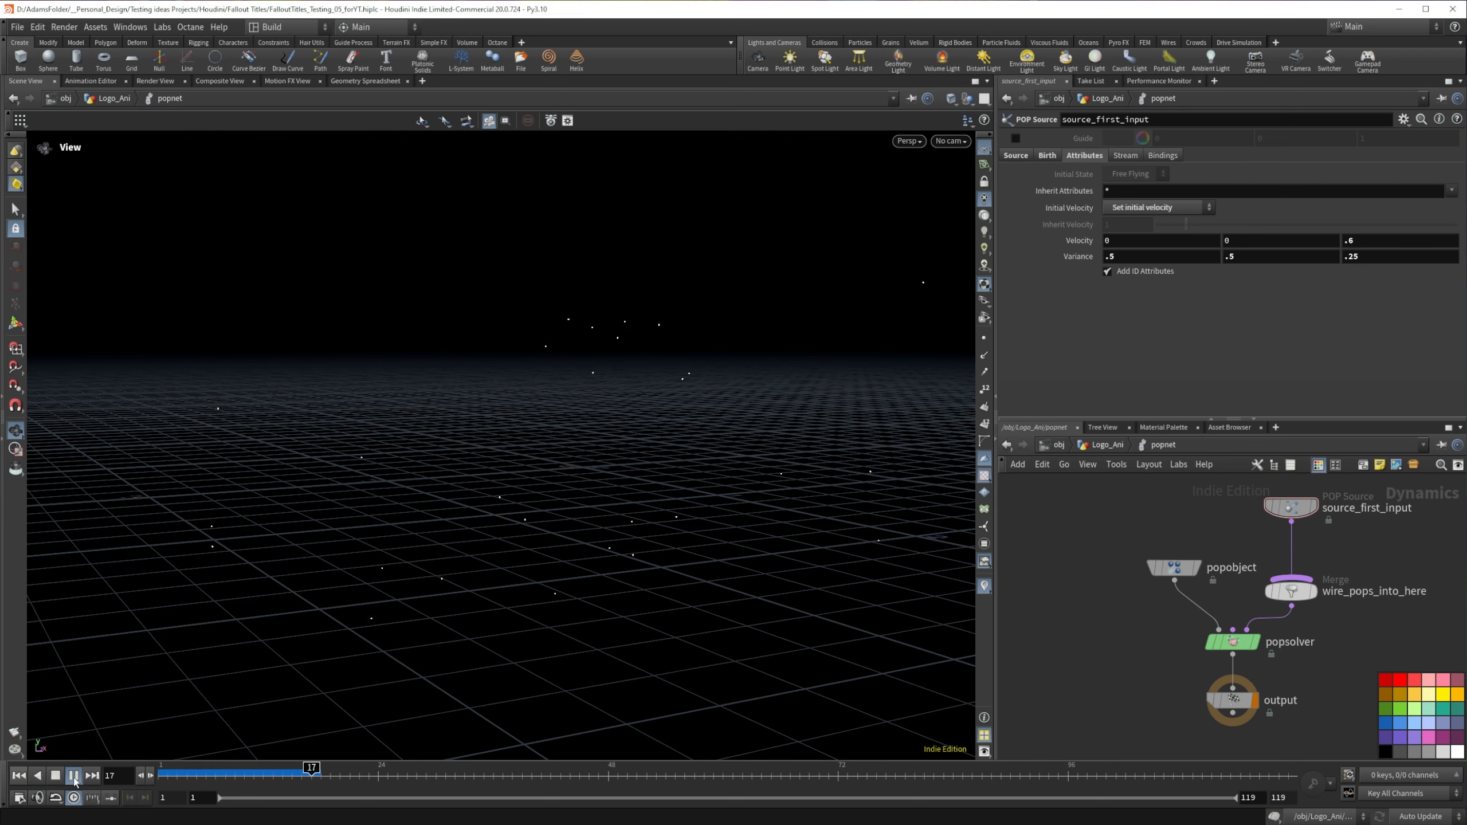
{"action": "left_click", "coordinate": [74, 777]}
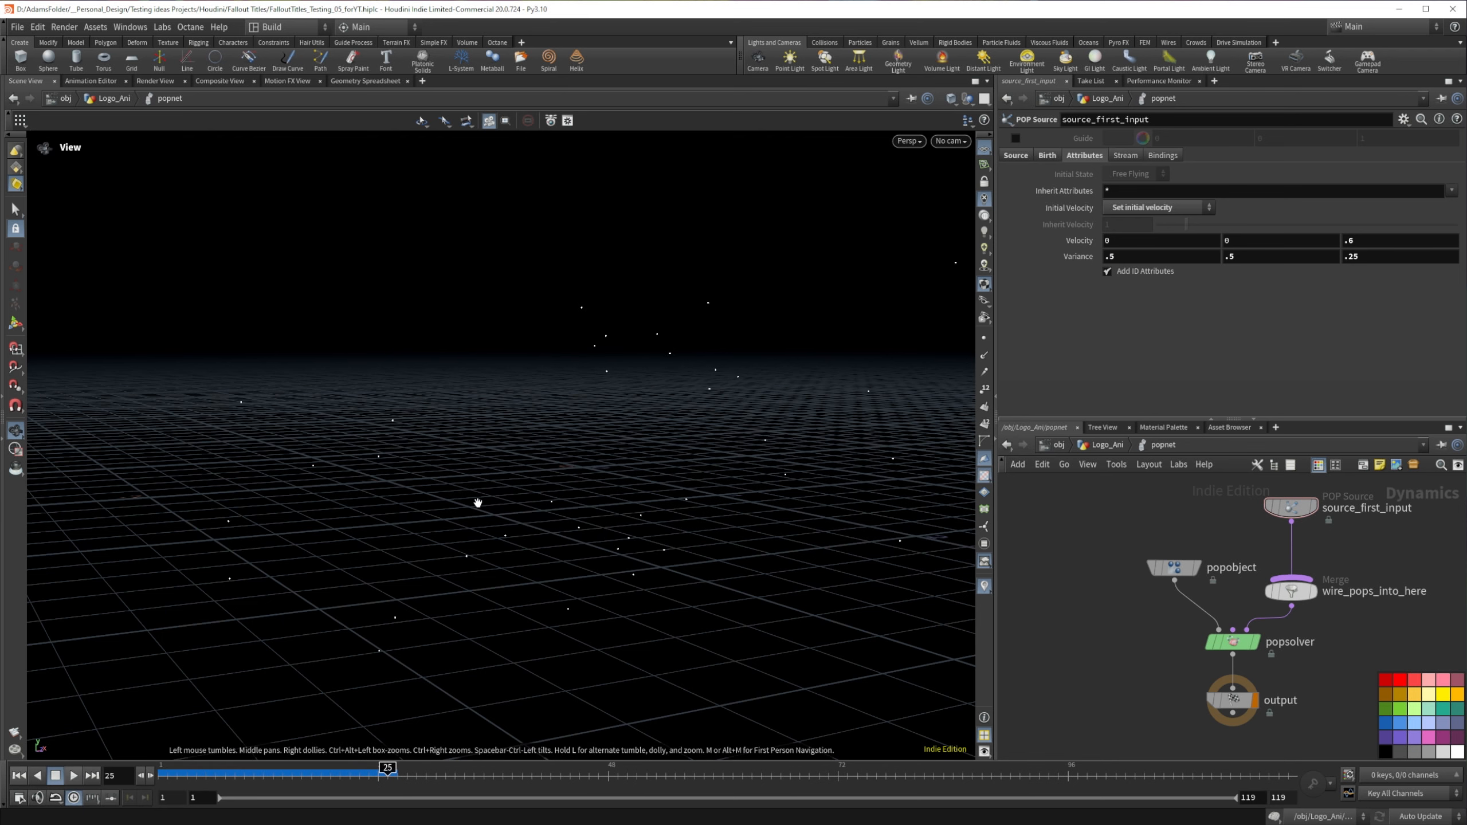
{"action": "left_click_drag", "start_coordinate": [478, 502], "coordinate": [396, 498]}
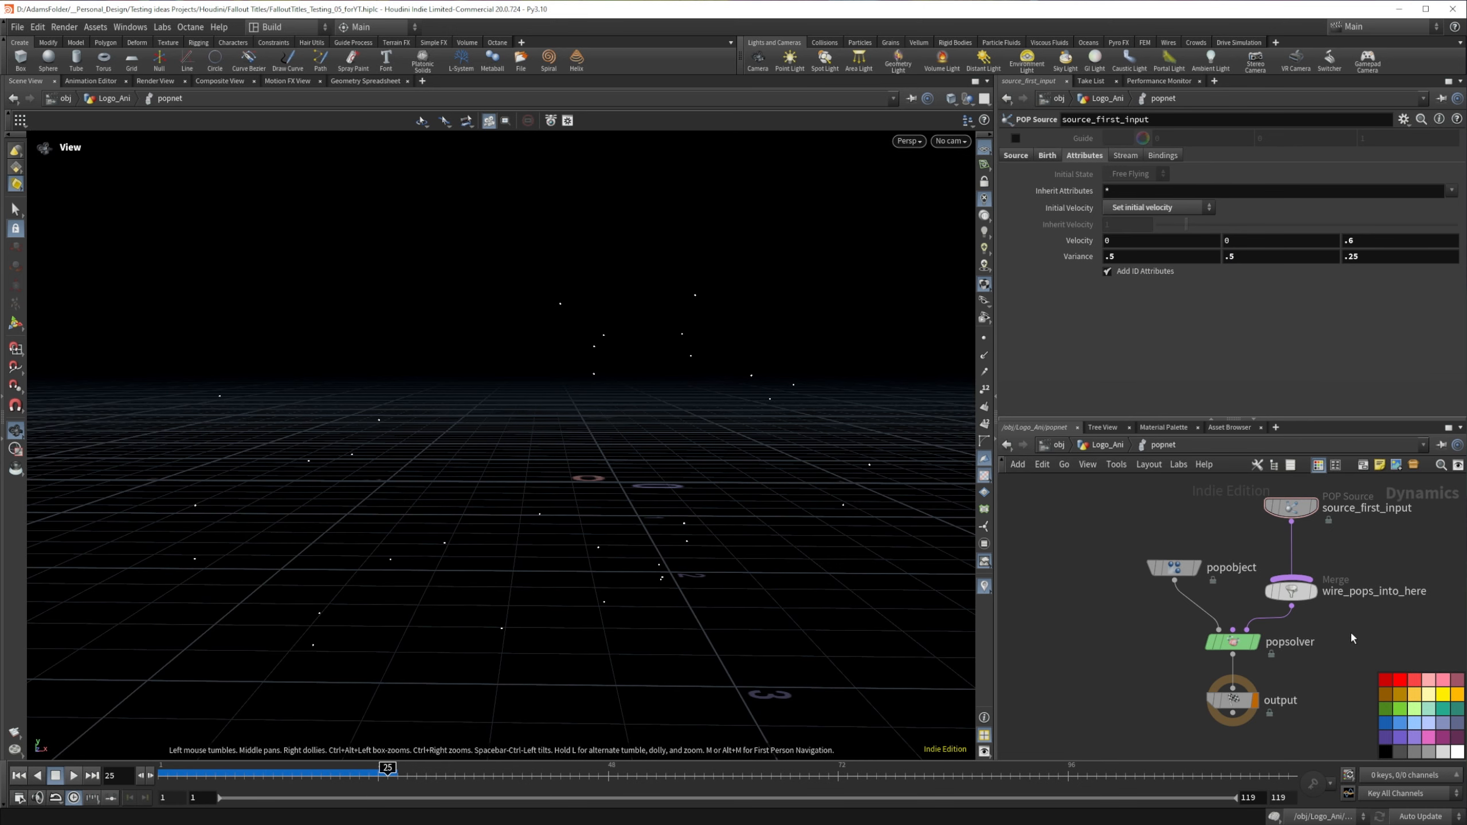
Step: Insert a POP Wind node between source_first_input and the wire_pops_into_here merge
{"action": "middle_click_drag", "start_coordinate": [1356, 632], "coordinate": [1160, 662]}
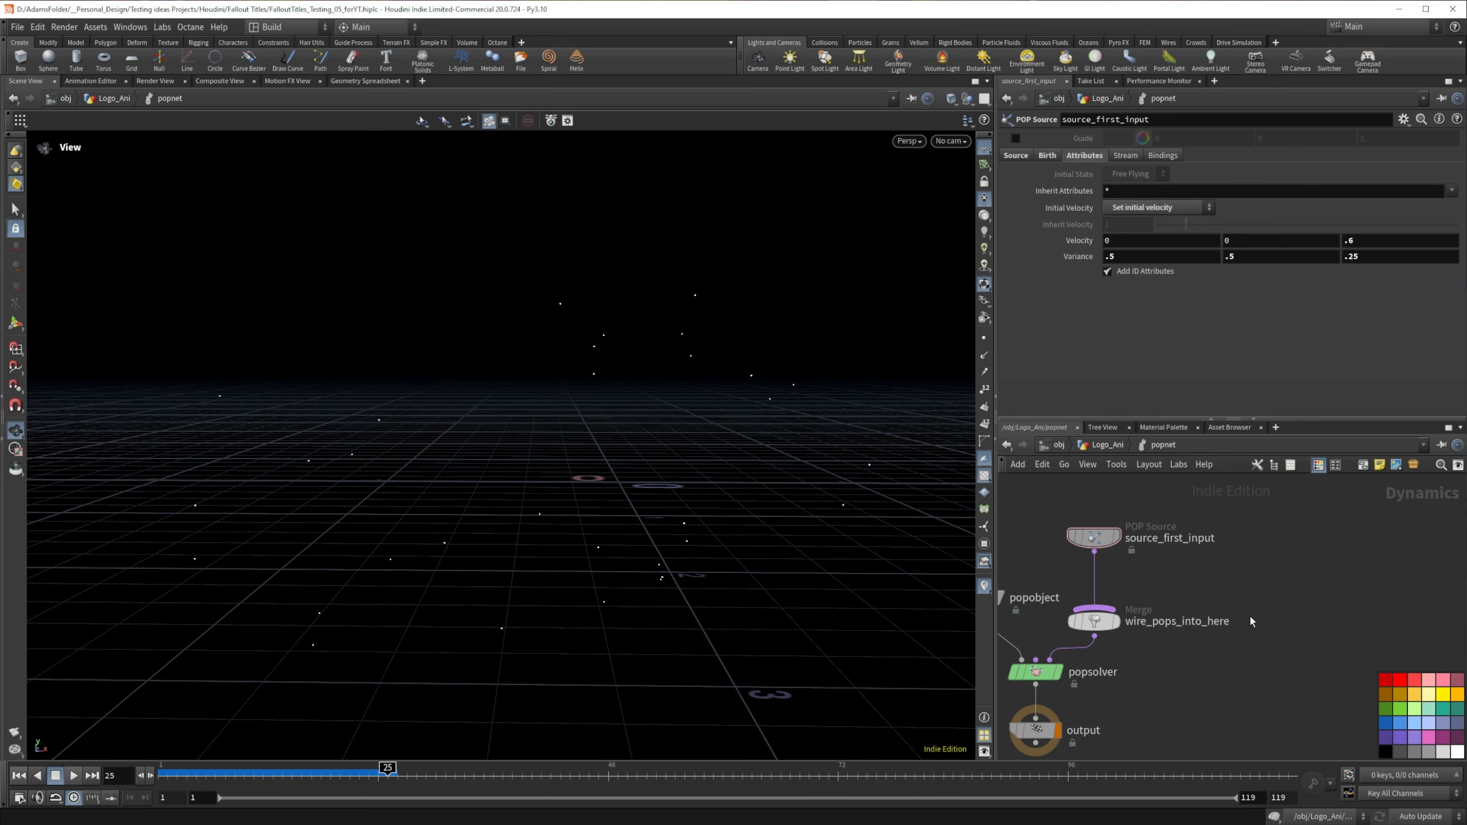
{"action": "key", "text": "Tab"}
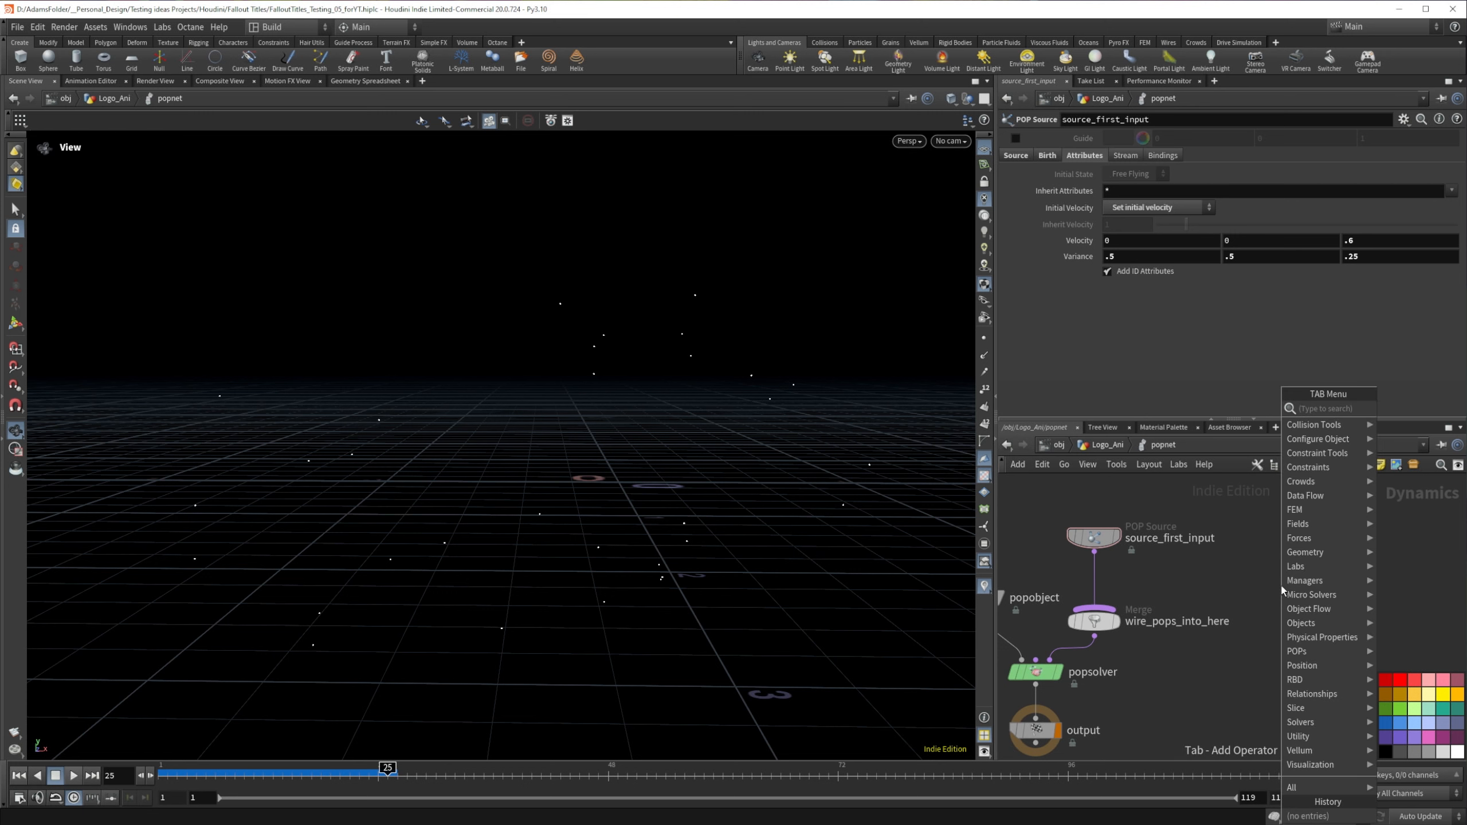
{"action": "type", "text": "popwin"}
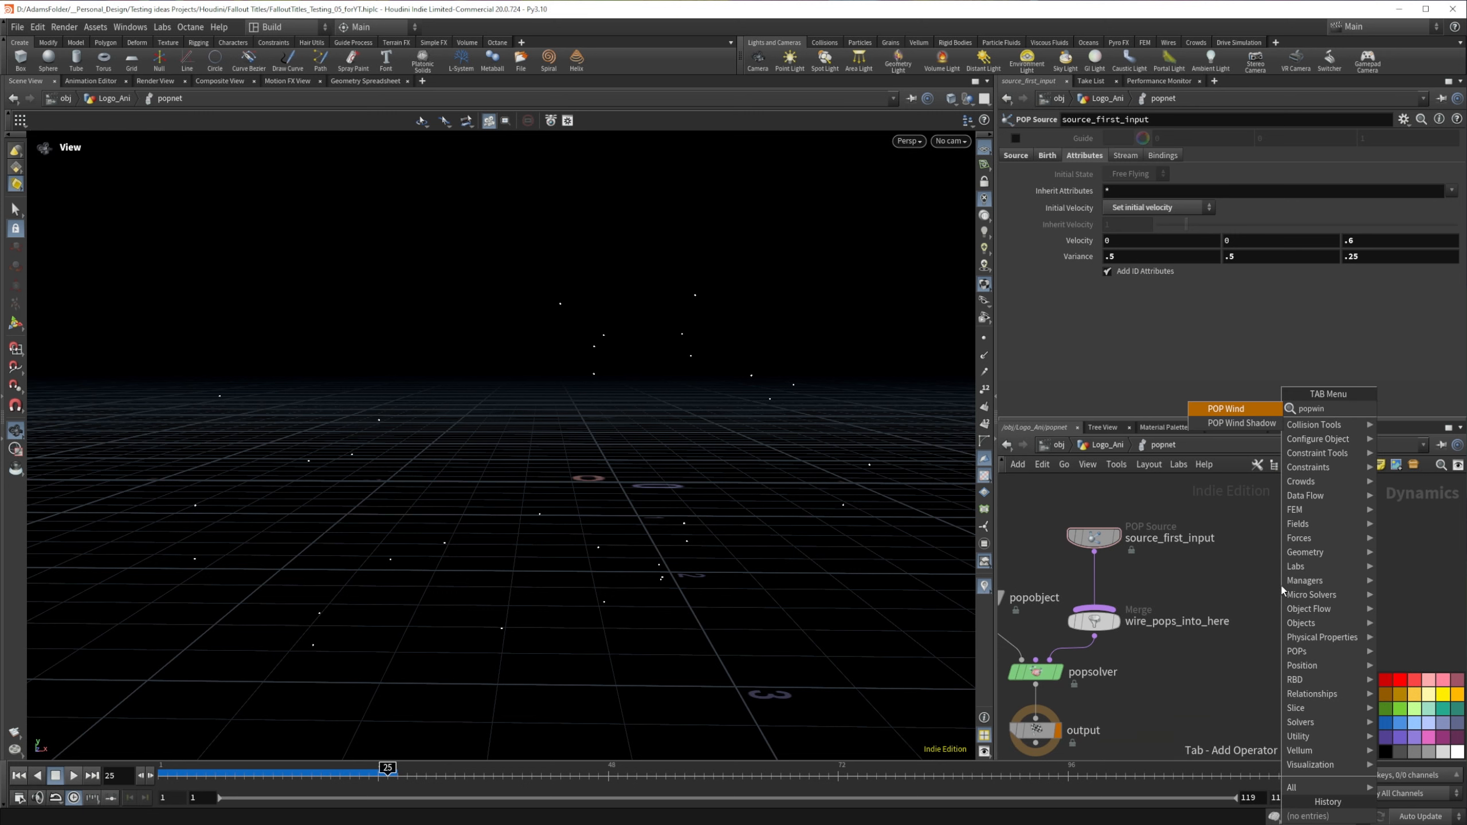
{"action": "key", "text": "Return"}
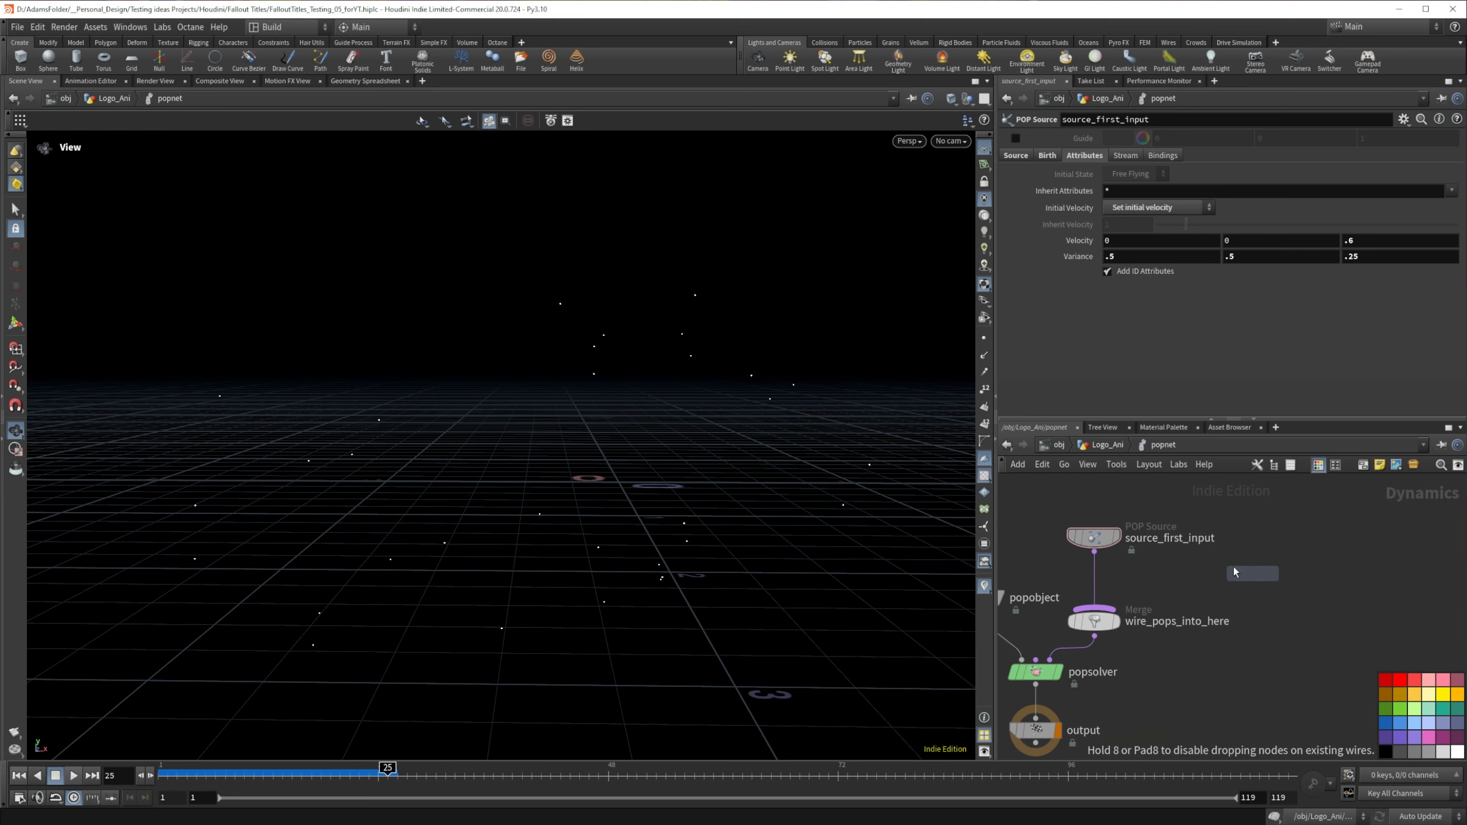
{"action": "left_click", "coordinate": [1097, 567]}
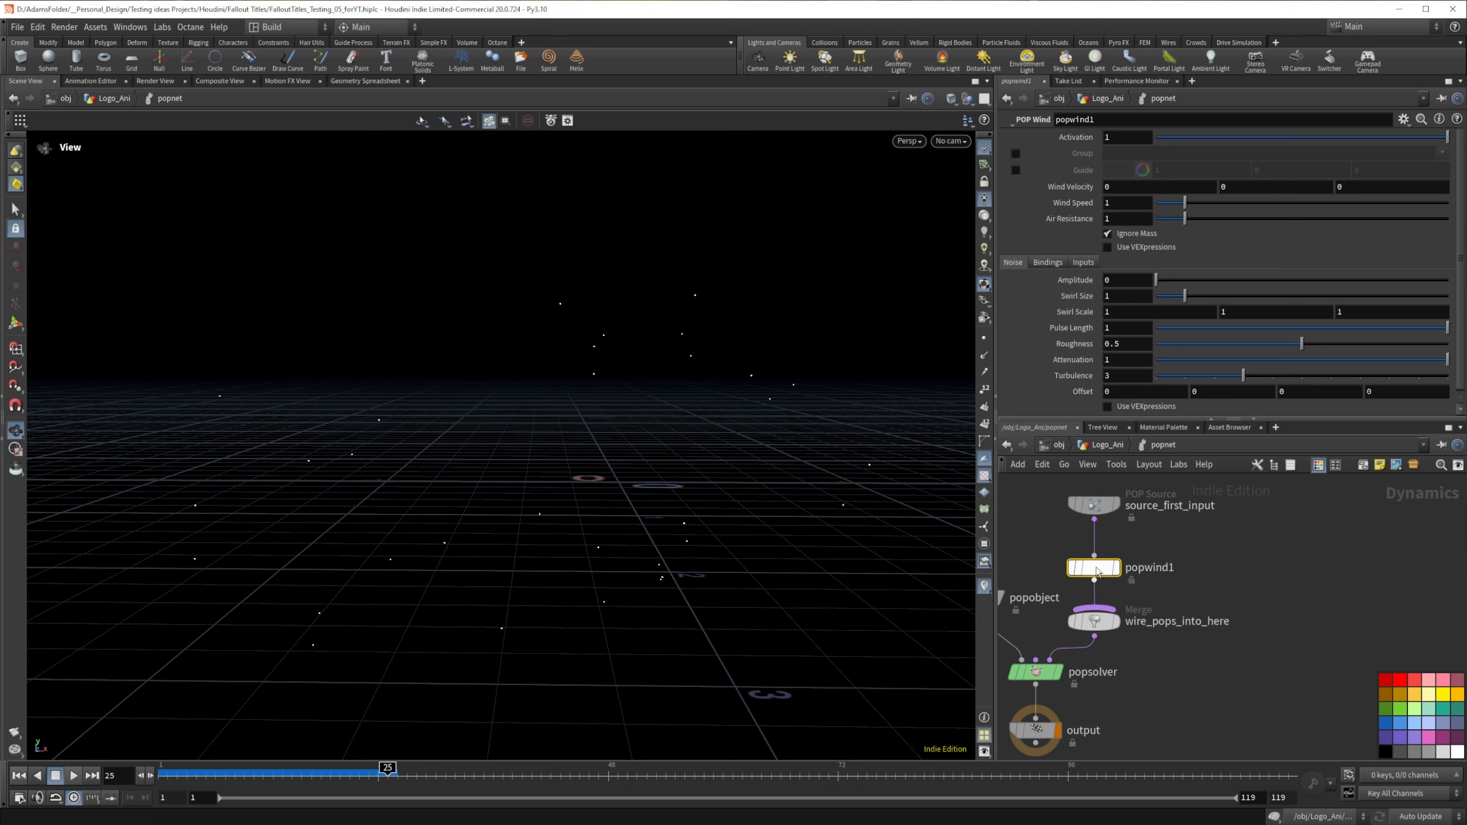
{"action": "left_click_drag", "start_coordinate": [1097, 570], "coordinate": [1099, 555]}
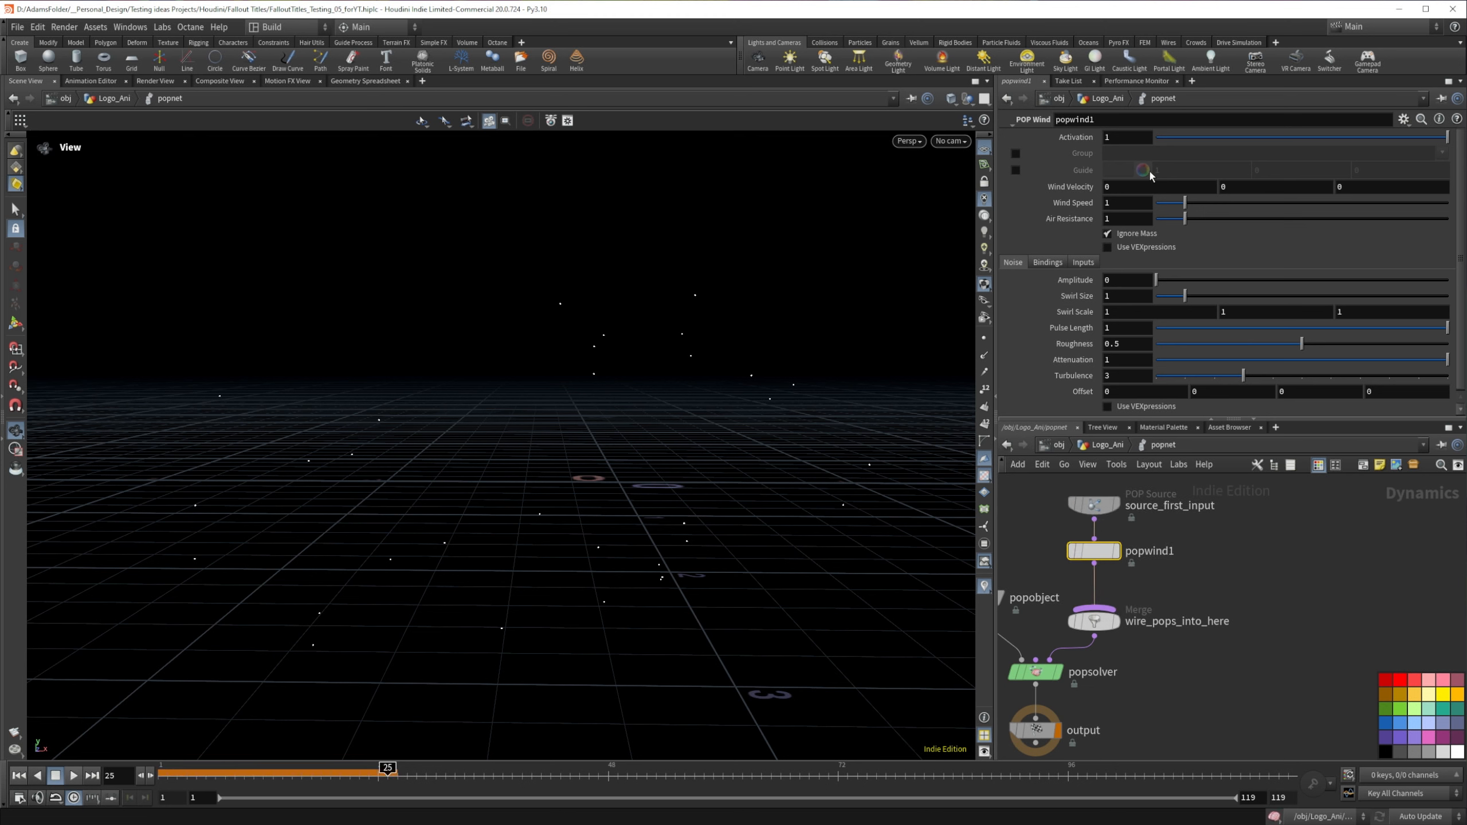
Step: Set the POP Wind's Y Wind Velocity to 2 and play the simulation from frame 1
{"action": "left_click", "coordinate": [1243, 185]}
{"action": "type", "text": "2"}
{"action": "key", "text": "Return"}
{"action": "left_click", "coordinate": [25, 779]}
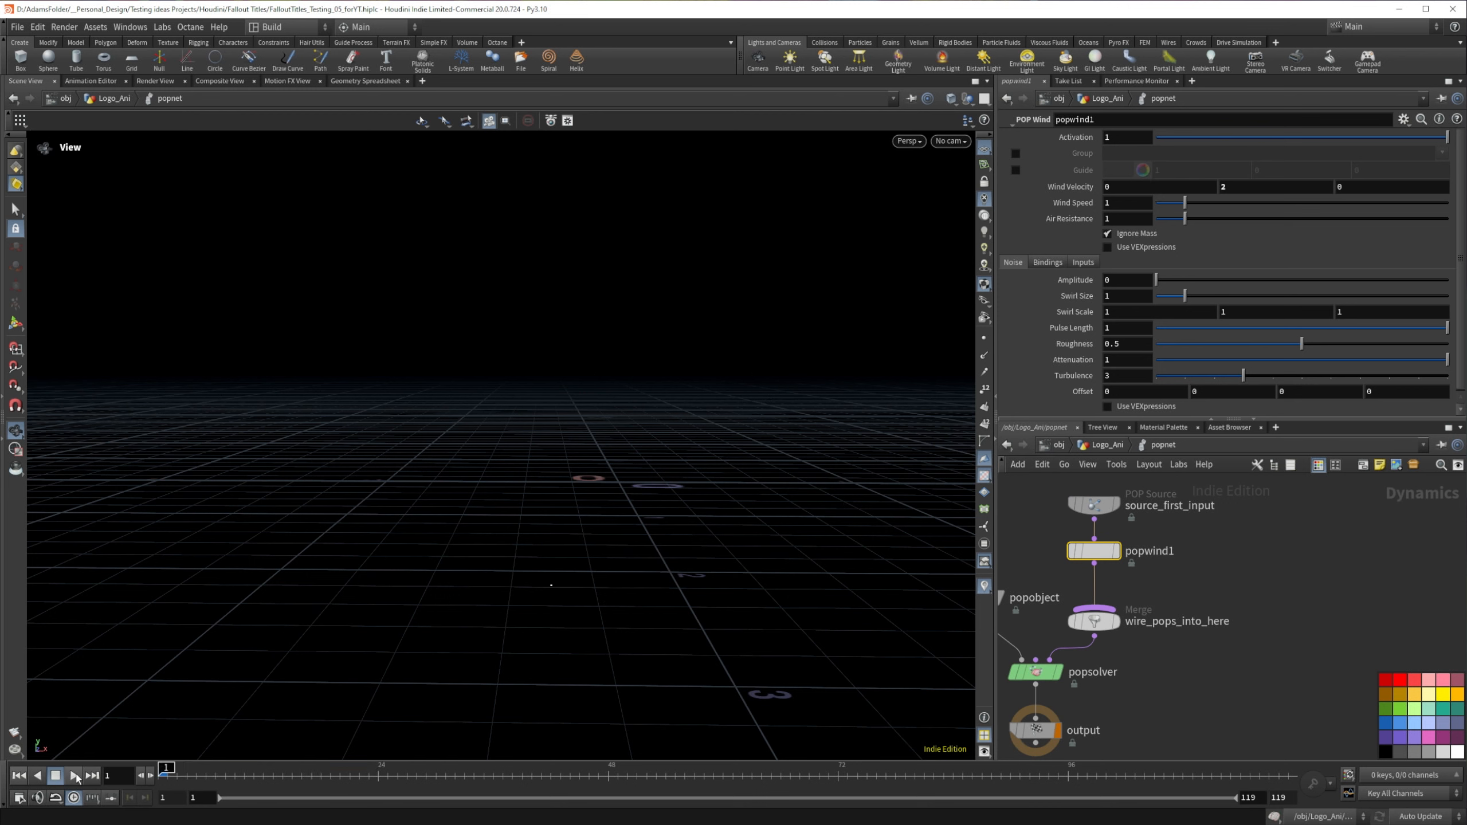
{"action": "left_click", "coordinate": [75, 776]}
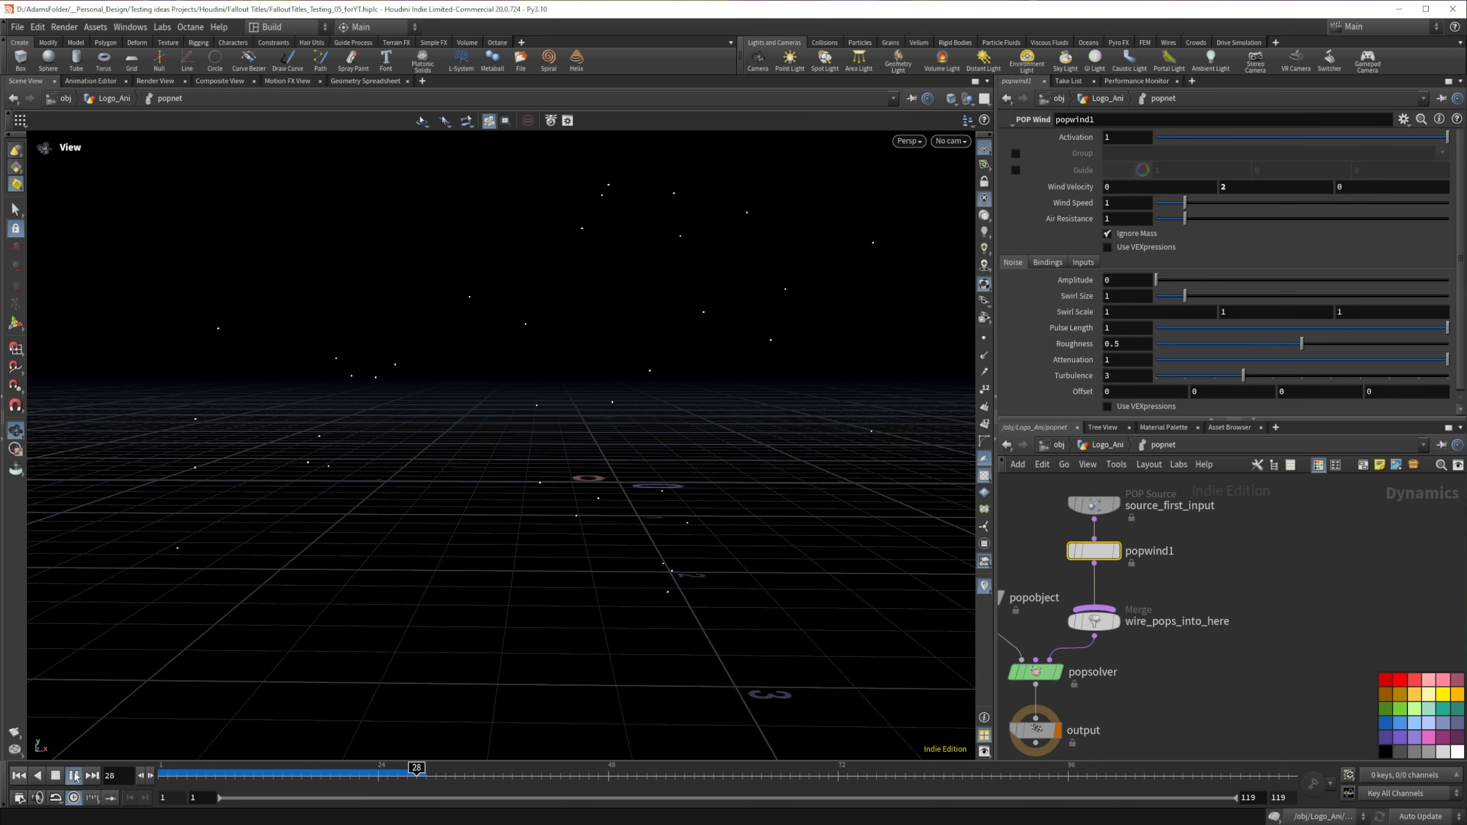
{"action": "left_click", "coordinate": [75, 776]}
Step: Set the POP Wind's noise Amplitude to 1 and replay the simulation from frame 1
{"action": "type", "text": "1"}
{"action": "key", "text": "Return"}
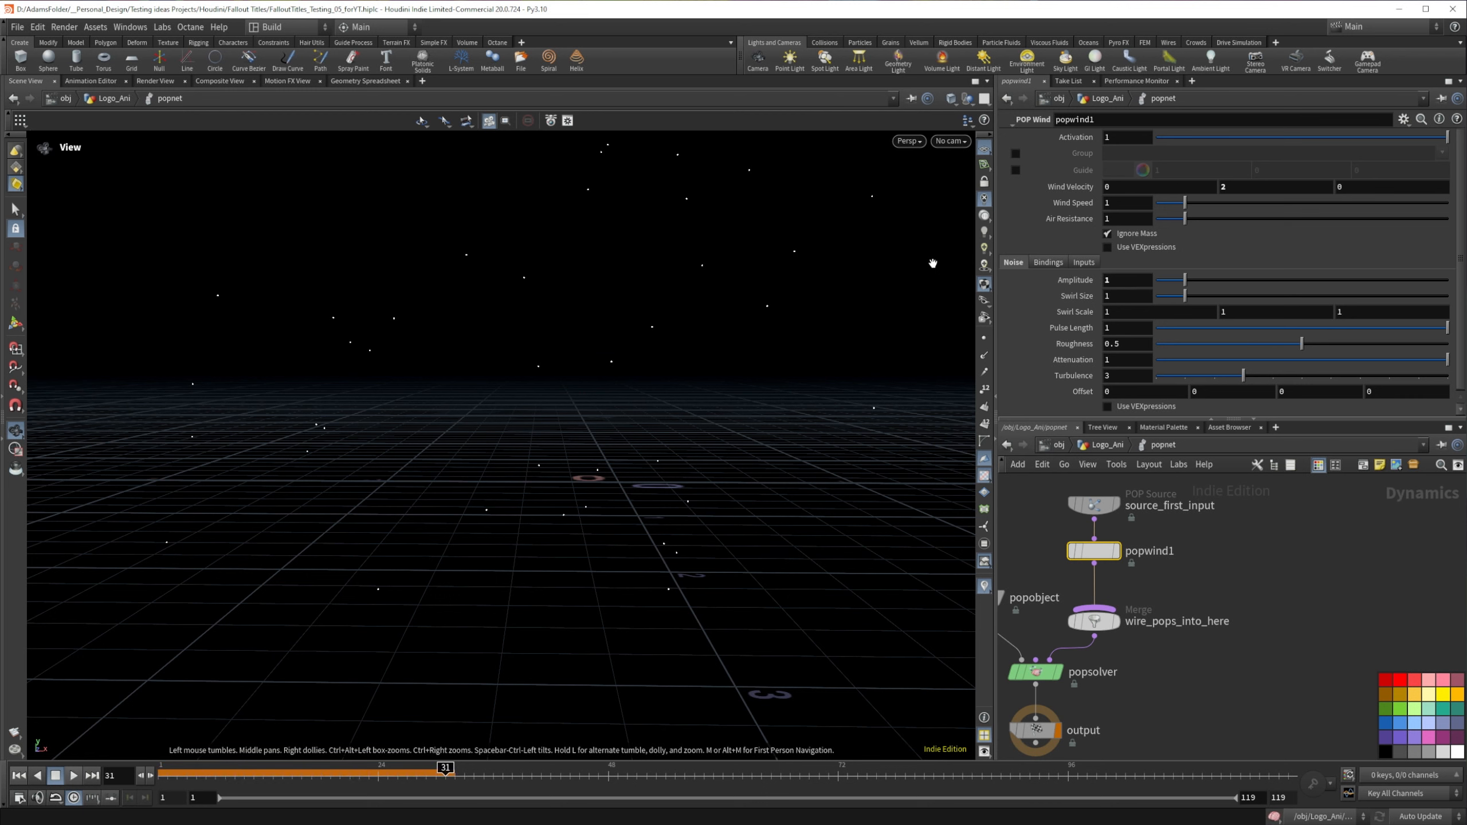
{"action": "left_click", "coordinate": [18, 778]}
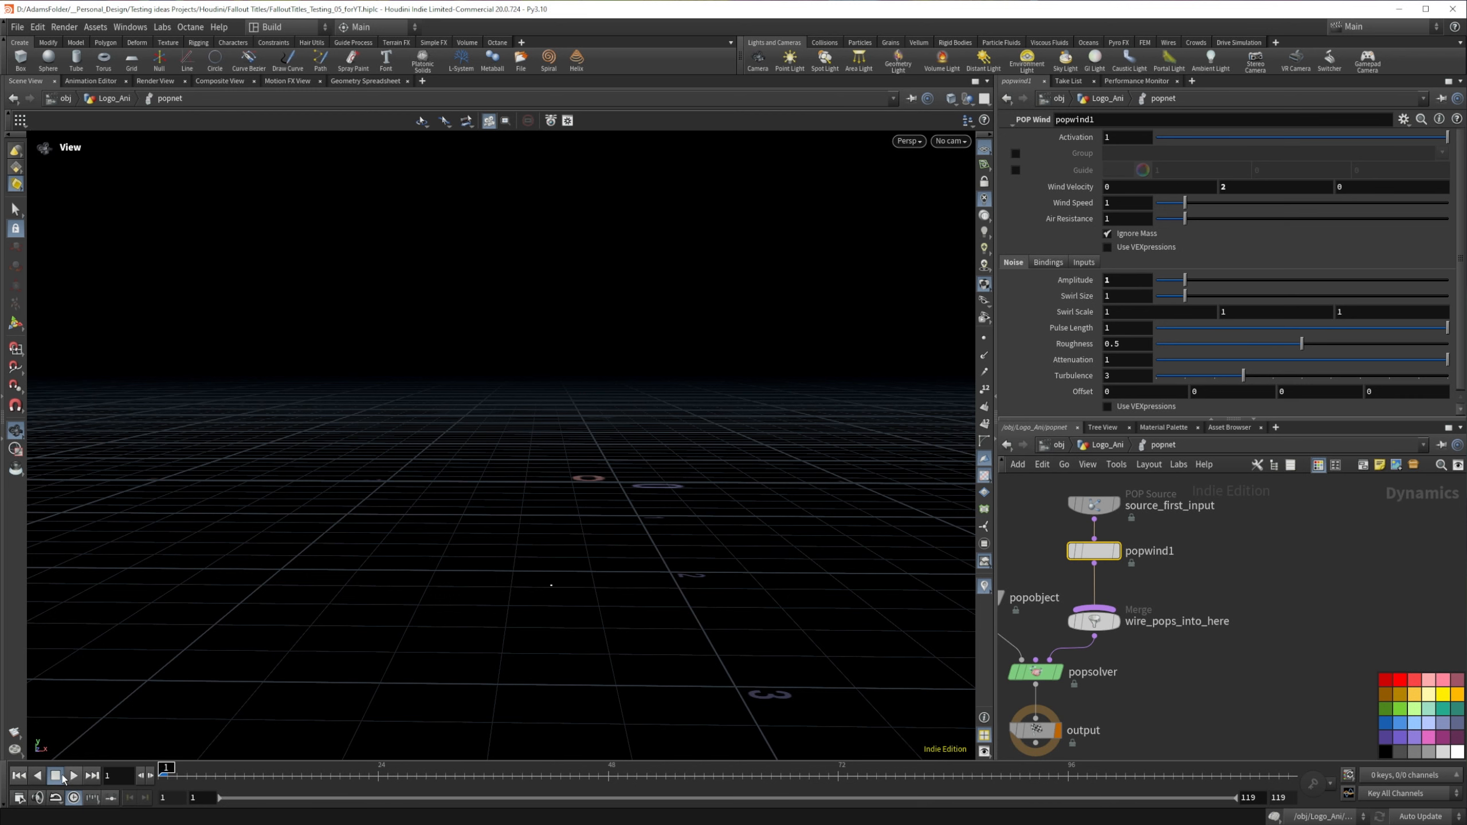
{"action": "left_click", "coordinate": [74, 776]}
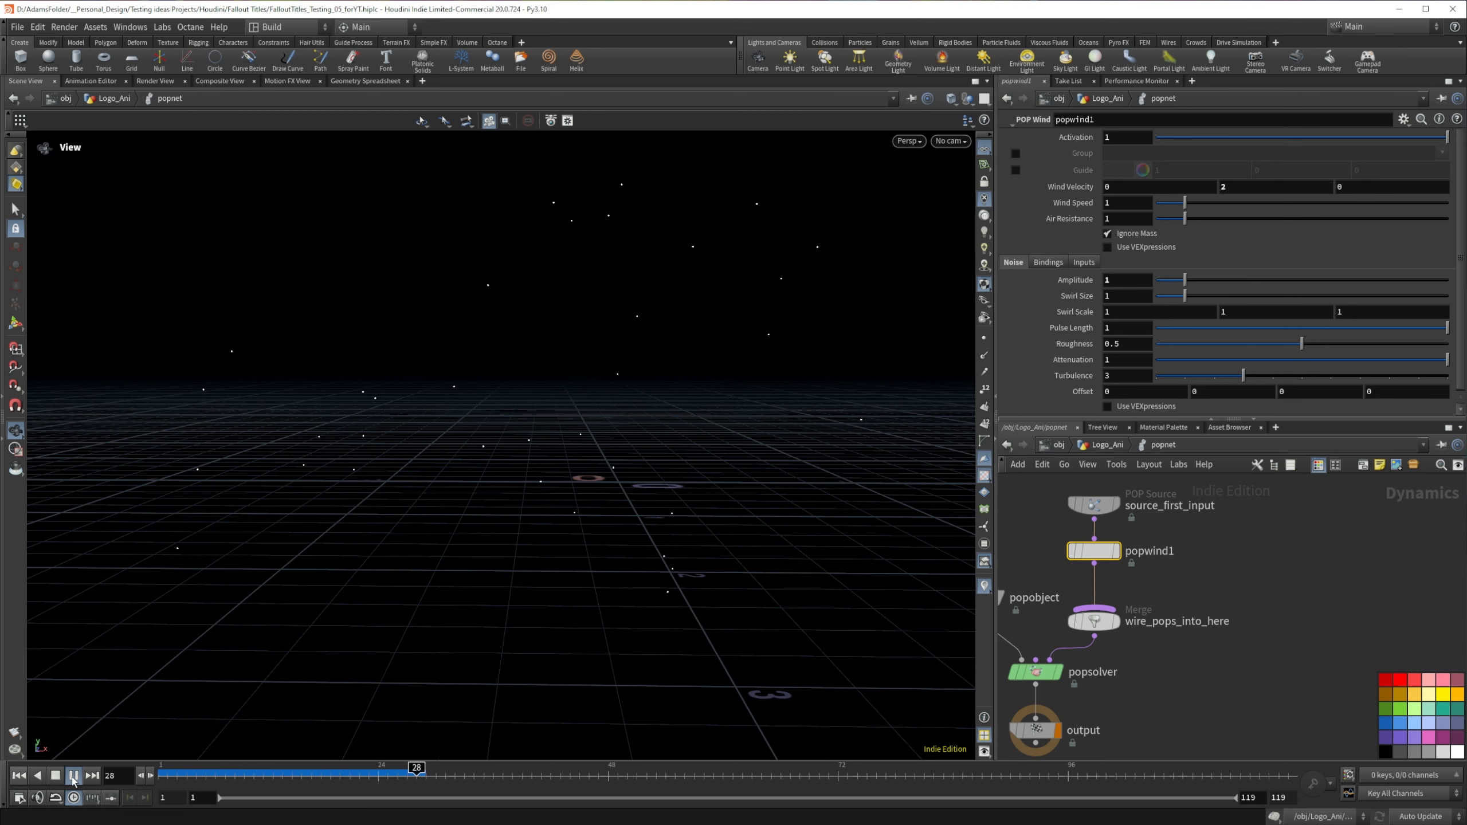
{"action": "left_click", "coordinate": [74, 776]}
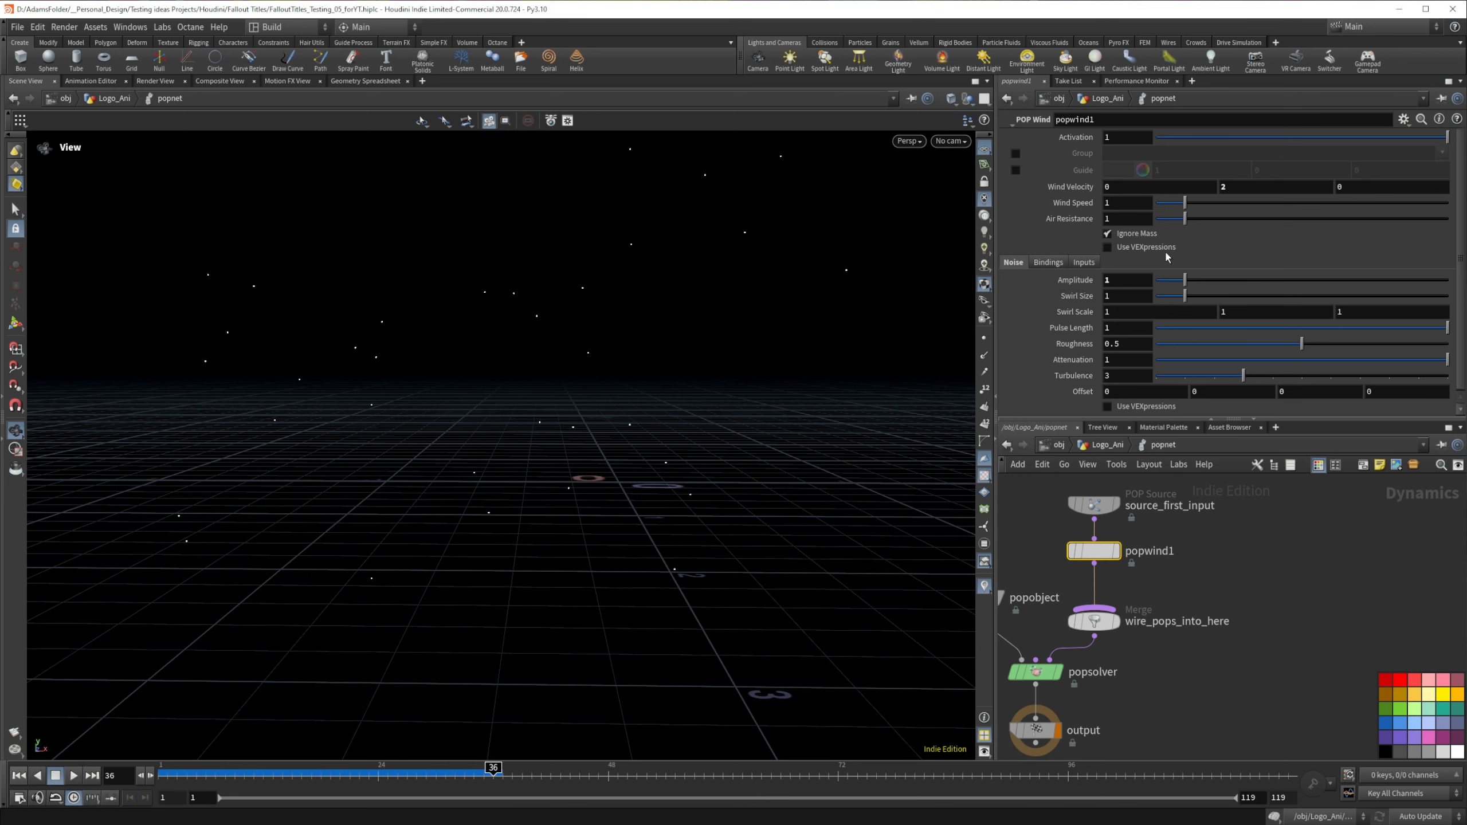
Step: Try a POP Wind noise Amplitude of 3 and replay the simulation from frame 1
{"action": "left_click", "coordinate": [1132, 279]}
{"action": "type", "text": "3"}
{"action": "key", "text": "Return"}
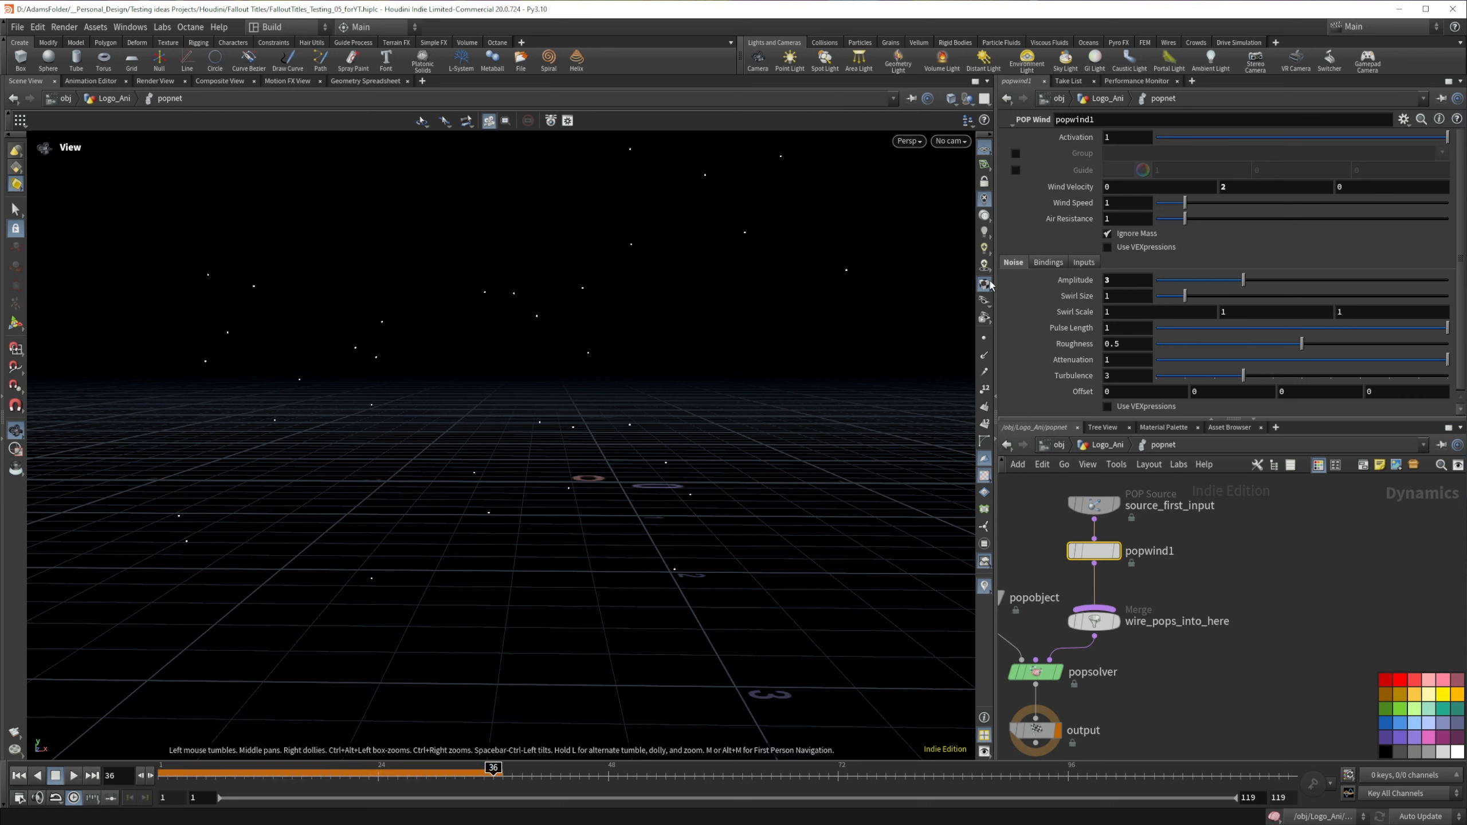
{"action": "left_click", "coordinate": [20, 778]}
{"action": "left_click", "coordinate": [74, 775]}
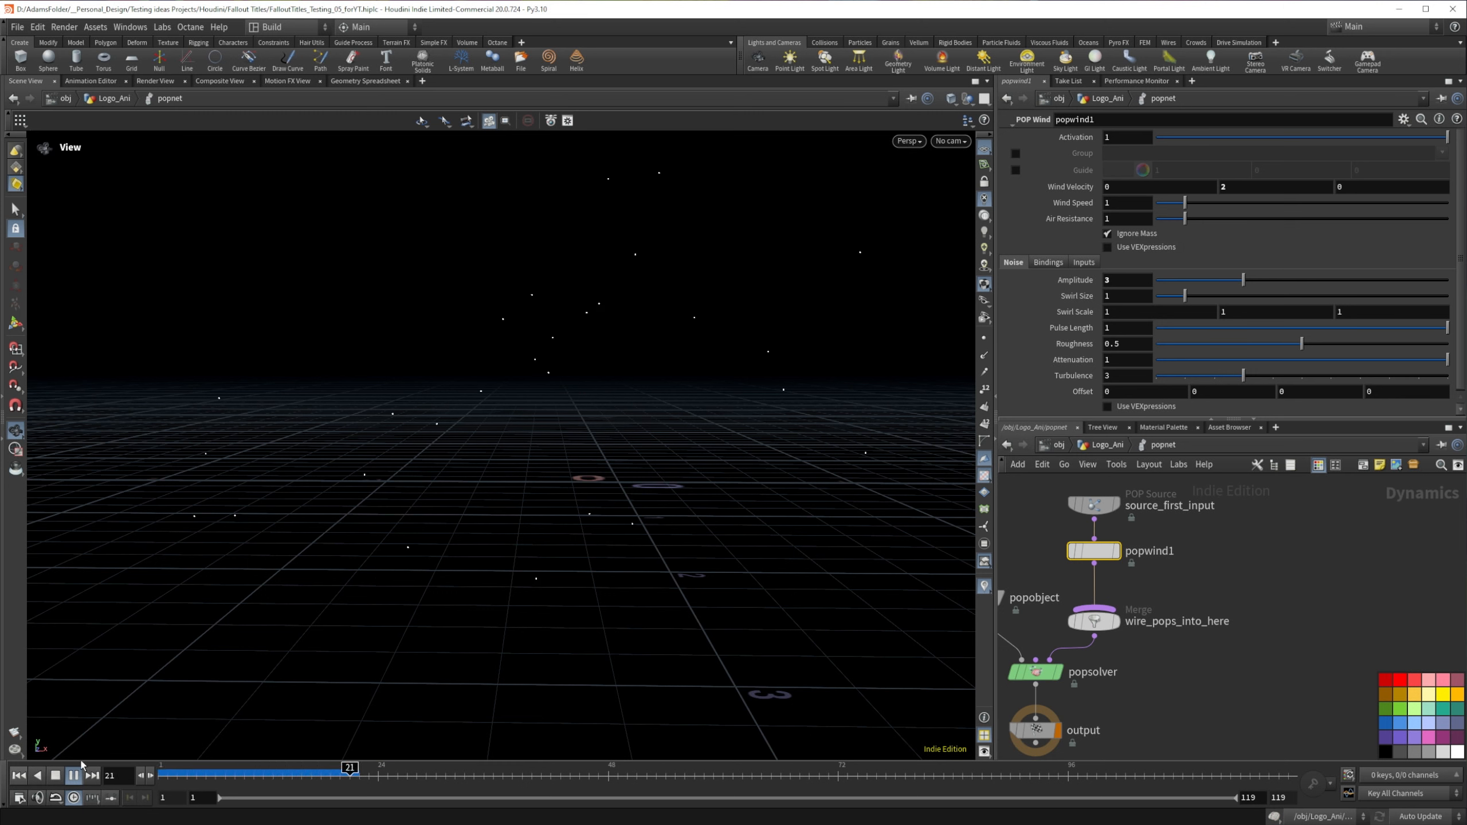
{"action": "left_click", "coordinate": [75, 774]}
Step: Set the POP Wind's noise Amplitude and Swirl Size to 2, replay the simulation and return to frame 1
{"action": "left_click_drag", "start_coordinate": [1114, 281], "coordinate": [1078, 276]}
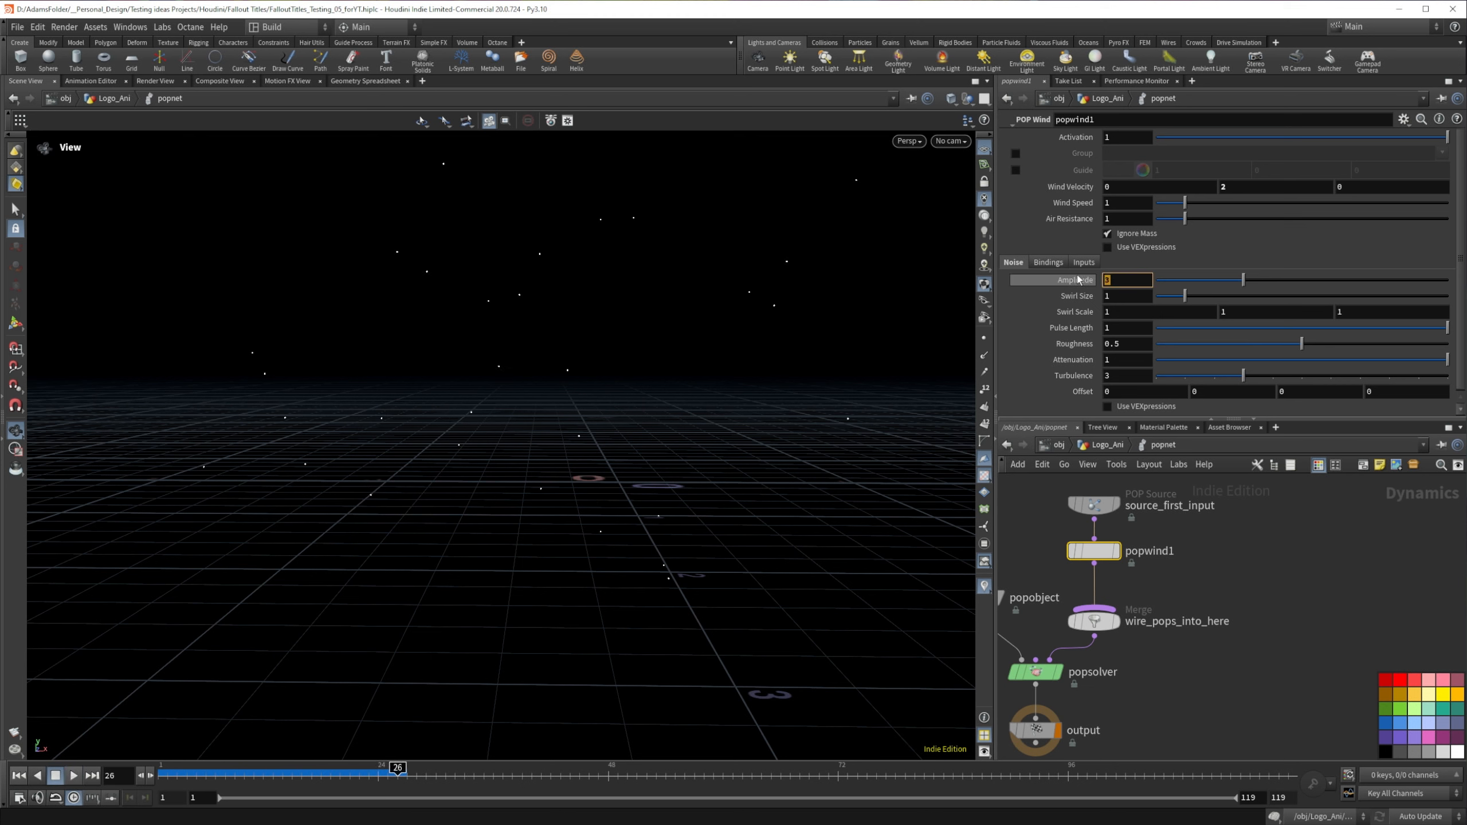
{"action": "type", "text": "2"}
{"action": "key", "text": "Return"}
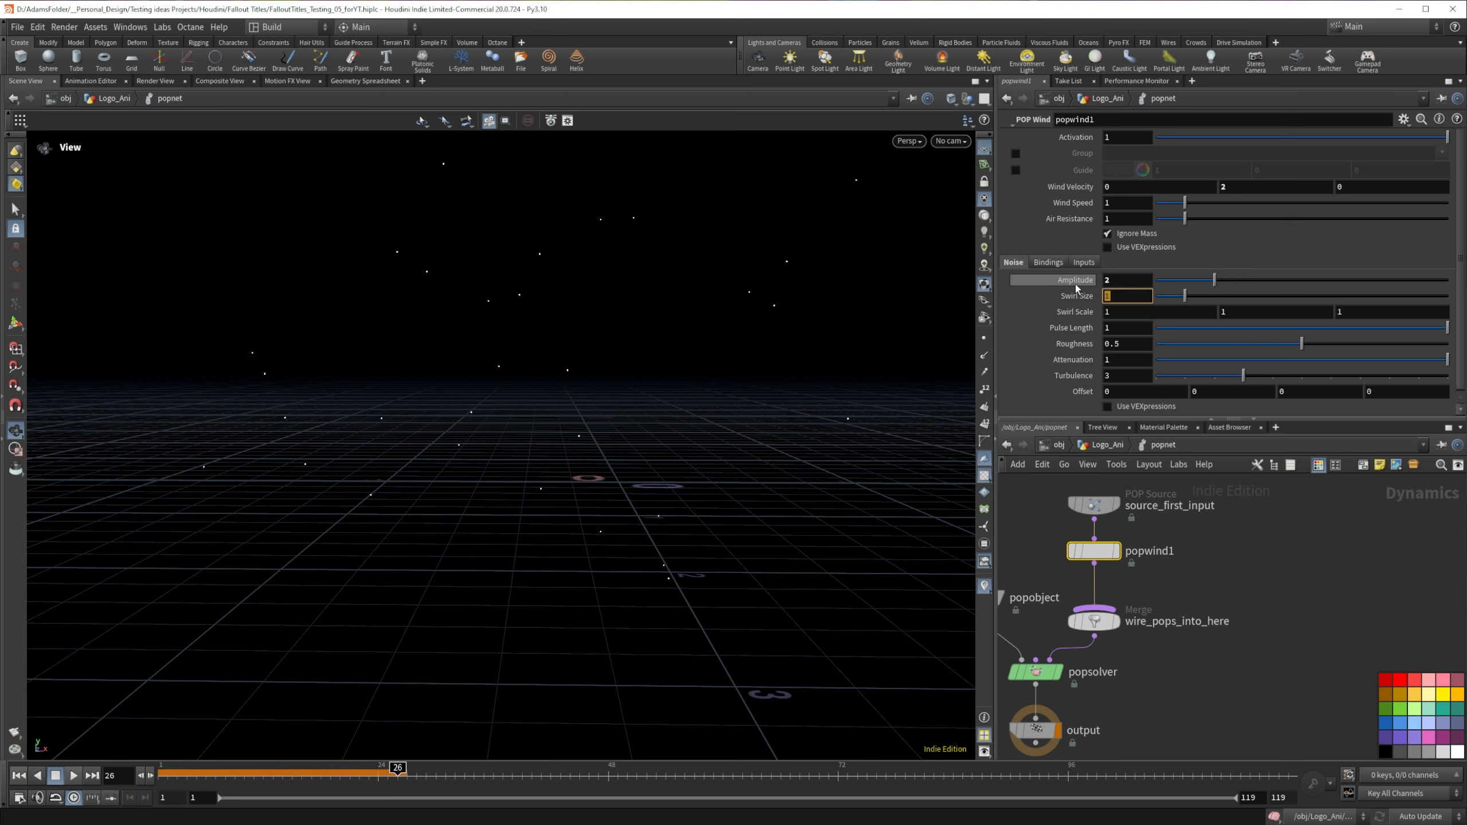
{"action": "left_click", "coordinate": [20, 776]}
{"action": "left_click", "coordinate": [76, 777]}
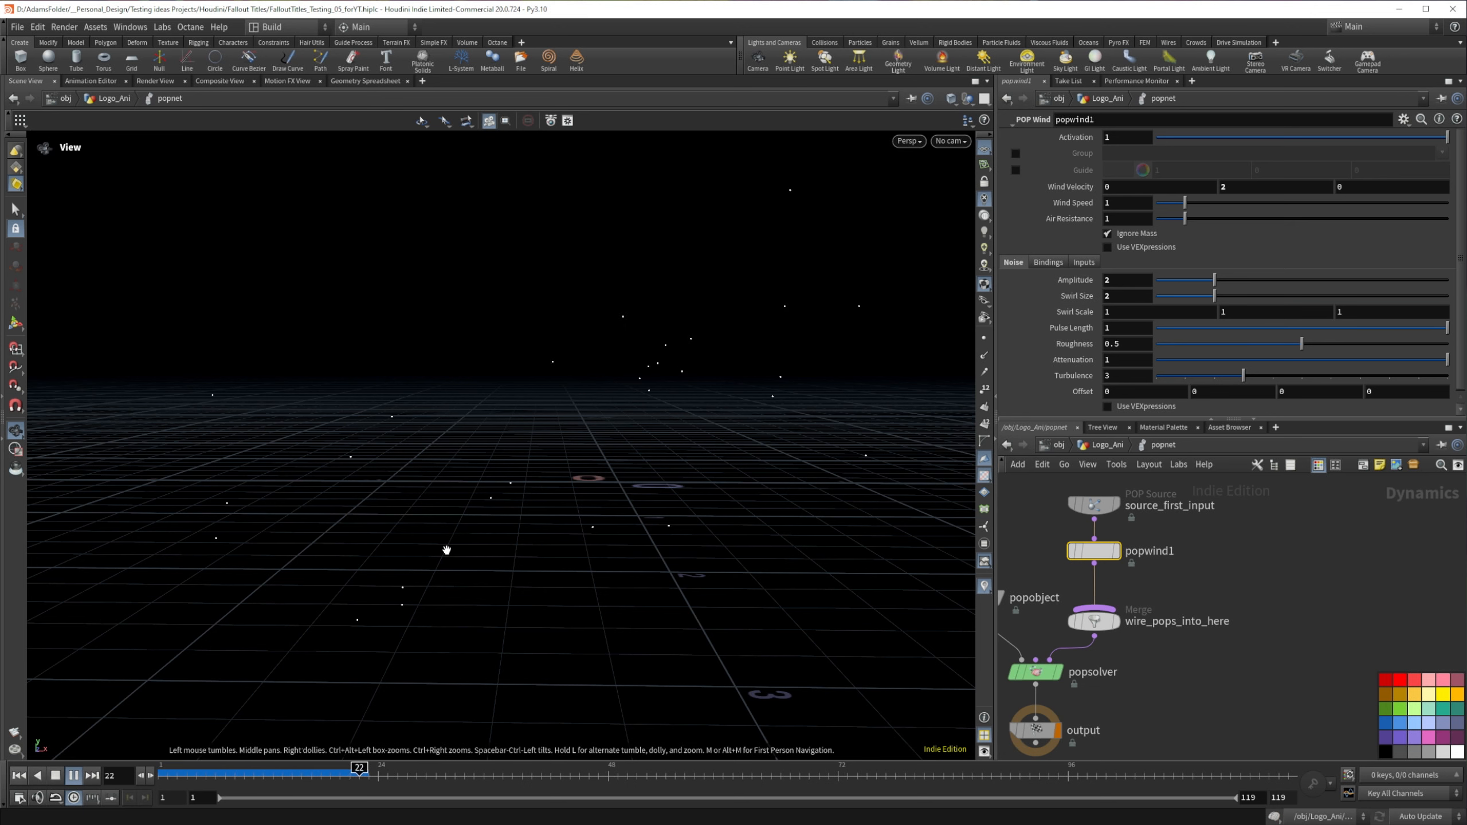
{"action": "left_click", "coordinate": [16, 778]}
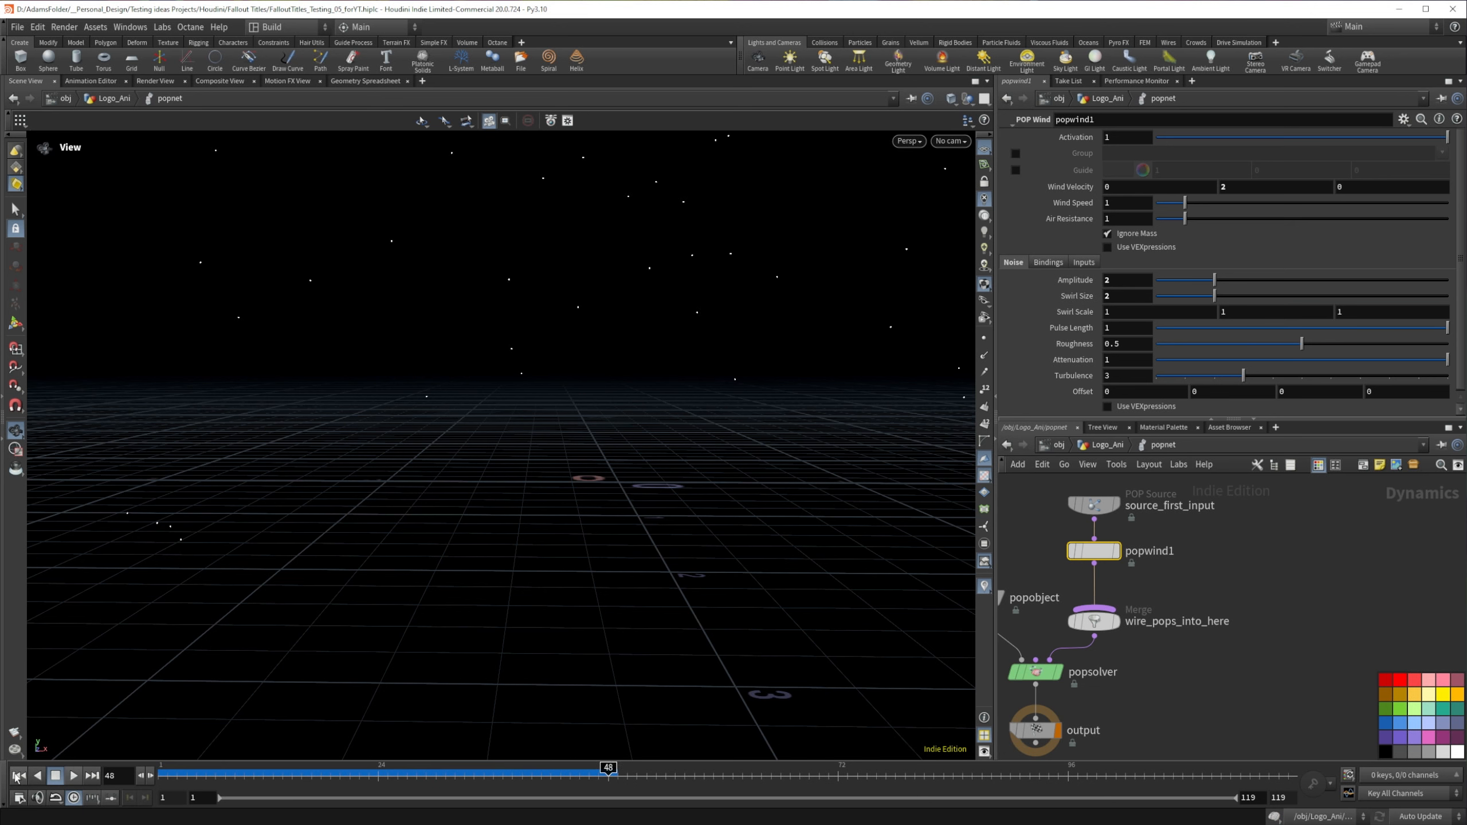
{"action": "left_click", "coordinate": [16, 777]}
Step: Insert a POP Drag node between popwind1 and the wire_pops_into_here merge
{"action": "key", "text": "Tab"}
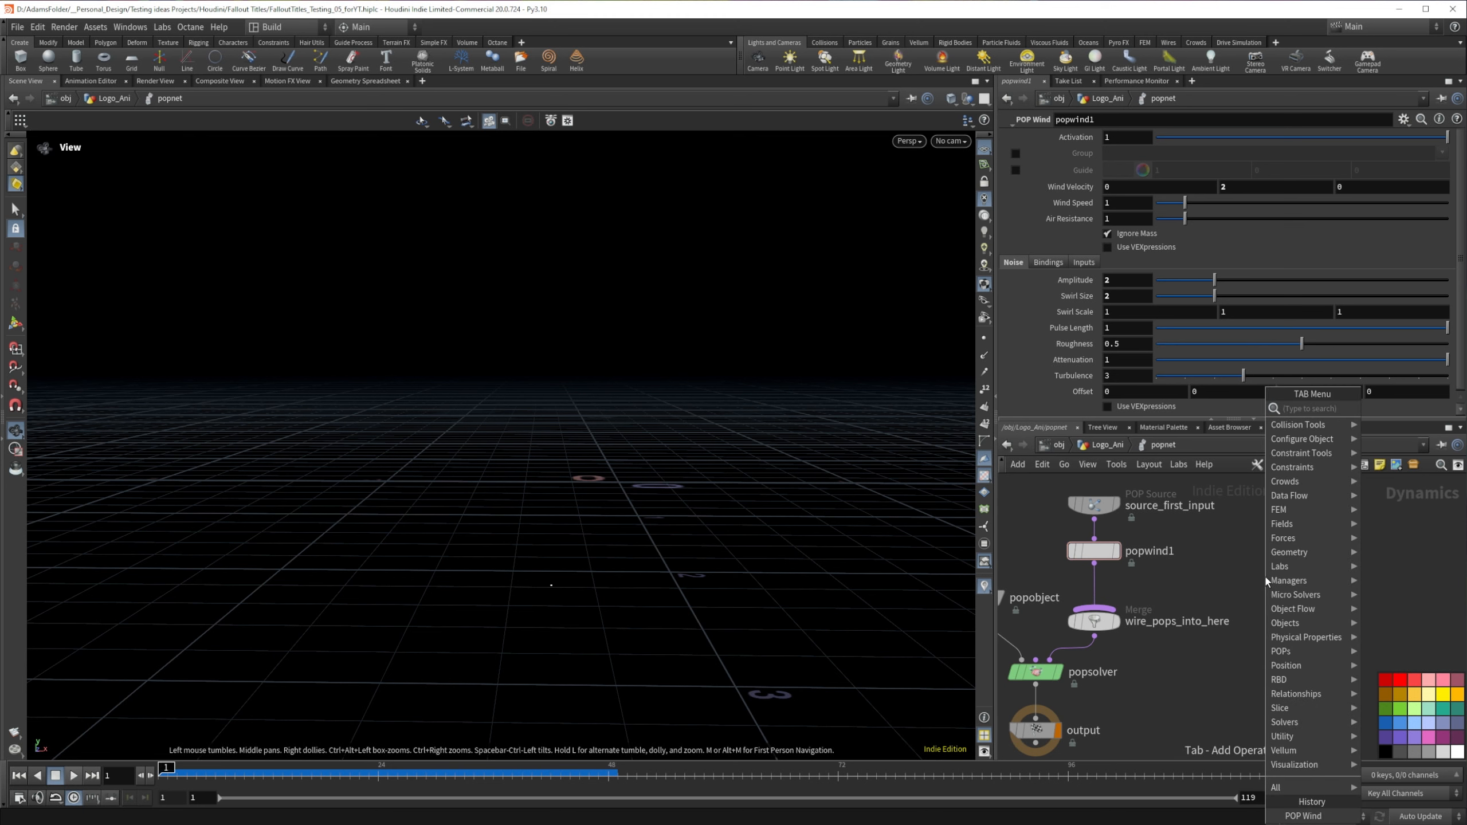
{"action": "type", "text": "drag"}
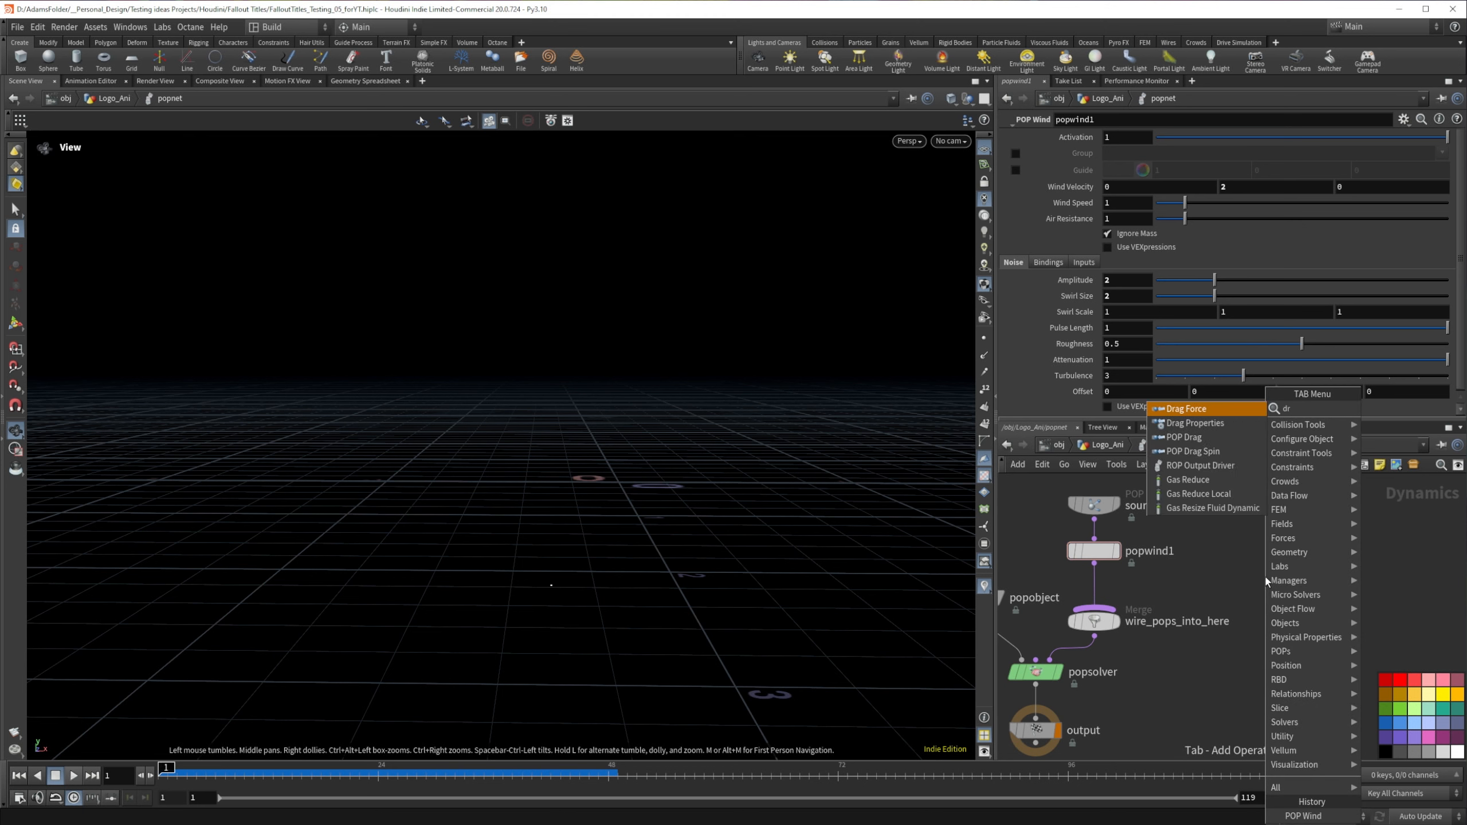
{"action": "key", "text": "Down"}
{"action": "key", "text": "Down"}
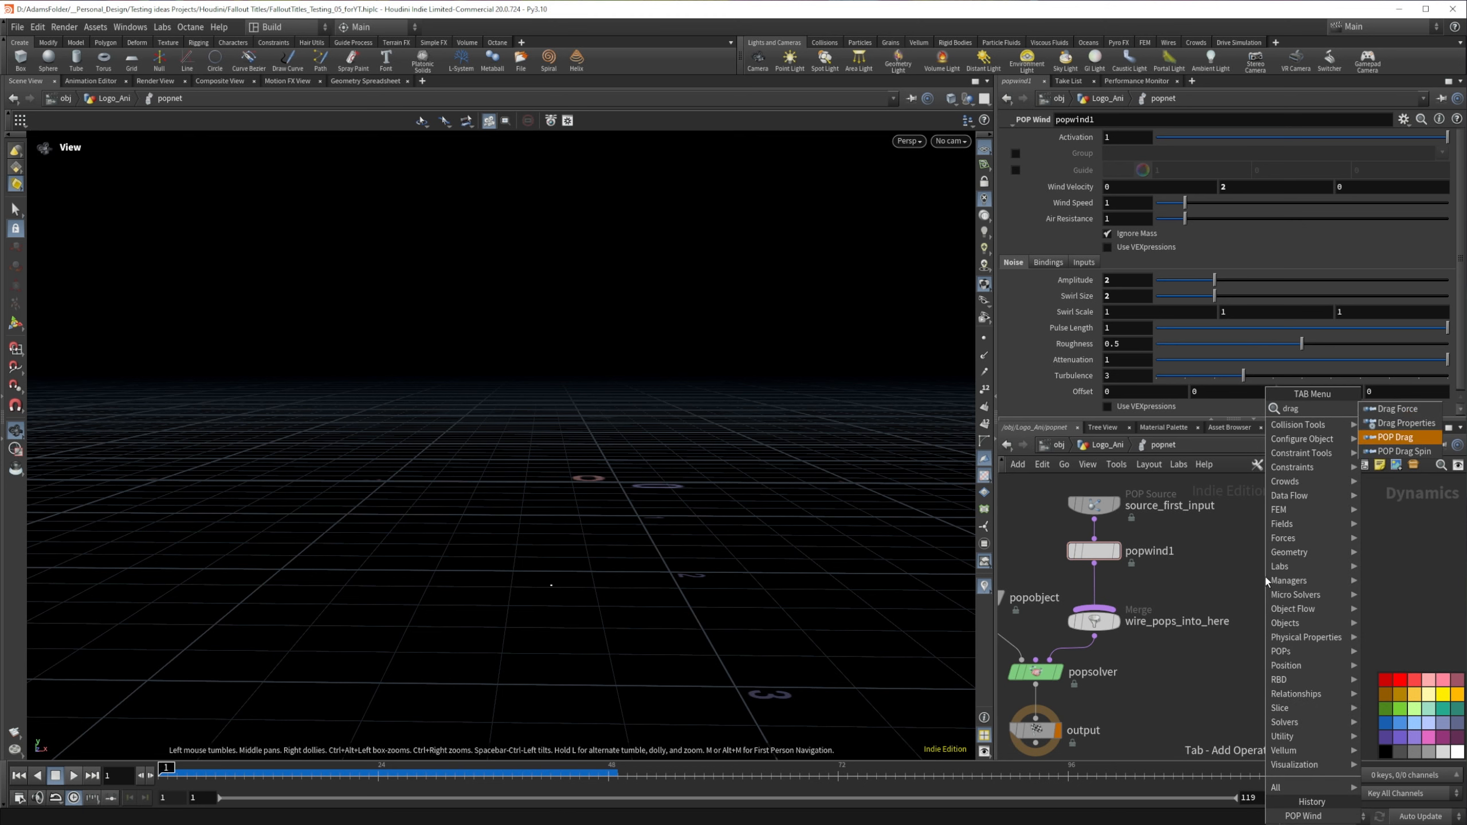
{"action": "key", "text": "Return"}
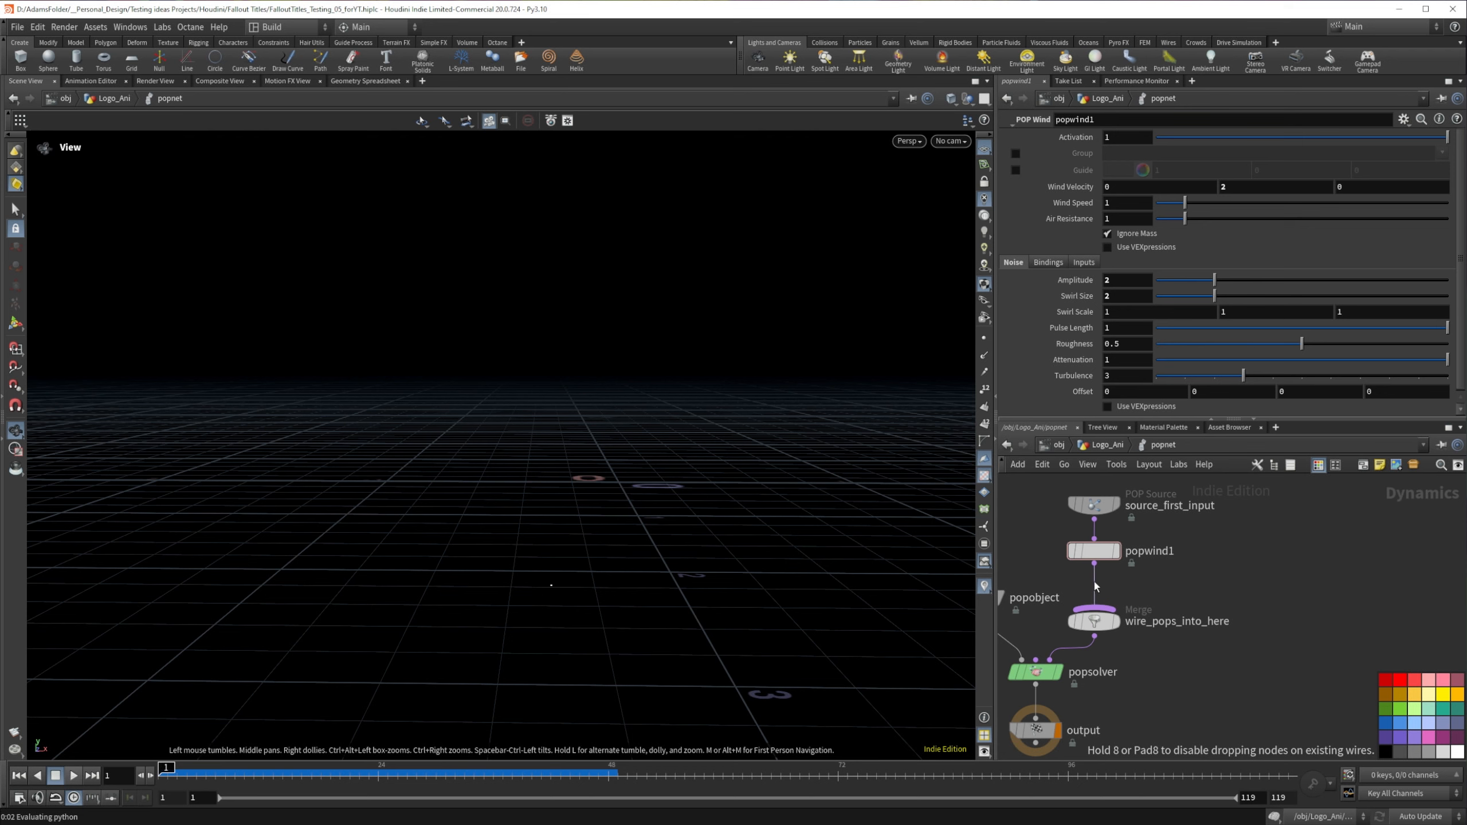
{"action": "left_click", "coordinate": [1094, 583]}
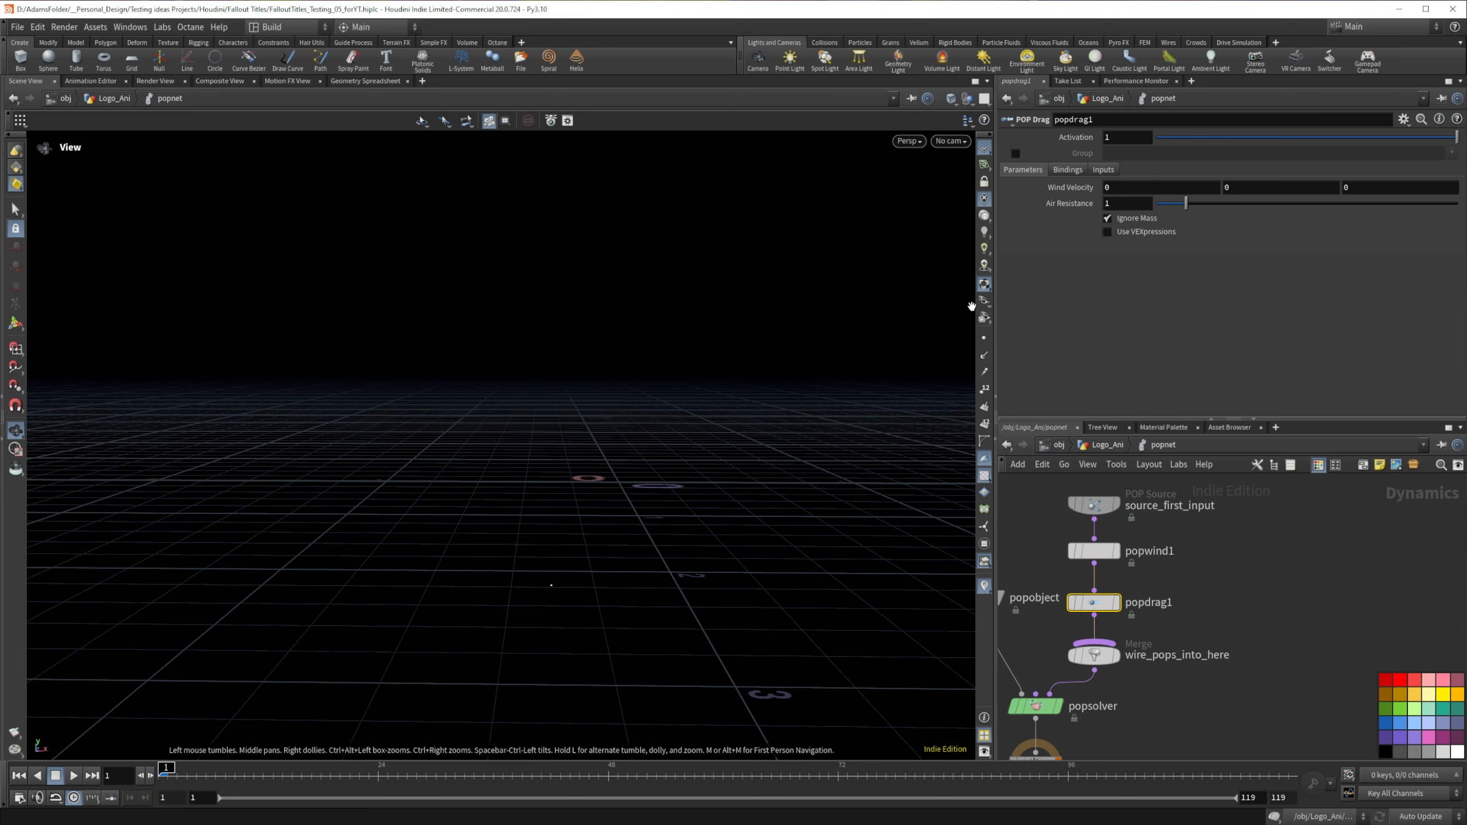
Step: Set the POP Drag's Air Resistance to 1.5 and play the simulation
{"action": "left_click", "coordinate": [1128, 205]}
{"action": "type", "text": ".5"}
{"action": "key", "text": "Return"}
{"action": "left_click", "coordinate": [74, 776]}
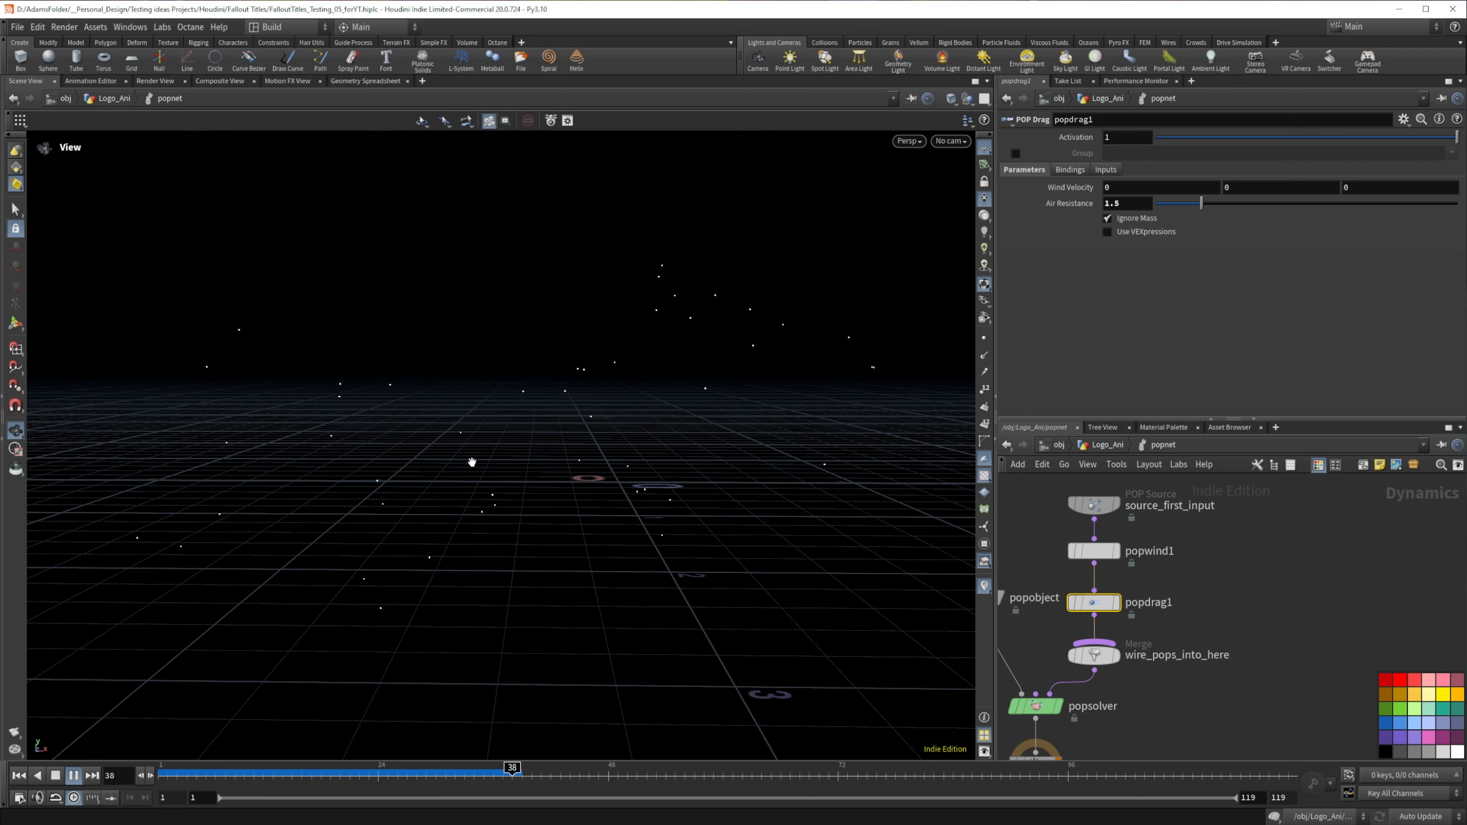
{"action": "left_click_drag", "start_coordinate": [472, 462], "coordinate": [410, 651]}
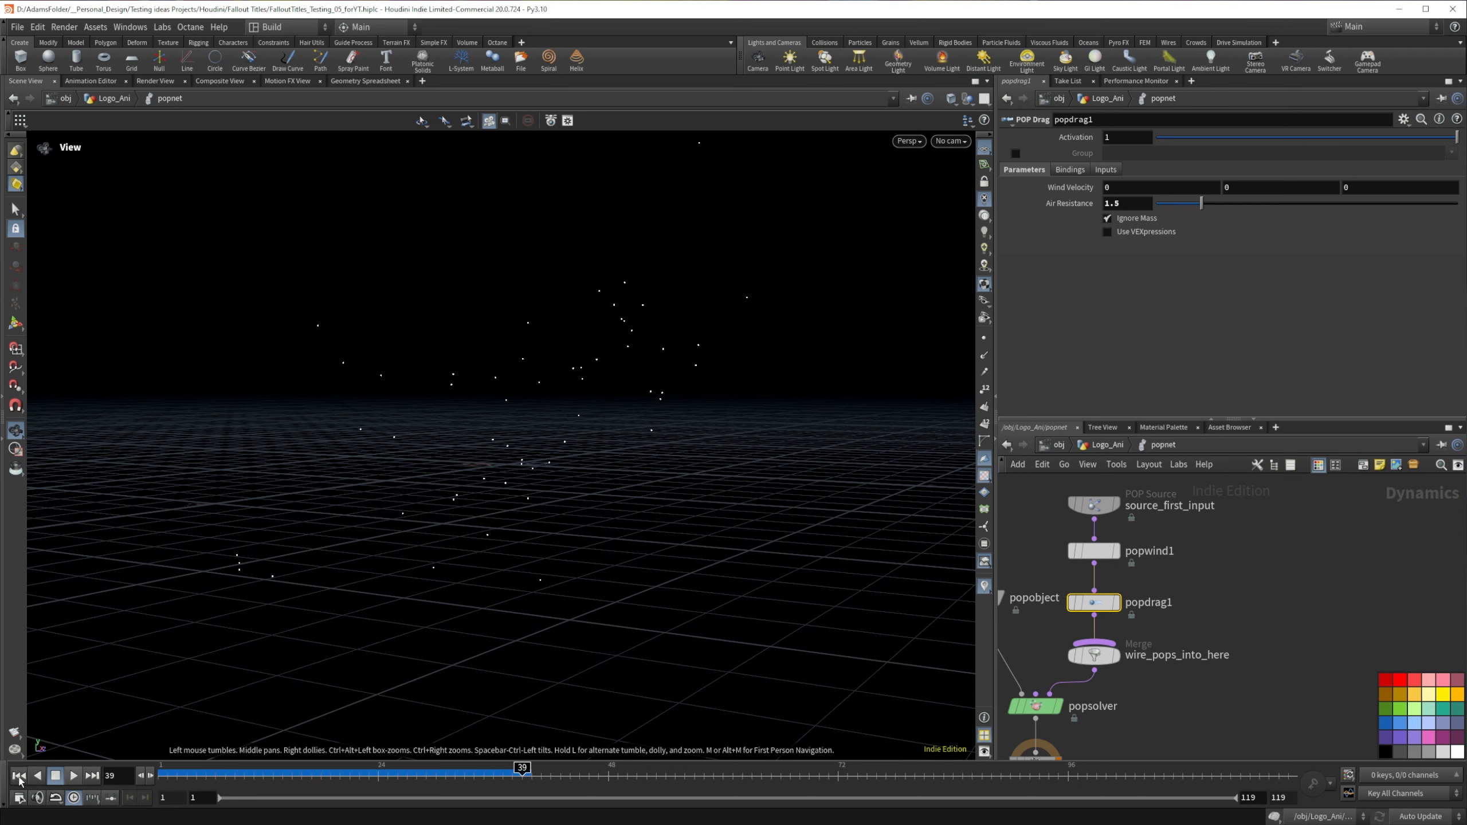
Step: Replay the simulation from frame 1 in real time and examine how the particles drift with wind and drag
{"action": "left_click", "coordinate": [19, 776]}
{"action": "left_click", "coordinate": [74, 776]}
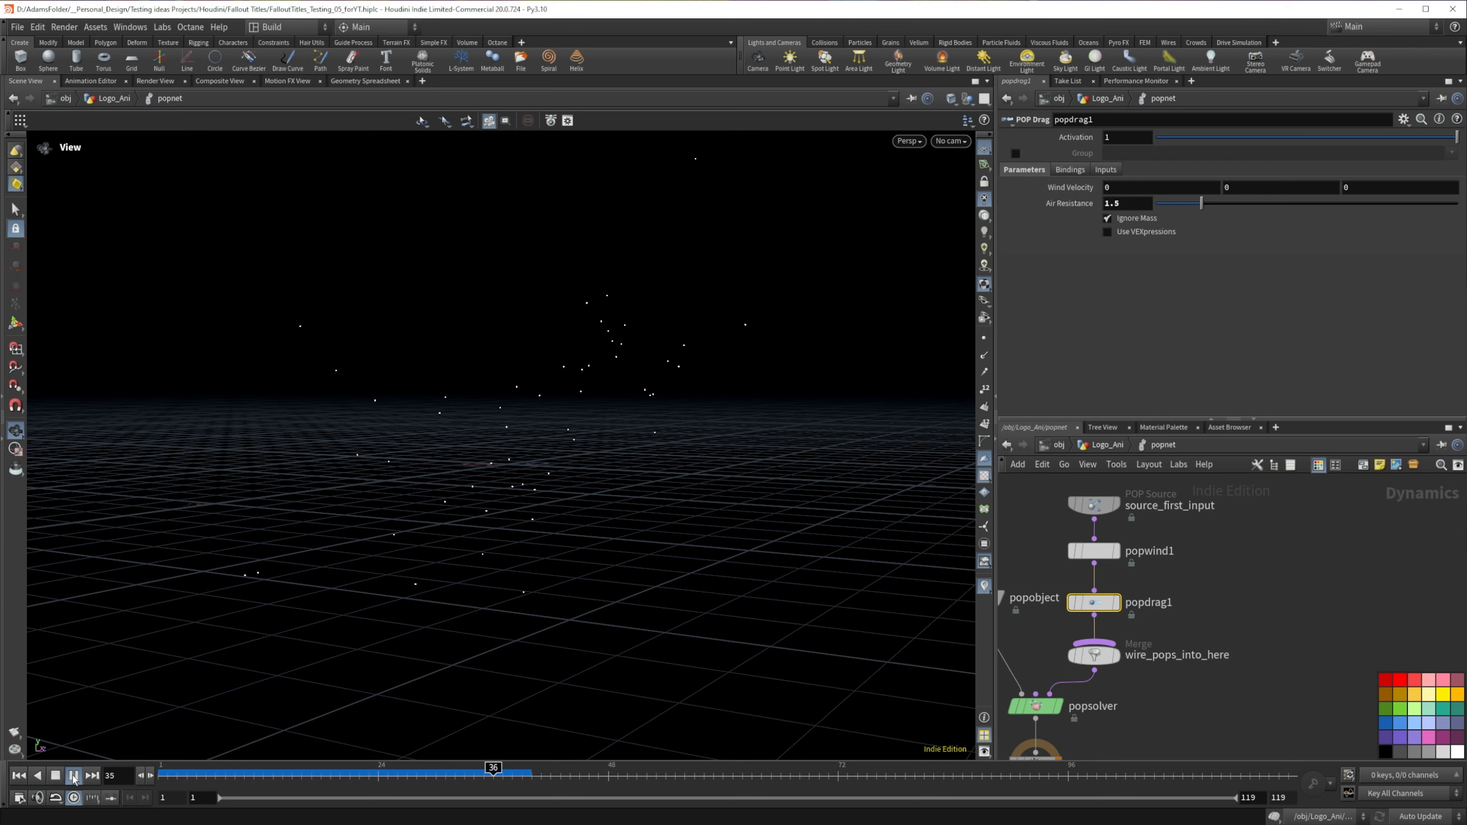
{"action": "left_click", "coordinate": [74, 776]}
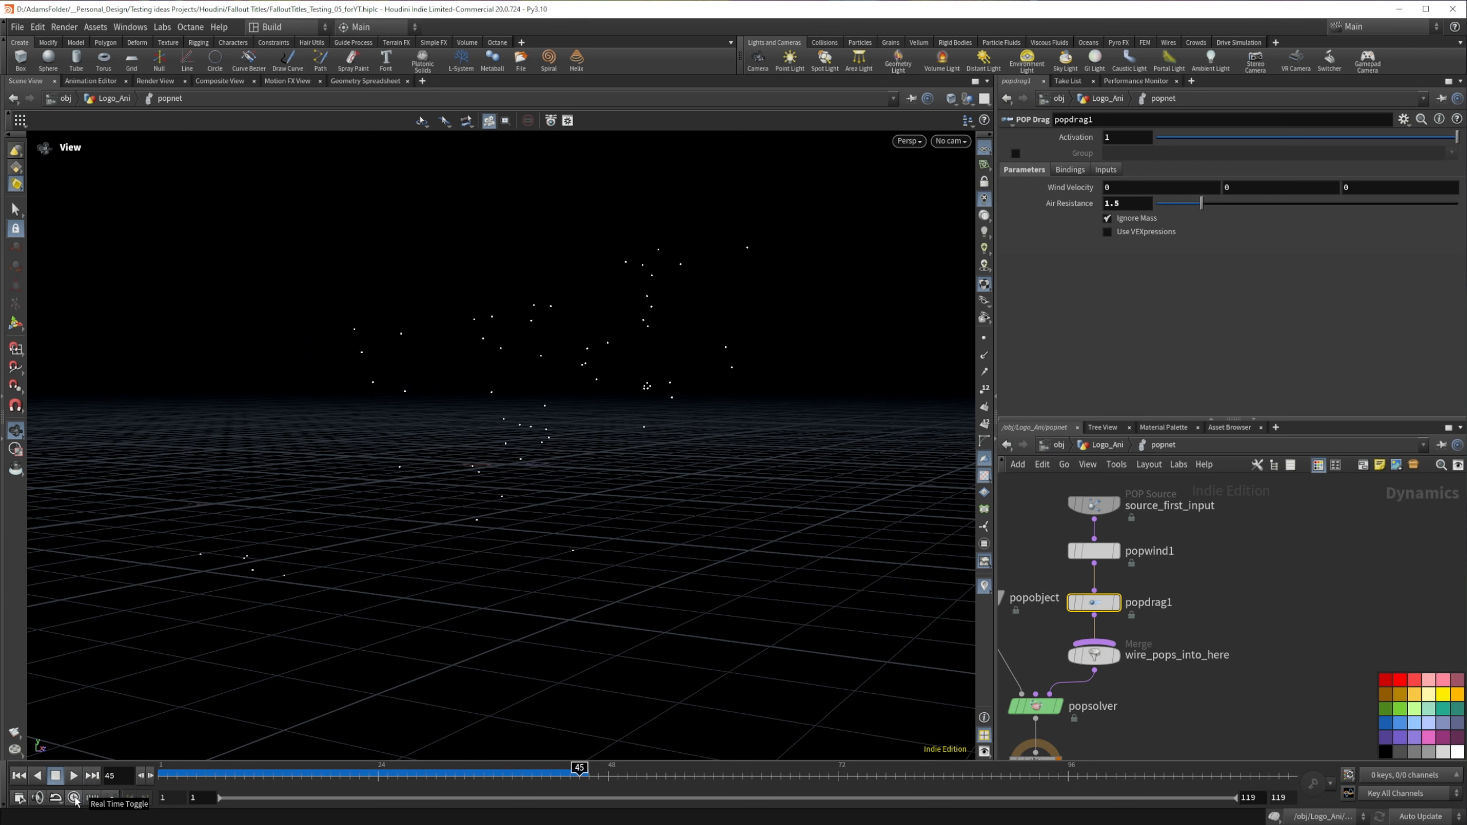
{"action": "left_click", "coordinate": [74, 798]}
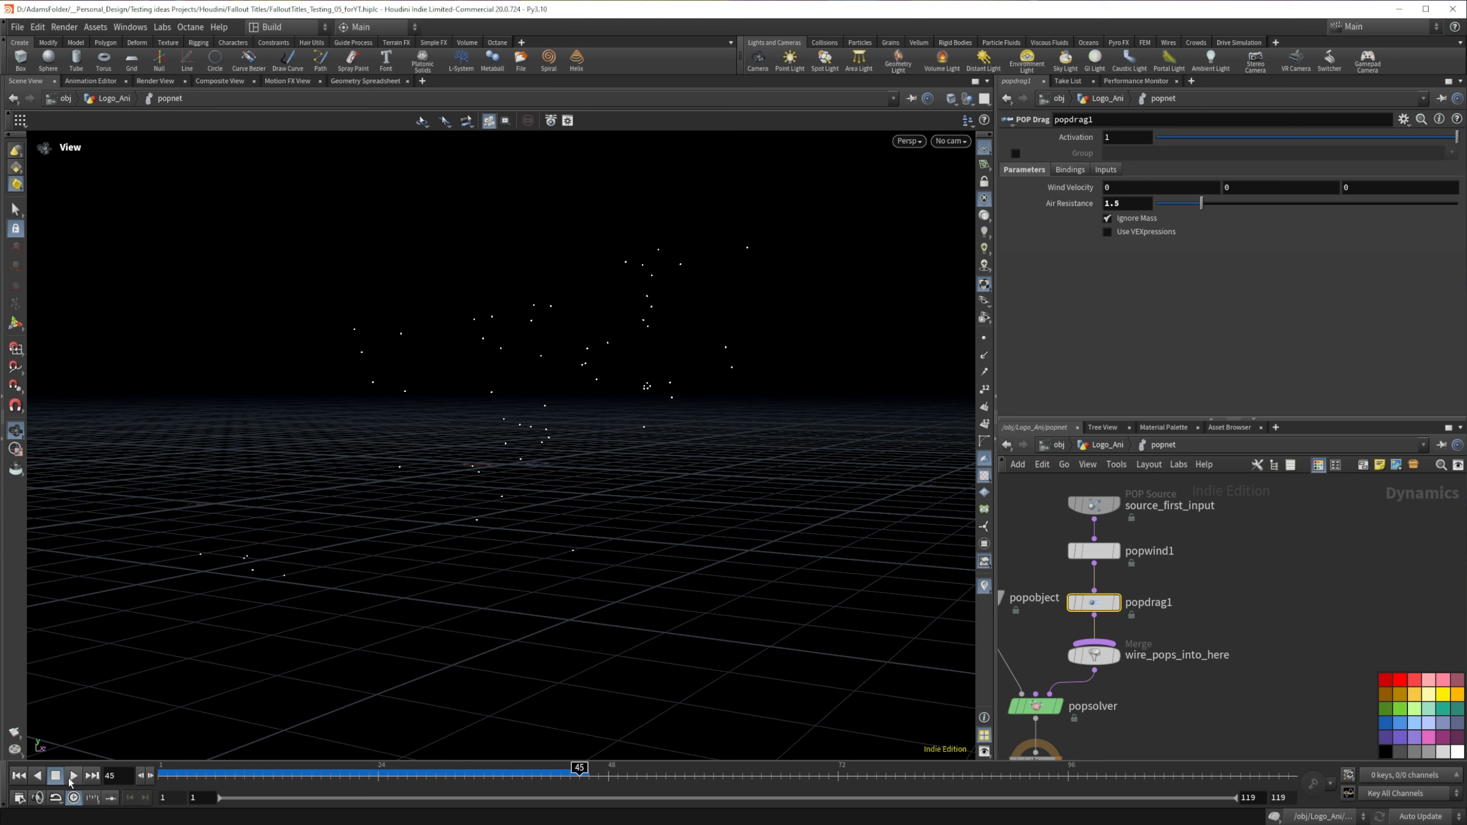
{"action": "left_click", "coordinate": [74, 776]}
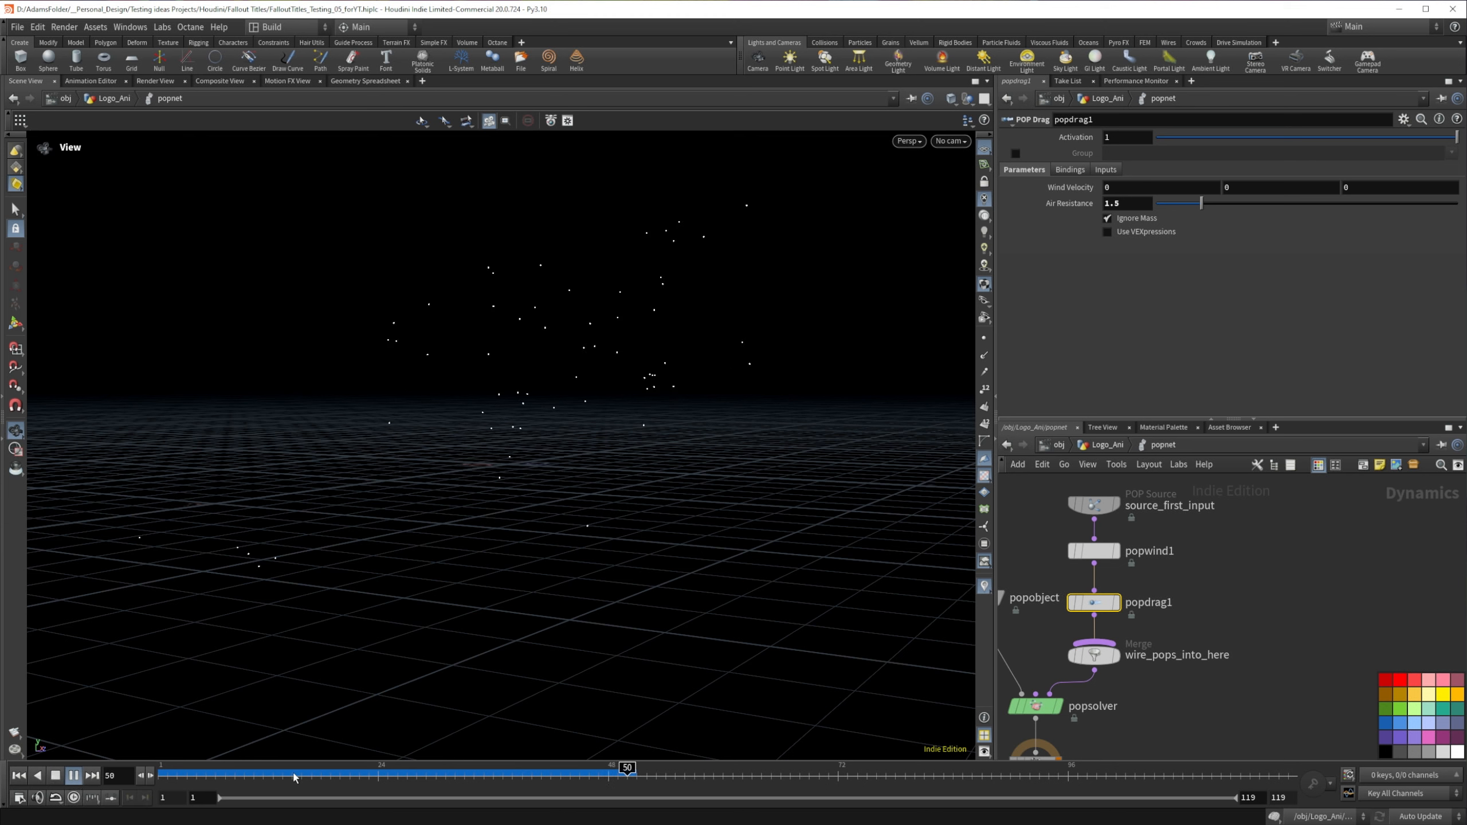
{"action": "left_click_drag", "start_coordinate": [294, 776], "coordinate": [117, 773]}
{"action": "left_click", "coordinate": [75, 776]}
{"action": "left_click_drag", "start_coordinate": [231, 776], "coordinate": [127, 775]}
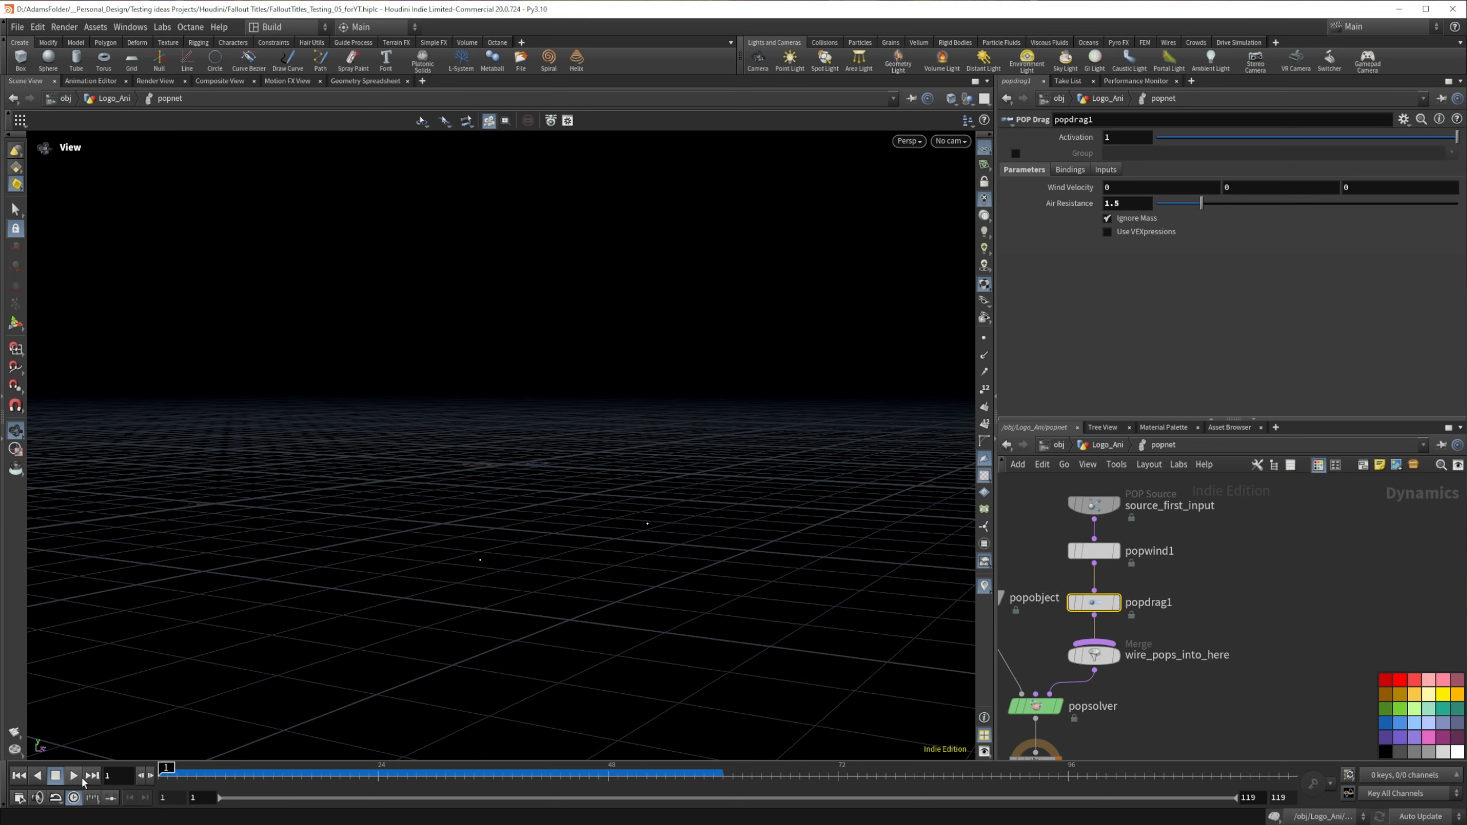
{"action": "left_click", "coordinate": [76, 777]}
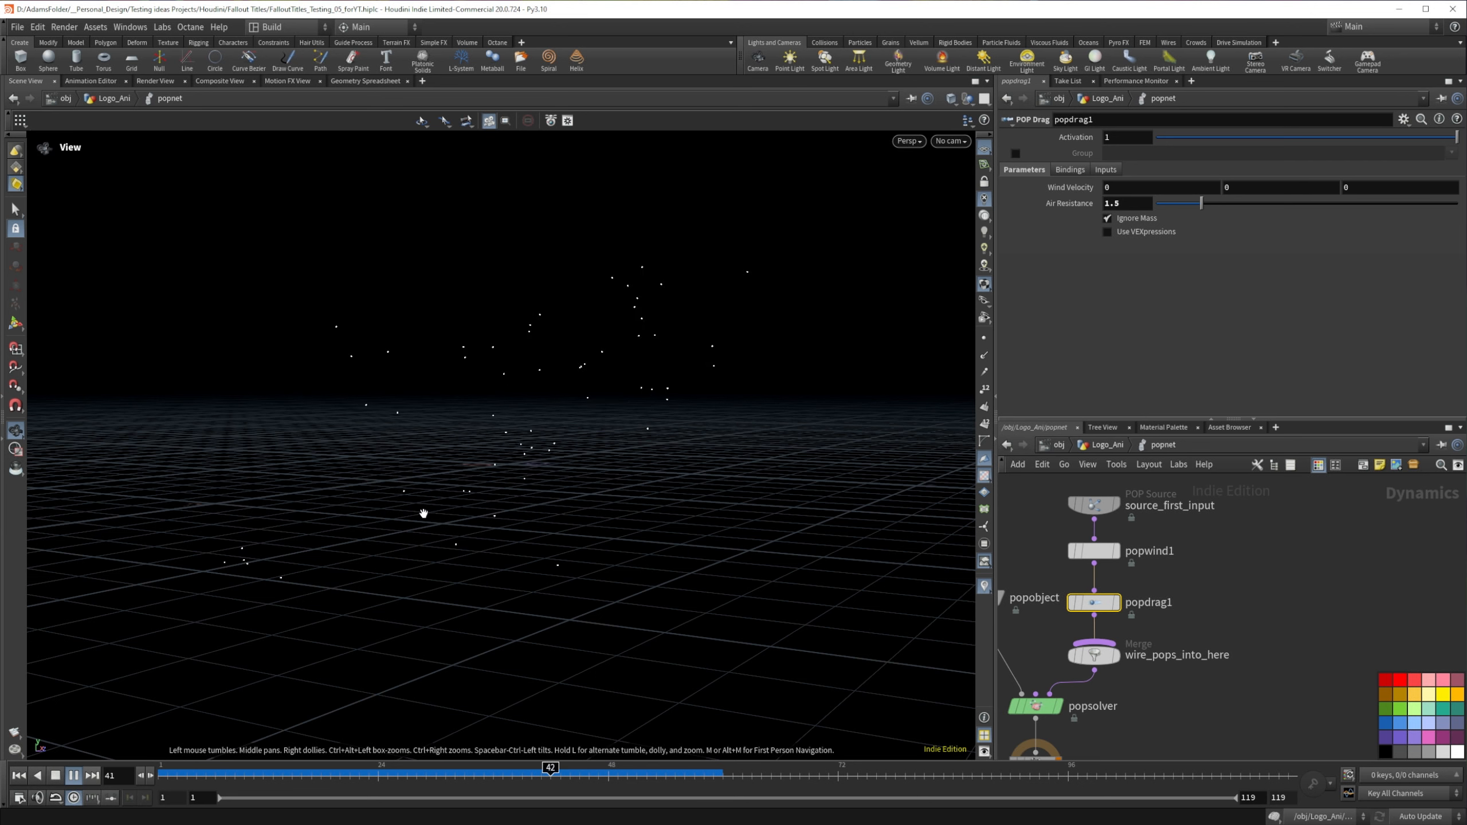
Step: Set the POP source's X and Y velocity Variance to .4 and its Z Velocity to .4
{"action": "left_click", "coordinate": [1094, 505]}
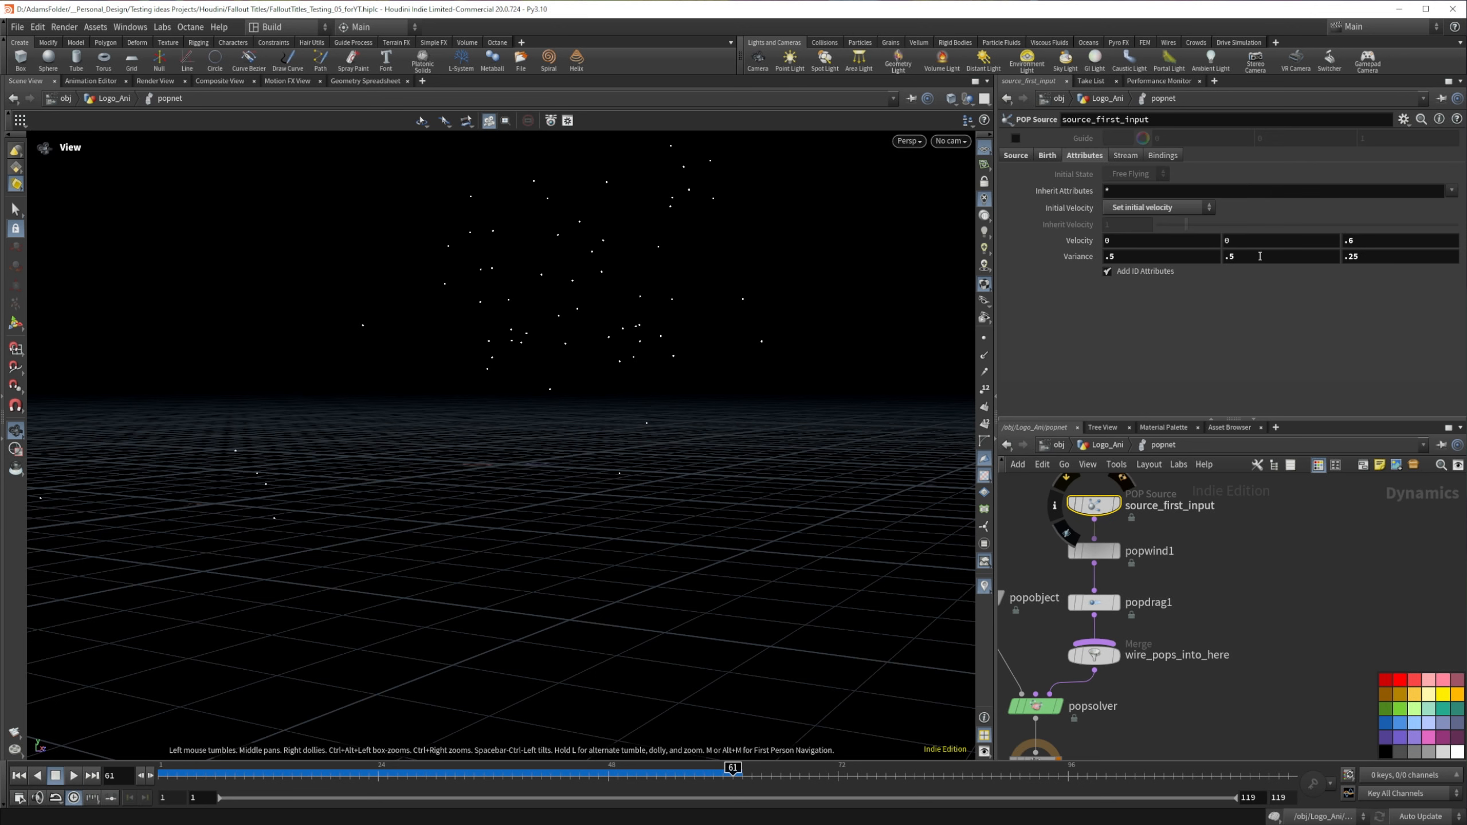
{"action": "left_click", "coordinate": [1259, 256]}
{"action": "key", "text": "shift+Tab"}
{"action": "type", "text": ".4"}
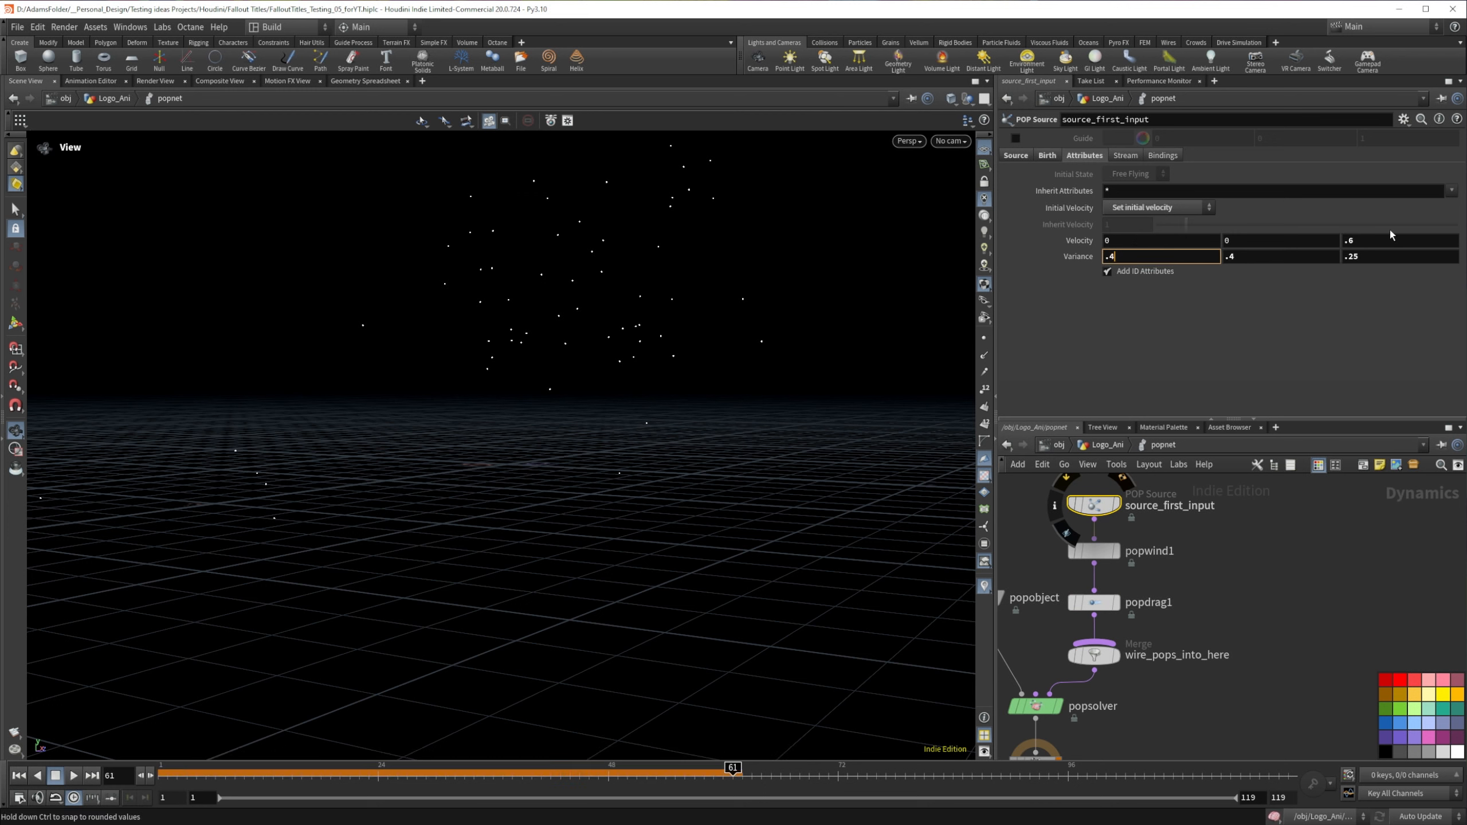
{"action": "key", "text": "shift+Tab"}
{"action": "type", "text": "."}
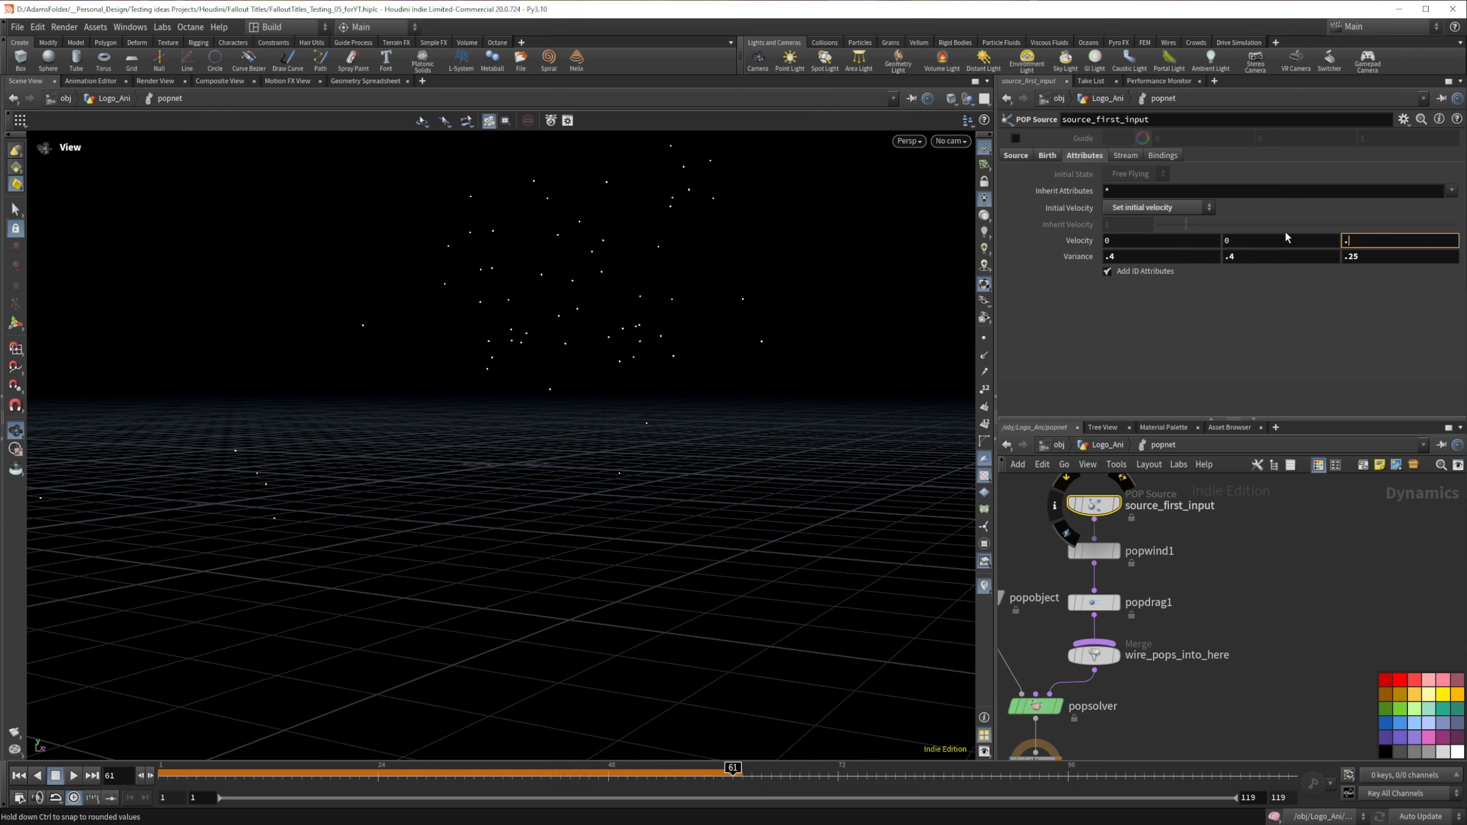
{"action": "type", "text": "4"}
{"action": "key", "text": "Return"}
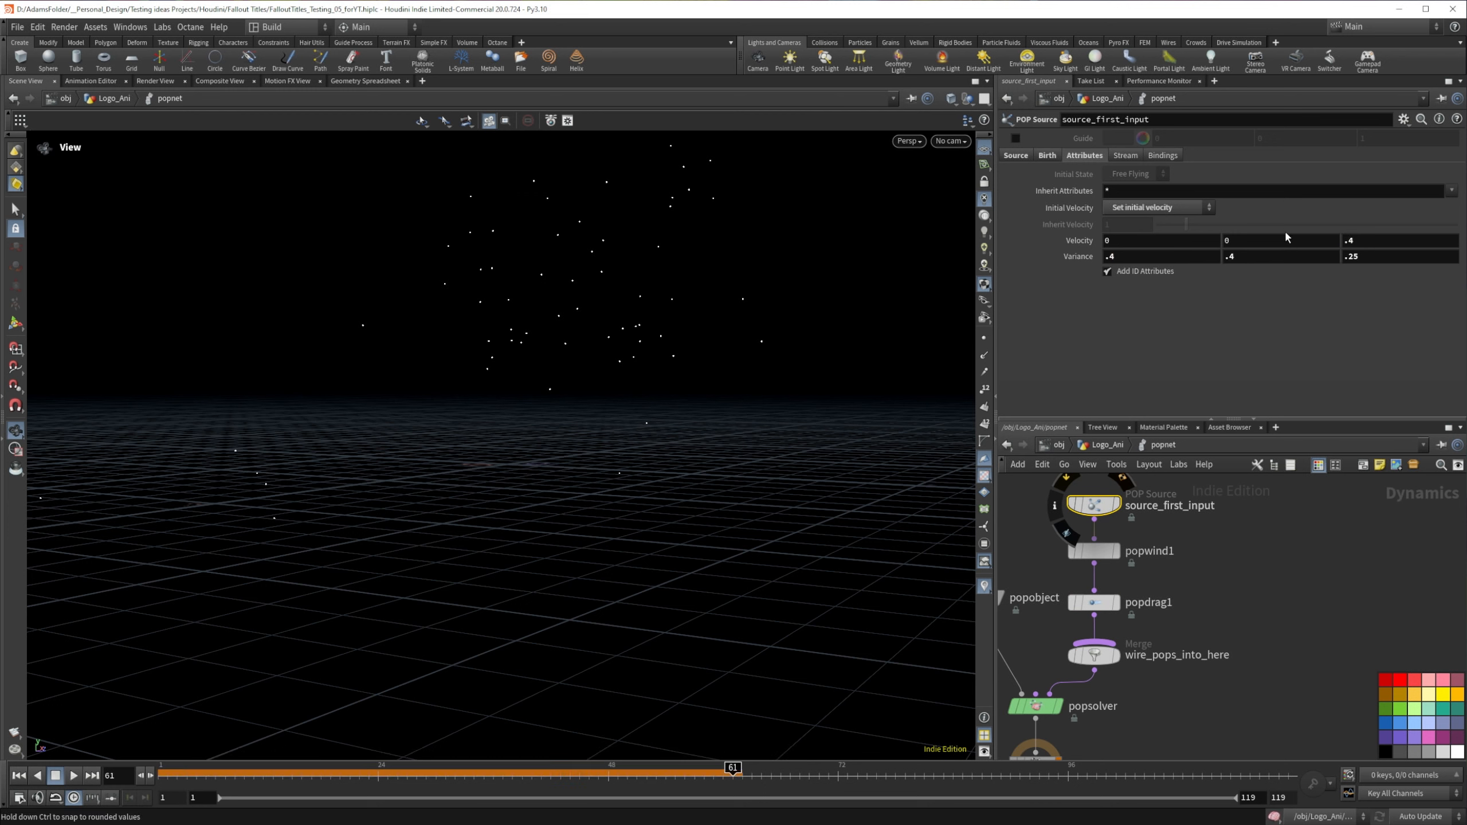
Step: Replay the simulation from frame 1 briefly to check the particles' initial motion
{"action": "left_click", "coordinate": [18, 775]}
{"action": "left_click", "coordinate": [73, 775]}
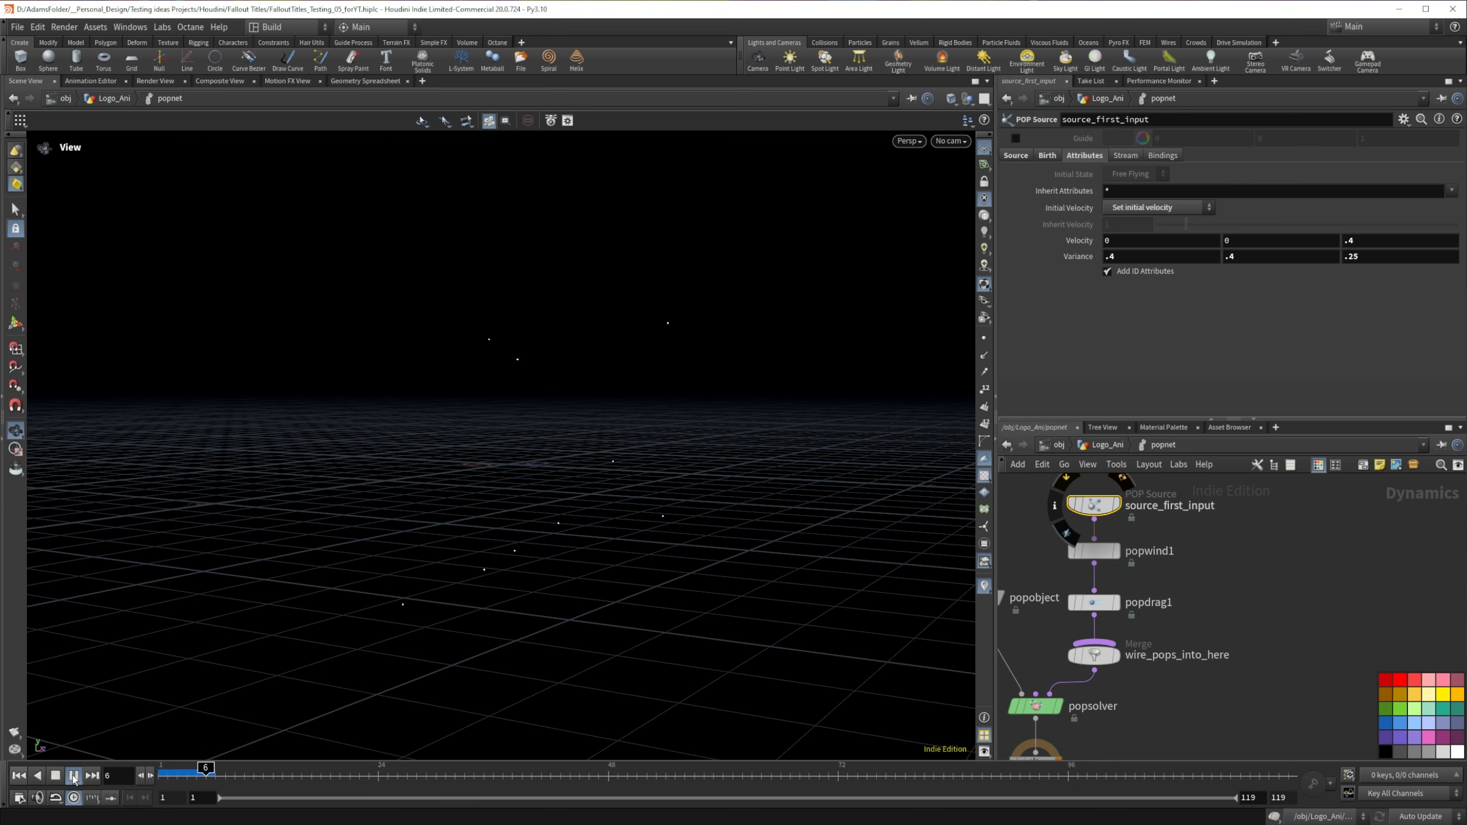
{"action": "left_click", "coordinate": [56, 775]}
Step: Set the POP Drag's Air Resistance to 2
{"action": "left_click", "coordinate": [1094, 602]}
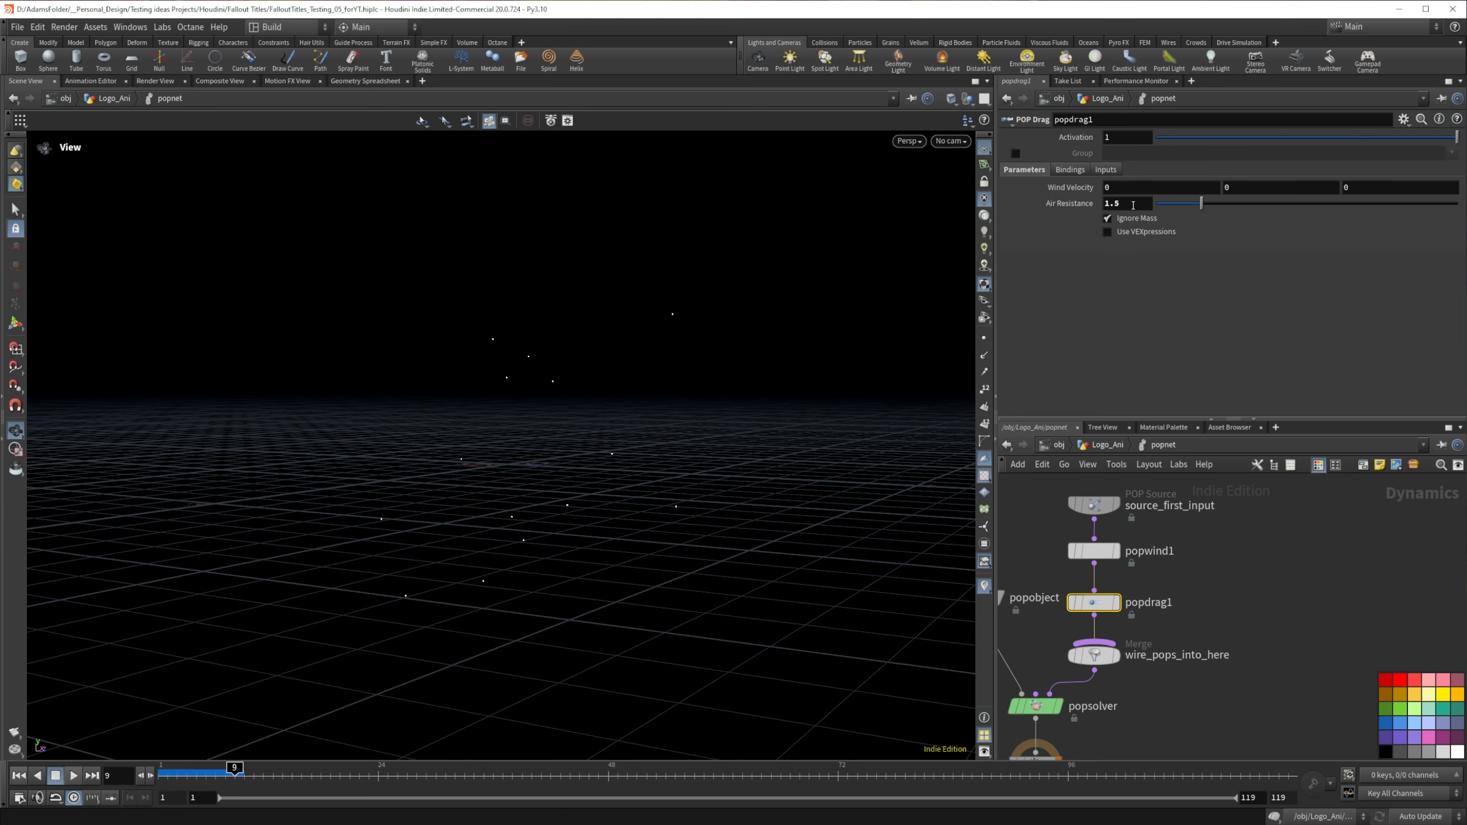
{"action": "double_click", "coordinate": [1132, 204]}
{"action": "type", "text": "2"}
{"action": "key", "text": "Return"}
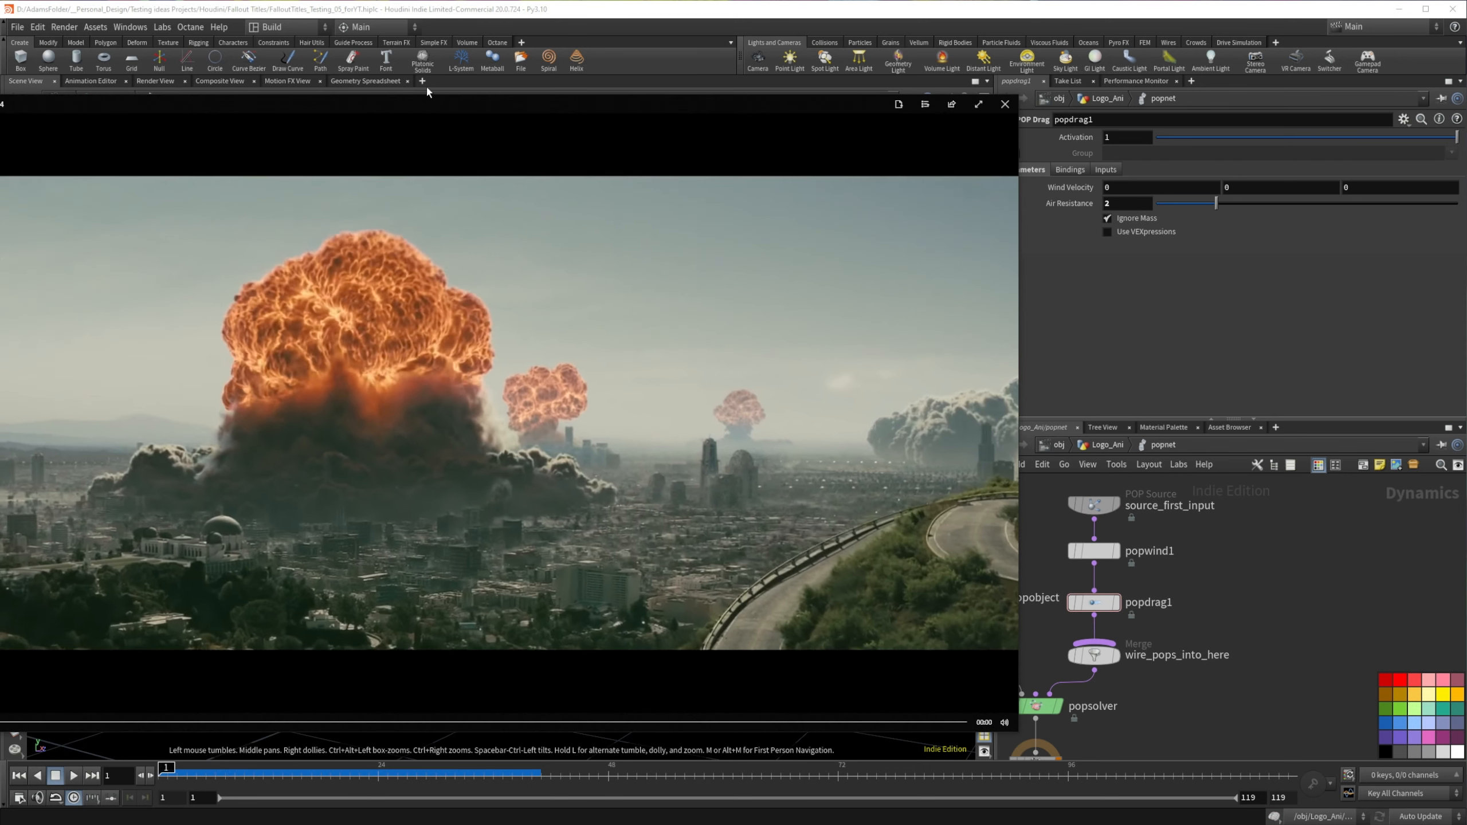
Step: Watch the Fallout Spot 01.mp4 reference video and examine how embers fly off the burning logo, closing the player when done
{"action": "left_click_drag", "start_coordinate": [436, 104], "coordinate": [464, 101]}
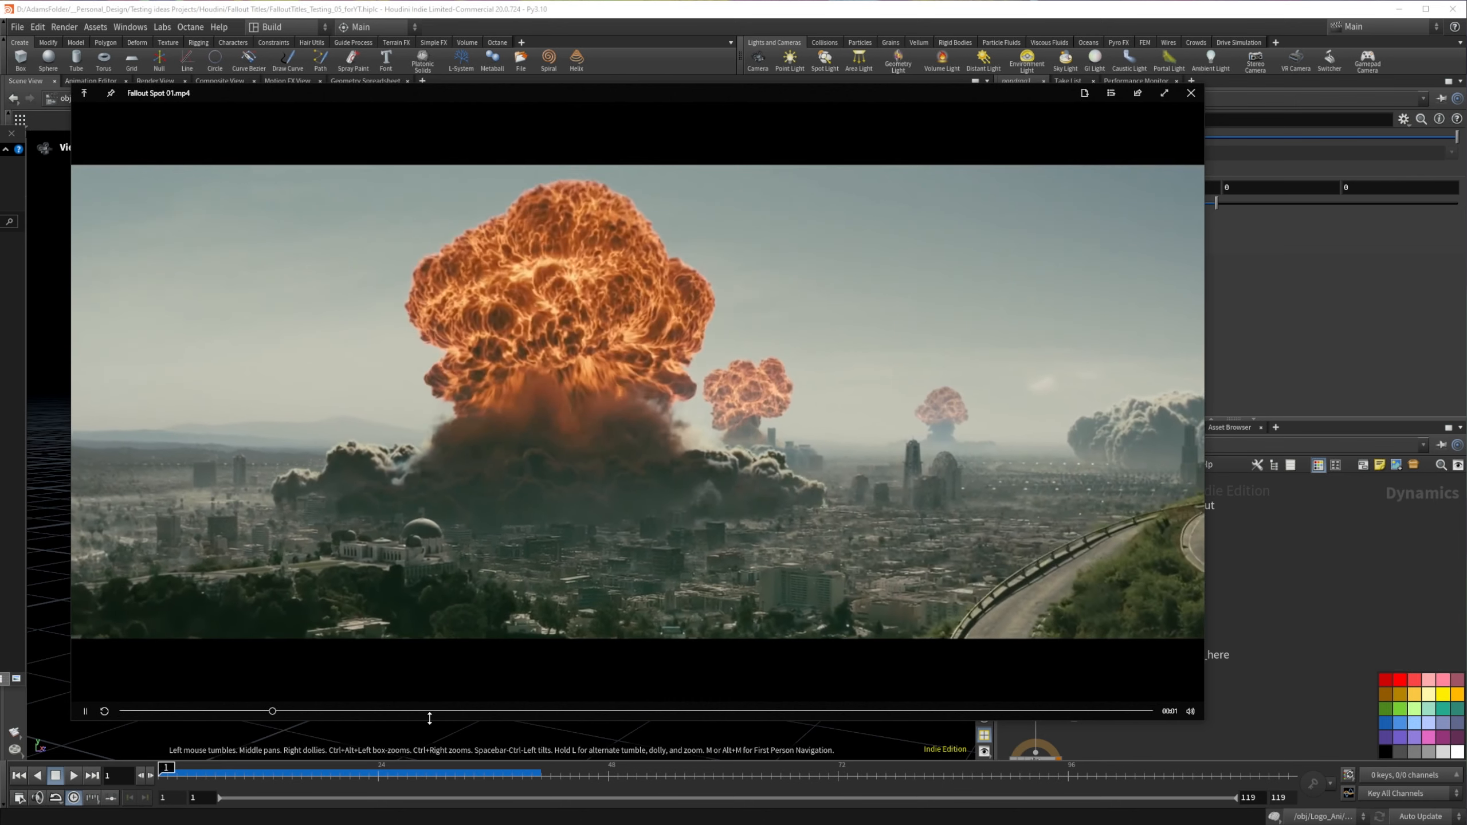
{"action": "left_click", "coordinate": [439, 711]}
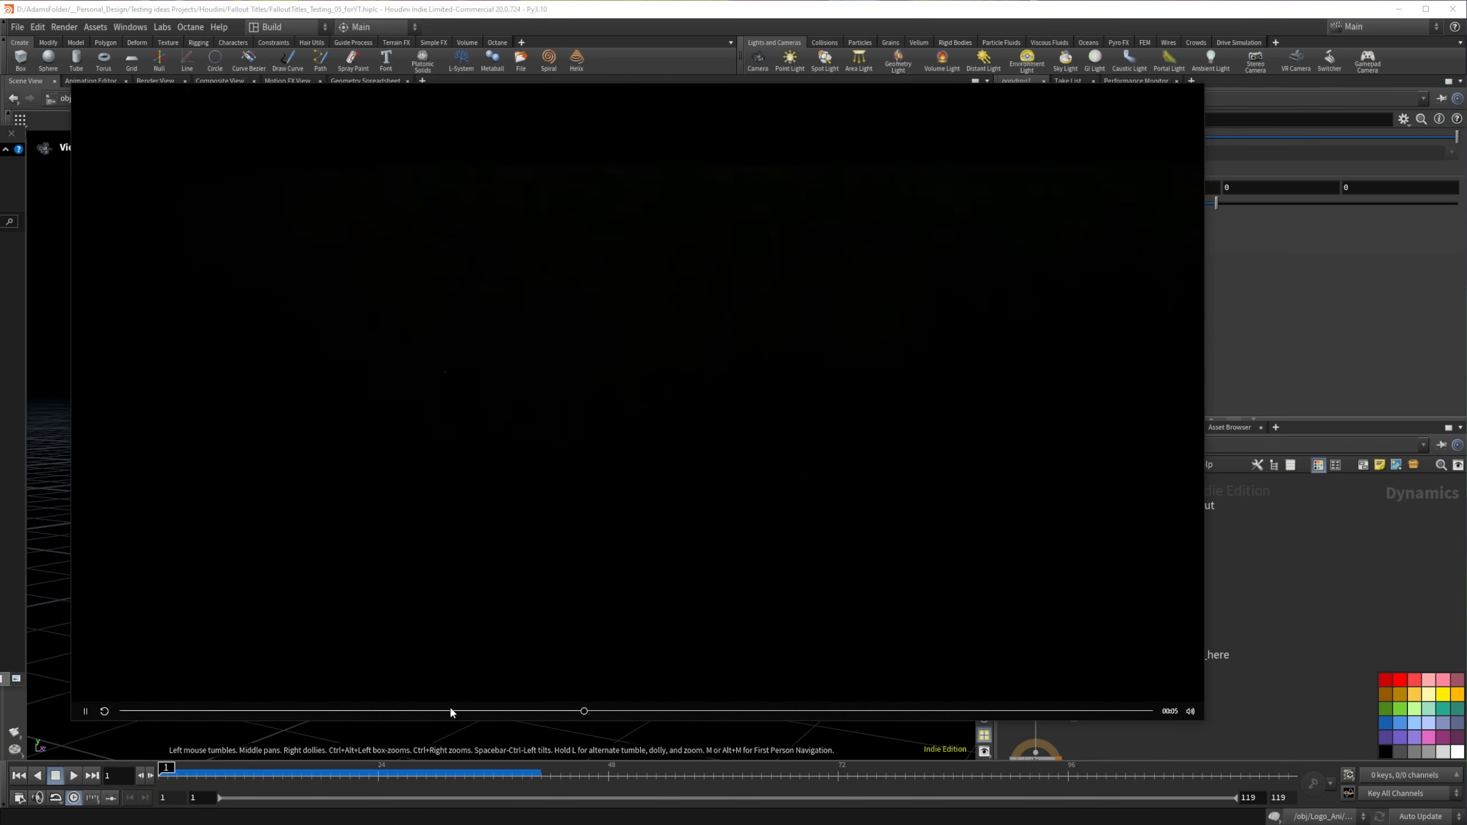
{"action": "left_click", "coordinate": [85, 712]}
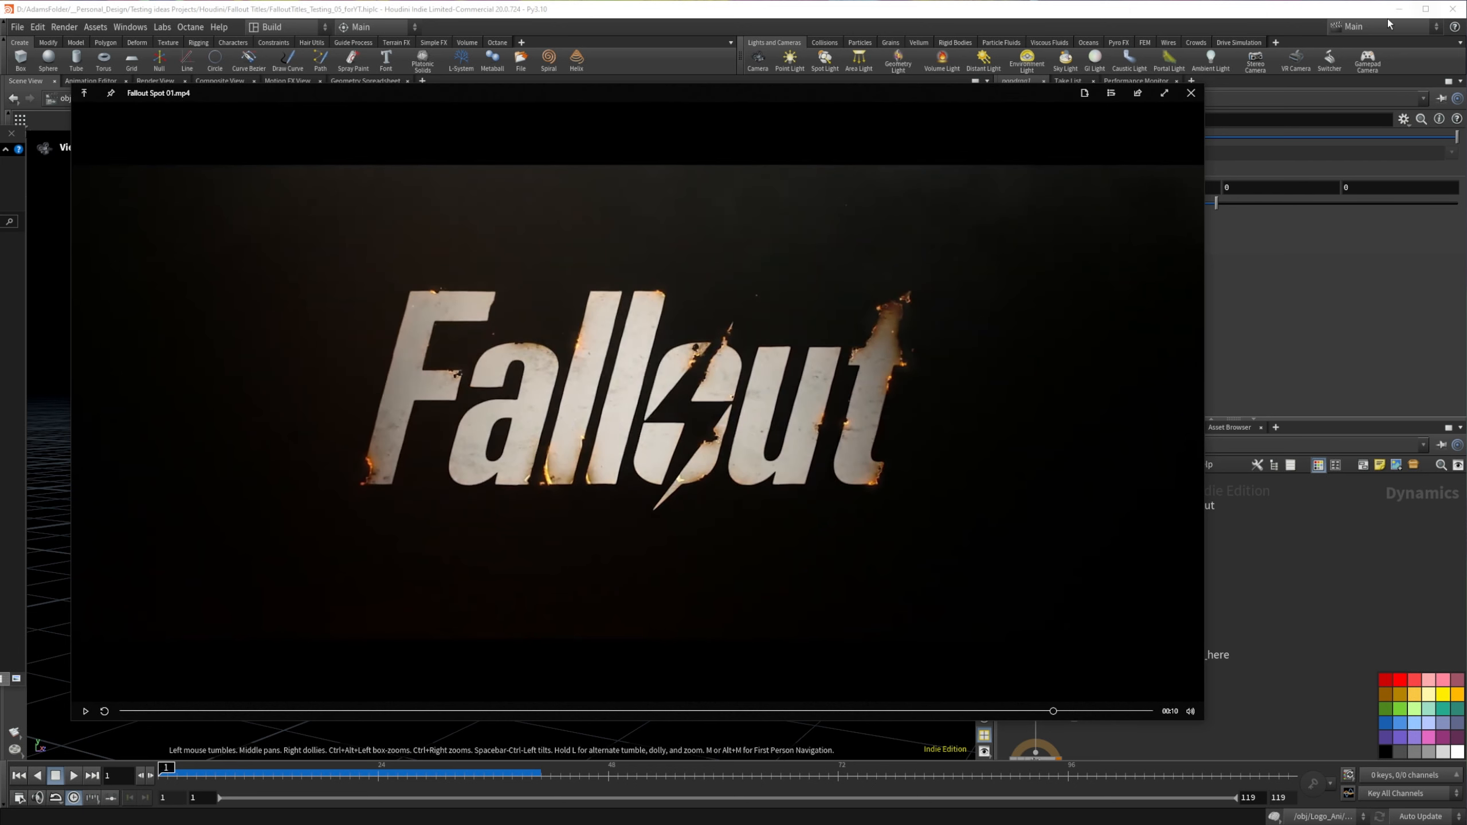
{"action": "left_click", "coordinate": [1191, 92]}
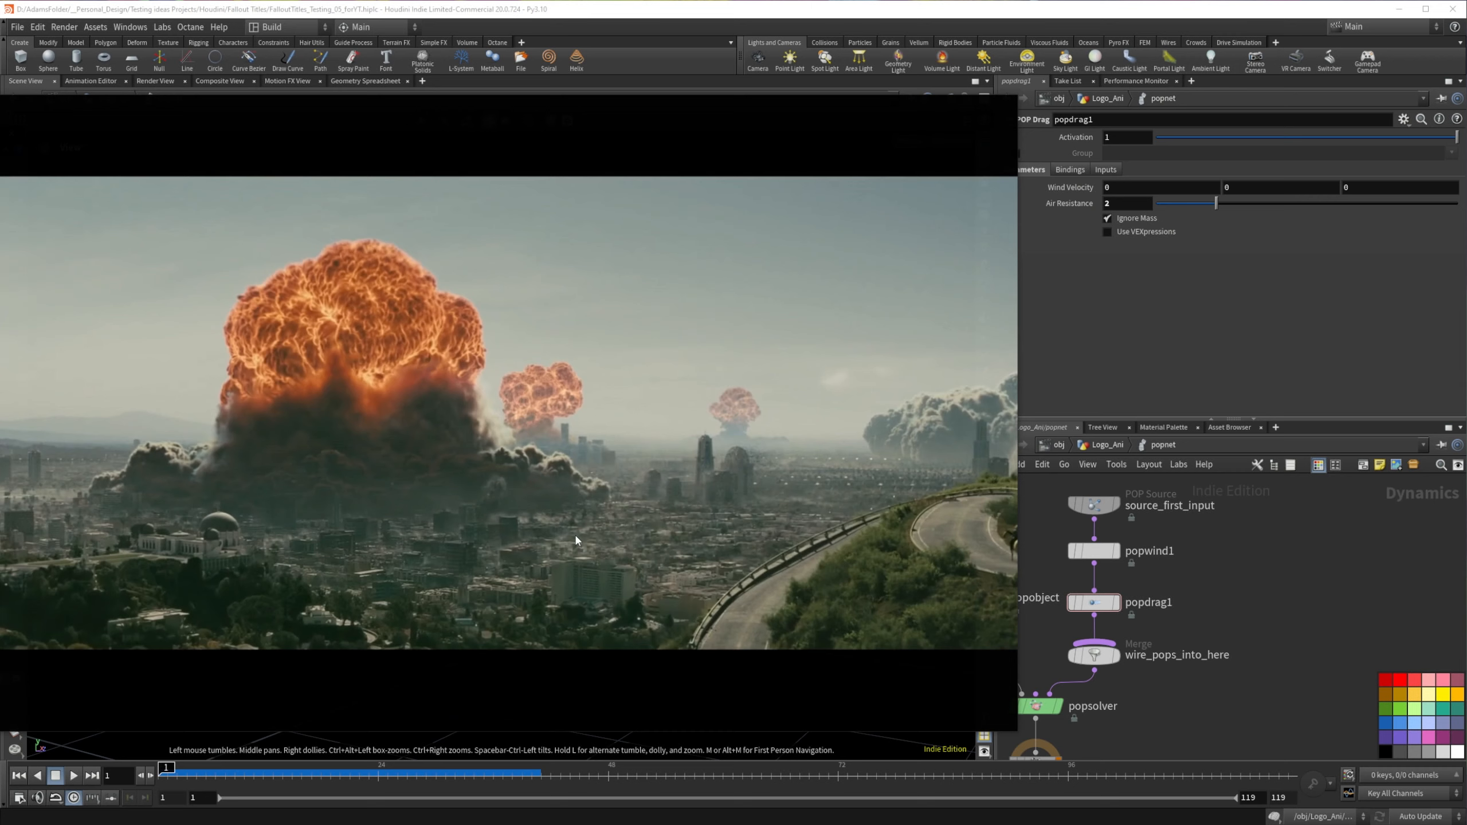
{"action": "left_click", "coordinate": [382, 723]}
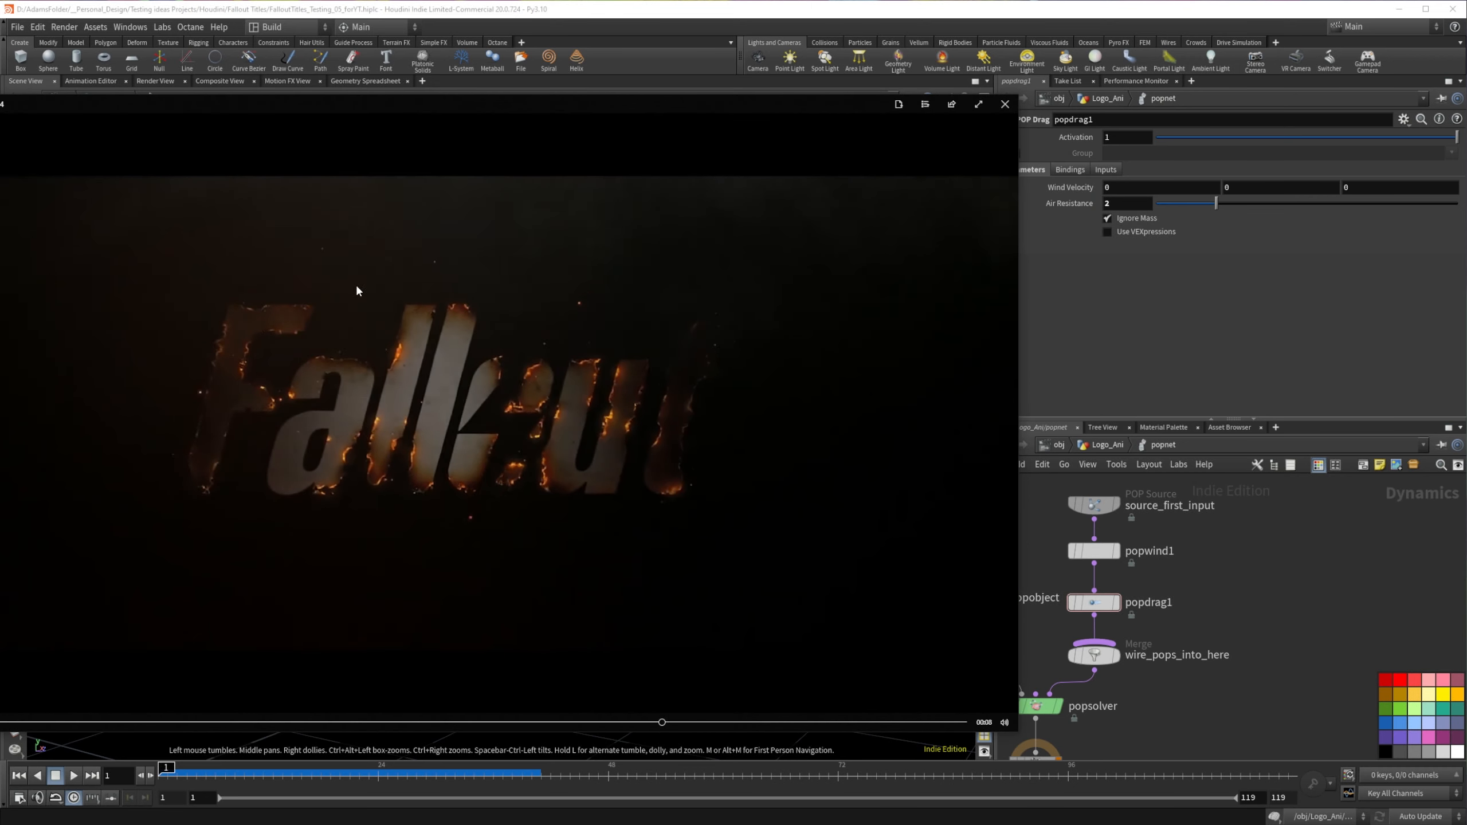
{"action": "left_click", "coordinate": [1005, 105]}
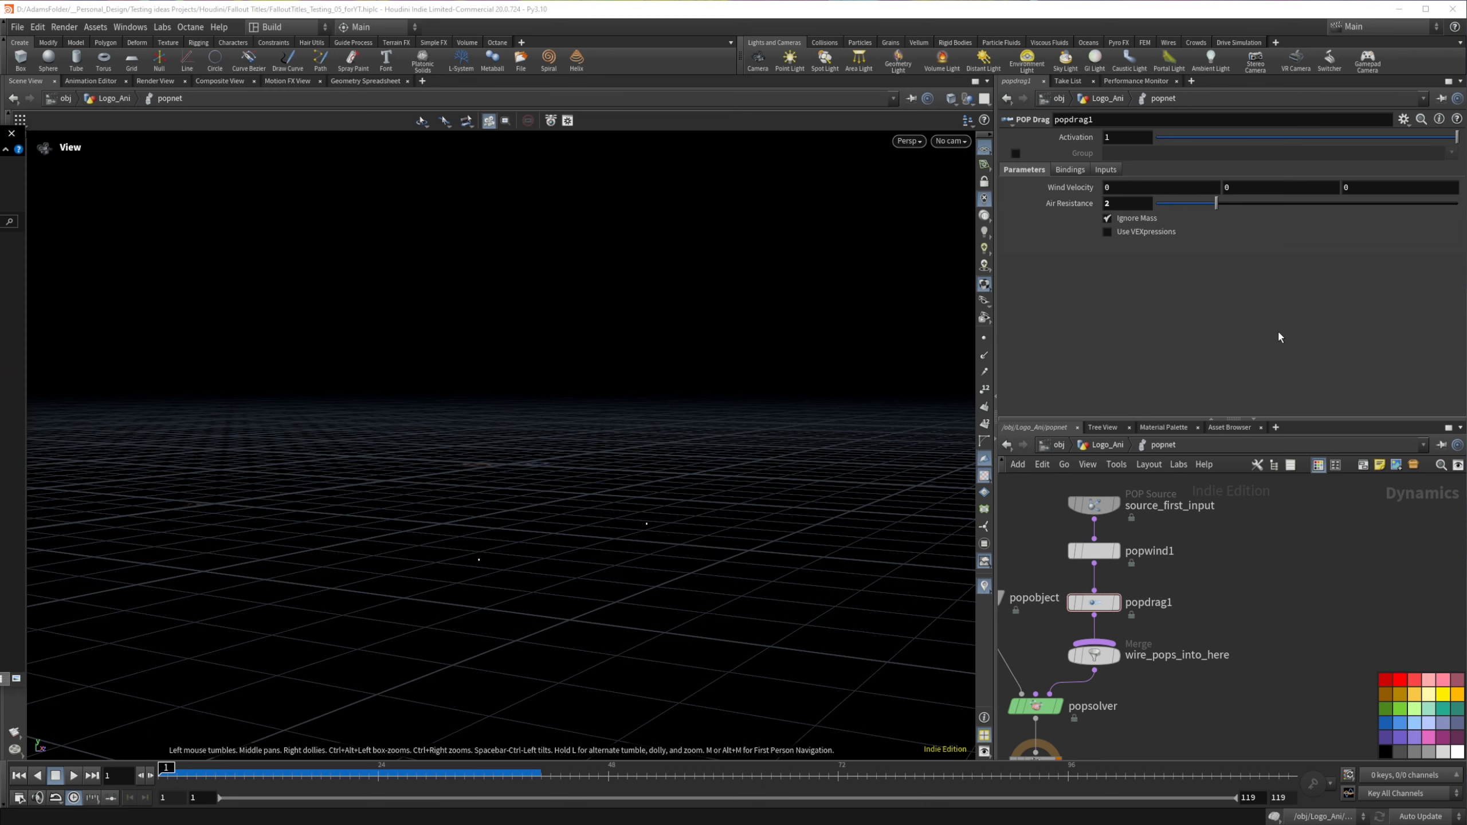
Step: Return to frame 1 and set the POP source's Z Velocity to 1
{"action": "left_click", "coordinate": [167, 767]}
{"action": "left_click", "coordinate": [1111, 505]}
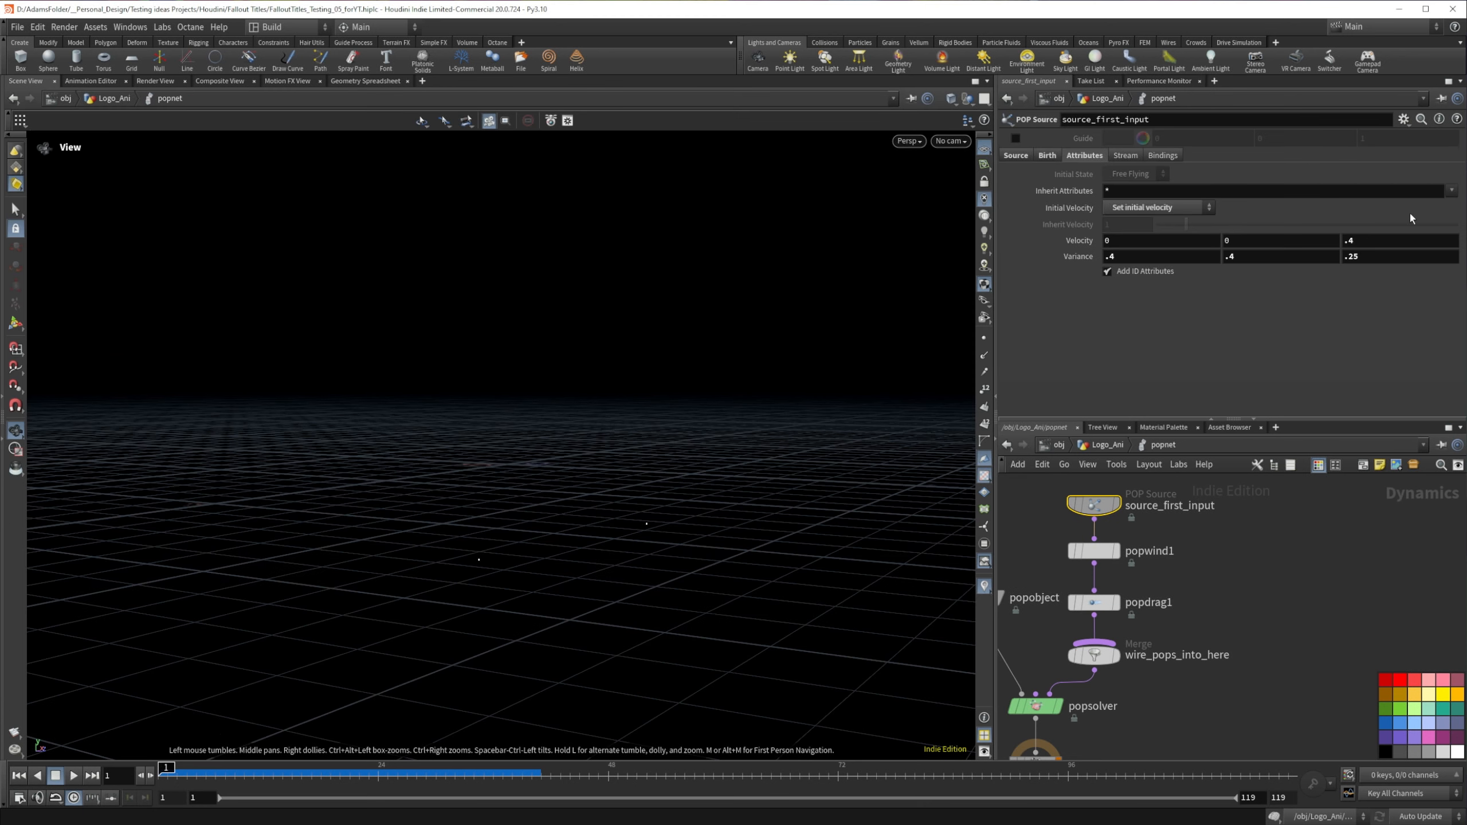
{"action": "double_click", "coordinate": [1385, 238]}
{"action": "type", "text": "1"}
{"action": "key", "text": "Return"}
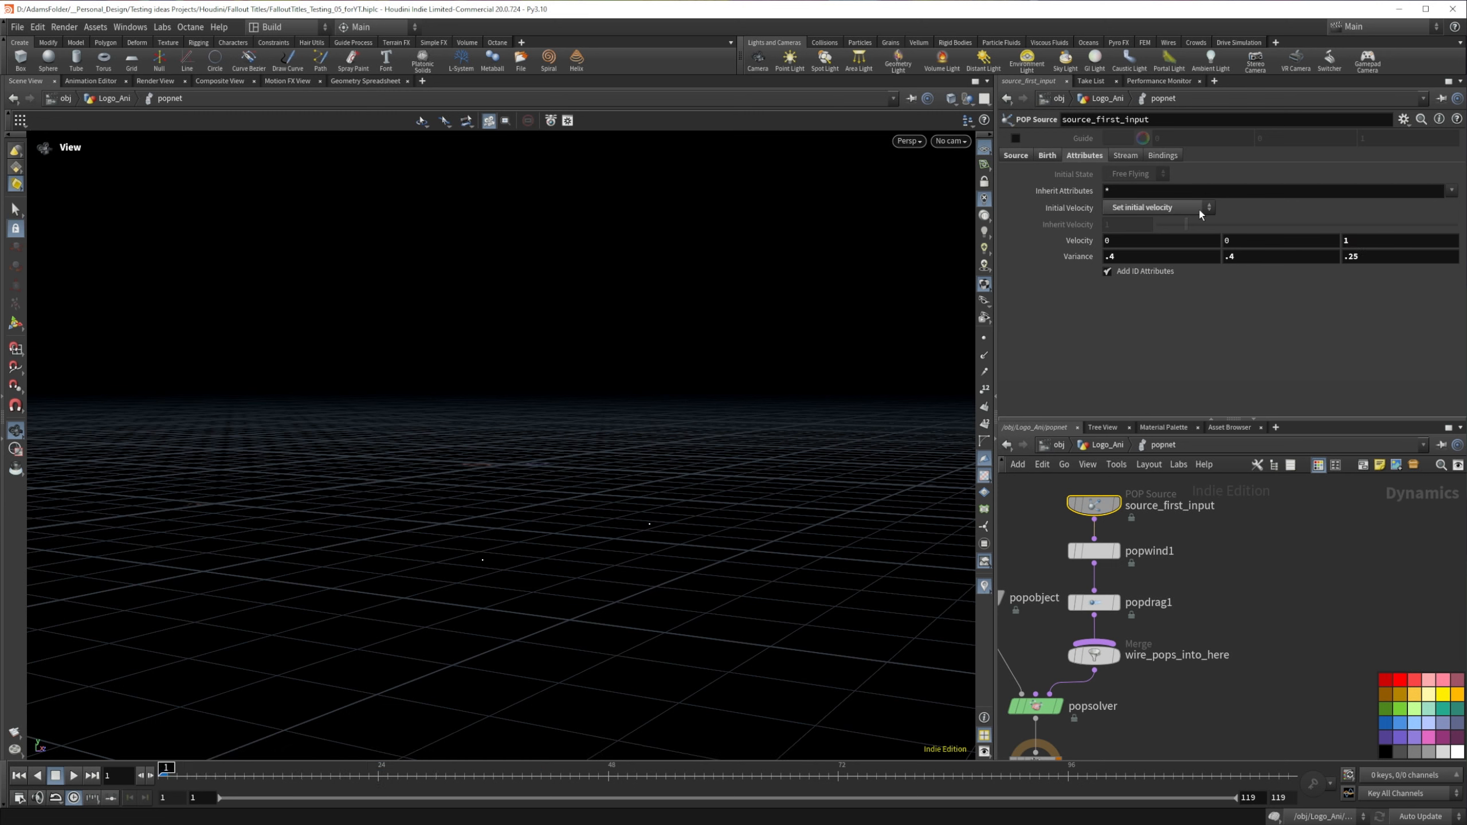
Step: Set the POP Wind's noise Amplitude to 1
{"action": "left_click", "coordinate": [1093, 602]}
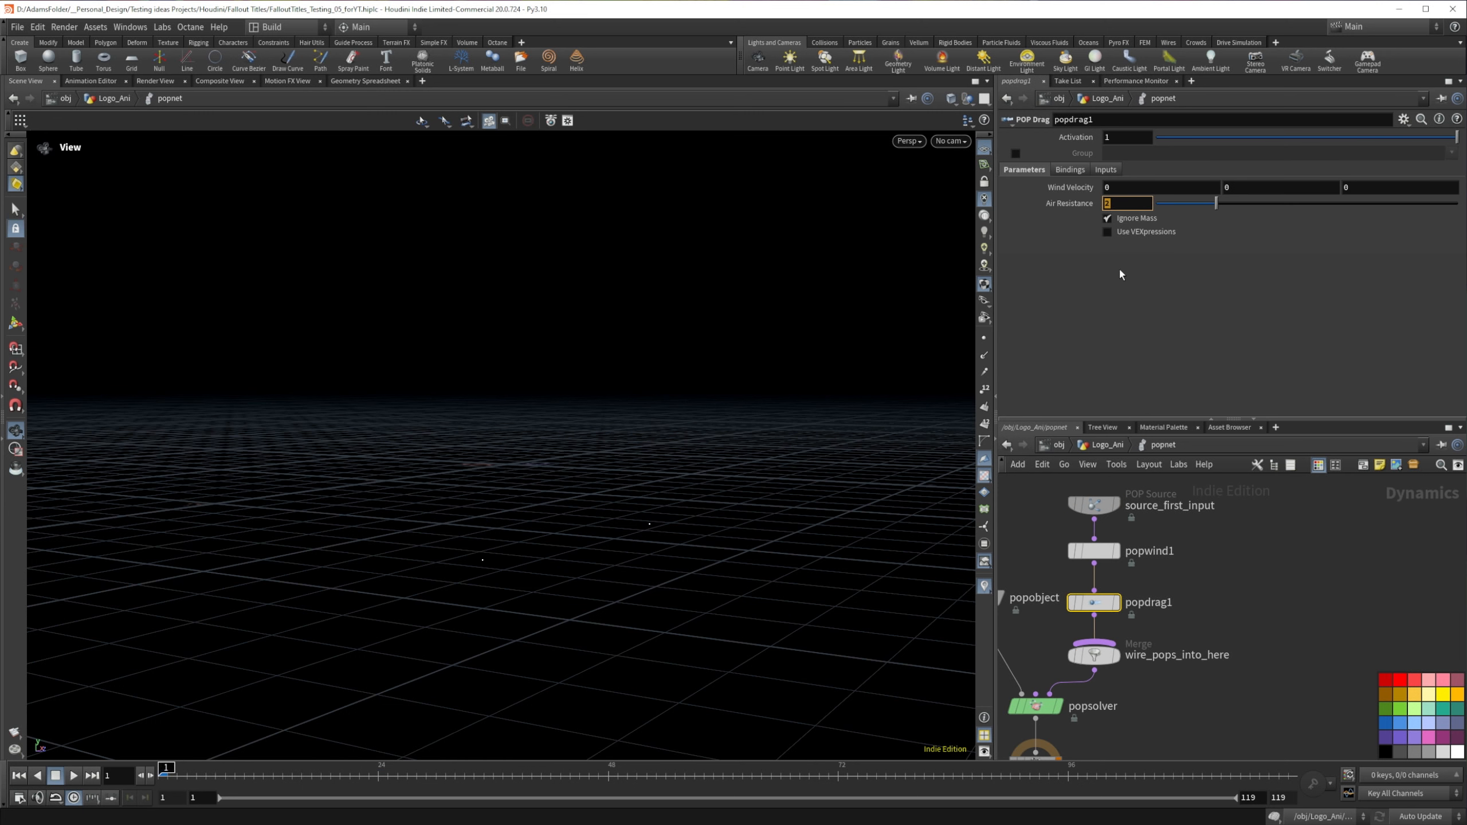
{"action": "left_click", "coordinate": [1238, 578]}
{"action": "left_click", "coordinate": [1093, 551]}
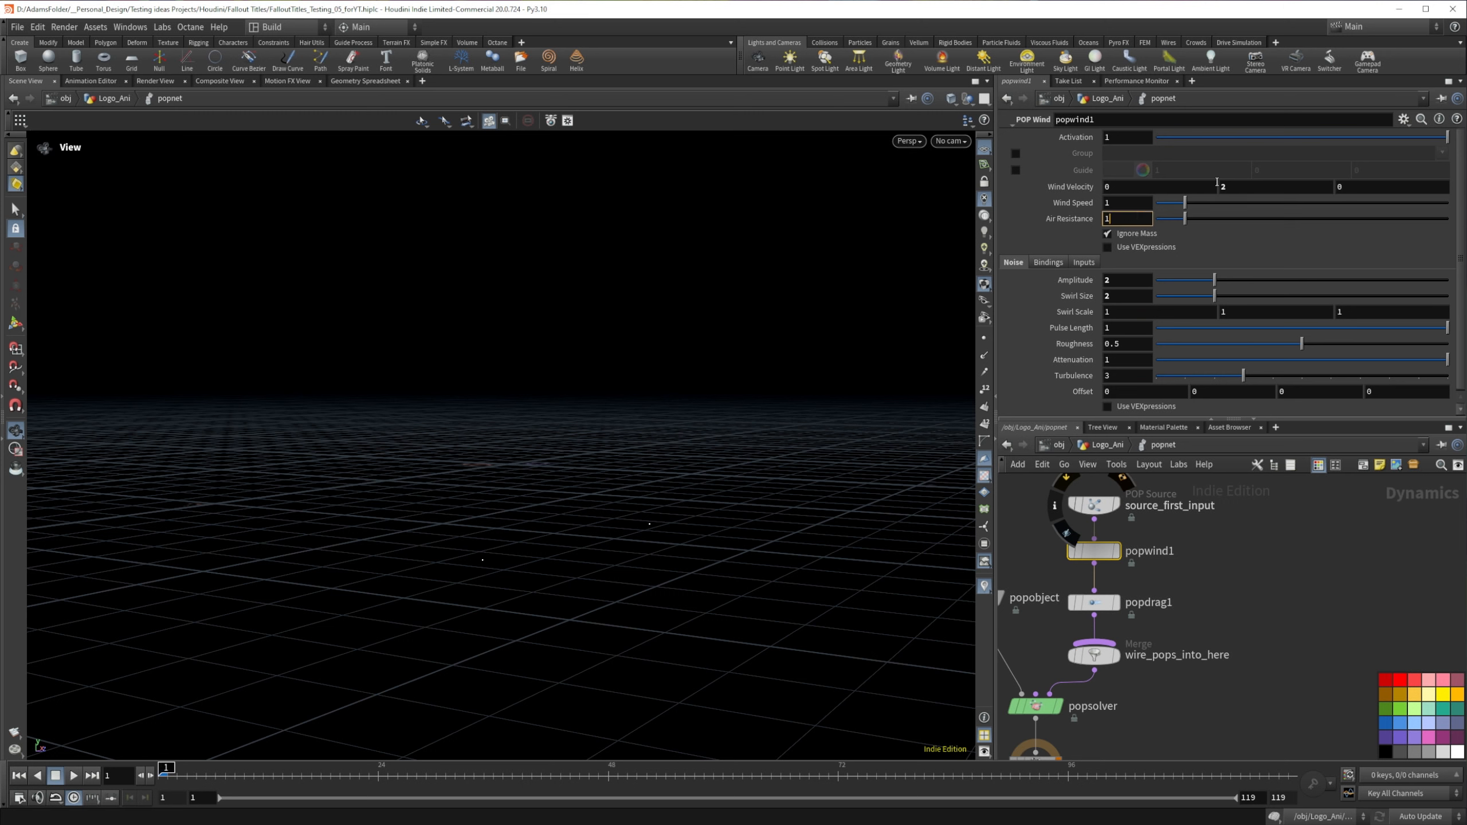
{"action": "left_click", "coordinate": [1122, 282]}
{"action": "type", "text": "1"}
{"action": "key", "text": "Return"}
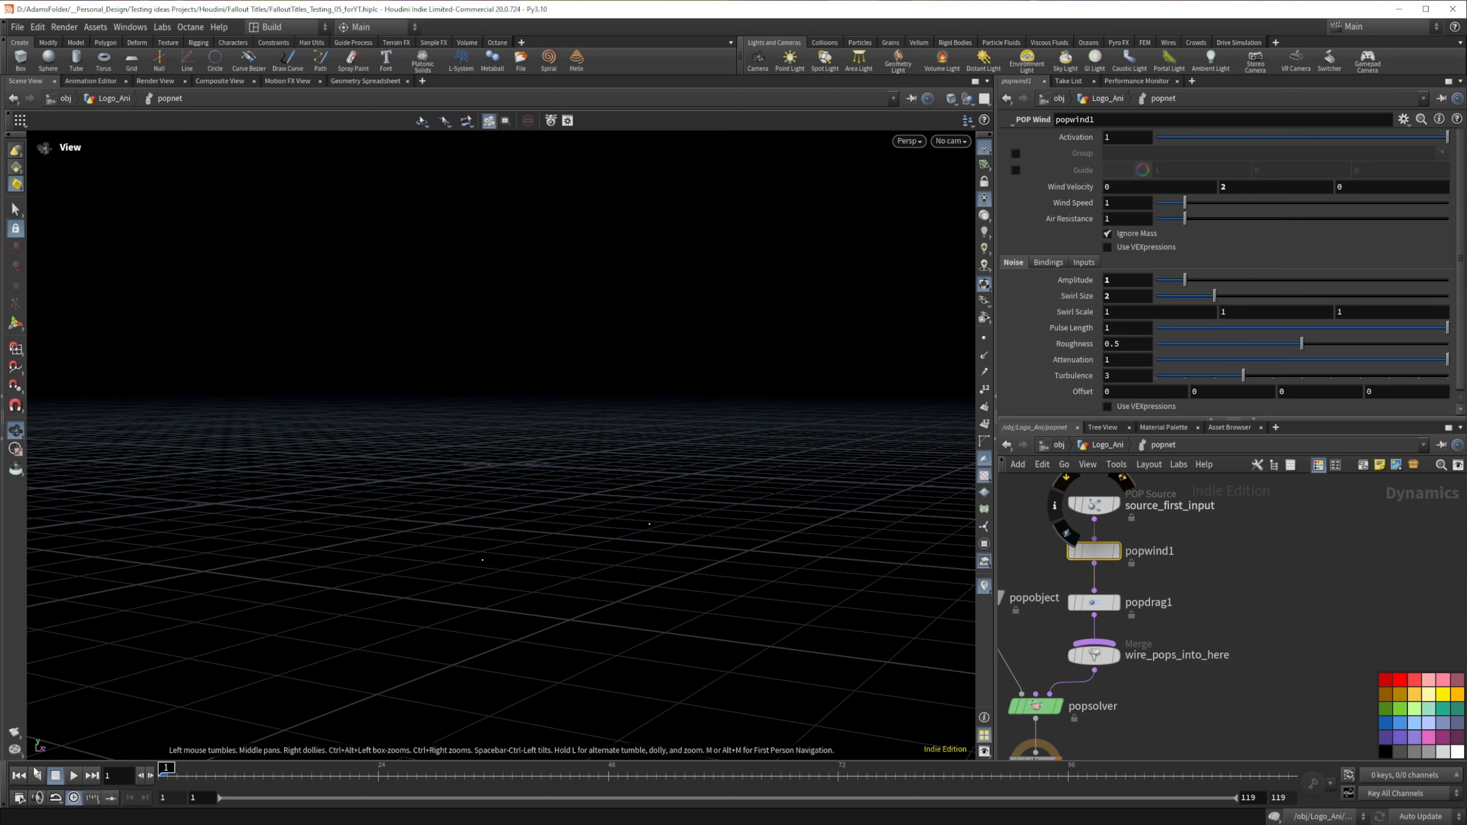
Step: Play the simulation from frame 1 and examine the particle drift with the reduced wind noise
{"action": "left_click", "coordinate": [73, 775]}
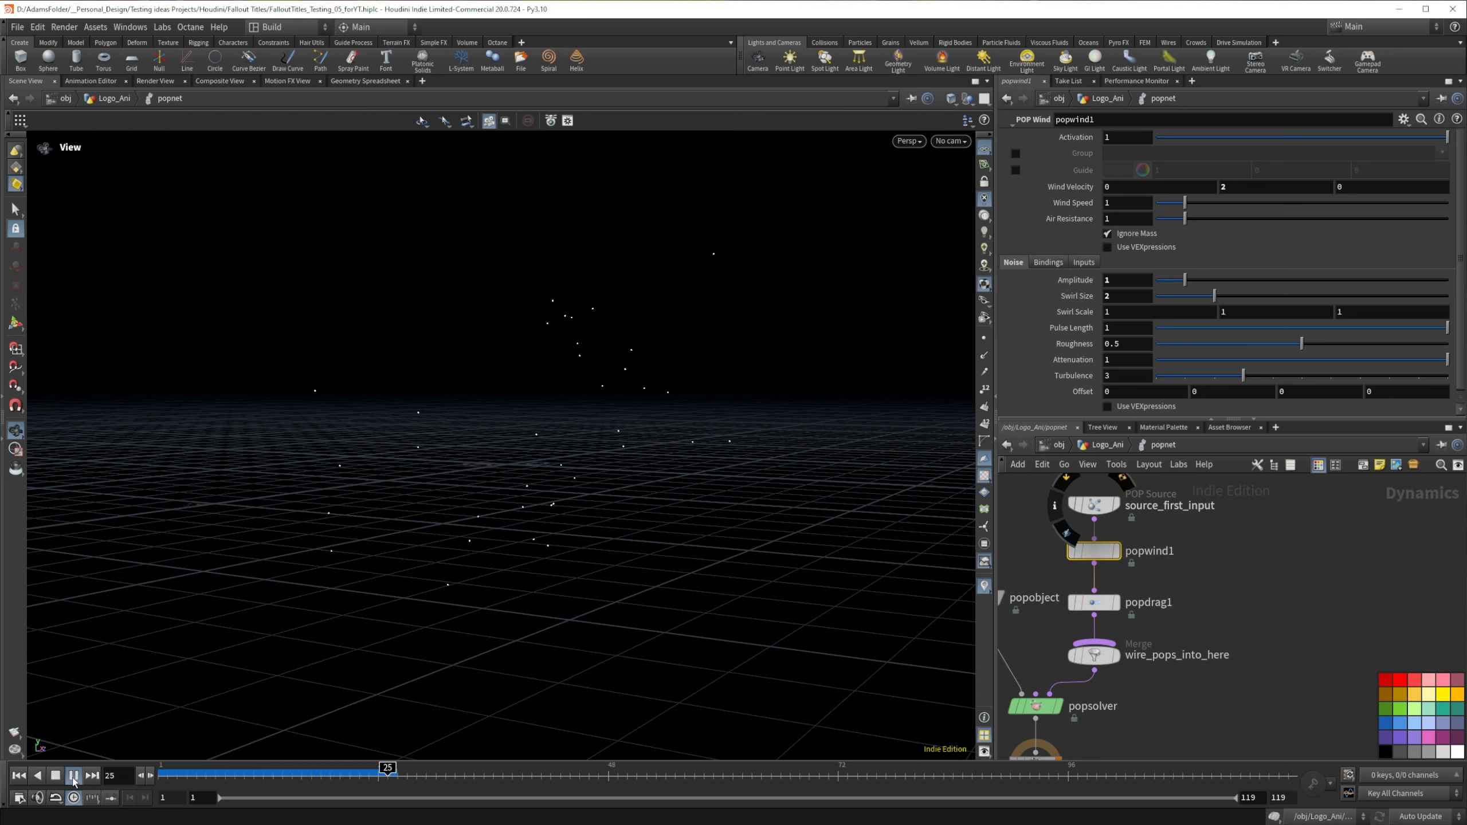
{"action": "left_click", "coordinate": [330, 772]}
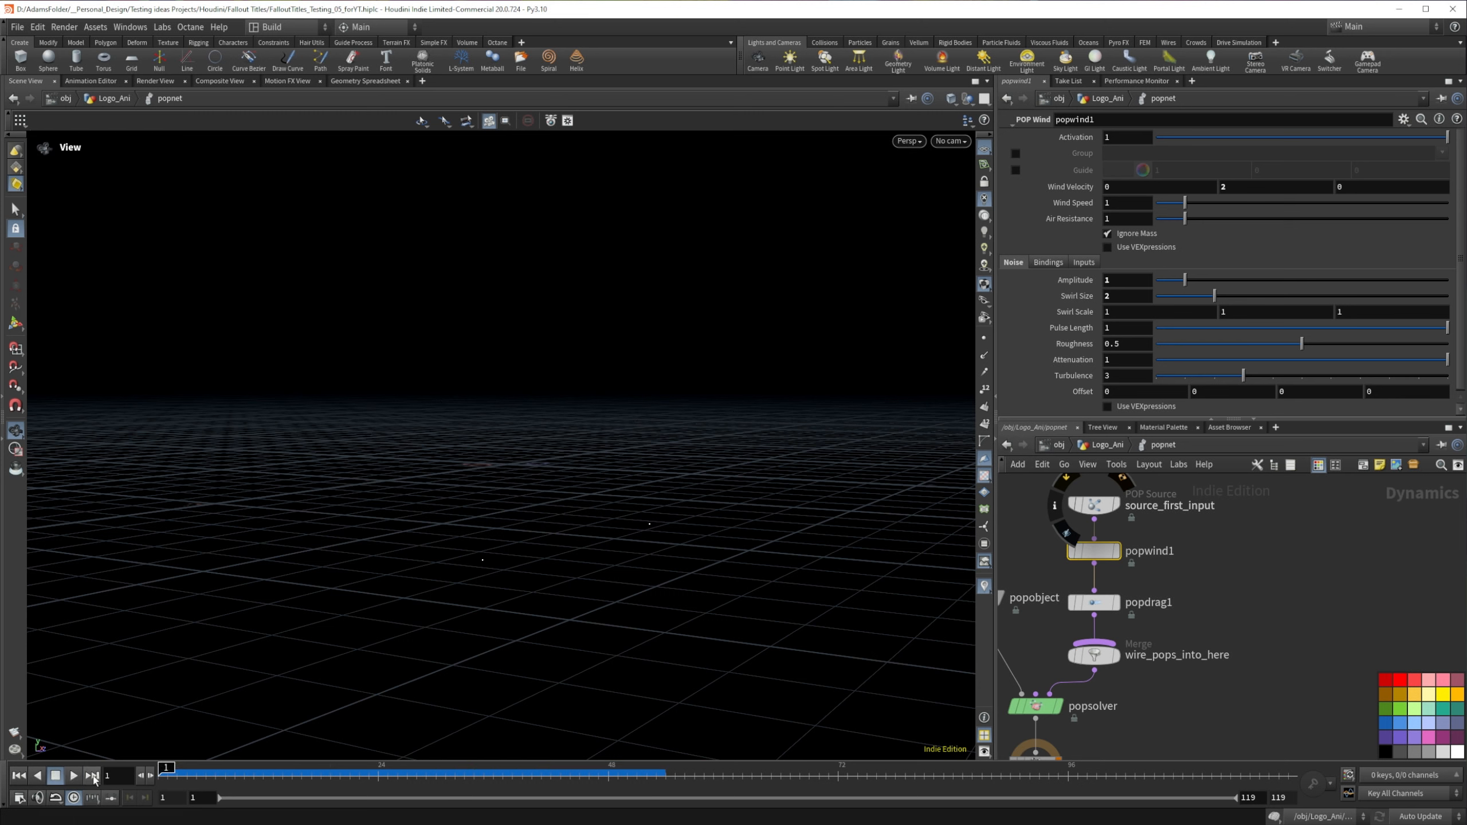
{"action": "left_click", "coordinate": [76, 778]}
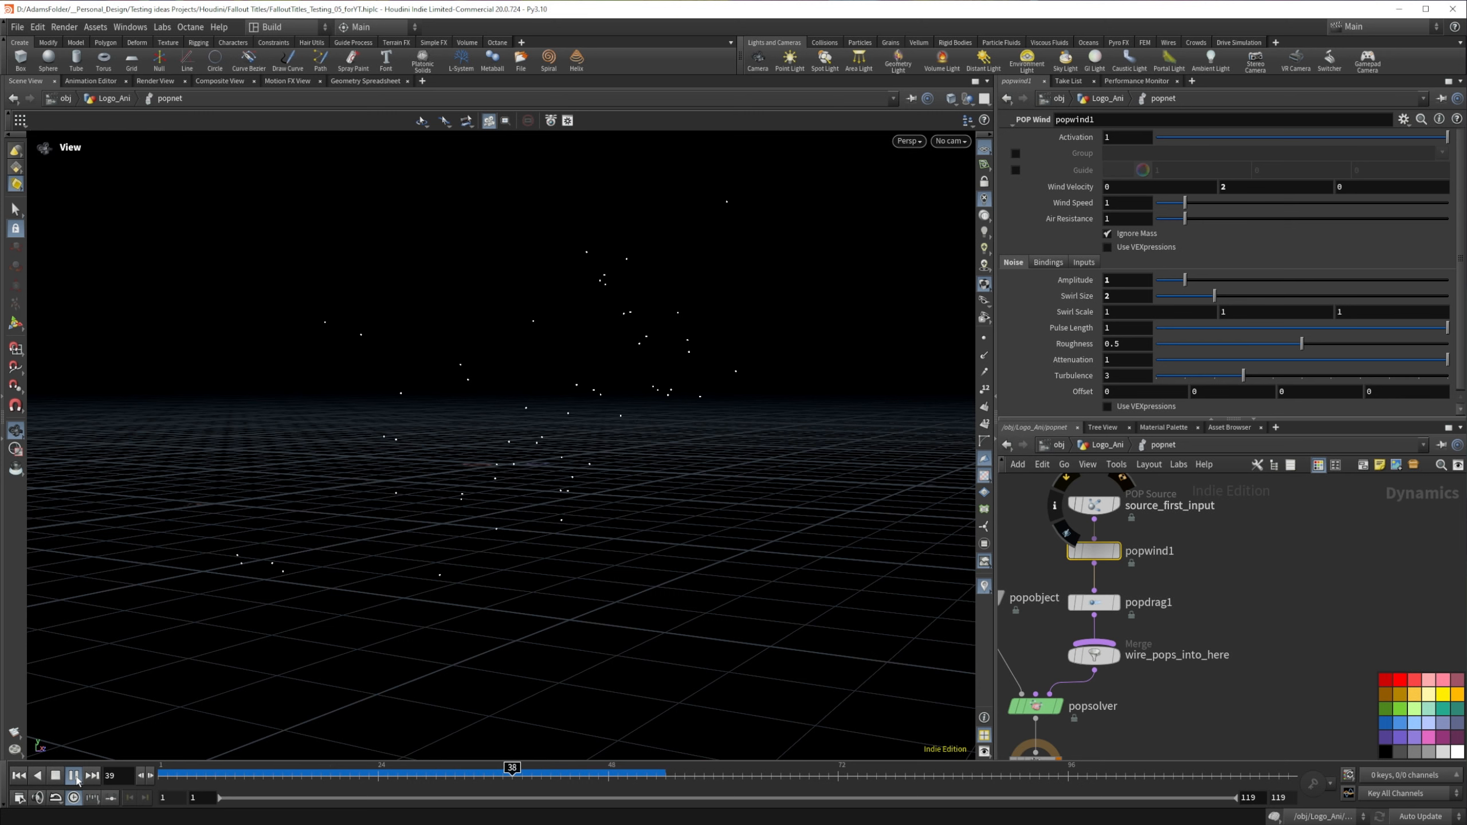
{"action": "left_click", "coordinate": [75, 777]}
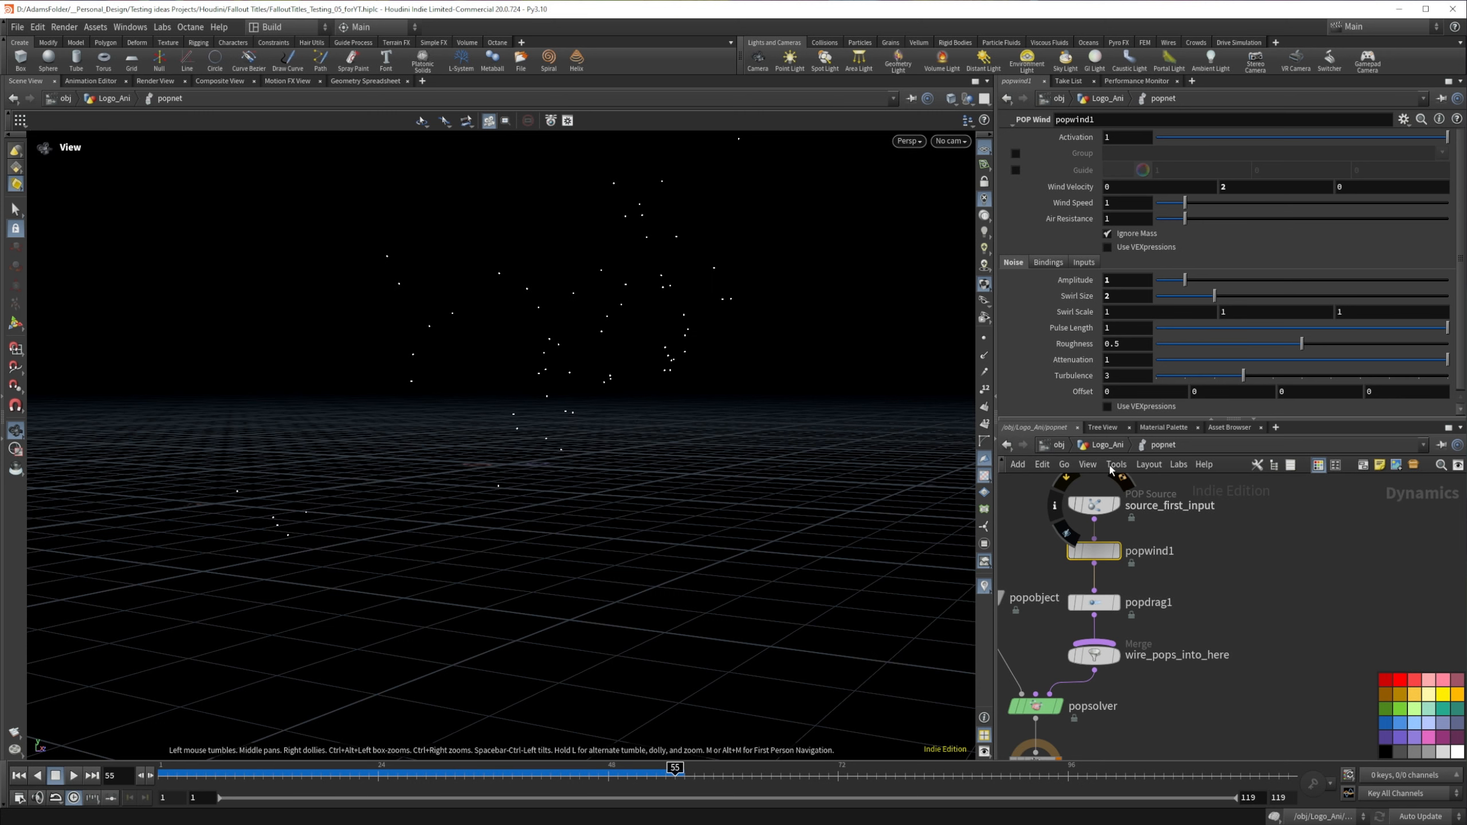
Step: Set the POP source's Z Velocity to 2 and its Z Variance to .5
{"action": "middle_click_drag", "start_coordinate": [1231, 526], "coordinate": [1247, 571]}
{"action": "left_click", "coordinate": [1103, 549]}
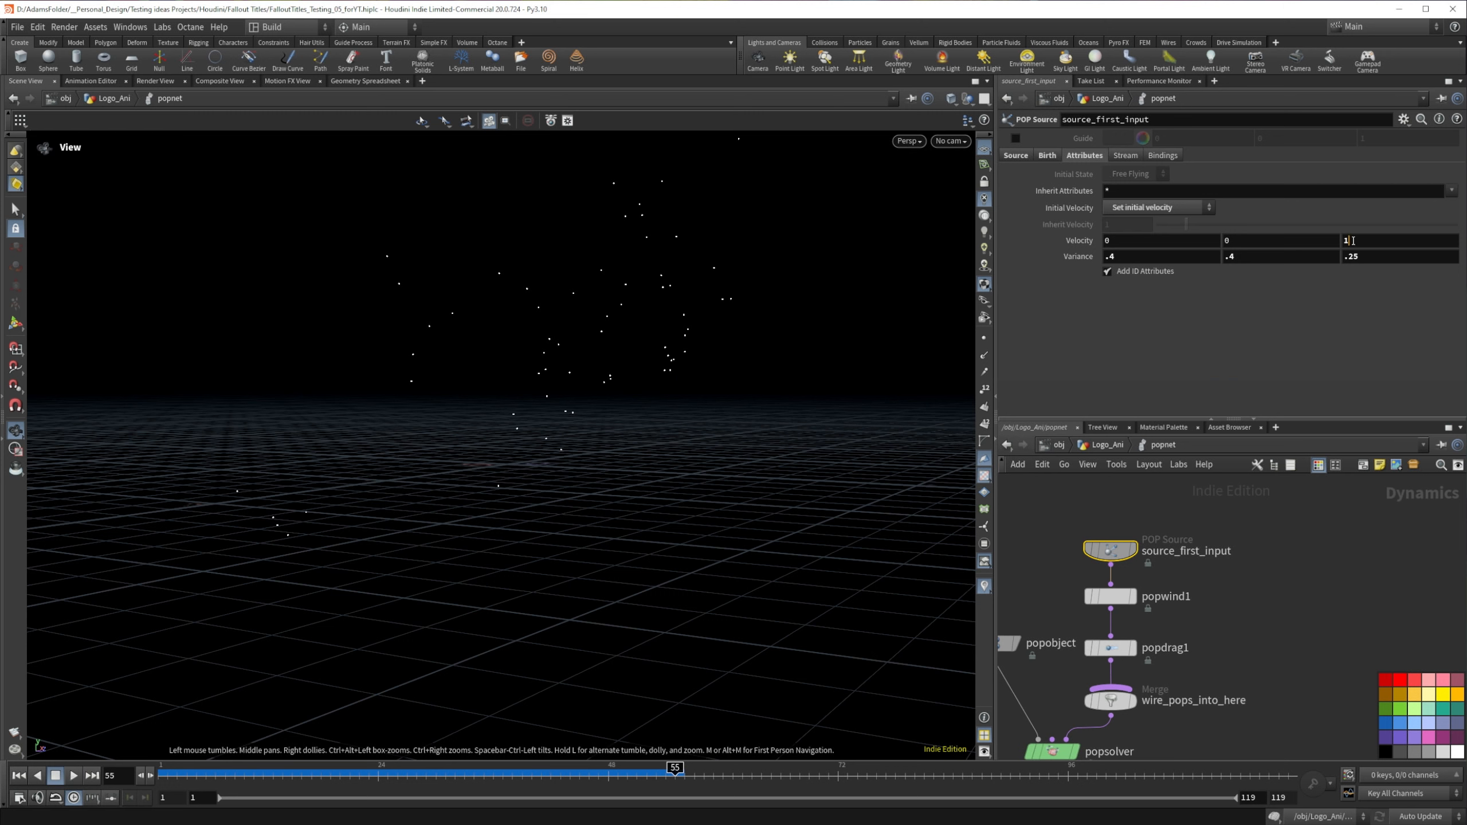
{"action": "key", "text": "BackSpace"}
{"action": "type", "text": "2"}
{"action": "key", "text": "Return"}
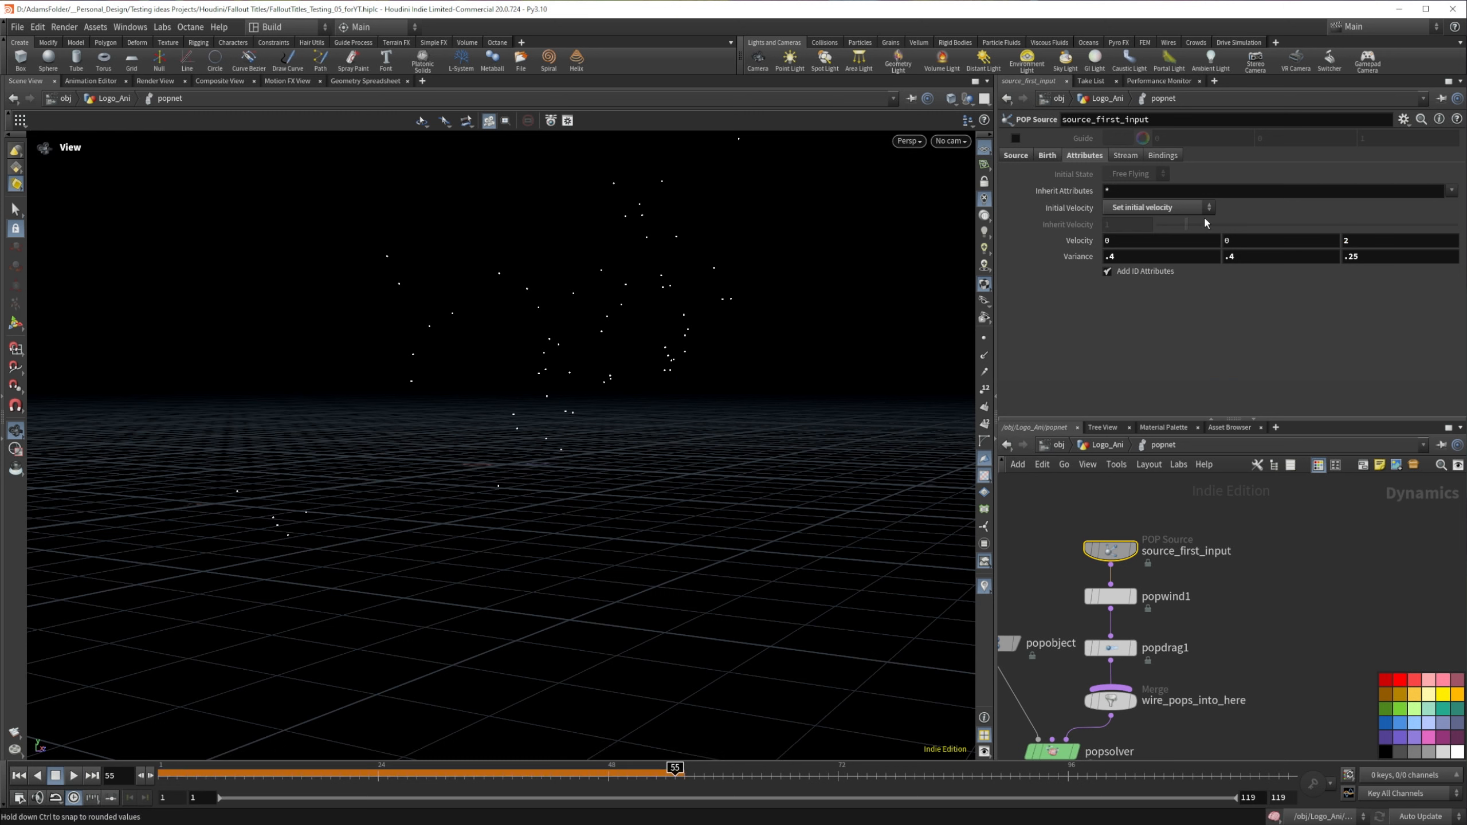
{"action": "left_click", "coordinate": [1373, 255]}
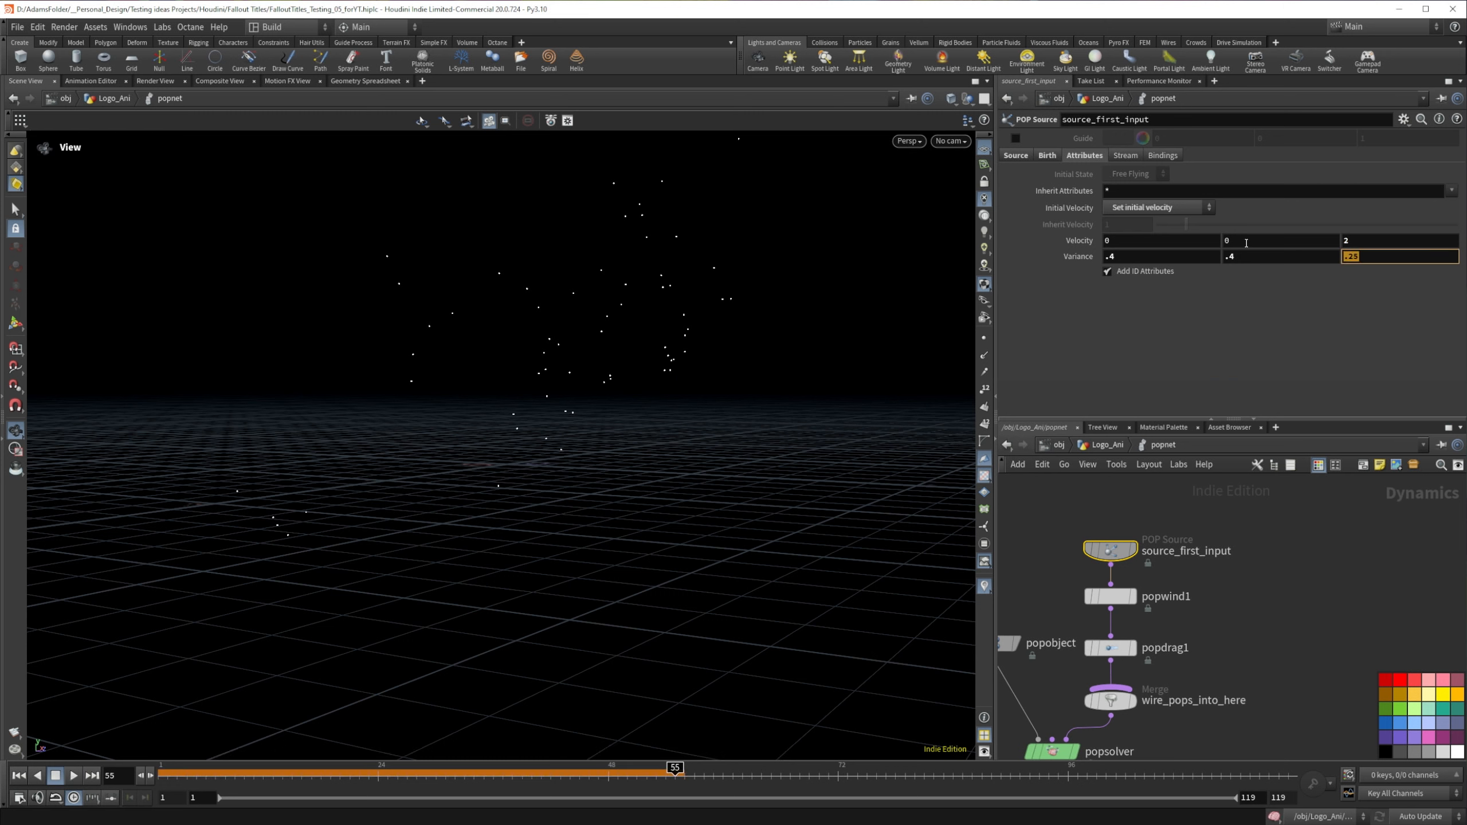
{"action": "type", "text": ".5"}
{"action": "key", "text": "Return"}
Step: Set the POP Drag's Air Resistance to 3
{"action": "left_click", "coordinate": [1110, 647]}
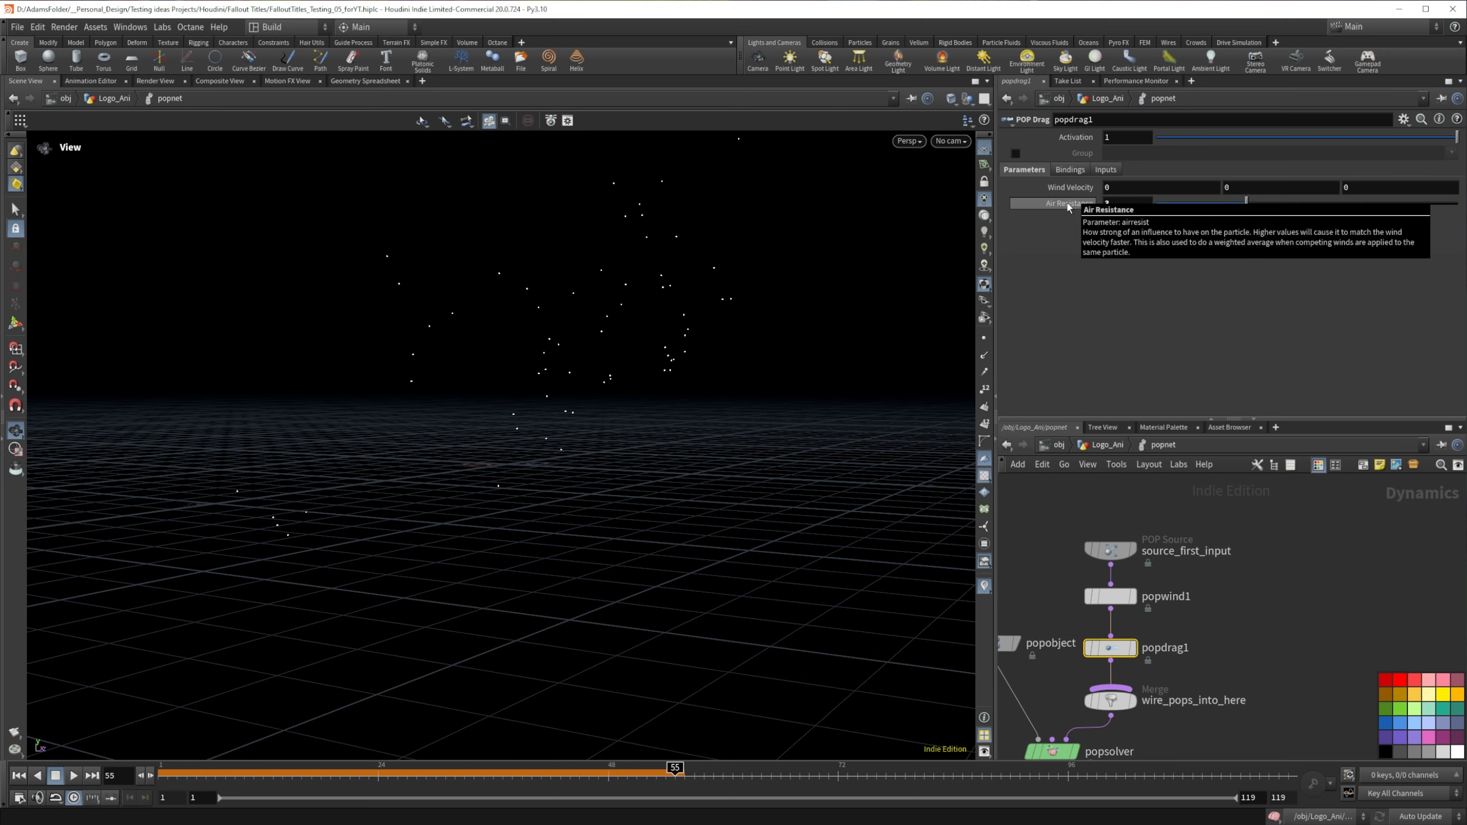
{"action": "type", "text": "3"}
{"action": "key", "text": "Return"}
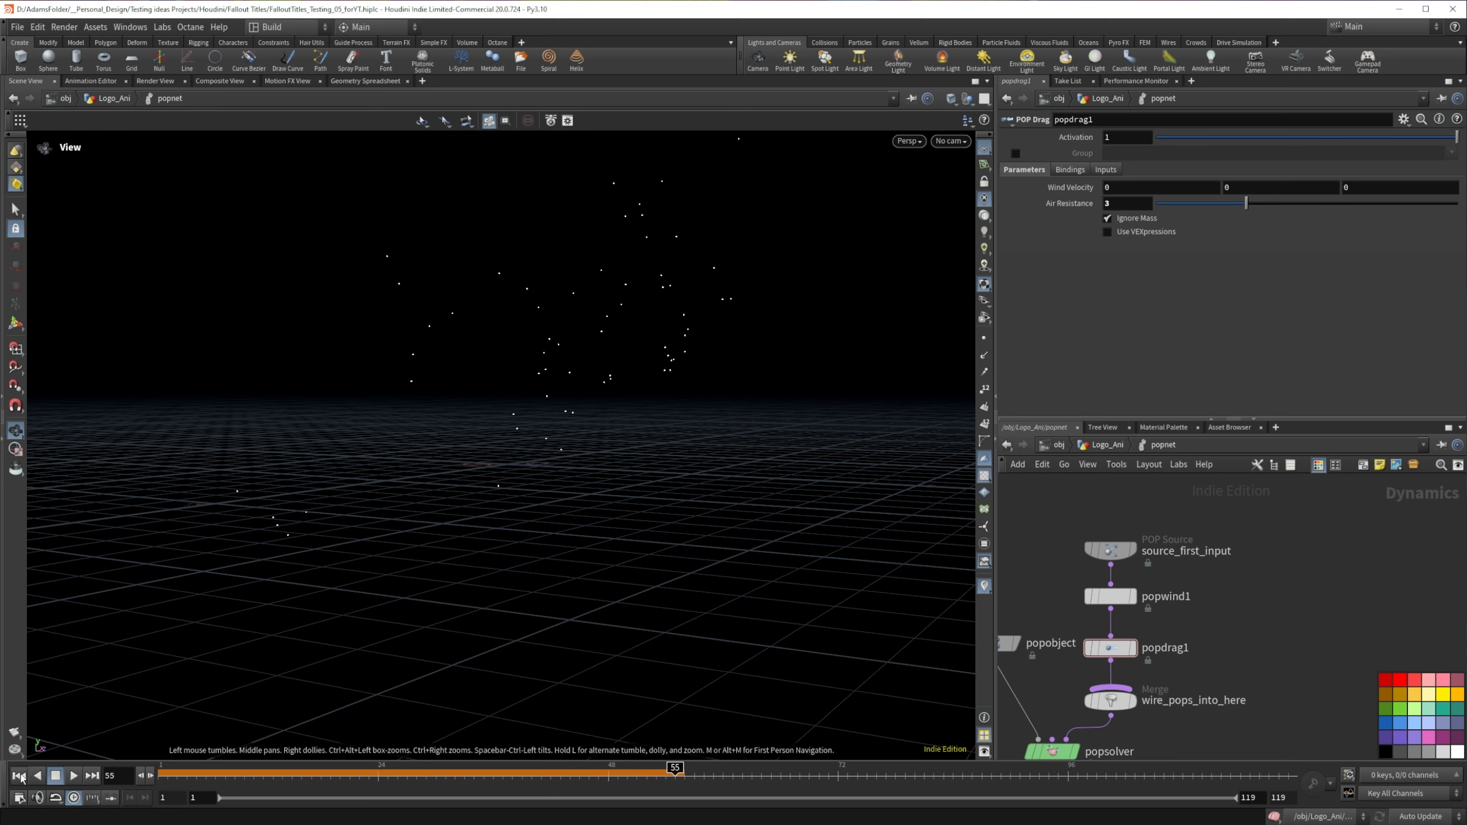
Step: Replay the simulation from frame 1 and examine how the particles slow down under the stronger drag
{"action": "left_click", "coordinate": [20, 777]}
{"action": "left_click", "coordinate": [74, 776]}
{"action": "left_click", "coordinate": [72, 777]}
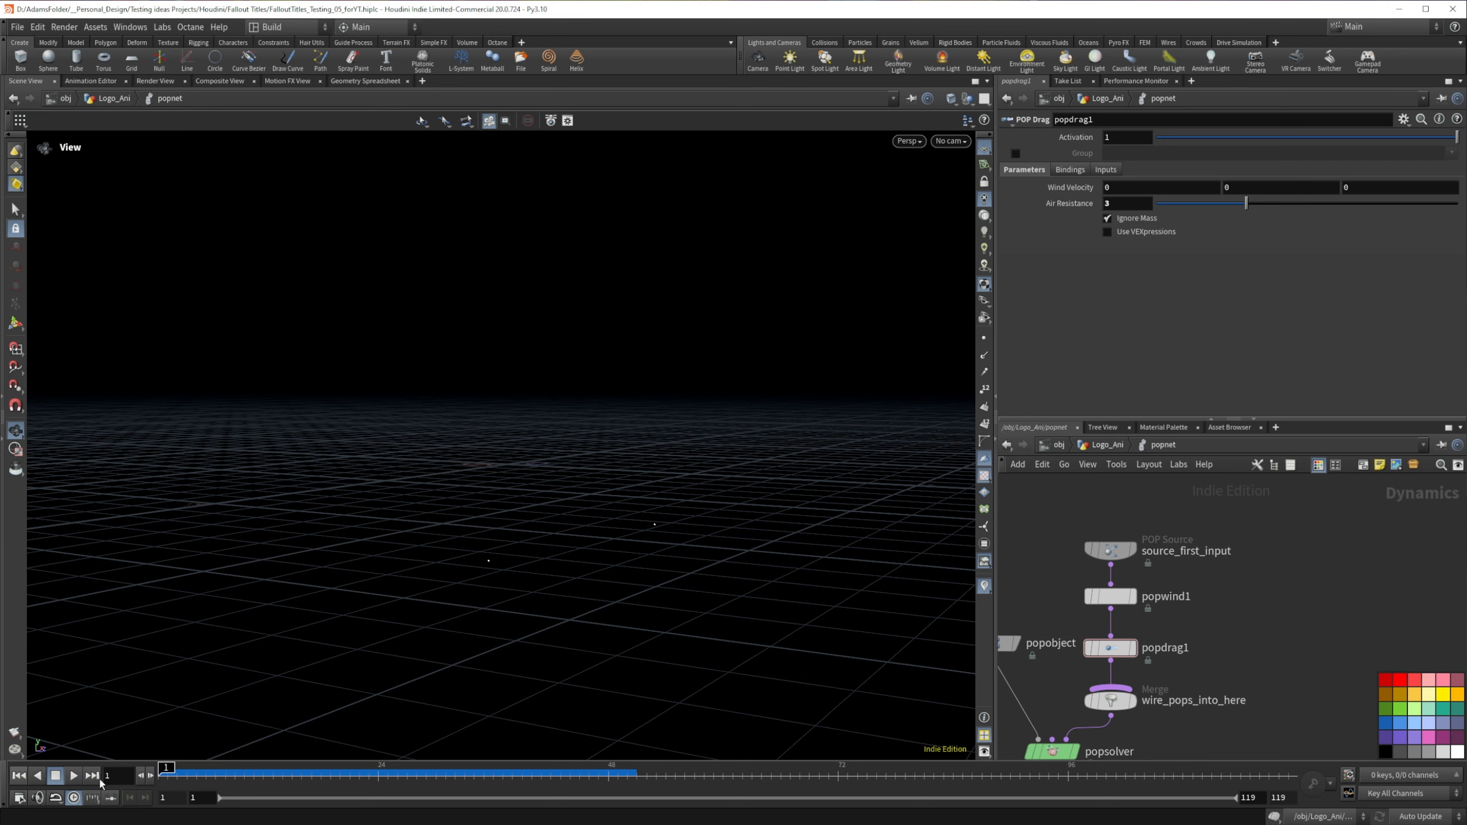
{"action": "left_click", "coordinate": [68, 780]}
{"action": "left_click", "coordinate": [71, 779]}
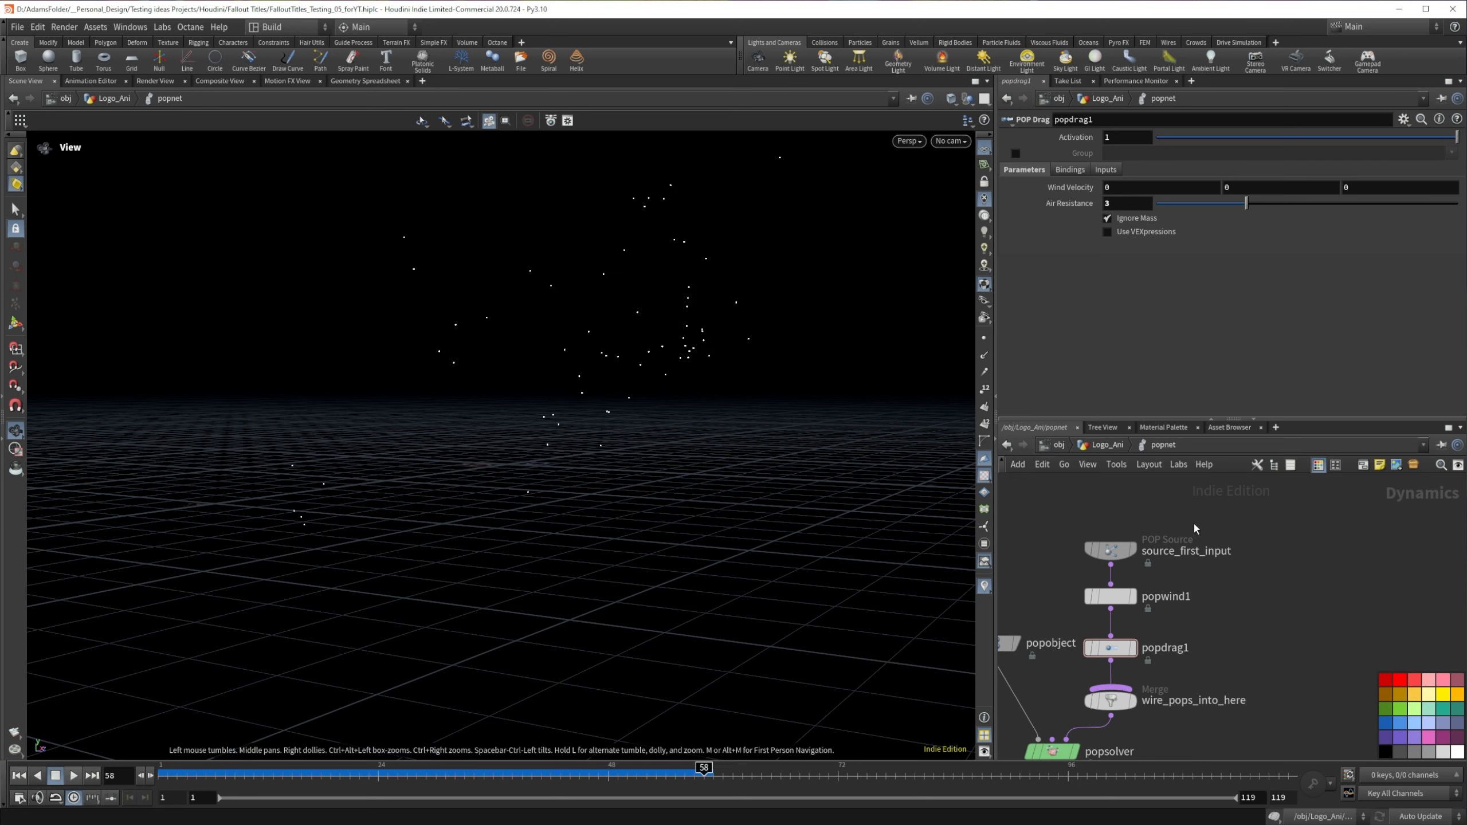
Step: Set the POP source's X and Y velocity Variance to 1 and its Z Velocity to 1
{"action": "left_click", "coordinate": [1110, 549]}
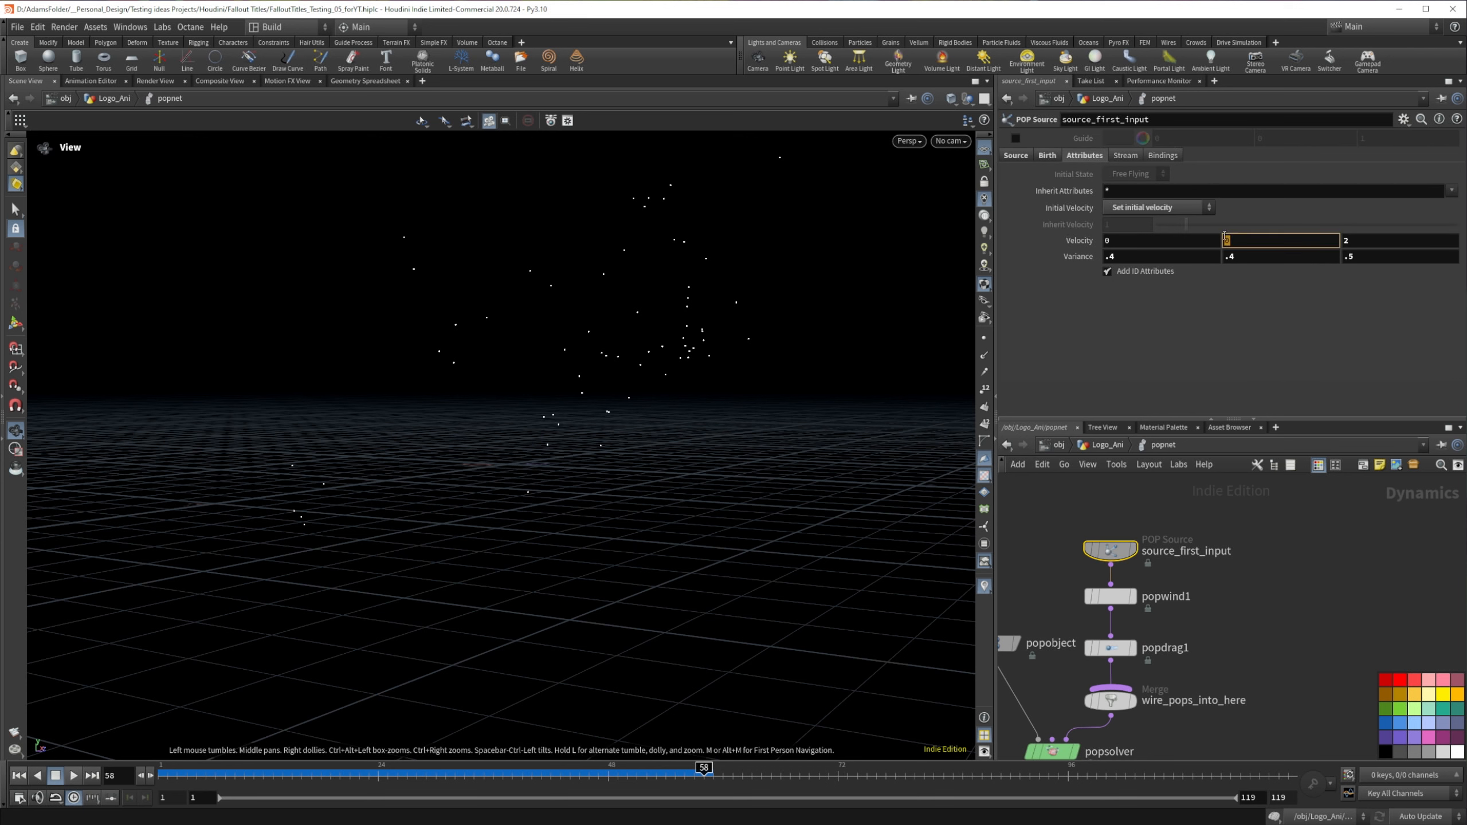
{"action": "left_click", "coordinate": [1254, 254]}
{"action": "key", "text": "shift+Tab"}
{"action": "type", "text": "1"}
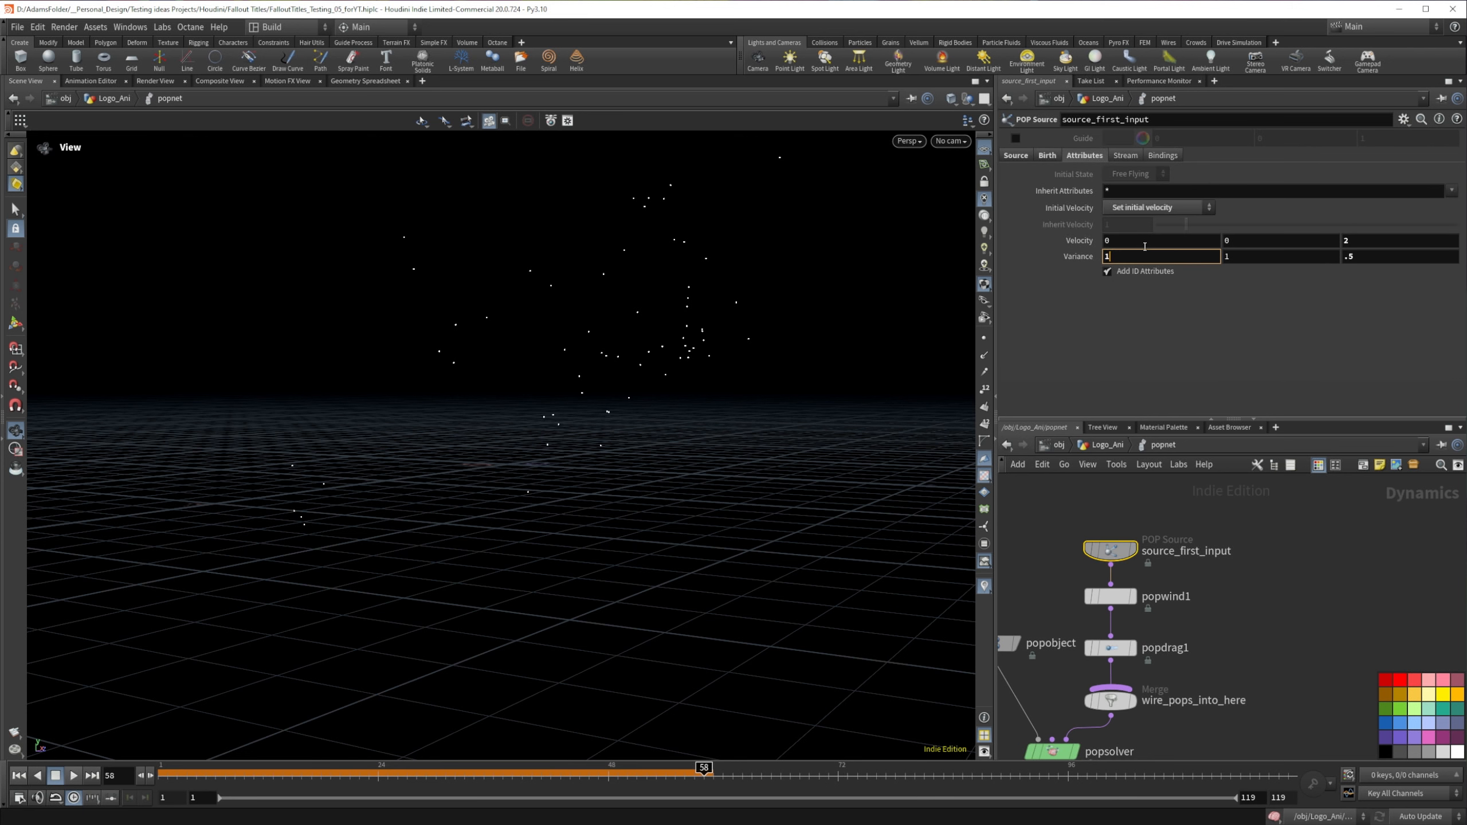
{"action": "key", "text": "Return"}
{"action": "left_click", "coordinate": [1364, 243]}
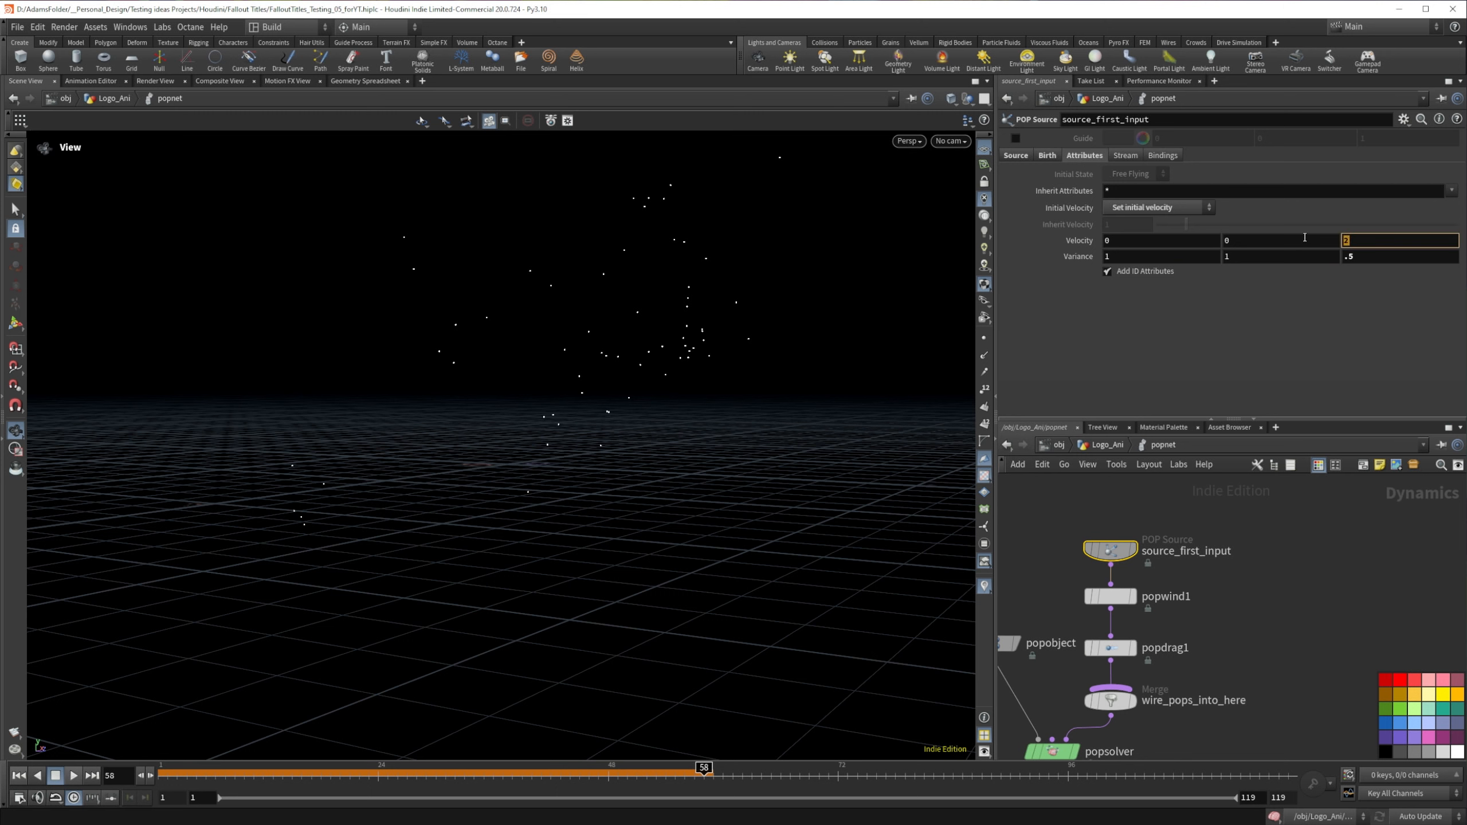
{"action": "type", "text": "1"}
{"action": "key", "text": "Return"}
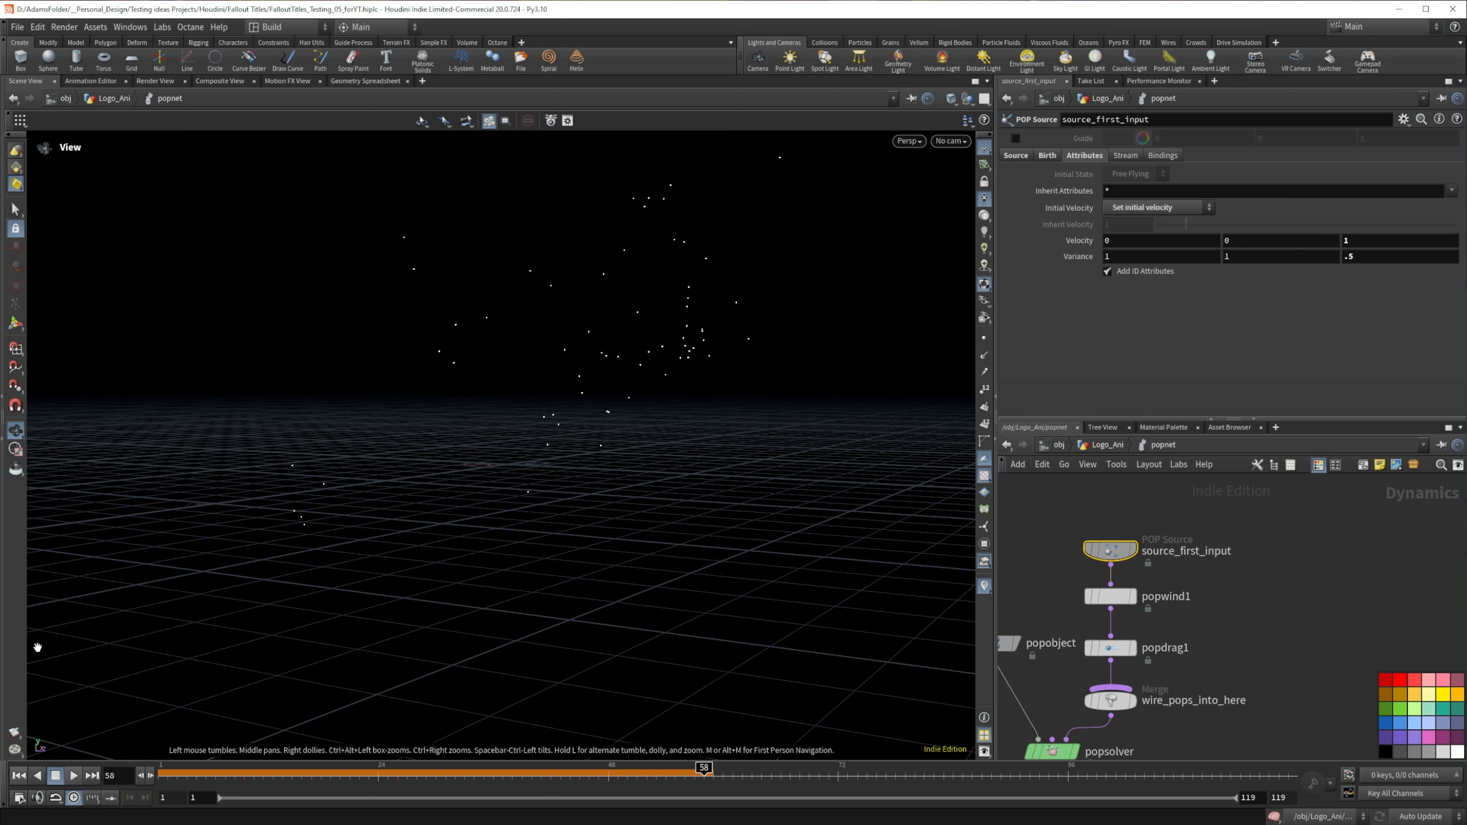
Step: Replay the simulation several times from the start and examine the spread of the emitted particles
{"action": "left_click", "coordinate": [20, 775]}
{"action": "left_click", "coordinate": [73, 776]}
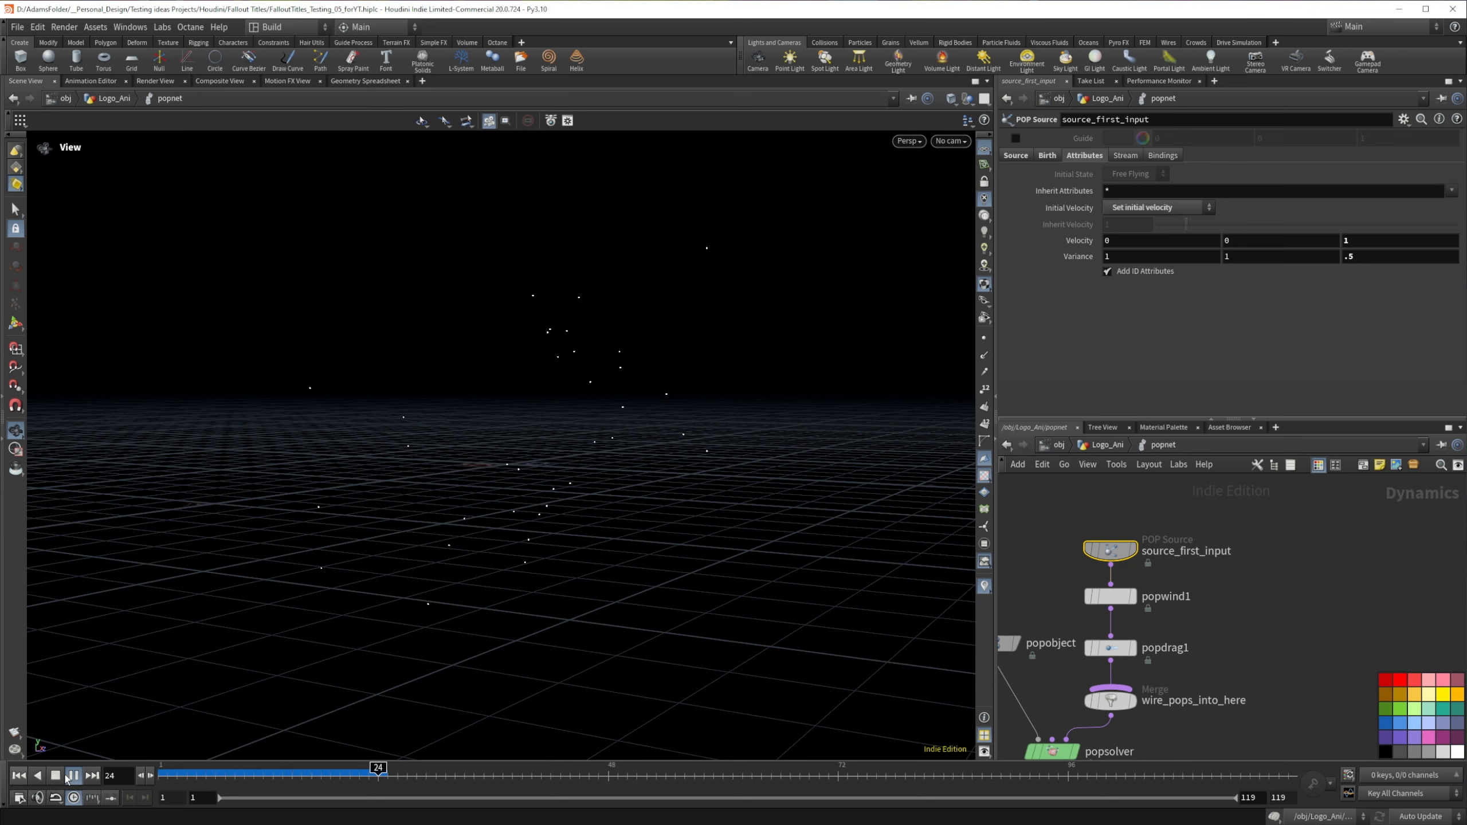
{"action": "left_click", "coordinate": [162, 773]}
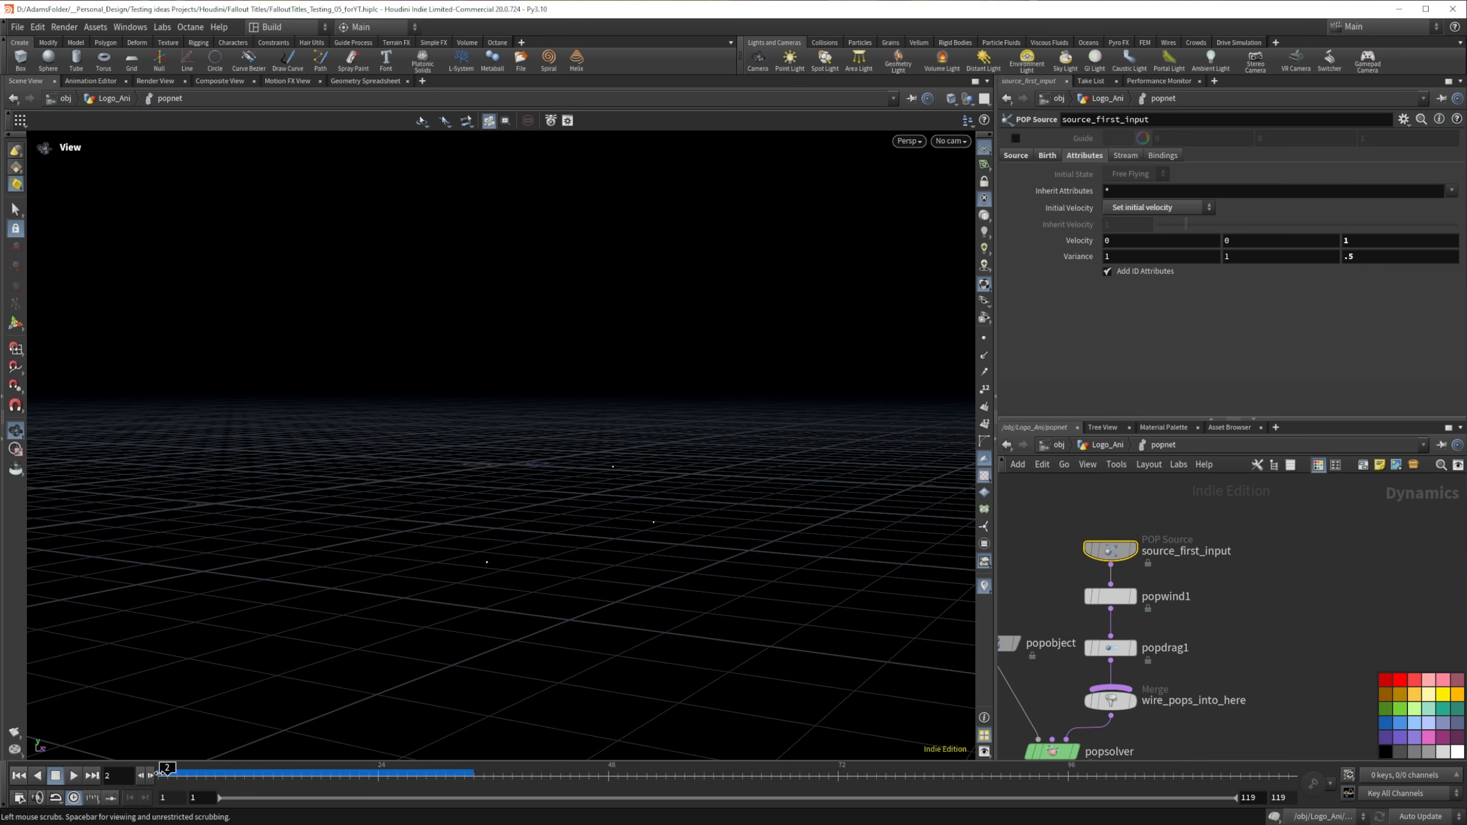
{"action": "left_click", "coordinate": [80, 778]}
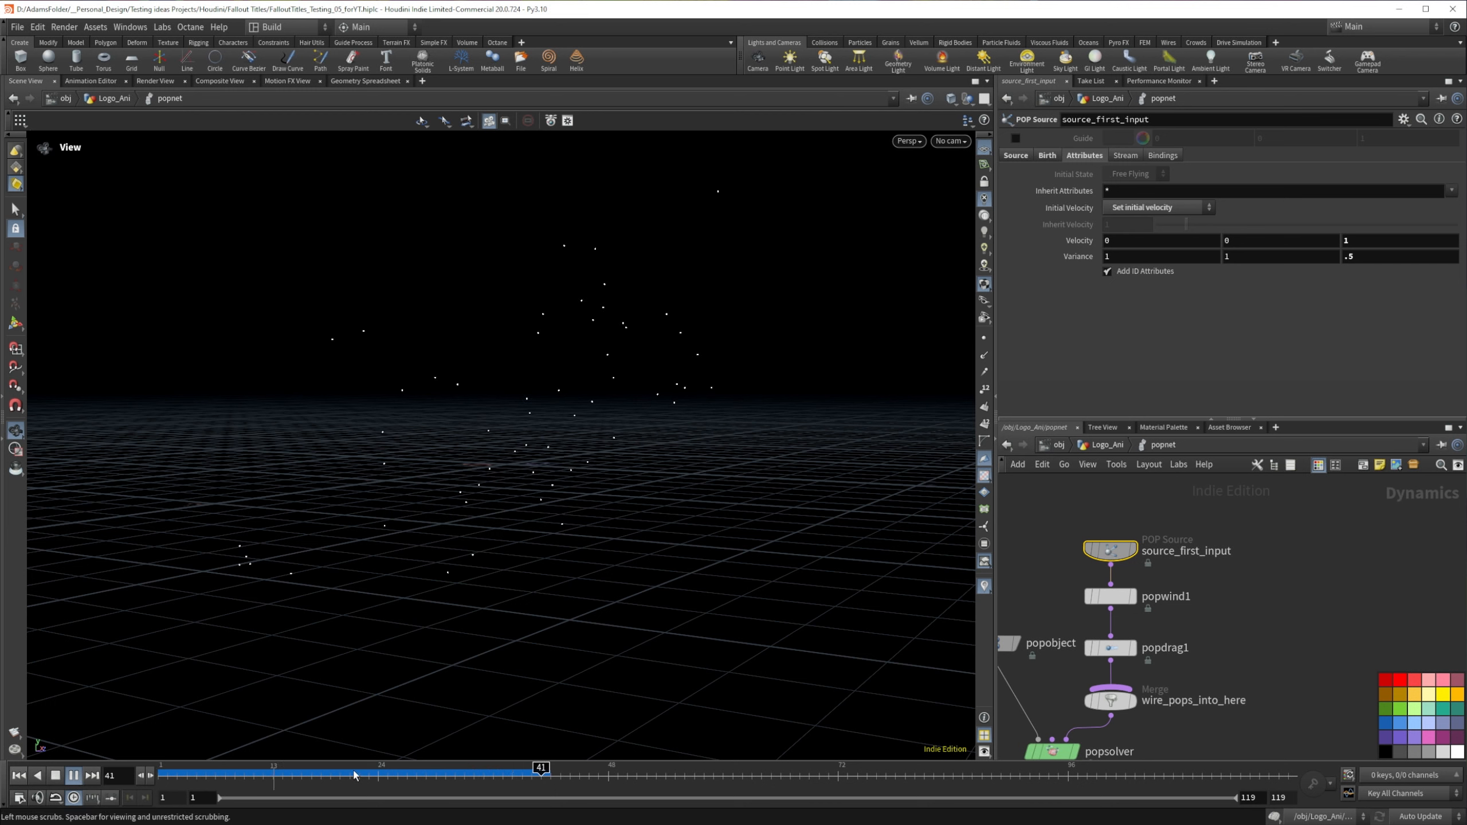
{"action": "left_click", "coordinate": [162, 773]}
{"action": "left_click", "coordinate": [75, 775]}
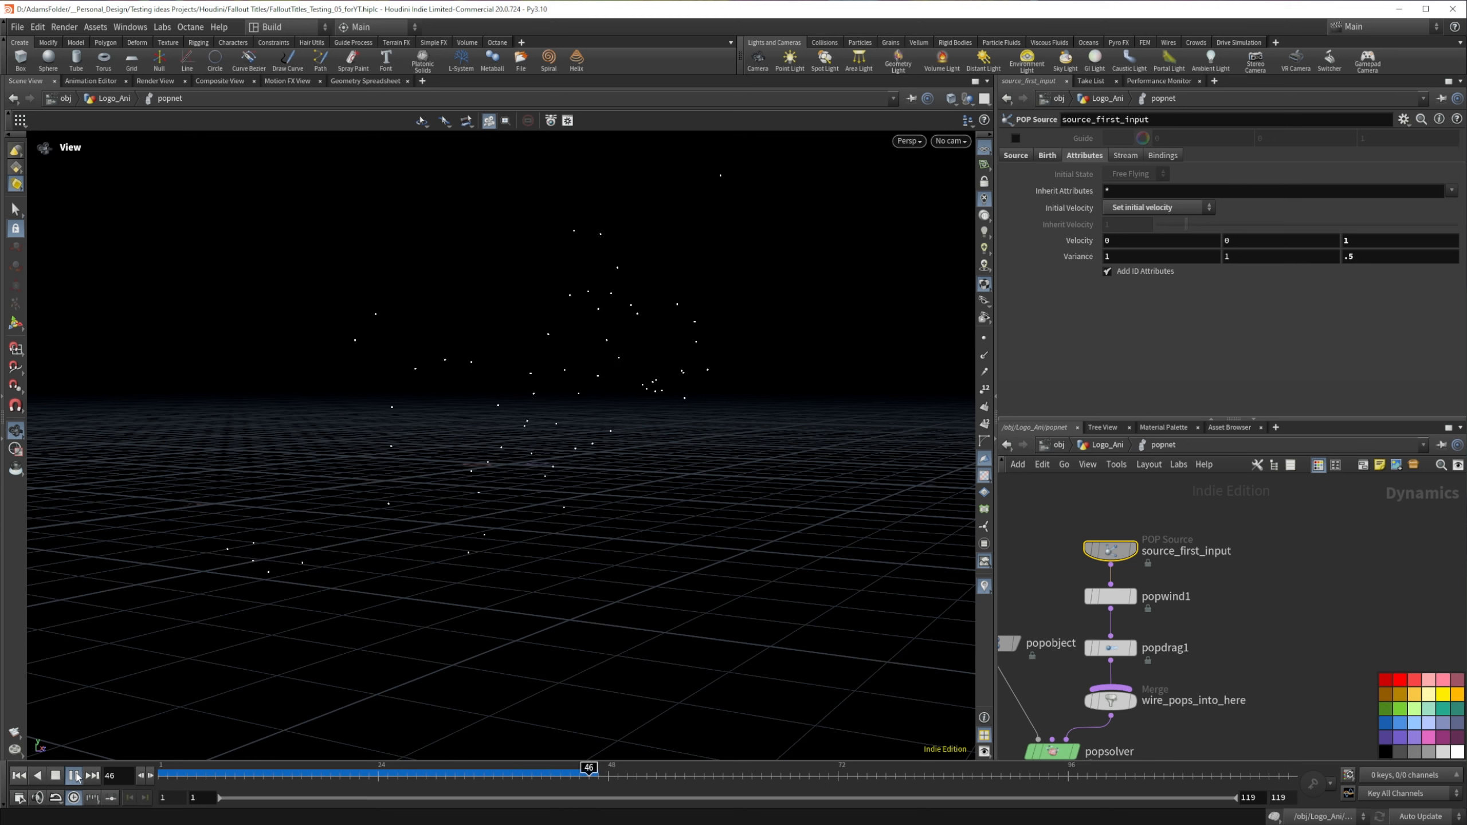
{"action": "left_click", "coordinate": [75, 775]}
Step: Rewind to frame 1 and go back up to the Logo_Ani geometry network
{"action": "left_click", "coordinate": [19, 776]}
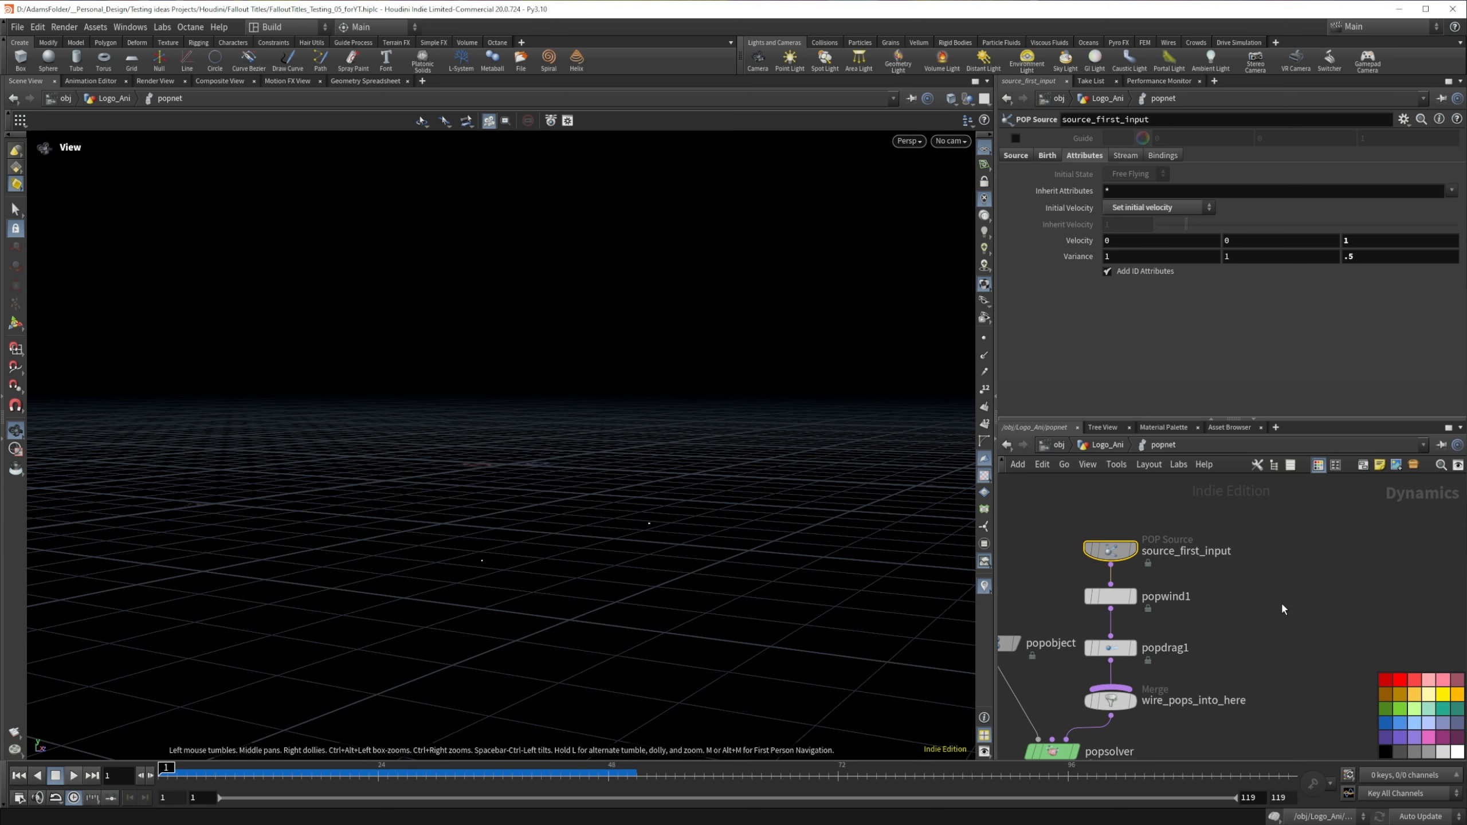
{"action": "middle_click_drag", "start_coordinate": [1282, 604], "coordinate": [1337, 511]}
{"action": "left_click", "coordinate": [1114, 446]}
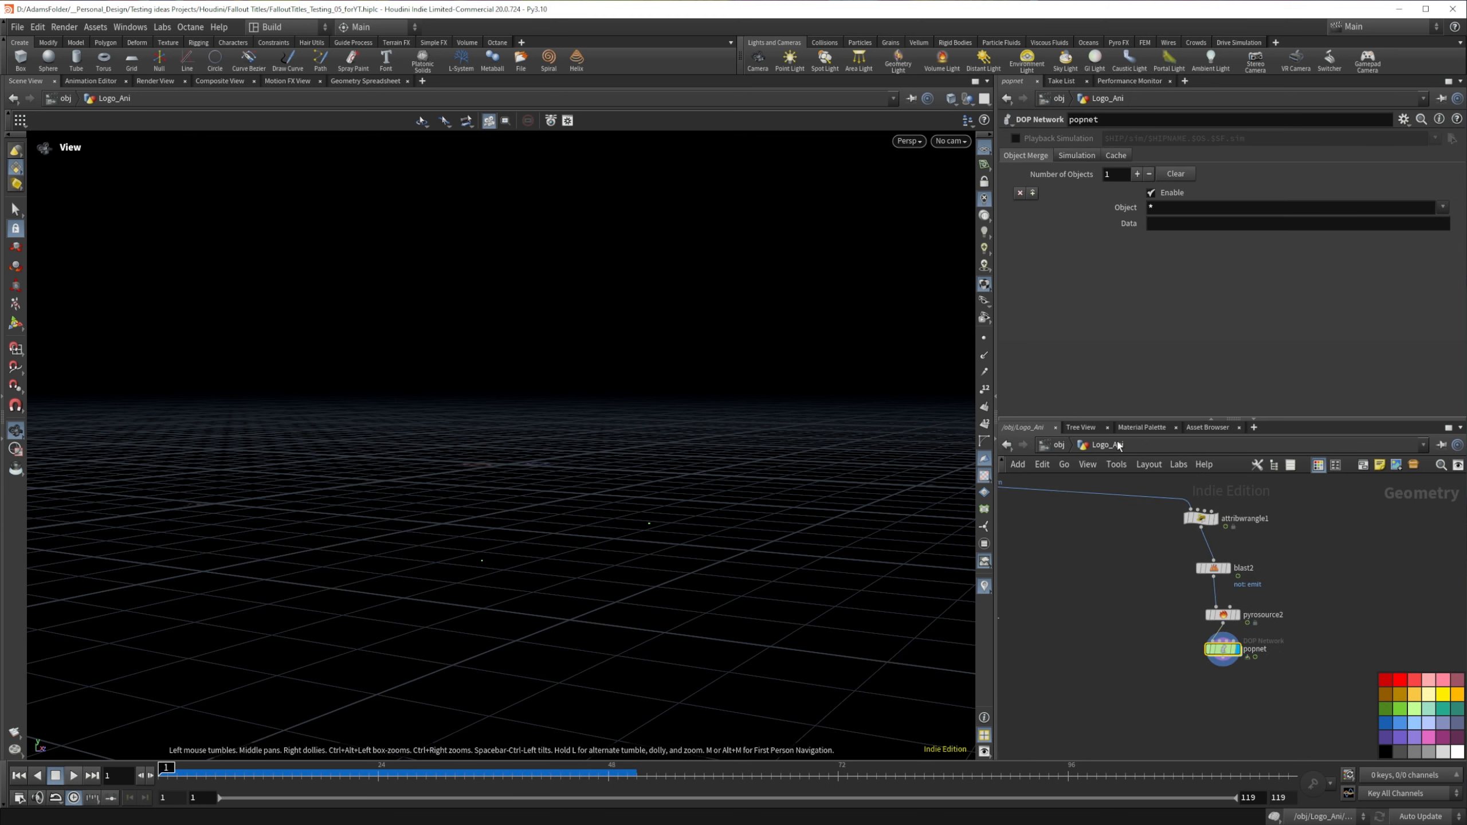
Step: Examine the popnet's simulation data in the Geometry Spreadsheet, expanding popobject and going through its Basic, Options and RelInAffectors records
{"action": "left_click_drag", "start_coordinate": [1216, 654], "coordinate": [1212, 660]}
{"action": "left_click", "coordinate": [1189, 676]}
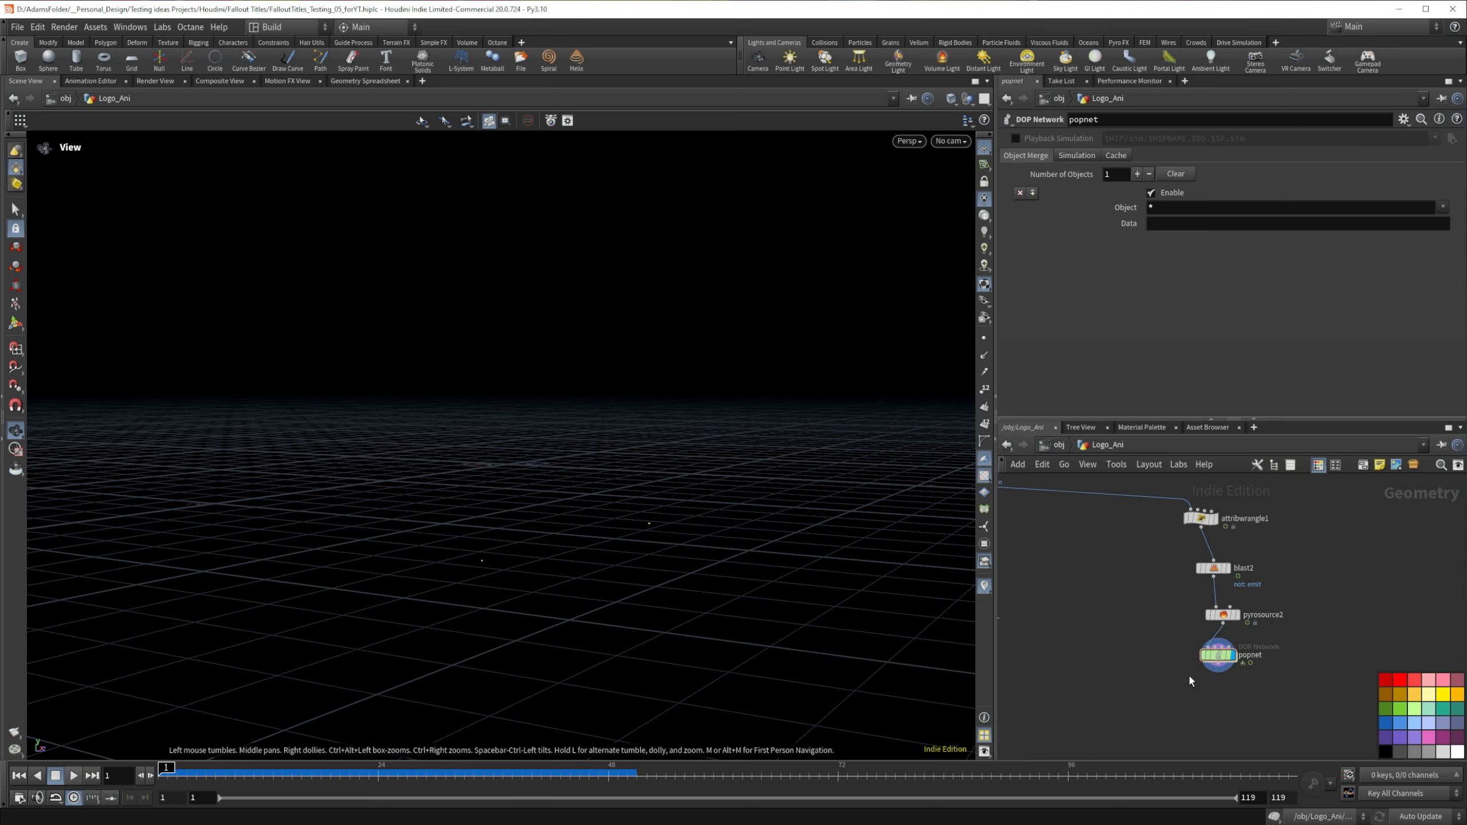
{"action": "left_click", "coordinate": [1219, 658]}
{"action": "mouse_move", "coordinate": [1227, 662]}
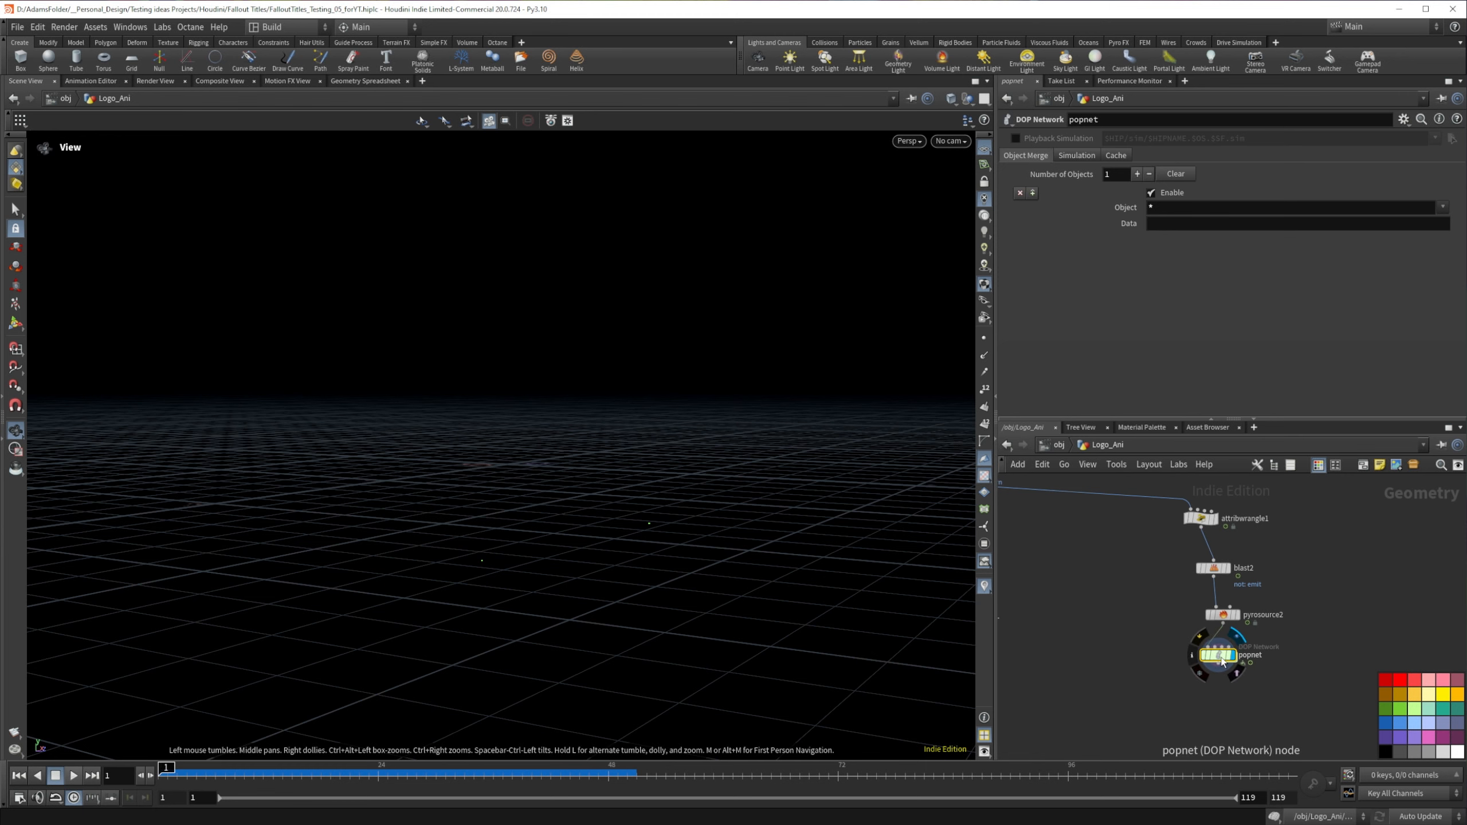
{"action": "left_click", "coordinate": [362, 81]}
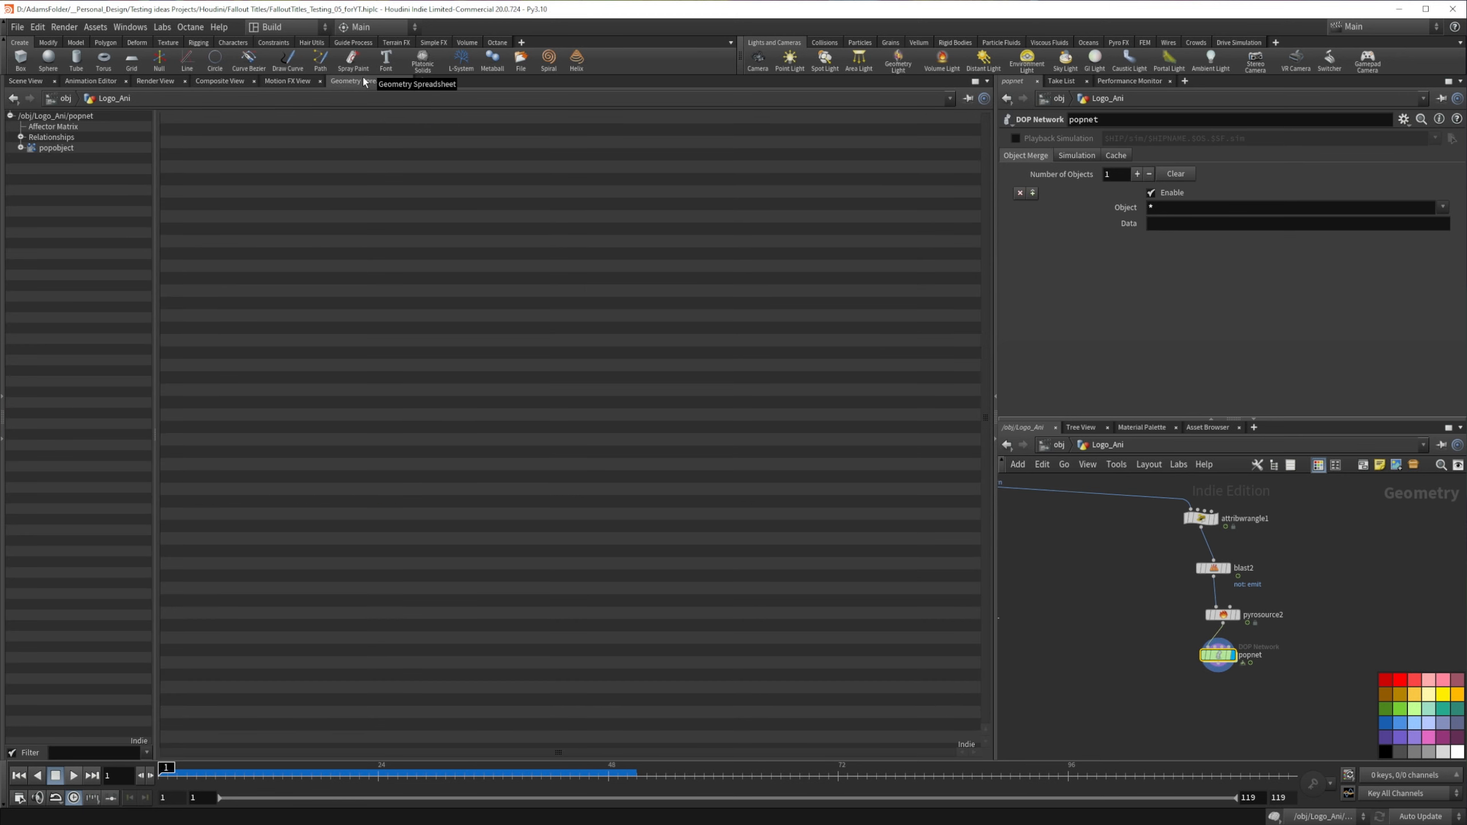
{"action": "left_click", "coordinate": [58, 148]}
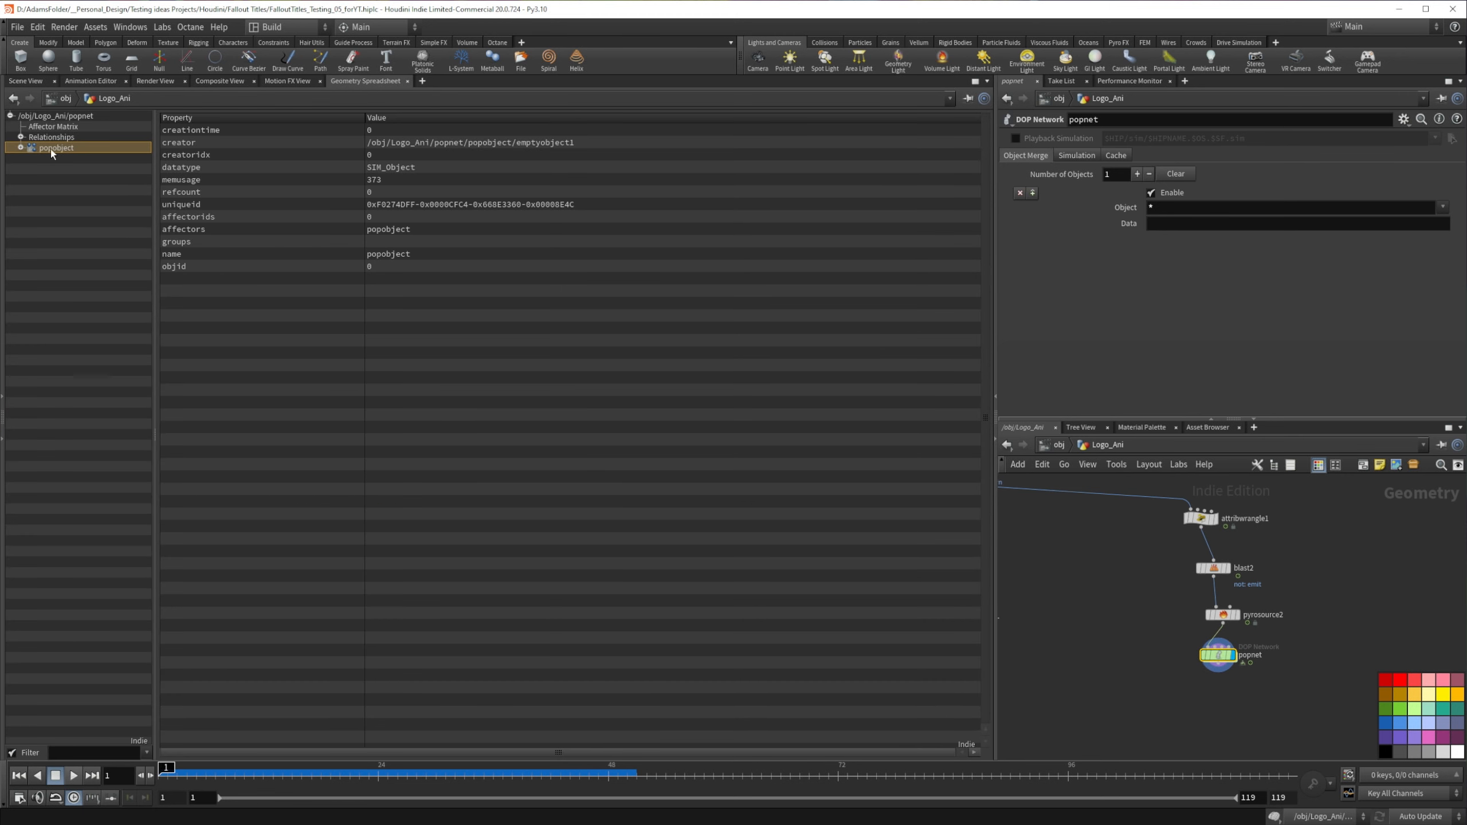
{"action": "left_click", "coordinate": [21, 148]}
{"action": "left_click", "coordinate": [51, 159]}
{"action": "left_click", "coordinate": [53, 170]}
{"action": "left_click", "coordinate": [56, 181]}
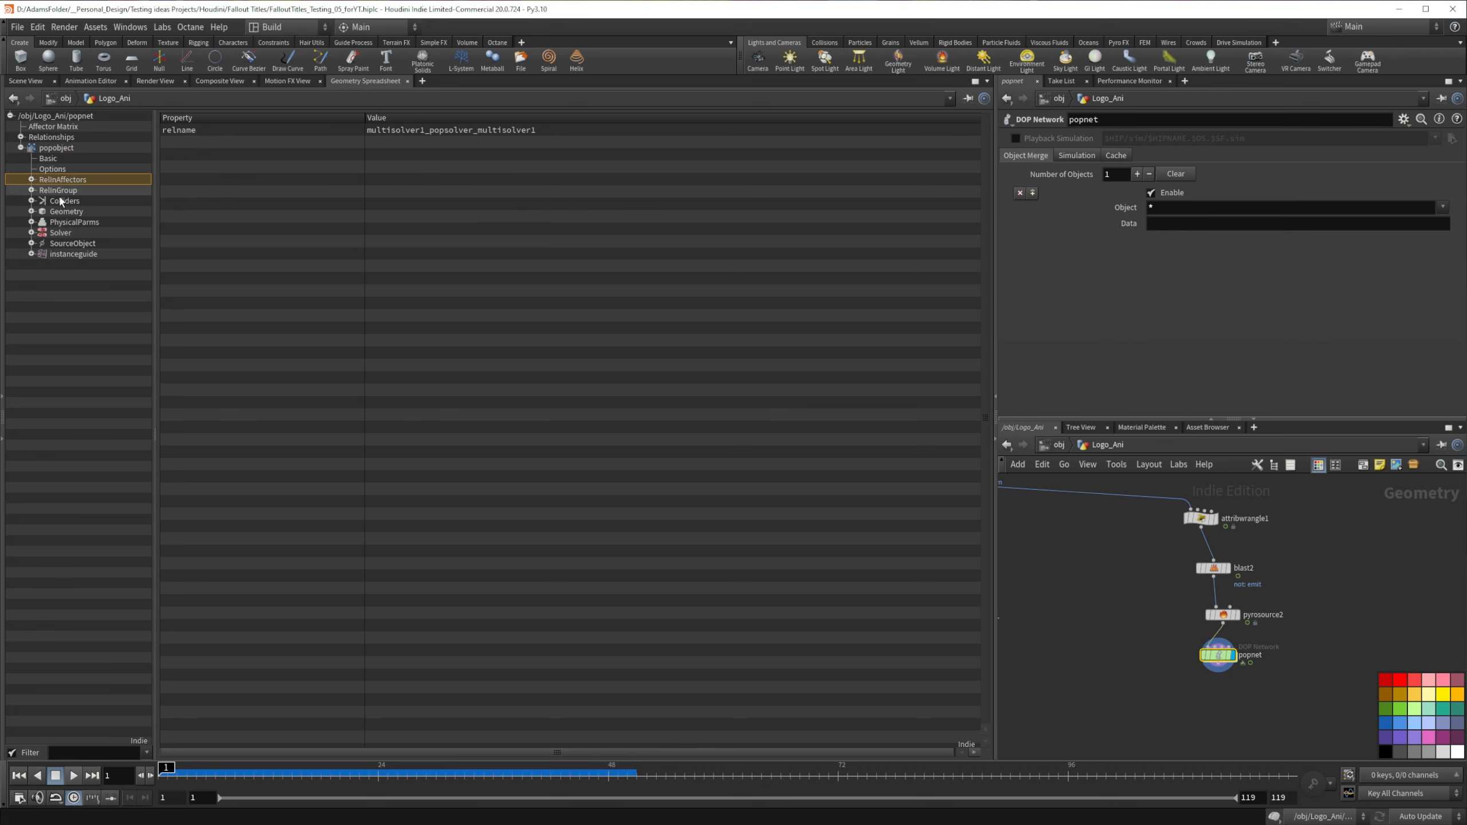
Step: Add a Null node directly below popnet, wired to its output
{"action": "key", "text": "Tab"}
{"action": "type", "text": "null"}
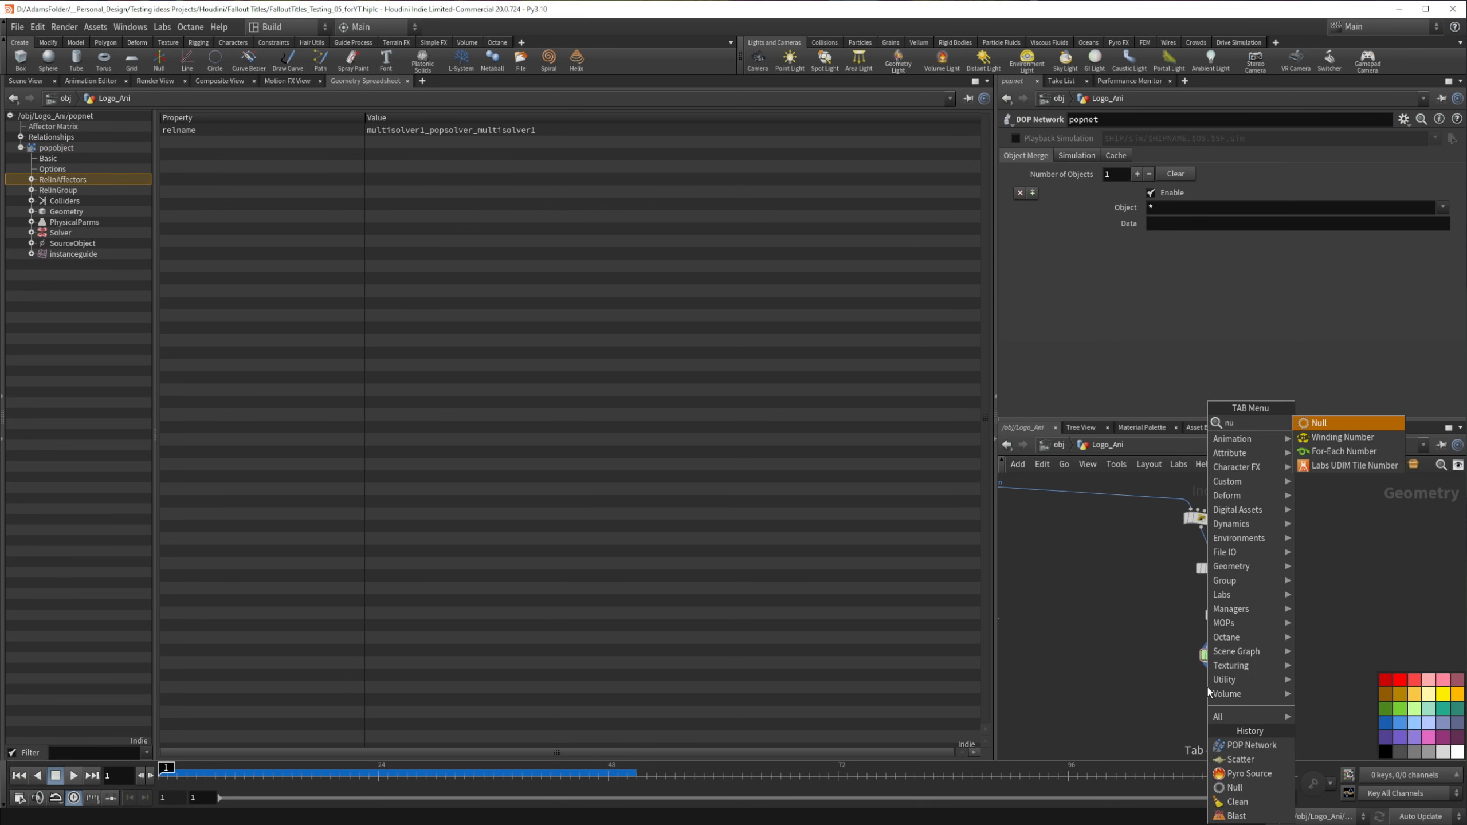
{"action": "key", "text": "Return"}
{"action": "left_click", "coordinate": [1220, 707]}
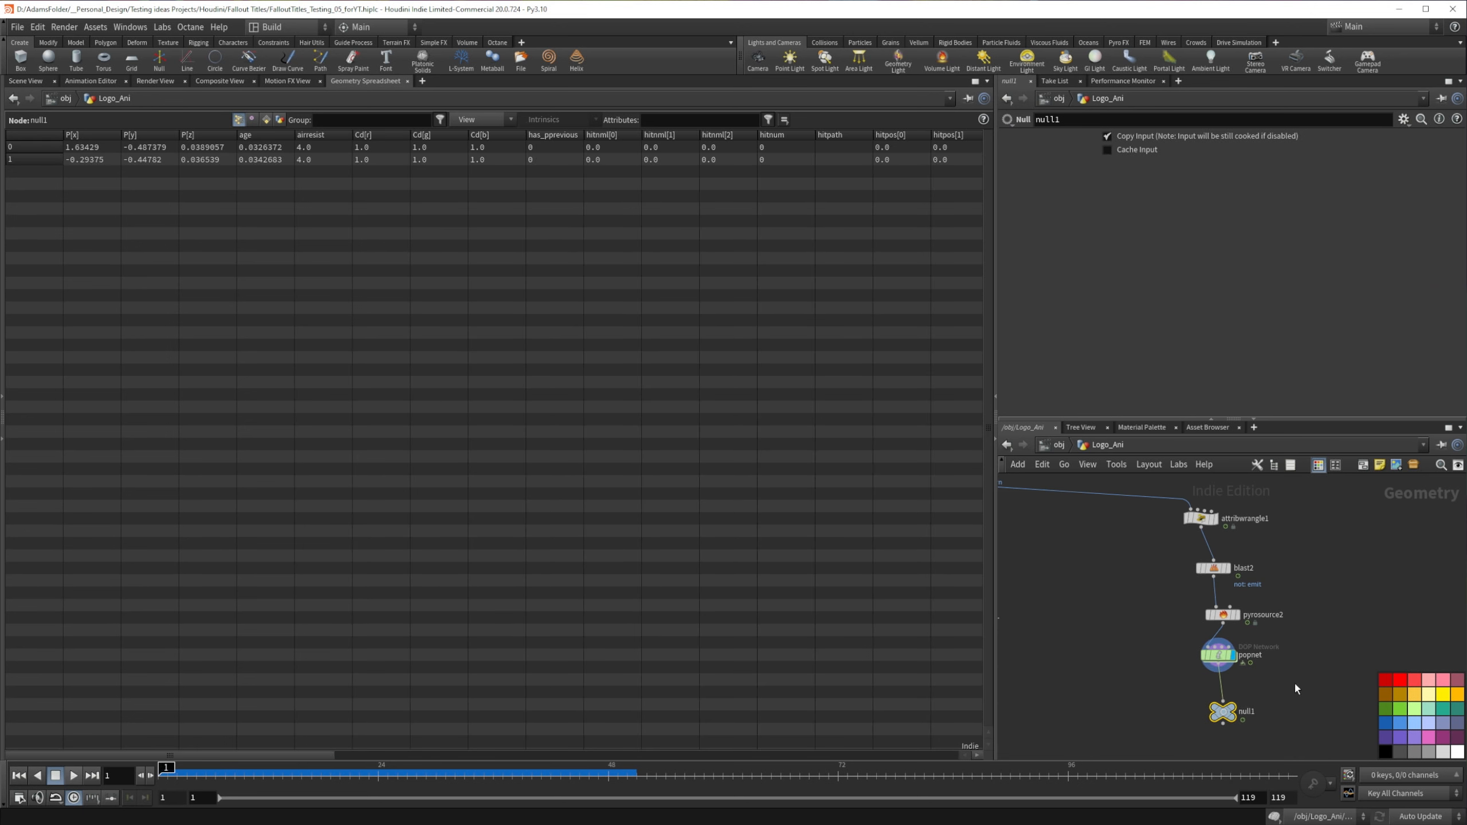
Step: Examine the particles' age attribute in the spreadsheet at frames 38 and 33
{"action": "left_click_drag", "start_coordinate": [415, 770], "coordinate": [512, 768]}
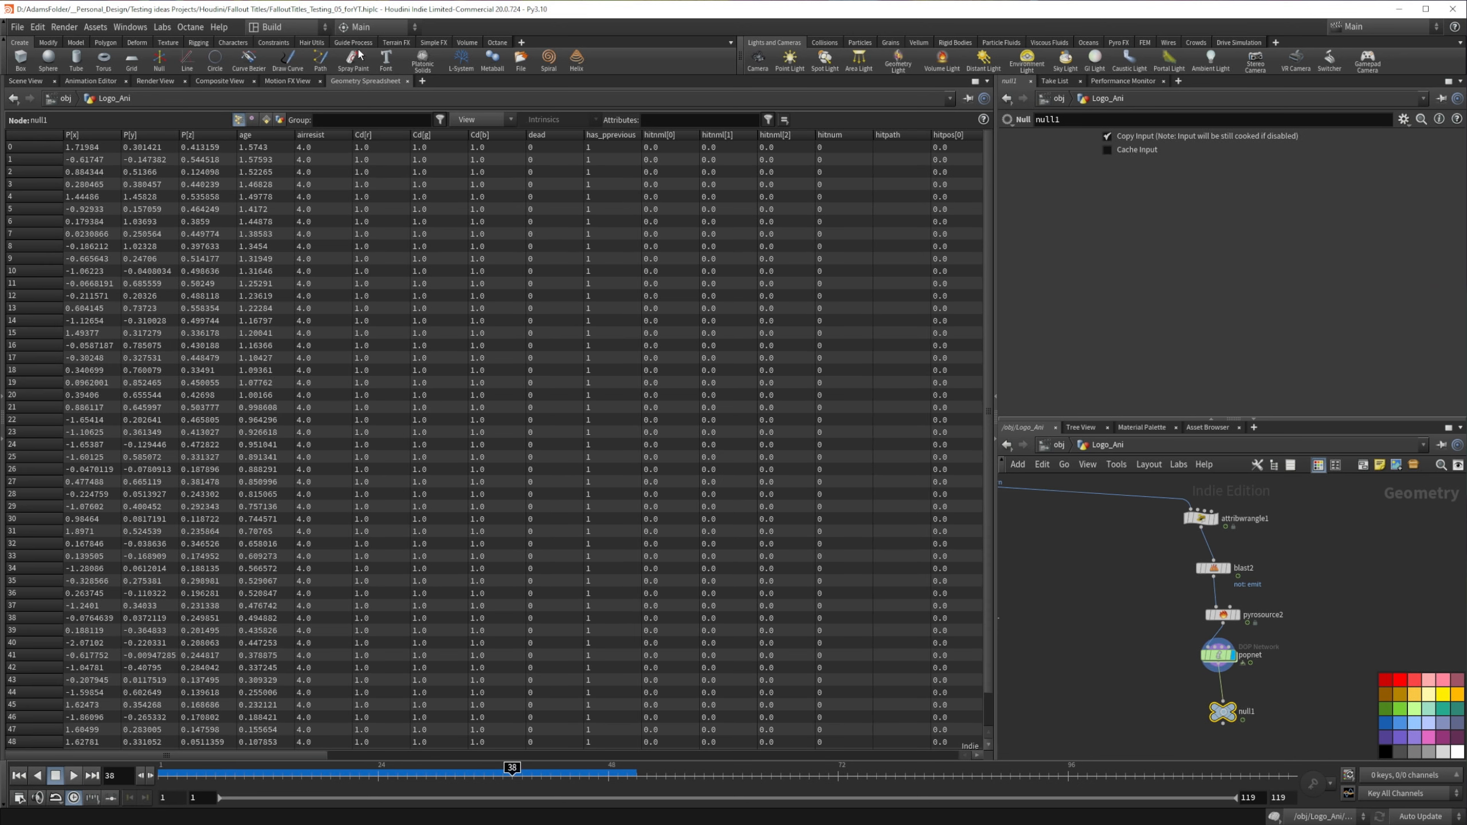
{"action": "left_click_drag", "start_coordinate": [288, 755], "coordinate": [163, 759]}
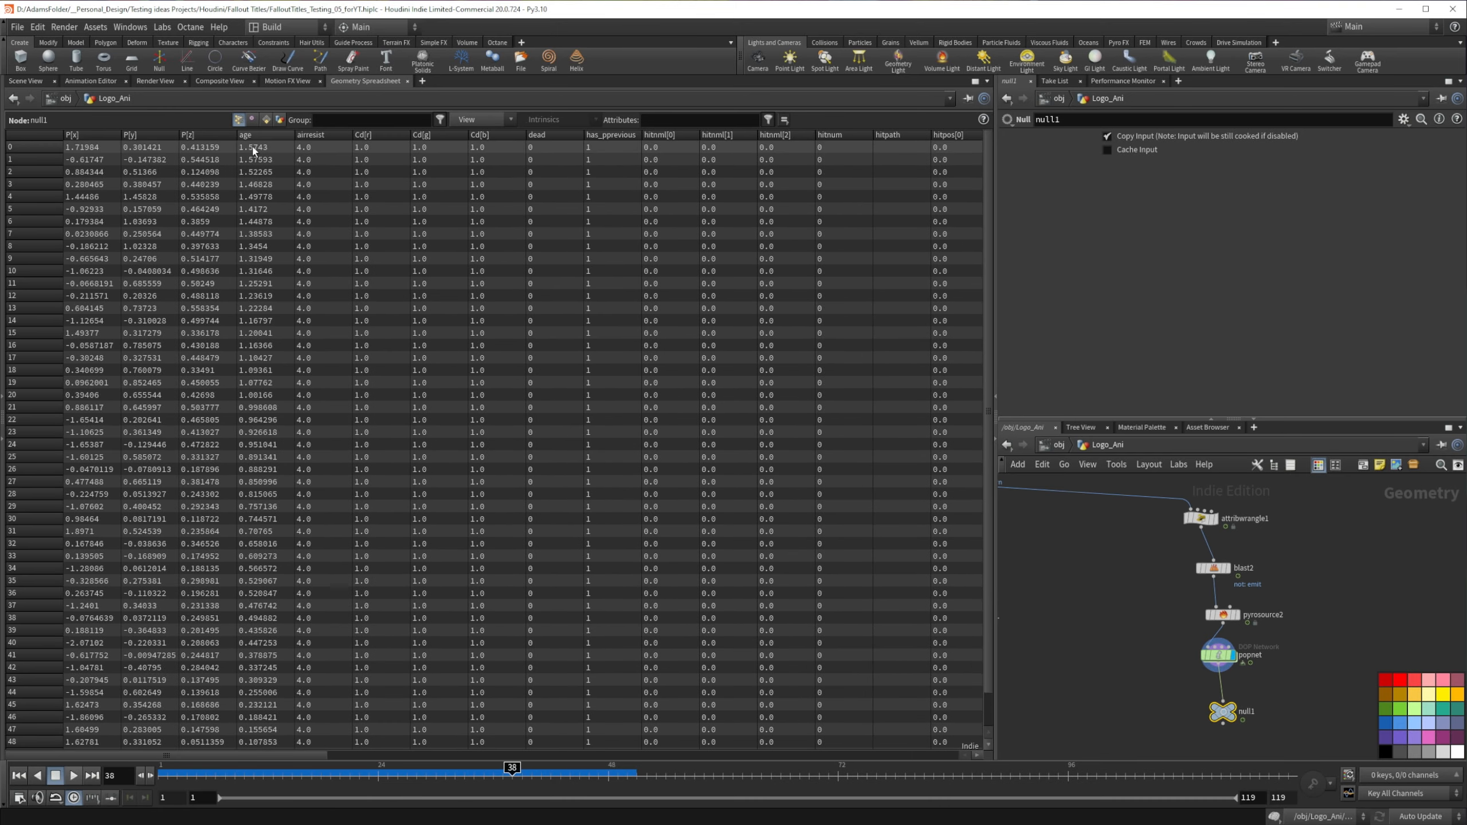
{"action": "left_click", "coordinate": [258, 147]}
{"action": "mouse_move", "coordinate": [453, 771]}
{"action": "left_mouse_down"}
{"action": "mouse_move", "coordinate": [324, 771]}
{"action": "mouse_move", "coordinate": [463, 767]}
{"action": "left_mouse_up"}
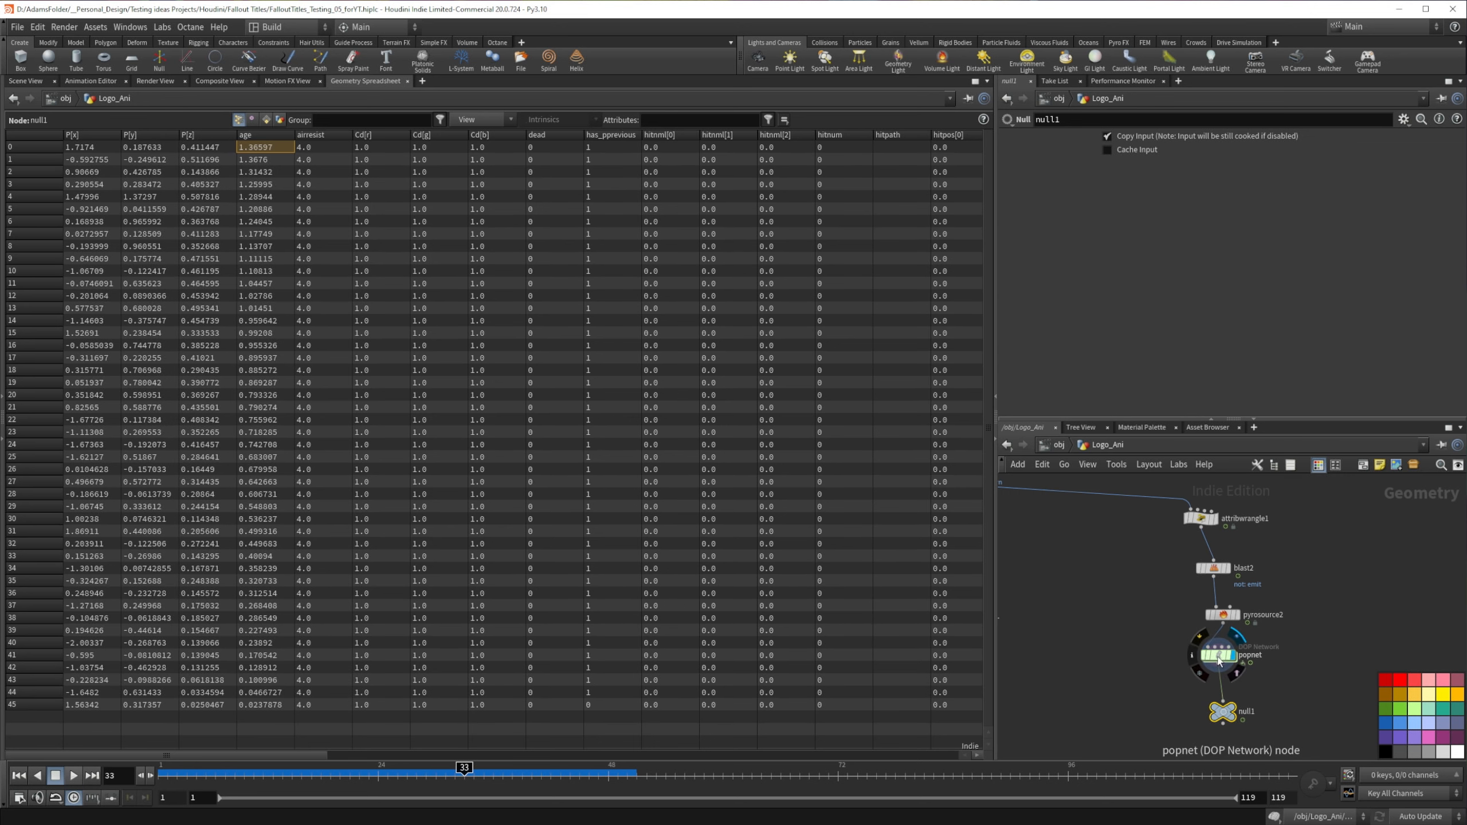
Step: Inside popnet, set the POP source's Life Expectancy to 2 and its Life Variance to .5
{"action": "double_click", "coordinate": [1218, 658]}
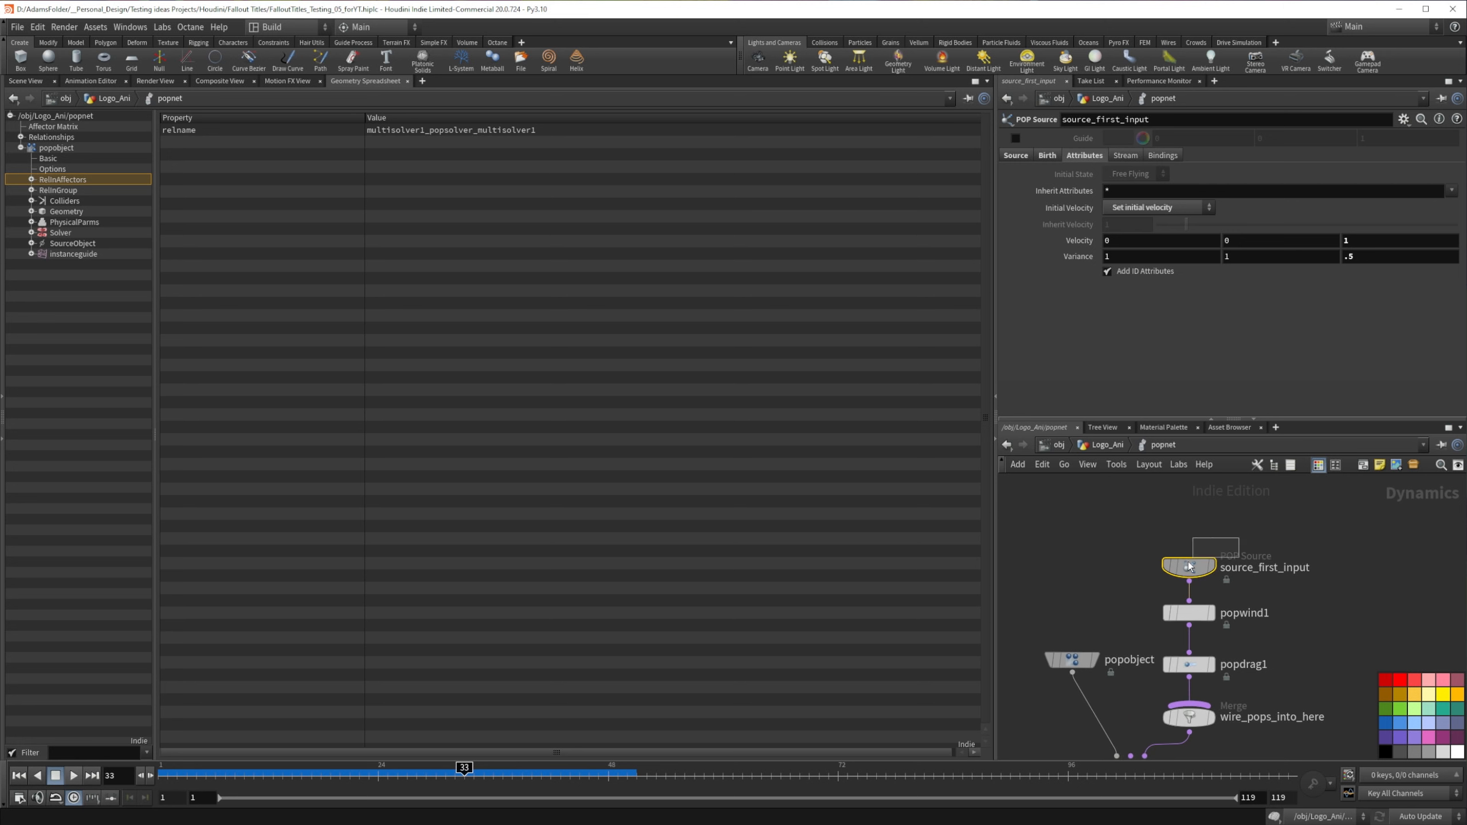
{"action": "left_click", "coordinate": [1047, 155]}
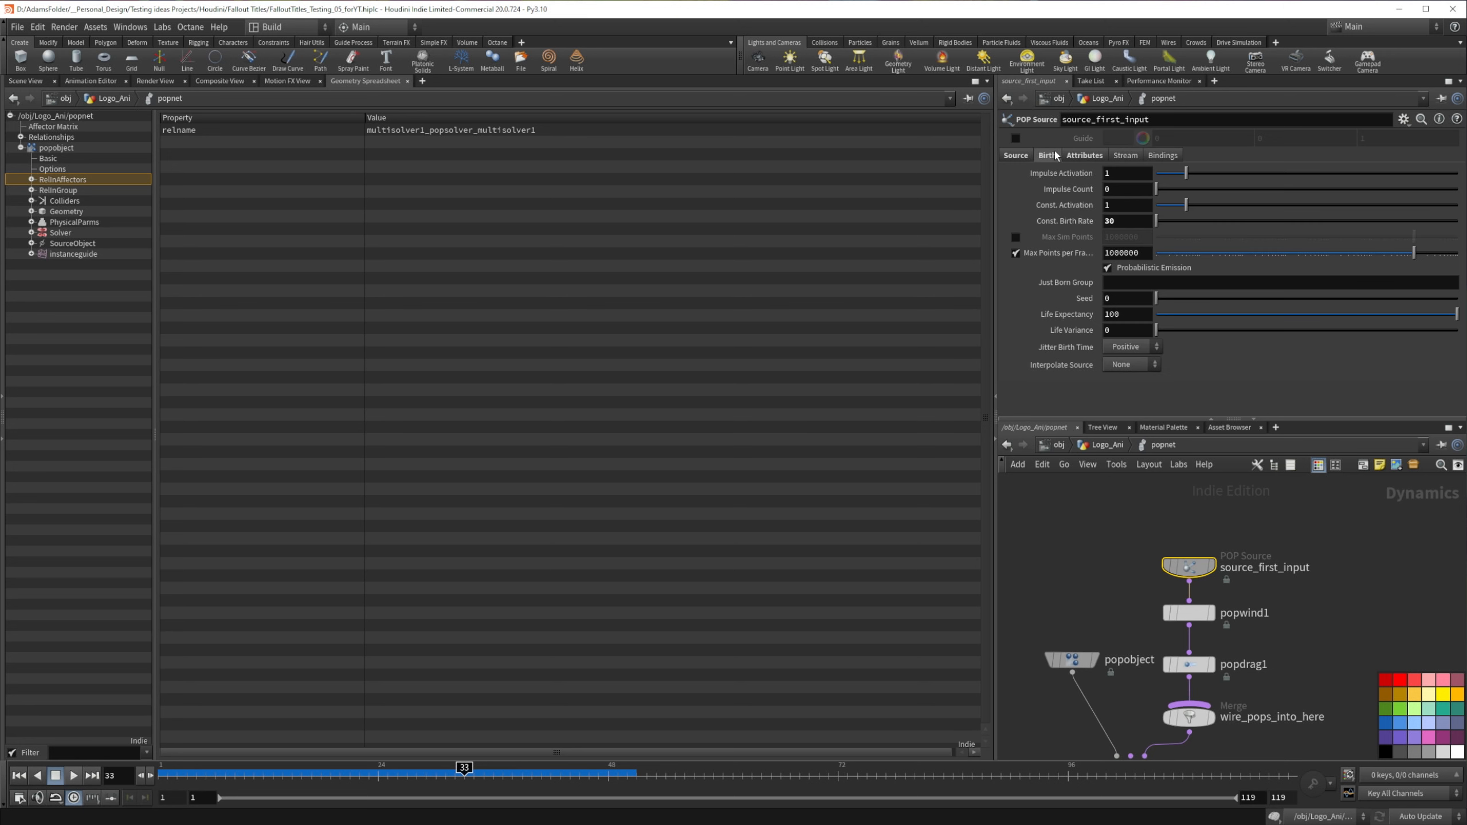
{"action": "double_click", "coordinate": [1139, 315]}
{"action": "type", "text": "2"}
{"action": "key", "text": "Return"}
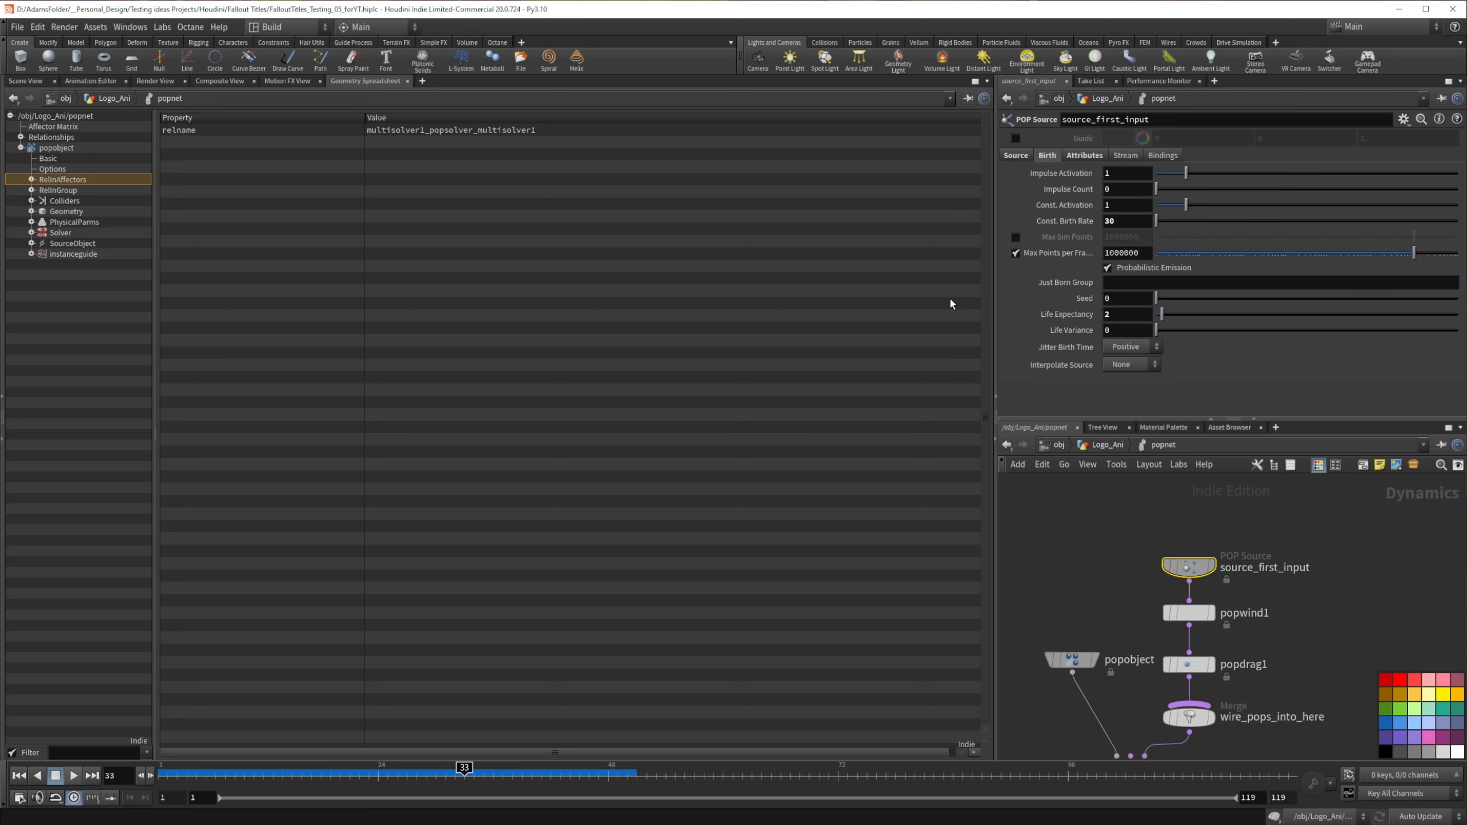
{"action": "double_click", "coordinate": [1121, 334]}
{"action": "type", "text": ".5"}
{"action": "key", "text": "Return"}
Step: Replay the simulation from frame 1 in the scene view and examine how the particles die off
{"action": "left_click", "coordinate": [25, 81]}
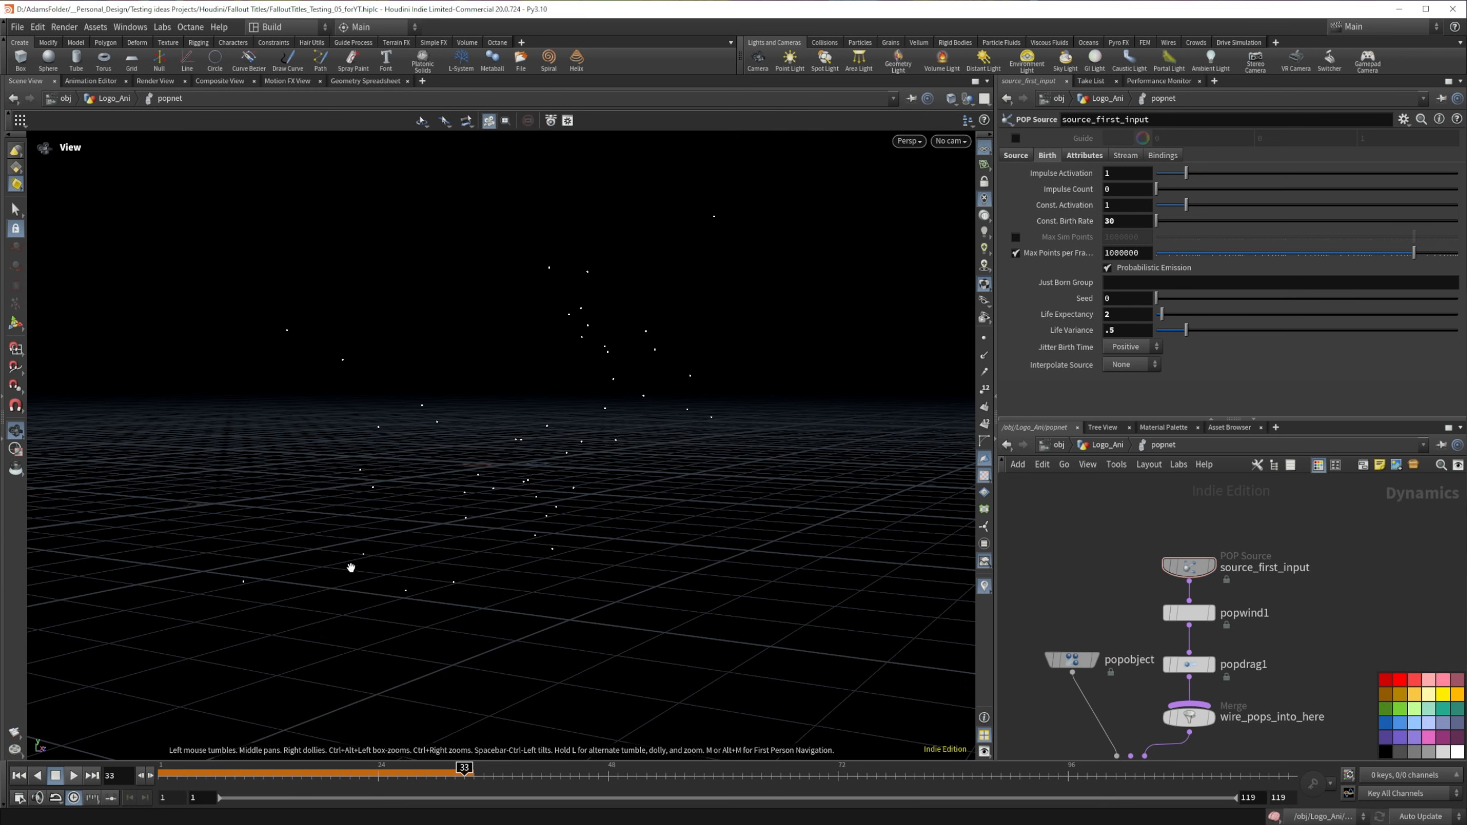
{"action": "mouse_move", "coordinate": [241, 769]}
{"action": "left_mouse_down"}
{"action": "mouse_move", "coordinate": [118, 763]}
{"action": "mouse_move", "coordinate": [603, 761]}
{"action": "left_mouse_up"}
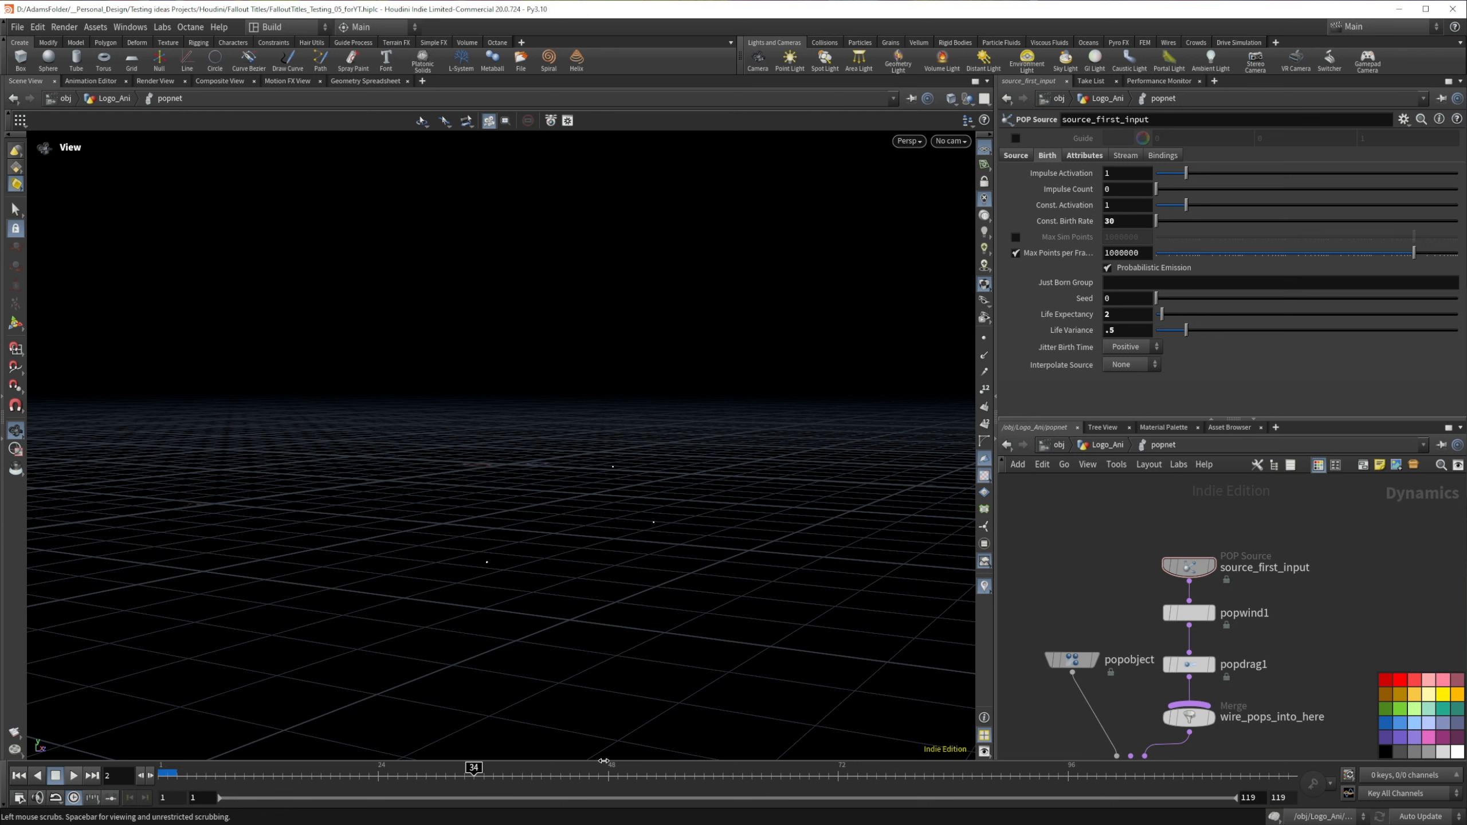
{"action": "left_click_drag", "start_coordinate": [74, 776], "coordinate": [81, 784]}
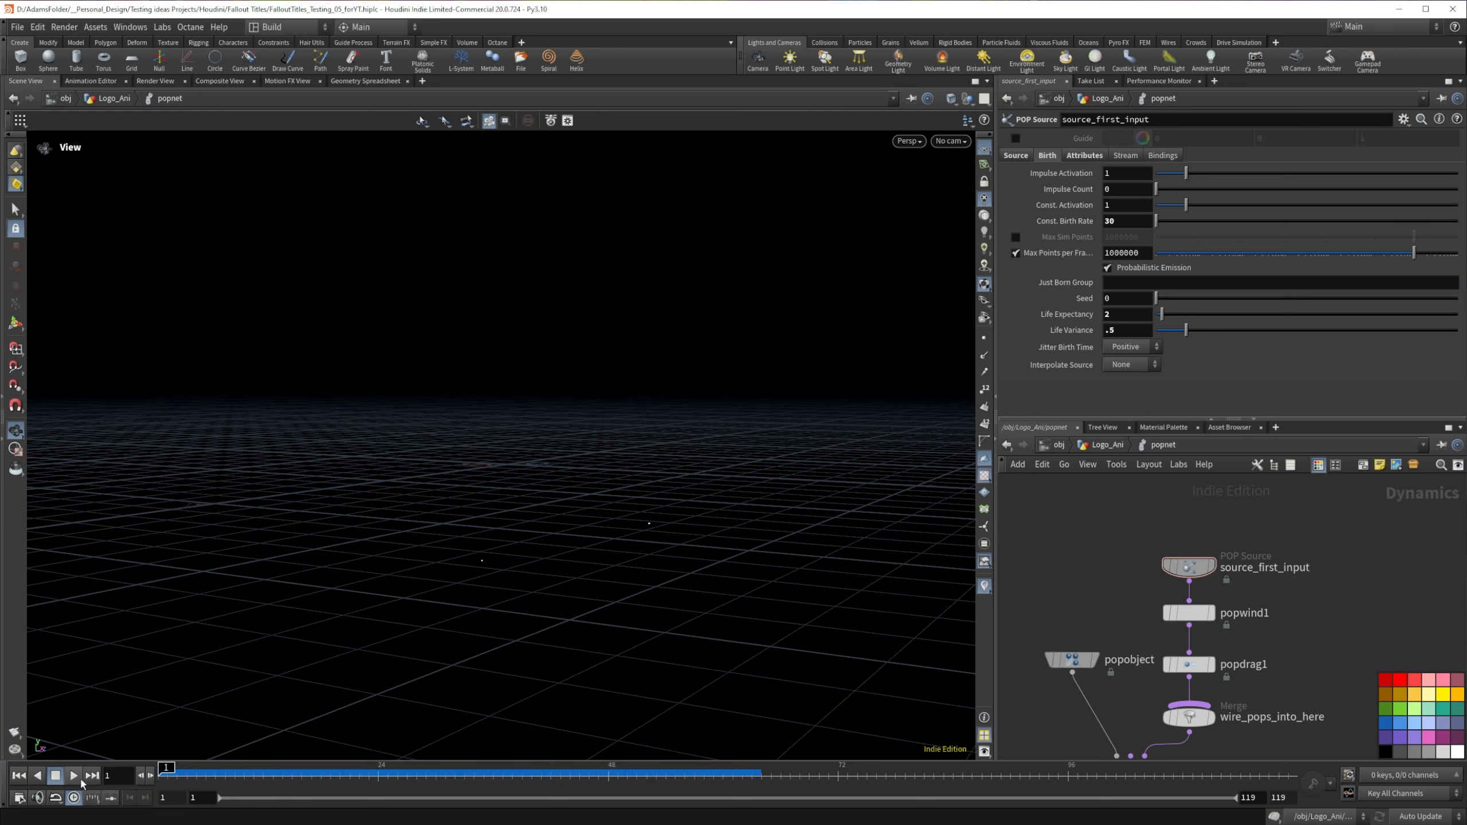
{"action": "left_click", "coordinate": [73, 775]}
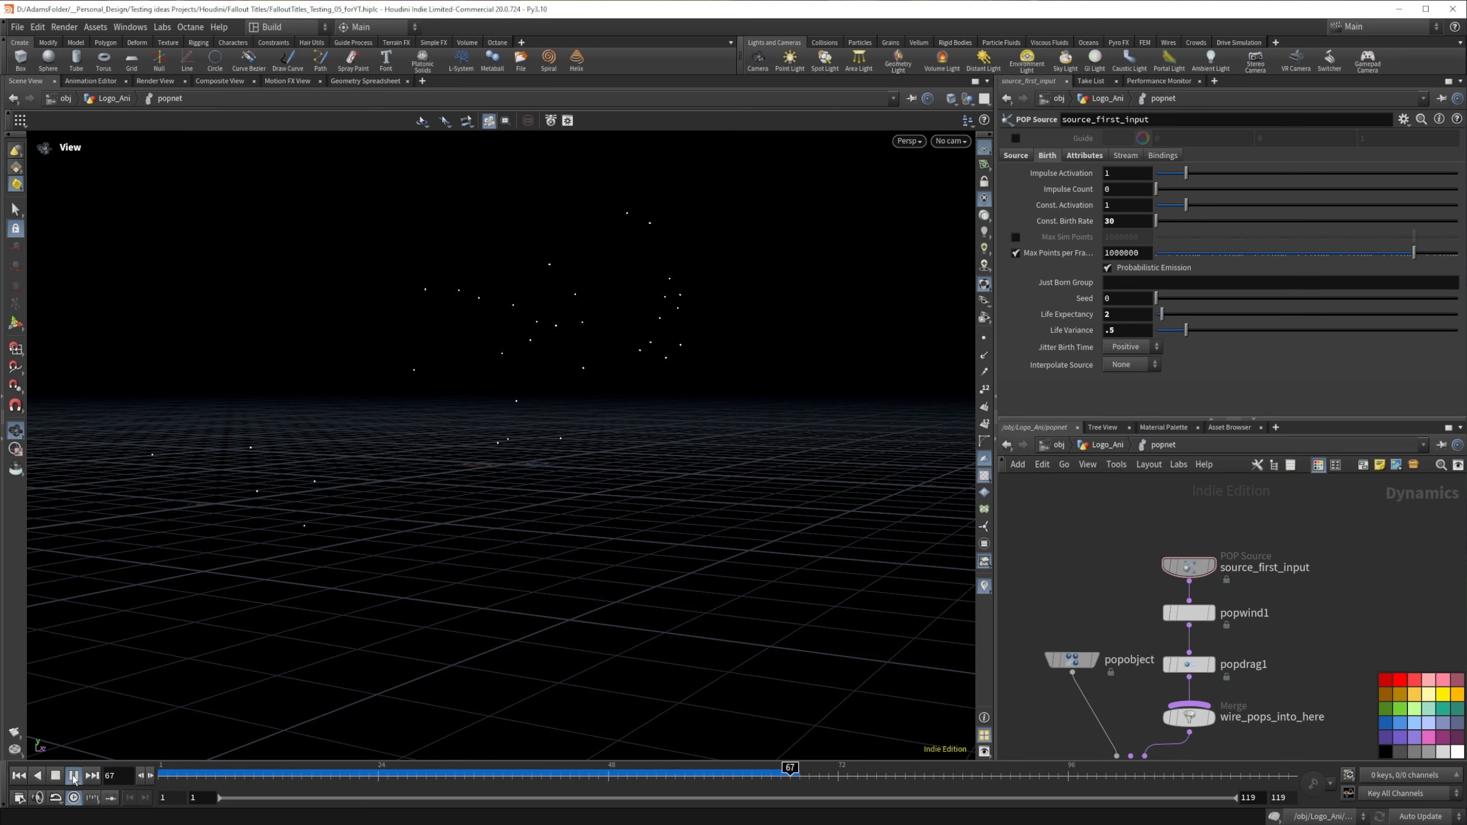
{"action": "left_click", "coordinate": [73, 775]}
Step: Go back up to Logo_Ani and compare the age and life attributes on the null in the spreadsheet
{"action": "middle_click_drag", "start_coordinate": [1320, 625], "coordinate": [1329, 511]}
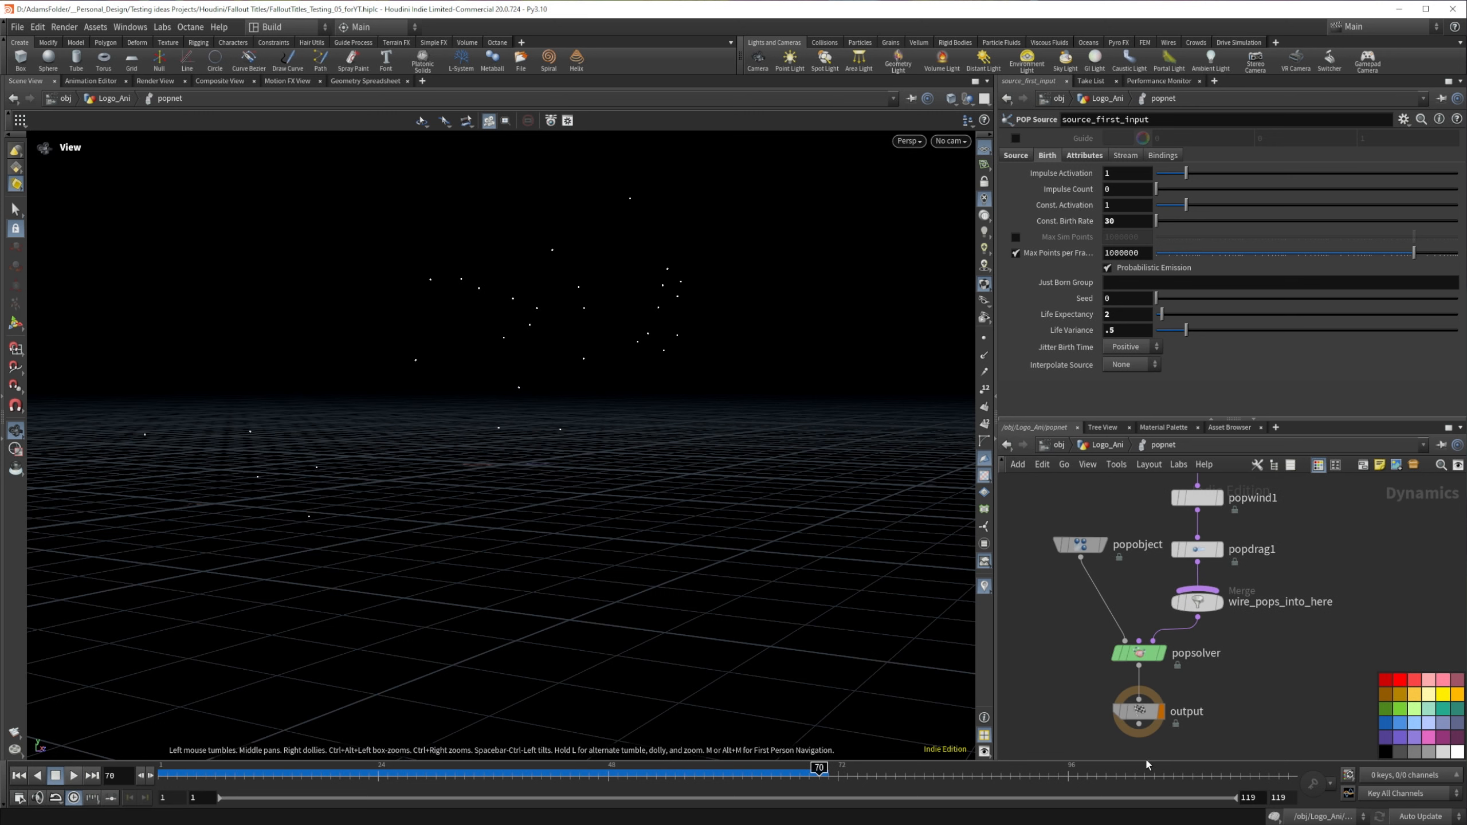
{"action": "left_click", "coordinate": [1107, 445]}
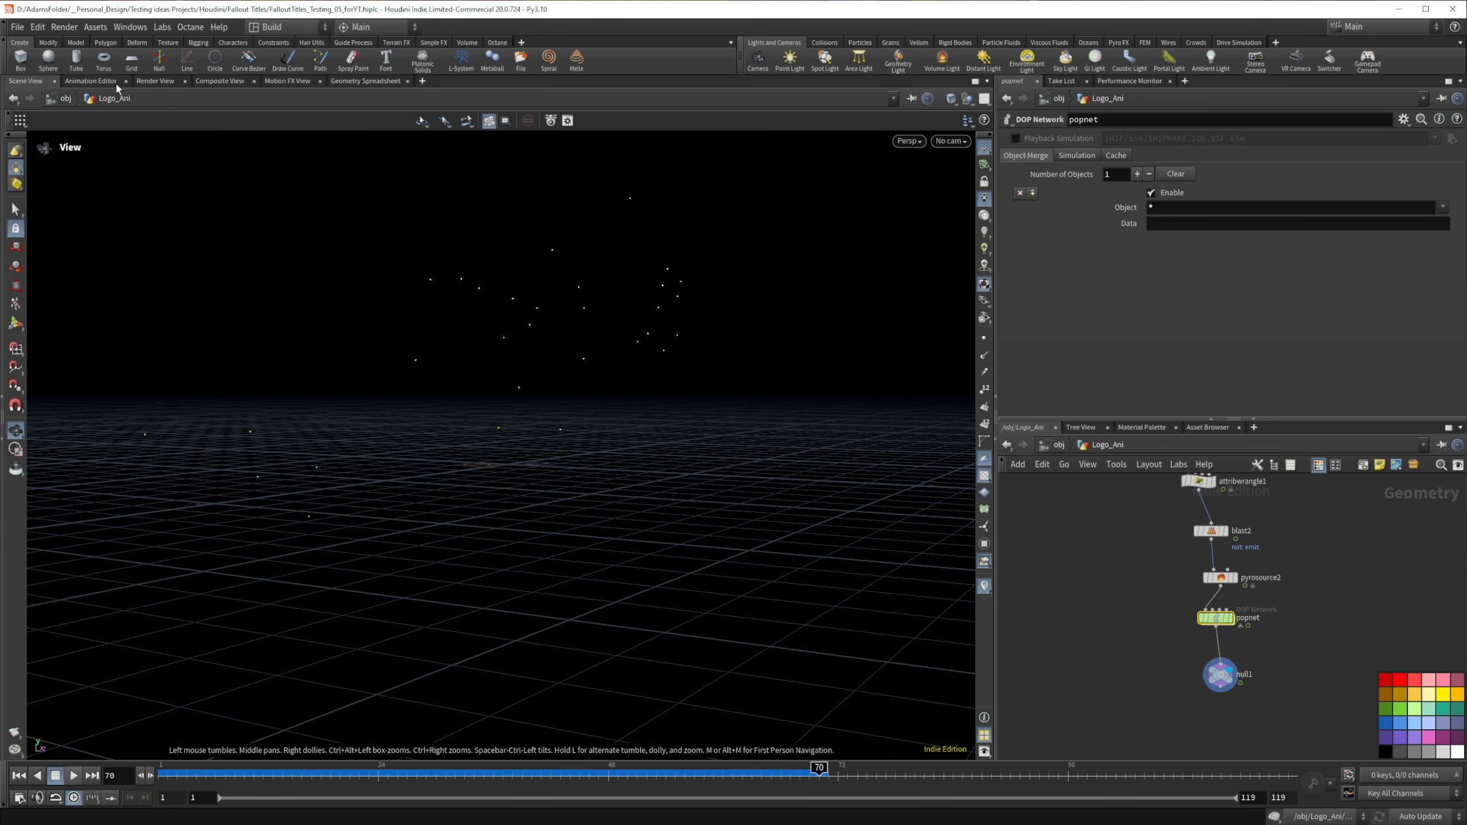
{"action": "left_click", "coordinate": [343, 84]}
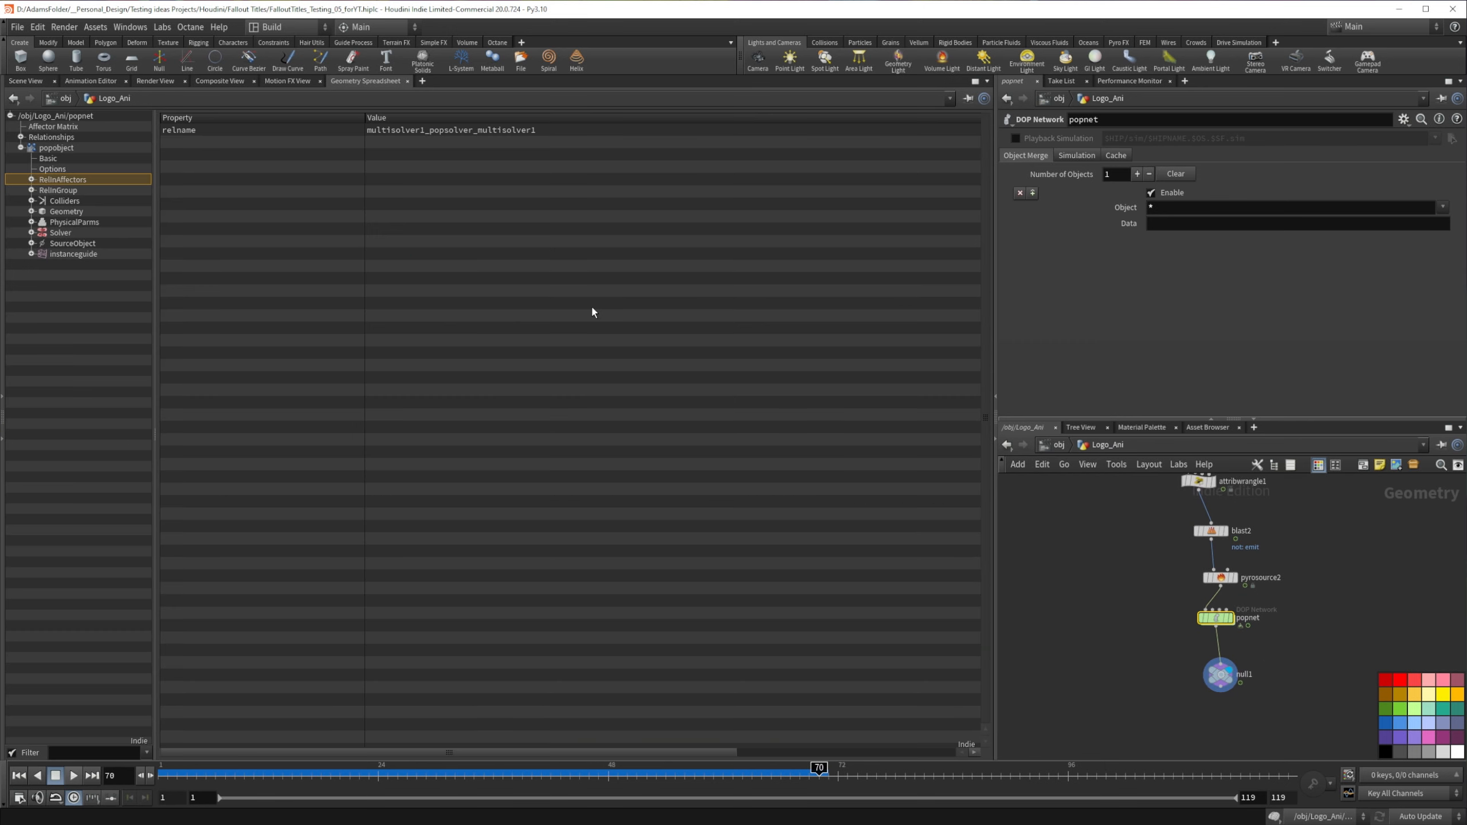
{"action": "left_click", "coordinate": [1217, 670]}
{"action": "left_click", "coordinate": [261, 148]}
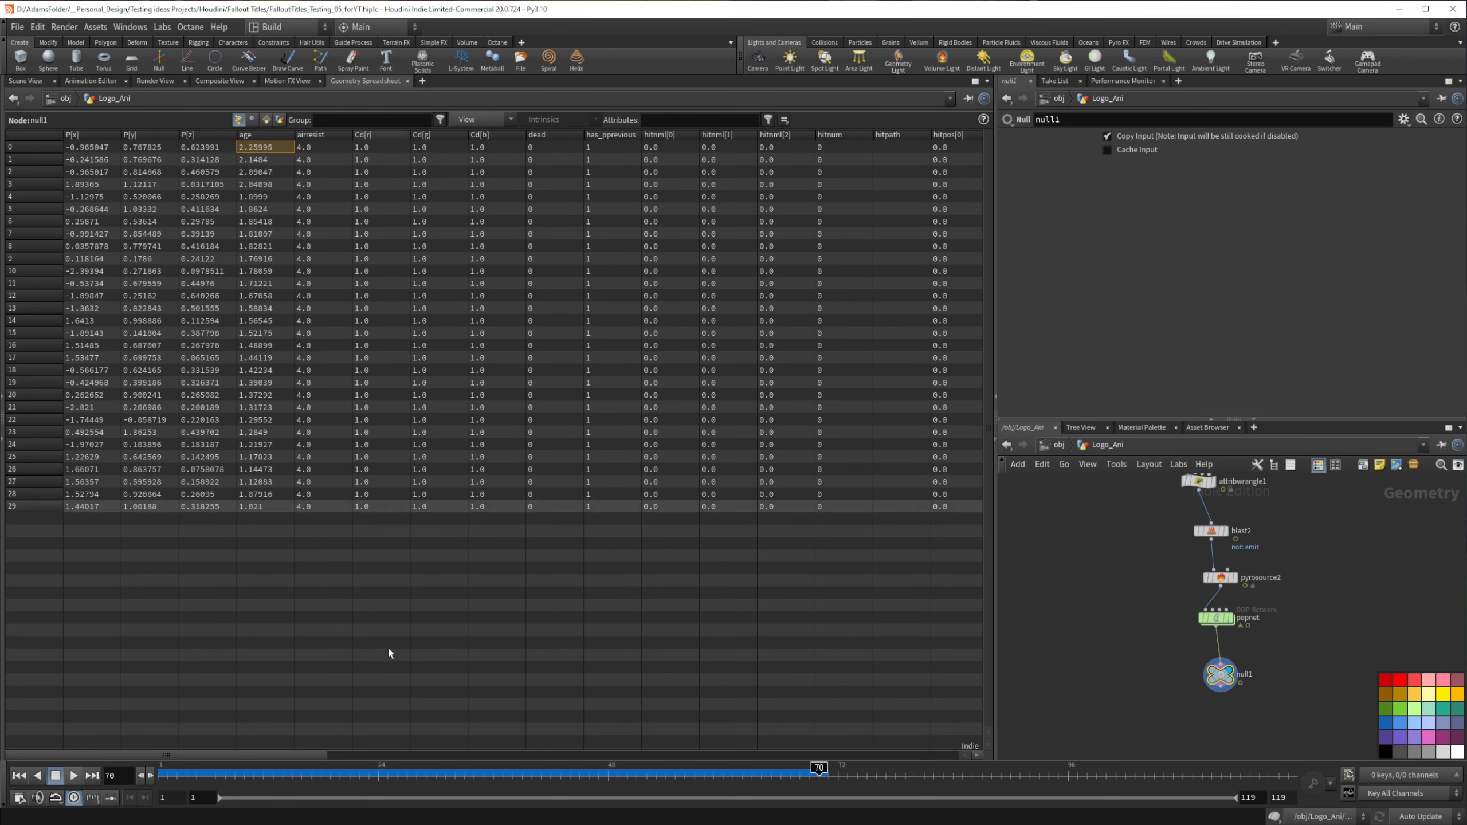
{"action": "left_click_drag", "start_coordinate": [263, 756], "coordinate": [637, 742]}
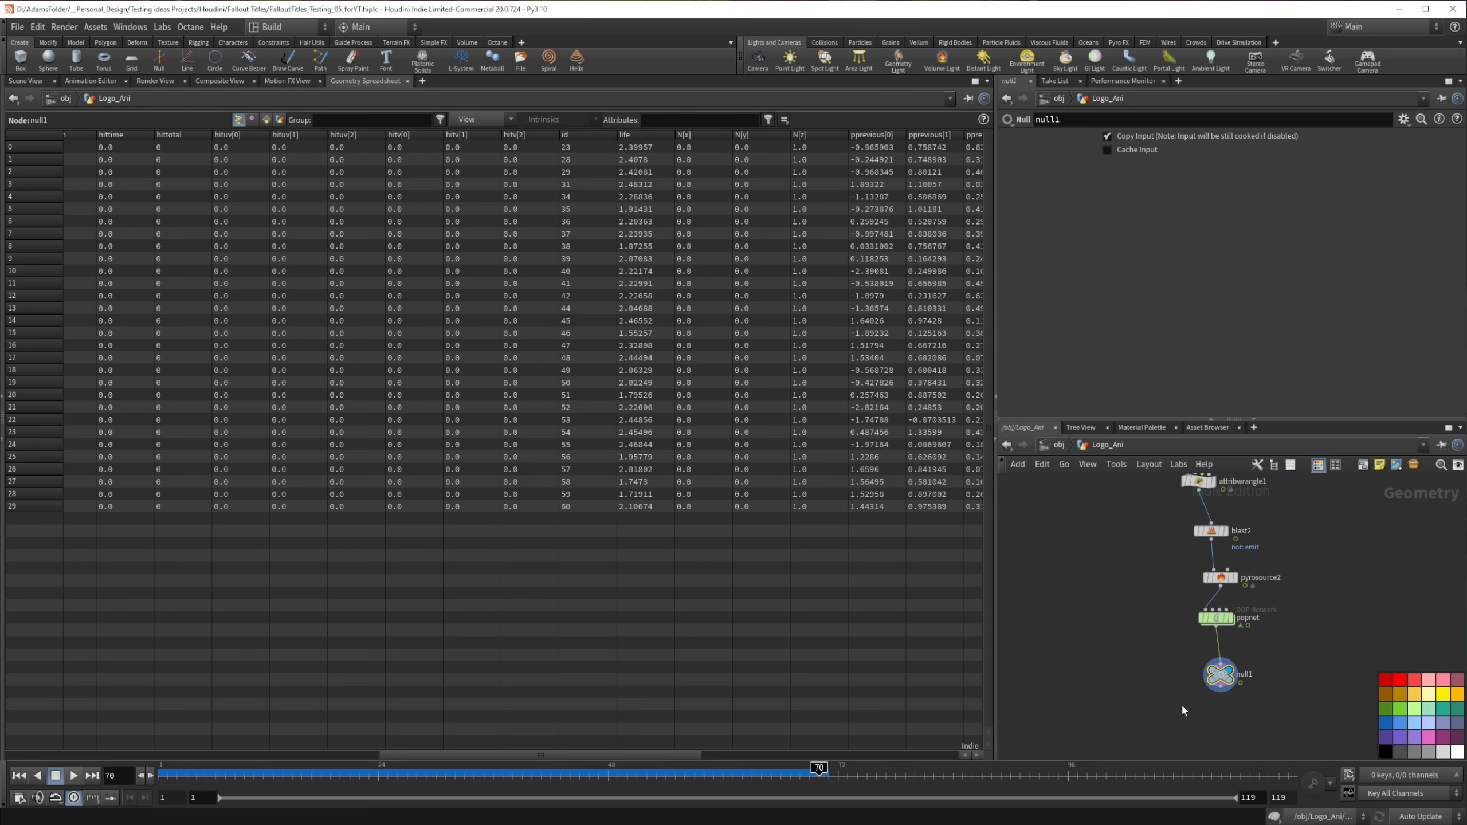
Step: Insert an Attribute Wrangle between popnet and the null, lined up under popnet
{"action": "middle_click_drag", "start_coordinate": [1180, 702], "coordinate": [1193, 665]}
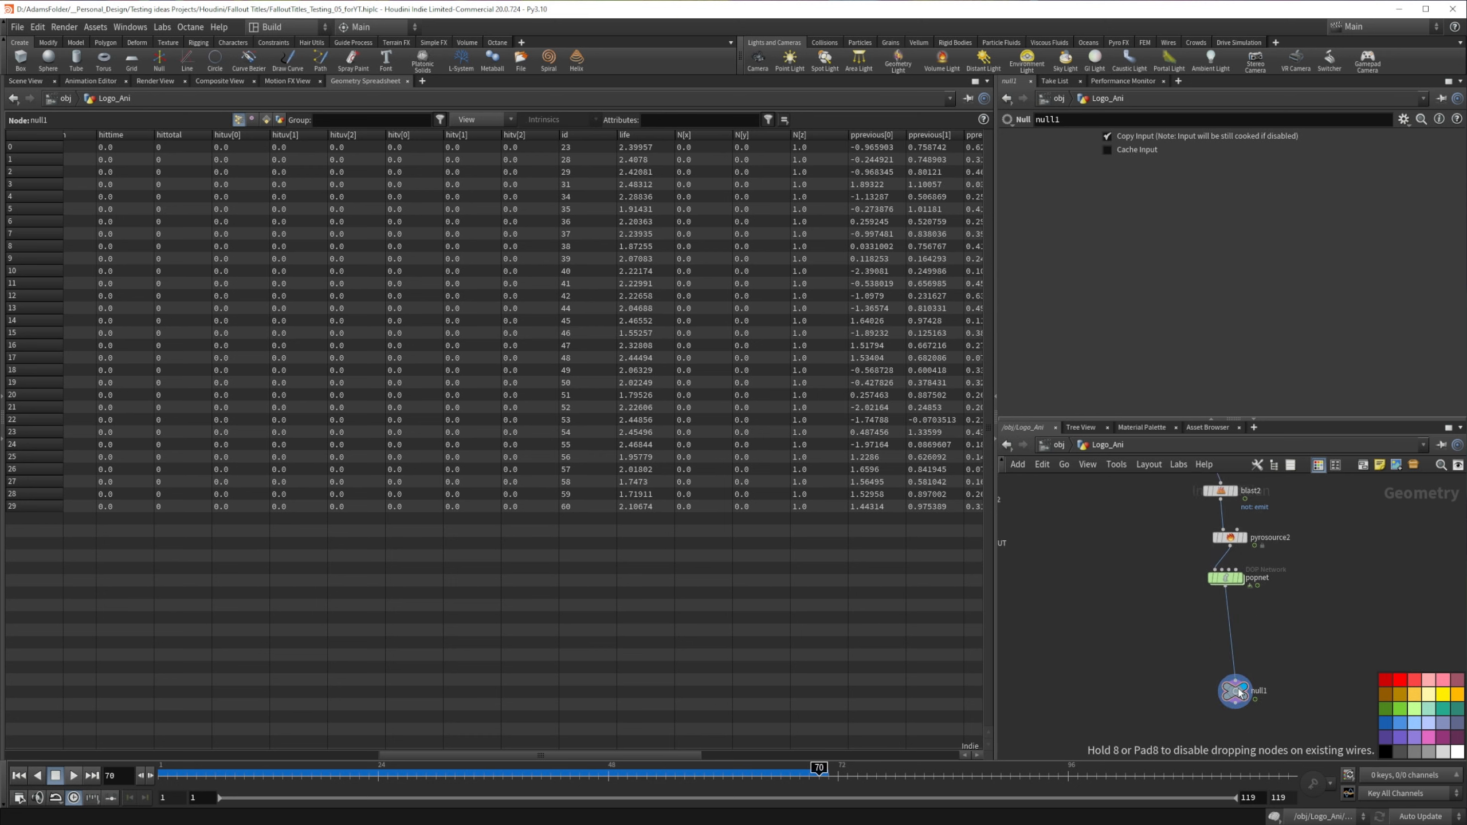
{"action": "key", "text": "Tab"}
{"action": "type", "text": "wra"}
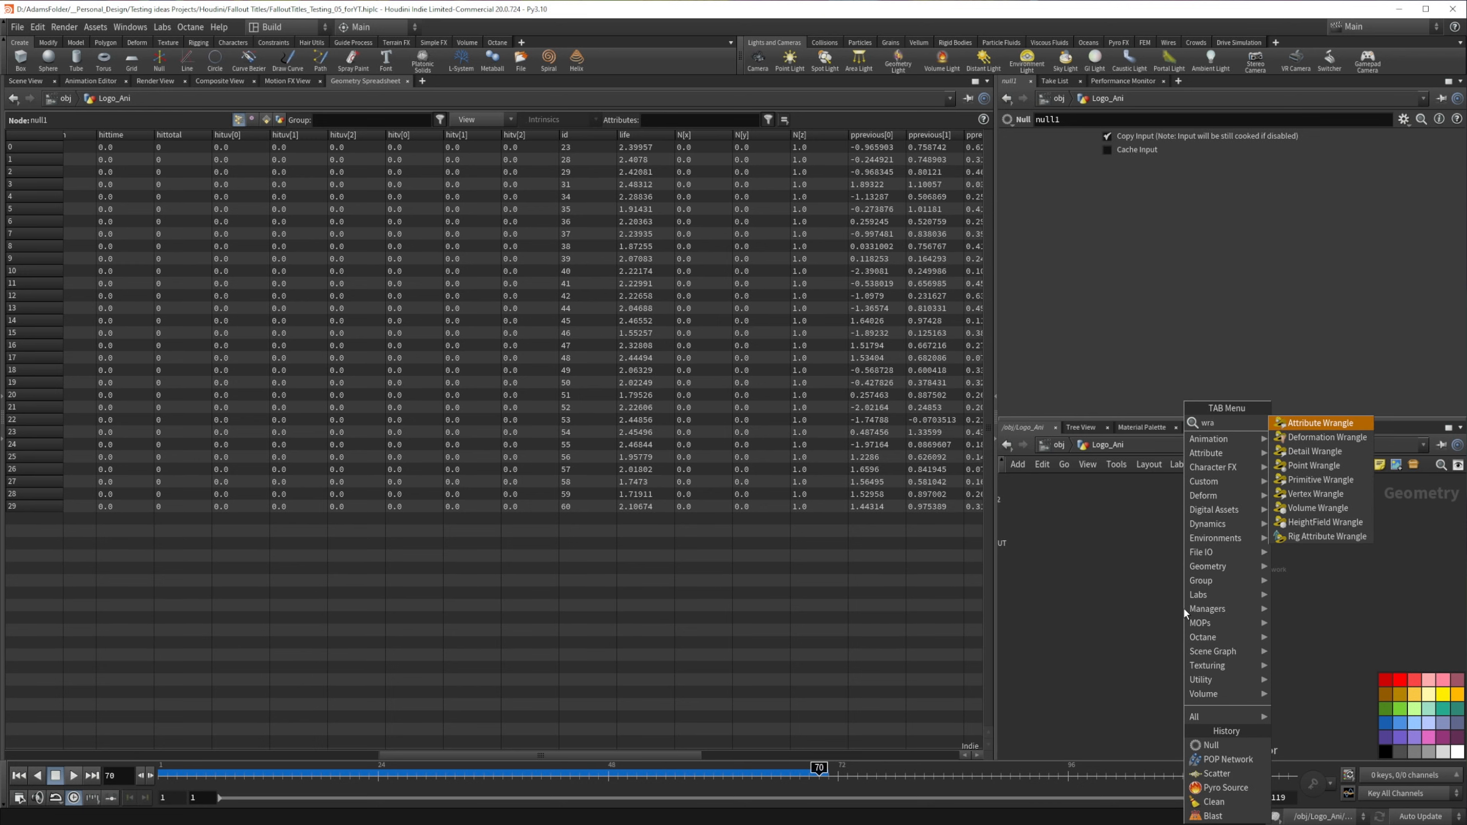
{"action": "type", "text": "ng"}
{"action": "key", "text": "Return"}
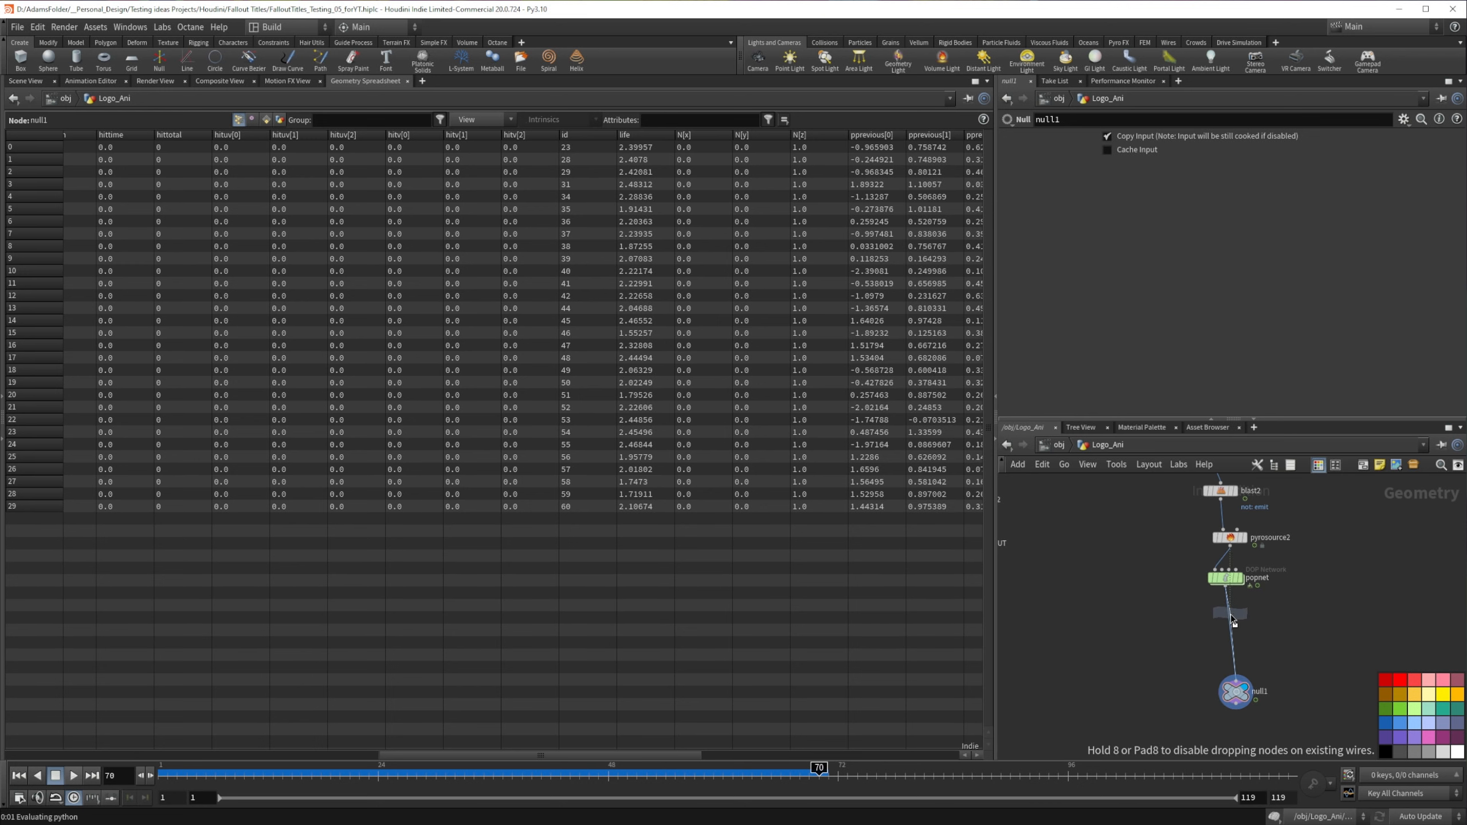
{"action": "left_click", "coordinate": [1231, 615]}
{"action": "left_click_drag", "start_coordinate": [1231, 618], "coordinate": [1226, 628]}
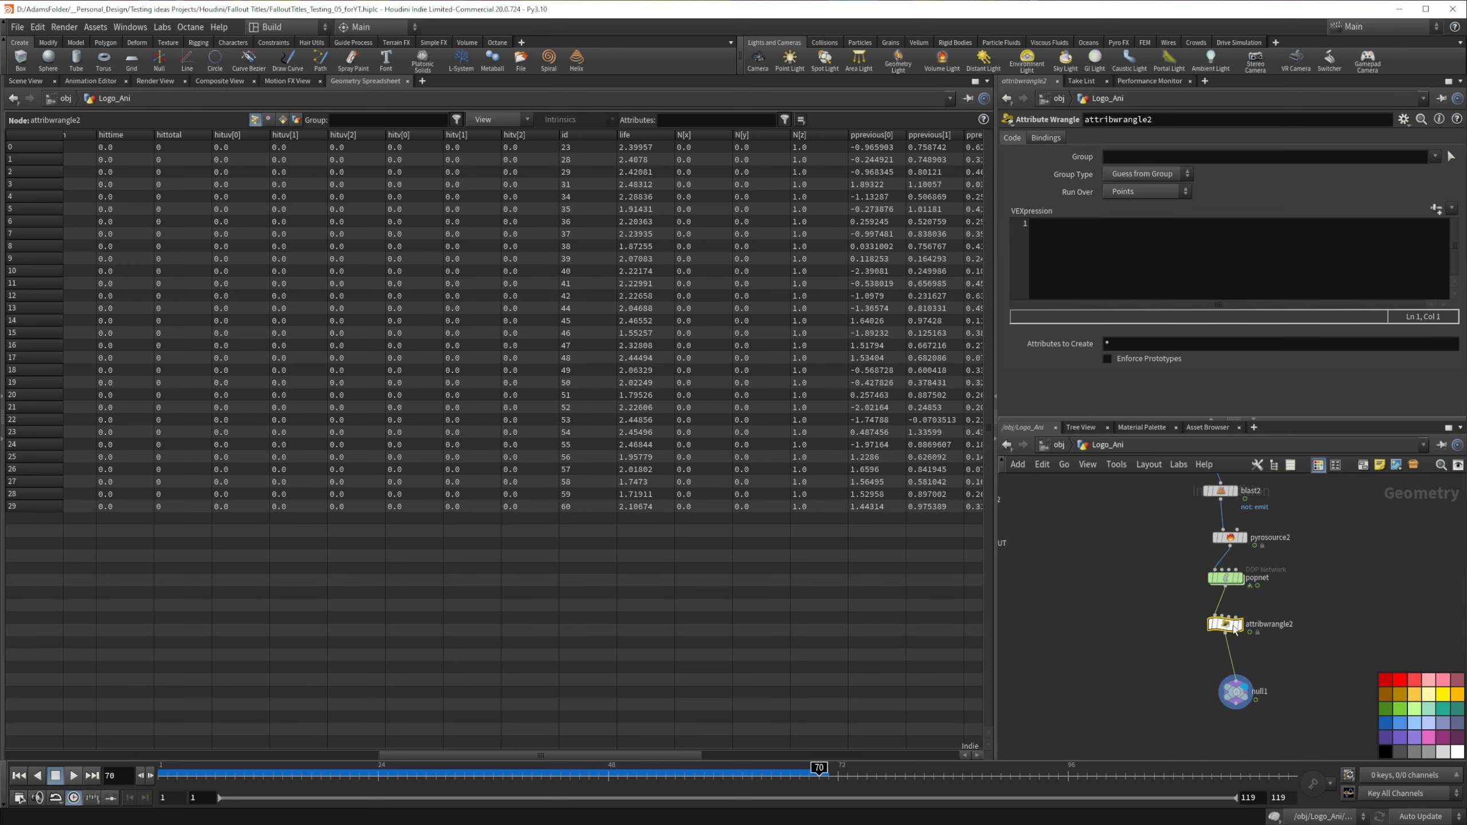
{"action": "left_click", "coordinate": [1100, 260]}
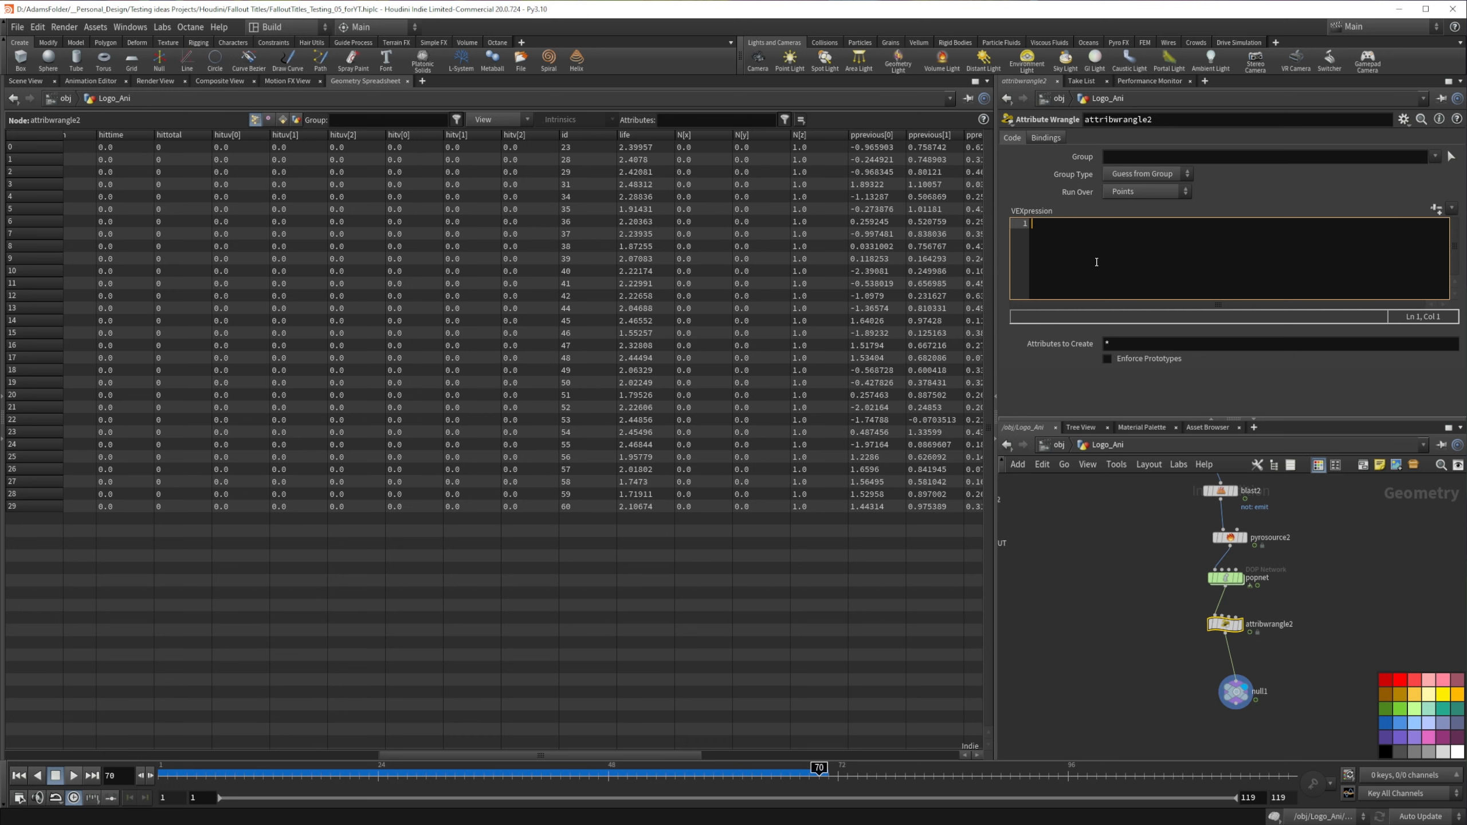
{"action": "type", "text": "f"}
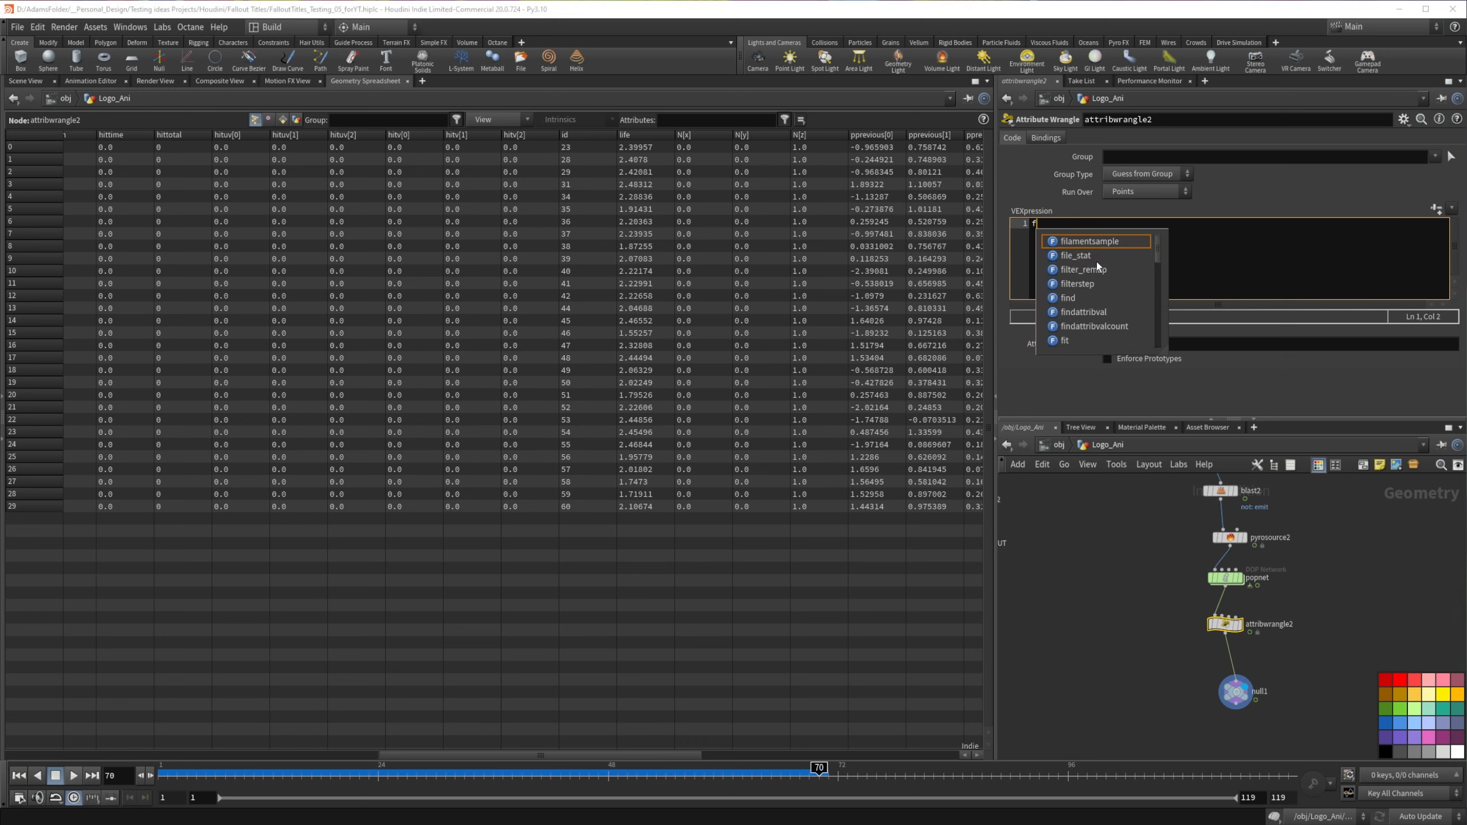
{"action": "type", "text": "@total"}
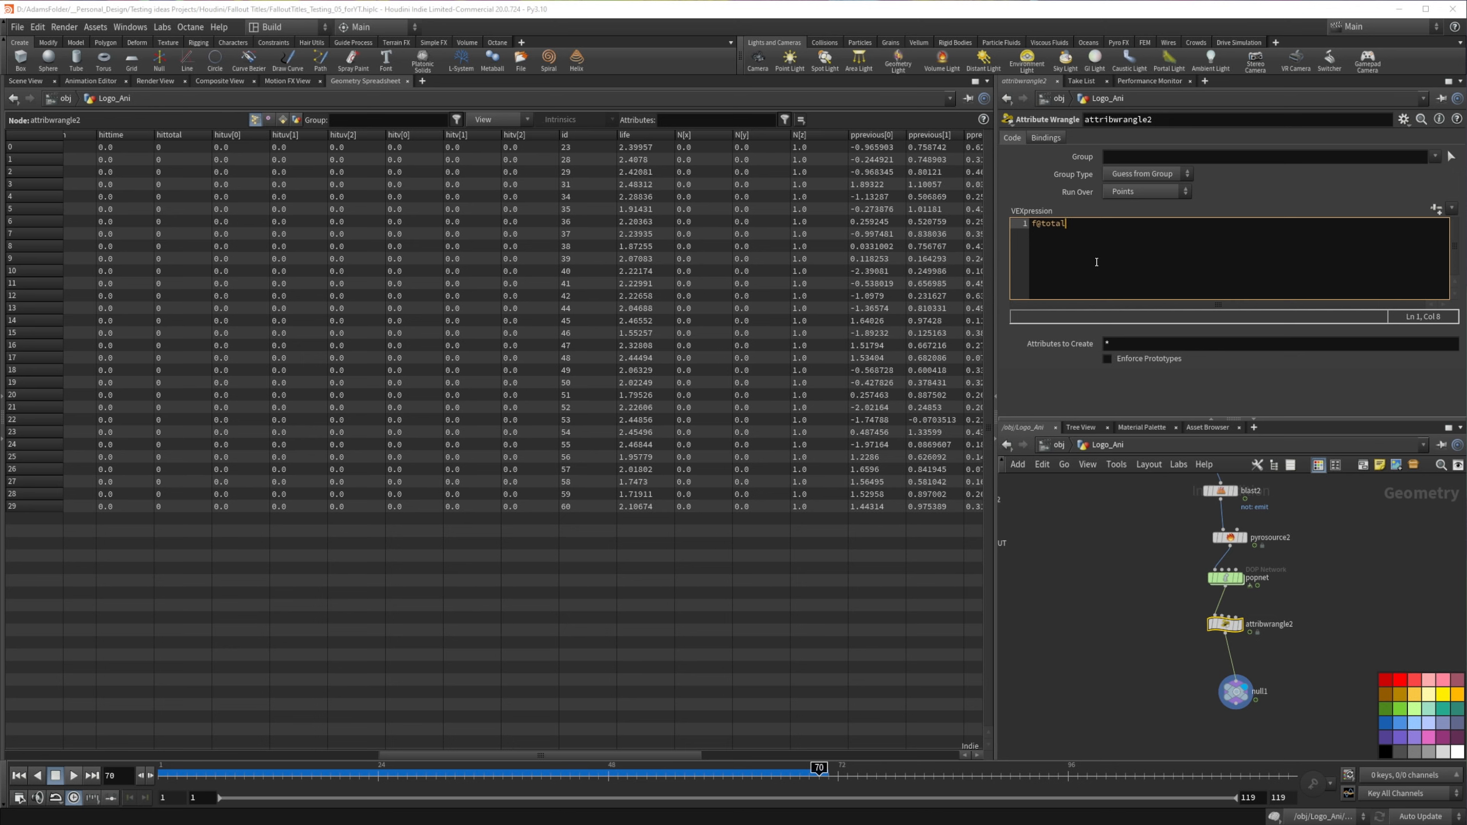
{"action": "type", "text": "life = @age/@life;"}
{"action": "left_click", "coordinate": [1123, 594]}
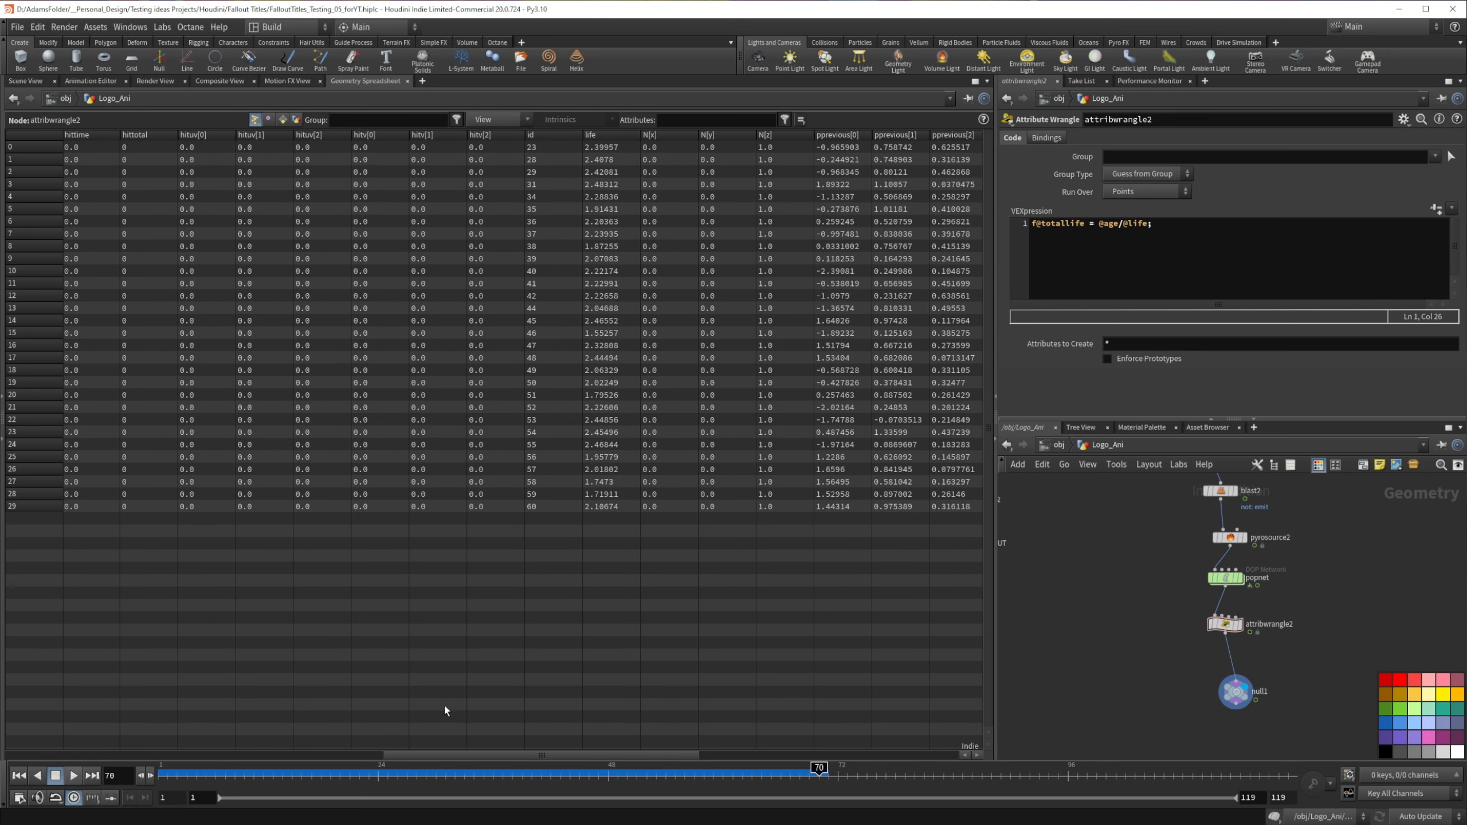
Step: Examine the wrangle's totallife values alongside the life attribute in the spreadsheet
{"action": "left_click_drag", "start_coordinate": [471, 752], "coordinate": [734, 742]}
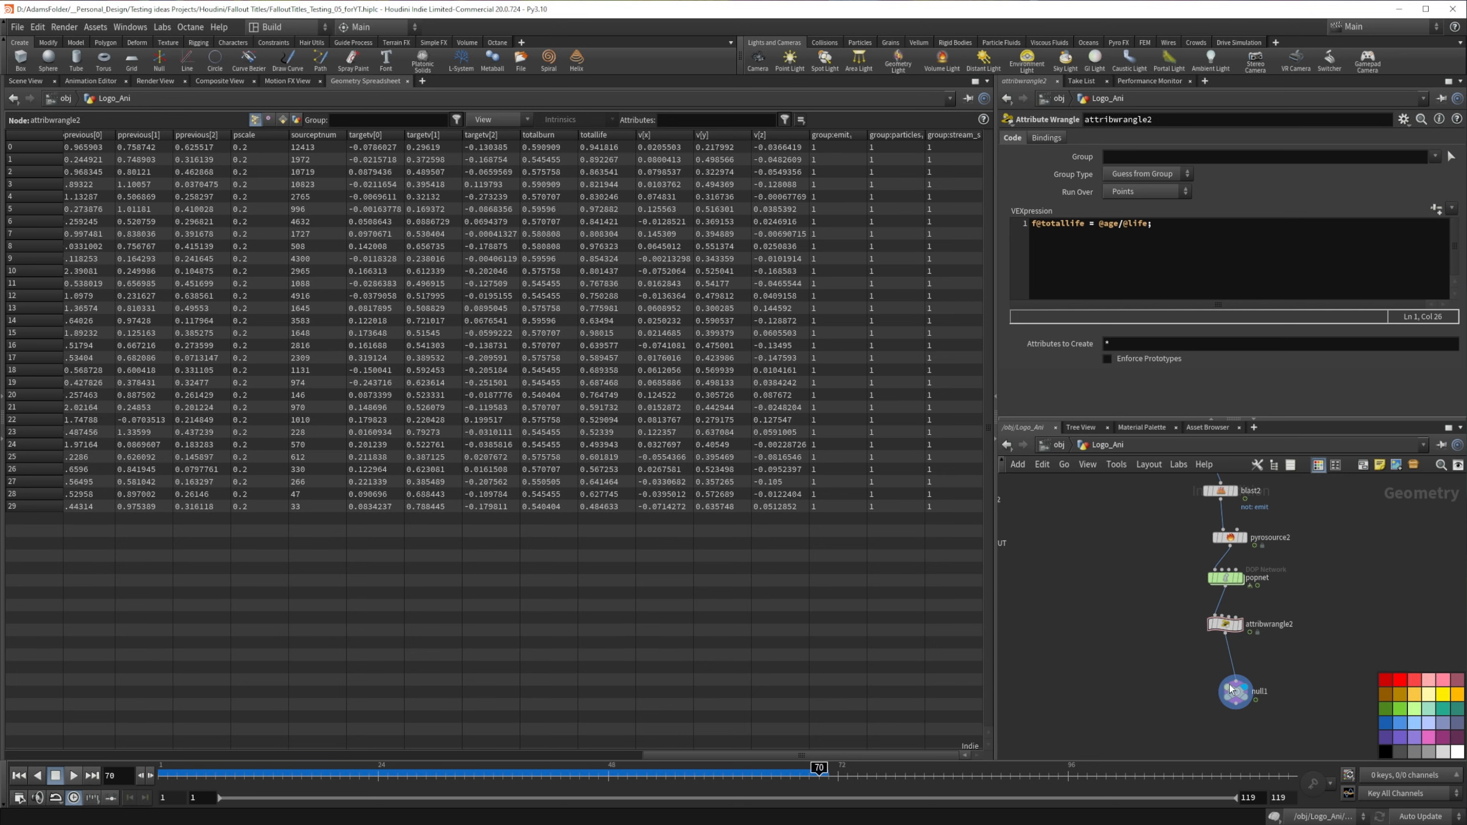
{"action": "mouse_move", "coordinate": [1236, 694]}
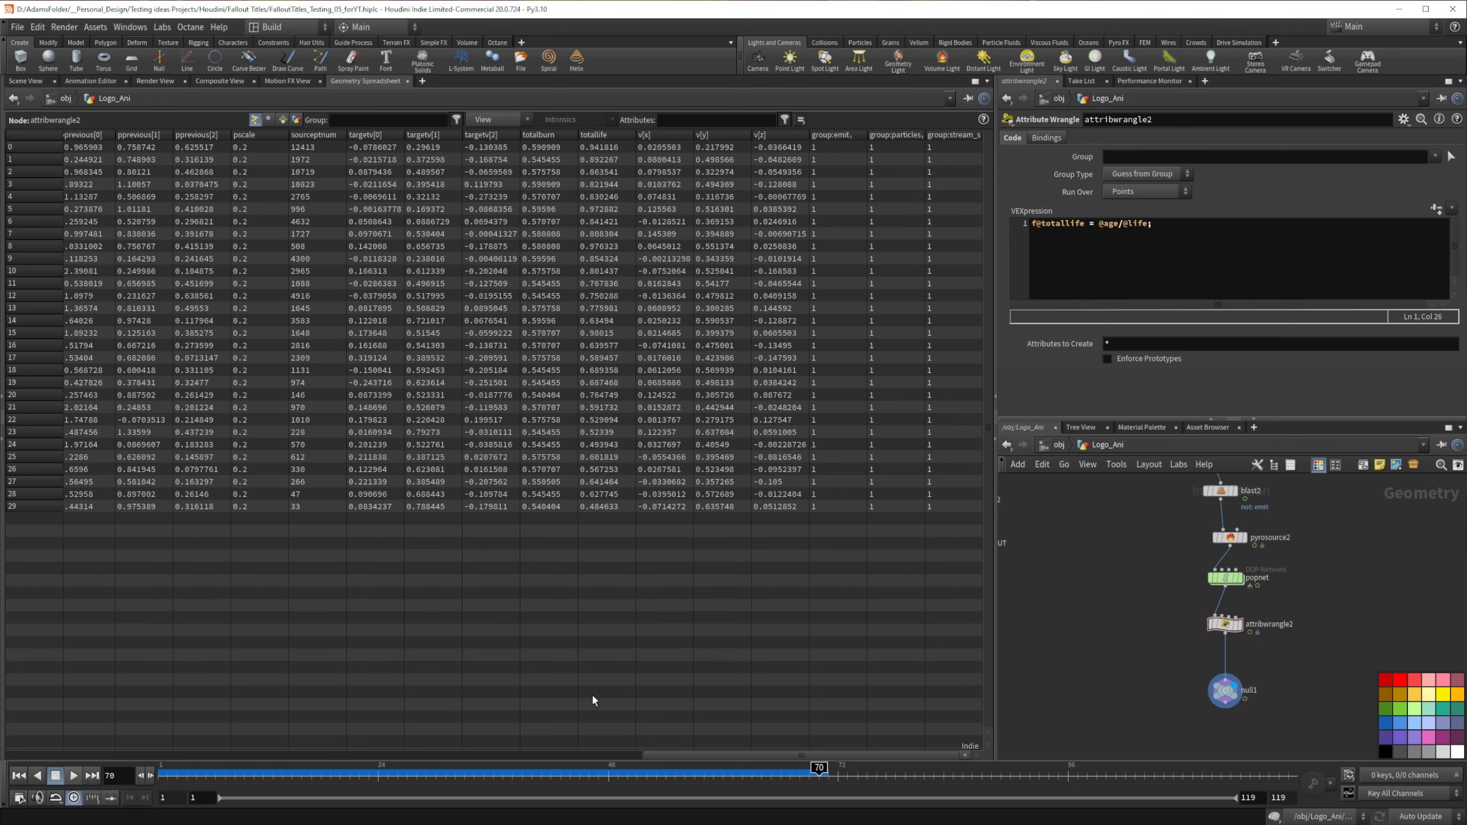
{"action": "left_click_drag", "start_coordinate": [934, 753], "coordinate": [758, 737]}
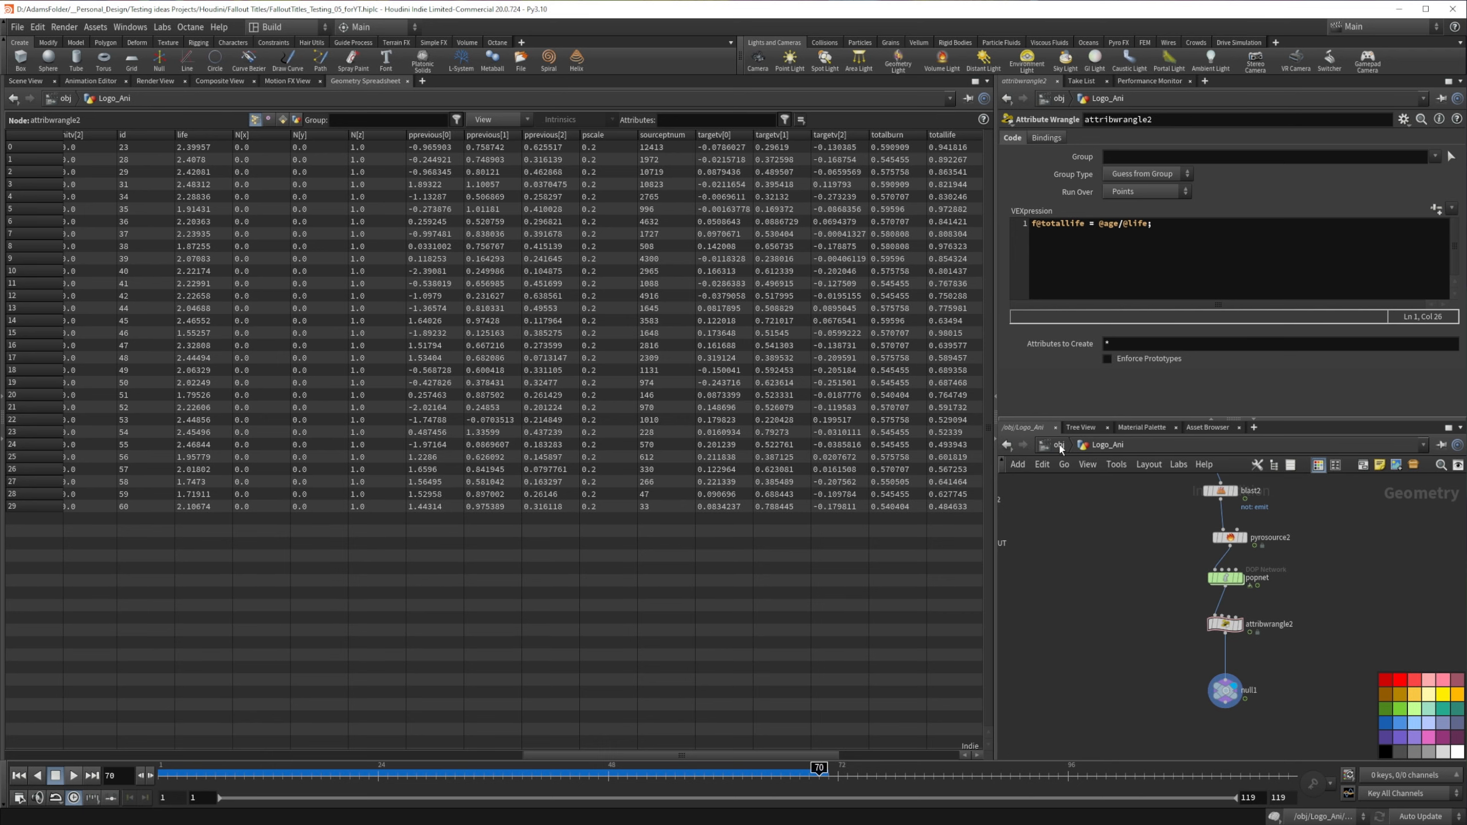
Step: Insert a Color node between attribwrangle2 and the null, and switch from the spreadsheet back to the 3D scene view
{"action": "key", "text": "Tab"}
{"action": "type", "text": "colo"}
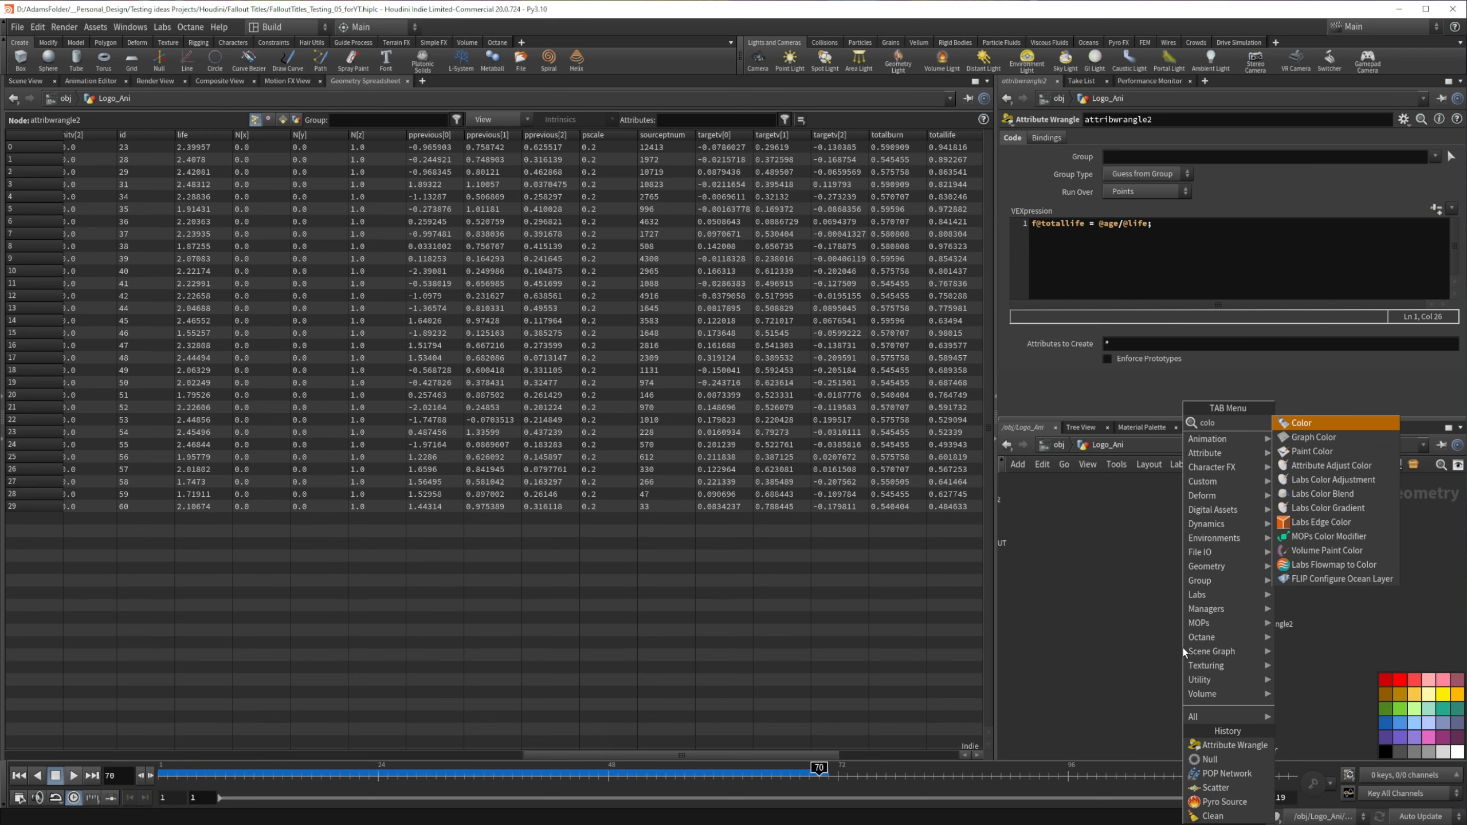
{"action": "key", "text": "Return"}
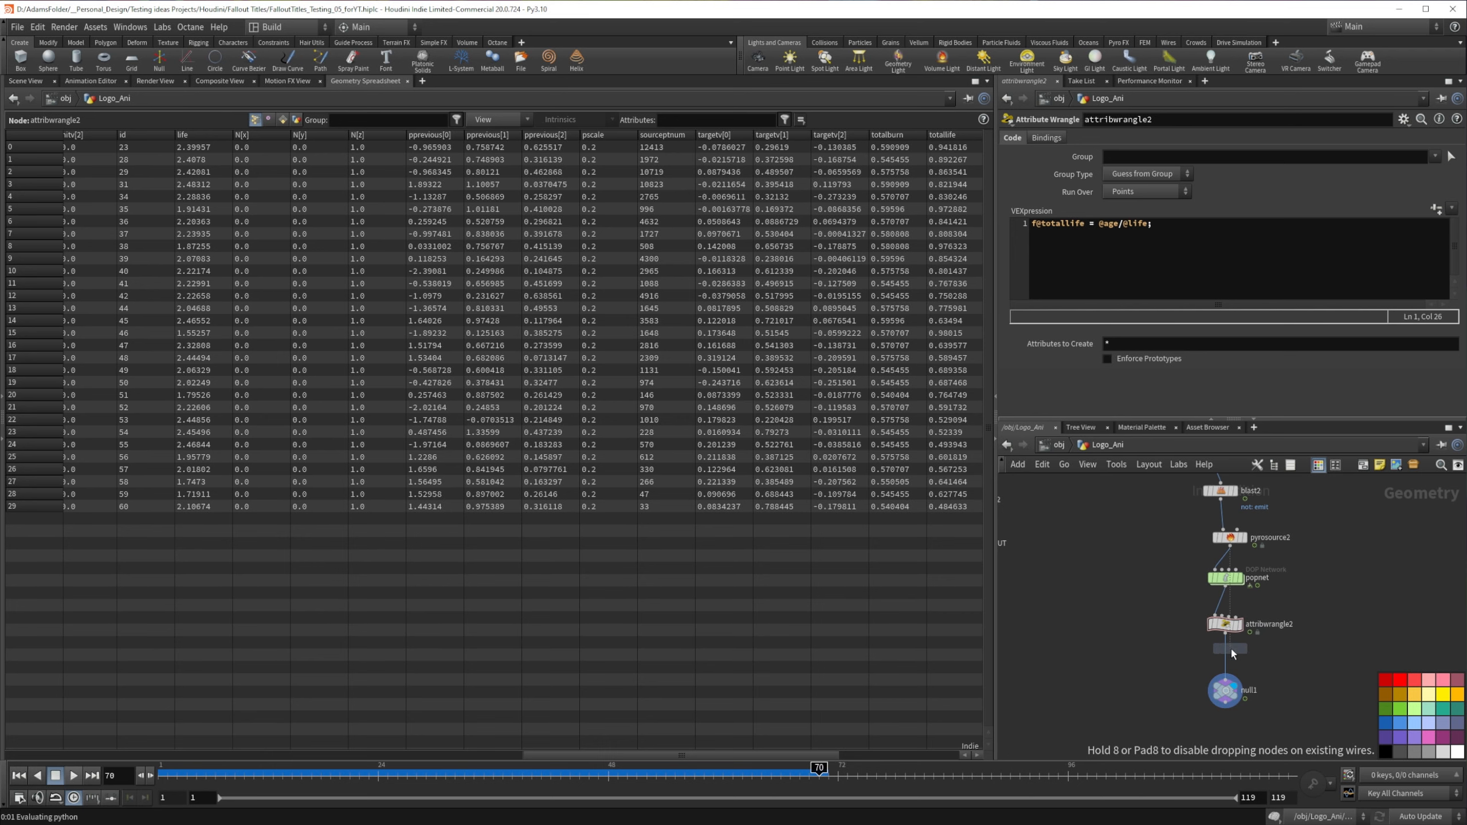
{"action": "left_click", "coordinate": [1227, 656]}
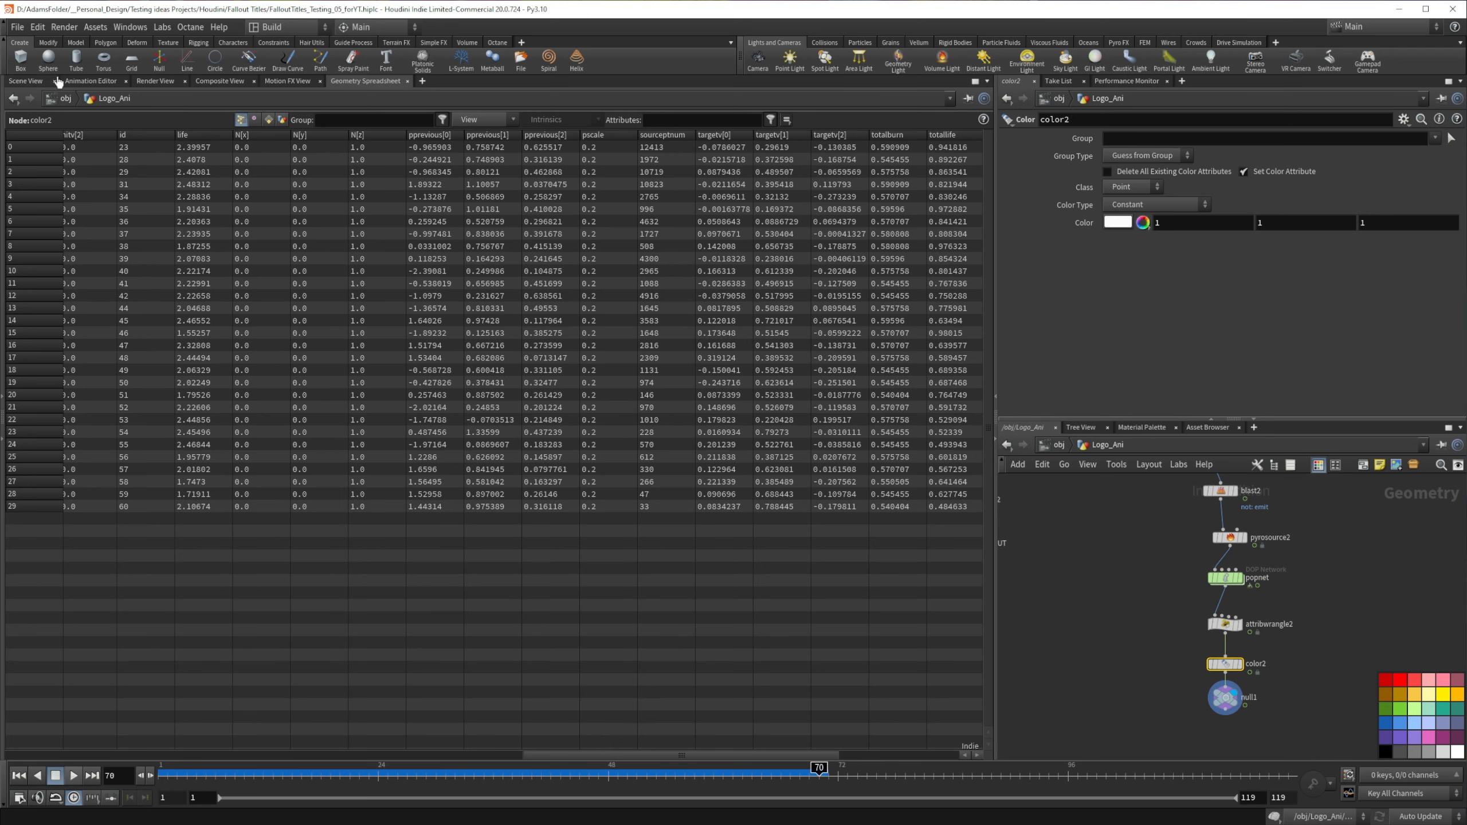
{"action": "left_click", "coordinate": [26, 81]}
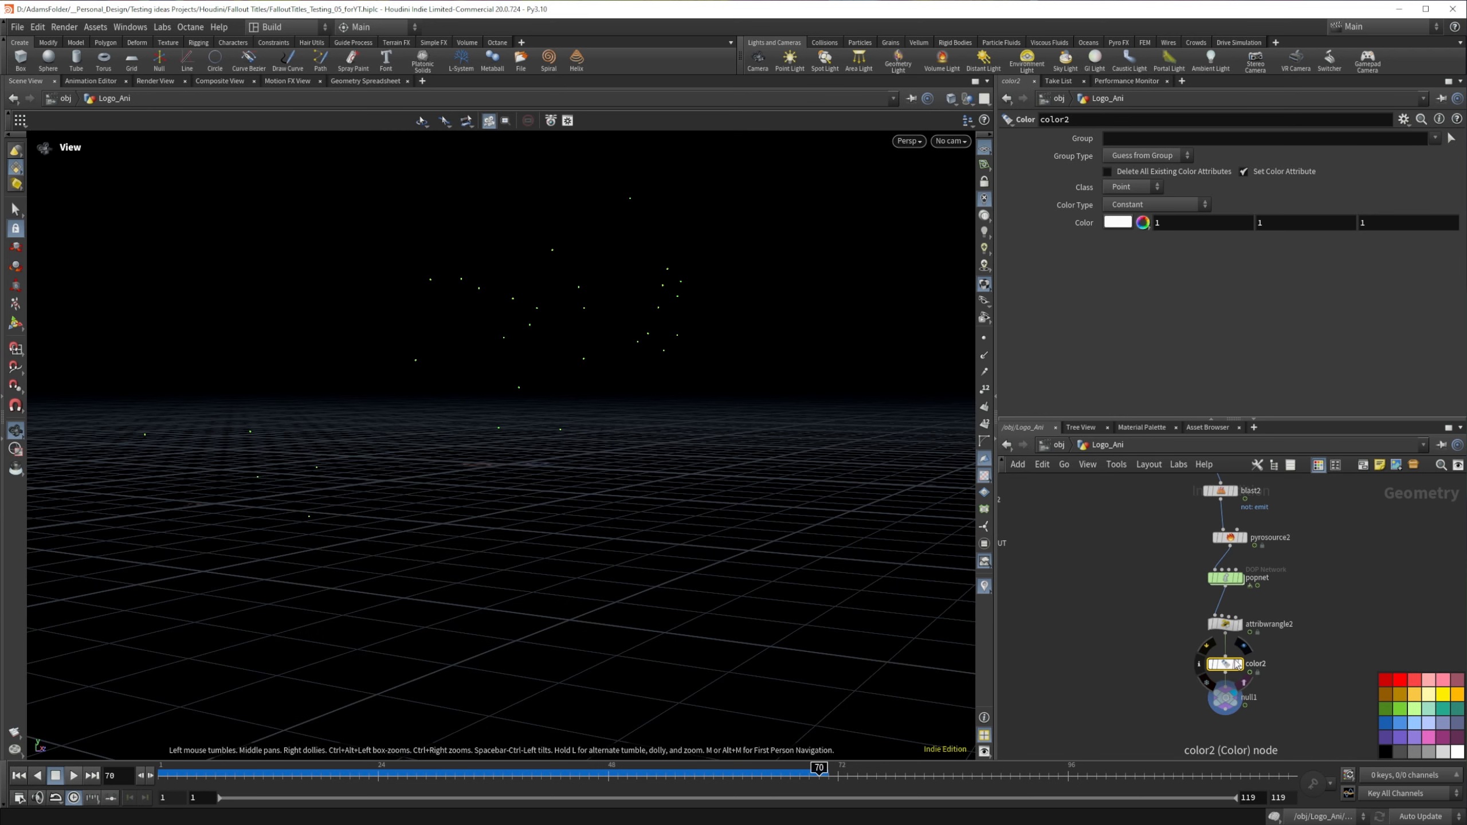
Step: Set the Color node's color type to Ramp from Attribute and apply the Infra-Red ramp preset
{"action": "left_click", "coordinate": [1171, 205]}
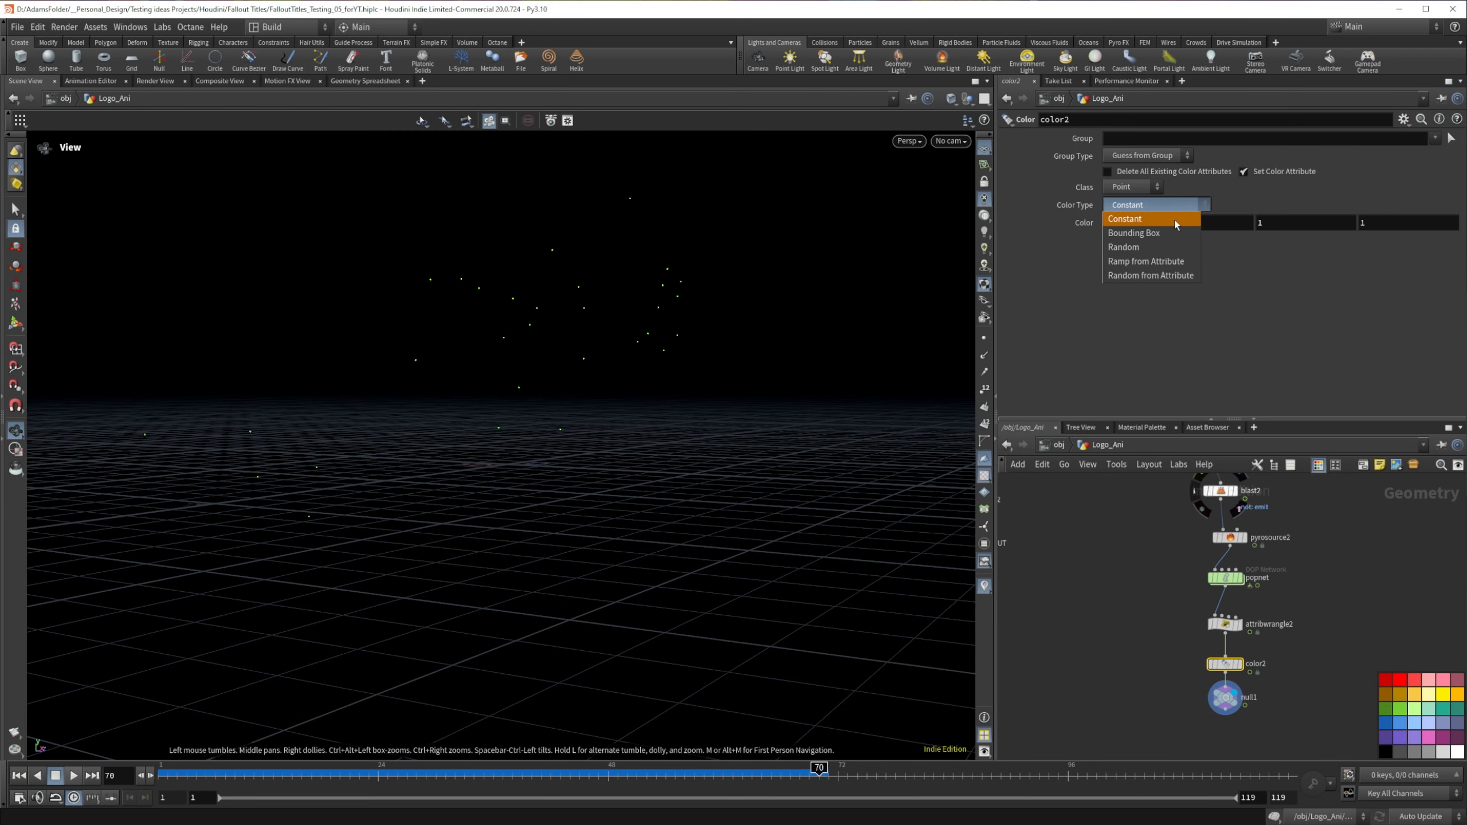
{"action": "left_click", "coordinate": [1161, 263]}
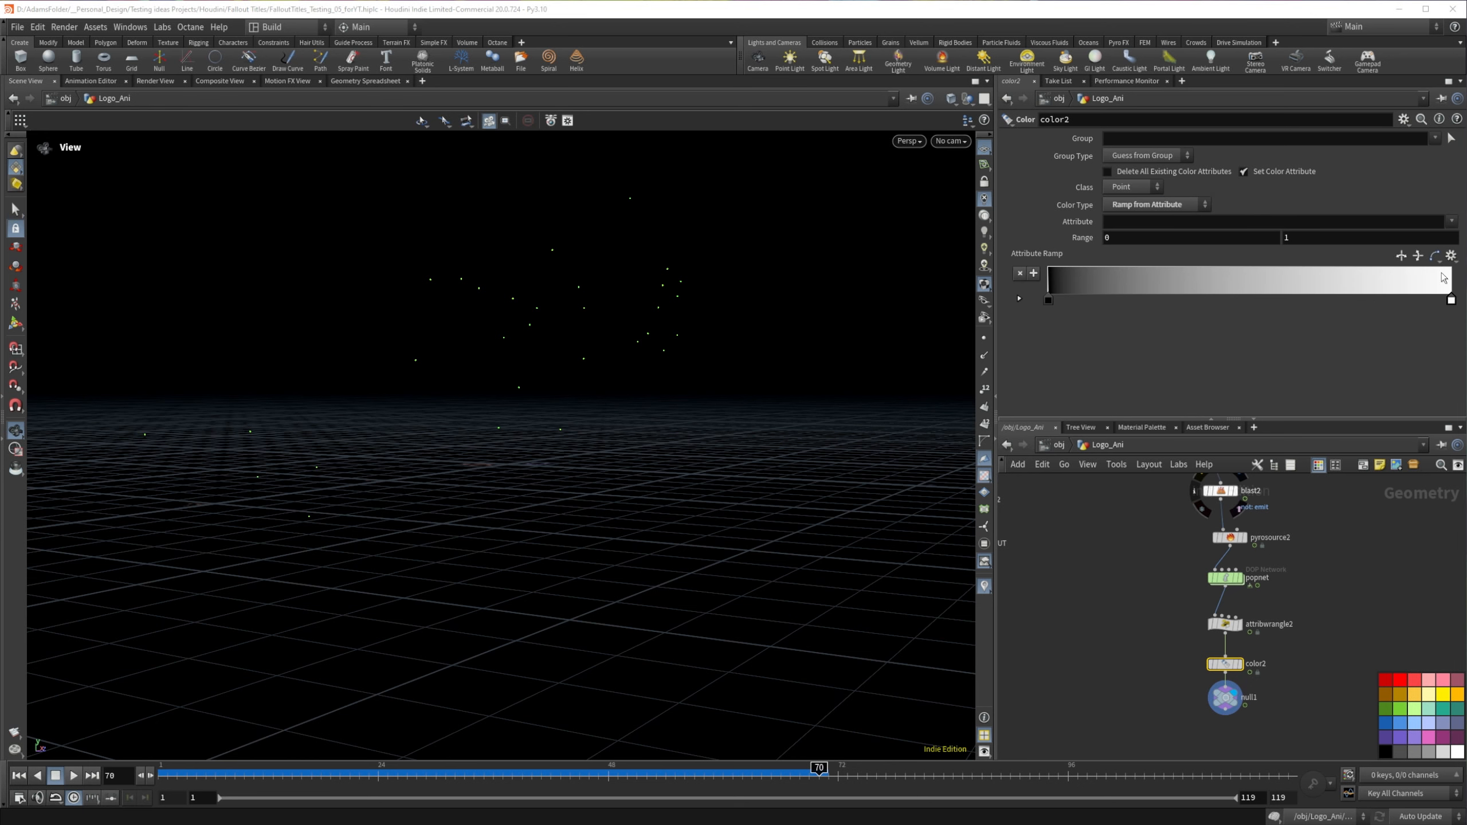
{"action": "left_click", "coordinate": [1451, 256]}
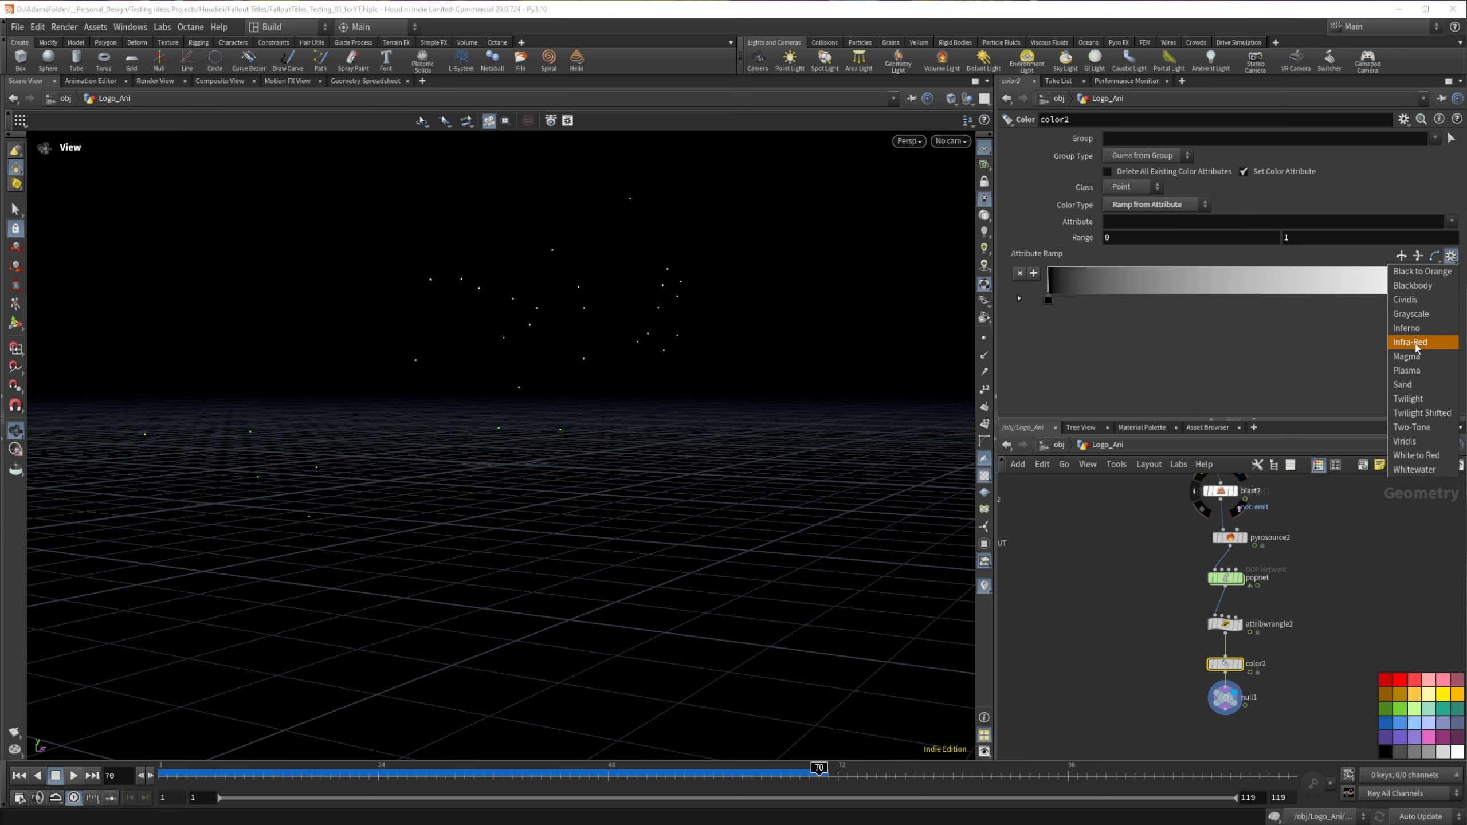
{"action": "left_click", "coordinate": [1416, 345]}
Step: Remove the ramp's cyan, green and yellow keys, and set totallife as the attribute driving it
{"action": "left_click", "coordinate": [1451, 222]}
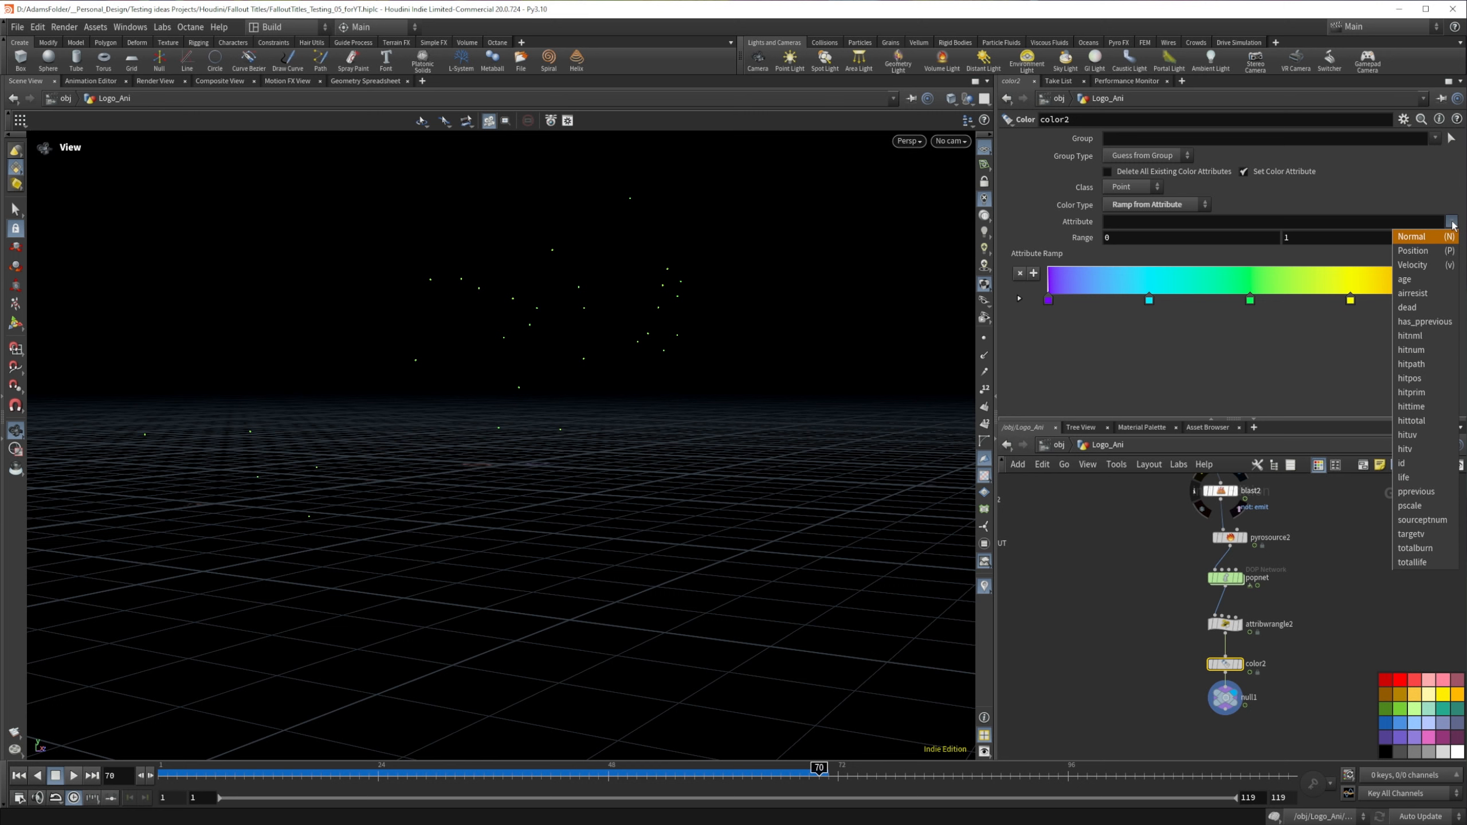
{"action": "left_click", "coordinate": [1140, 310]}
{"action": "left_click_drag", "start_coordinate": [1149, 299], "coordinate": [1178, 349]}
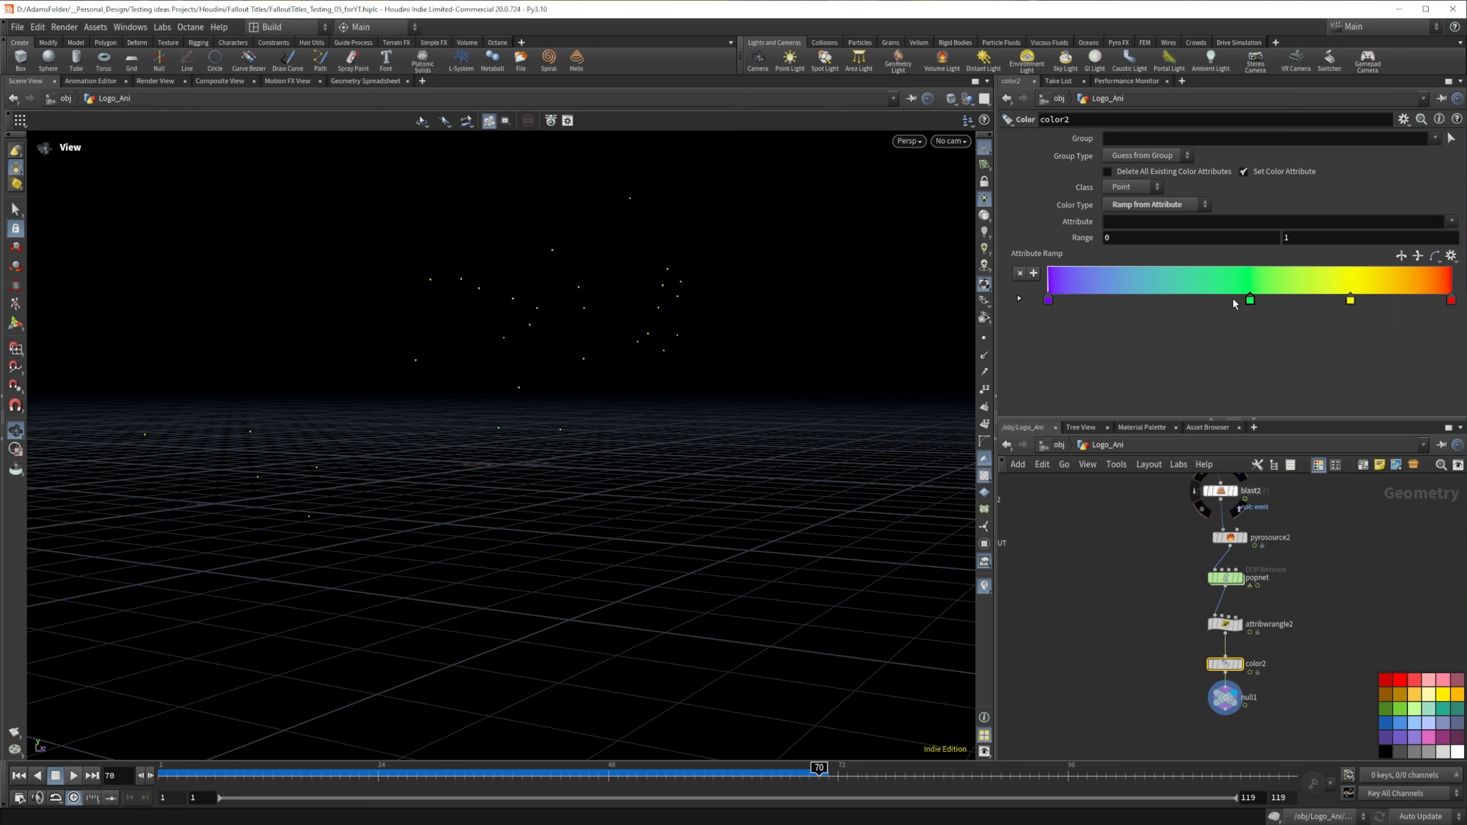
{"action": "left_click_drag", "start_coordinate": [1249, 299], "coordinate": [1251, 347]}
{"action": "left_click_drag", "start_coordinate": [1350, 300], "coordinate": [1285, 351]}
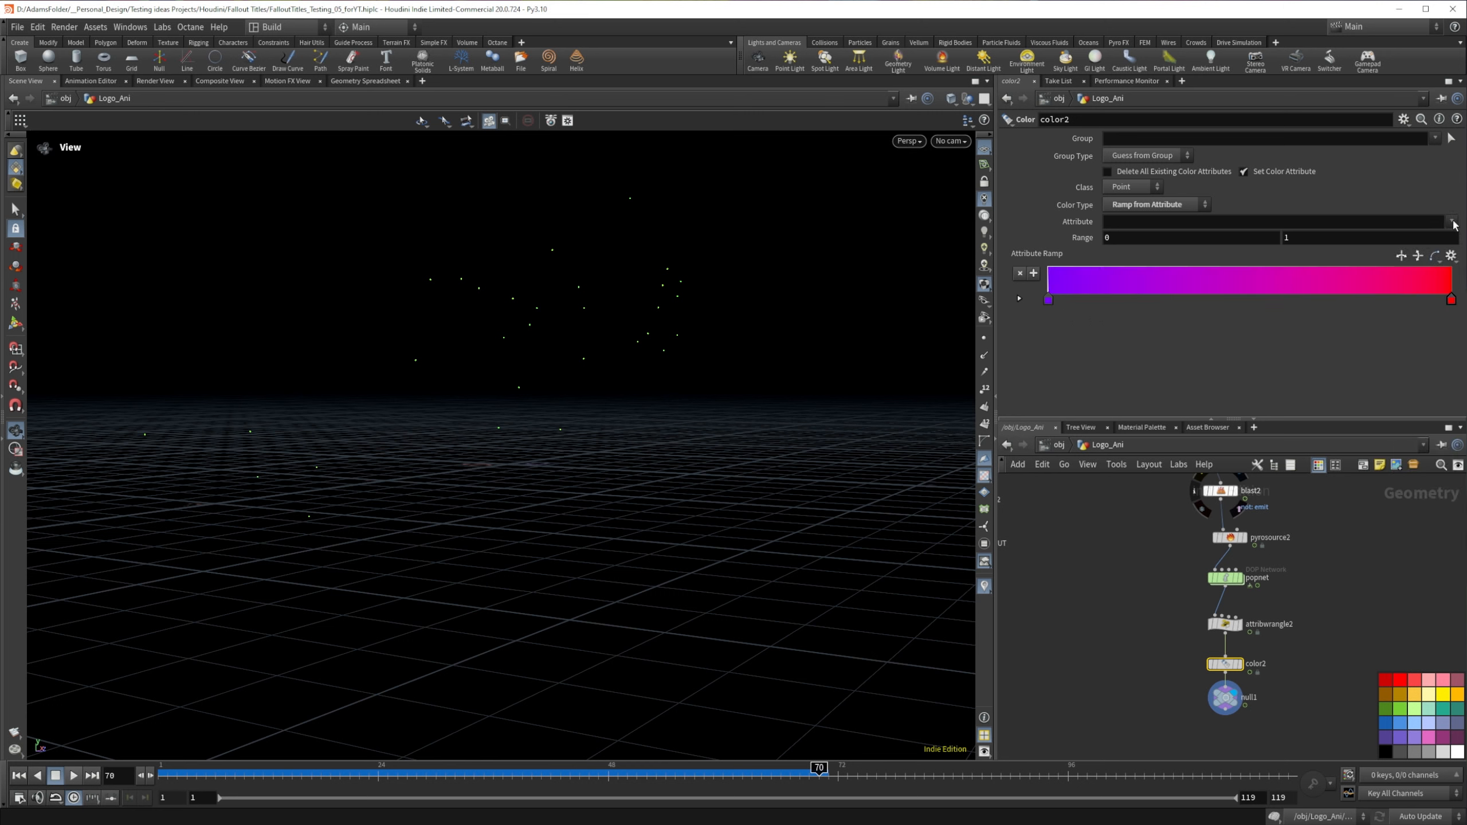
{"action": "left_click", "coordinate": [1452, 222]}
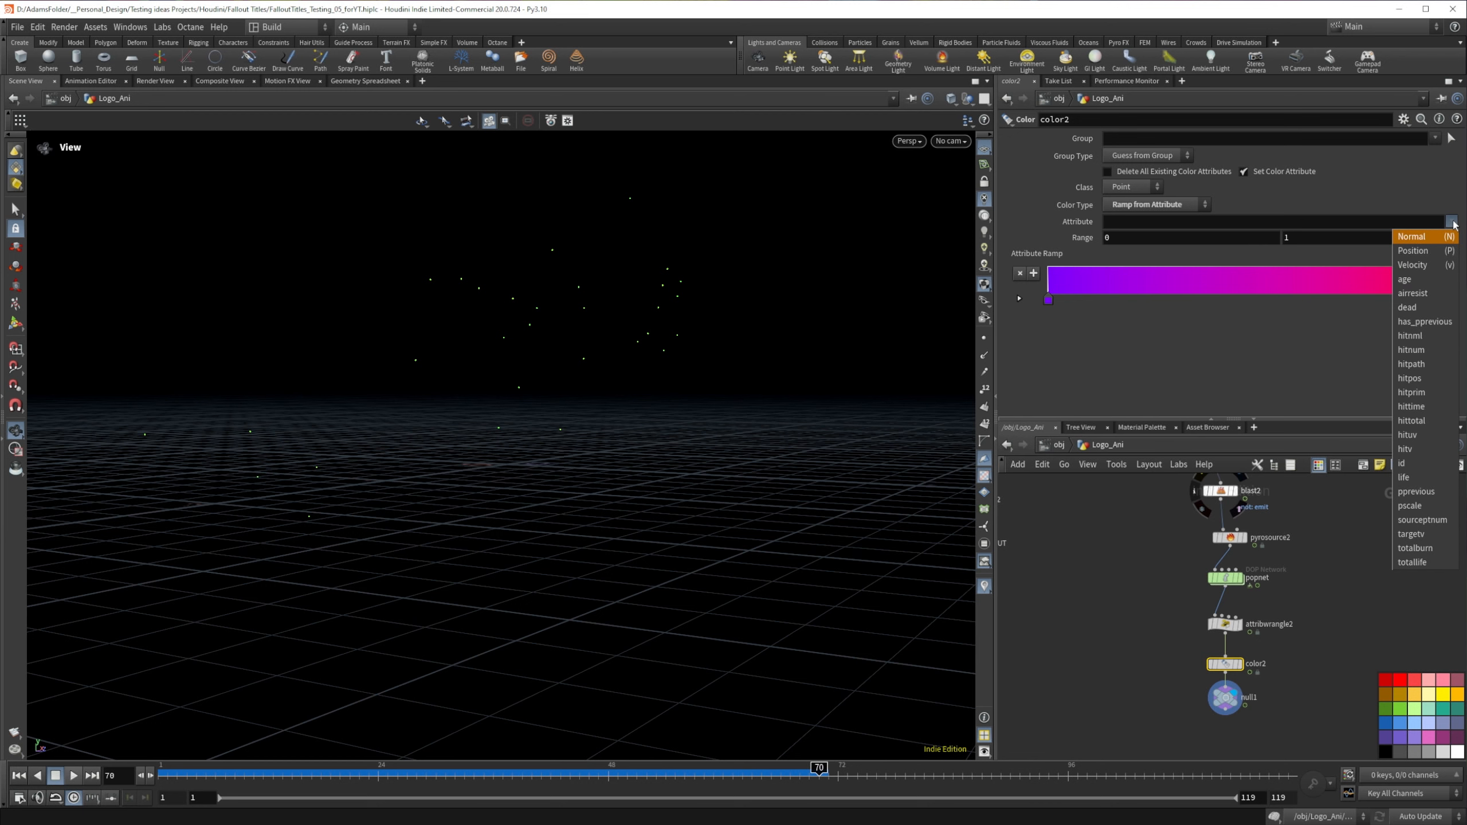
{"action": "left_click", "coordinate": [1427, 563]}
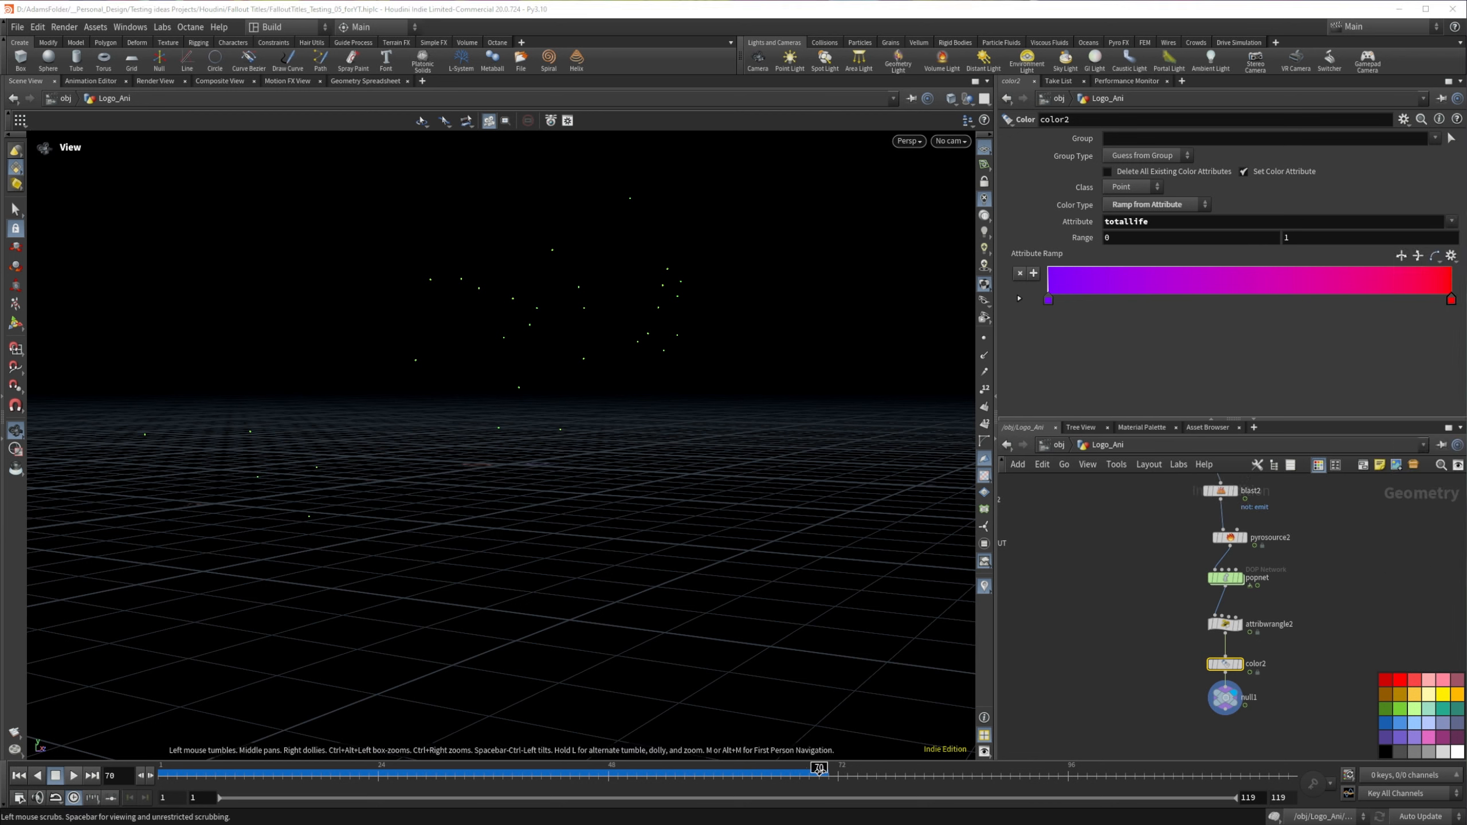
Step: Inspect the null's point attributes, scrub through the animation to check the particle colors, and return to frame 1
{"action": "mouse_move", "coordinate": [1231, 700]}
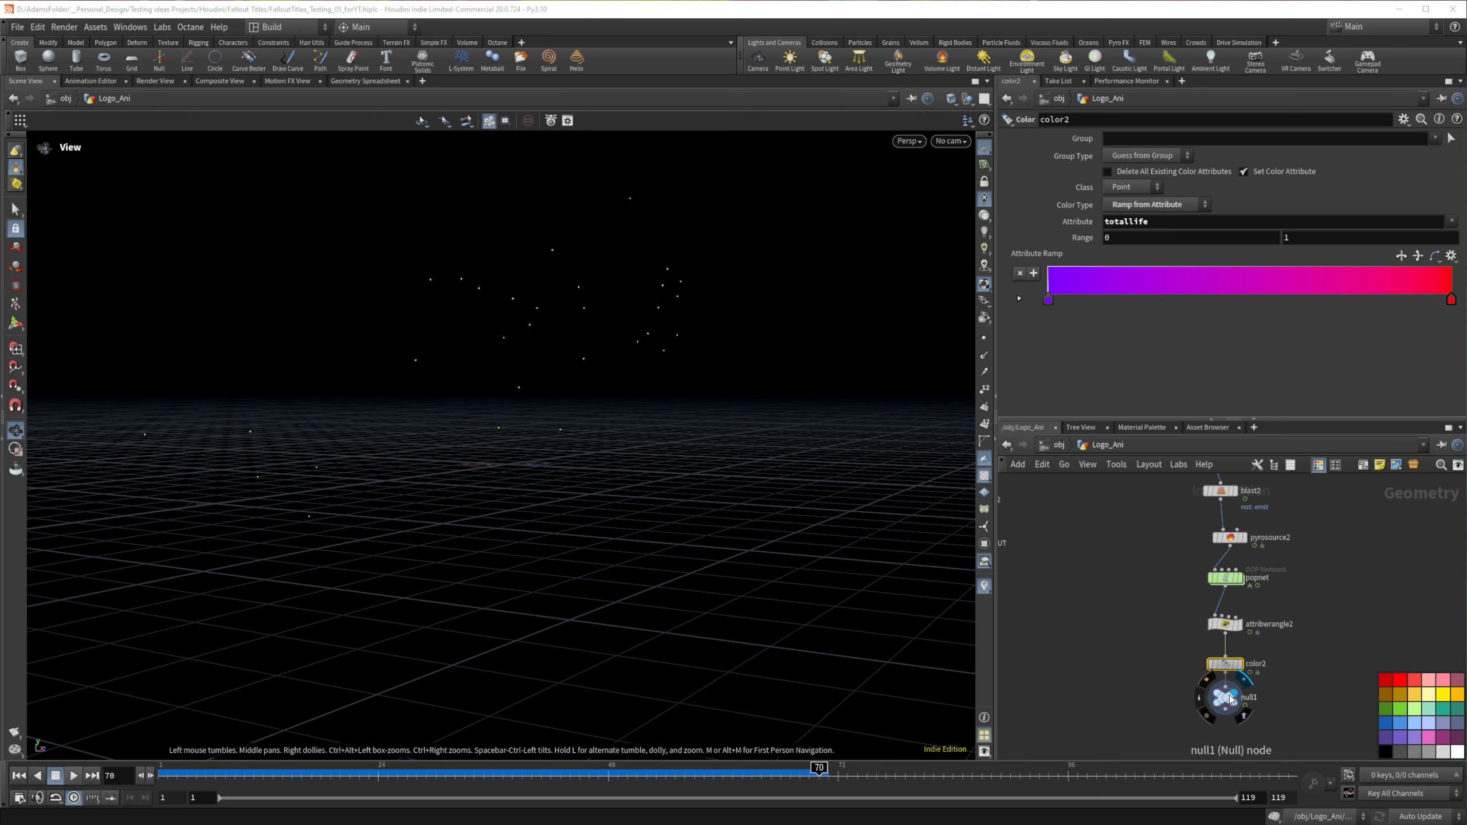
{"action": "left_click", "coordinate": [1201, 699]}
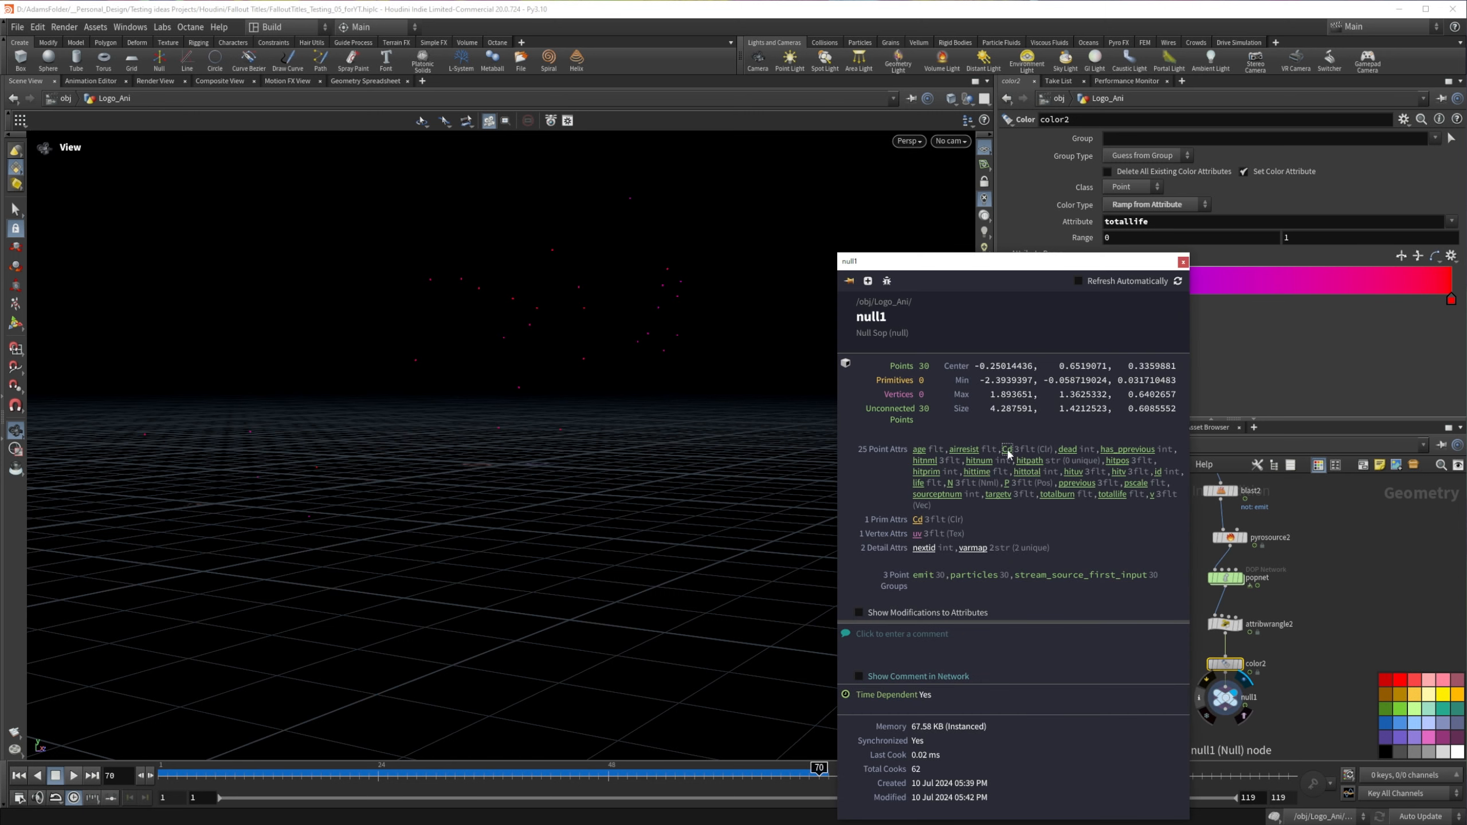
{"action": "left_click_drag", "start_coordinate": [779, 768], "coordinate": [587, 745]}
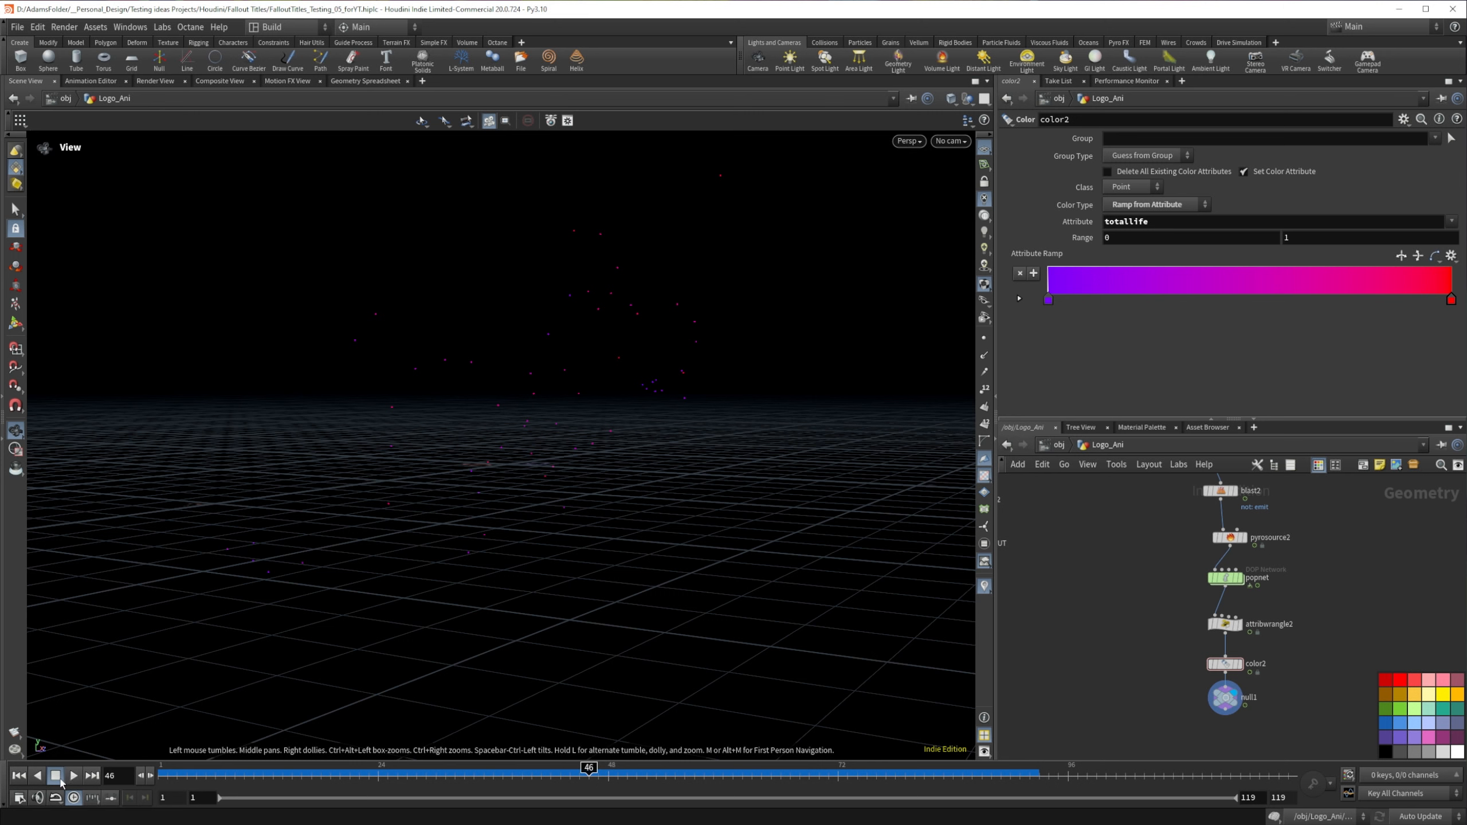
{"action": "left_click", "coordinate": [18, 775]}
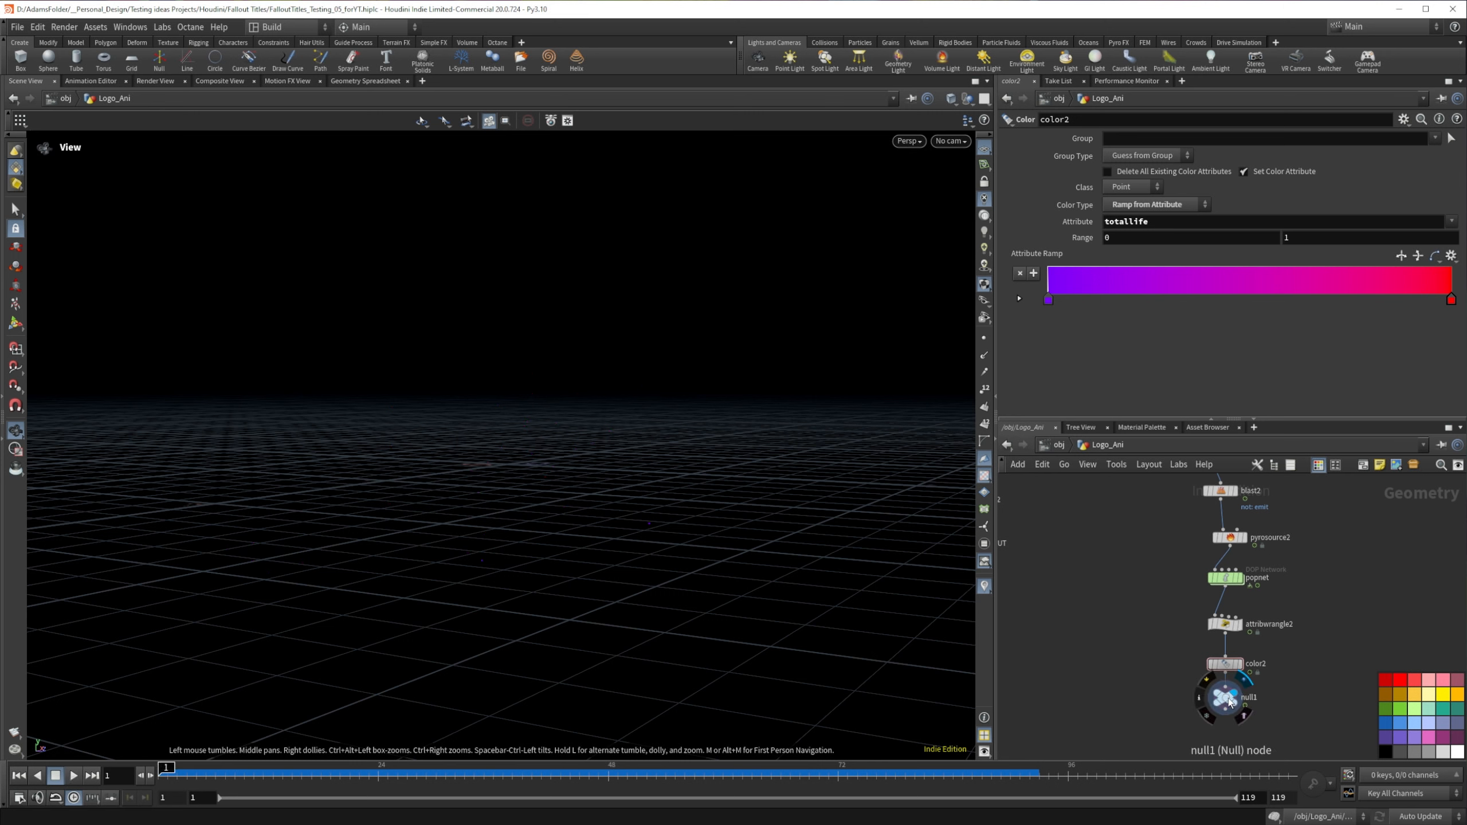
Step: Replace the Color node with a Clean node between attribwrangle2 and the null, moving the null down for room
{"action": "left_click_drag", "start_coordinate": [1230, 702], "coordinate": [1230, 724]}
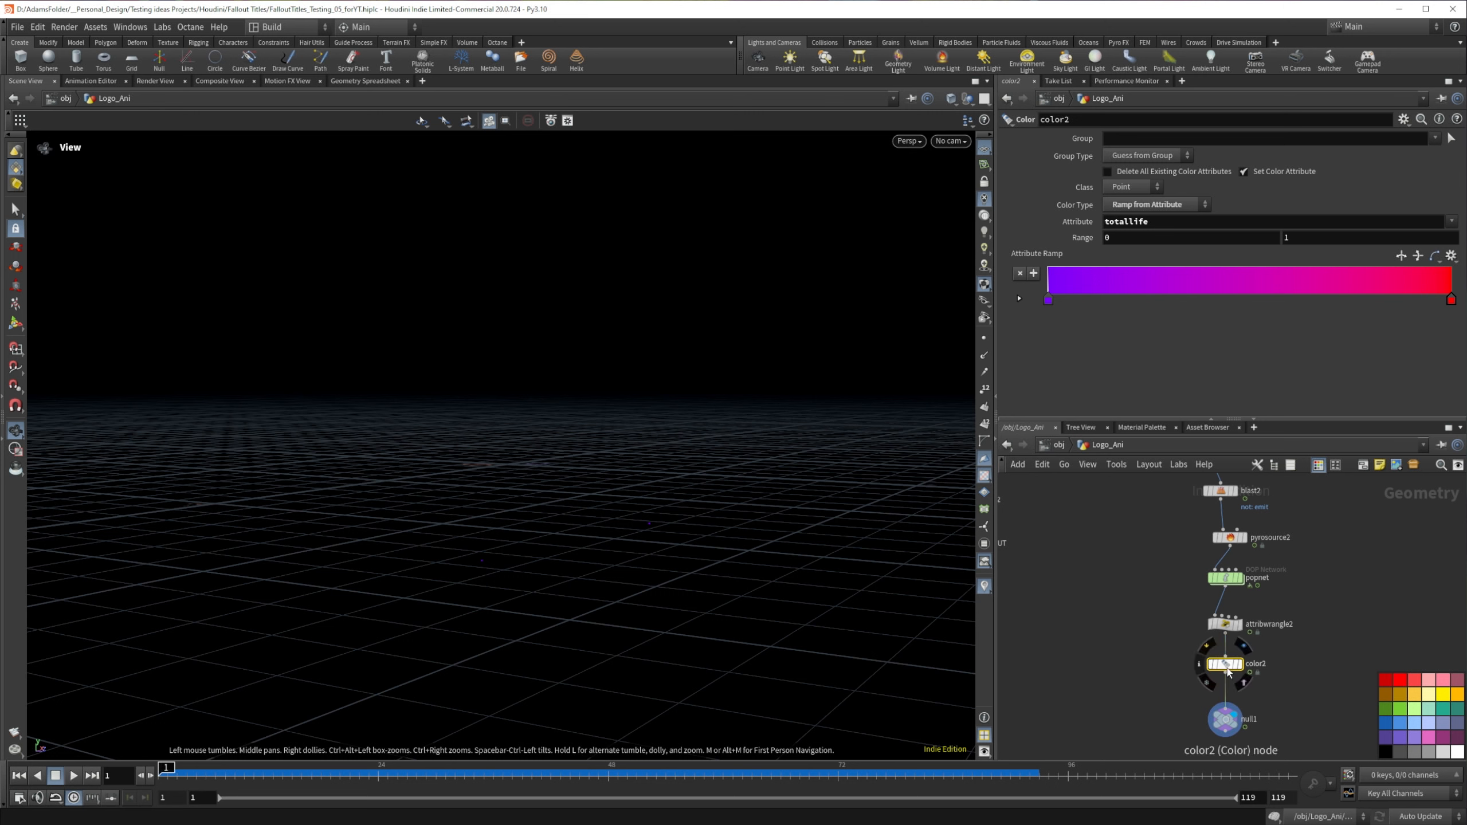
{"action": "key", "text": "Delete"}
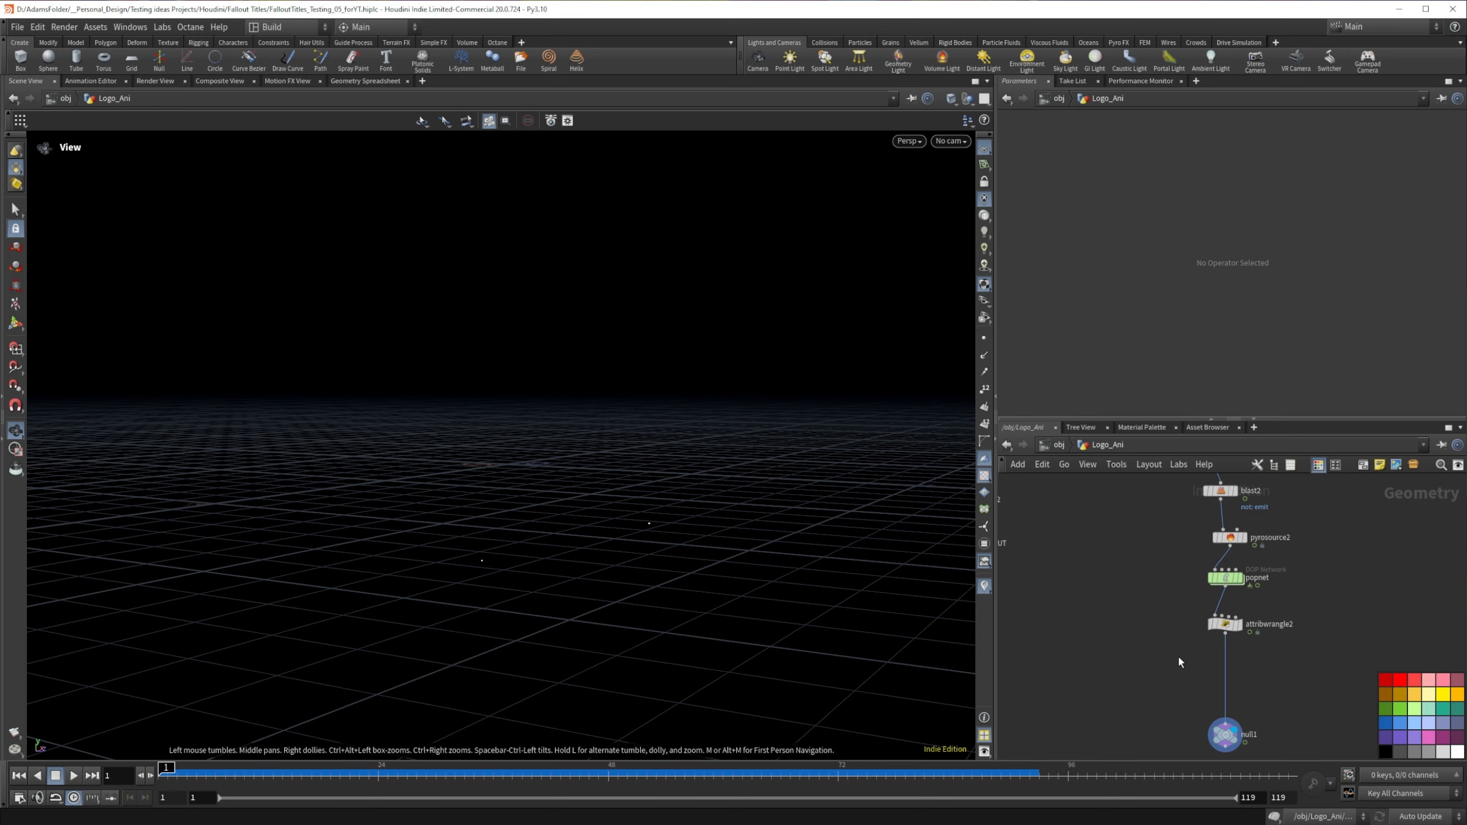
{"action": "key", "text": "Tab"}
{"action": "type", "text": "cela"}
{"action": "key", "text": "BackSpace"}
{"action": "key", "text": "BackSpace"}
{"action": "key", "text": "BackSpace"}
{"action": "key", "text": "BackSpace"}
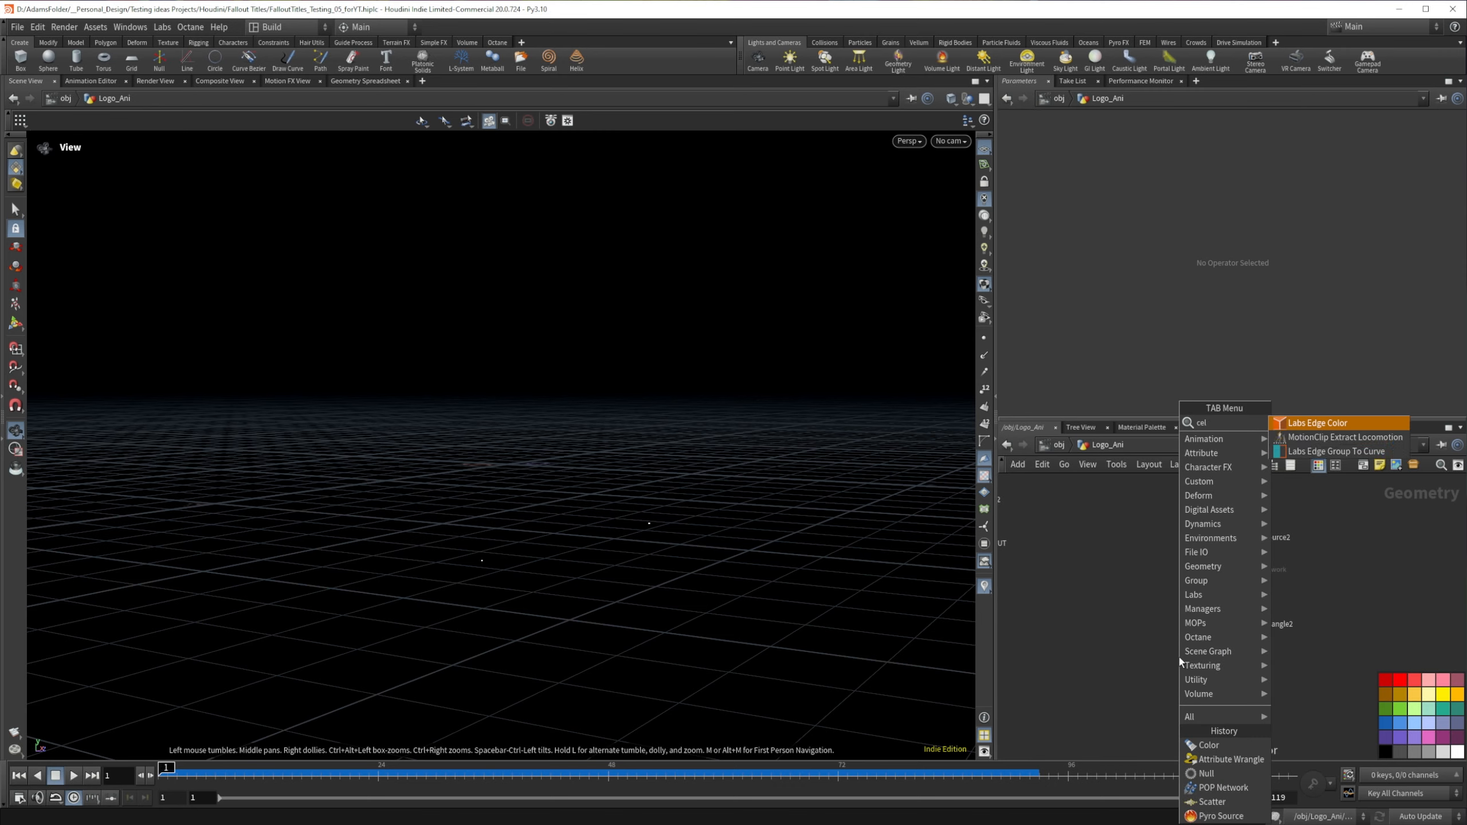
{"action": "type", "text": "lean"}
{"action": "key", "text": "Return"}
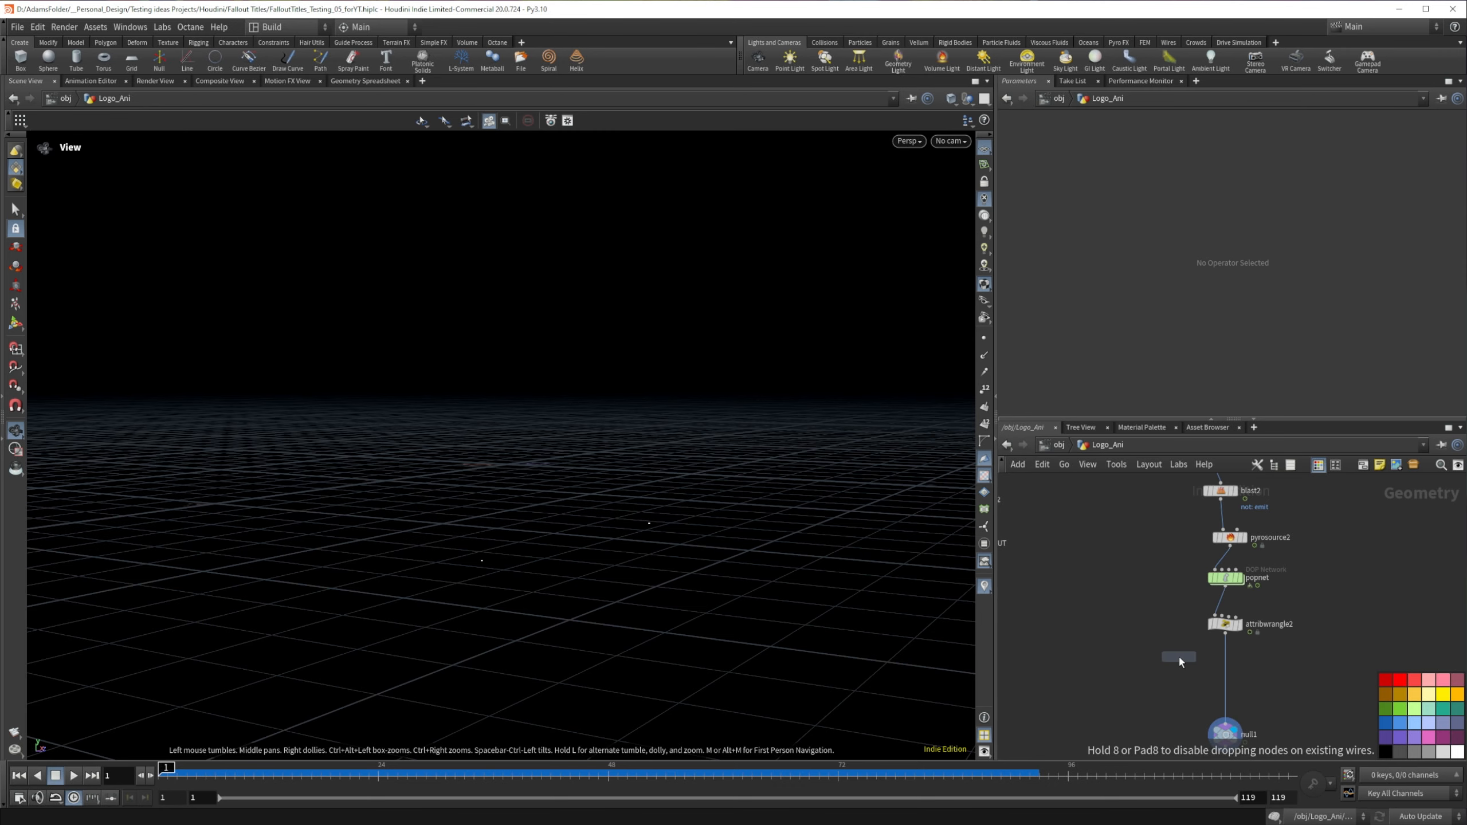
{"action": "left_click", "coordinate": [1229, 655]}
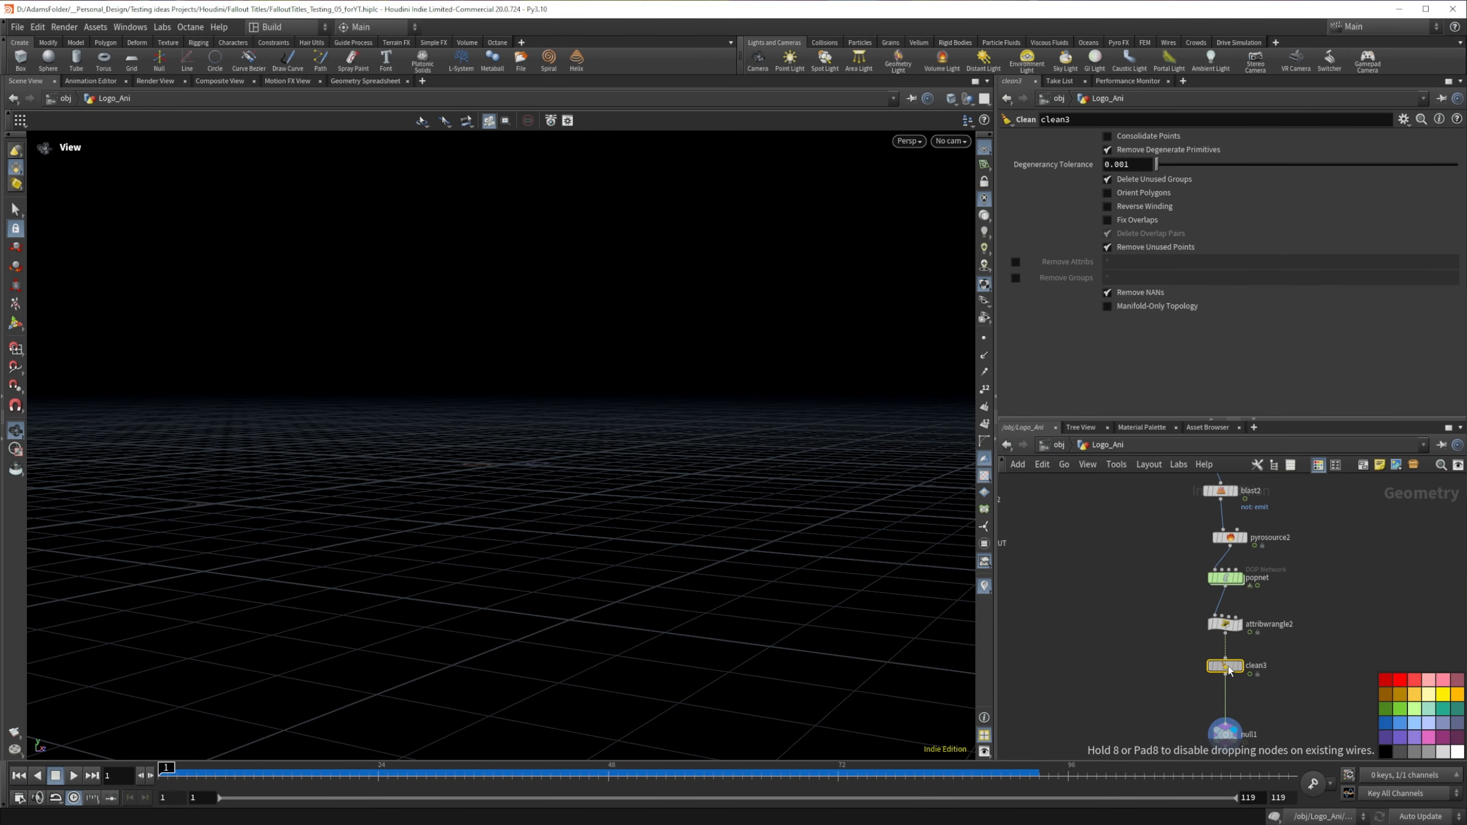
Step: On the Clean node, disable Remove Degenerate Primitives and Remove Unused Points, and enable Remove Attribs and Remove Groups
{"action": "left_click", "coordinate": [1107, 149]}
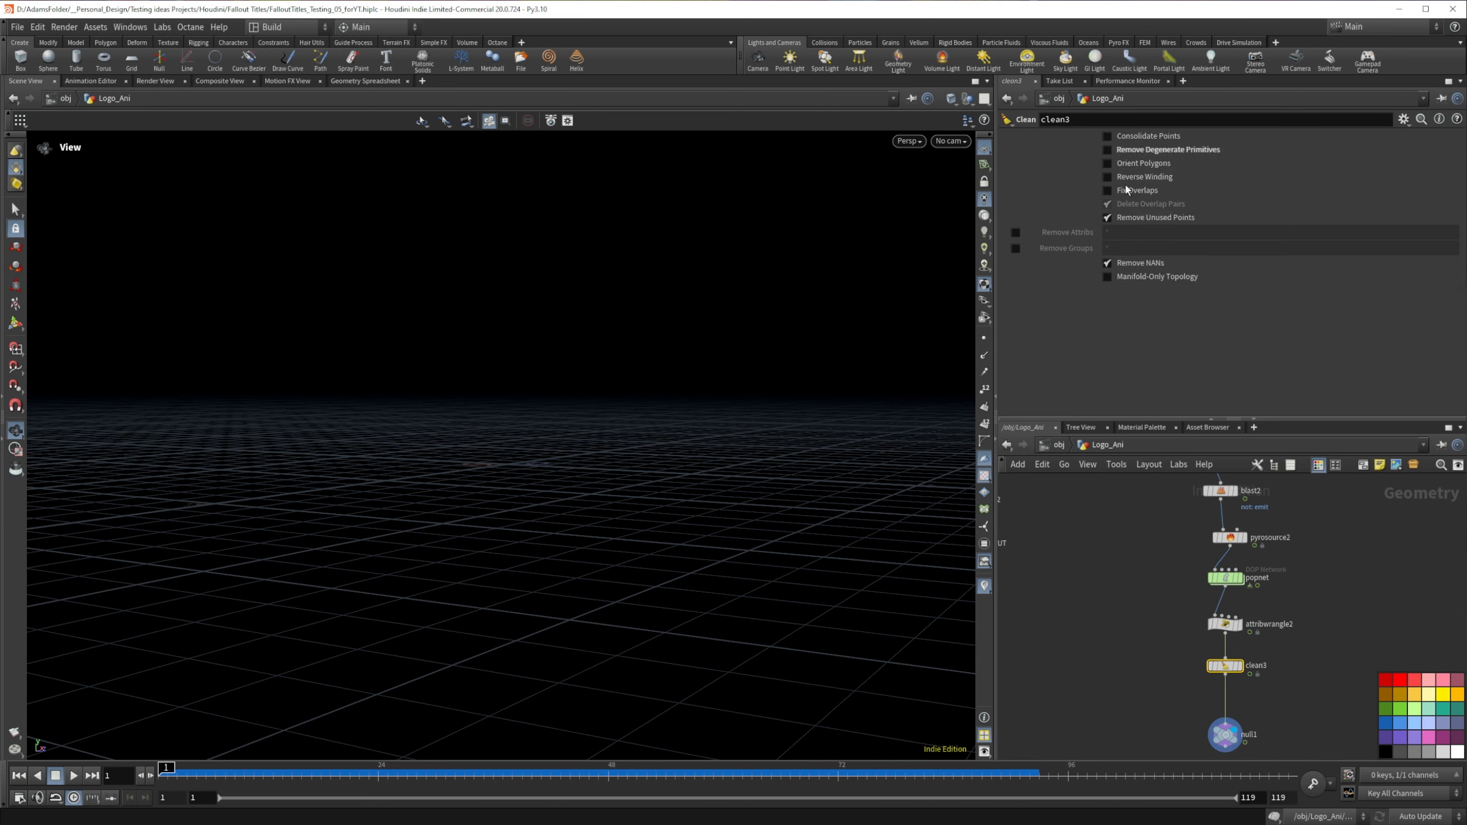
{"action": "left_click", "coordinate": [1107, 218]}
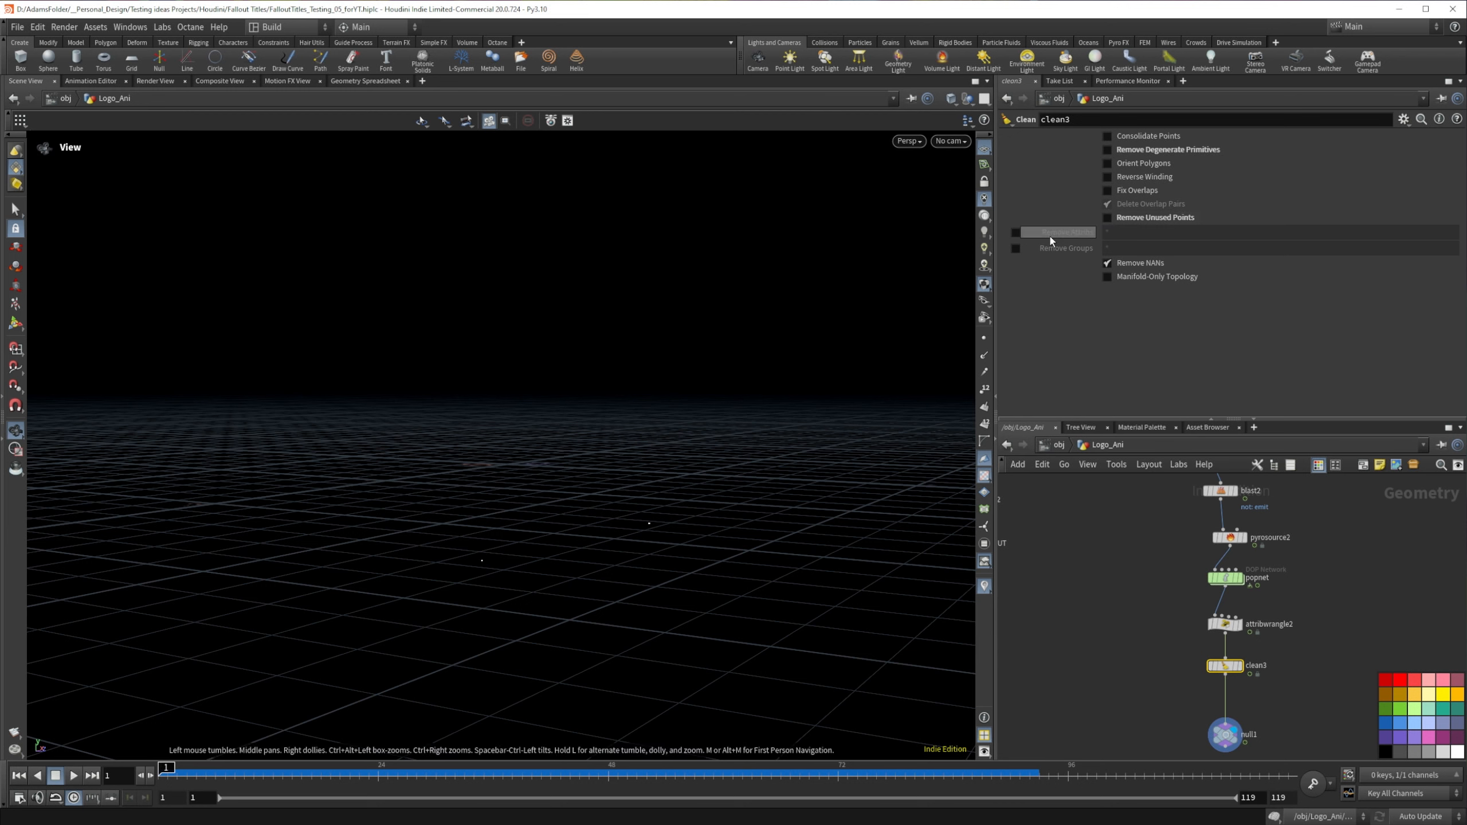
{"action": "left_click", "coordinate": [1015, 232]}
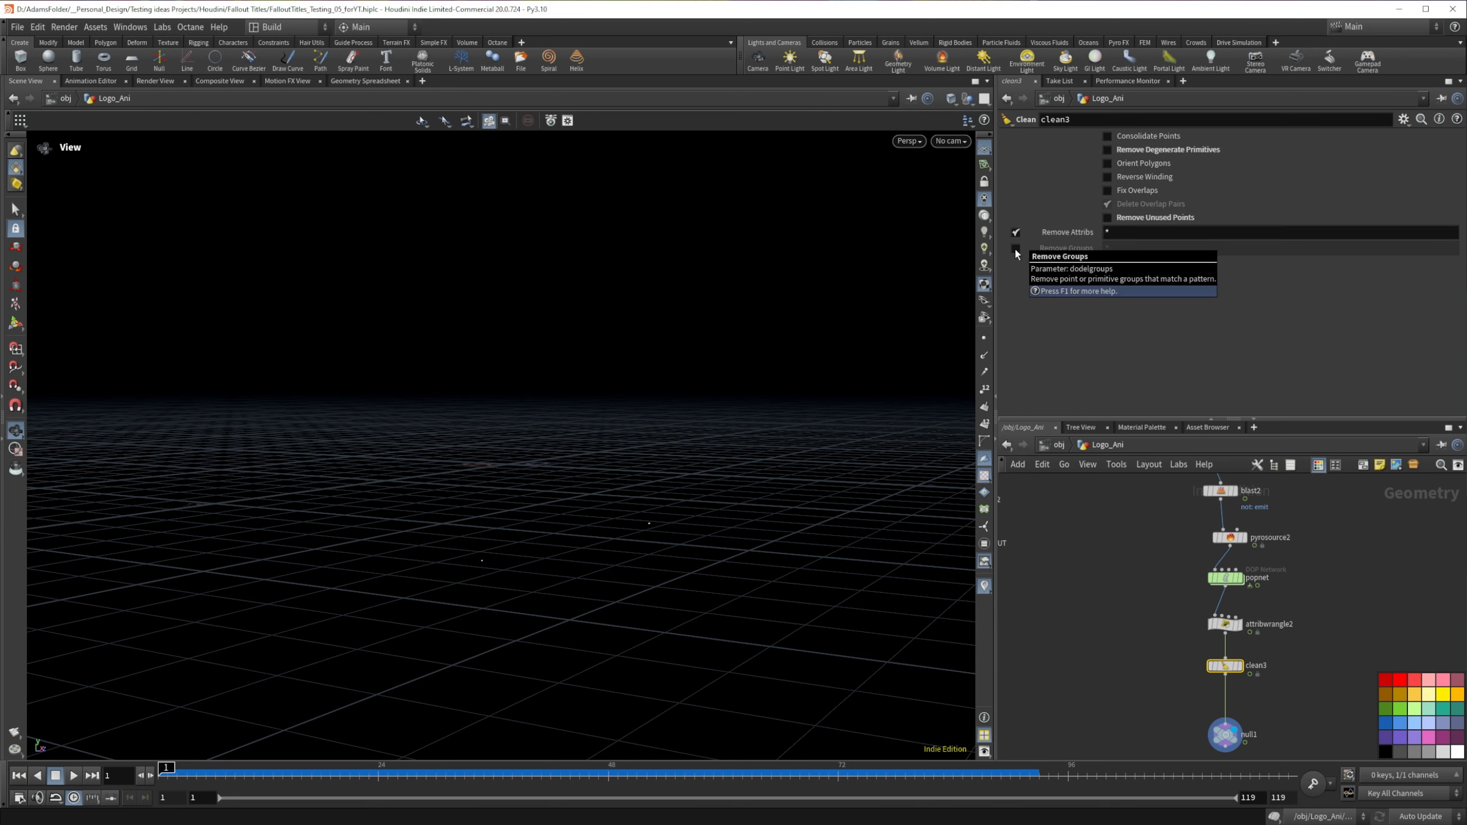
{"action": "left_click", "coordinate": [1016, 249]}
Step: Set the Clean node's Remove Attribs pattern to * ^totallife ^id
{"action": "left_click", "coordinate": [1155, 232]}
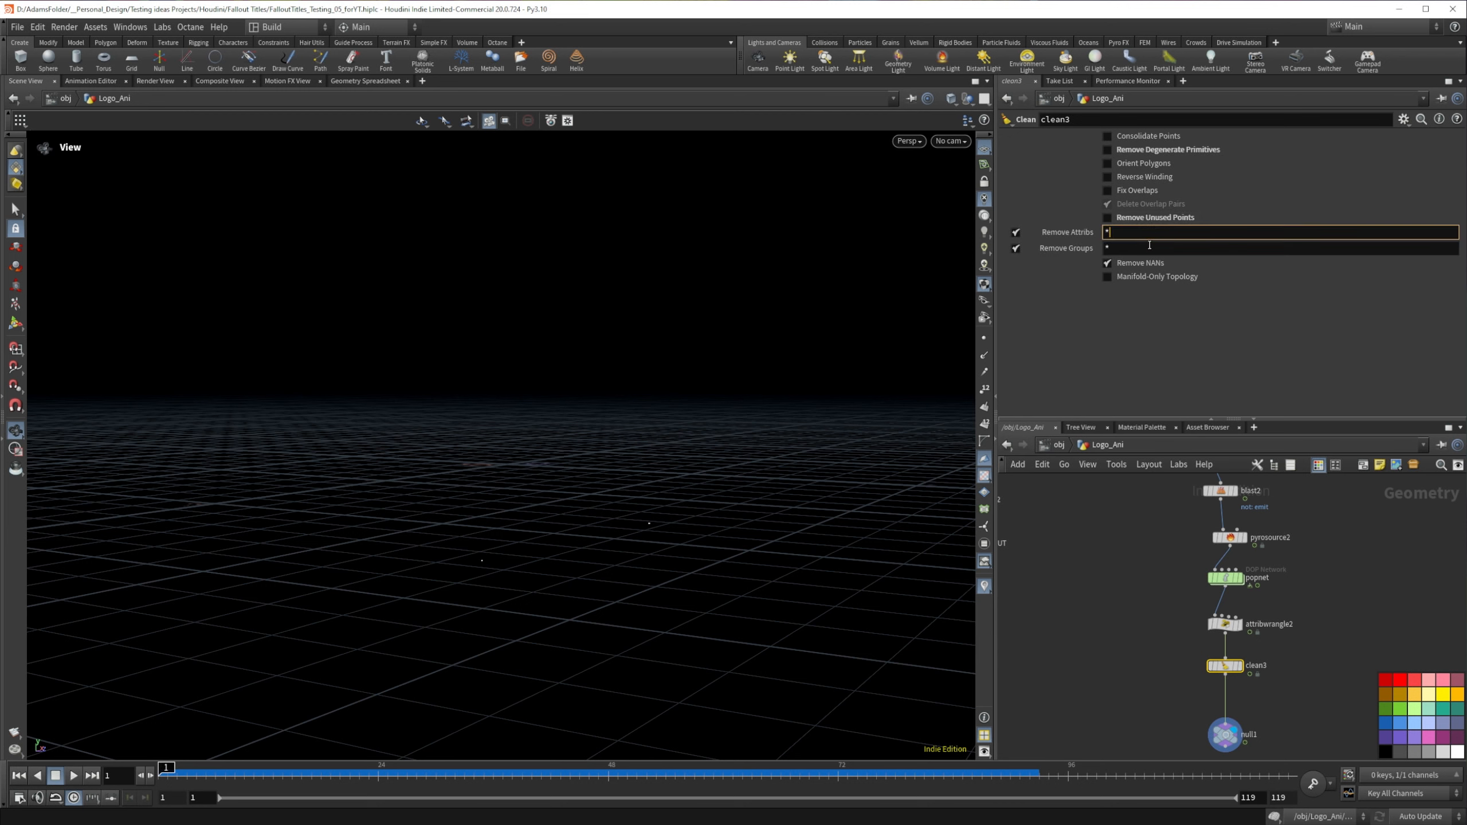
{"action": "type", "text": "^totallife ^id"}
{"action": "key", "text": "Return"}
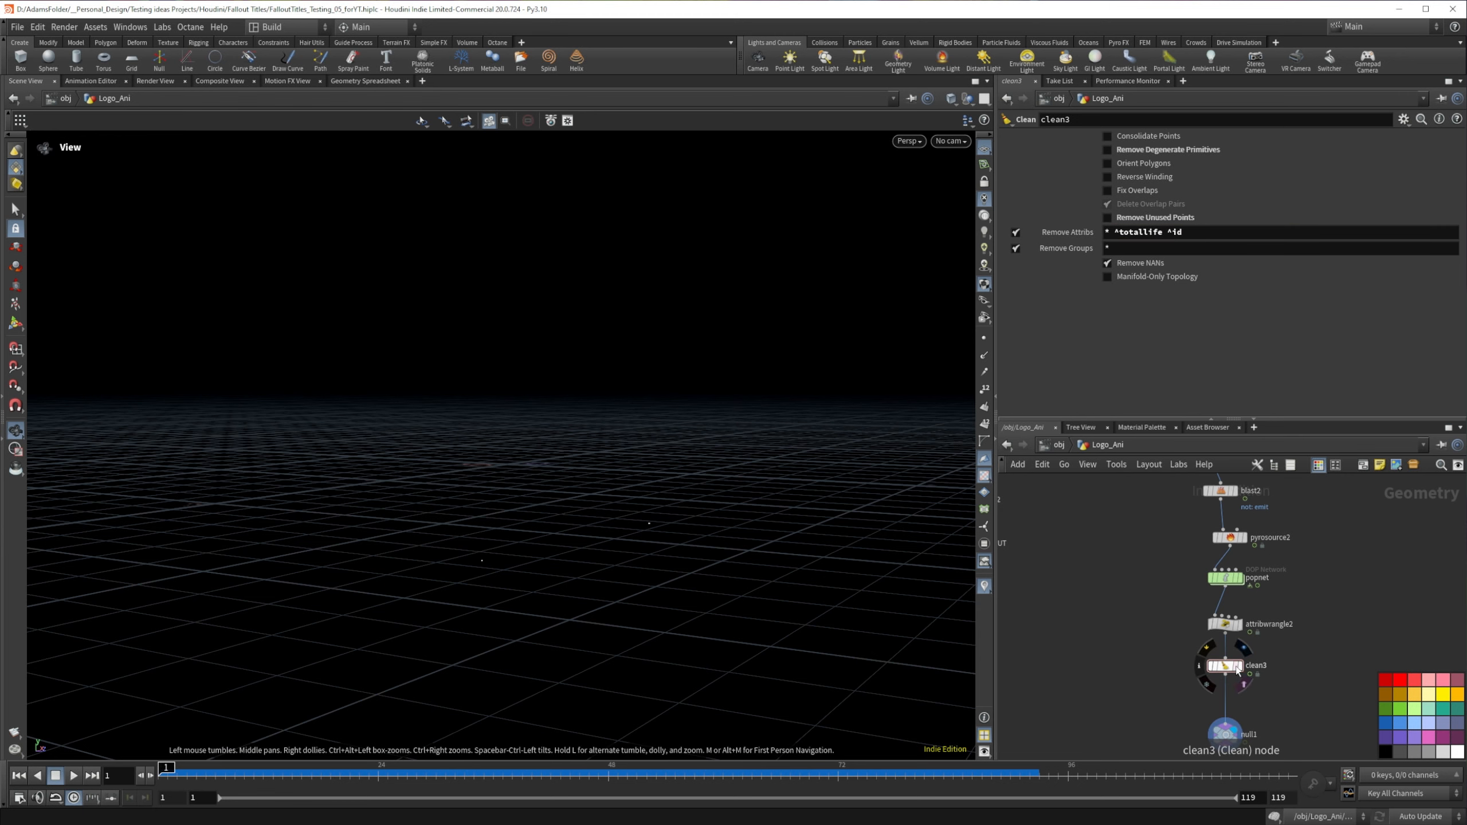
Step: Display the Clean node and check its remaining attributes in the spreadsheet, then inspect the attributes on attribwrangle2
{"action": "key", "text": "r"}
{"action": "left_click", "coordinate": [365, 81]}
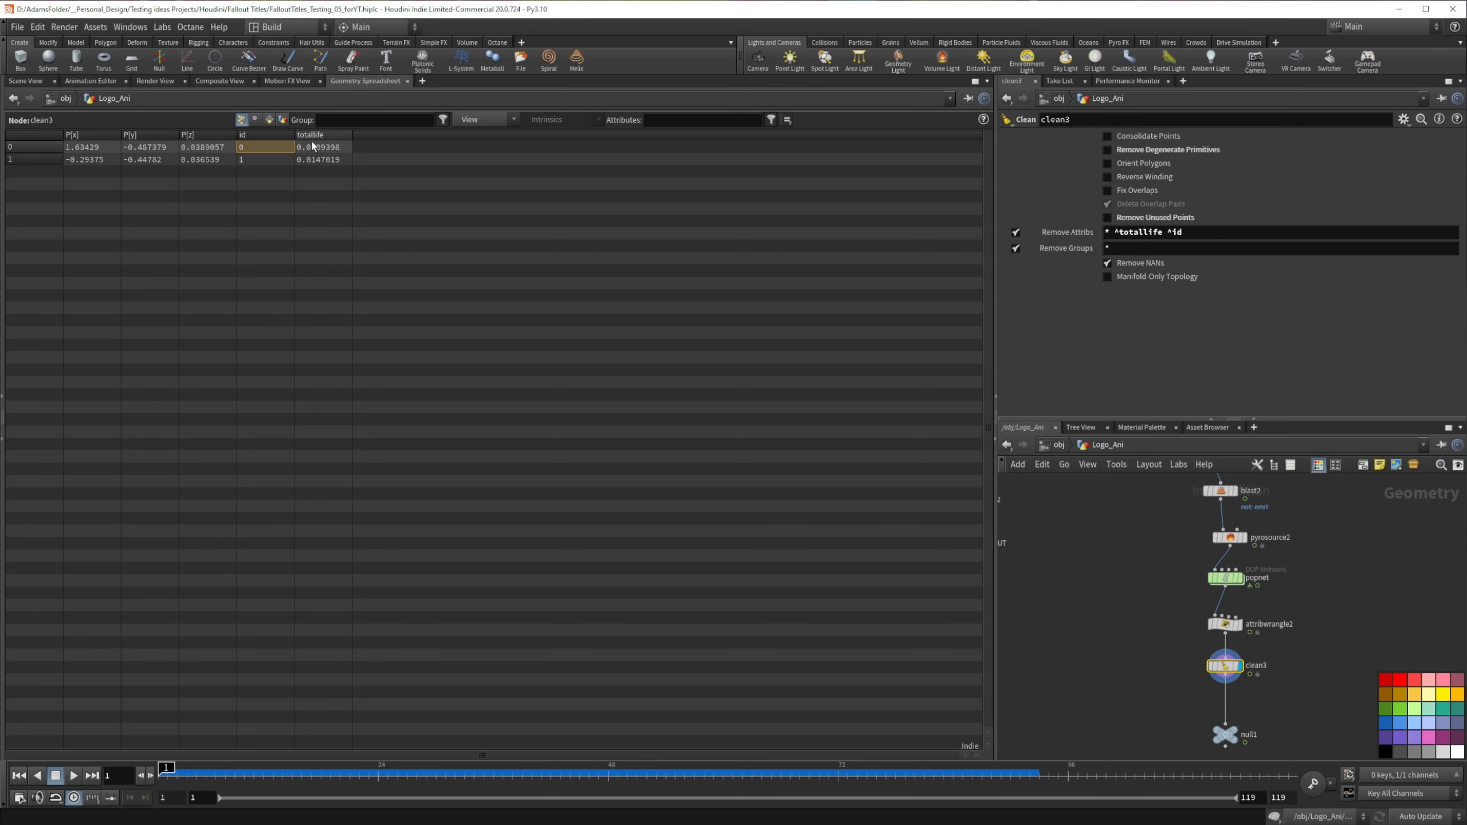
{"action": "left_click", "coordinate": [24, 82]}
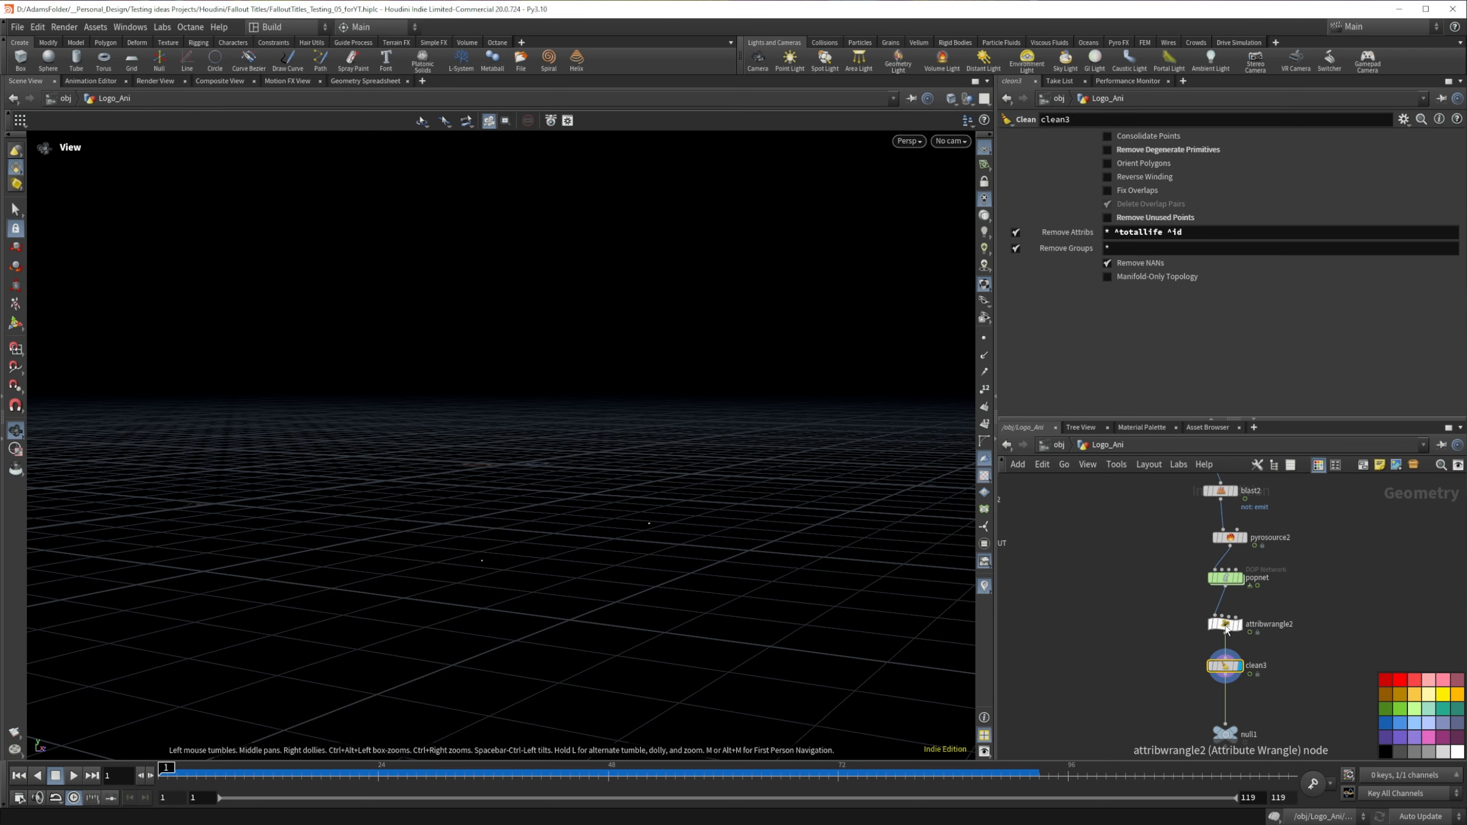
{"action": "left_click", "coordinate": [1208, 625]}
{"action": "left_click", "coordinate": [1201, 625]}
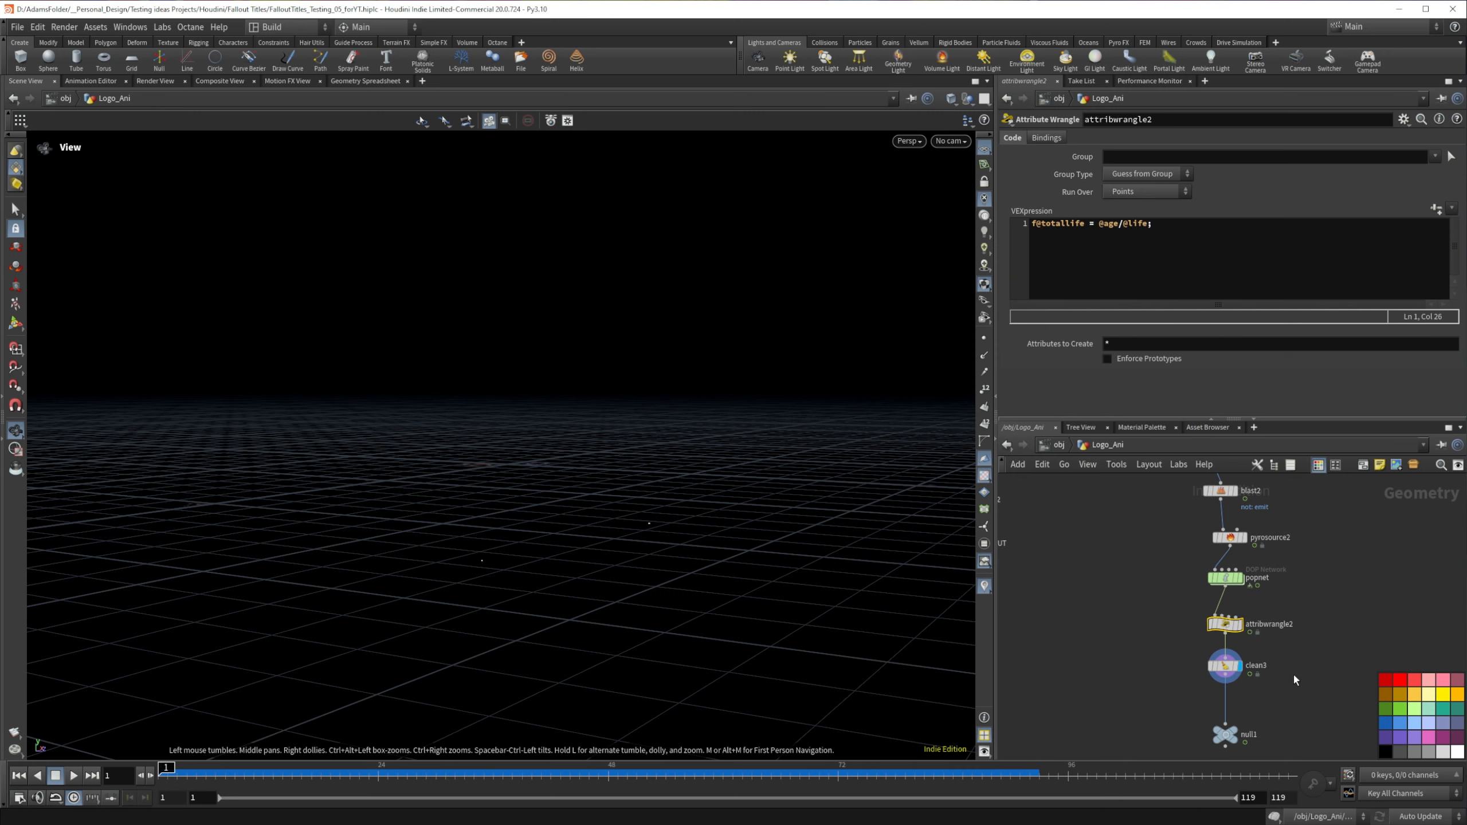
Step: Add ^v to the end of the Clean node's Remove Attribs pattern and inspect its point attributes
{"action": "left_click", "coordinate": [1225, 666]}
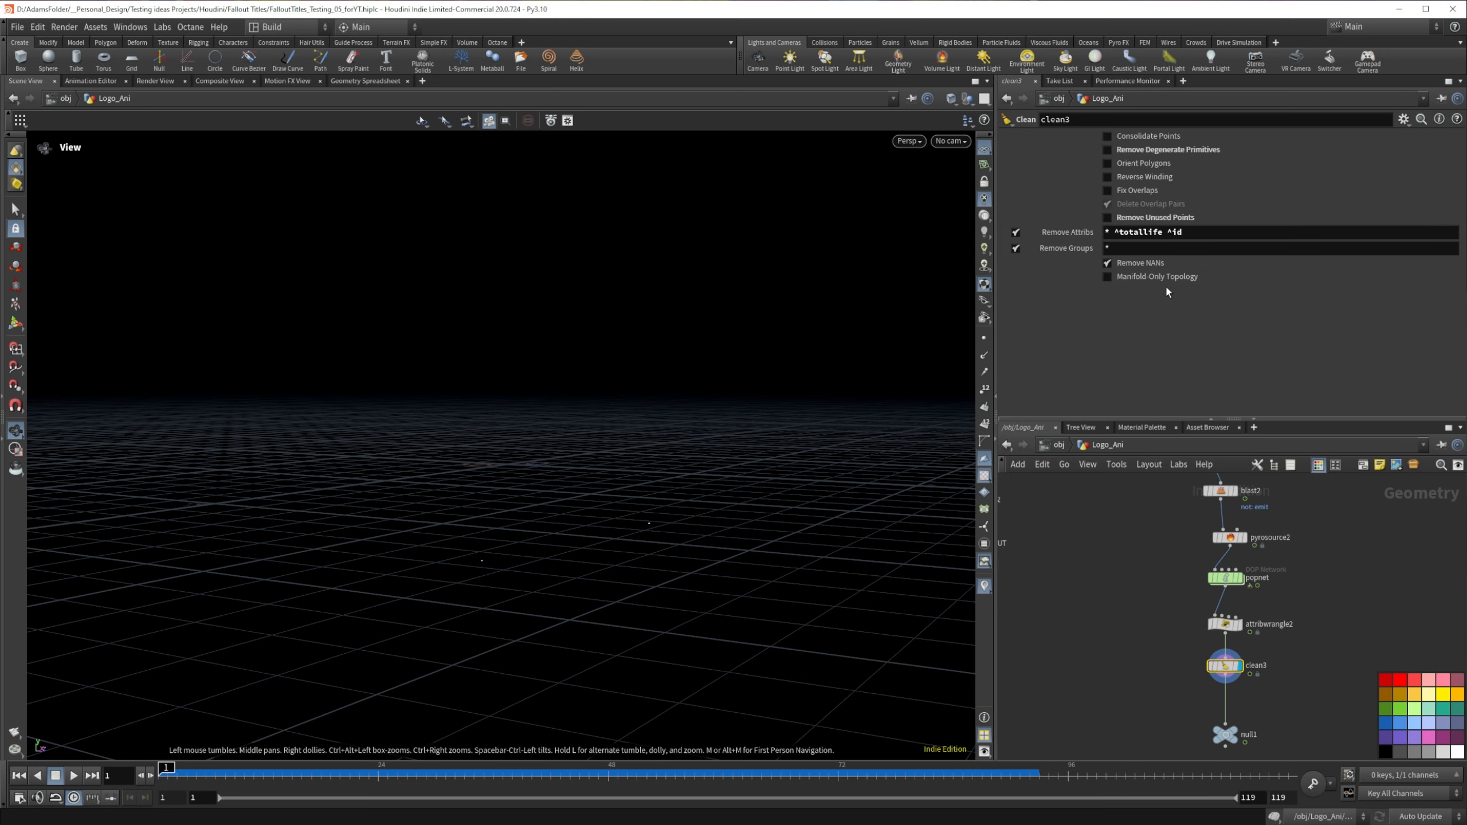
{"action": "left_click", "coordinate": [1190, 234]}
{"action": "type", "text": "^v"}
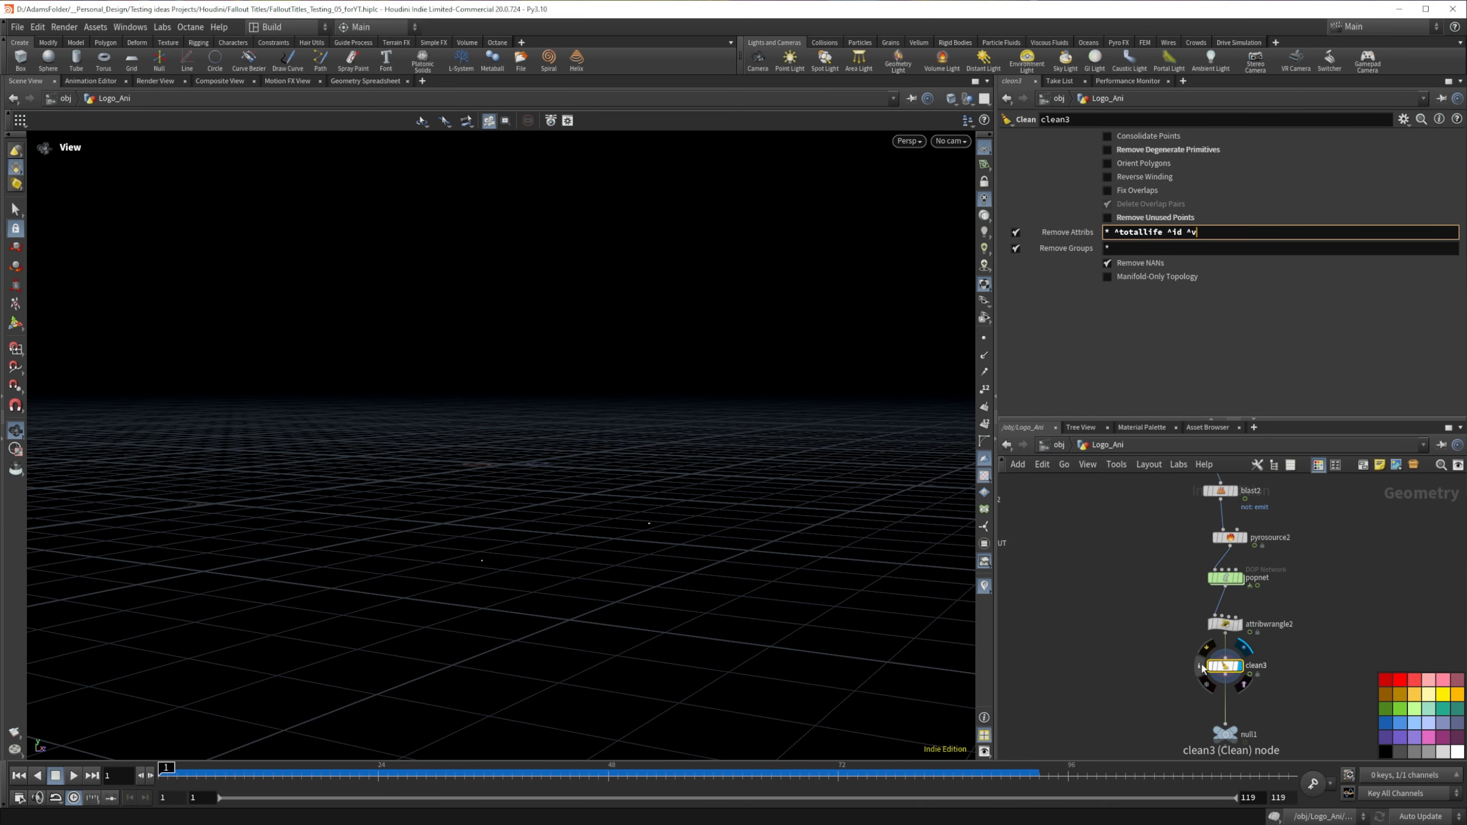
{"action": "left_click", "coordinate": [1203, 668]}
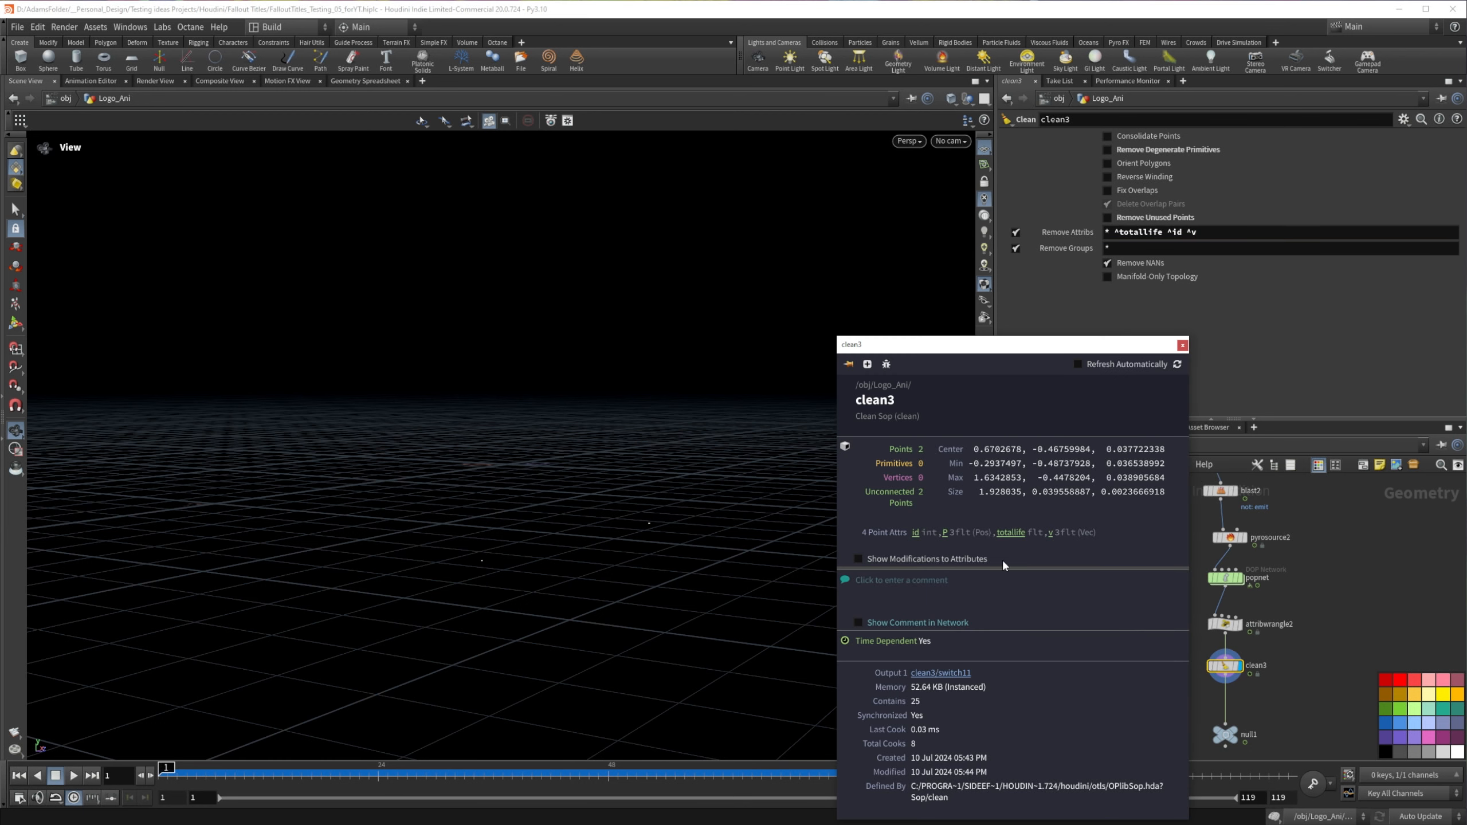
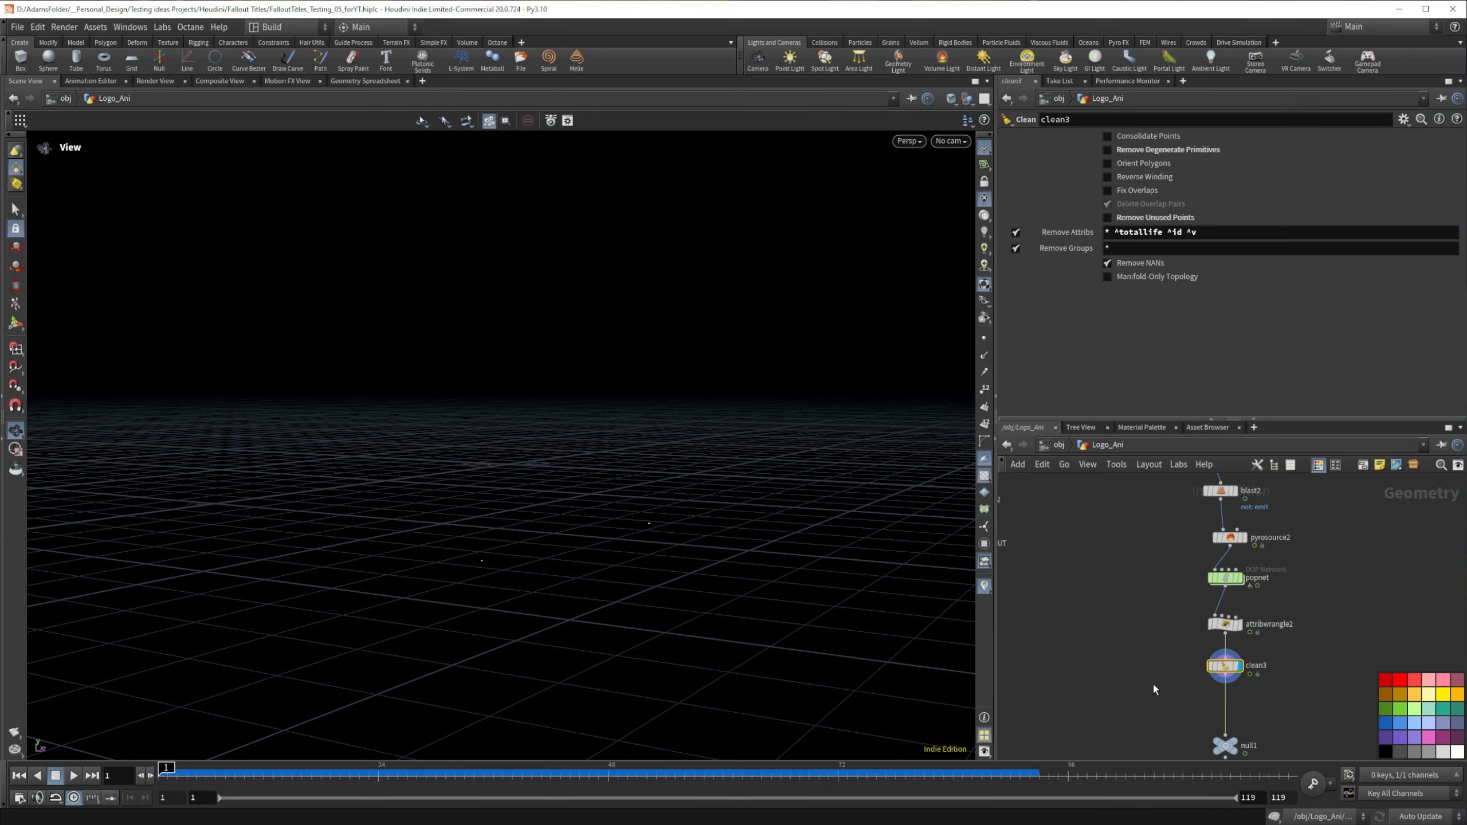
Step: Move the null1 node lower beneath the Clean node and inspect the point attributes on attribwrangle2
{"action": "middle_click_drag", "start_coordinate": [1149, 672], "coordinate": [1169, 598]}
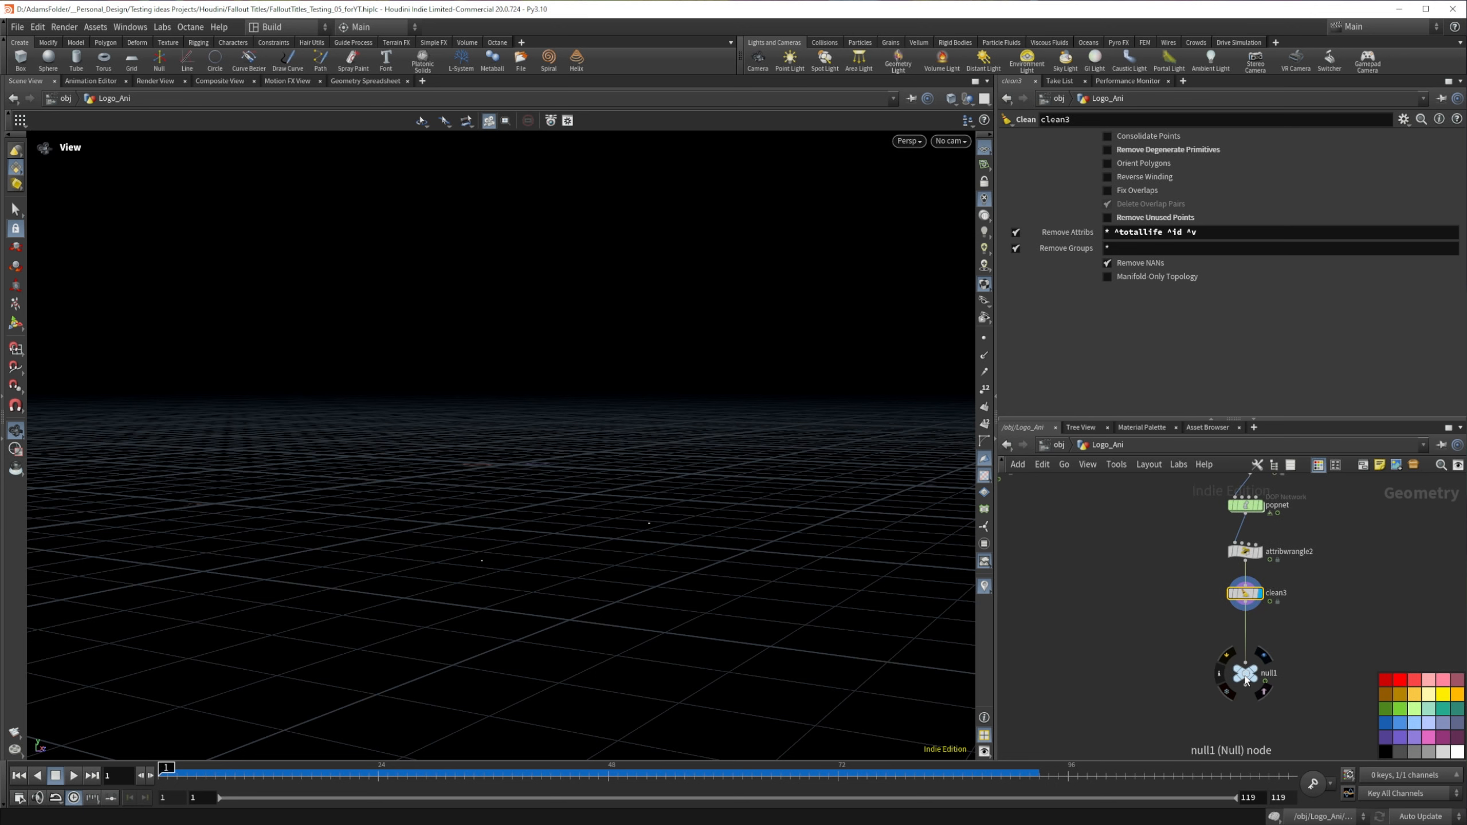
{"action": "left_click_drag", "start_coordinate": [1246, 681], "coordinate": [1246, 702]}
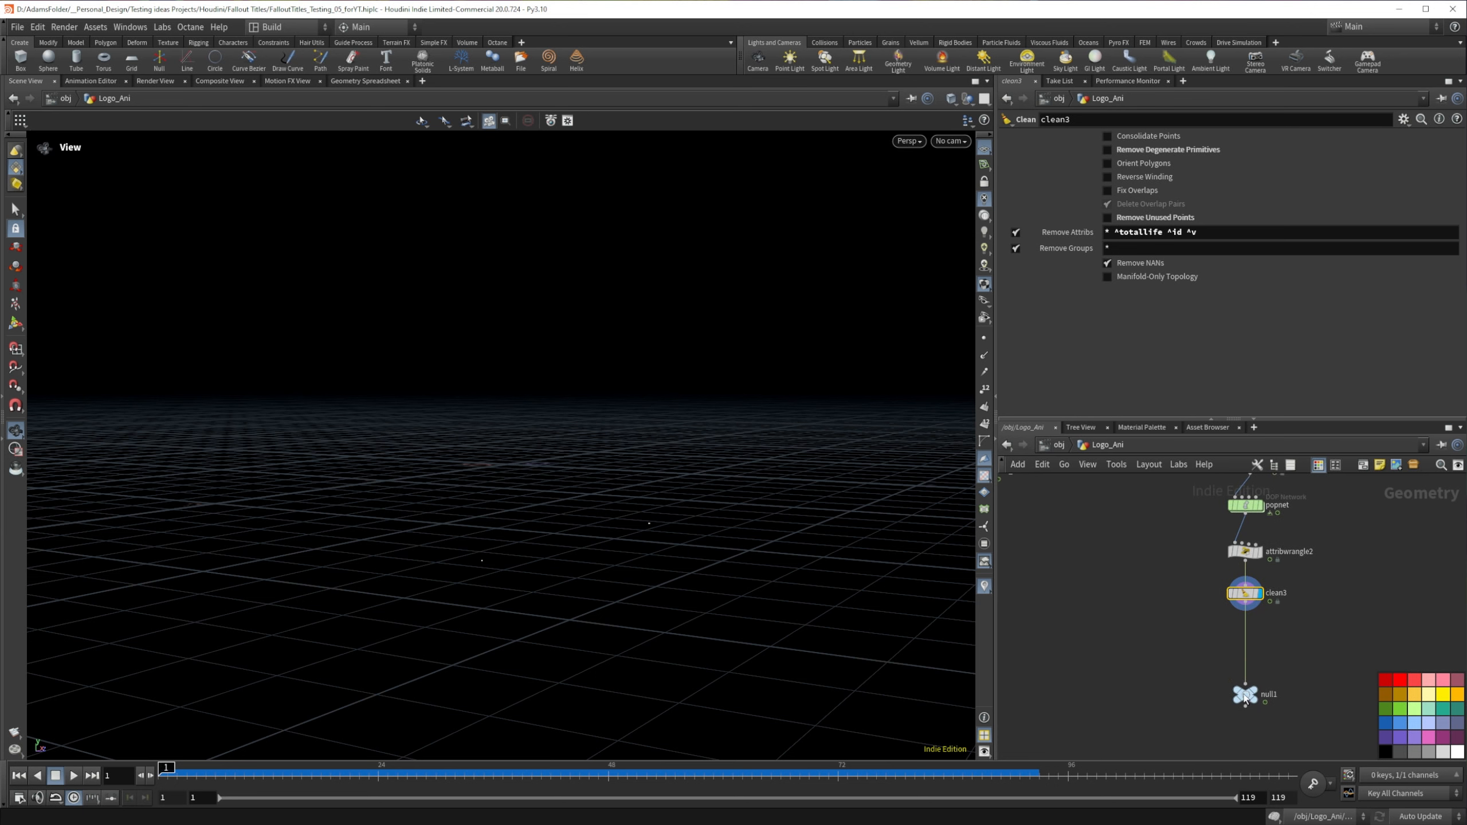
{"action": "middle_click", "coordinate": [1259, 596]}
{"action": "middle_click", "coordinate": [1245, 551]}
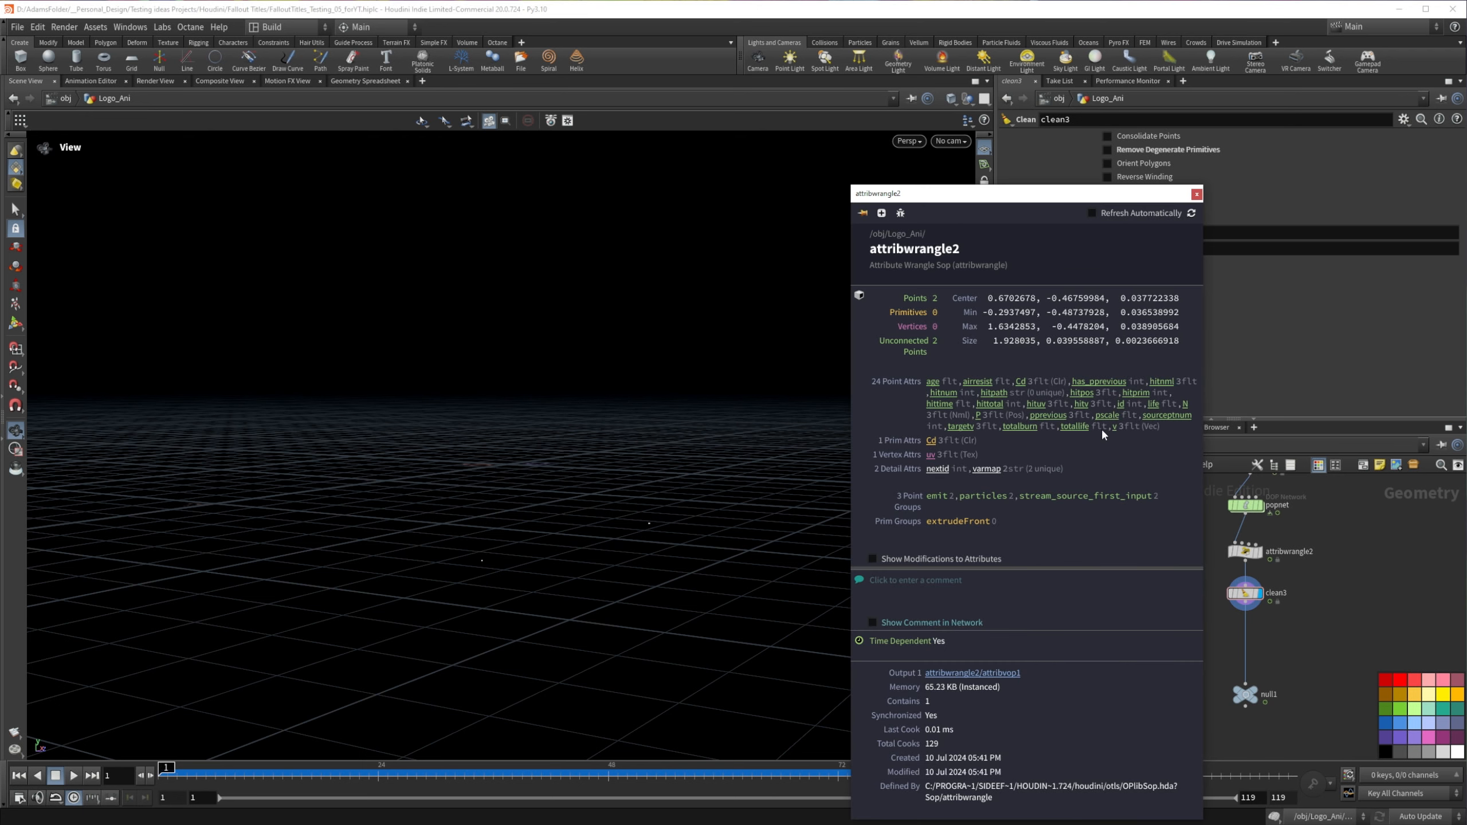
Step: Add ^pscale to the end of the Clean node's Remove Attribs pattern
{"action": "left_click", "coordinate": [1245, 596]}
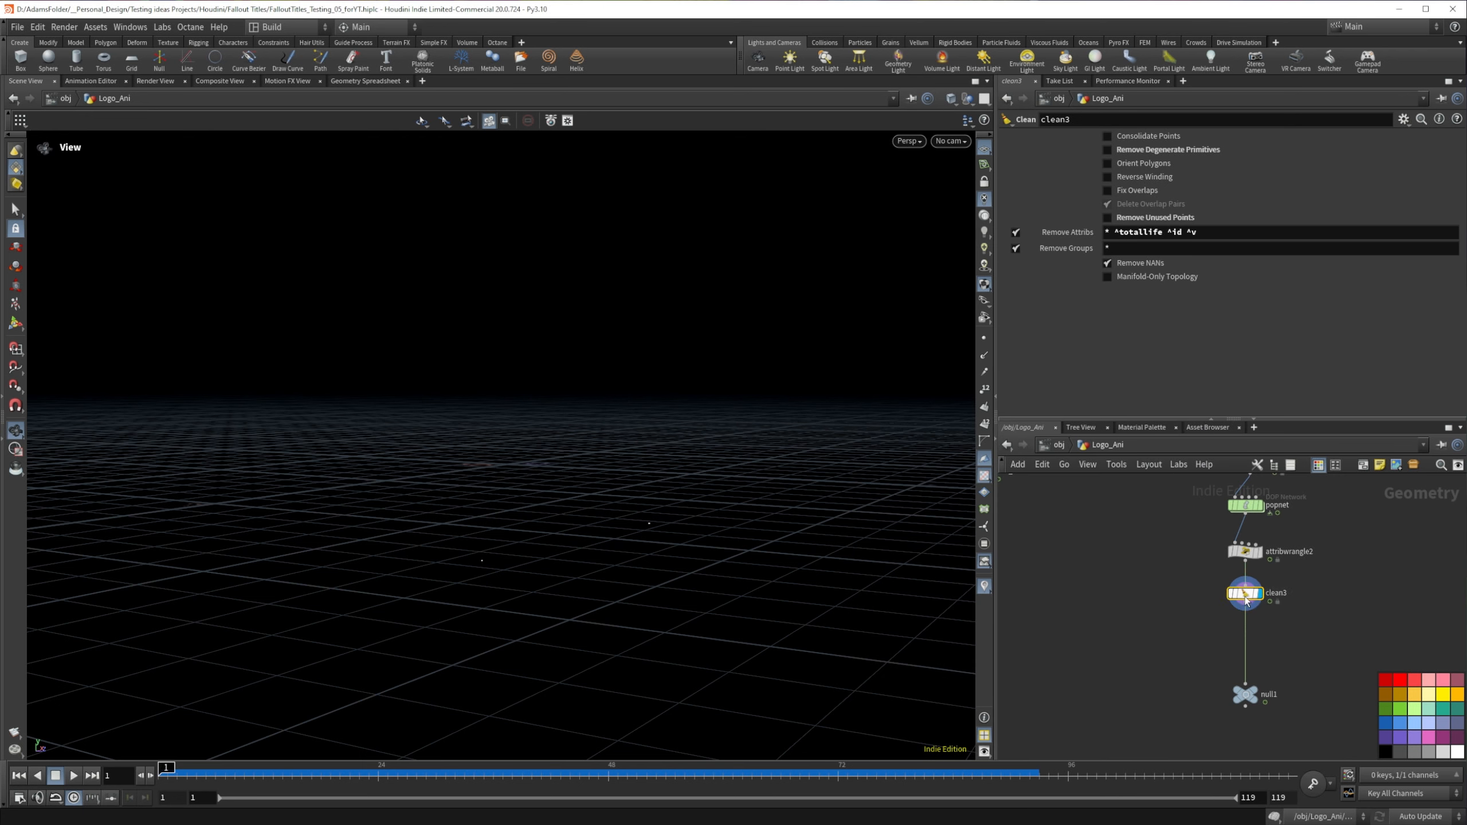
{"action": "left_click", "coordinate": [1195, 234]}
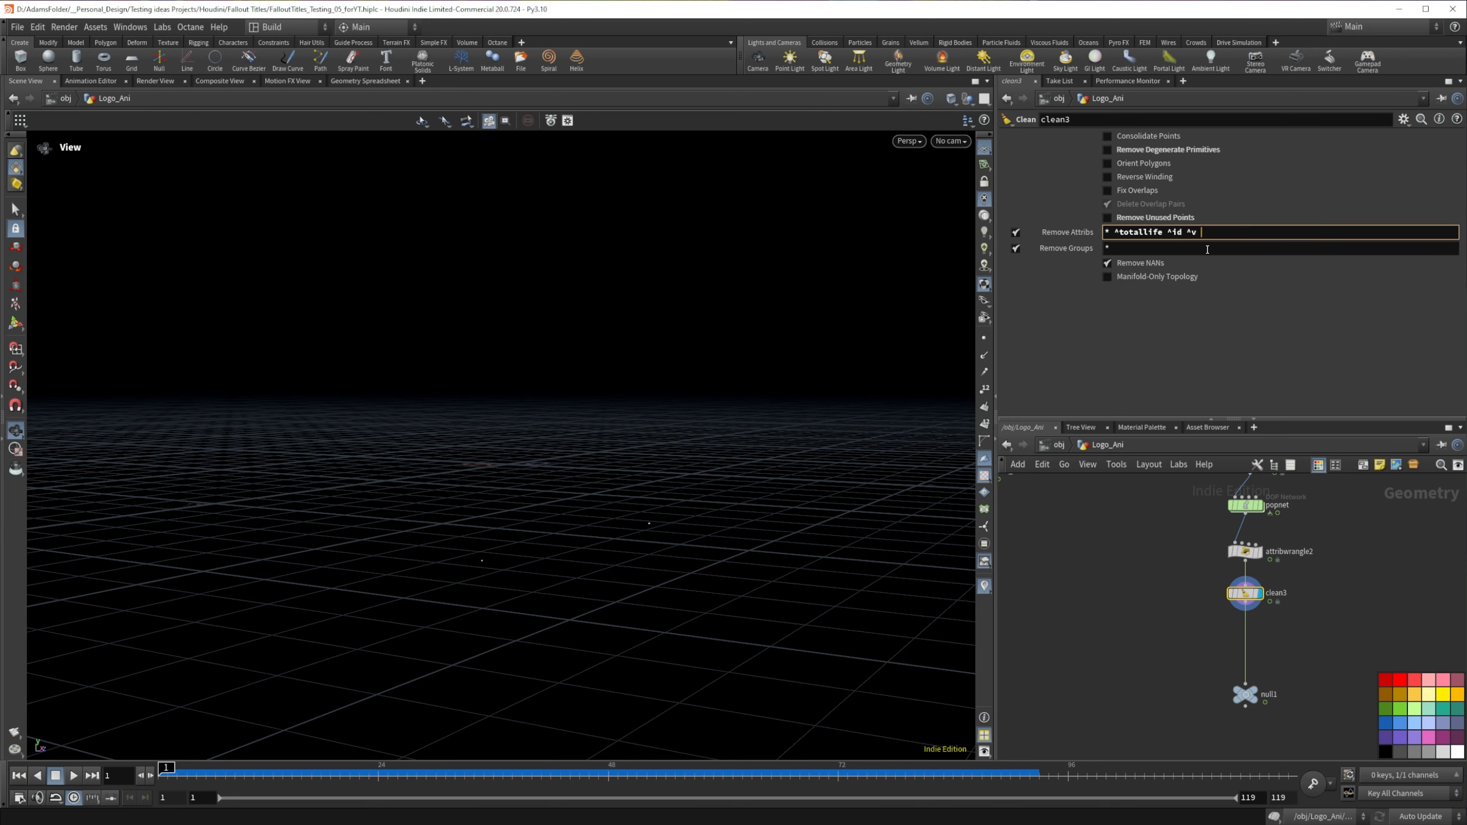
{"action": "type", "text": "^pscale"}
{"action": "key", "text": "Return"}
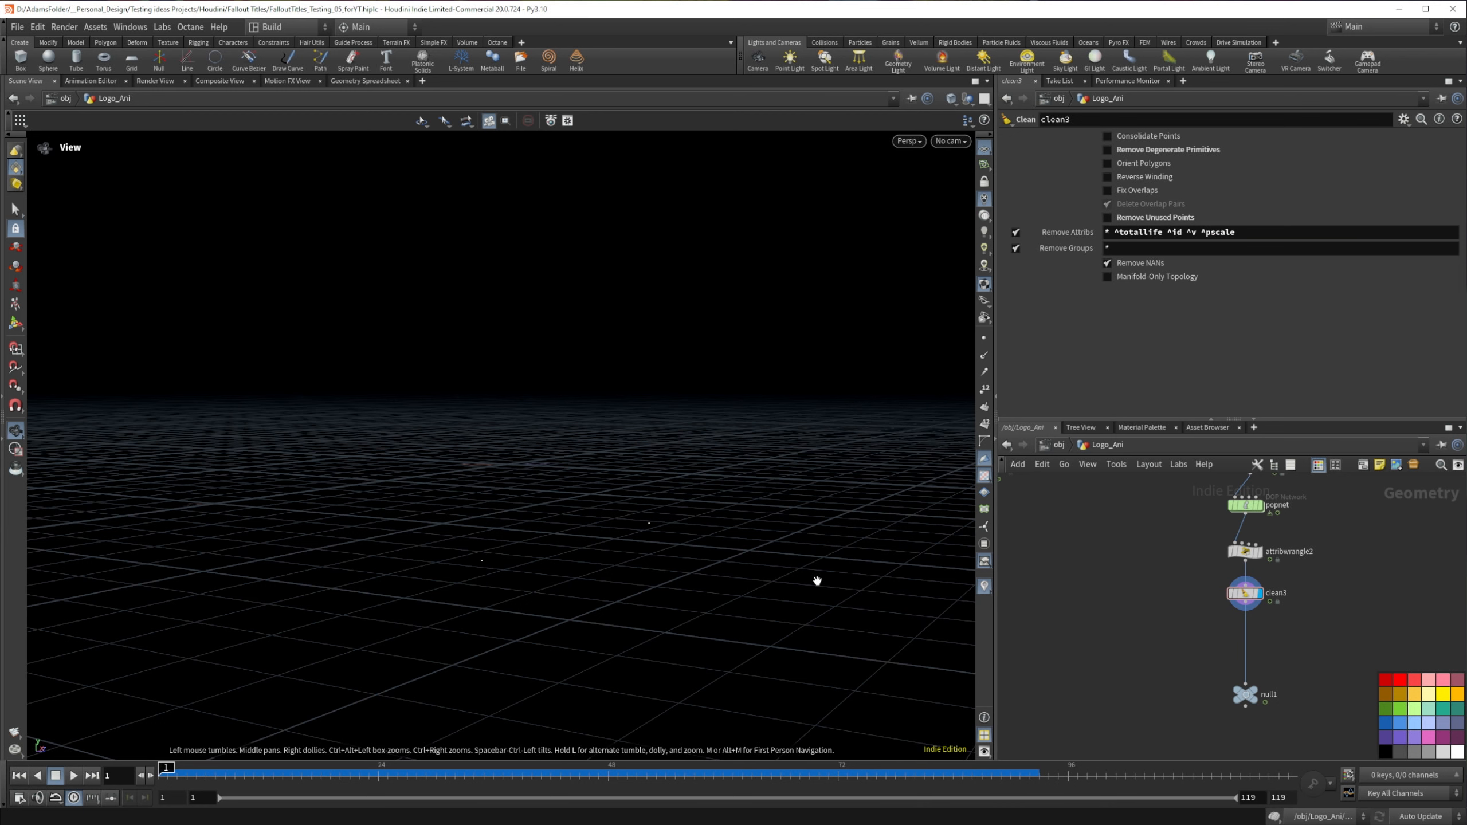
Step: Add a Copy to Points node beside the particle chain, wire clean3 into its target points input and display it
{"action": "key", "text": "Tab"}
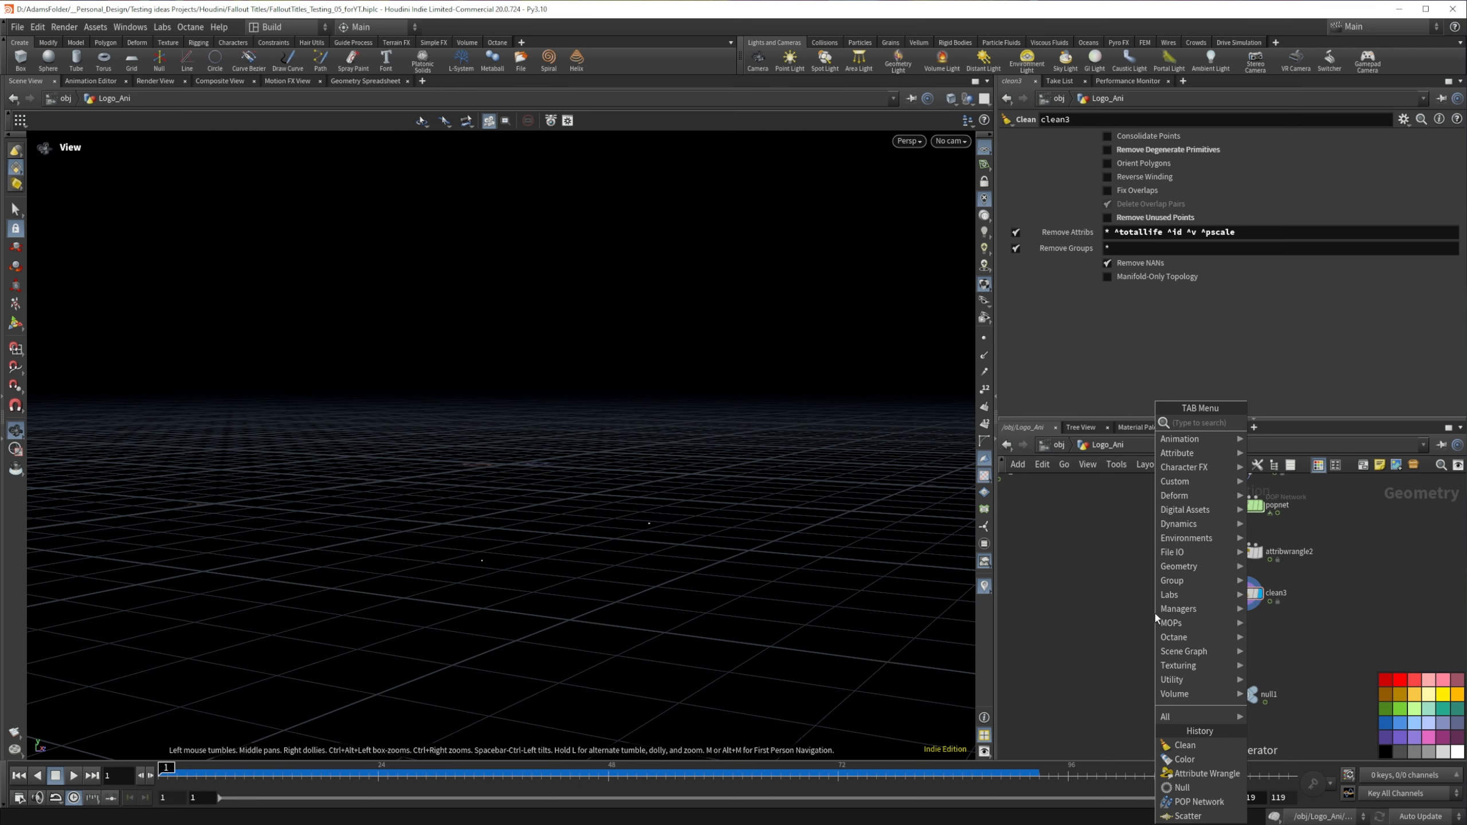
{"action": "type", "text": "copy"}
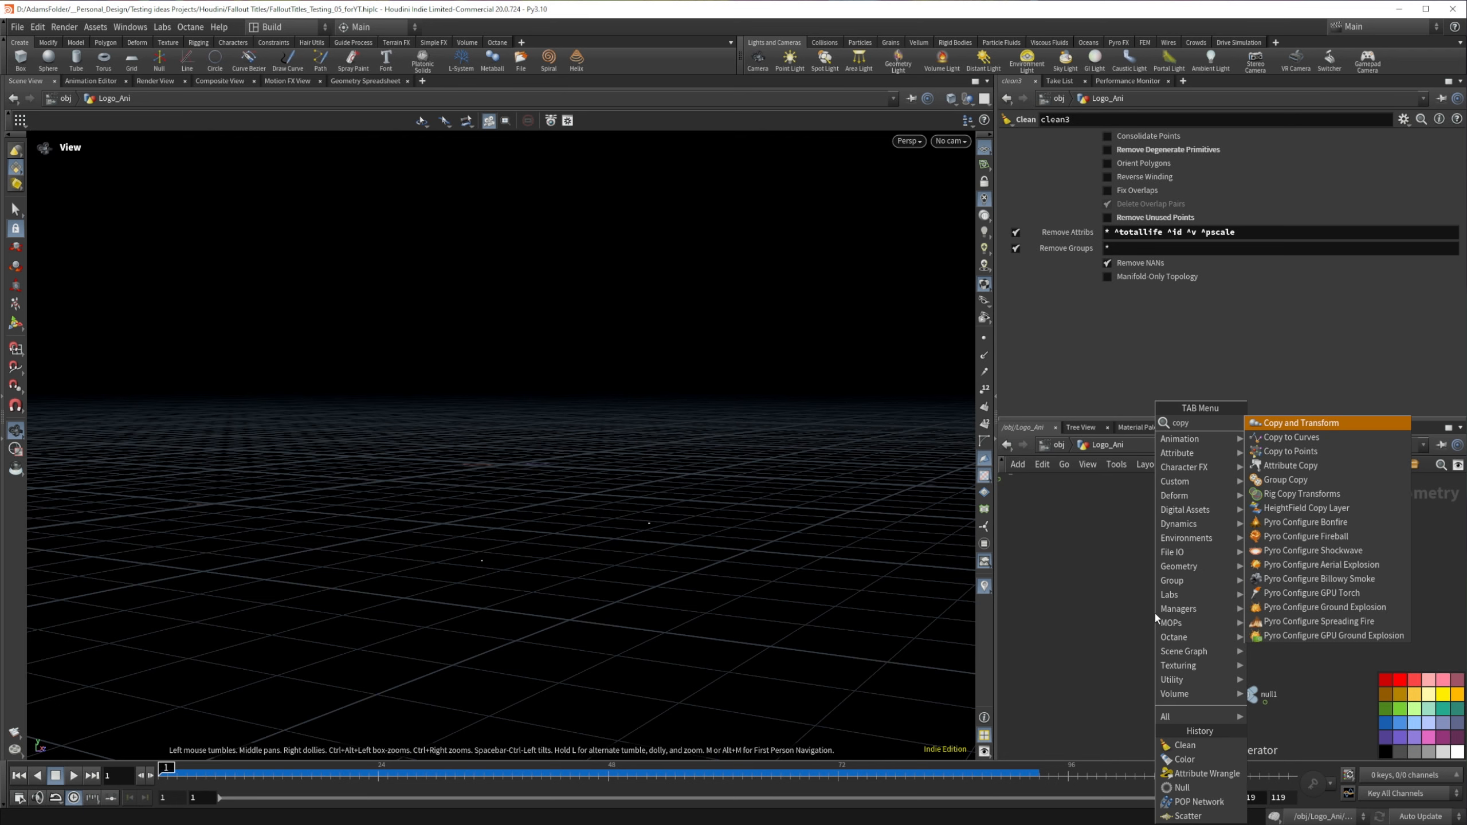
{"action": "key", "text": "Down"}
{"action": "key", "text": "Down"}
{"action": "key", "text": "Return"}
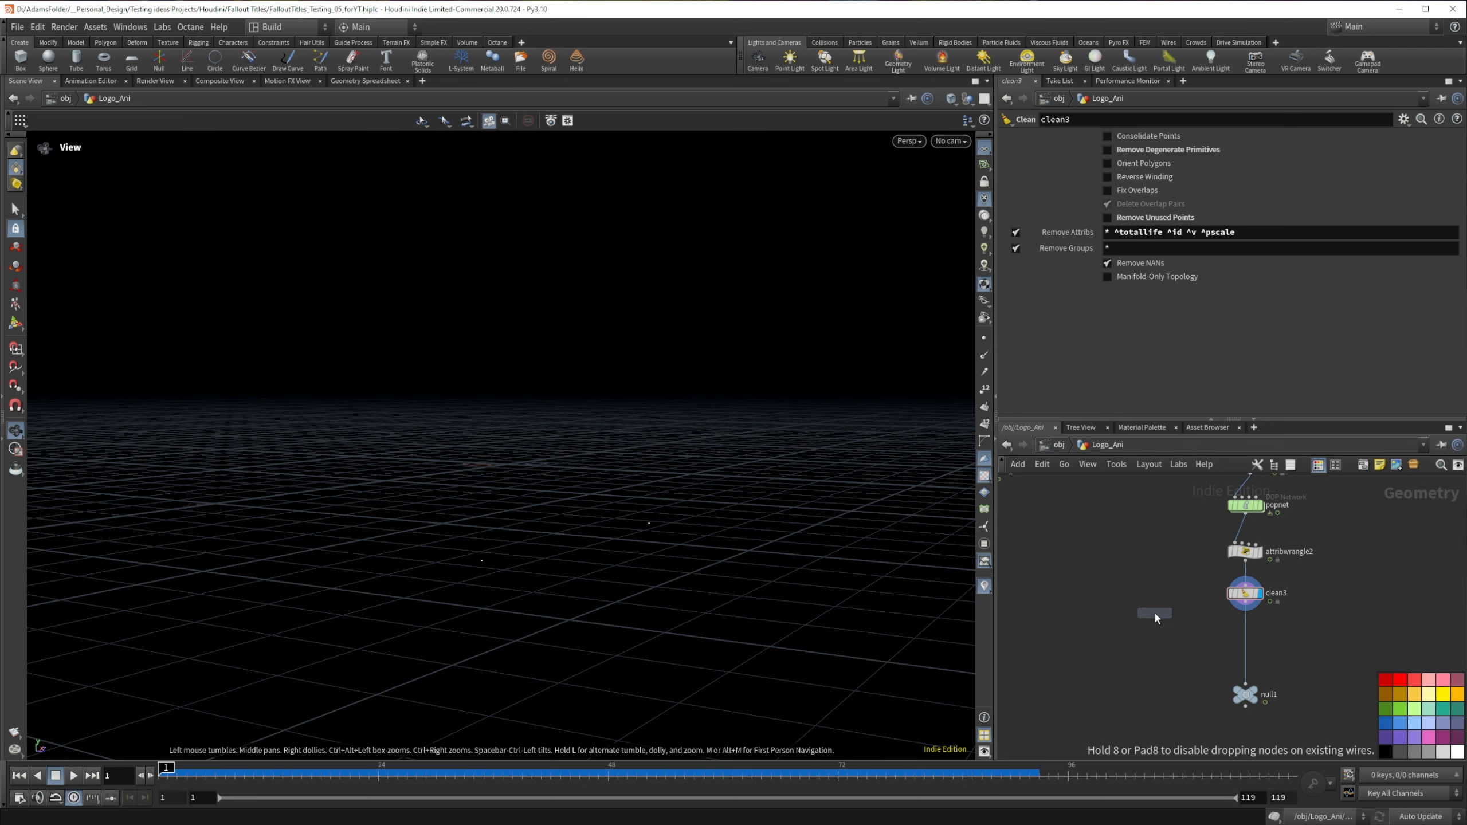
{"action": "left_click", "coordinate": [1153, 635]}
{"action": "left_click_drag", "start_coordinate": [1153, 635], "coordinate": [1174, 633]}
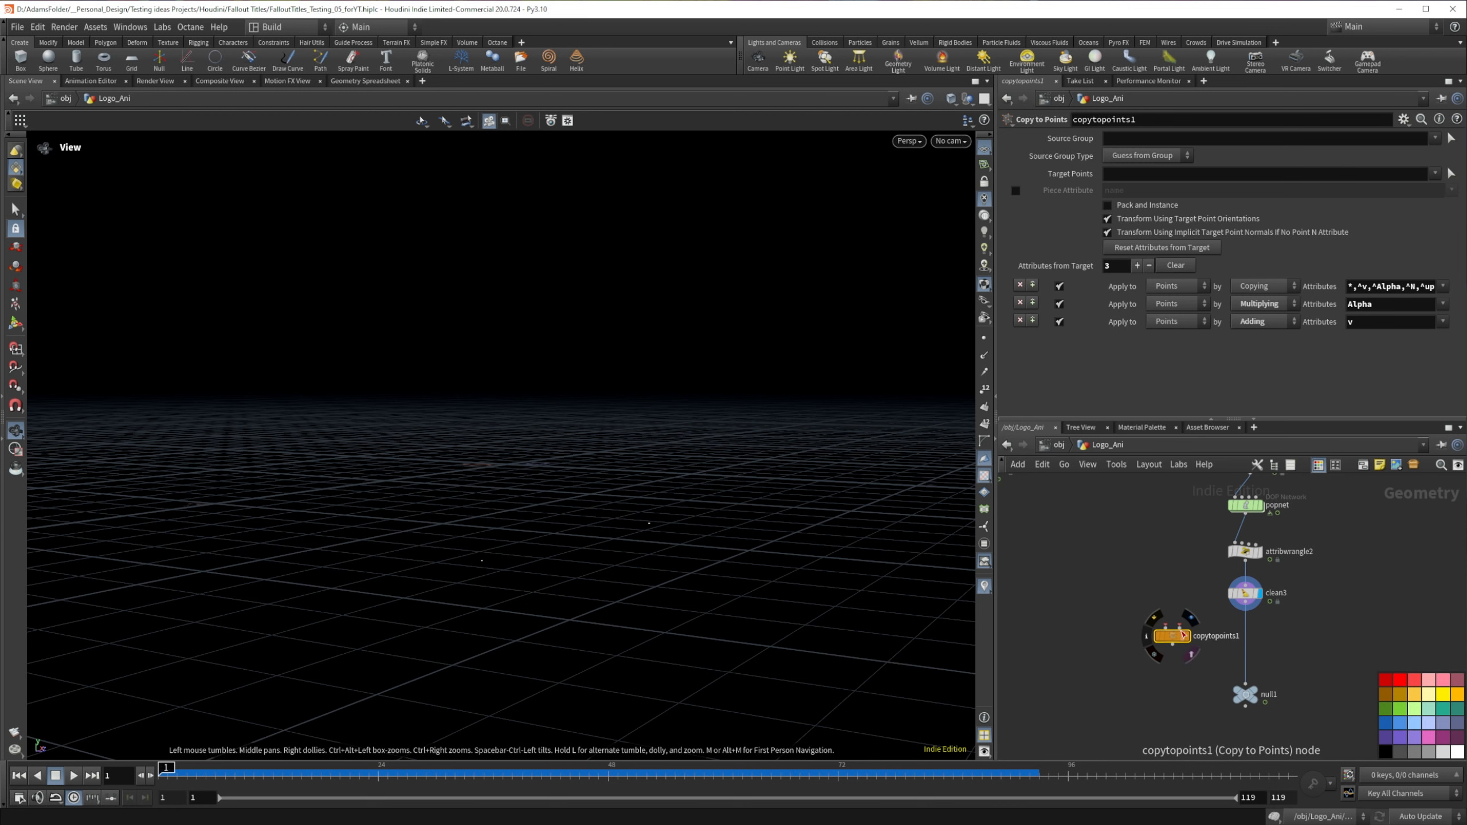
{"action": "left_click_drag", "start_coordinate": [1246, 603], "coordinate": [1158, 634]}
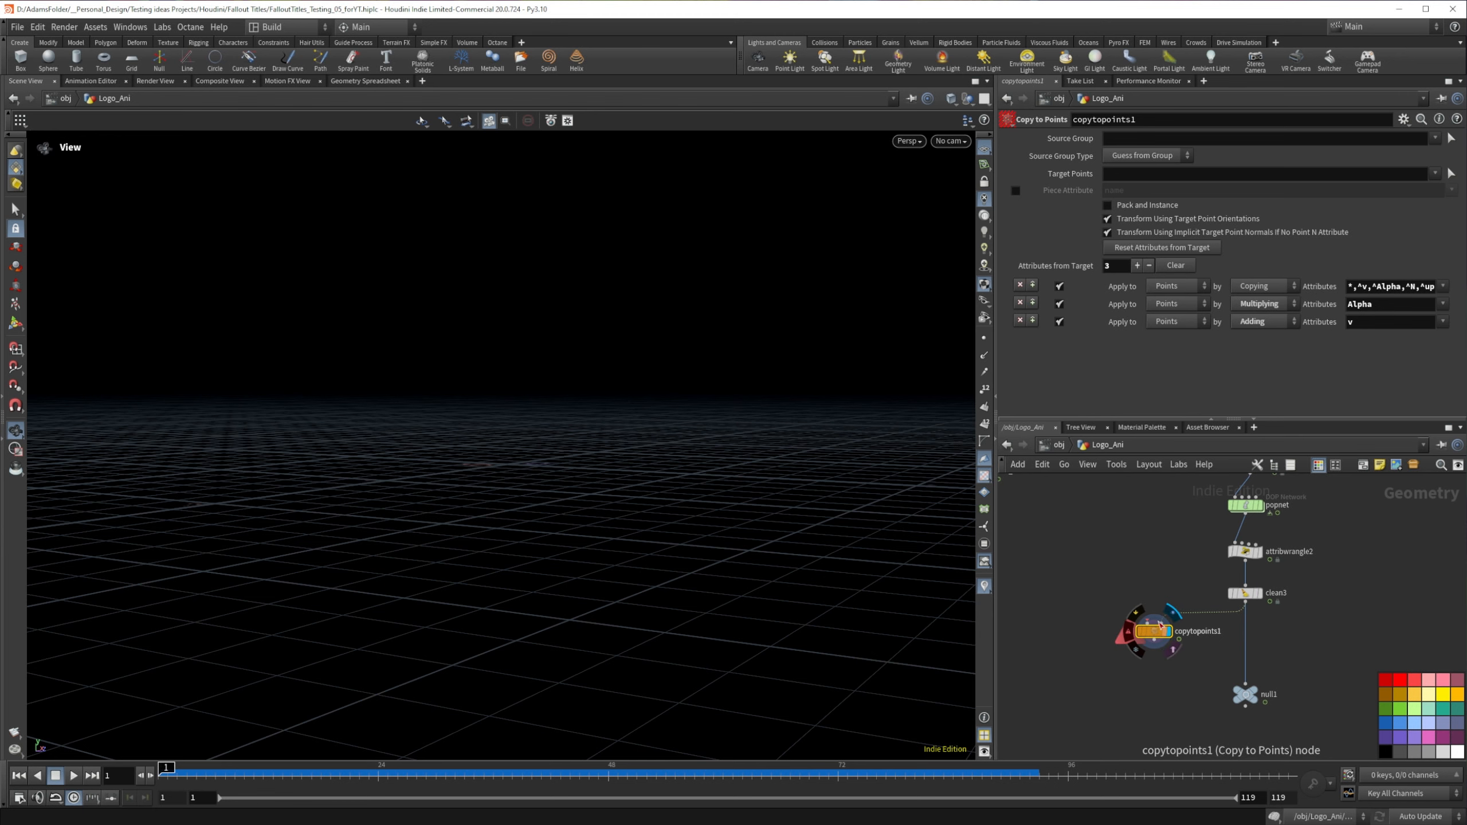
Step: Add a Grid node above the Copy to Points node
{"action": "key", "text": "Tab"}
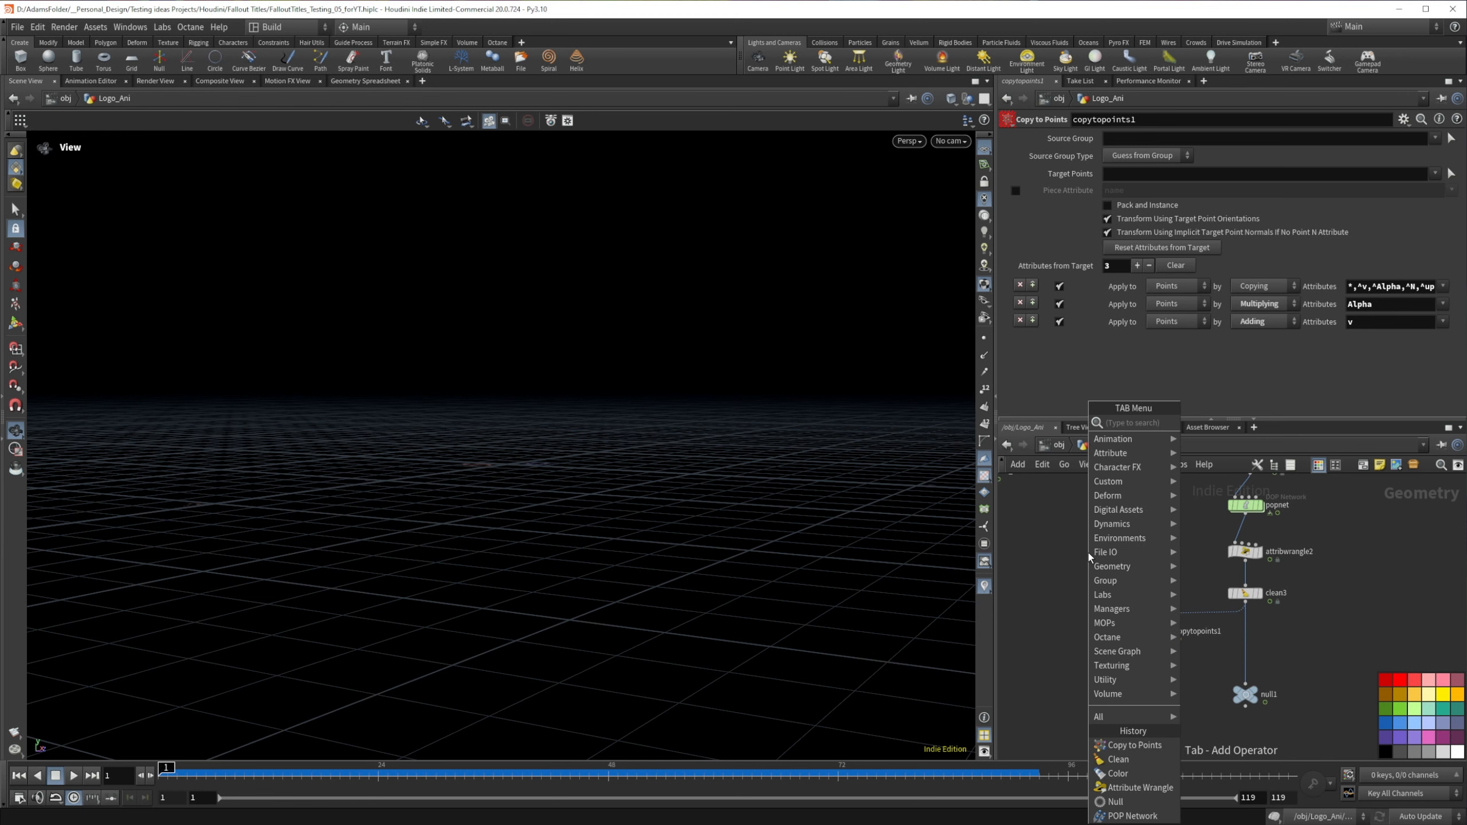
{"action": "type", "text": "plane"}
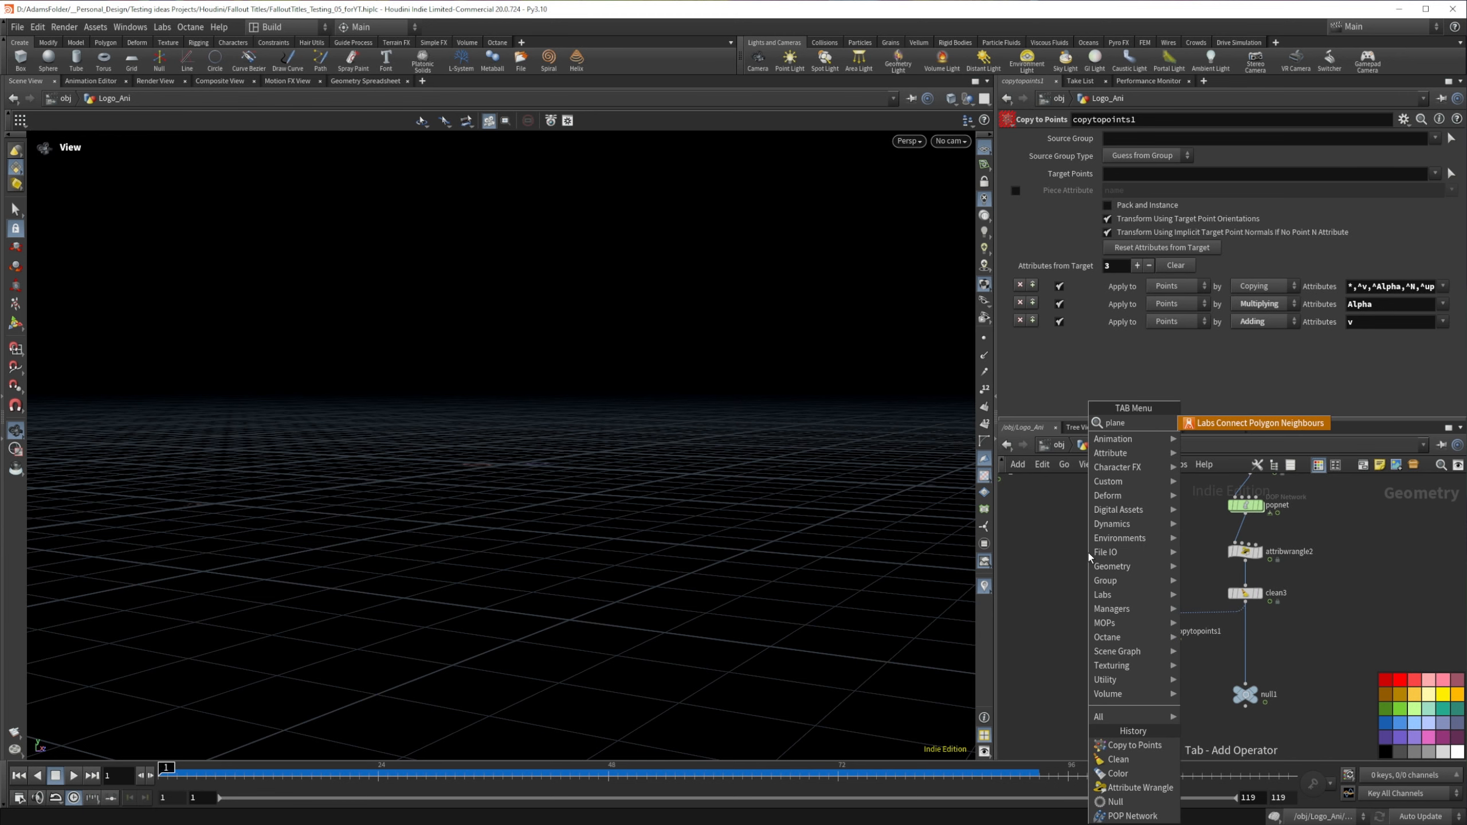
{"action": "key", "text": "BackSpace"}
{"action": "key", "text": "BackSpace"}
{"action": "key", "text": "BackSpace"}
{"action": "key", "text": "BackSpace"}
{"action": "key", "text": "BackSpace"}
{"action": "type", "text": "grid"}
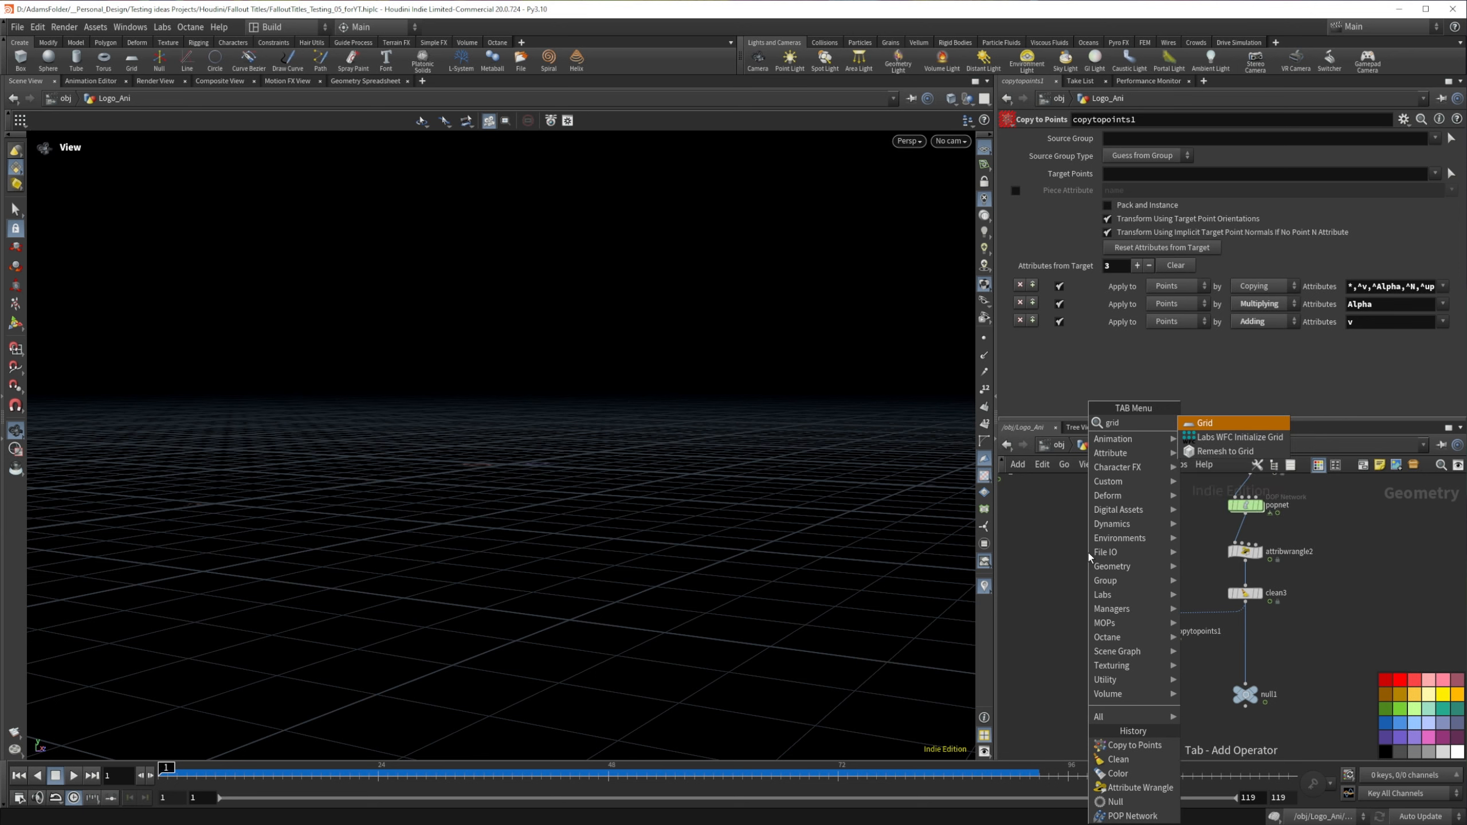
{"action": "key", "text": "Return"}
{"action": "left_click", "coordinate": [1091, 541]}
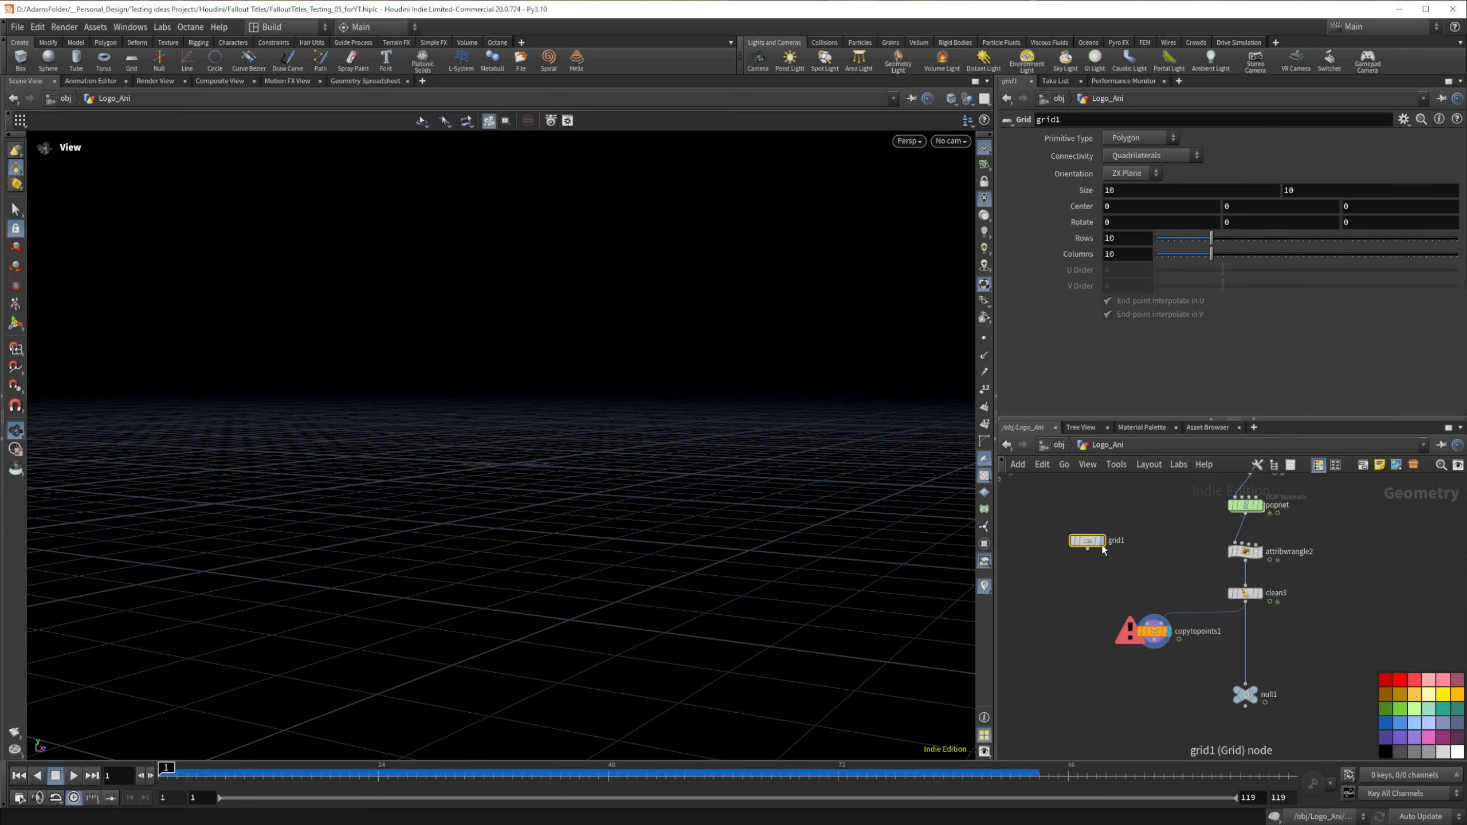
Step: Display the grid and set its size to .1 by .1
{"action": "left_click", "coordinate": [1101, 540]}
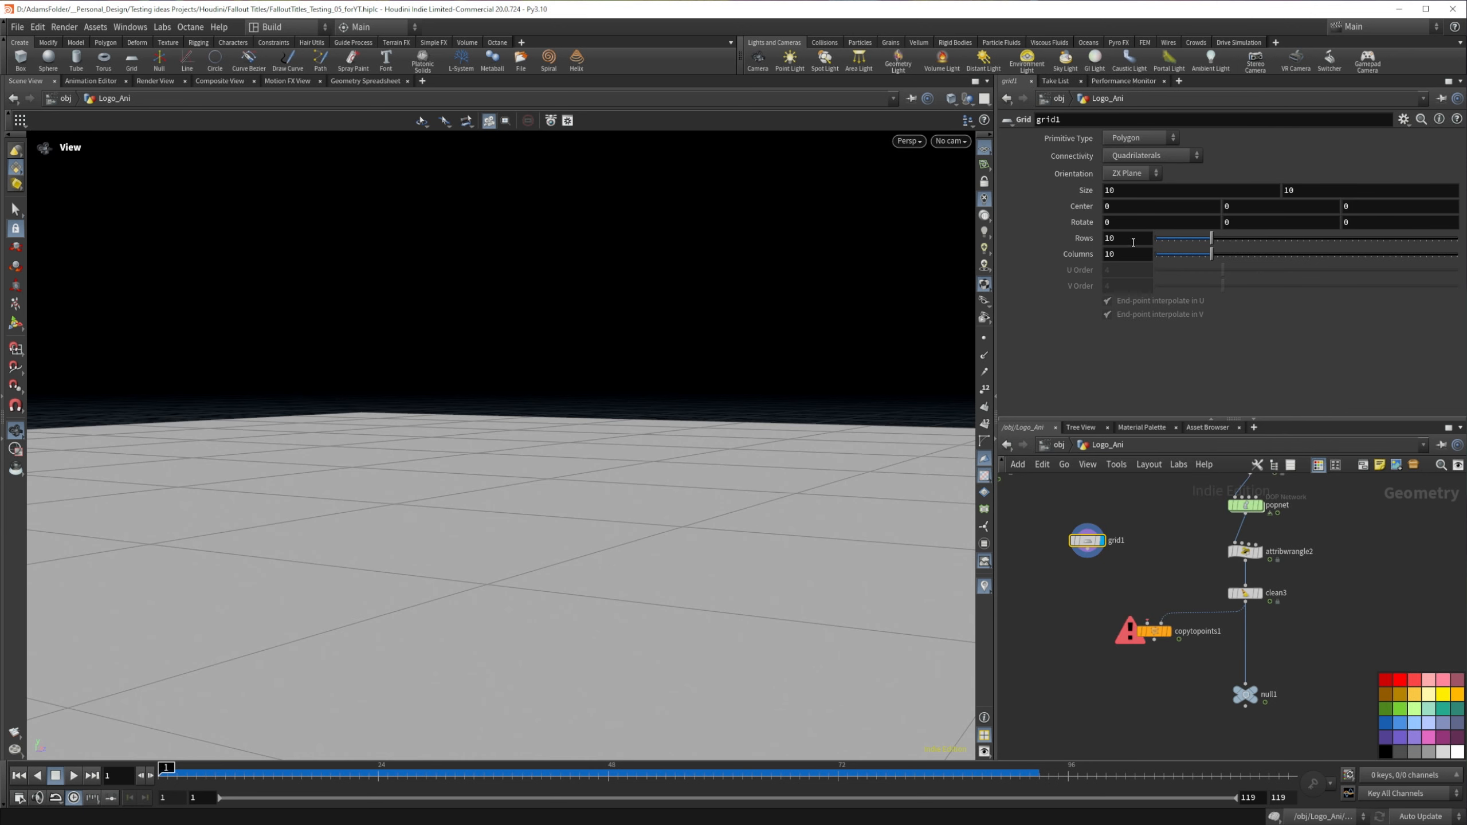
{"action": "double_click", "coordinate": [1122, 197]}
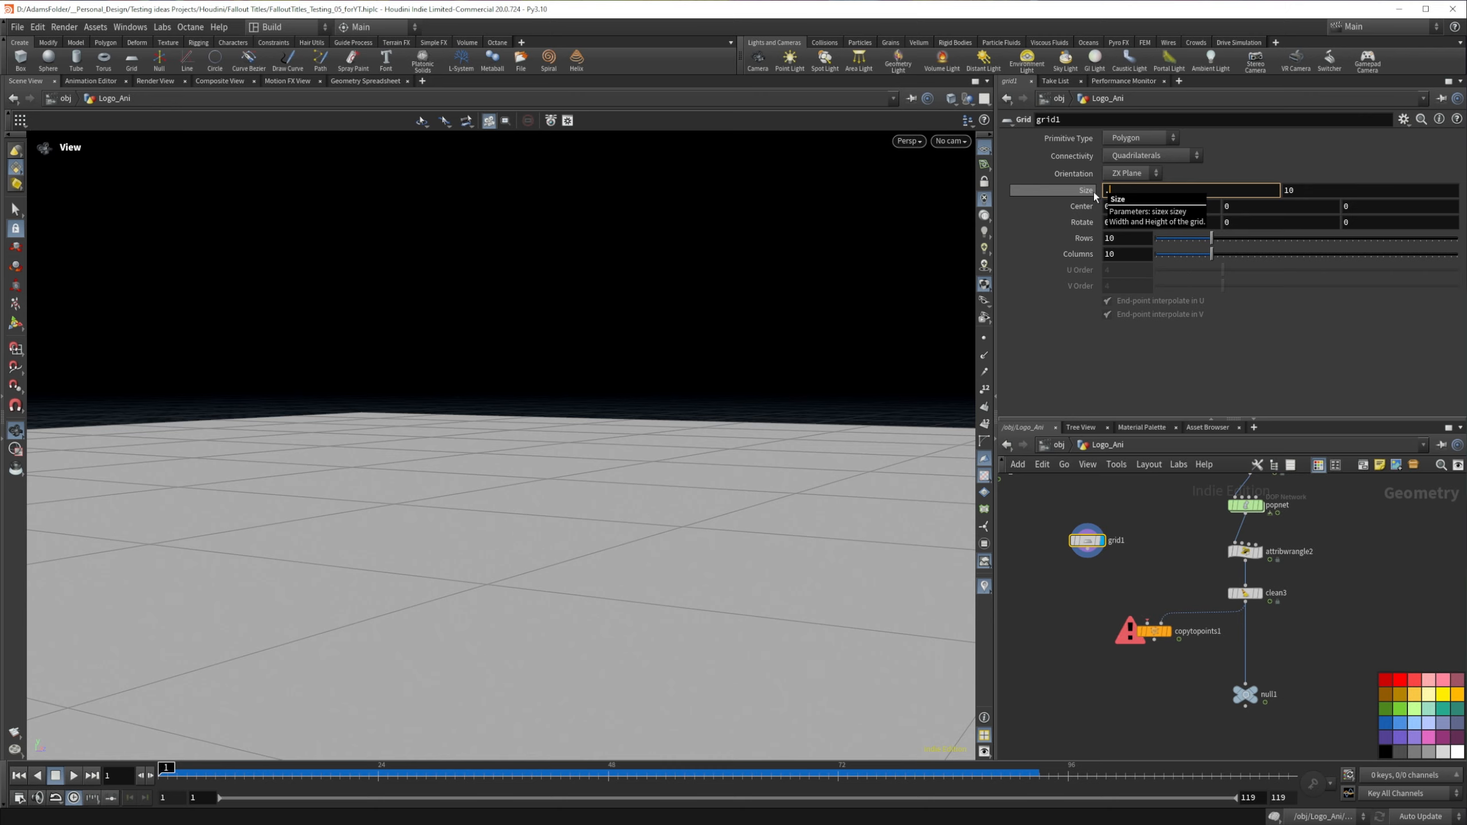
{"action": "type", "text": ".1"}
{"action": "key", "text": "Tab"}
{"action": "type", "text": ".1"}
{"action": "key", "text": "Return"}
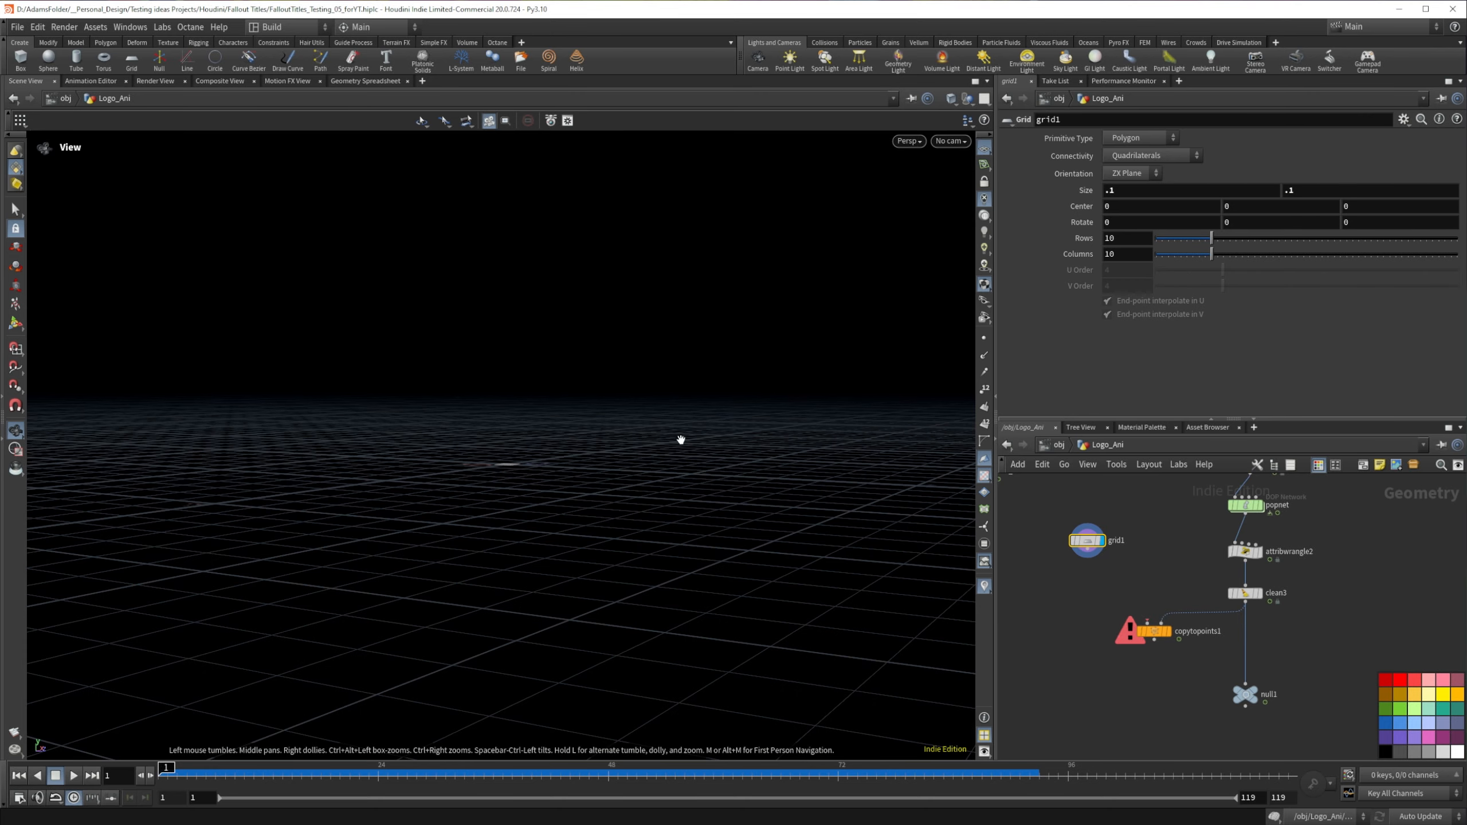
{"action": "scroll", "coordinate": [504, 491], "scroll_direction": "up", "scroll_amount": 1}
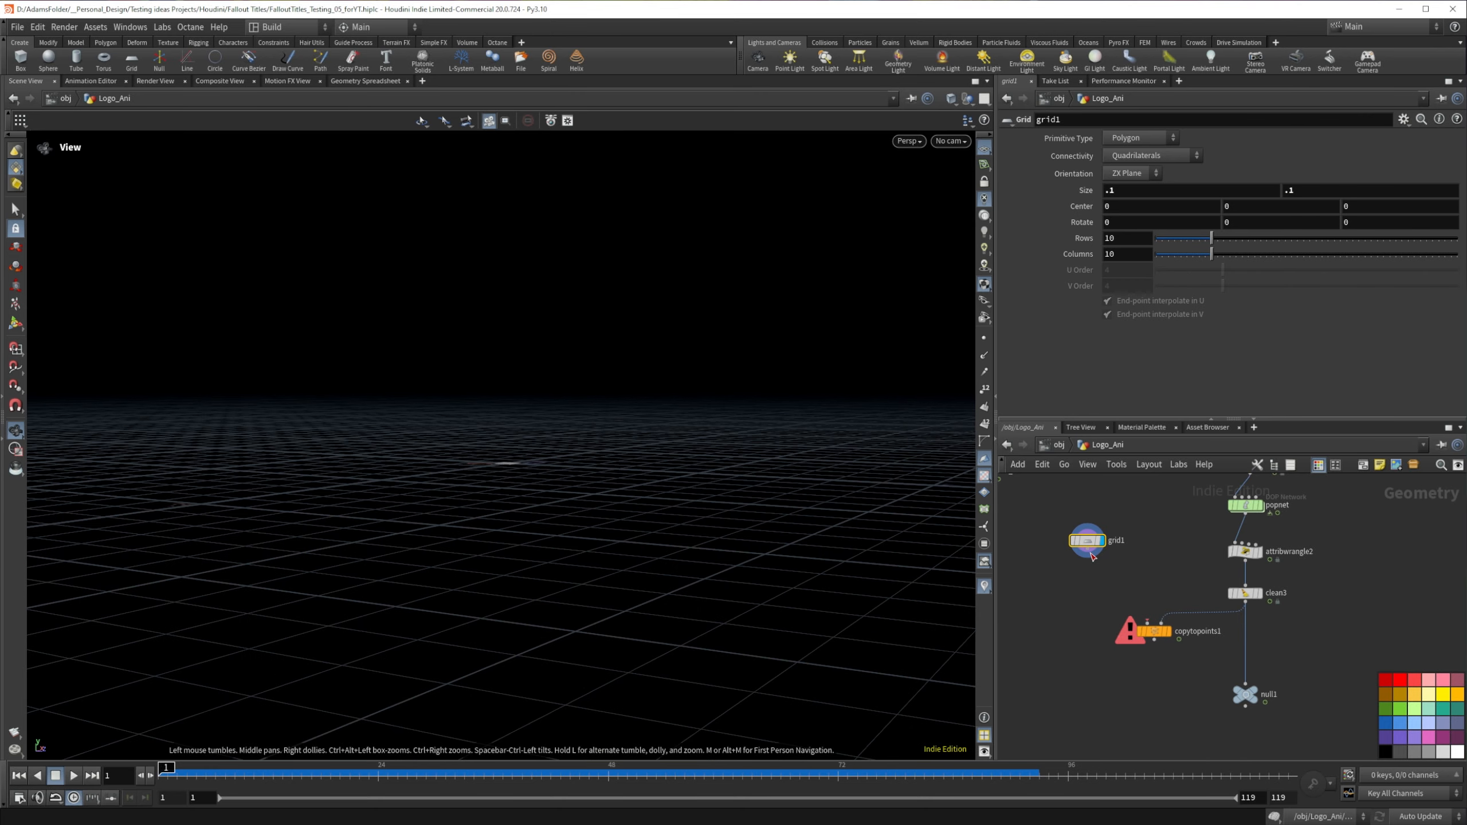
Step: Wire the grid into the first input of Copy to Points, display the result and check the copies up to frame 56
{"action": "left_click_drag", "start_coordinate": [1084, 555], "coordinate": [1142, 618]}
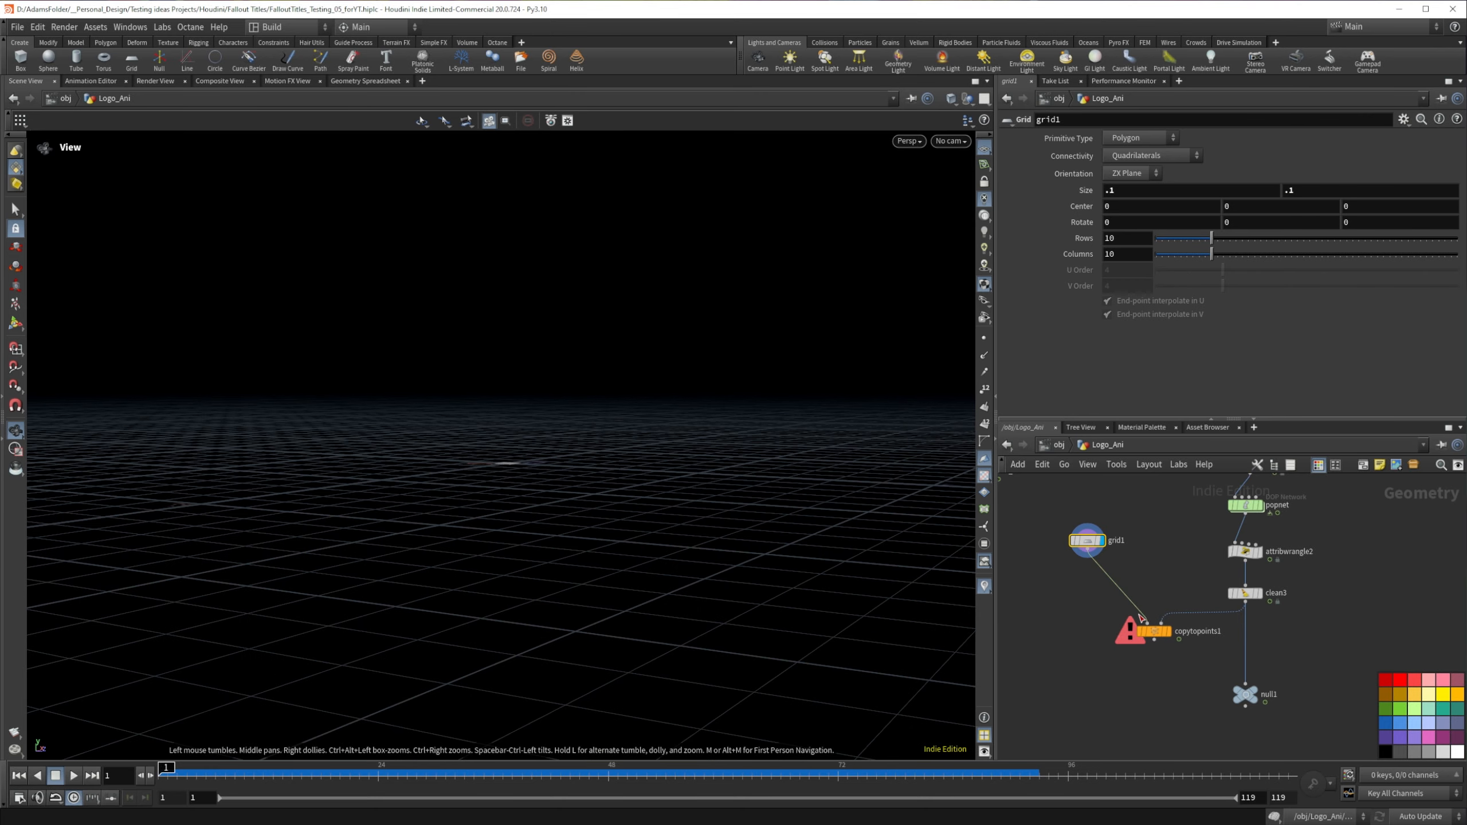
{"action": "left_click", "coordinate": [1171, 635]}
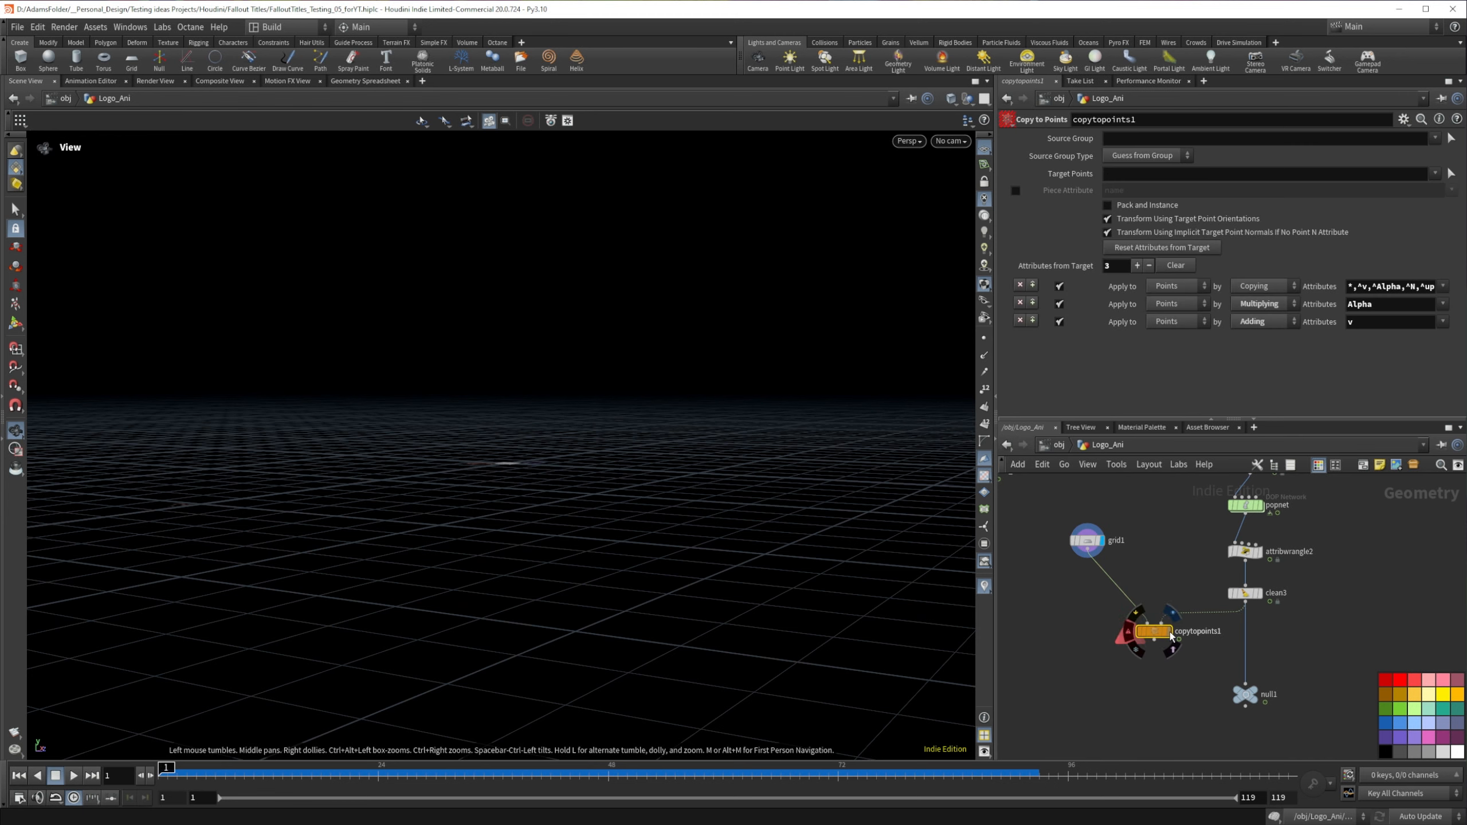
{"action": "scroll", "coordinate": [483, 567], "scroll_direction": "up", "scroll_amount": 10}
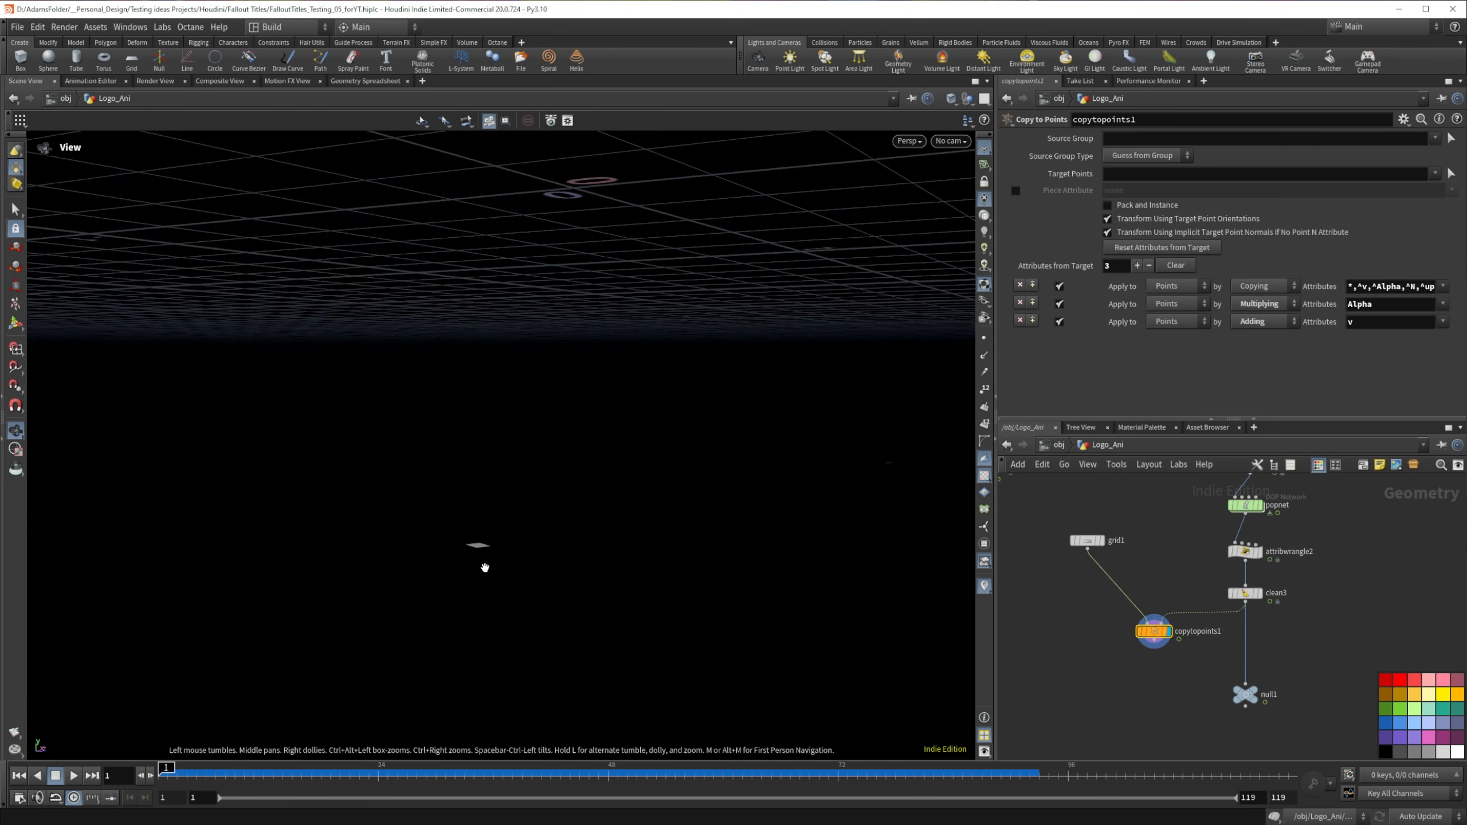
{"action": "key", "text": "Up"}
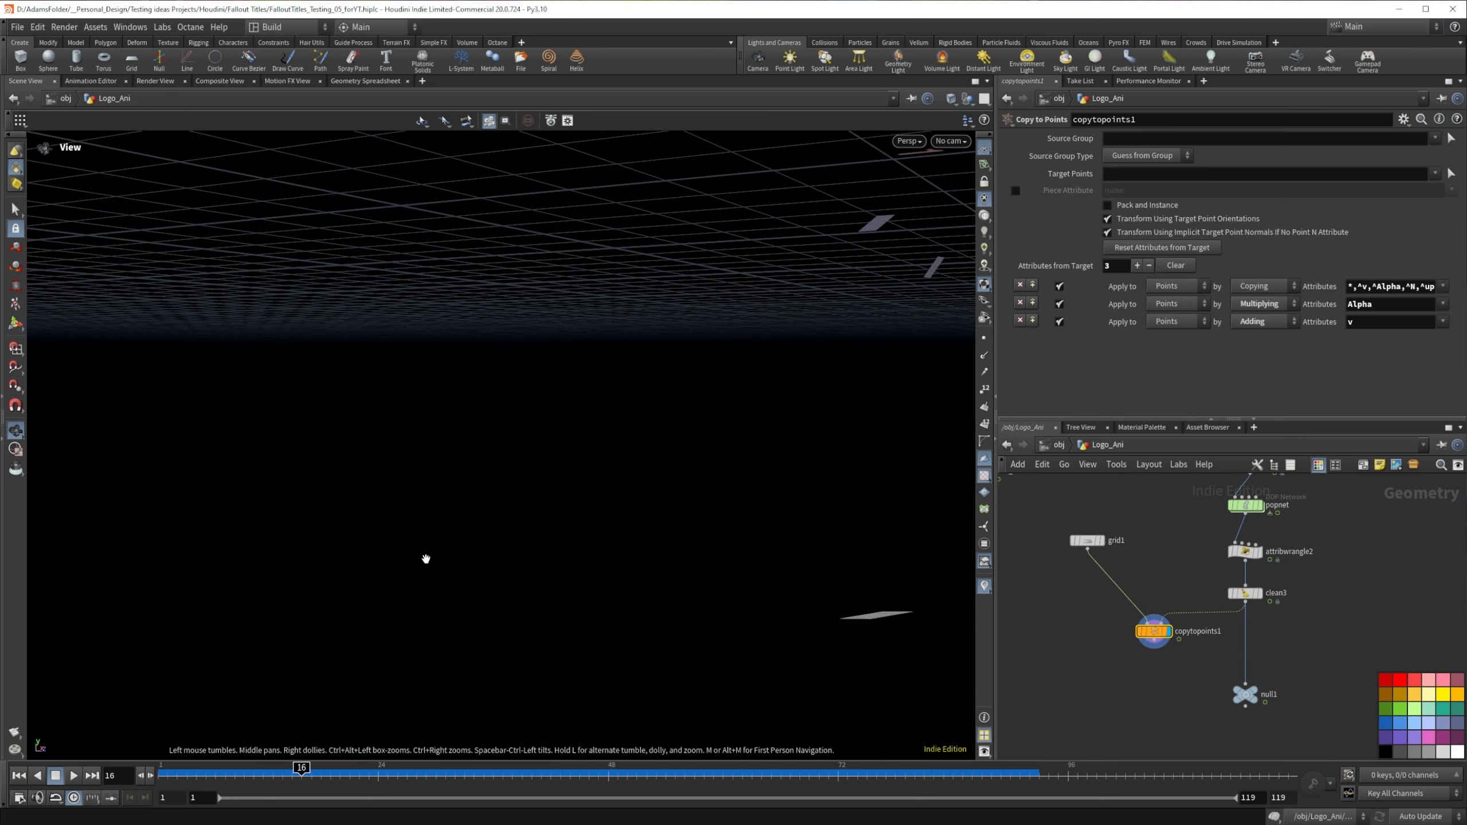
{"action": "scroll", "coordinate": [531, 468], "scroll_direction": "down", "scroll_amount": 10}
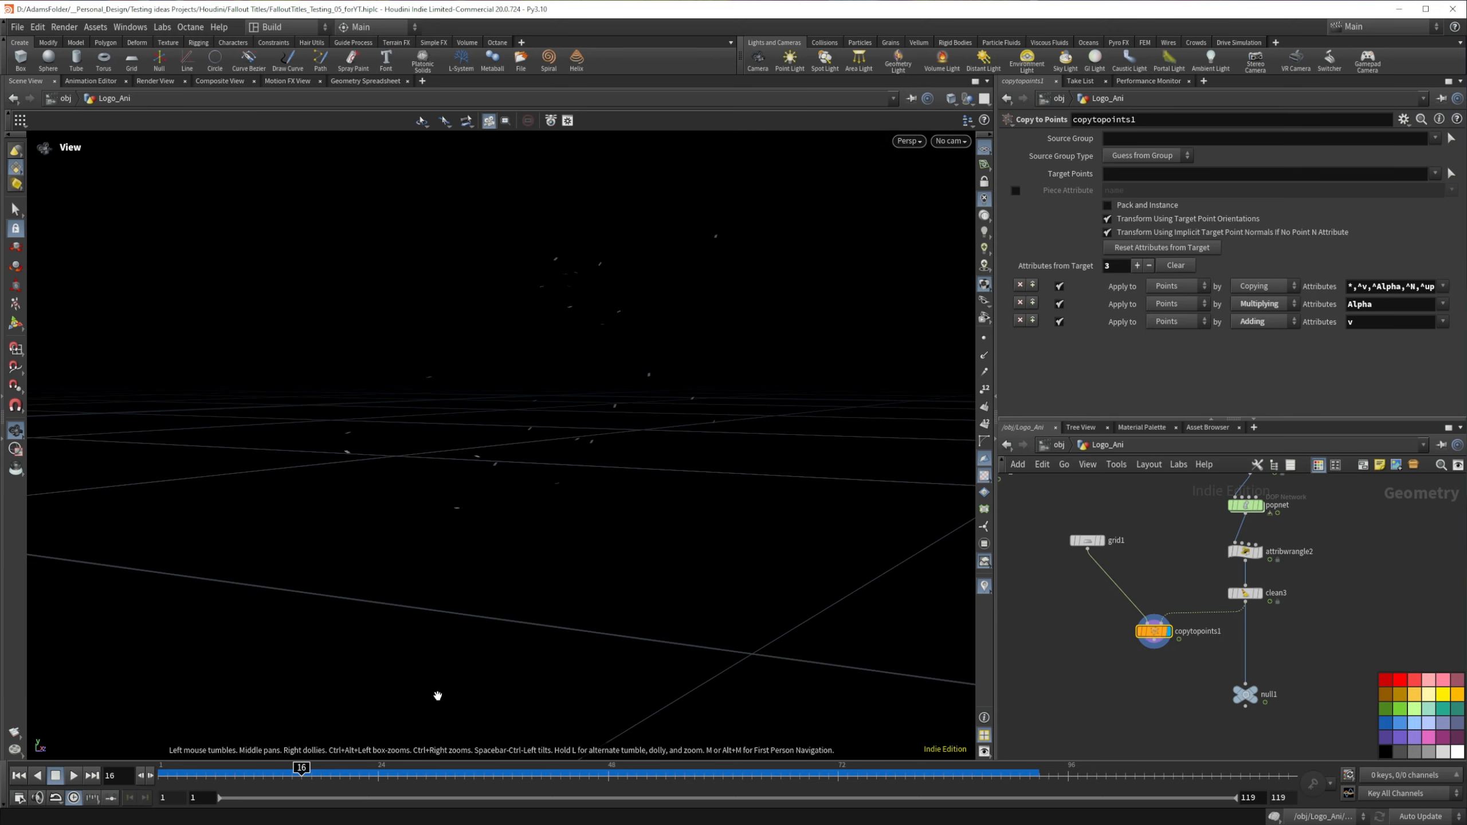
{"action": "left_click_drag", "start_coordinate": [393, 778], "coordinate": [514, 768]}
{"action": "left_click_drag", "start_coordinate": [670, 768], "coordinate": [684, 768]}
{"action": "left_click_drag", "start_coordinate": [439, 325], "coordinate": [1023, 497]}
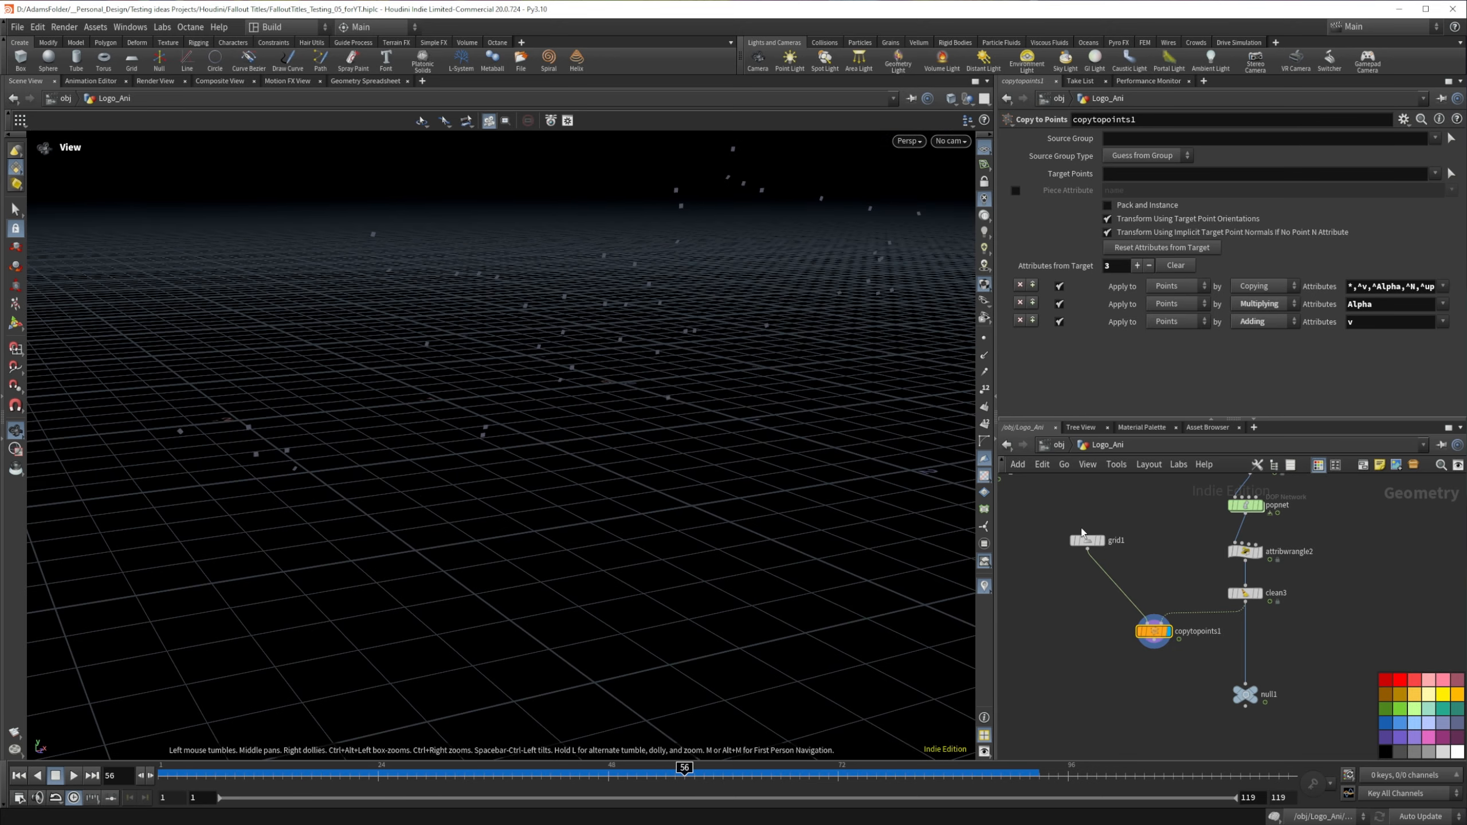
Step: Insert a Mountain node between grid1 and copytopoints1
{"action": "left_click_drag", "start_coordinate": [1088, 545], "coordinate": [1087, 539]}
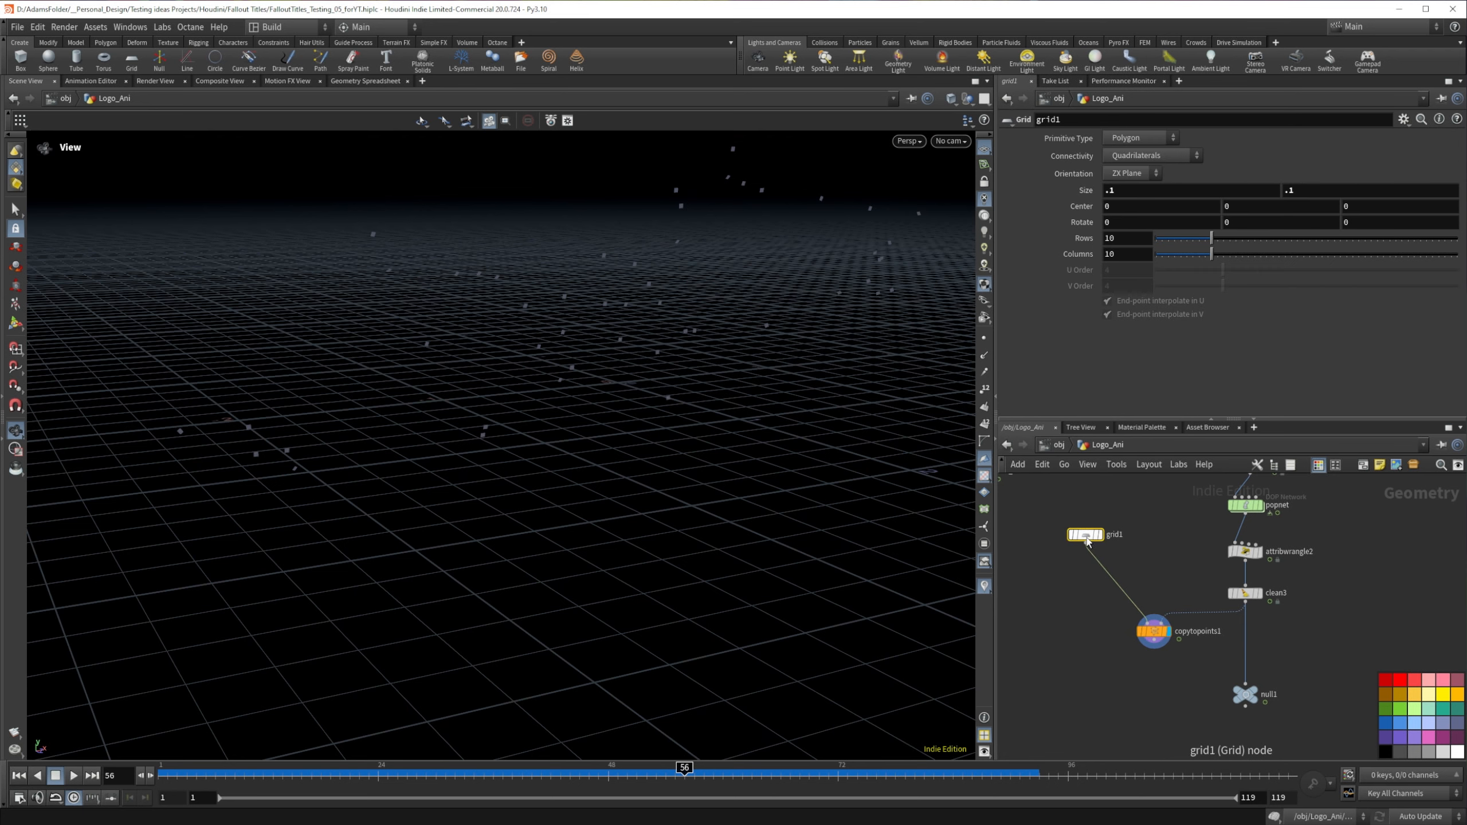
{"action": "key", "text": "Tab"}
{"action": "type", "text": "mou"}
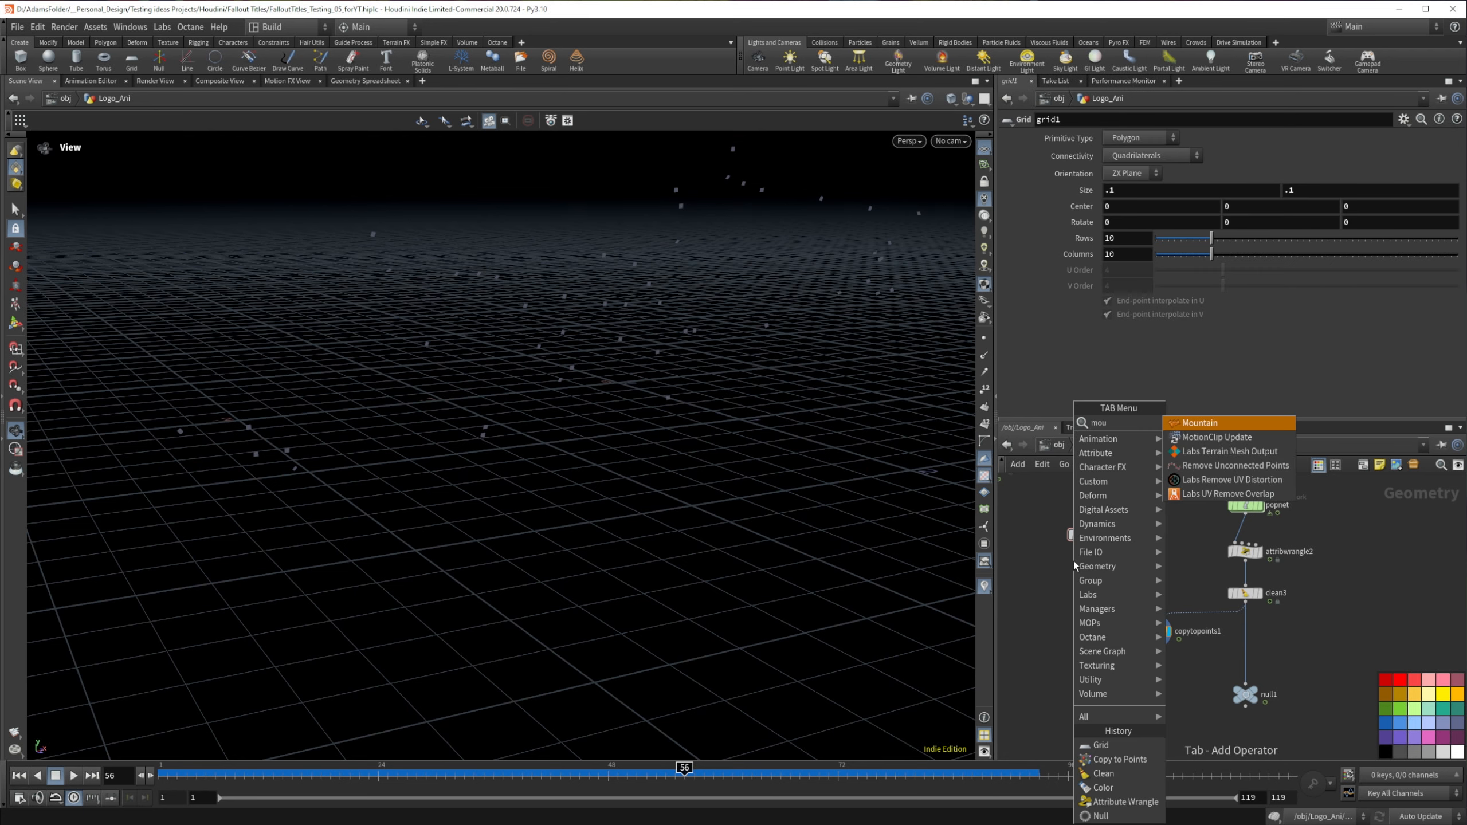
{"action": "key", "text": "Return"}
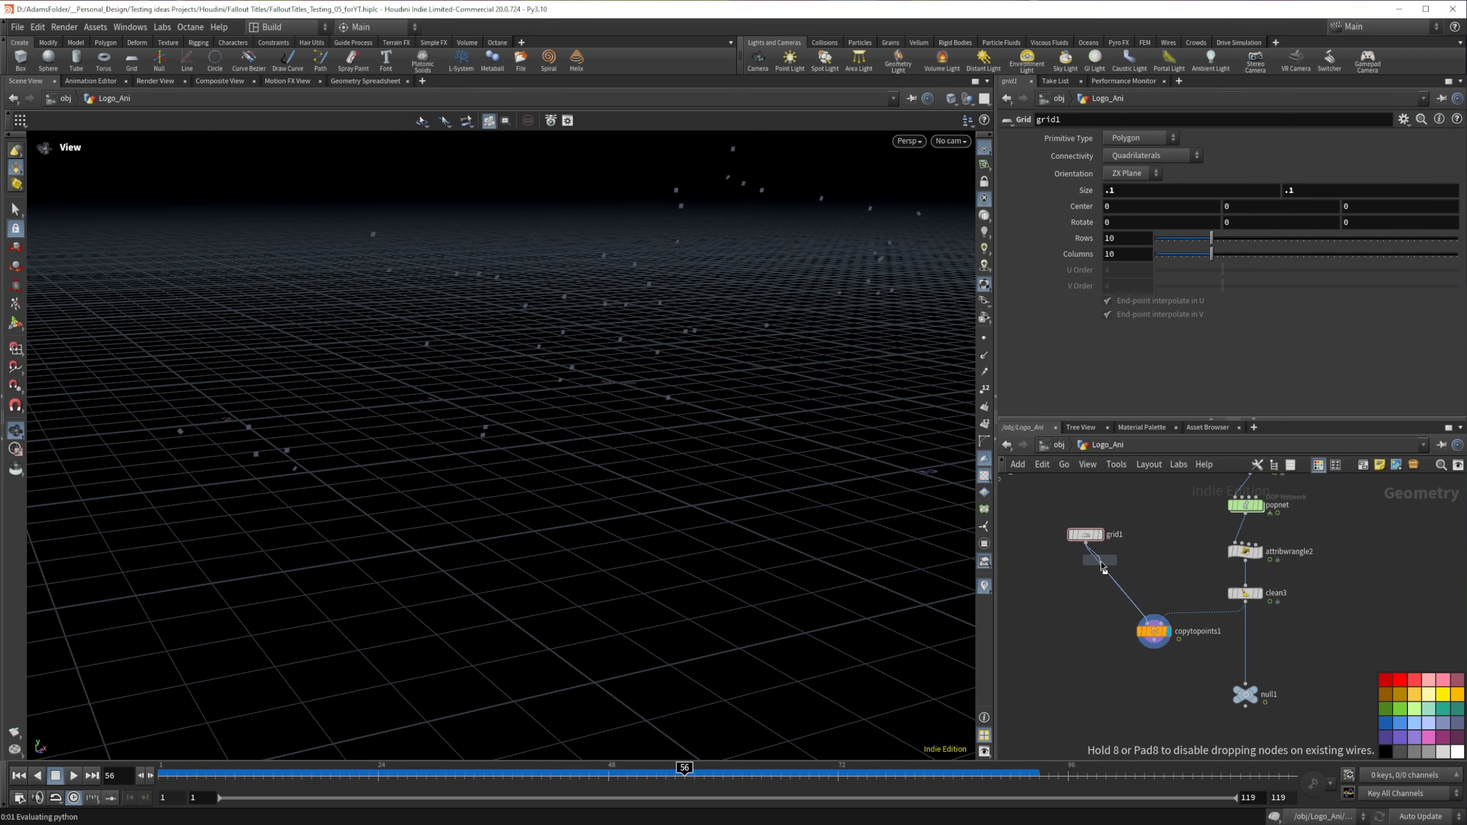
{"action": "left_click", "coordinate": [1101, 571]}
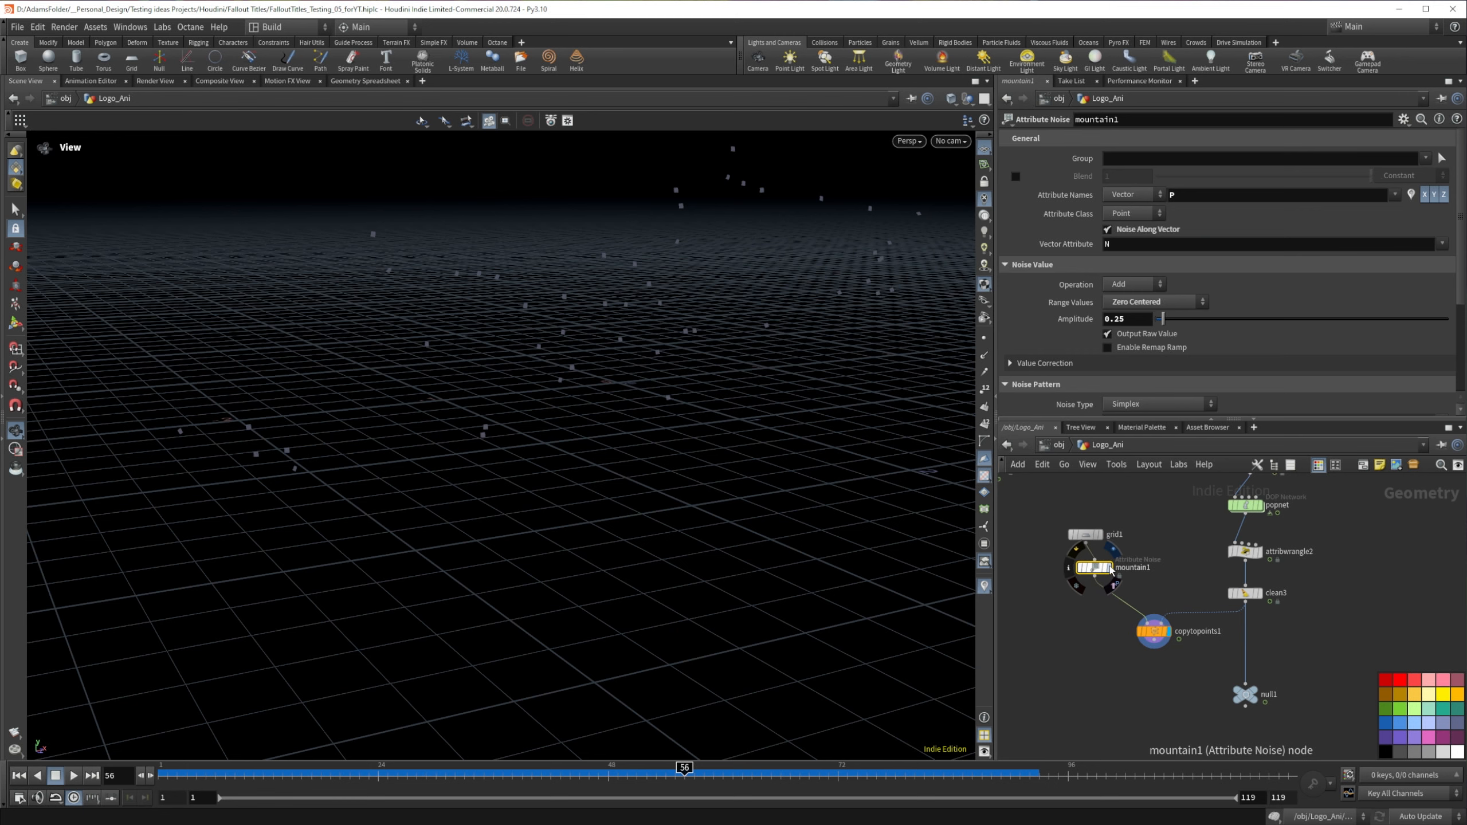
Step: Display the Mountain node and set its noise amplitude to 1.13
{"action": "scroll", "coordinate": [635, 391], "scroll_direction": "up", "scroll_amount": 10}
{"action": "left_click_drag", "start_coordinate": [589, 354], "coordinate": [614, 376]}
{"action": "middle_click_drag", "start_coordinate": [492, 230], "coordinate": [506, 399]}
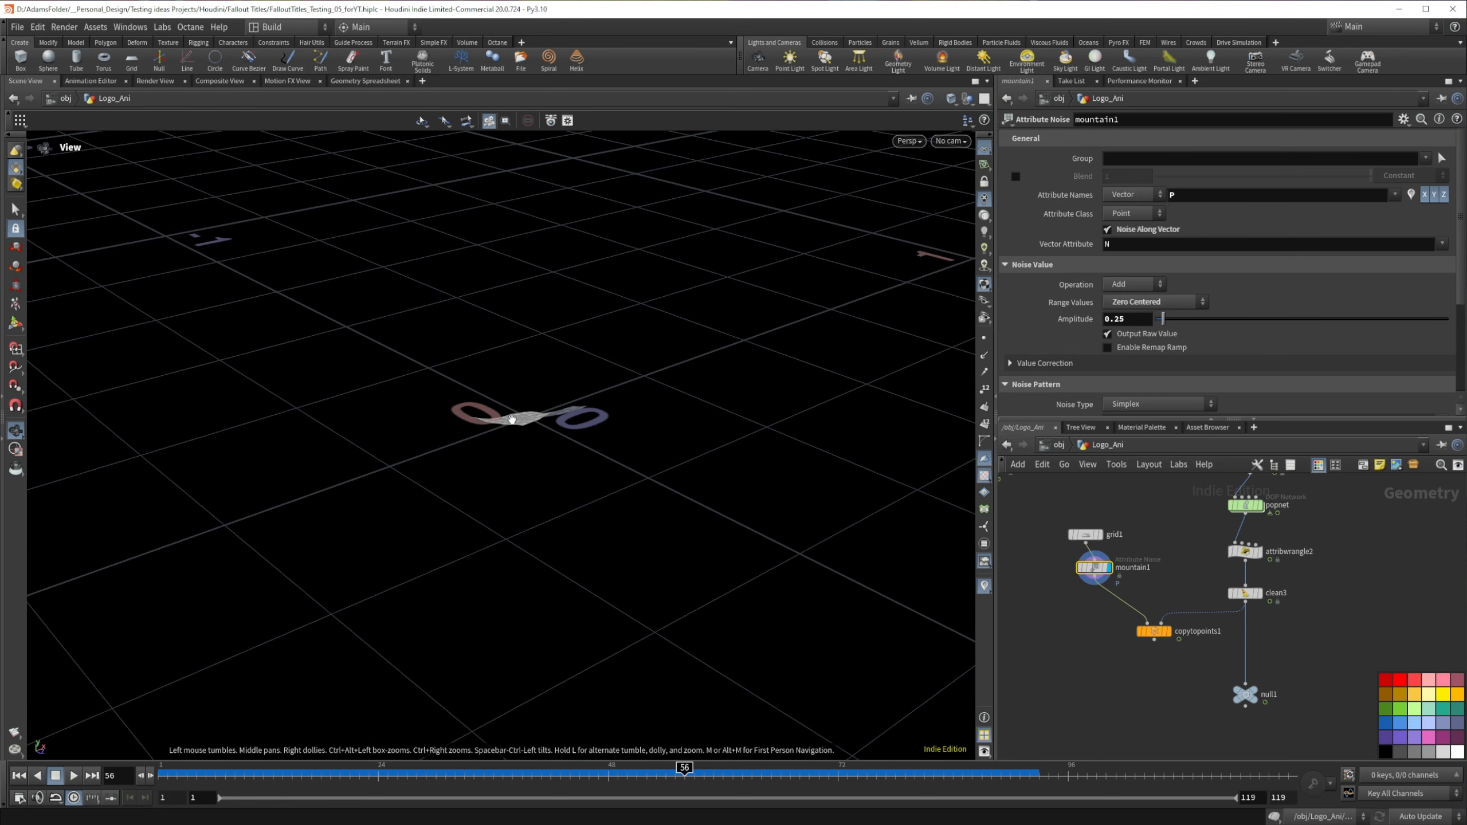
{"action": "left_click_drag", "start_coordinate": [512, 419], "coordinate": [785, 488]}
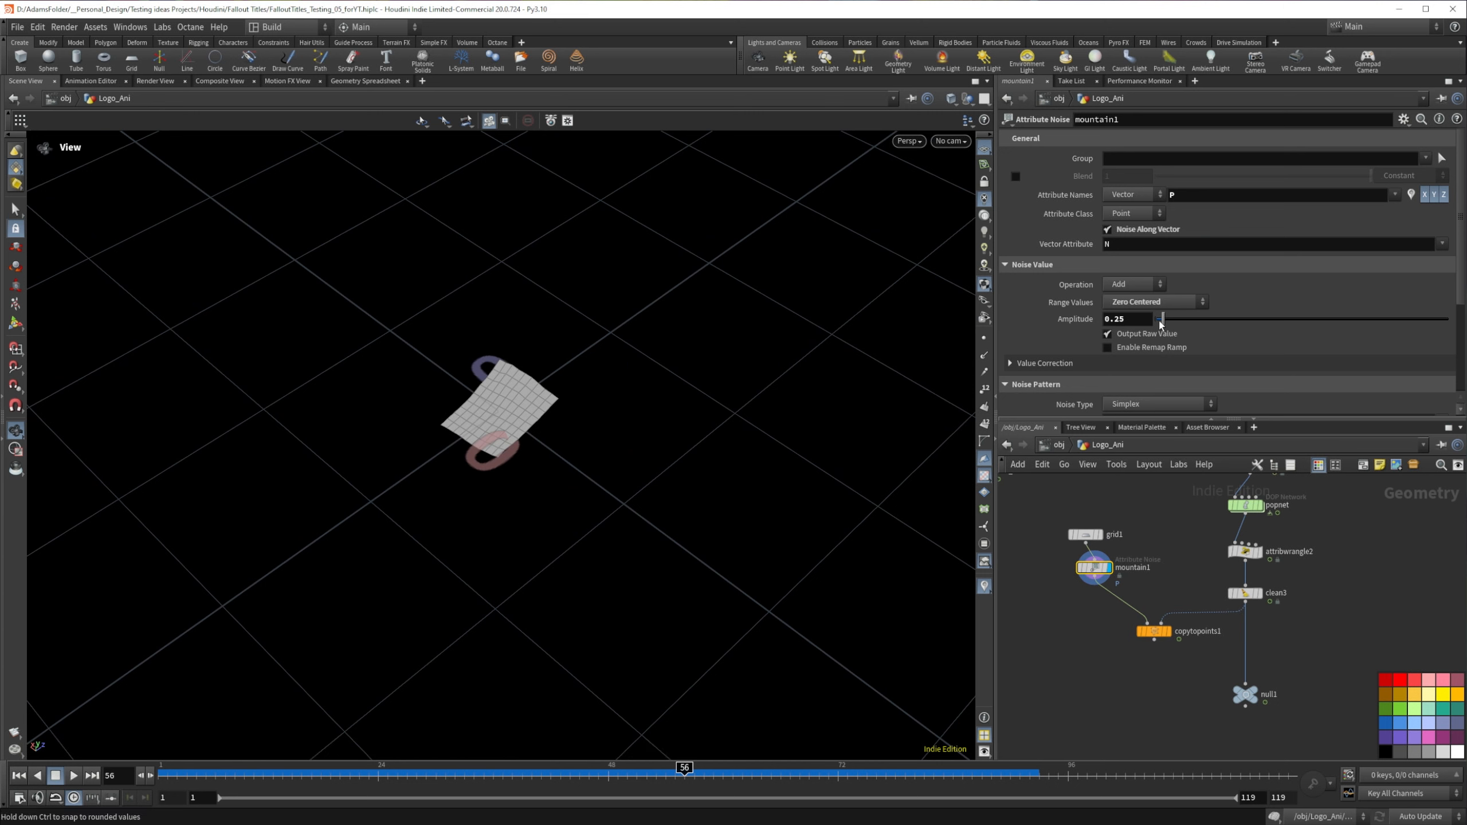
{"action": "left_click_drag", "start_coordinate": [1162, 319], "coordinate": [1189, 315]}
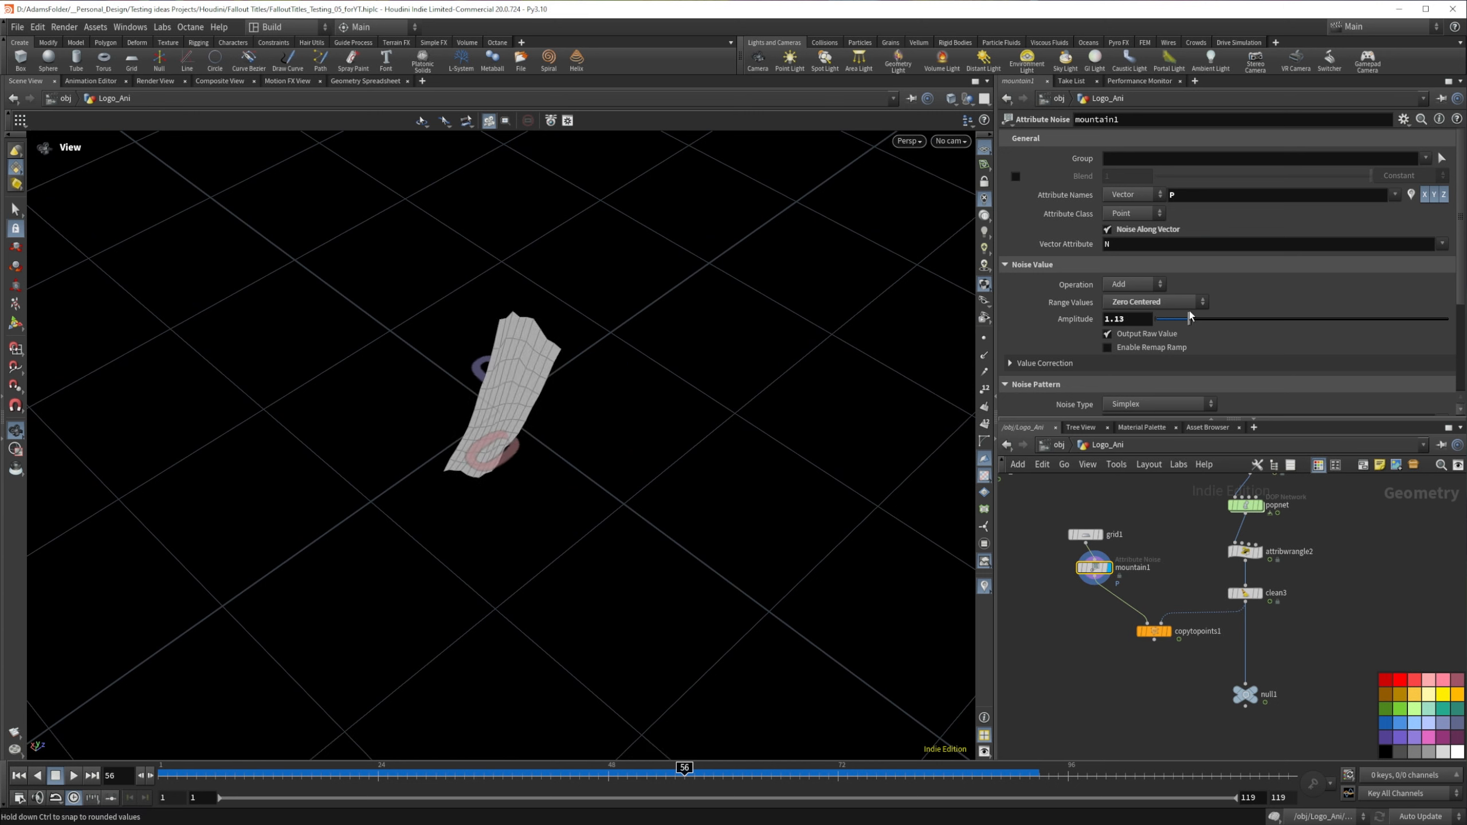
{"action": "scroll", "coordinate": [1084, 307], "scroll_direction": "down", "scroll_amount": 1}
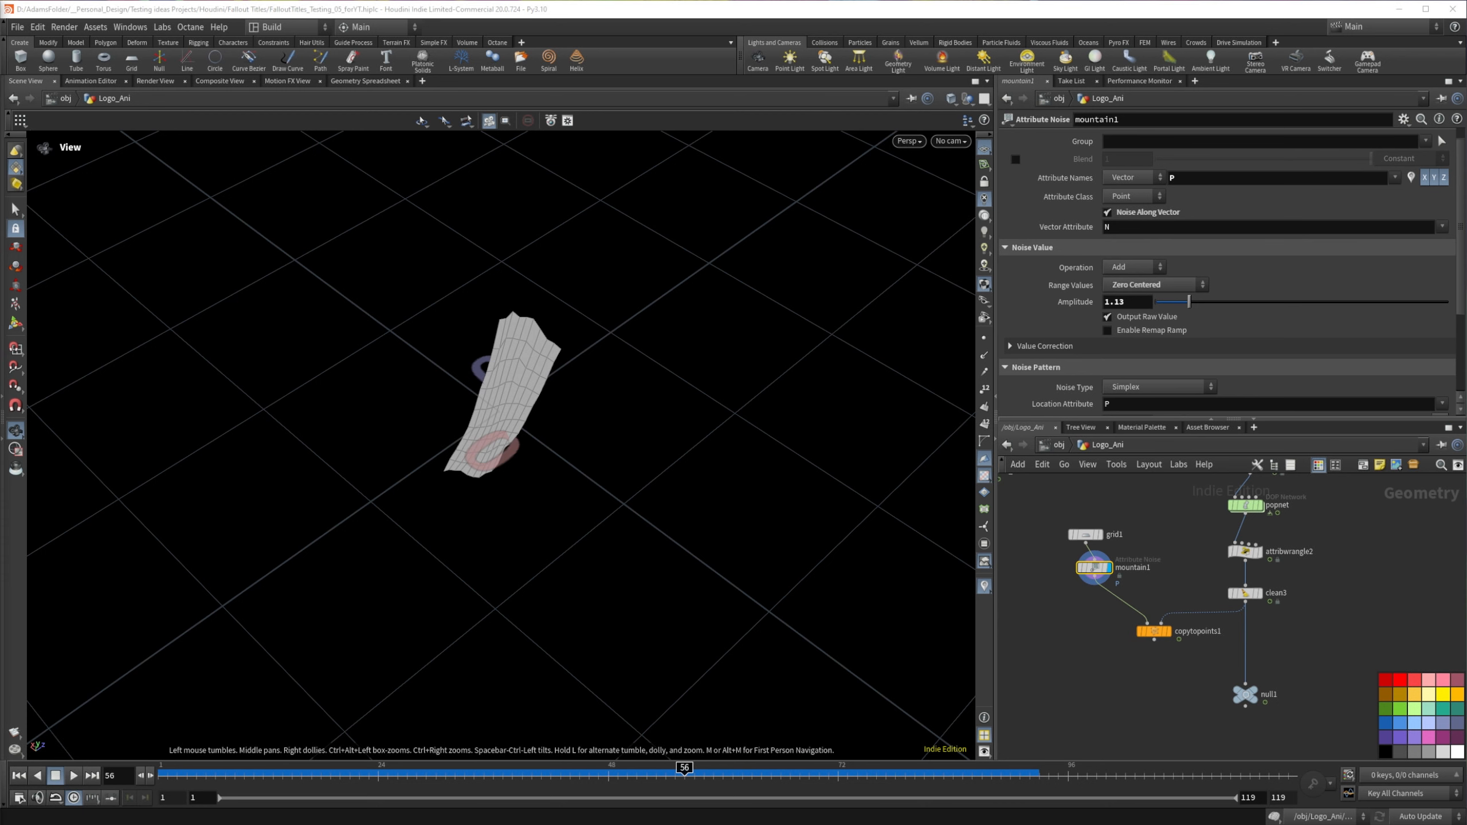
Step: Display the Copy to Points node and examine the deformed copies around frame 92
{"action": "left_click", "coordinate": [1167, 631]}
{"action": "scroll", "coordinate": [411, 439], "scroll_direction": "down", "scroll_amount": 4}
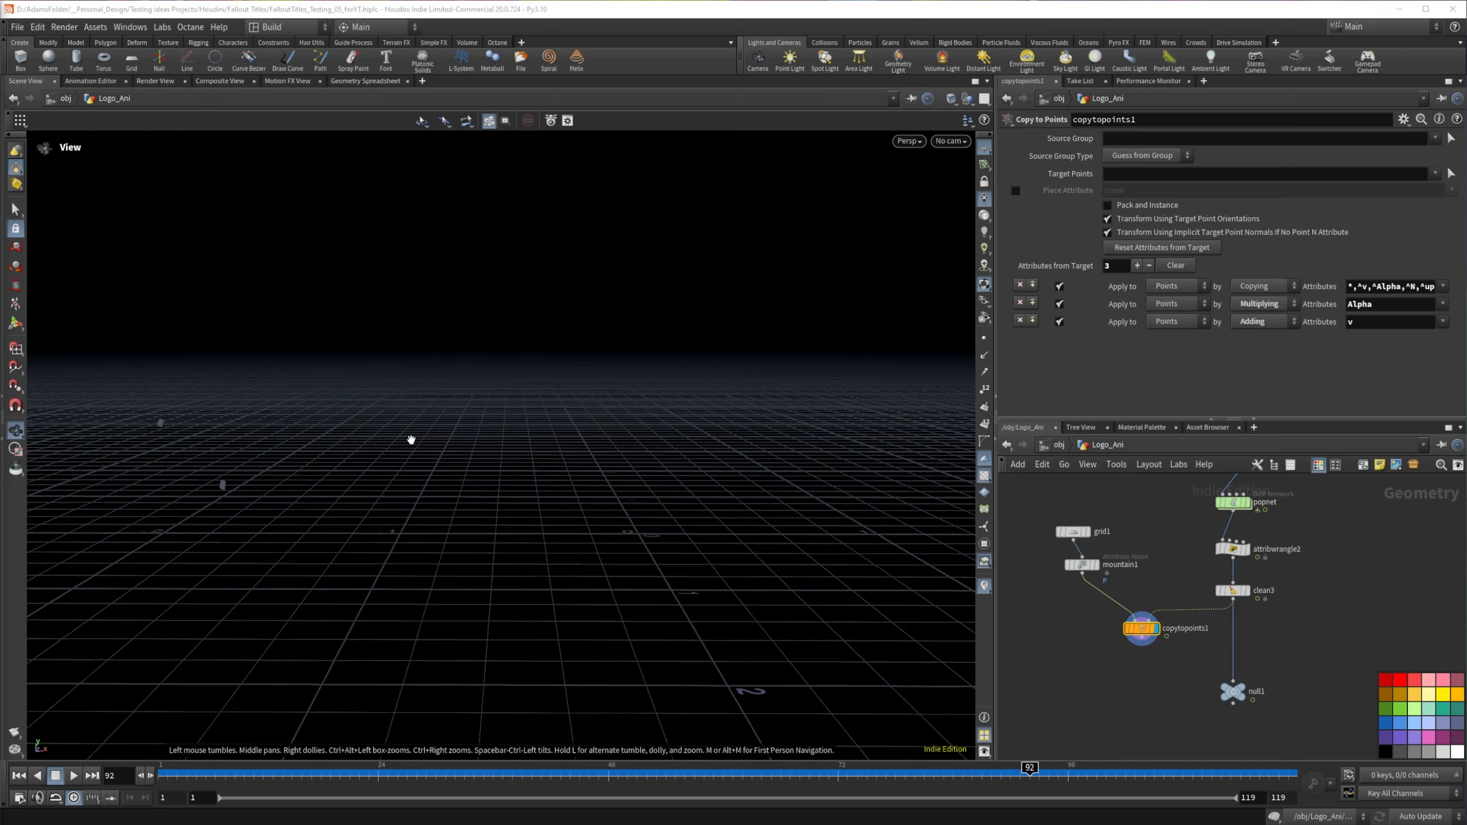
Step: Set grid1's orientation to YZ Plane and display the Copy to Points result to inspect the flakes
{"action": "scroll", "coordinate": [416, 439], "scroll_direction": "up", "scroll_amount": 8}
{"action": "scroll", "coordinate": [422, 442], "scroll_direction": "down", "scroll_amount": 5}
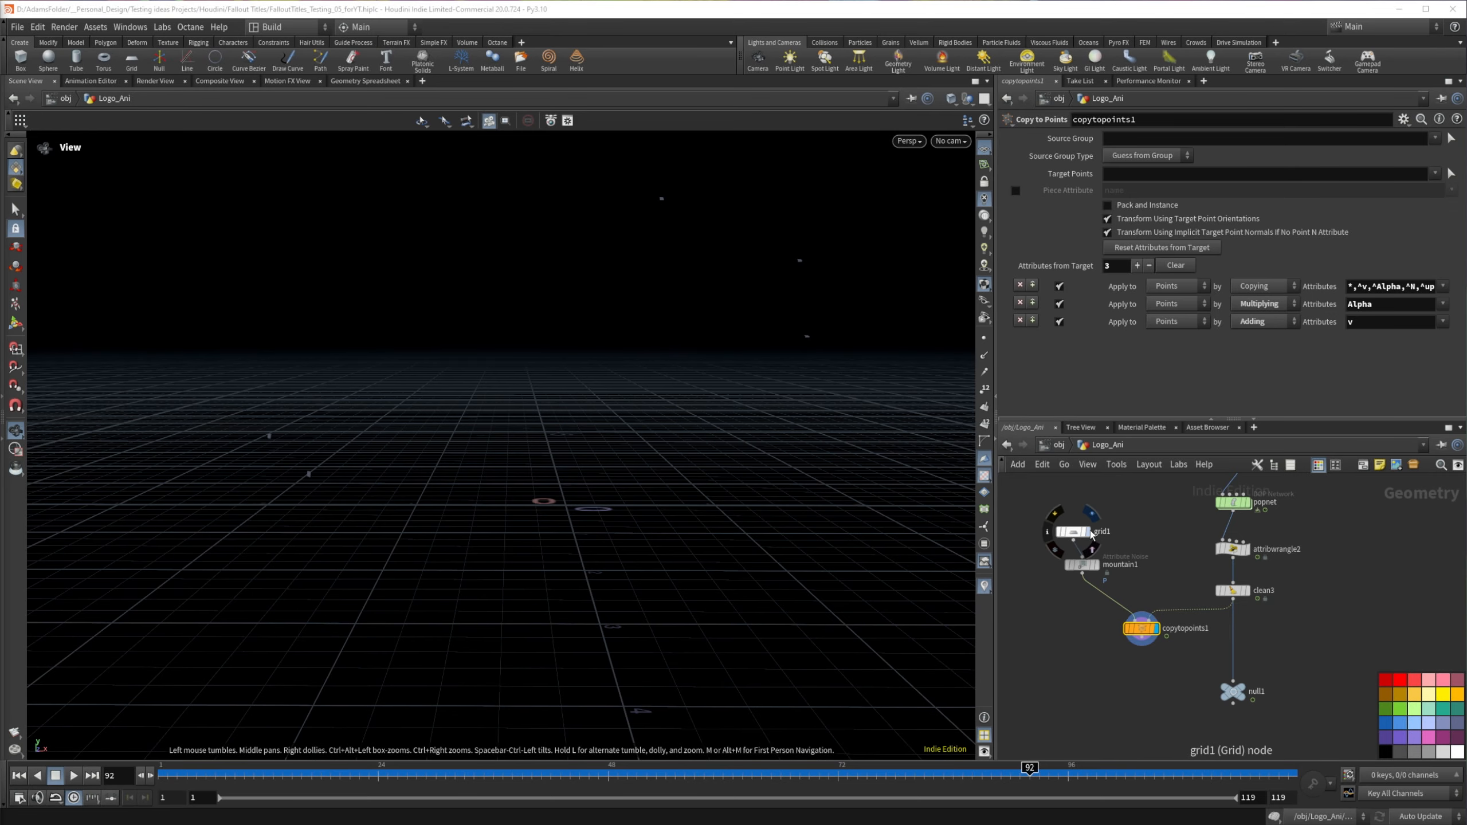
{"action": "left_click", "coordinate": [1074, 533]}
{"action": "left_click", "coordinate": [1073, 535]}
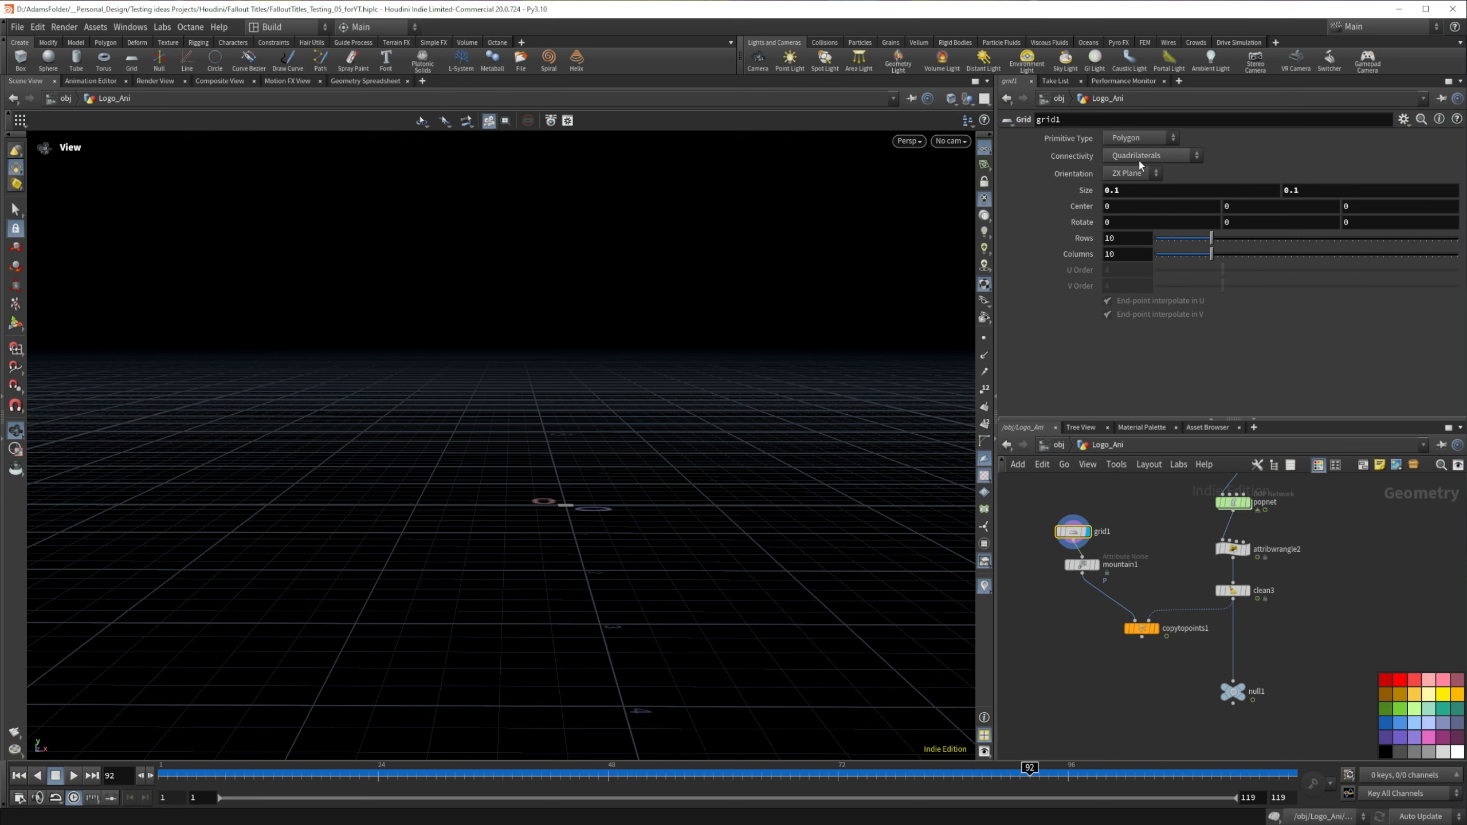
{"action": "left_click", "coordinate": [1137, 173]}
{"action": "left_click", "coordinate": [1128, 203]}
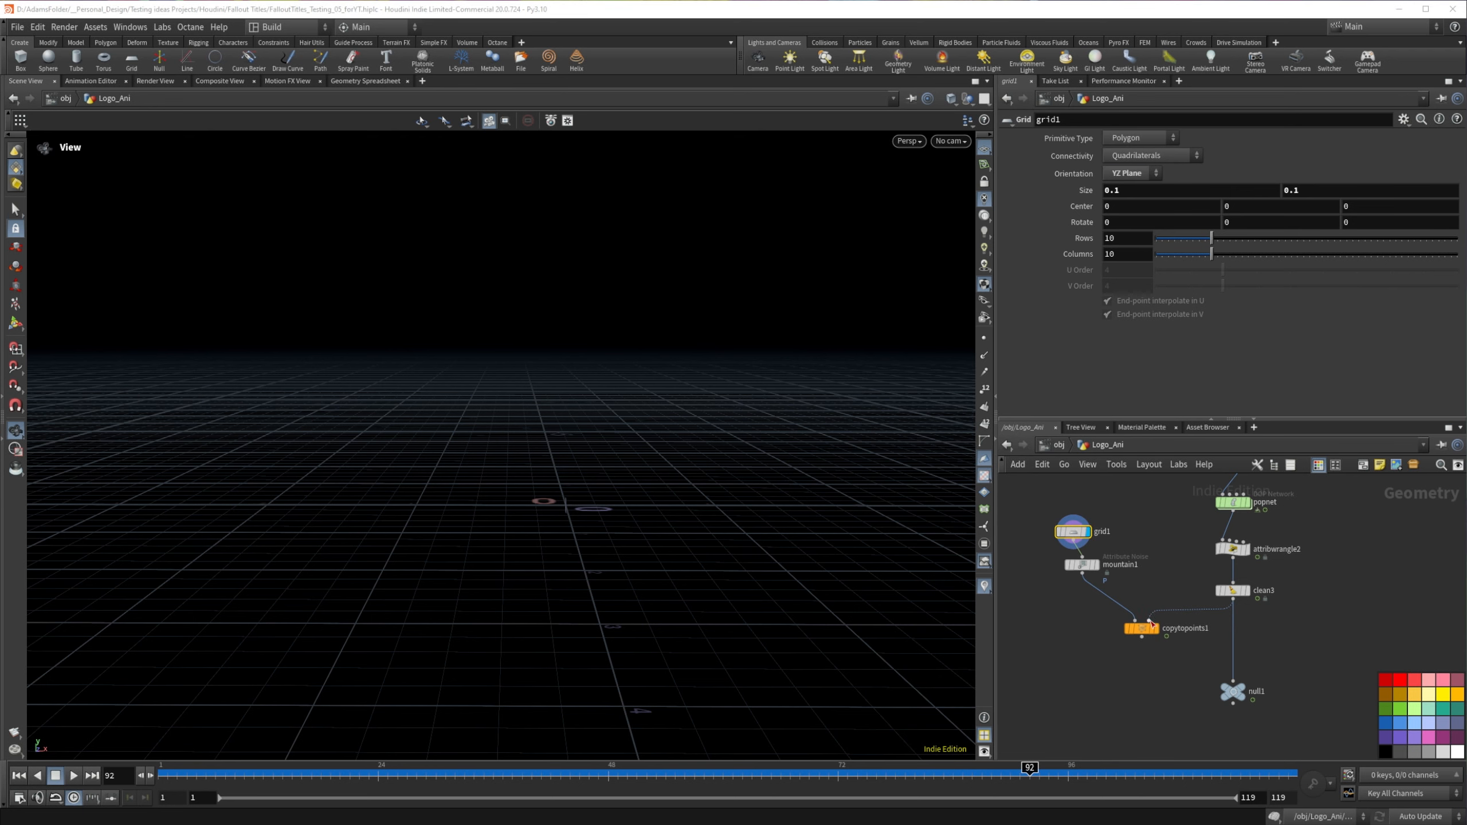
{"action": "left_click", "coordinate": [1153, 628]}
{"action": "left_click_drag", "start_coordinate": [600, 321], "coordinate": [609, 328]}
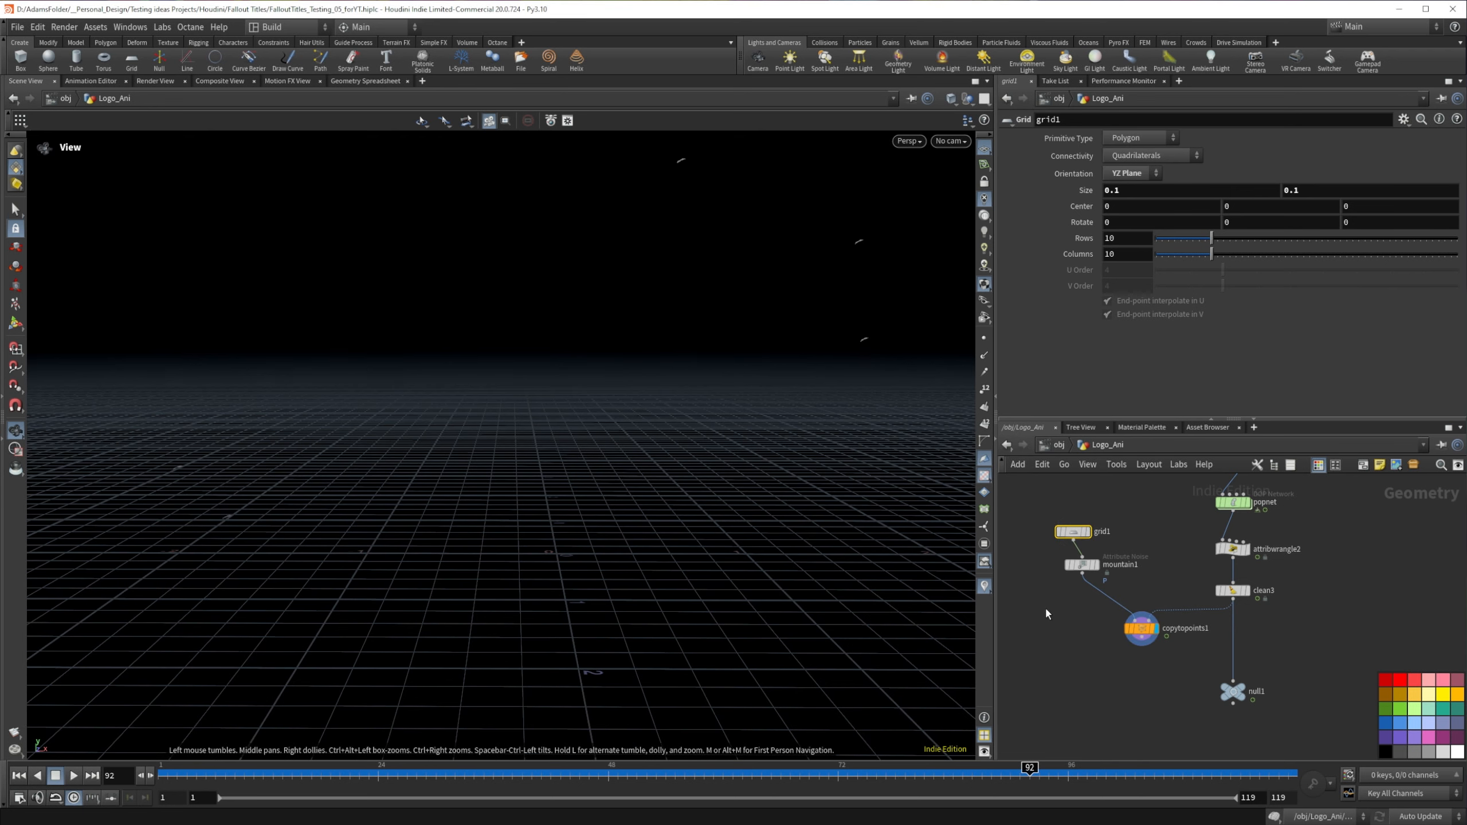
Step: Space out the grid, Mountain and Copy to Points nodes in the network and check the copies at frame 53
{"action": "left_click", "coordinate": [1124, 646]}
{"action": "left_click_drag", "start_coordinate": [1123, 646], "coordinate": [1092, 703]}
{"action": "left_click_drag", "start_coordinate": [1074, 527], "coordinate": [1078, 510]}
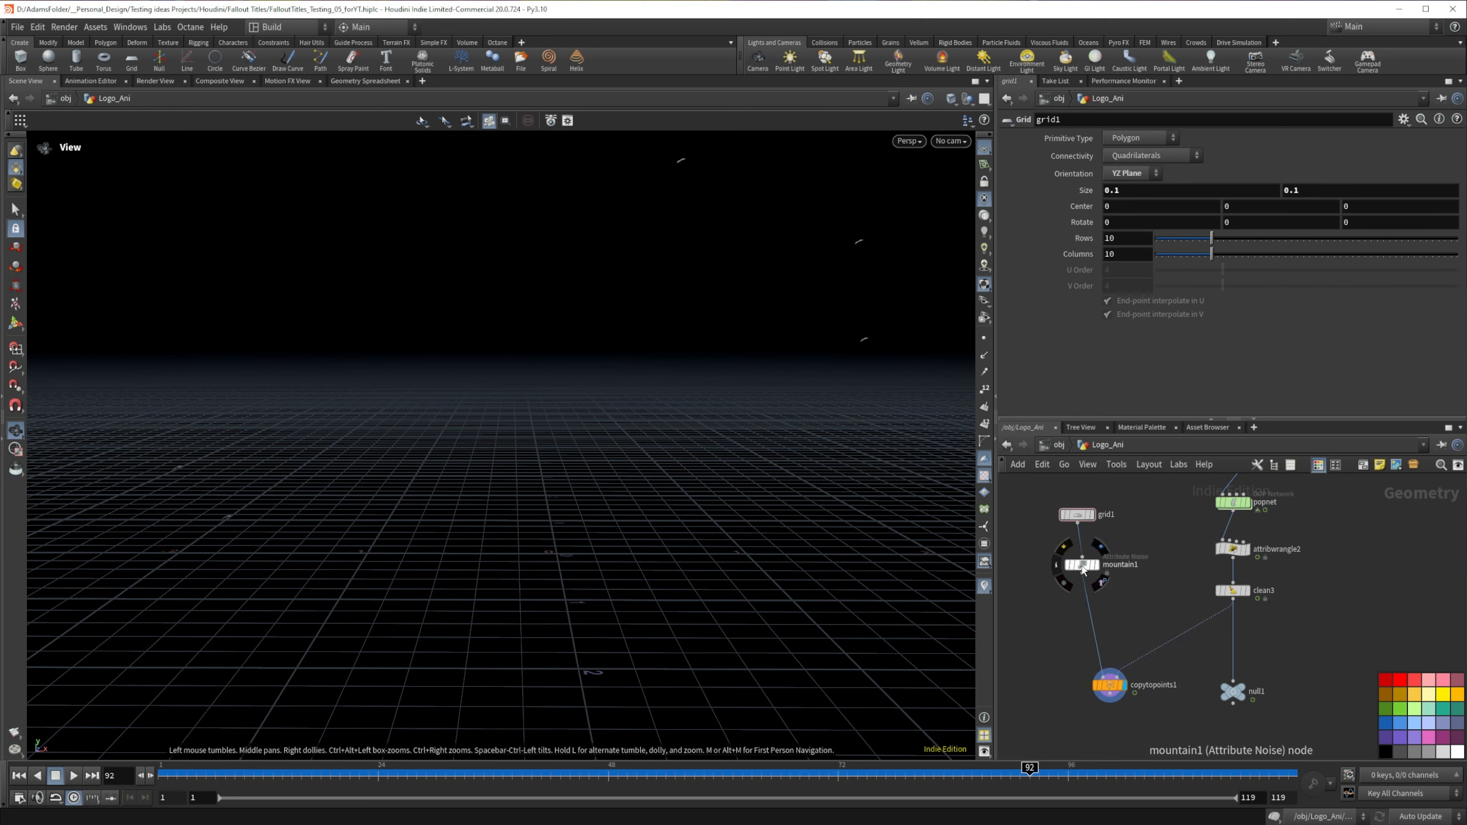
{"action": "left_click_drag", "start_coordinate": [1082, 567], "coordinate": [1058, 572]}
{"action": "left_click_drag", "start_coordinate": [1108, 687], "coordinate": [1094, 686]}
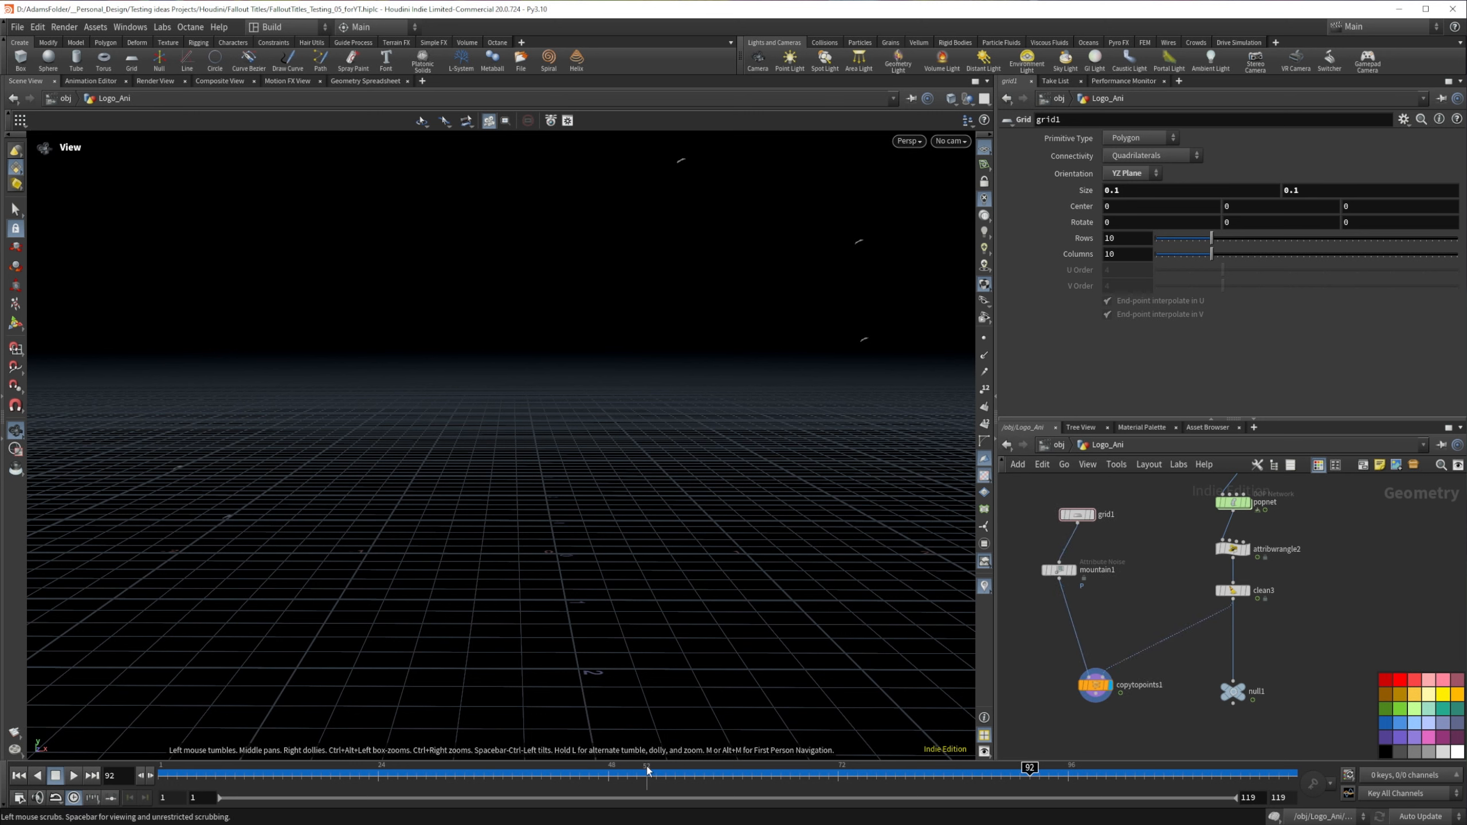
{"action": "left_click_drag", "start_coordinate": [648, 771], "coordinate": [139, 752]}
{"action": "left_click_drag", "start_coordinate": [398, 758], "coordinate": [656, 763]}
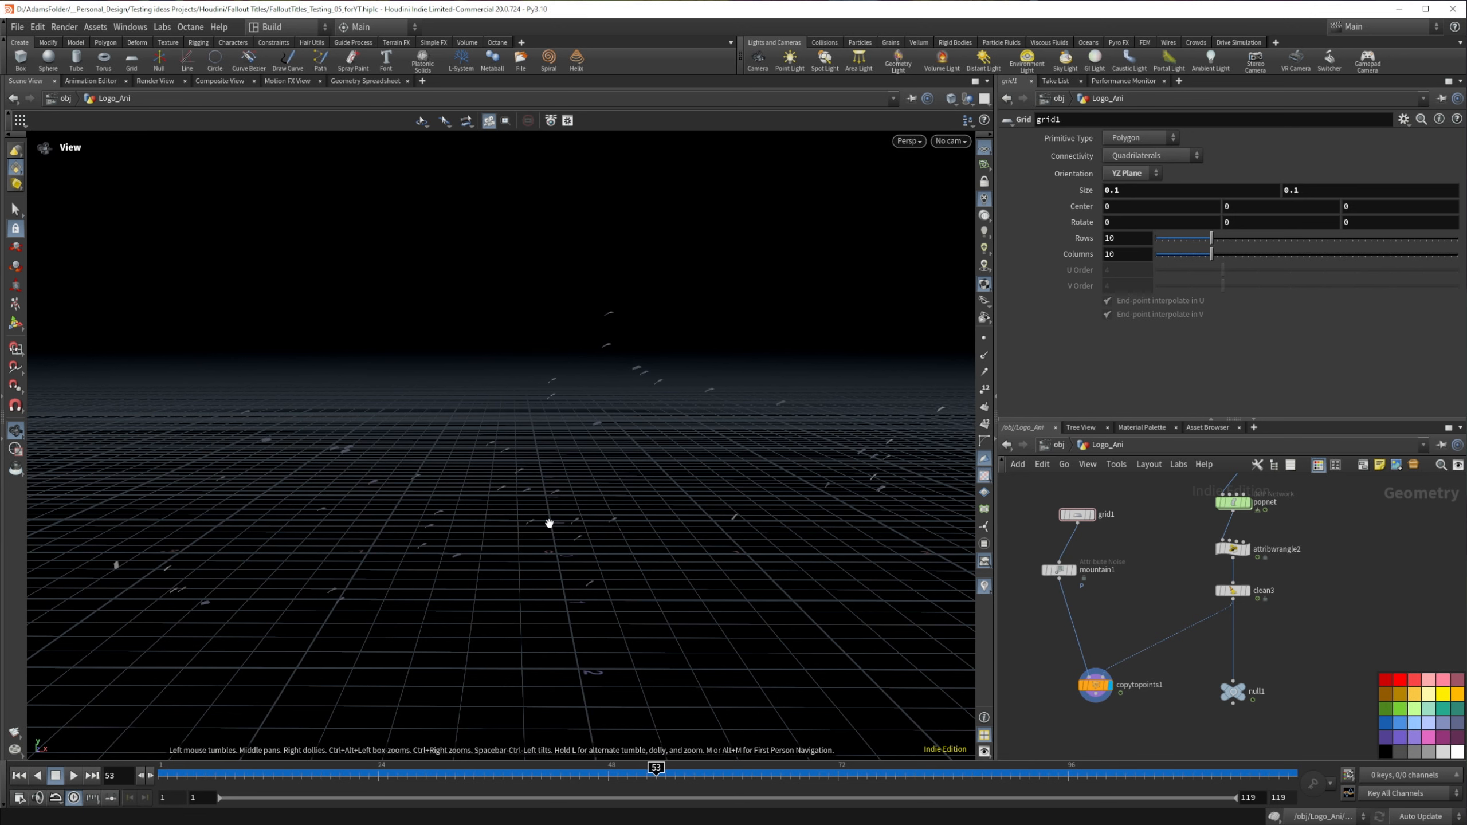
{"action": "left_click_drag", "start_coordinate": [547, 524], "coordinate": [535, 493]}
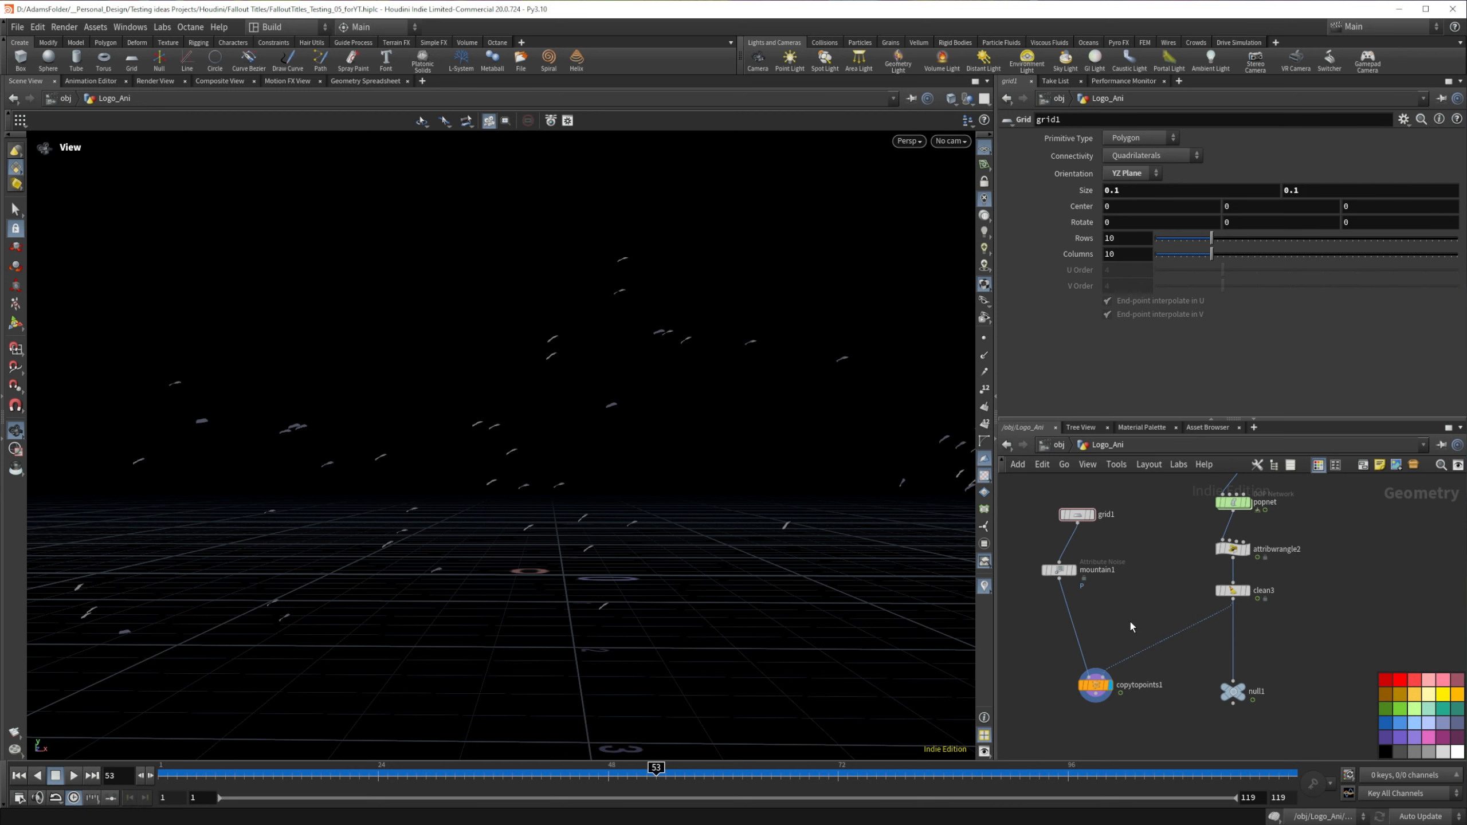
Step: Insert an Attribute Randomize node between clean3 and copytopoints1 and set its attribute name to pscale
{"action": "key", "text": "Tab"}
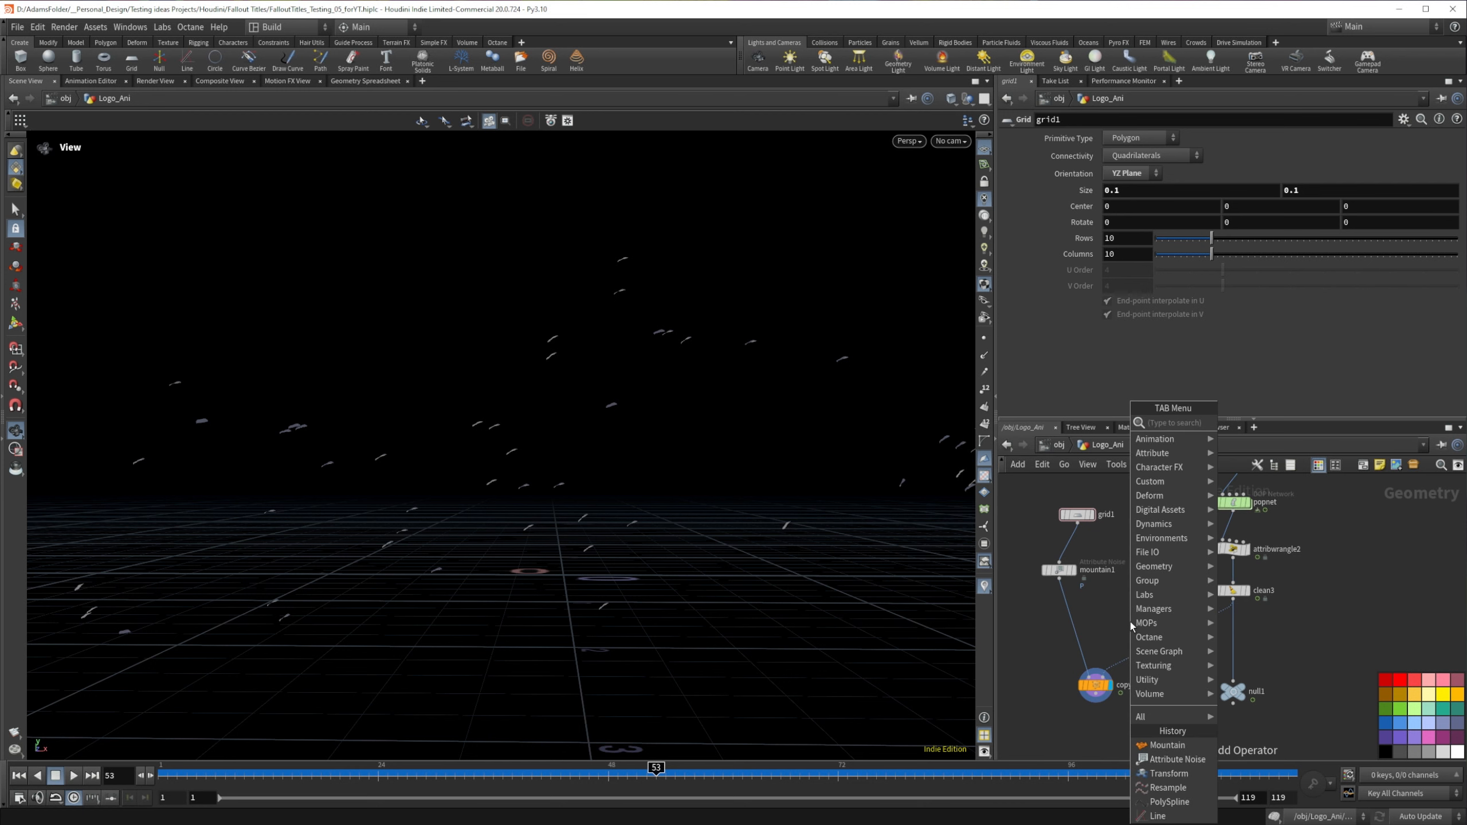
{"action": "type", "text": "random"}
{"action": "key", "text": "Return"}
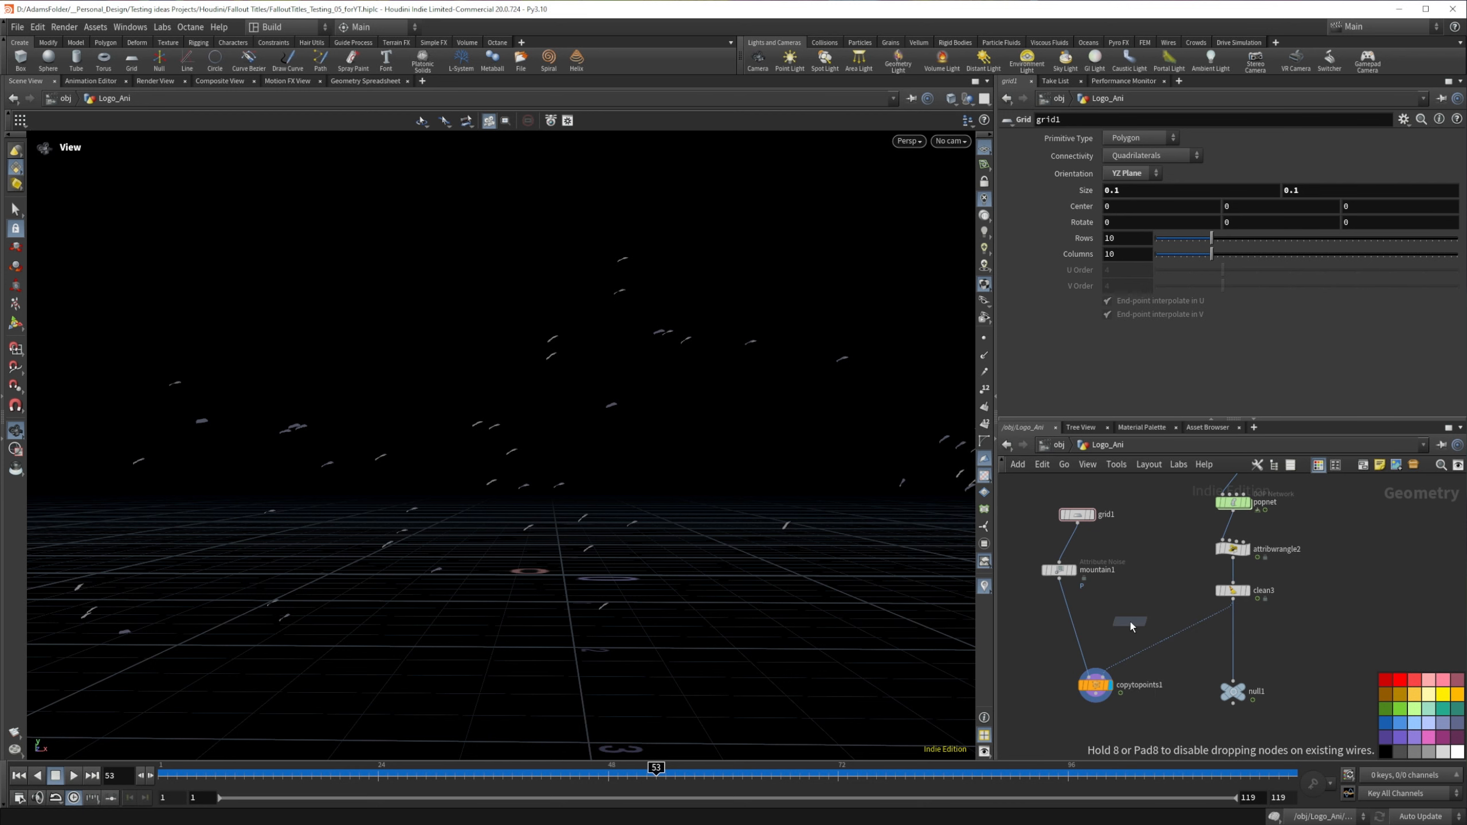
{"action": "left_click", "coordinate": [1173, 634]}
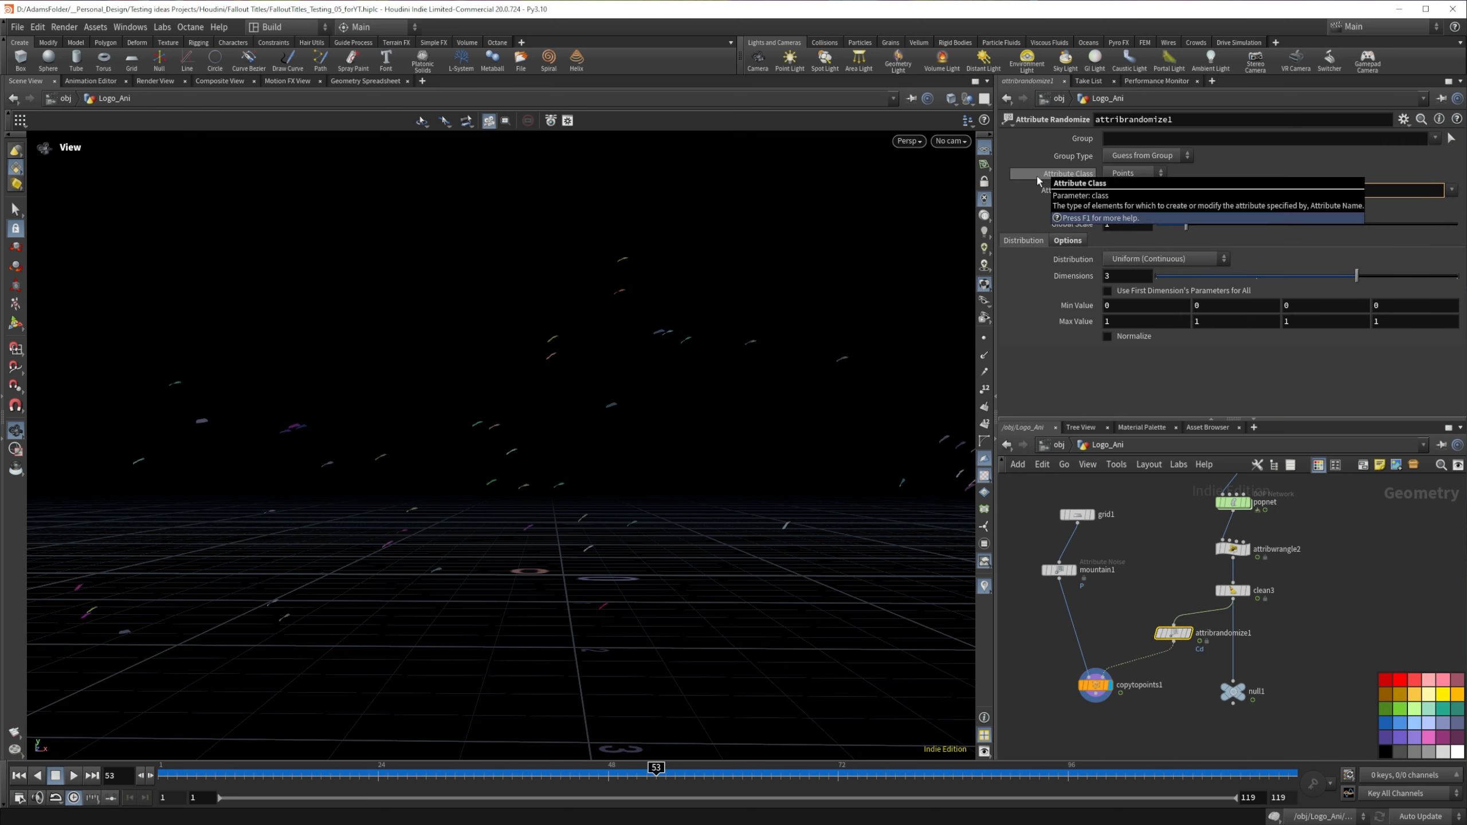
{"action": "type", "text": "pscale"}
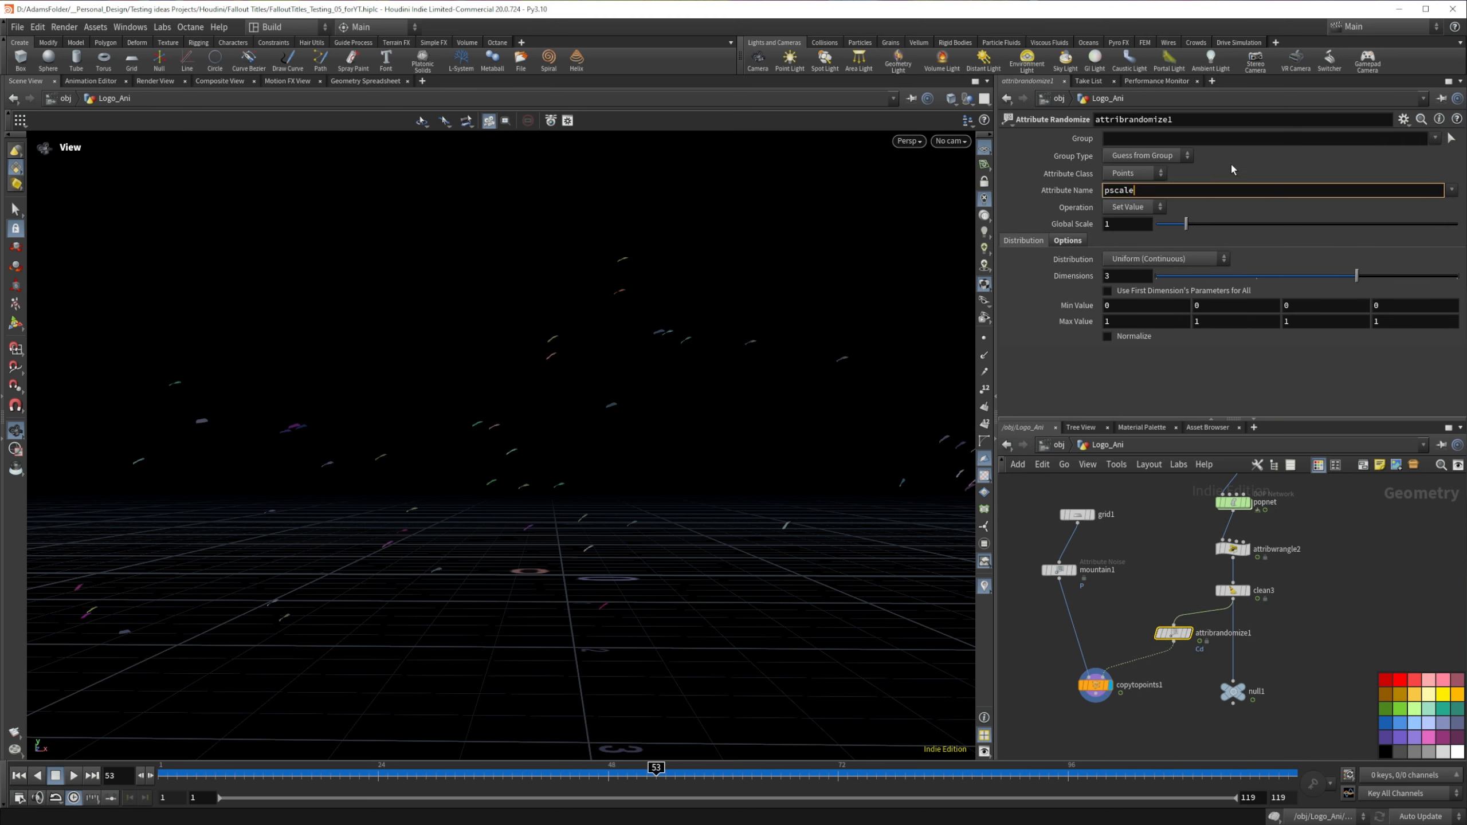
{"action": "key", "text": "Return"}
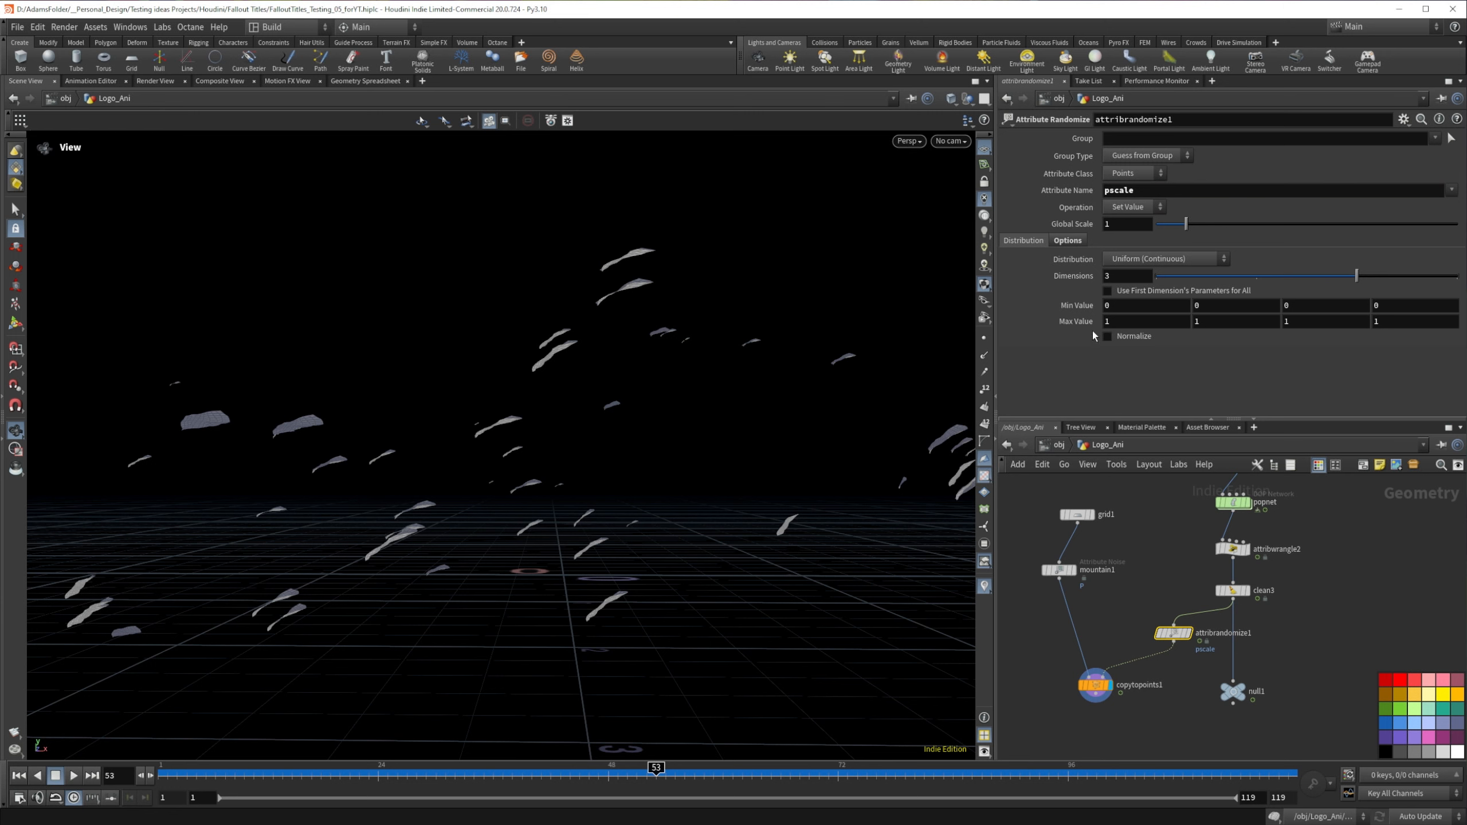
Step: Try the Multiply operation on pscale with a minimum value of .5 and global scale 0.94, checking the flakes up to frame 56
{"action": "left_click", "coordinate": [1148, 208]}
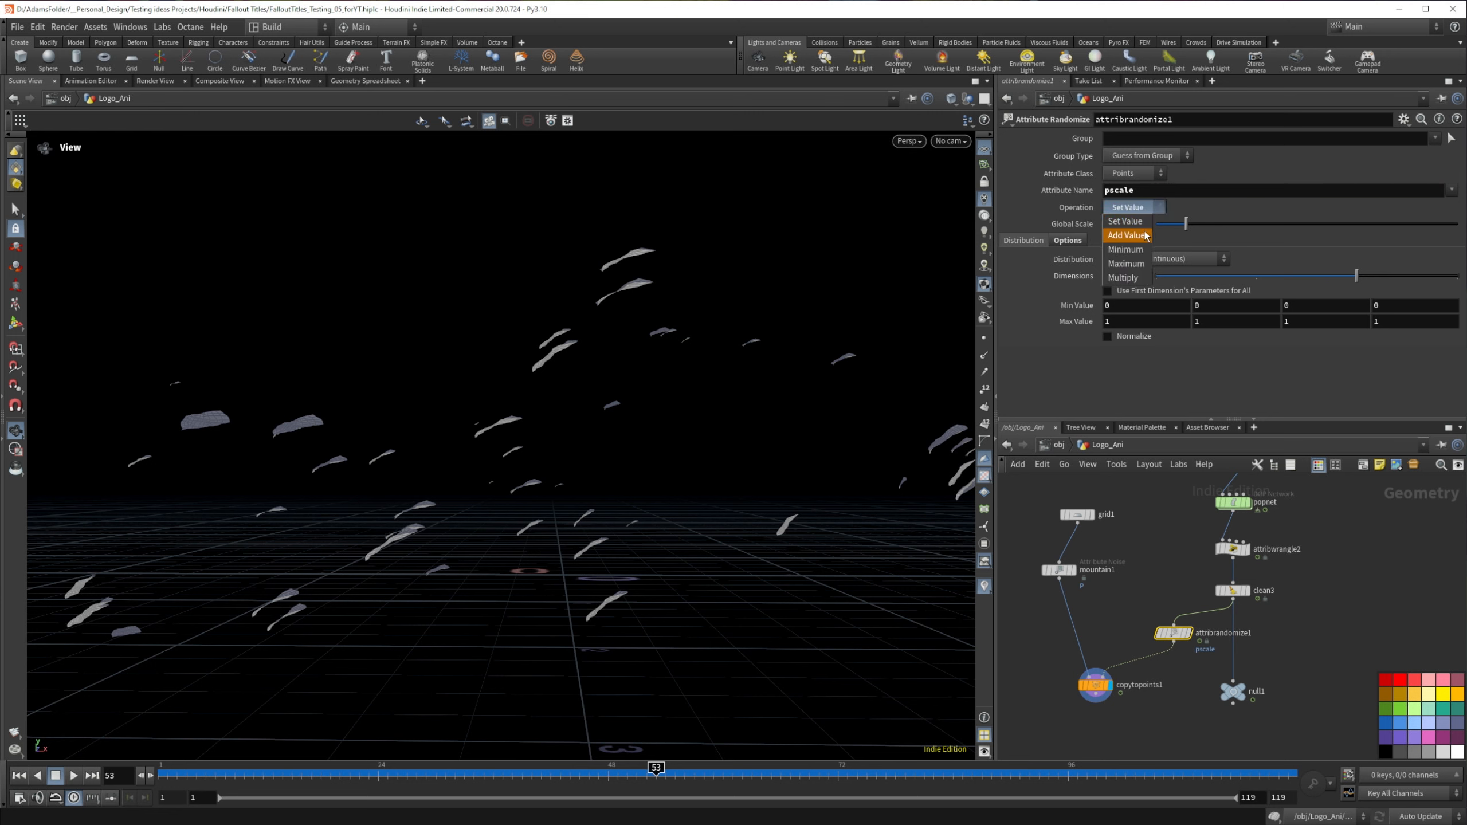
{"action": "left_click", "coordinate": [1133, 277]}
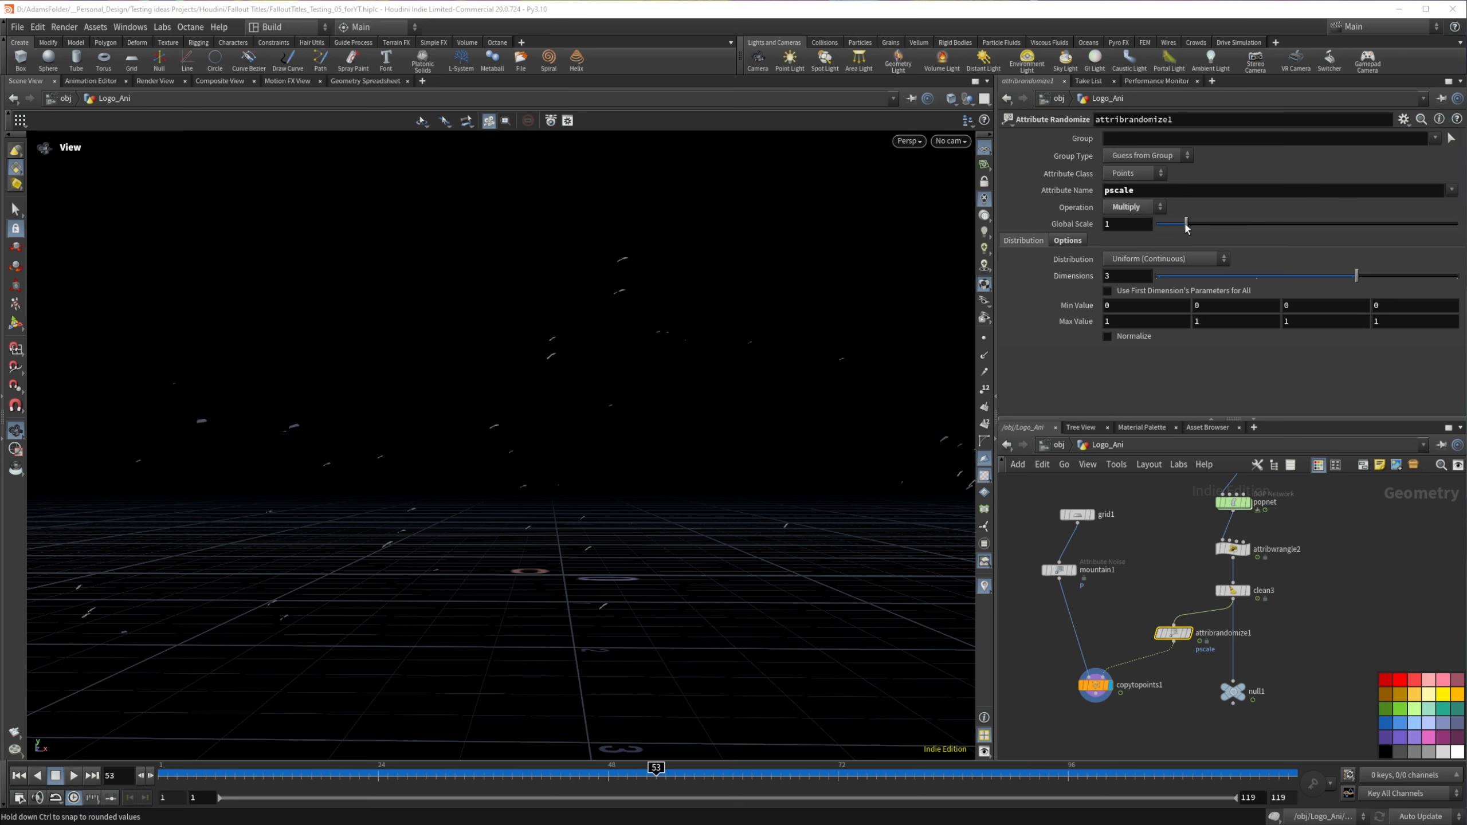
{"action": "mouse_move", "coordinate": [1185, 224]}
{"action": "left_mouse_down"}
{"action": "mouse_move", "coordinate": [1268, 226]}
{"action": "mouse_move", "coordinate": [1185, 226]}
{"action": "left_mouse_up"}
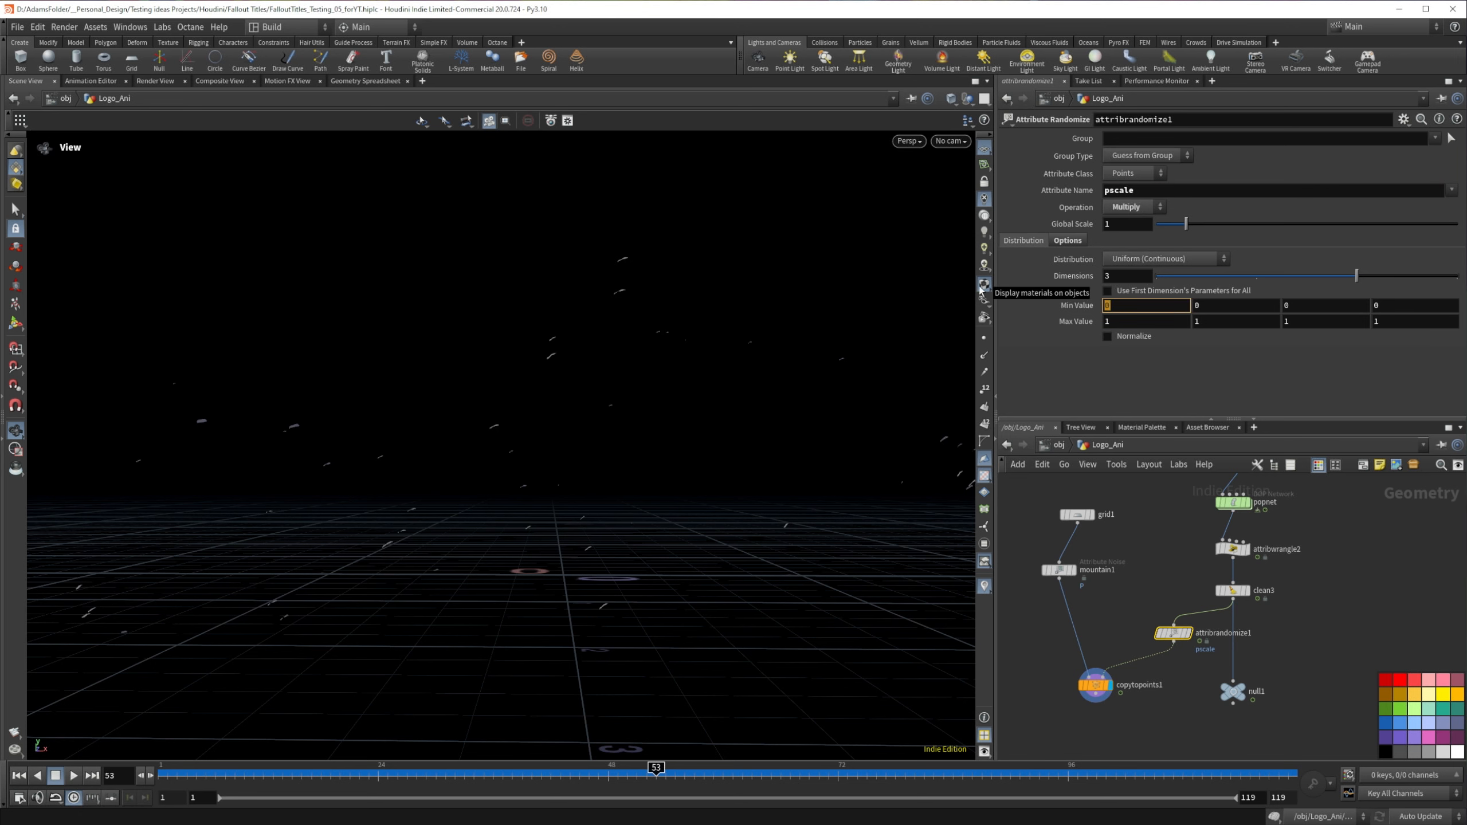
{"action": "left_click_drag", "start_coordinate": [442, 350], "coordinate": [490, 485]}
{"action": "left_click_drag", "start_coordinate": [1185, 224], "coordinate": [1184, 227]}
{"action": "left_click_drag", "start_coordinate": [652, 754], "coordinate": [295, 751]}
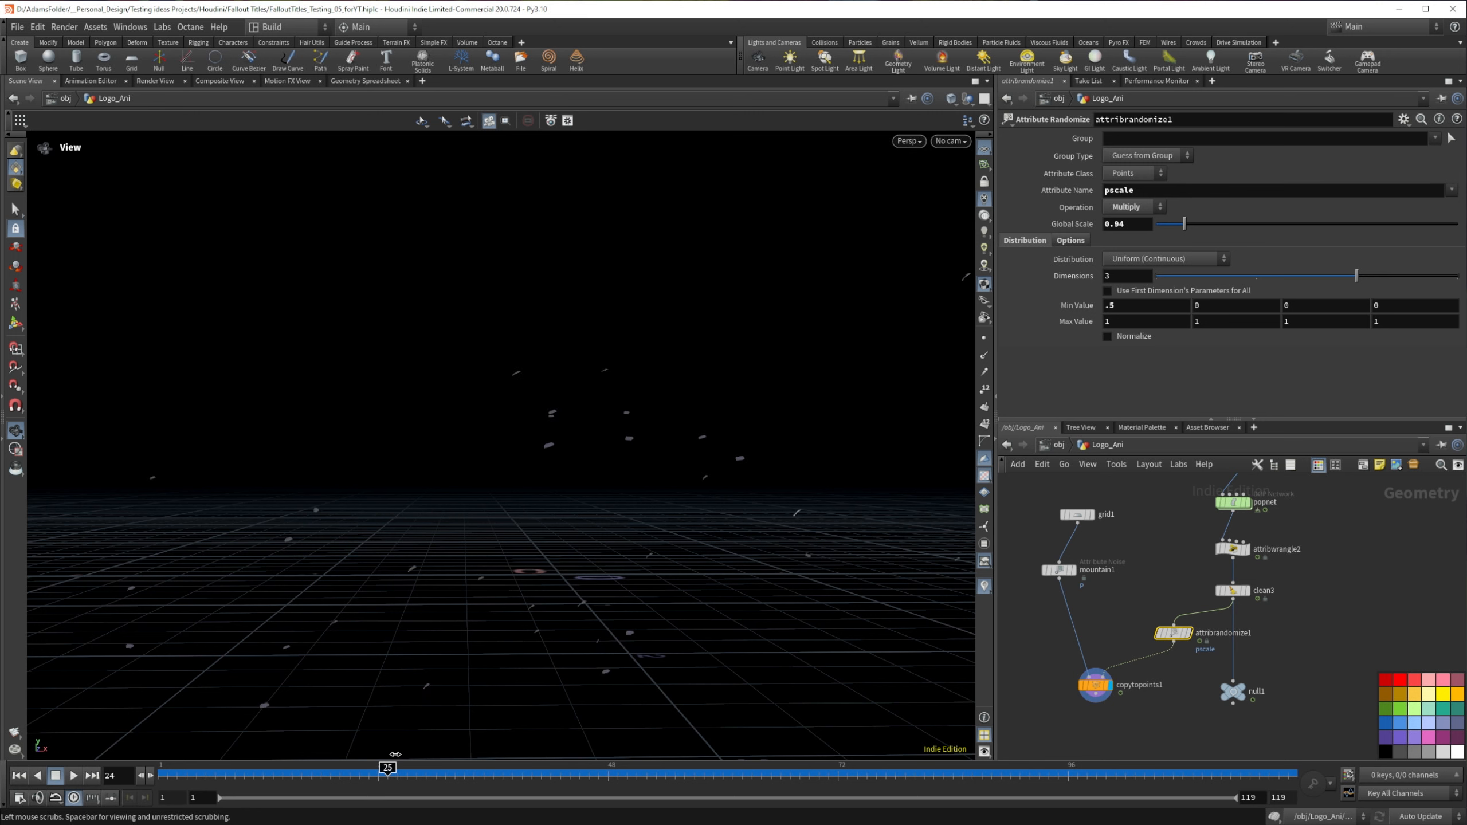
{"action": "left_click_drag", "start_coordinate": [394, 754], "coordinate": [687, 754]}
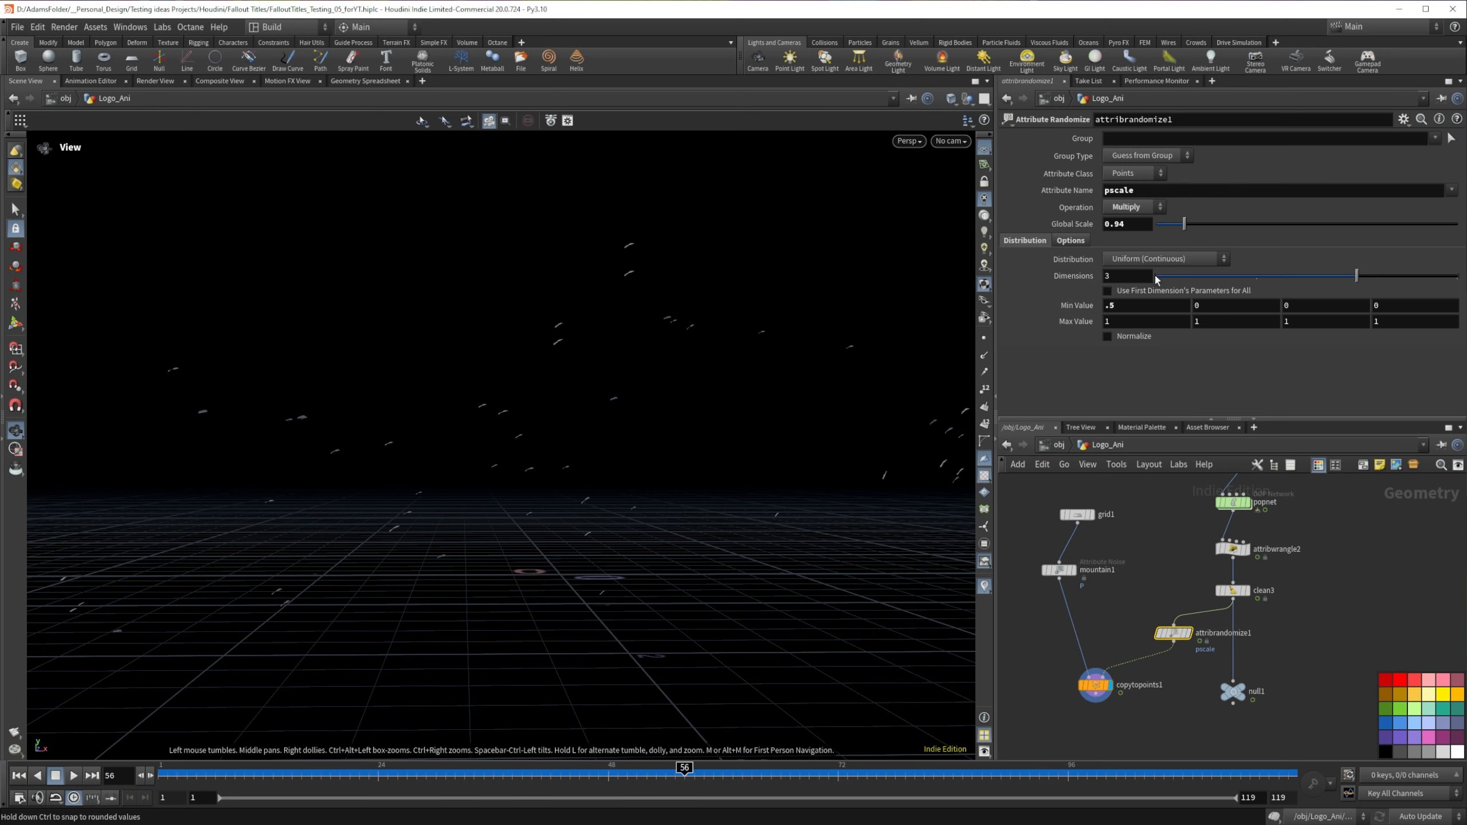
Step: Set the pscale randomization's operation to Set Value and its global scale to 2.61, checking the flakes at frame 51
{"action": "left_click", "coordinate": [1133, 207]}
{"action": "left_click", "coordinate": [1129, 209]}
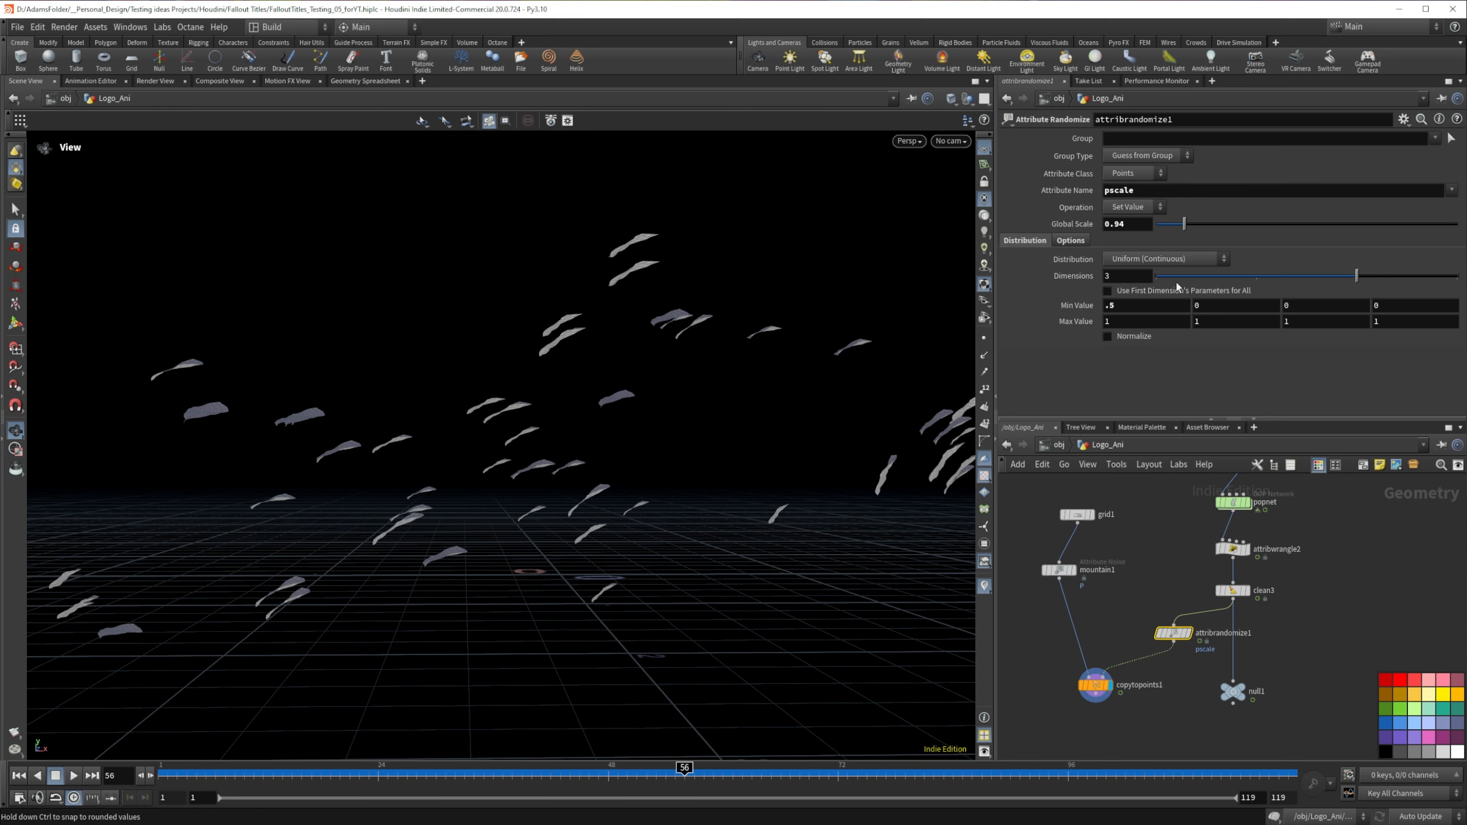
{"action": "left_click_drag", "start_coordinate": [1184, 224], "coordinate": [1234, 224]}
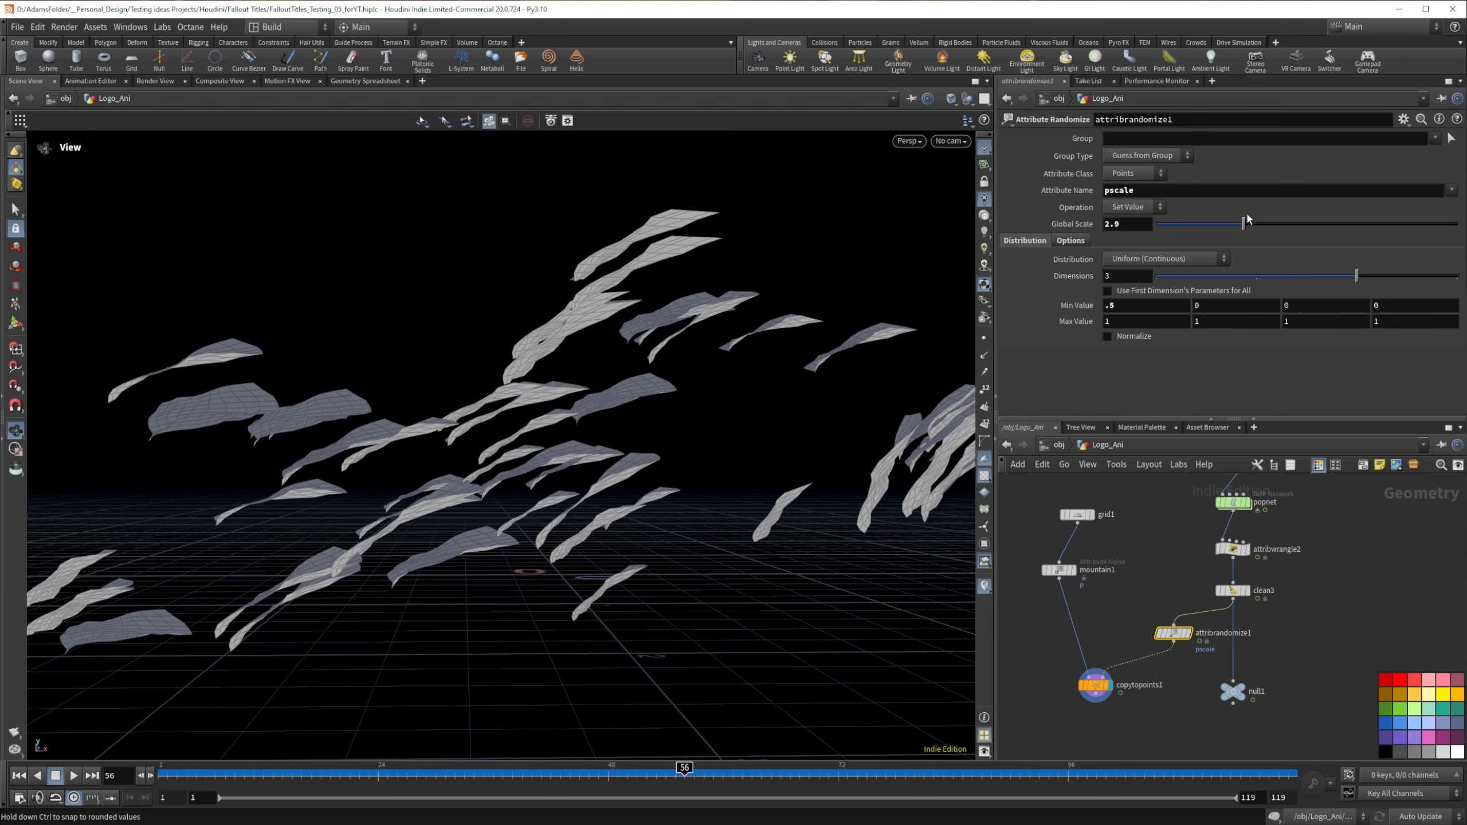
{"action": "left_click_drag", "start_coordinate": [684, 768], "coordinate": [632, 792]}
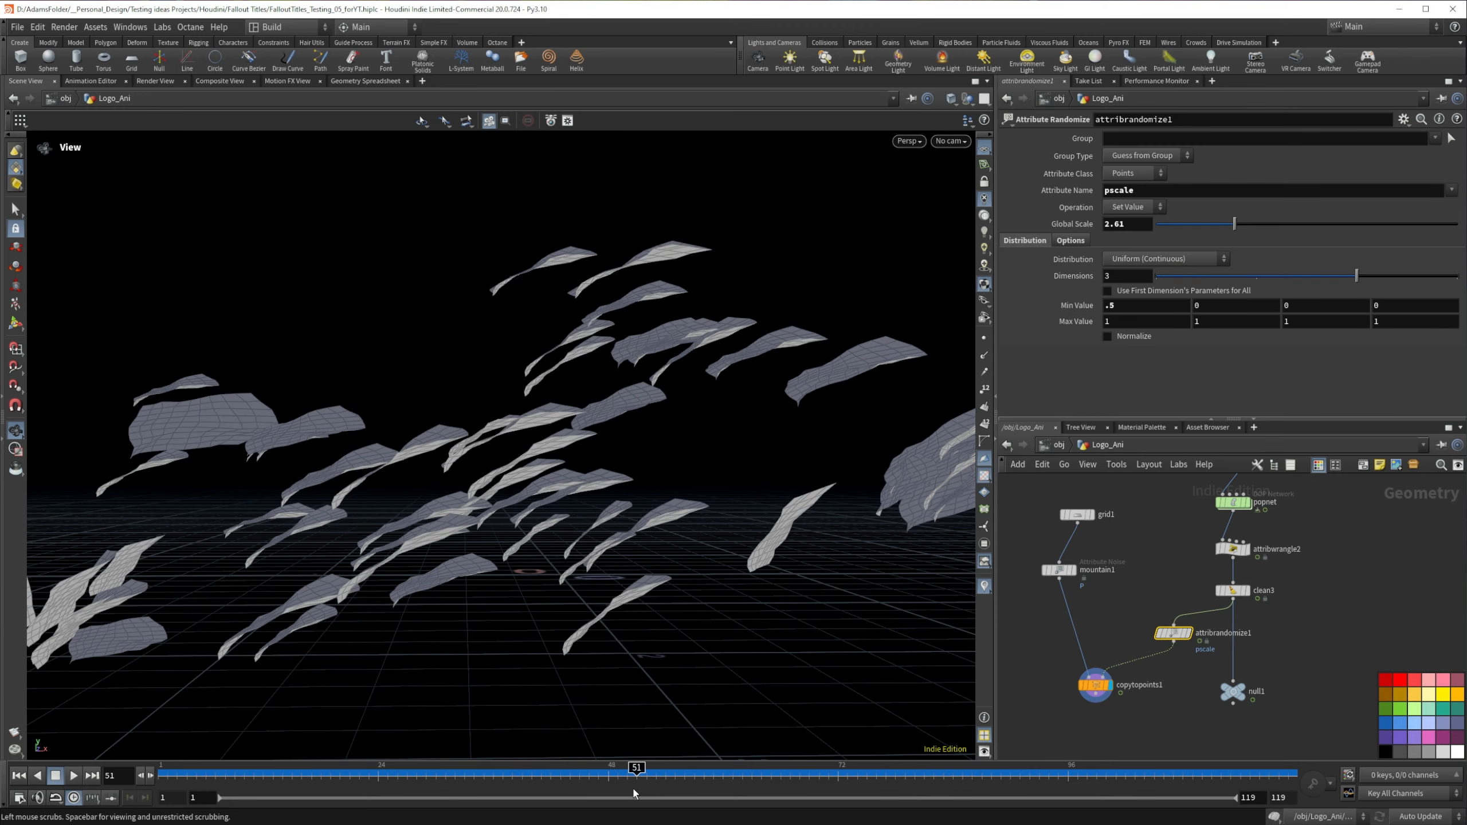
Step: Examine the Geometry Spreadsheet at frames 28 and 47, comparing point numbers, id and pscale values as particles die
{"action": "left_click", "coordinate": [364, 82]}
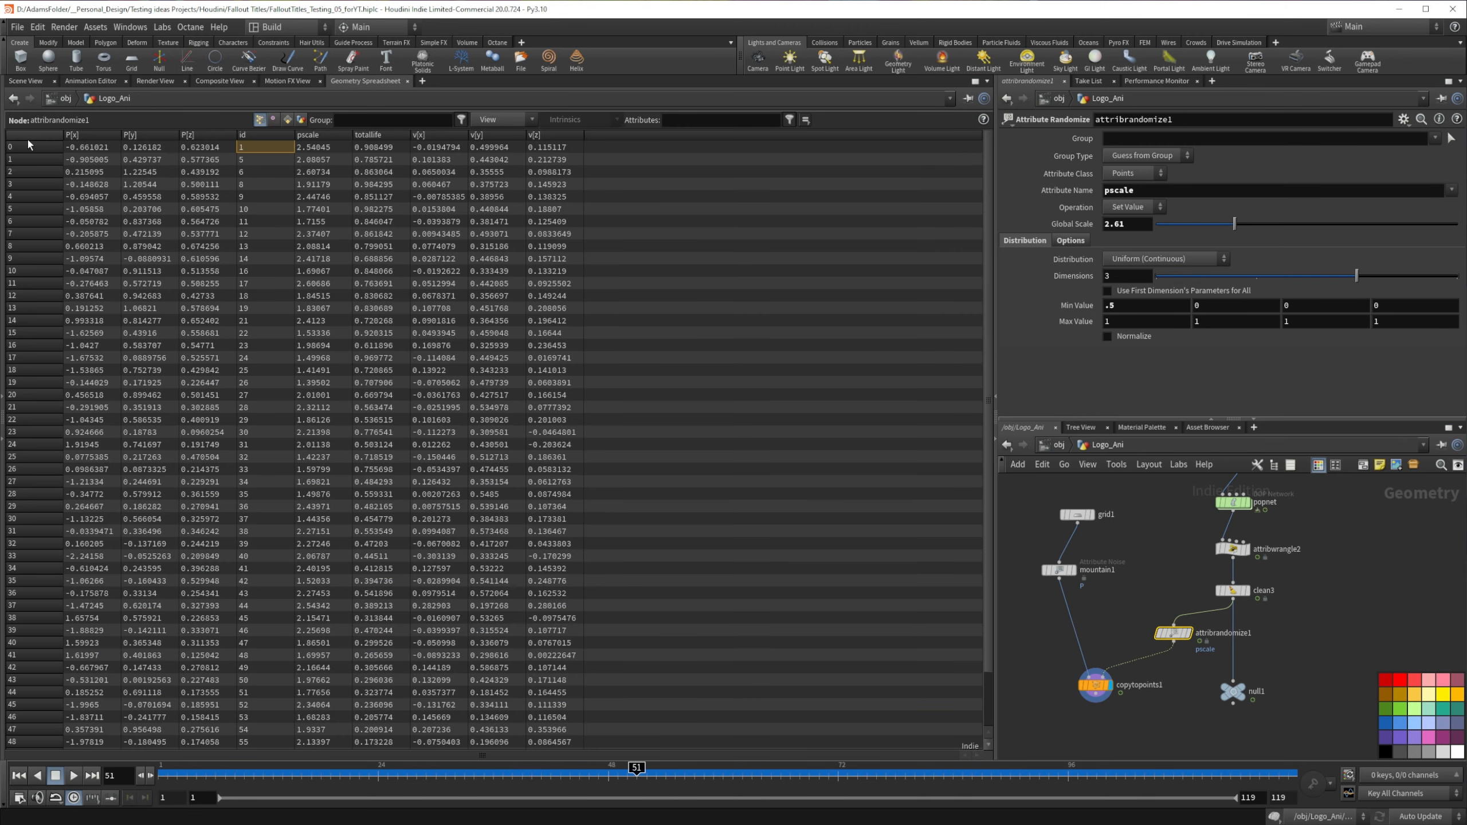
{"action": "left_click_drag", "start_coordinate": [17, 506], "coordinate": [21, 538]}
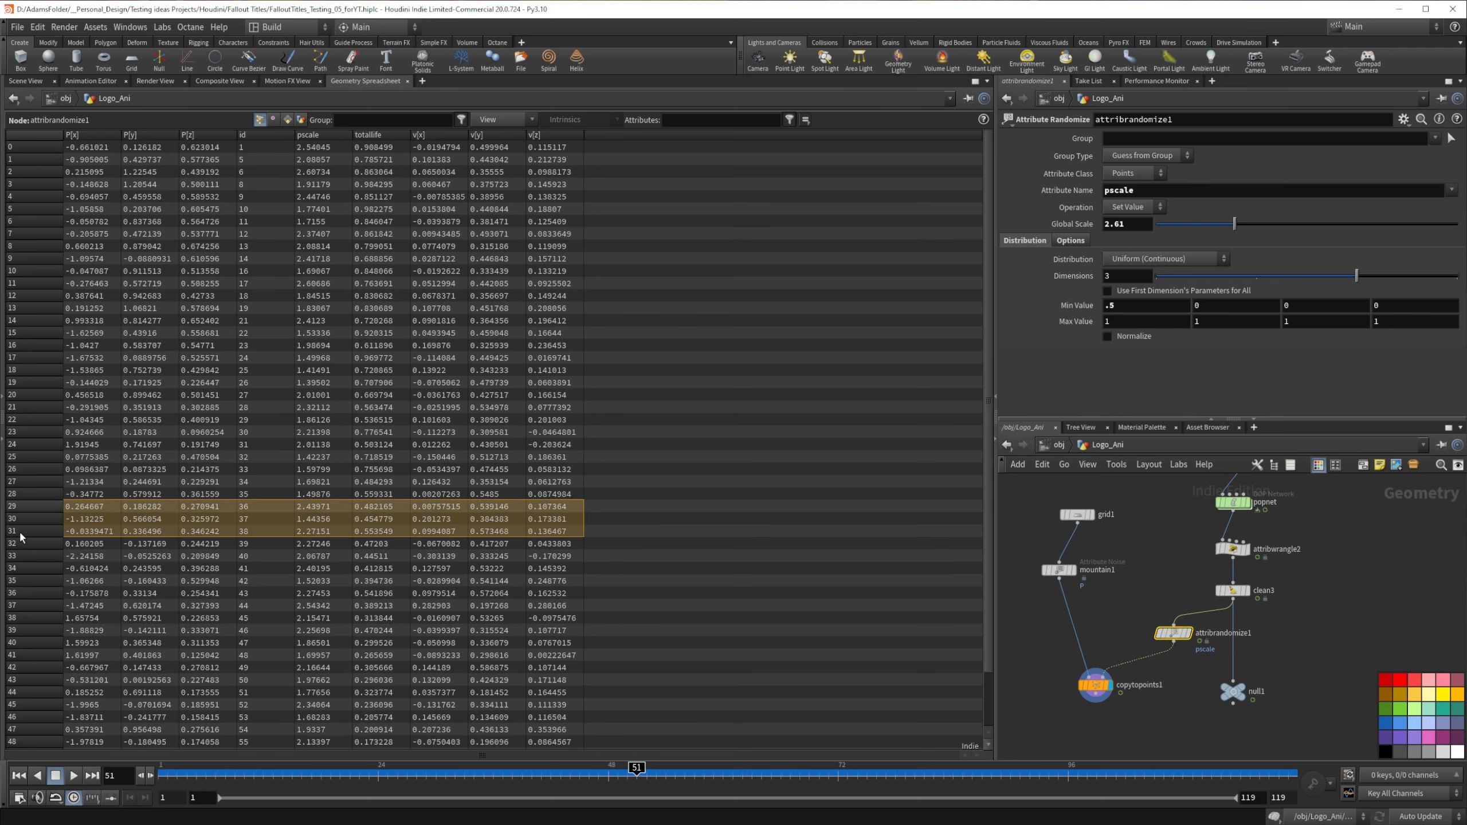
{"action": "left_click", "coordinate": [20, 618]}
{"action": "left_click", "coordinate": [20, 543]}
{"action": "left_click_drag", "start_coordinate": [636, 768], "coordinate": [416, 767]}
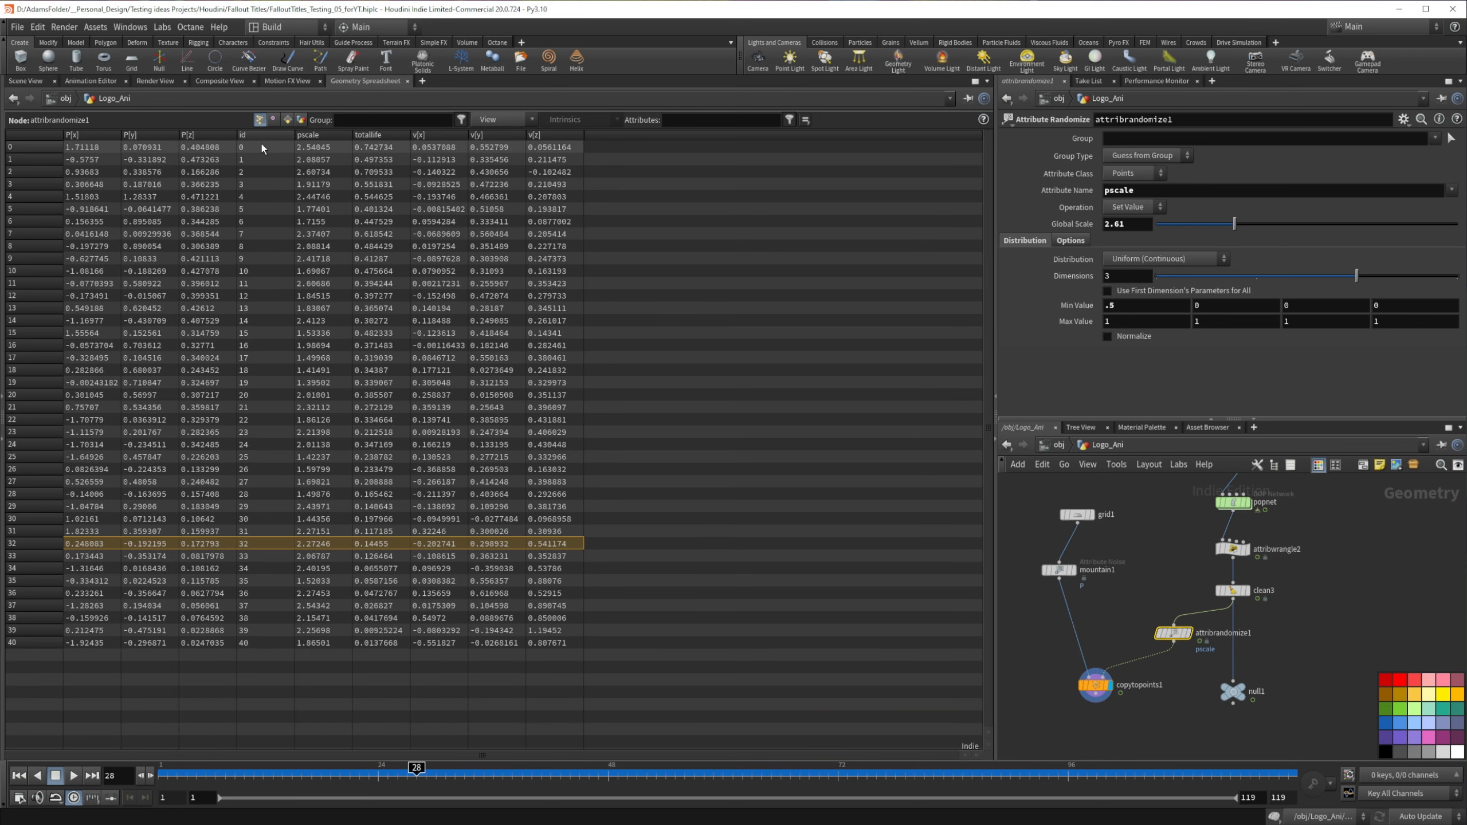
{"action": "left_click_drag", "start_coordinate": [419, 768], "coordinate": [599, 768]}
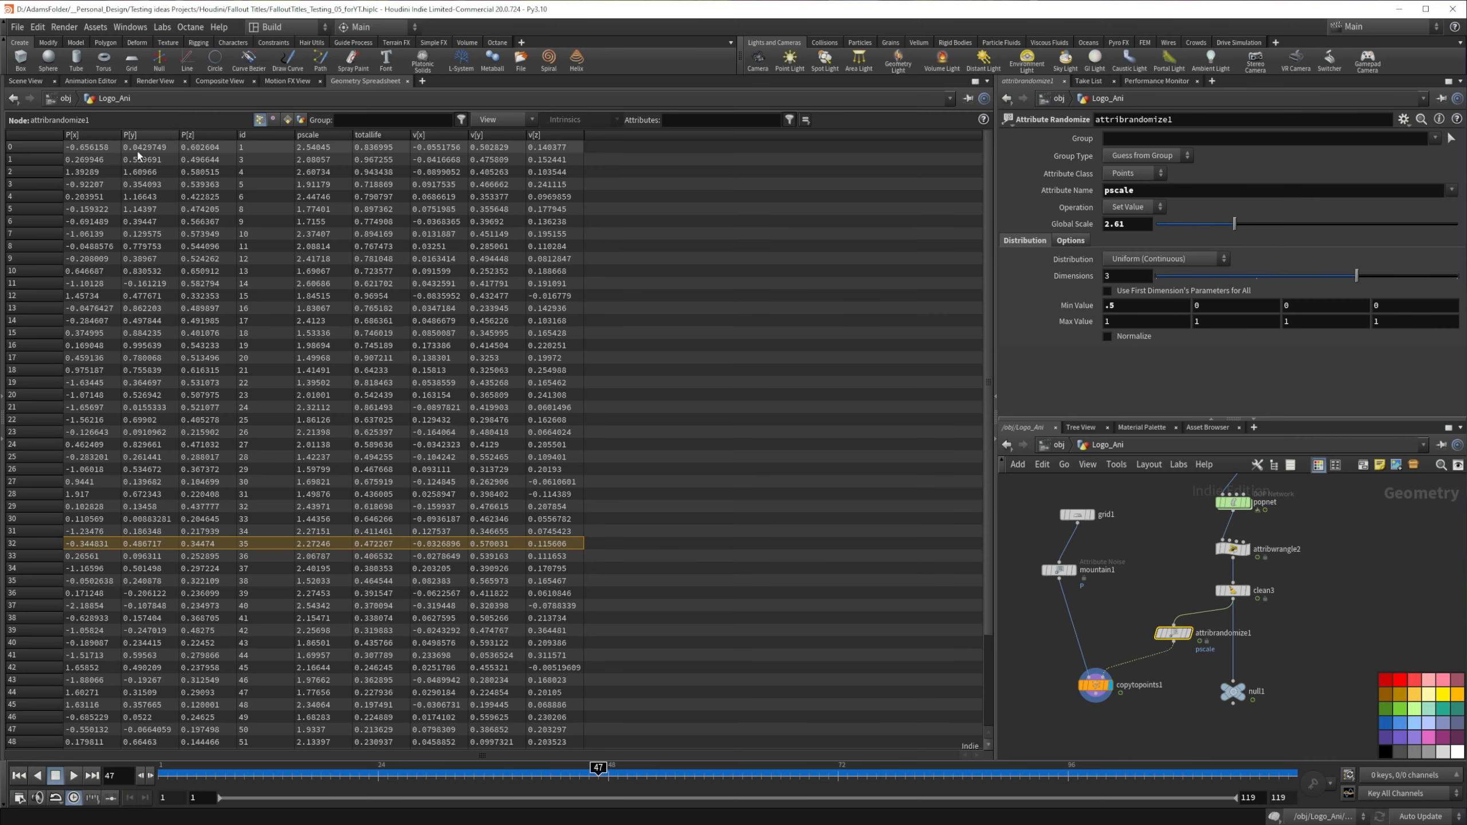
{"action": "left_click", "coordinate": [268, 148]}
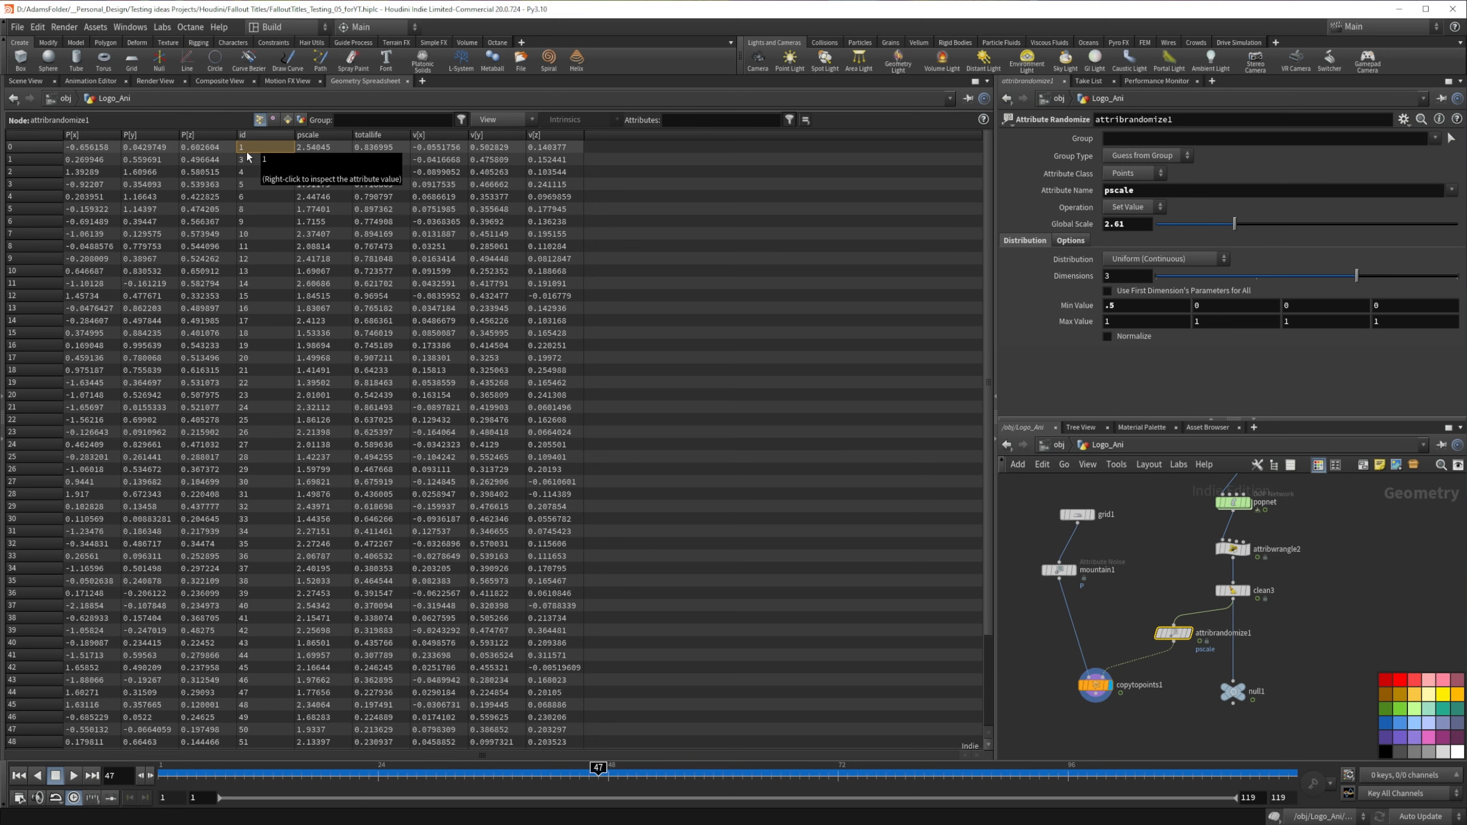
{"action": "left_click", "coordinate": [40, 149]}
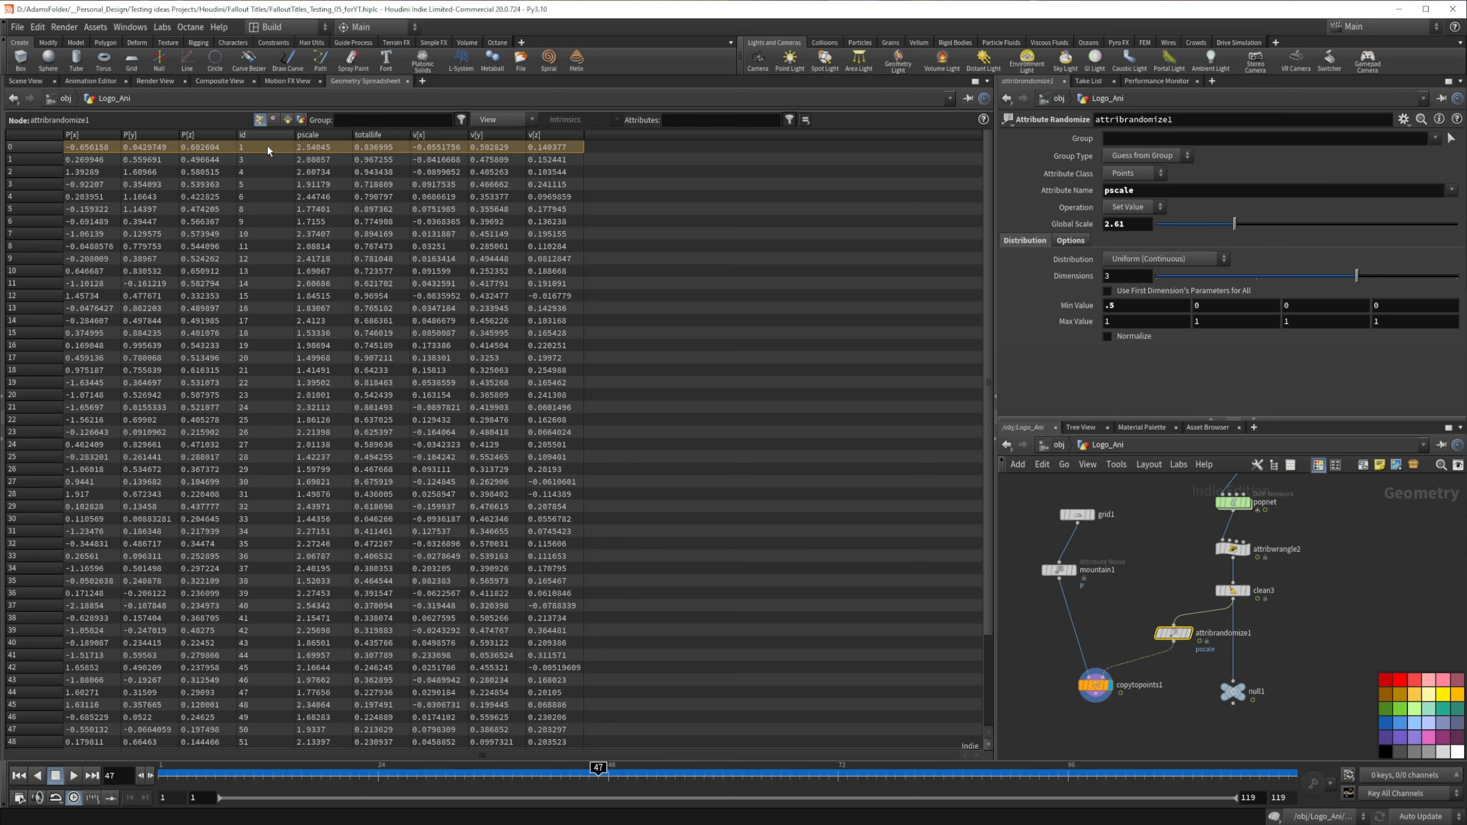
{"action": "left_click", "coordinate": [250, 148]}
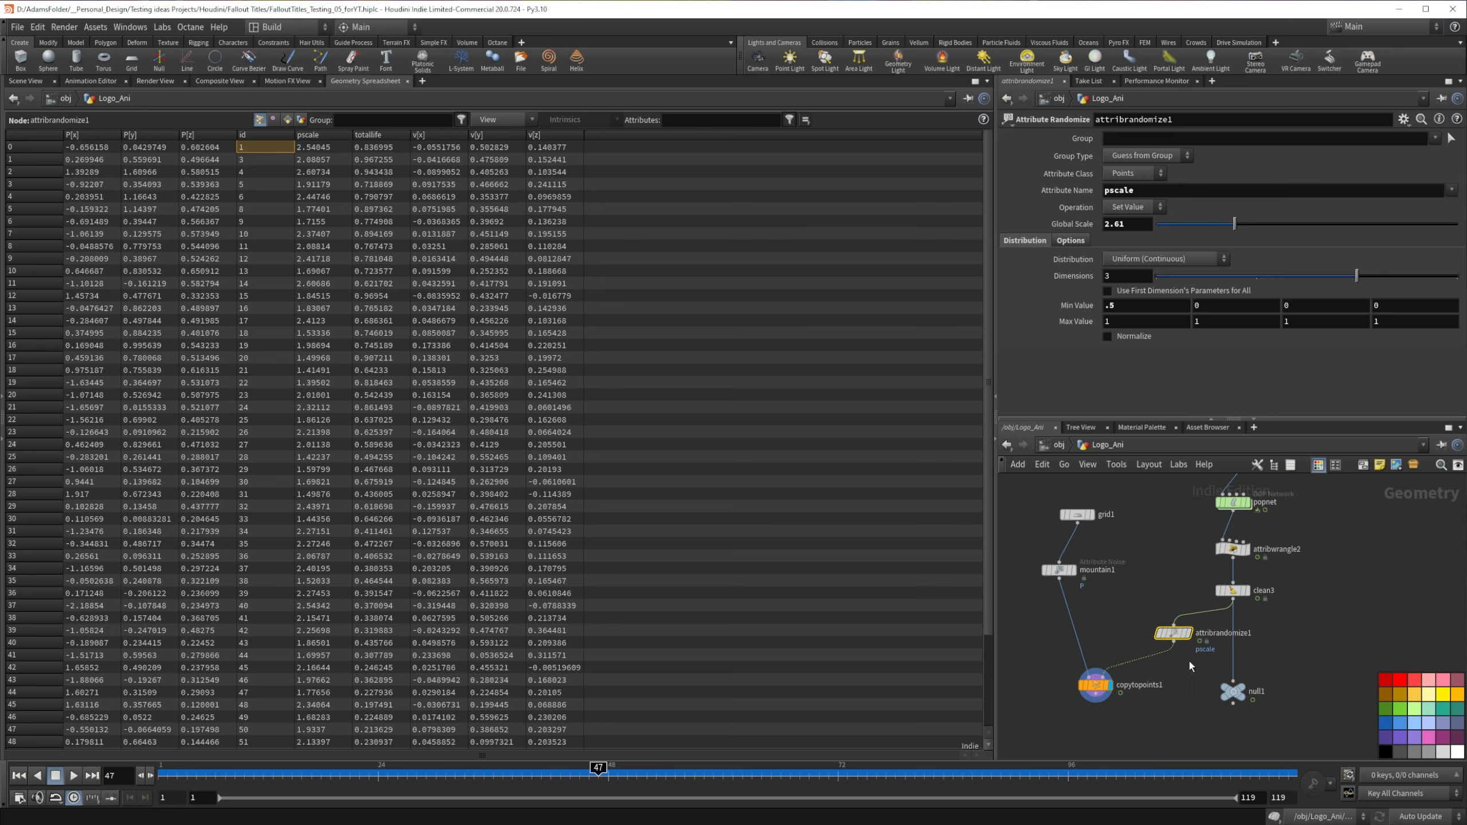
Step: Enable id as the seed attribute of the pscale randomization and check the flake sizes back at frame 30
{"action": "left_click", "coordinate": [26, 81]}
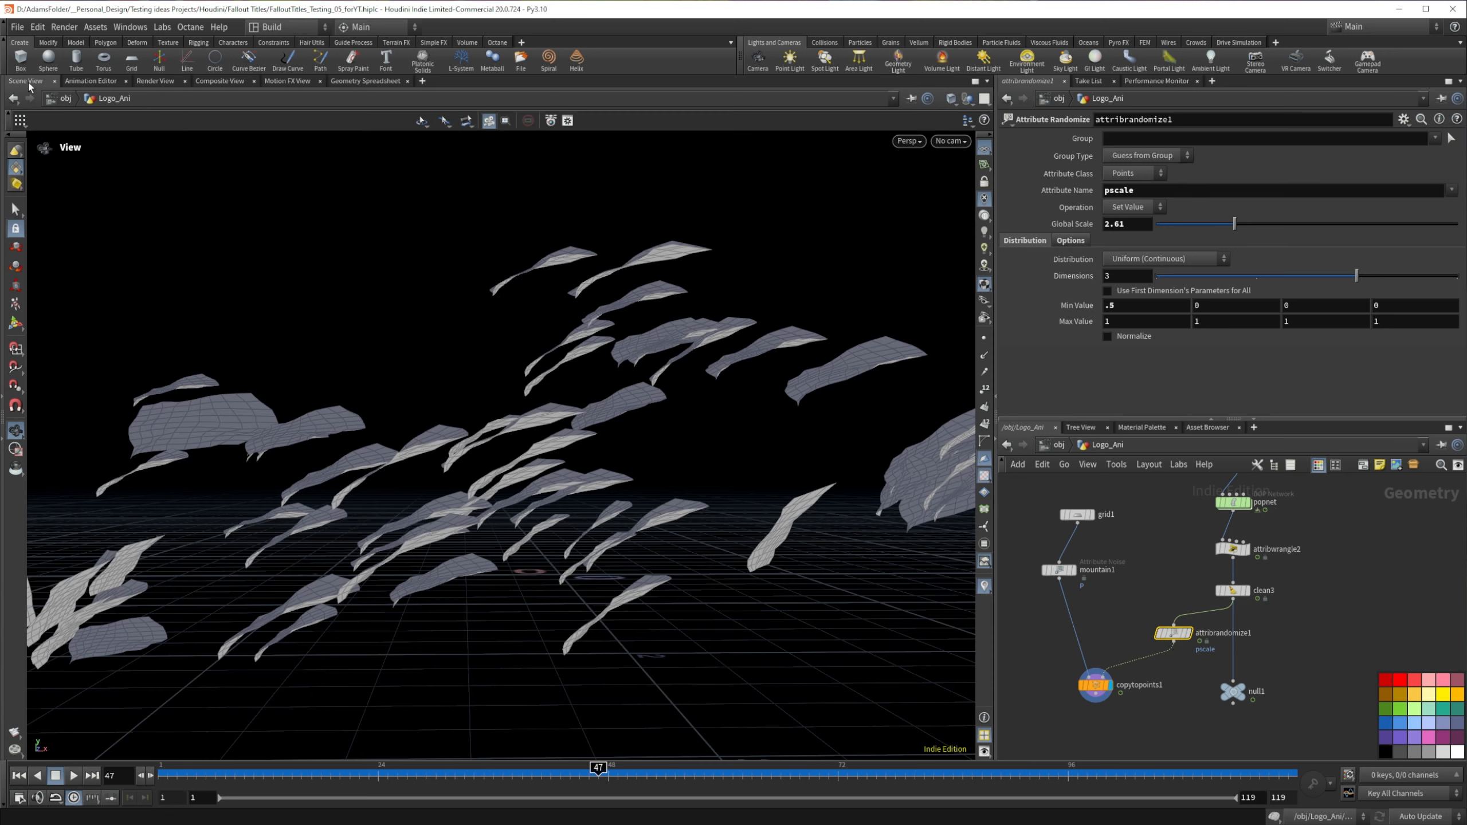
{"action": "left_click", "coordinate": [1078, 240]}
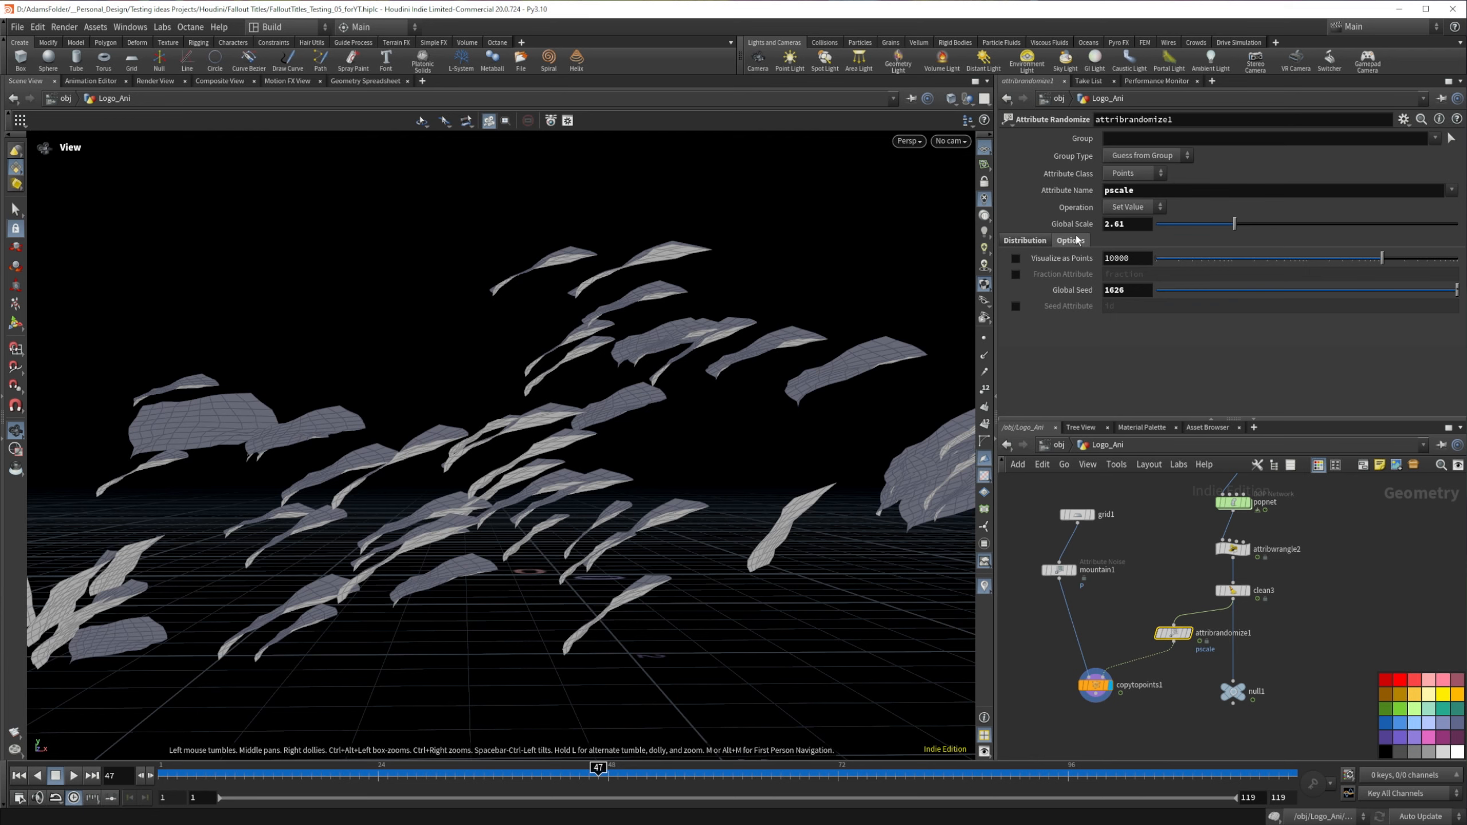
{"action": "left_click", "coordinate": [1016, 306]}
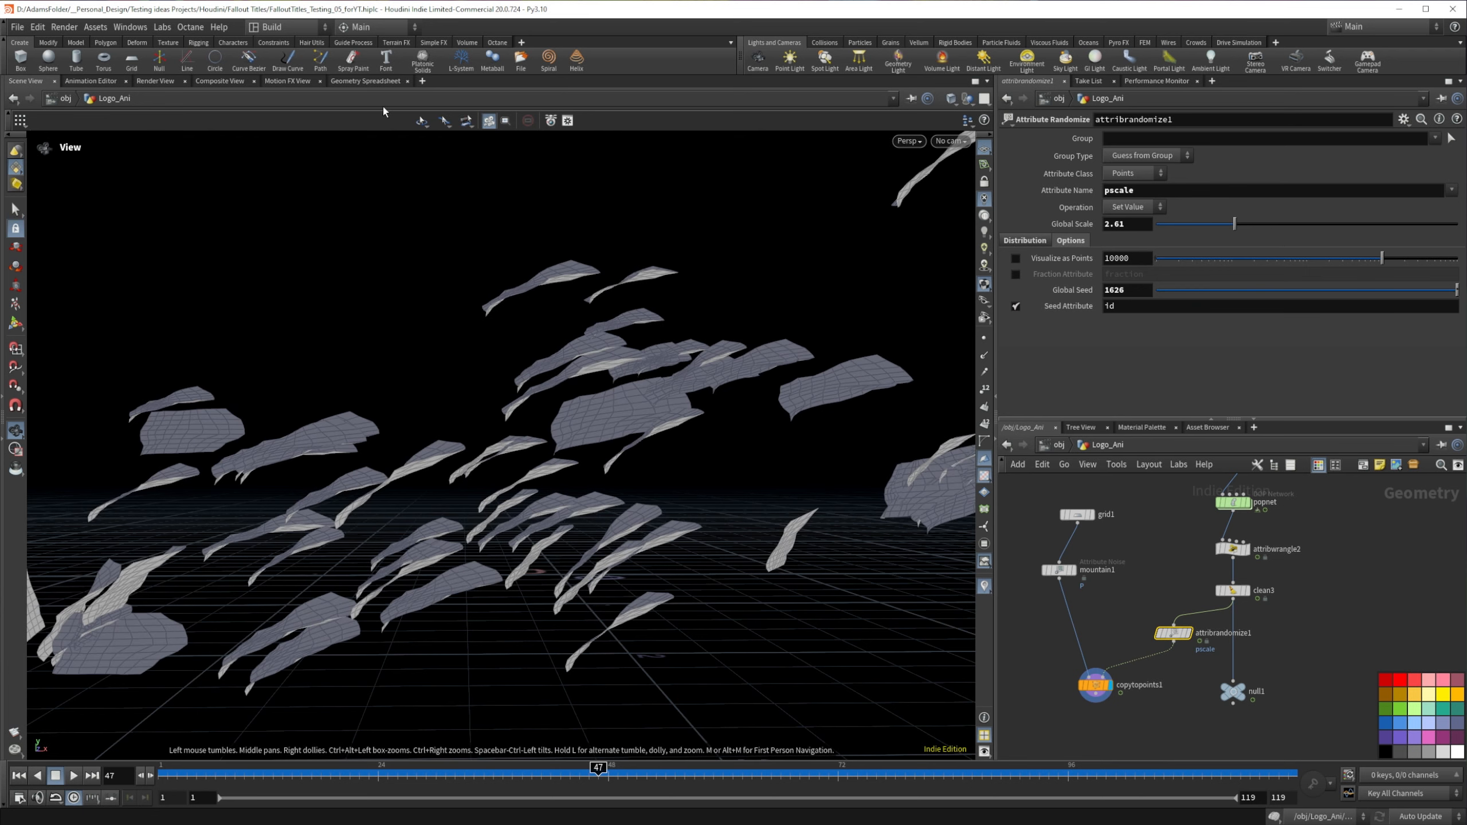
{"action": "left_click", "coordinate": [365, 81]}
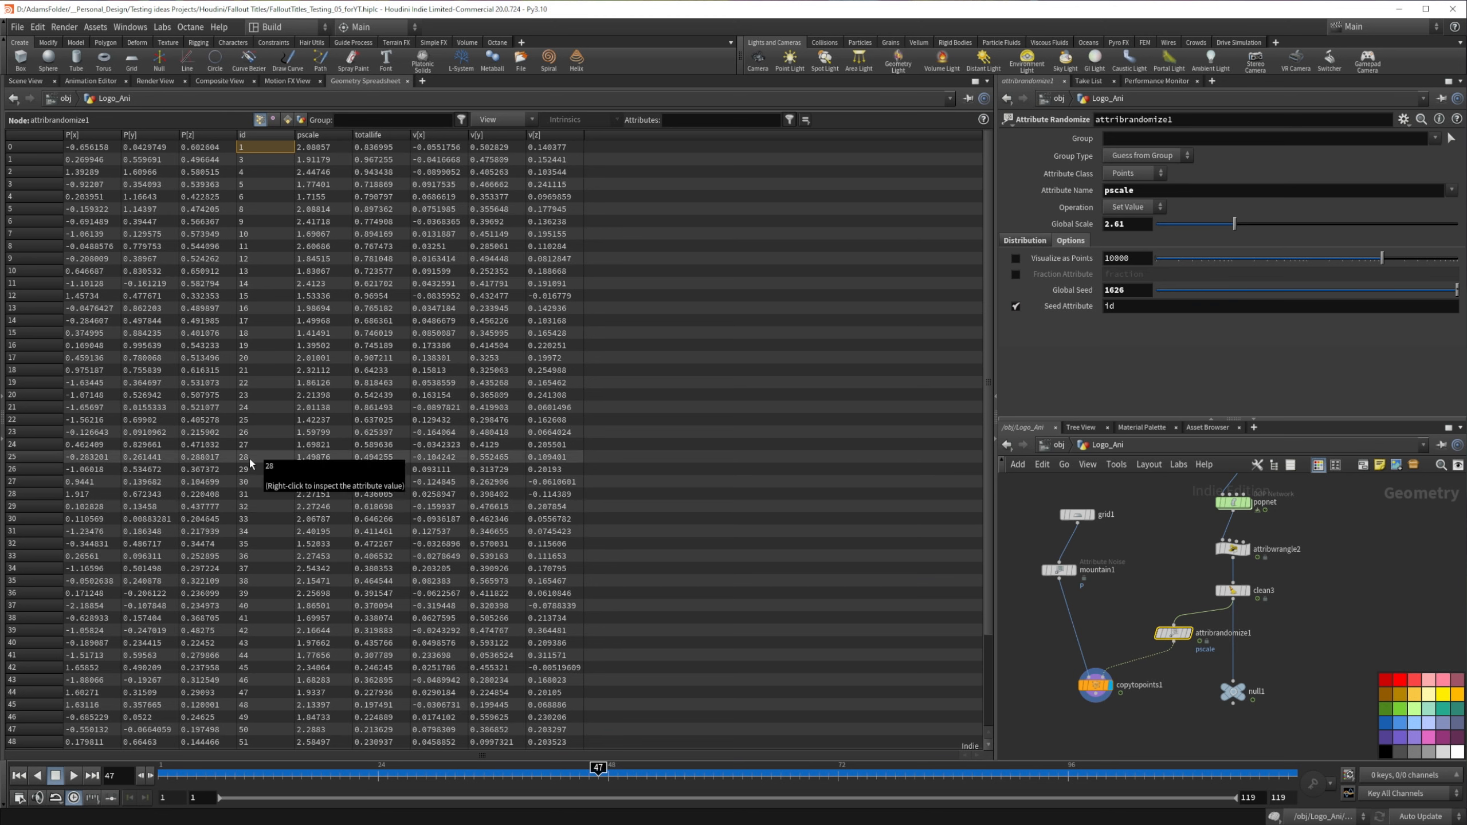
{"action": "left_click", "coordinate": [37, 81]}
{"action": "left_click_drag", "start_coordinate": [597, 769], "coordinate": [435, 767]}
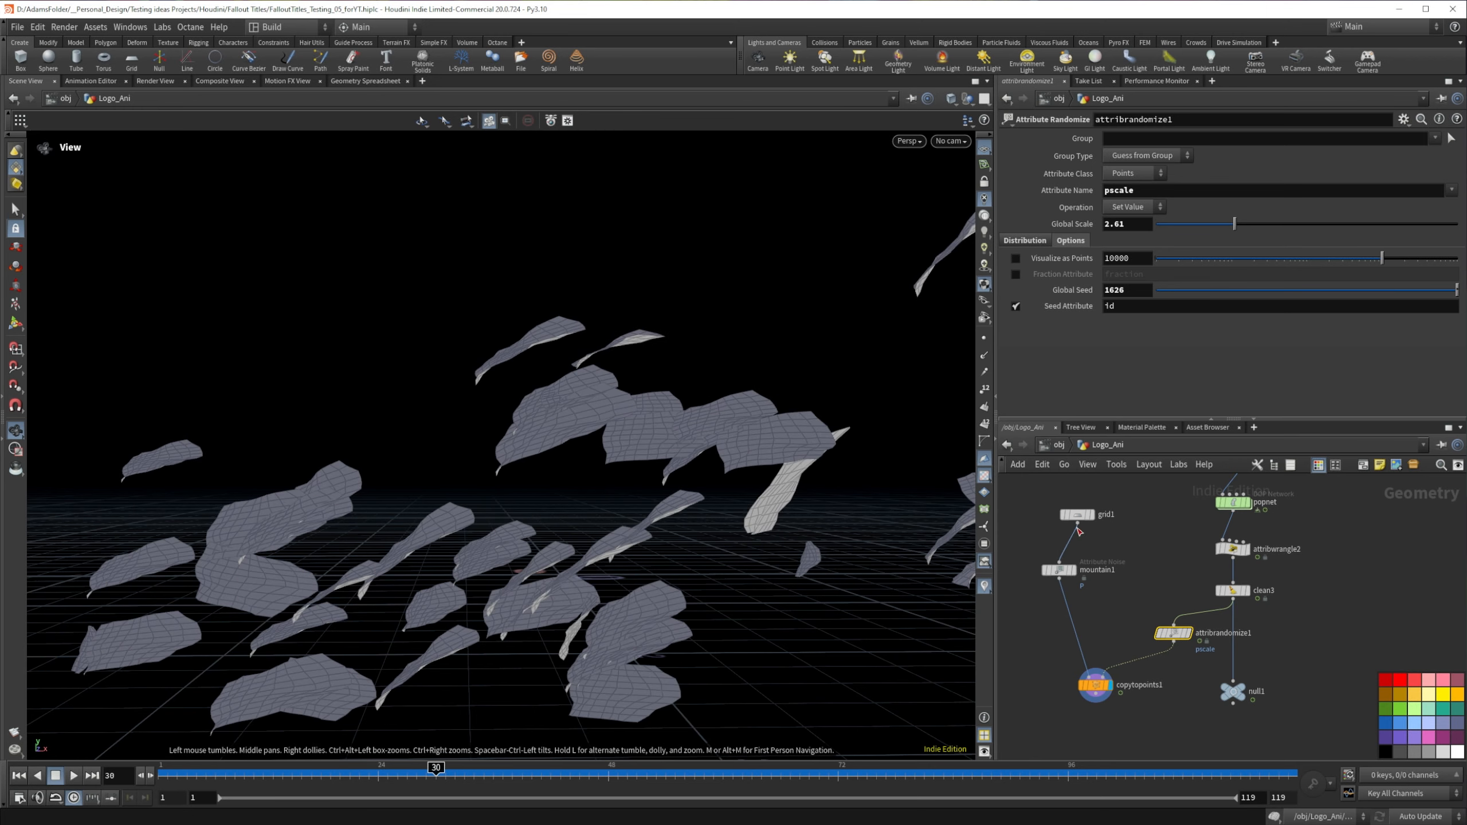
Step: Set grid1's orientation to ZX Plane and check the flakes at frame 19
{"action": "left_click", "coordinate": [1077, 514]}
{"action": "left_click", "coordinate": [1133, 174]}
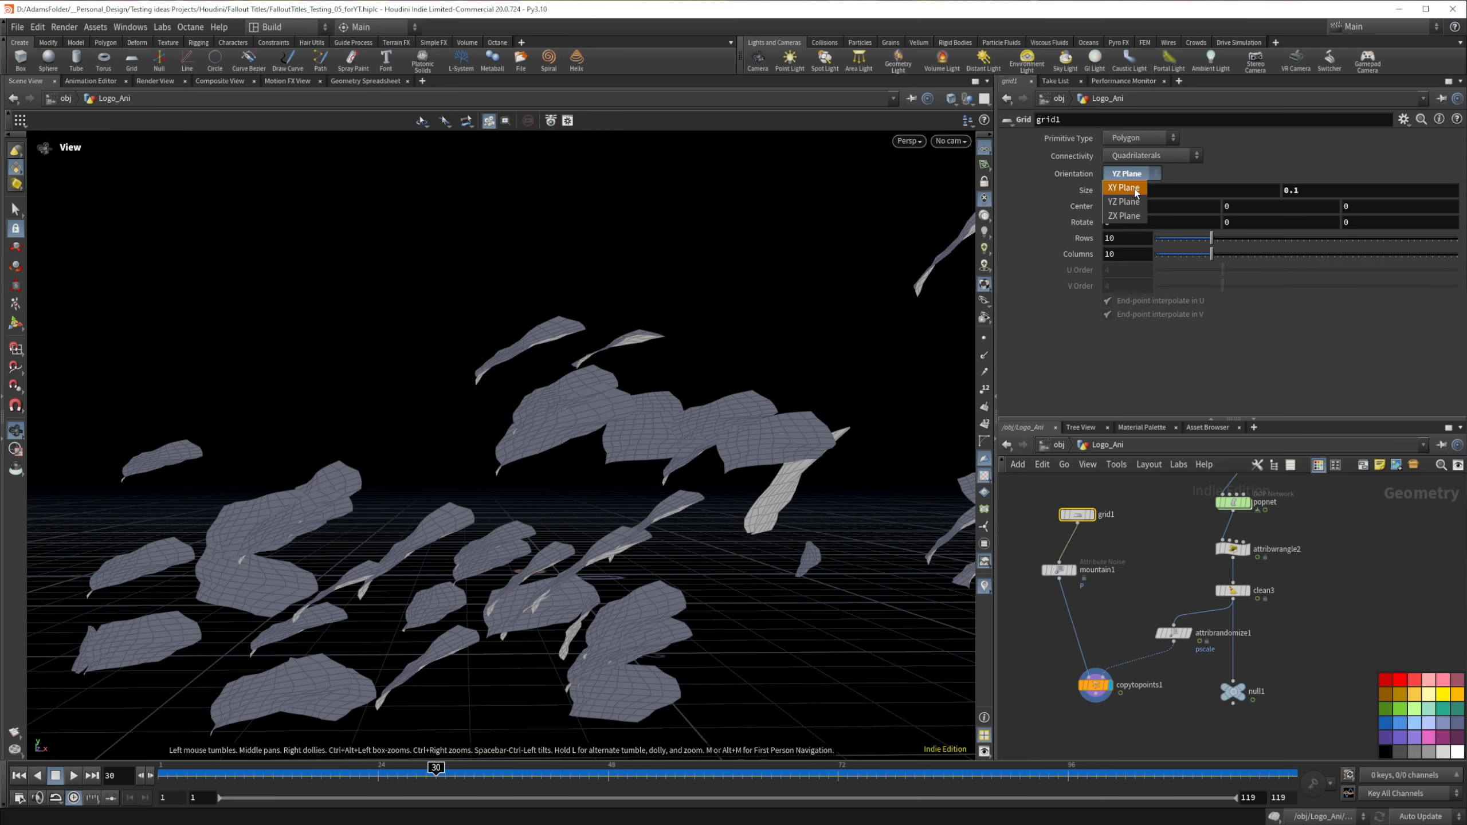
{"action": "left_click", "coordinate": [1131, 161]}
{"action": "left_click_drag", "start_coordinate": [435, 768], "coordinate": [330, 770]}
{"action": "left_click", "coordinate": [1133, 174]}
{"action": "left_click", "coordinate": [1128, 211]}
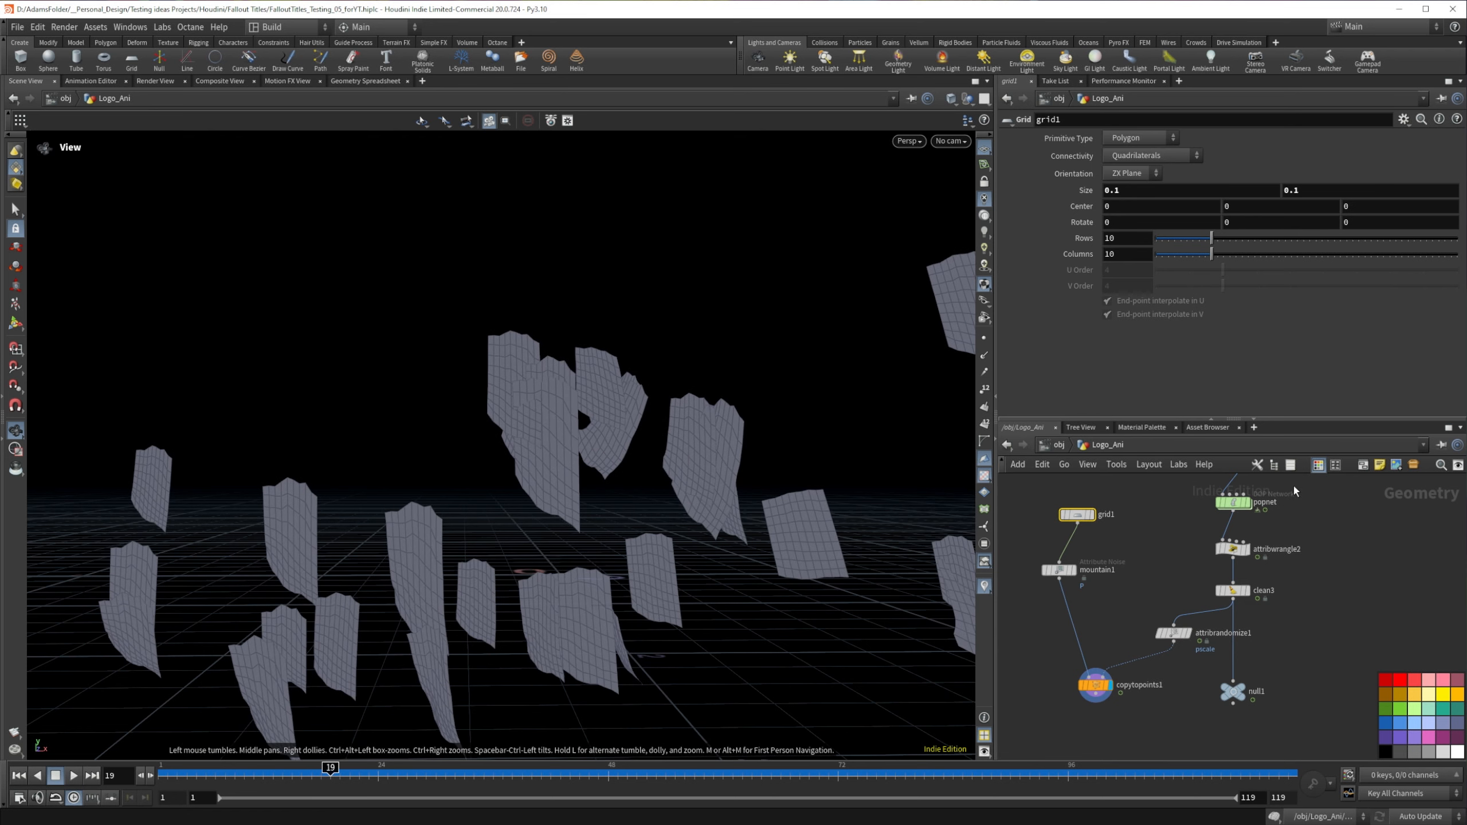
Step: Align mountain1 beneath grid1 and set its noise element size to 0.1
{"action": "left_click", "coordinate": [1059, 570]}
{"action": "left_click_drag", "start_coordinate": [1059, 569], "coordinate": [1077, 570]}
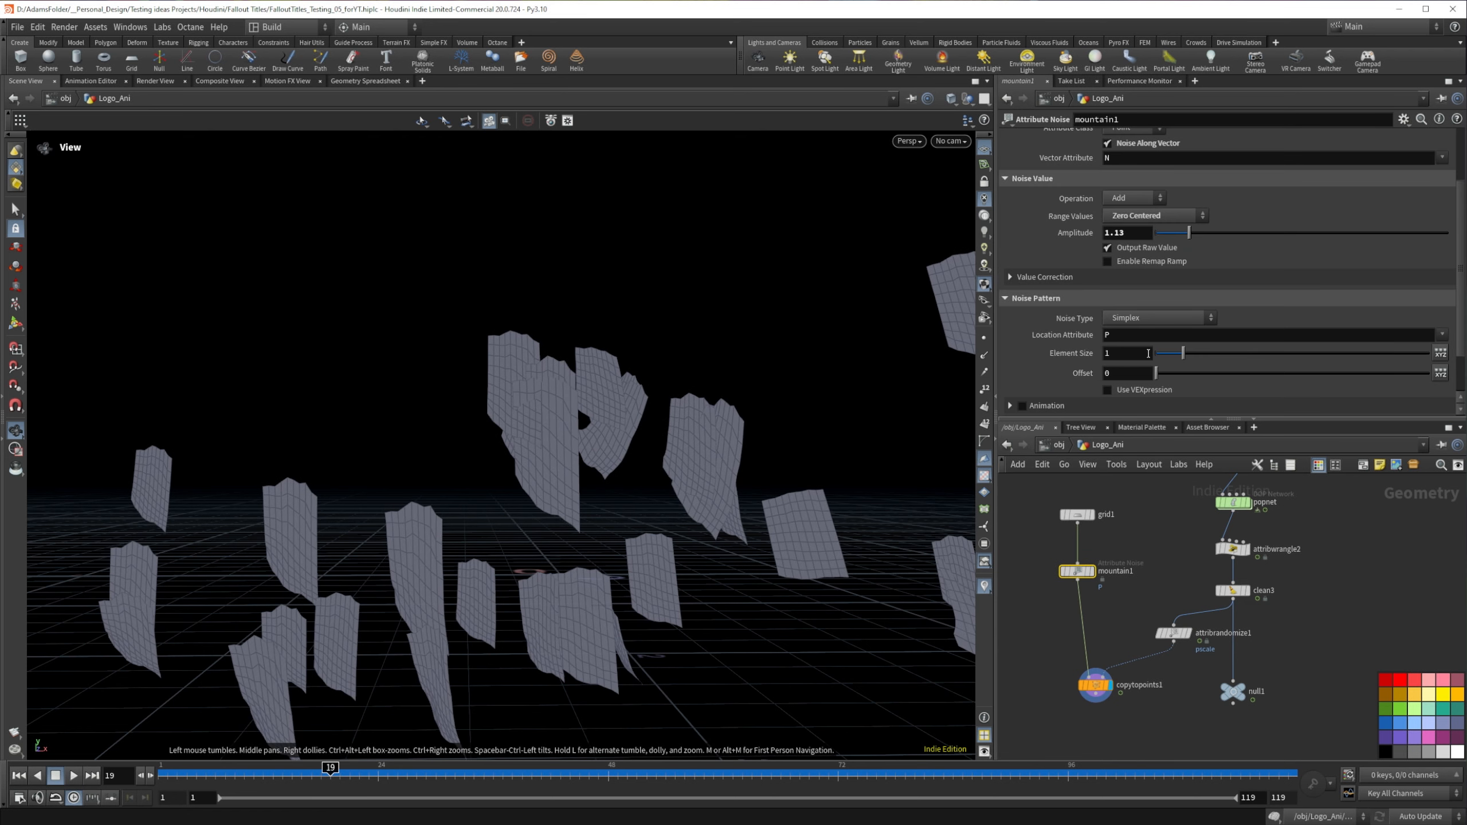
{"action": "left_click", "coordinate": [1148, 353]}
{"action": "type", "text": ".1"}
{"action": "key", "text": "Return"}
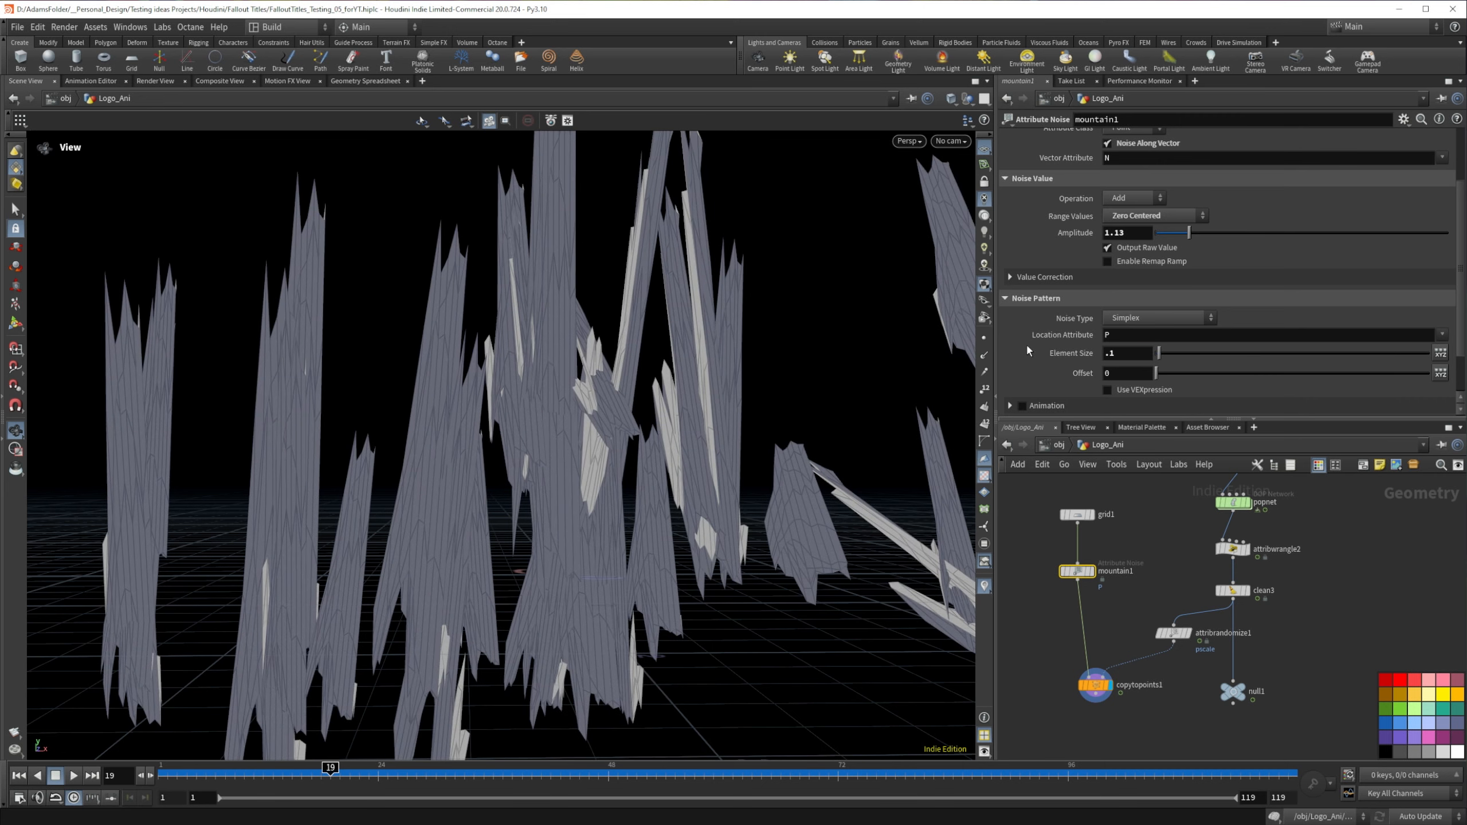
Step: Display mountain1's single flake and set grid1's orientation to XY Plane
{"action": "left_click", "coordinate": [1094, 572]}
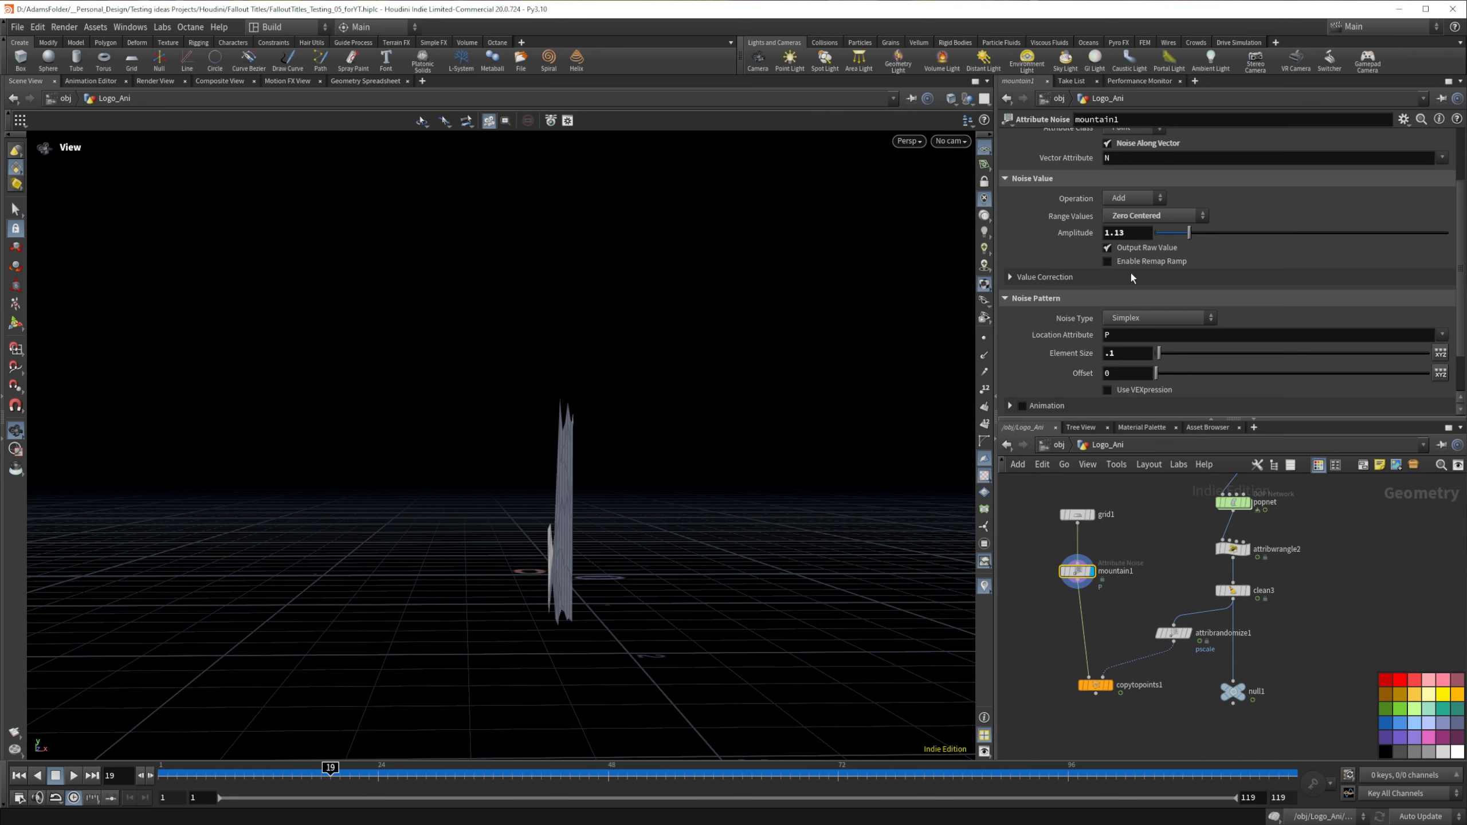
{"action": "left_click", "coordinate": [1077, 514]}
{"action": "left_click", "coordinate": [1121, 176]}
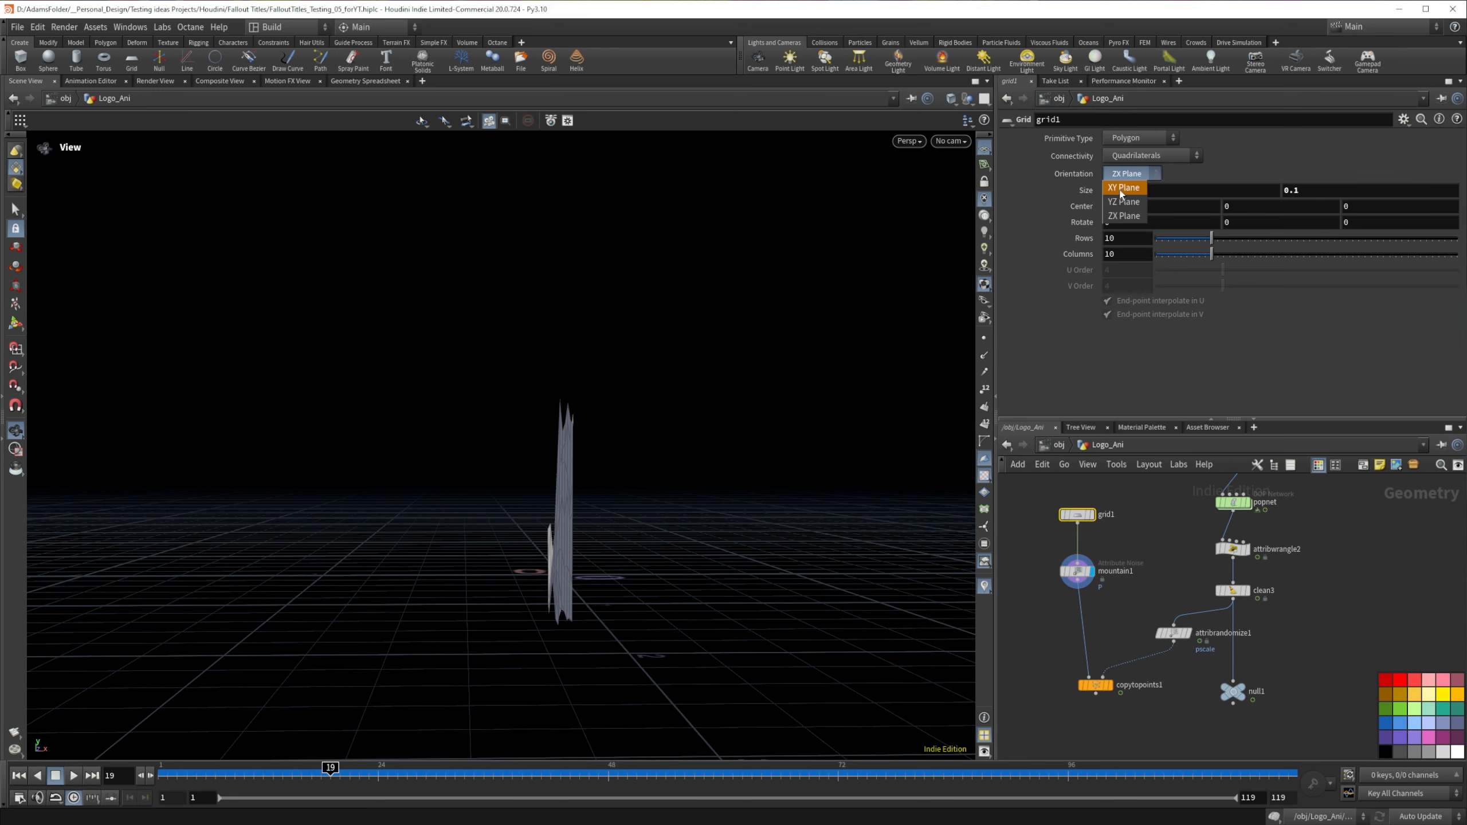
{"action": "left_click", "coordinate": [1123, 177]}
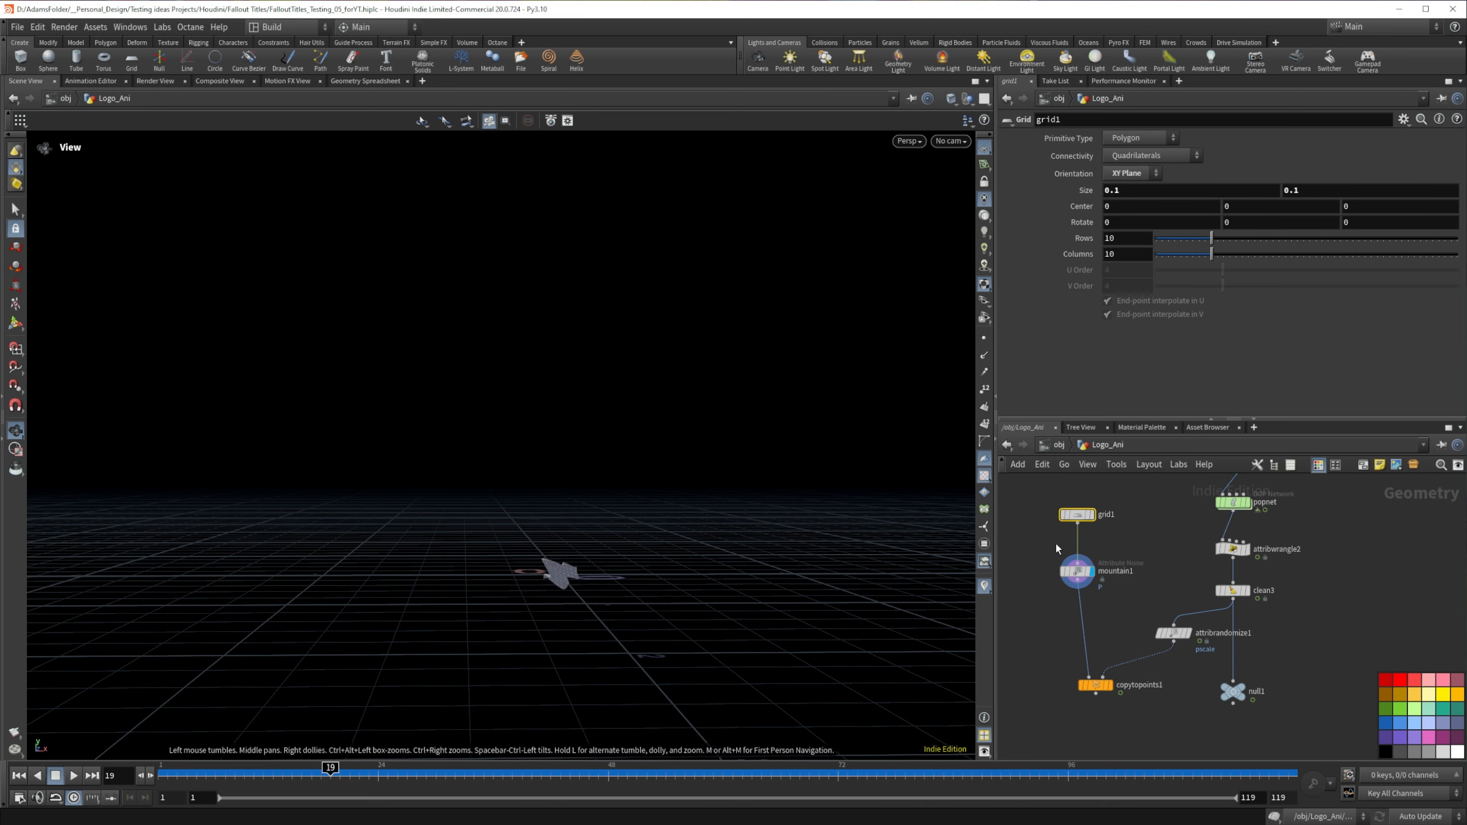
Step: Set mountain1's noise type to Alligator and its amplitude to 0.1, inspecting the flake up close
{"action": "left_click", "coordinate": [1077, 571]}
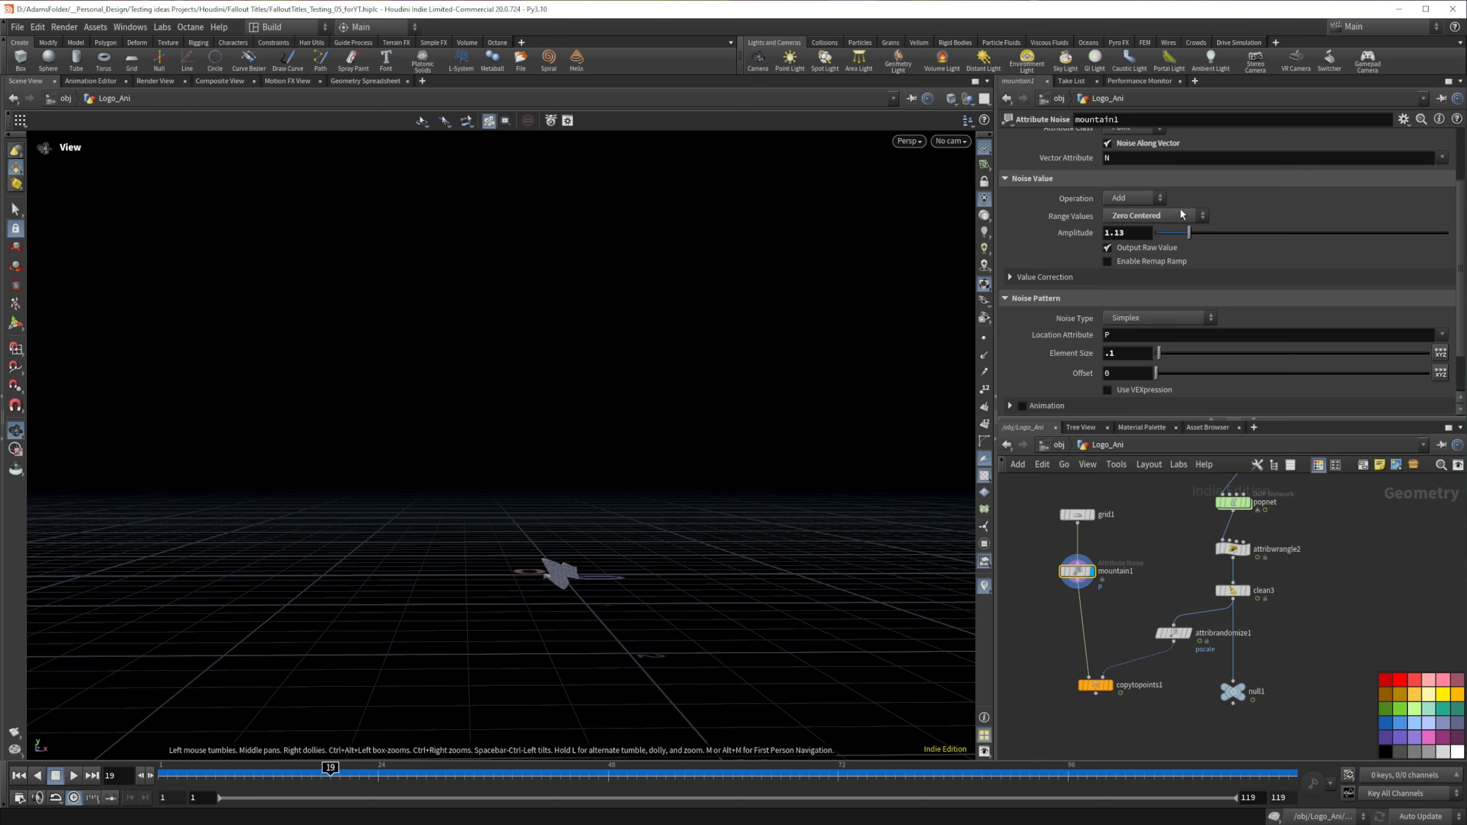
{"action": "left_click", "coordinate": [1151, 317]}
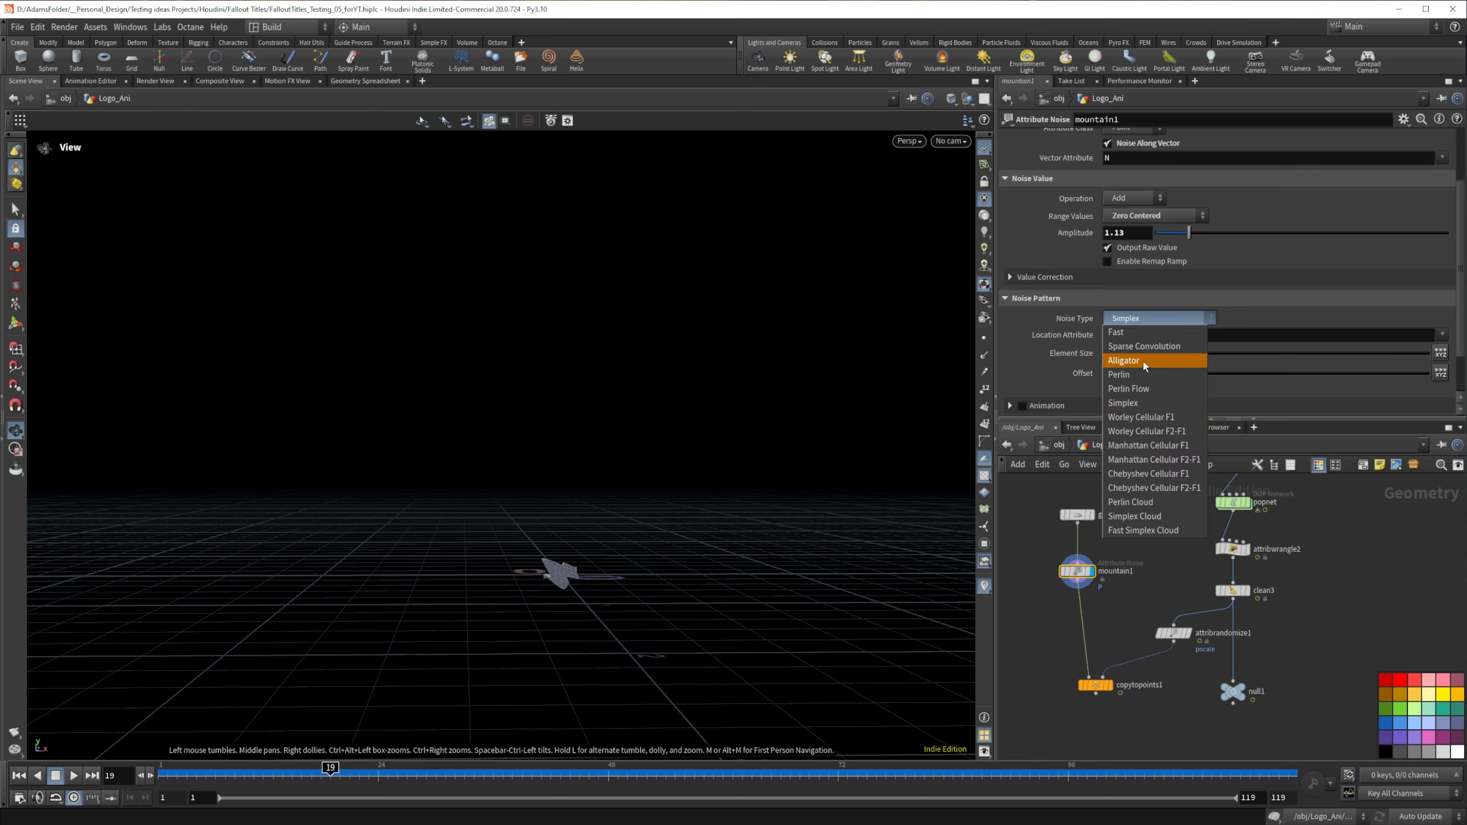
{"action": "left_click", "coordinate": [1145, 362]}
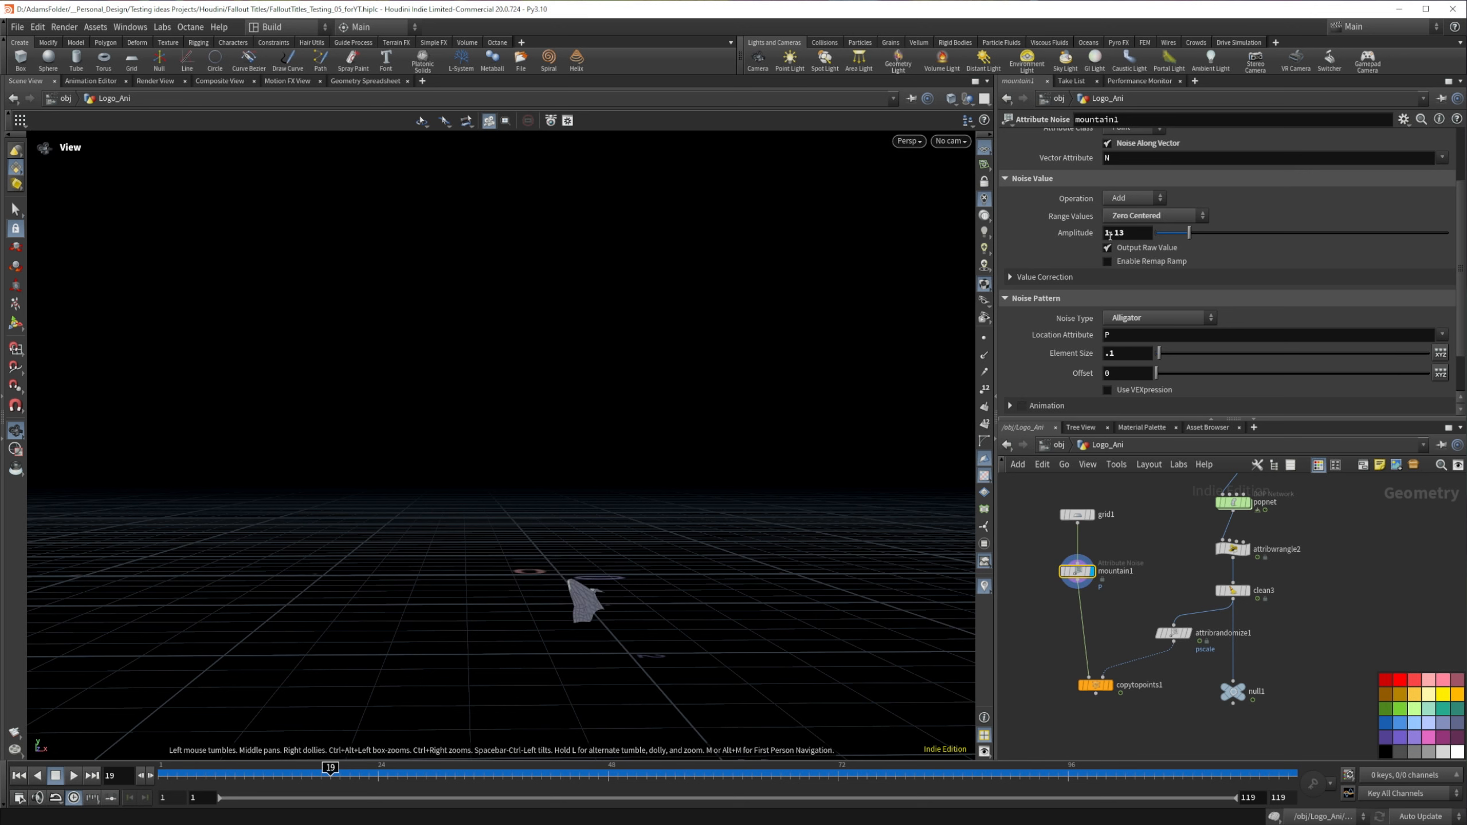
{"action": "left_click_drag", "start_coordinate": [1128, 234], "coordinate": [830, 204]}
{"action": "type", "text": ".1"}
{"action": "key", "text": "Return"}
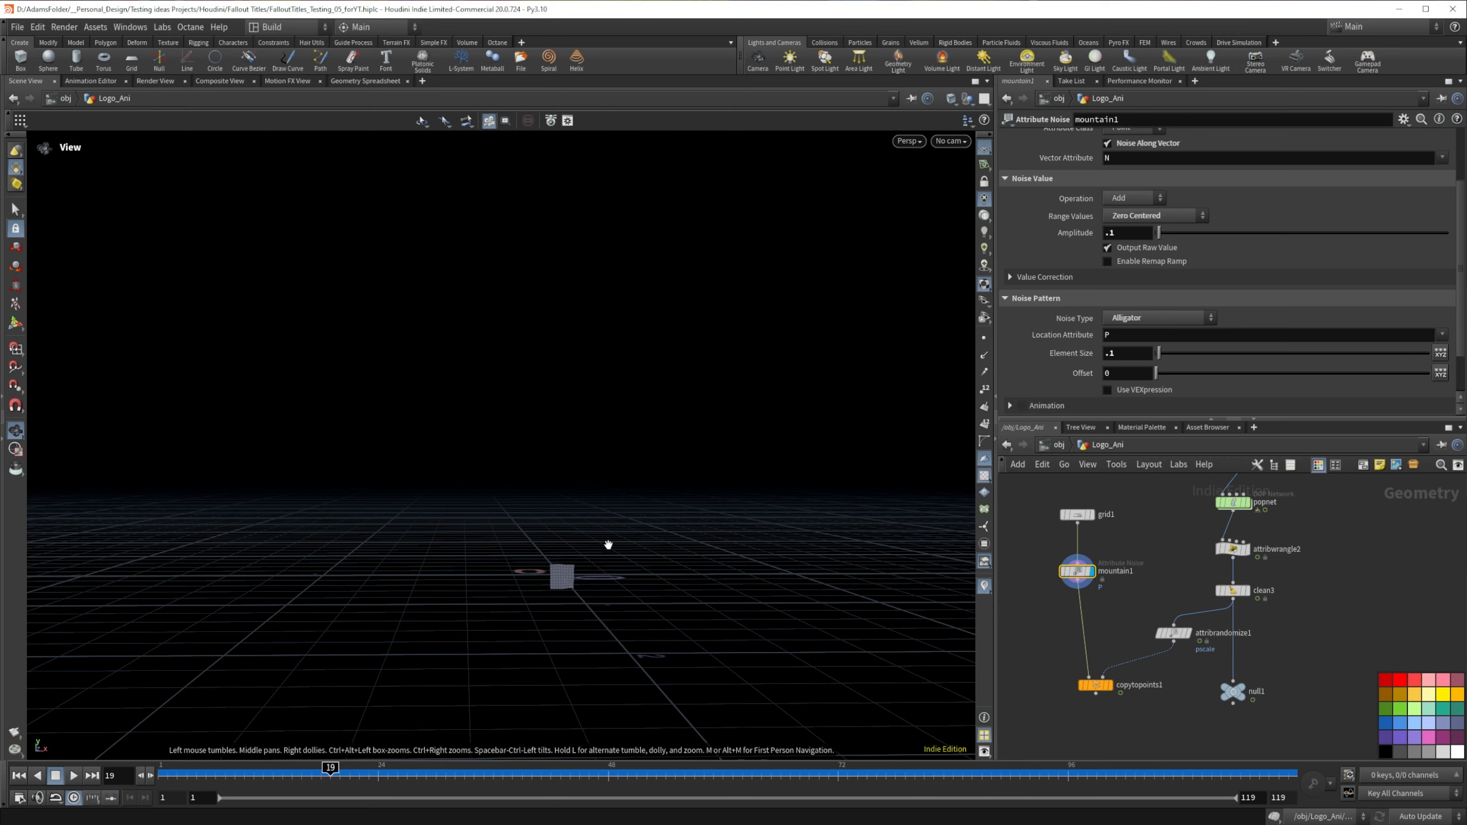
{"action": "scroll", "coordinate": [567, 573], "scroll_direction": "up", "scroll_amount": 10}
{"action": "scroll", "coordinate": [567, 573], "scroll_direction": "down", "scroll_amount": 3}
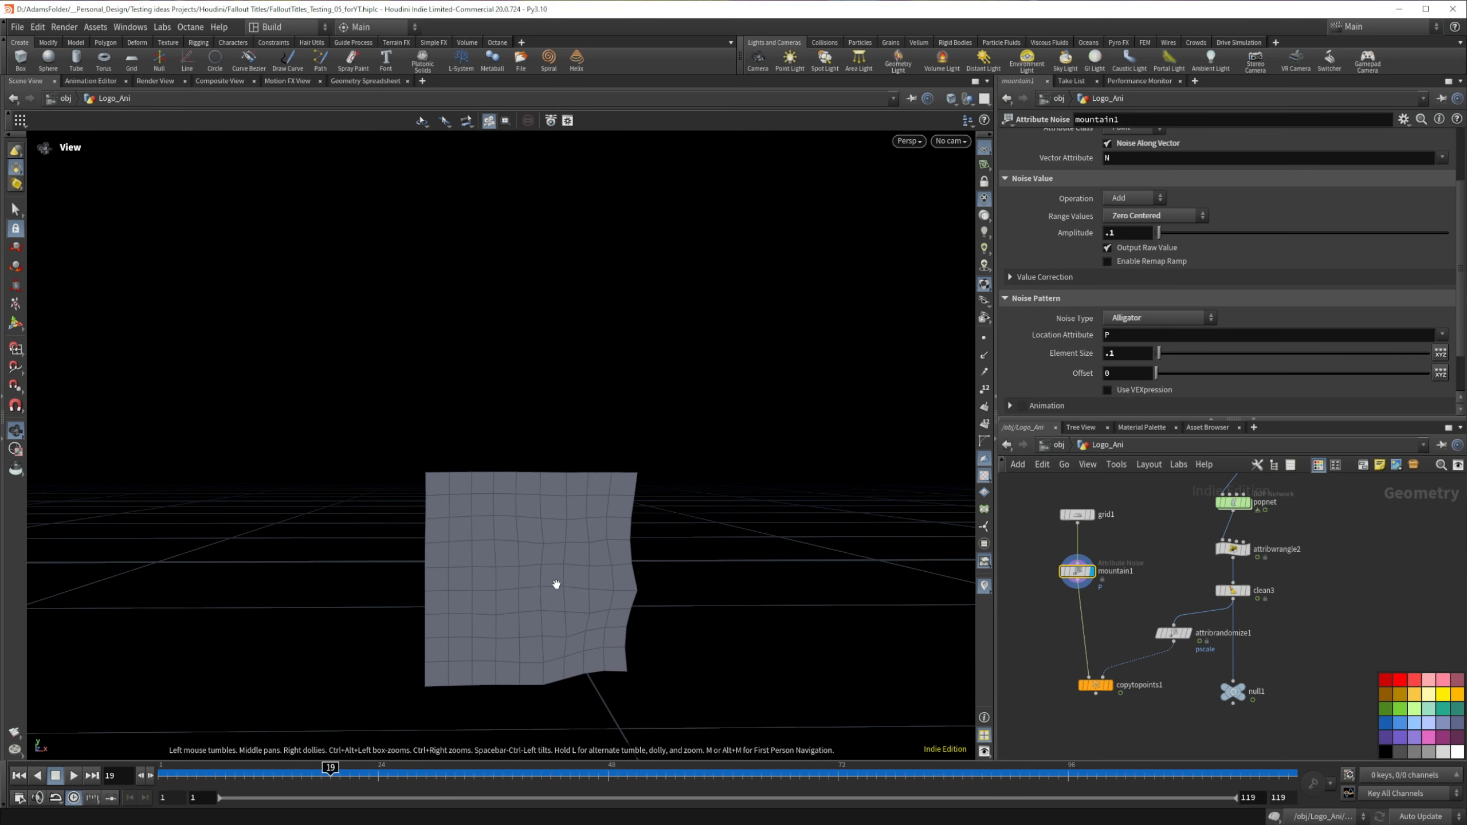
{"action": "mouse_move", "coordinate": [557, 584]}
{"action": "left_mouse_down"}
{"action": "mouse_move", "coordinate": [671, 550]}
{"action": "mouse_move", "coordinate": [557, 563]}
{"action": "mouse_move", "coordinate": [555, 578]}
{"action": "left_mouse_up"}
Step: Set grid1's rows and columns to 25 and its first size value to 0.07
{"action": "left_click_drag", "start_coordinate": [1059, 495], "coordinate": [1104, 550]}
{"action": "type", "text": "25"}
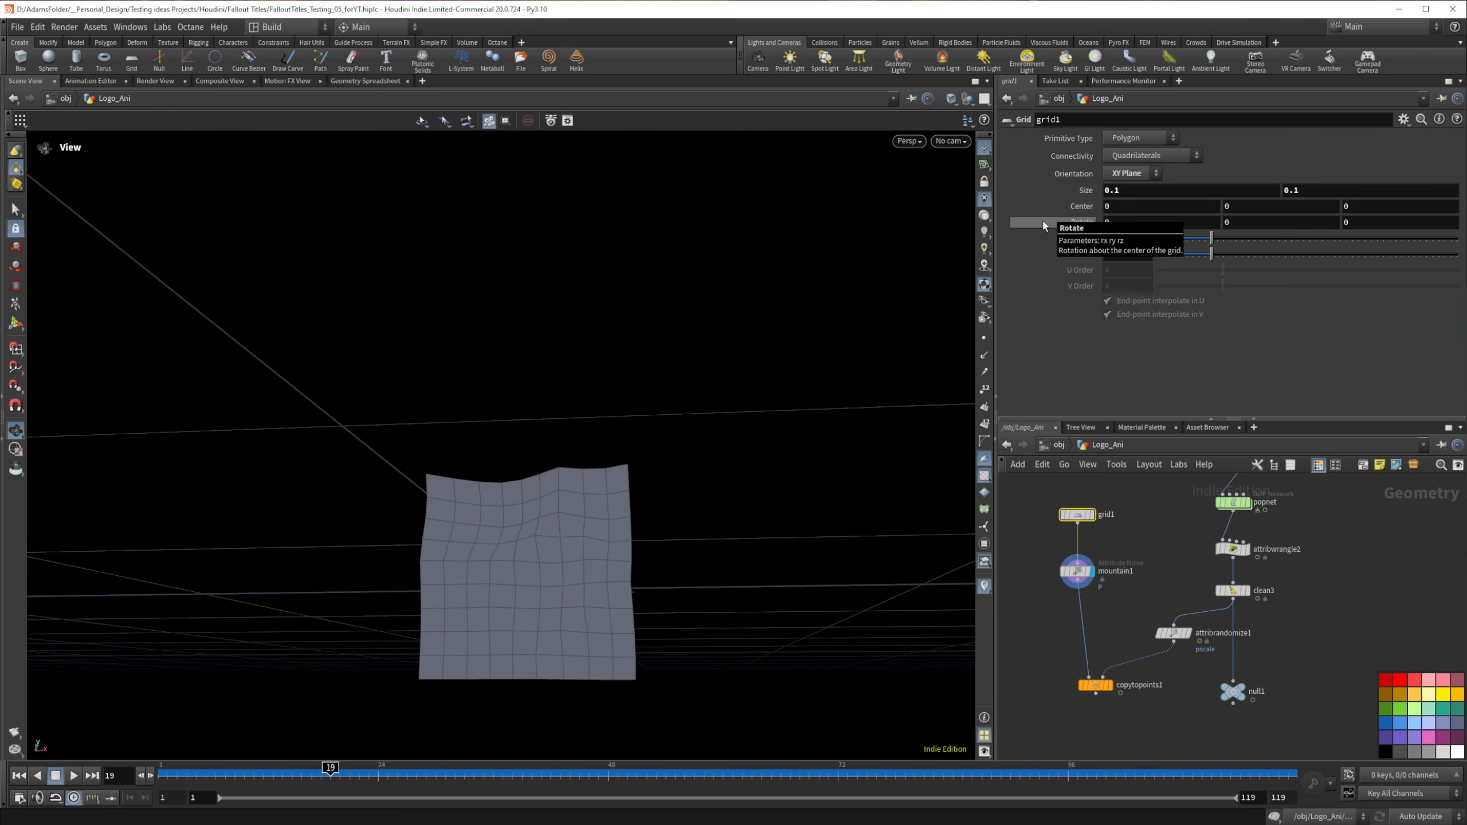
{"action": "key", "text": "Tab"}
{"action": "type", "text": "25"}
{"action": "key", "text": "Return"}
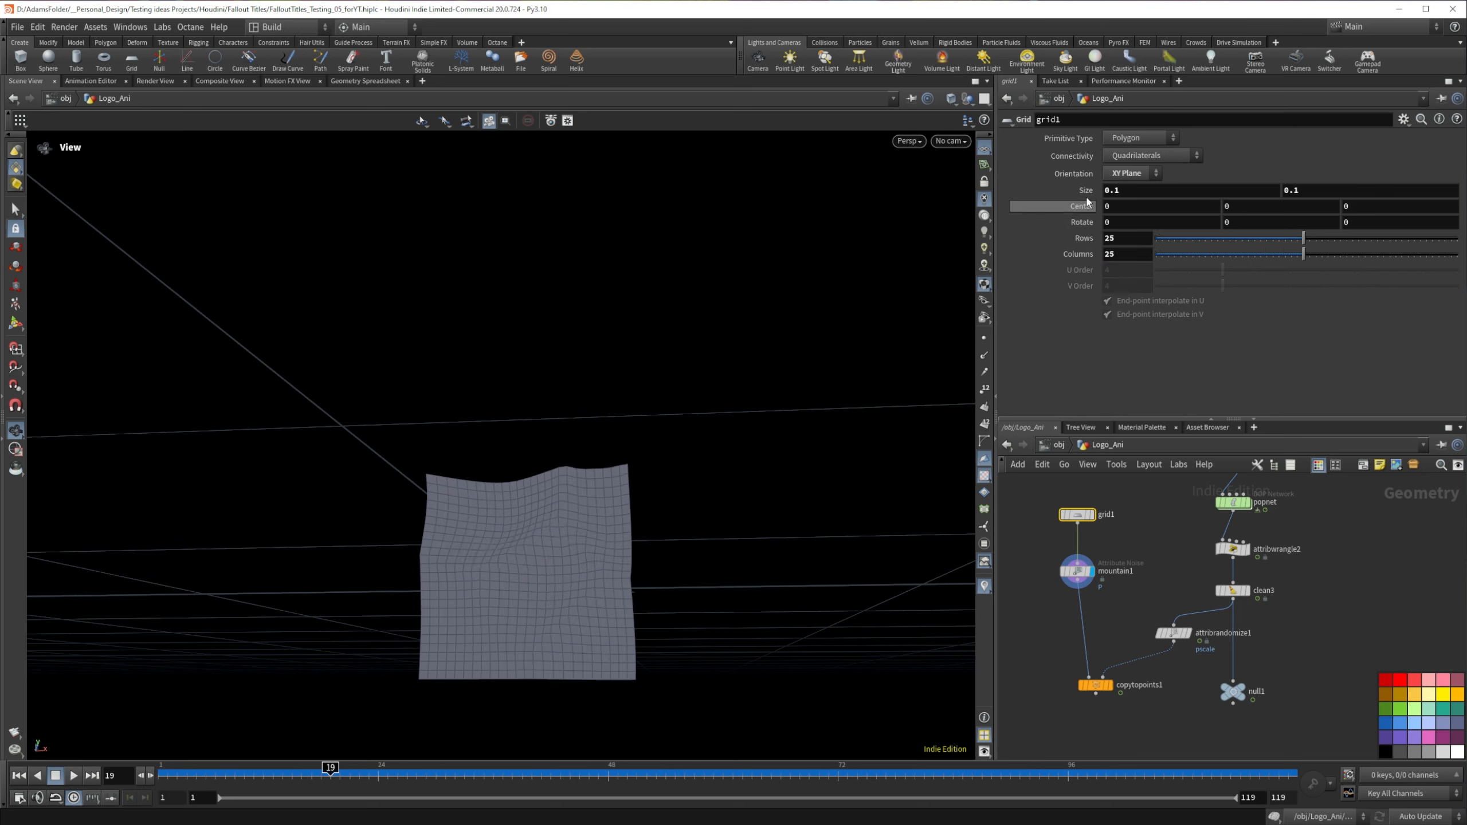
{"action": "left_click", "coordinate": [1124, 190]}
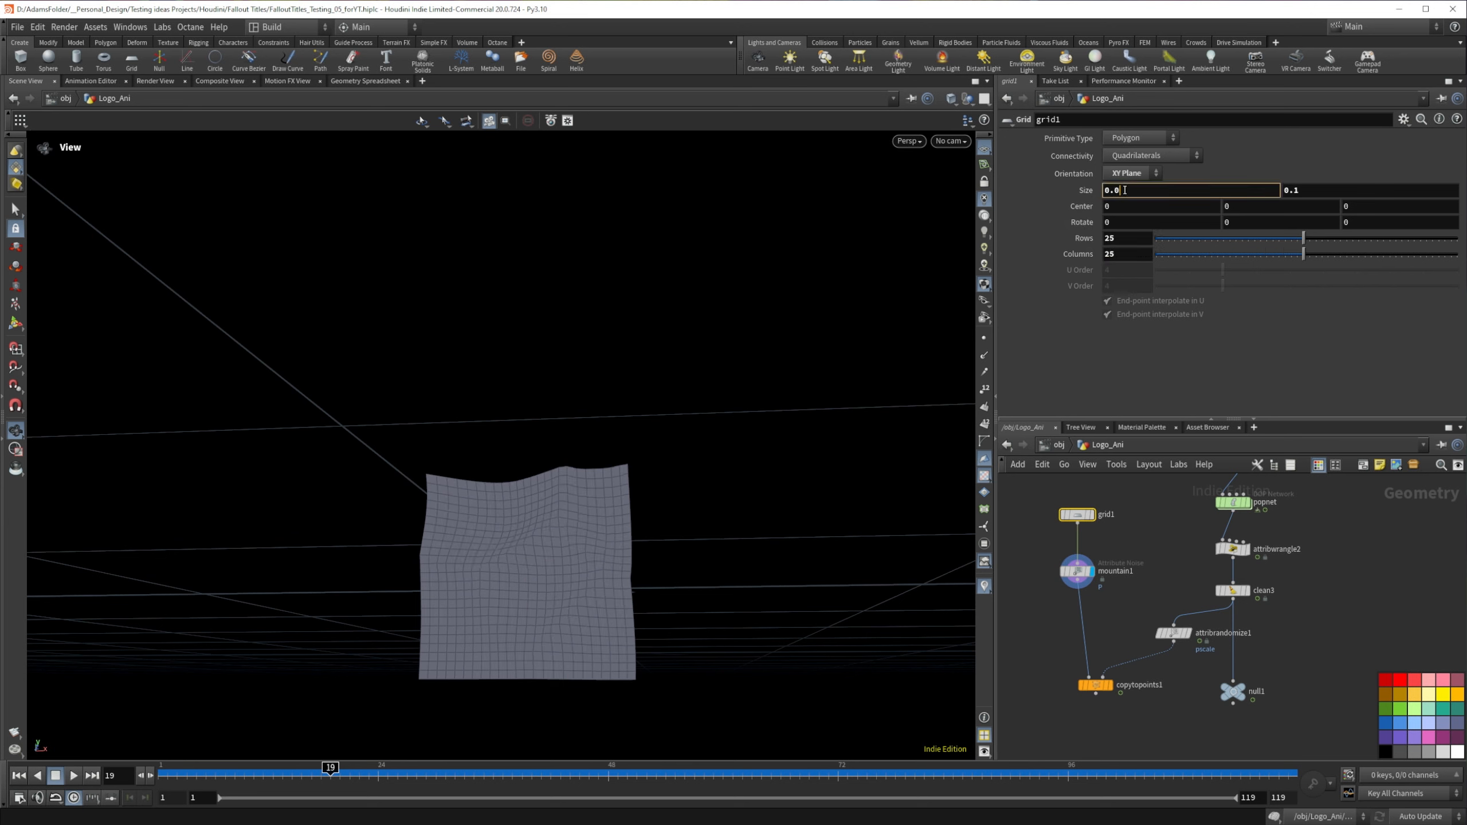
{"action": "key", "text": "Return"}
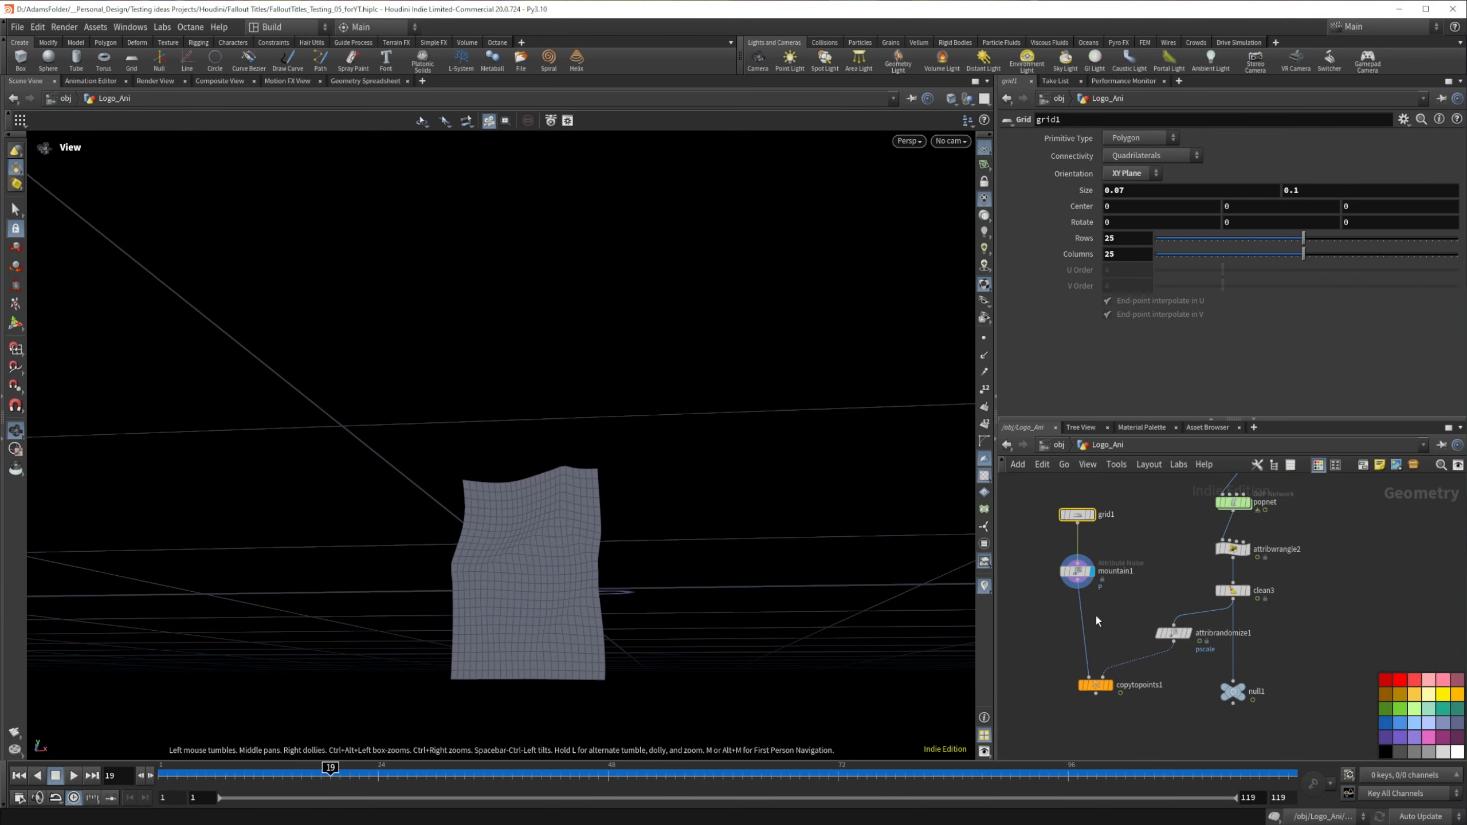
Step: Display copytopoints1 and set mountain1's noise amplitude to 0.05
{"action": "left_click", "coordinate": [1111, 688]}
{"action": "scroll", "coordinate": [638, 556], "scroll_direction": "down", "scroll_amount": 6}
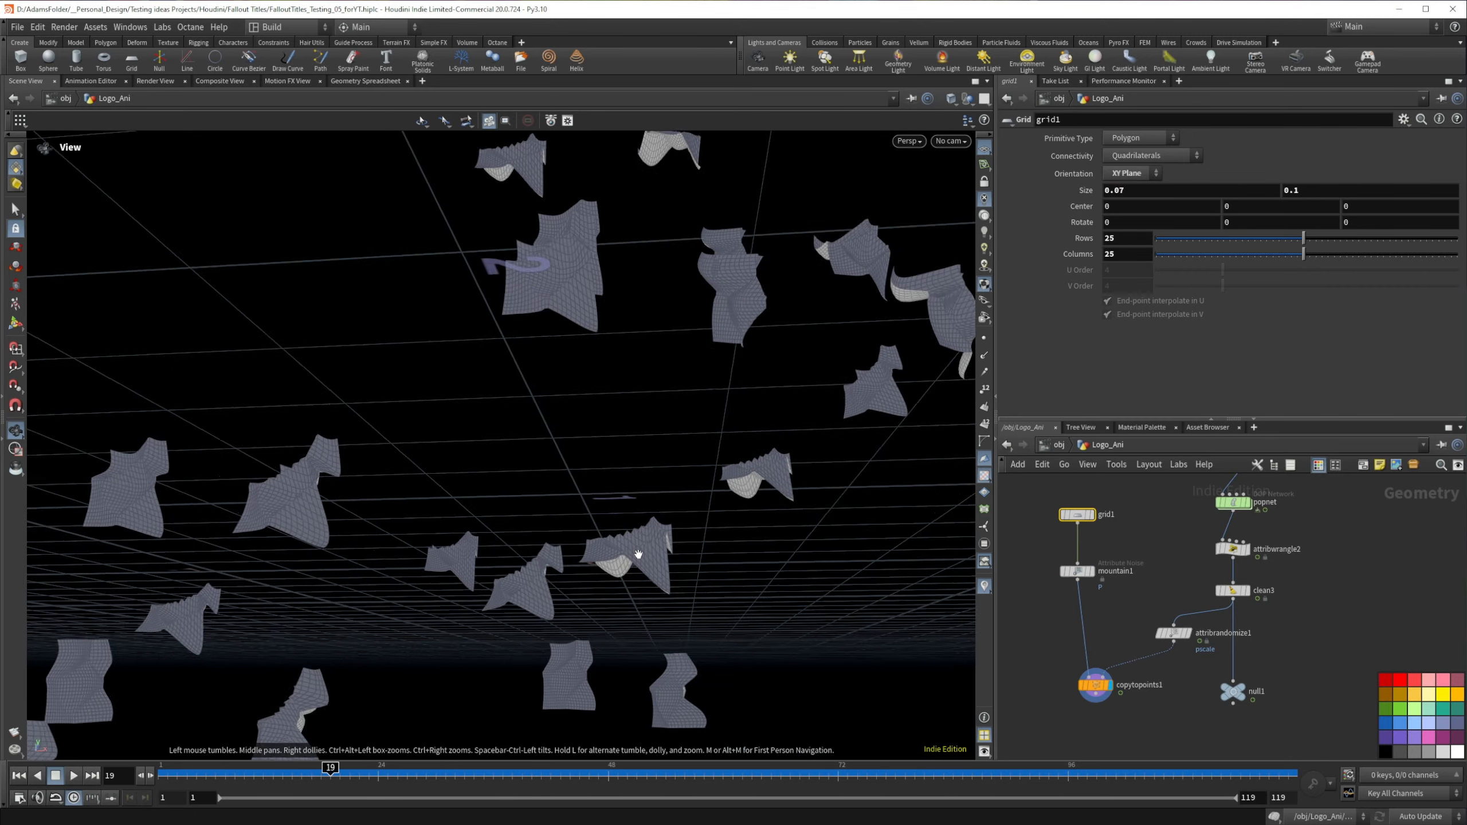
{"action": "left_click_drag", "start_coordinate": [638, 556], "coordinate": [589, 577]}
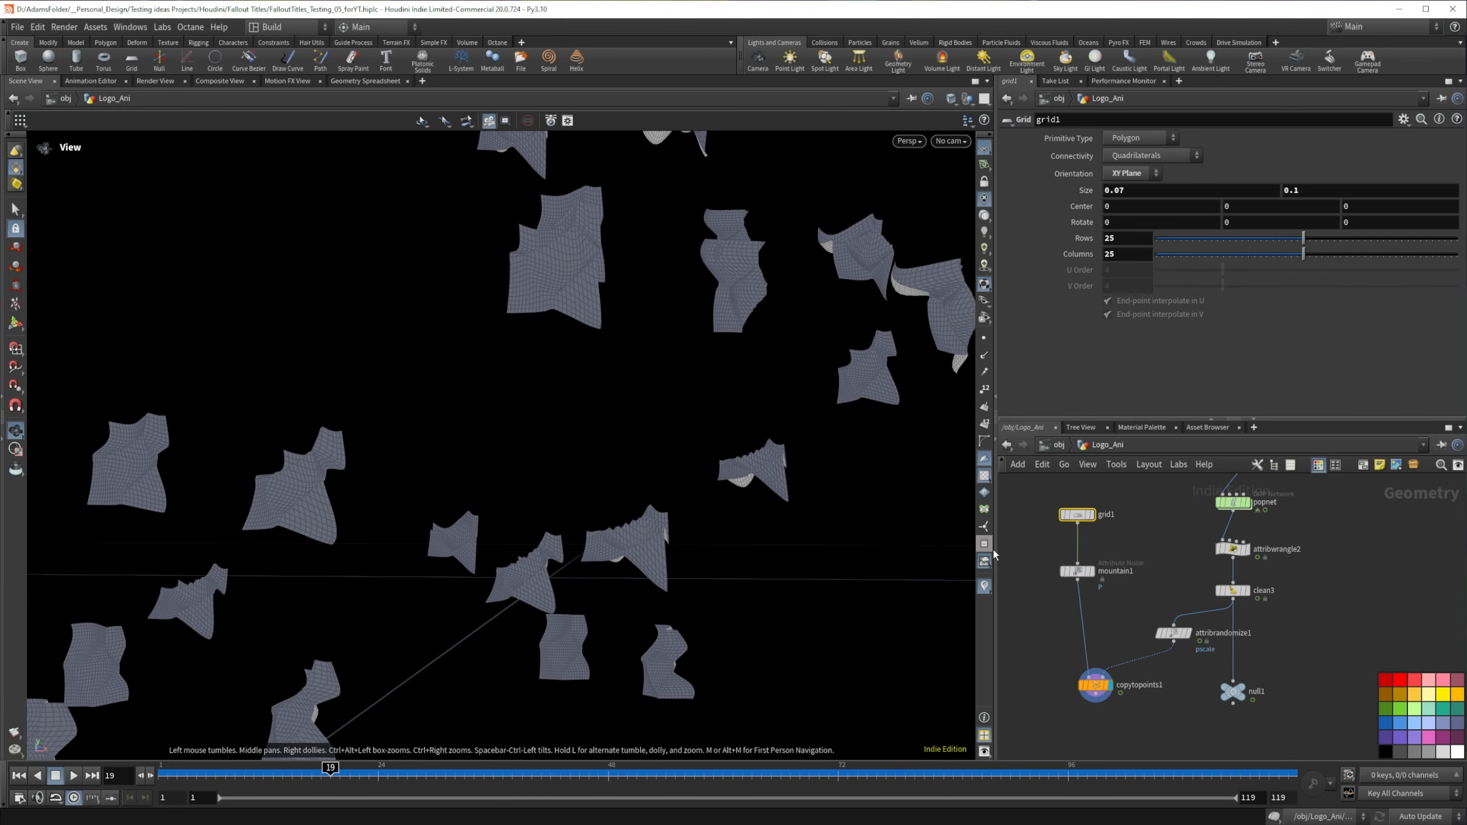
{"action": "left_click", "coordinate": [1071, 571]}
{"action": "triple_click", "coordinate": [1128, 232]}
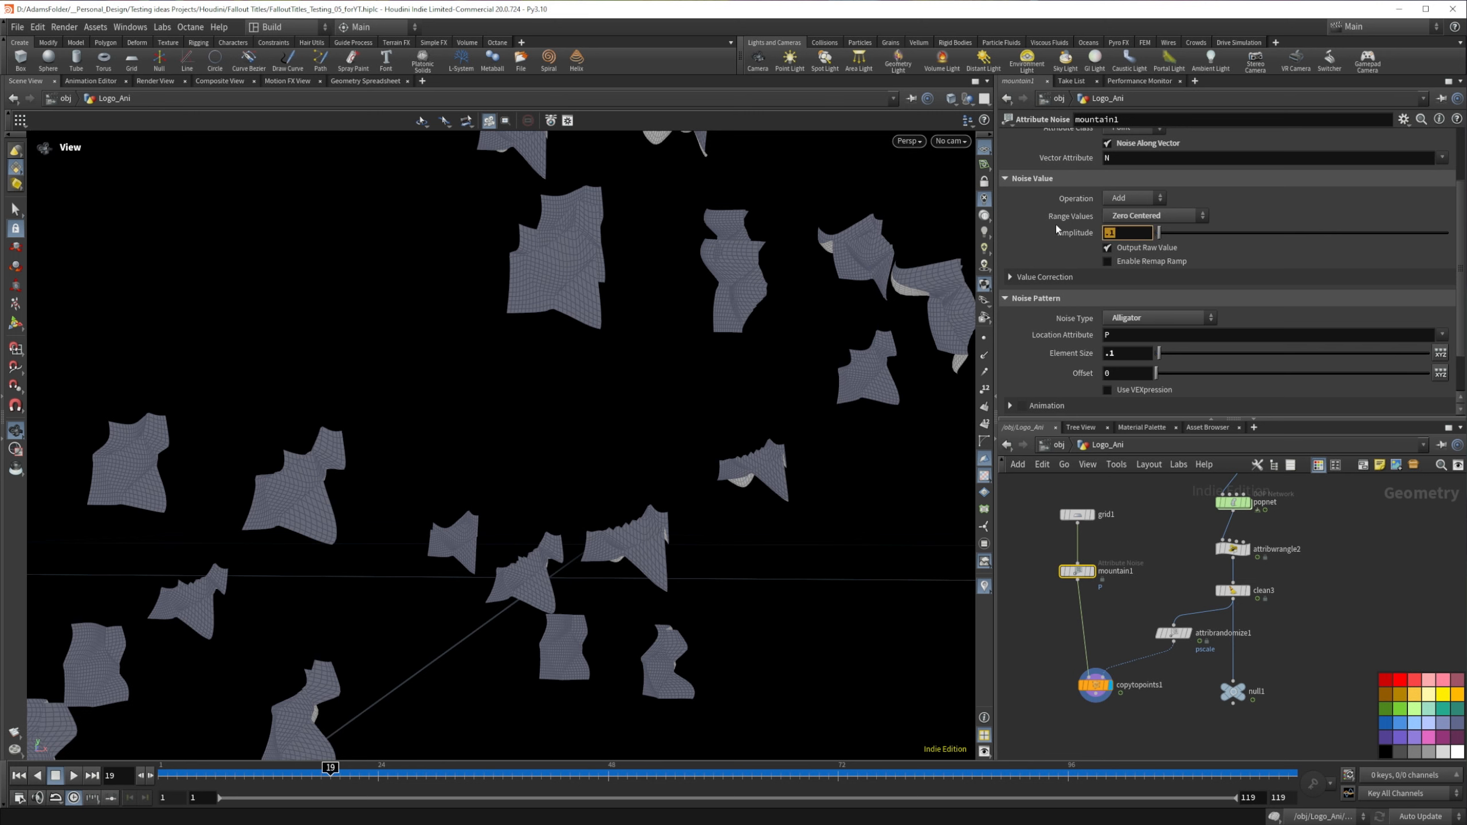
{"action": "type", "text": ".05"}
{"action": "key", "text": "Return"}
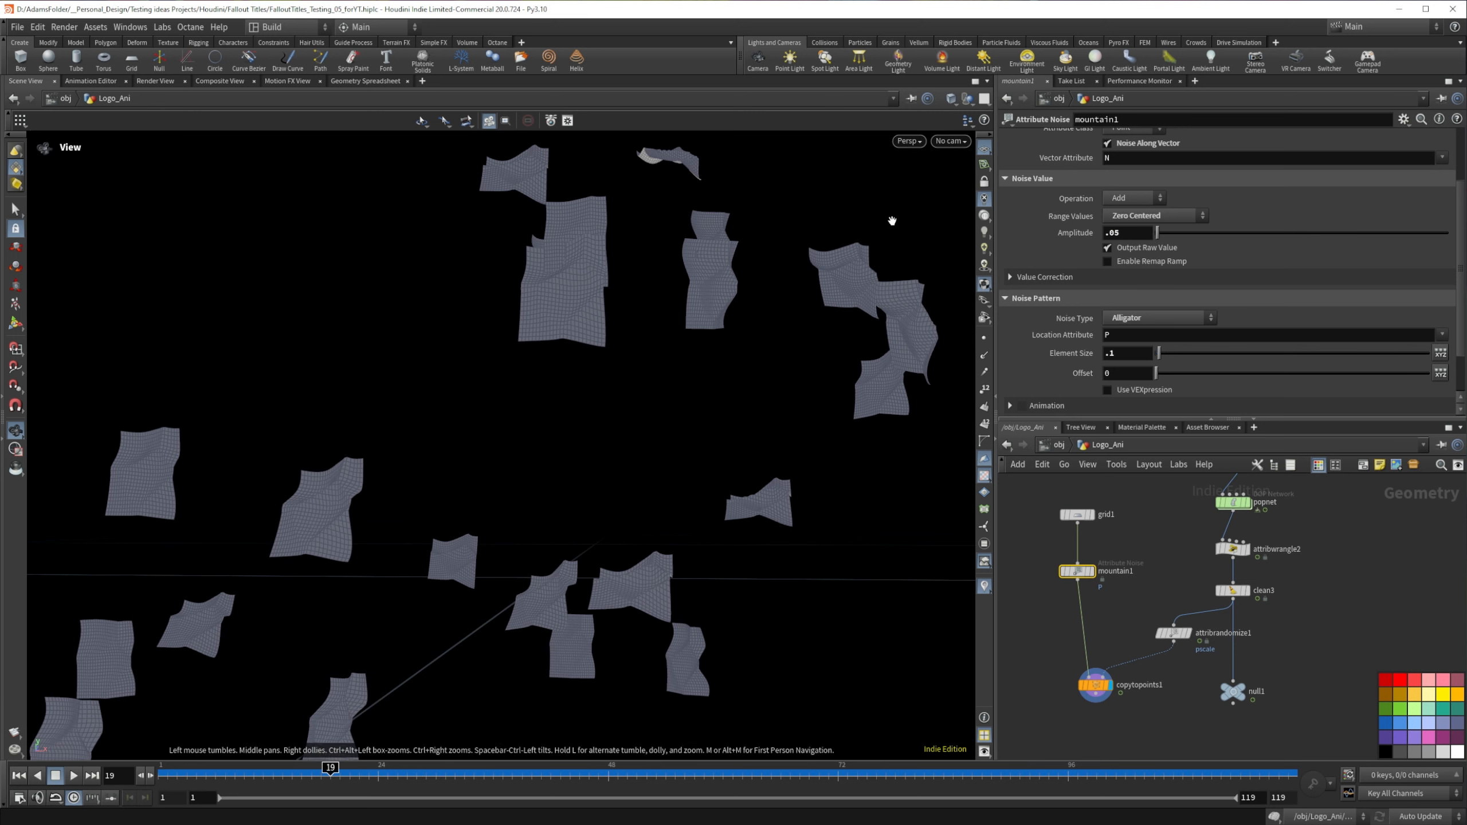
Step: Set mountain1's noise element size to 0.05 and check the copied flakes from another angle
{"action": "triple_click", "coordinate": [1128, 352]}
{"action": "type", "text": ".05"}
{"action": "key", "text": "Return"}
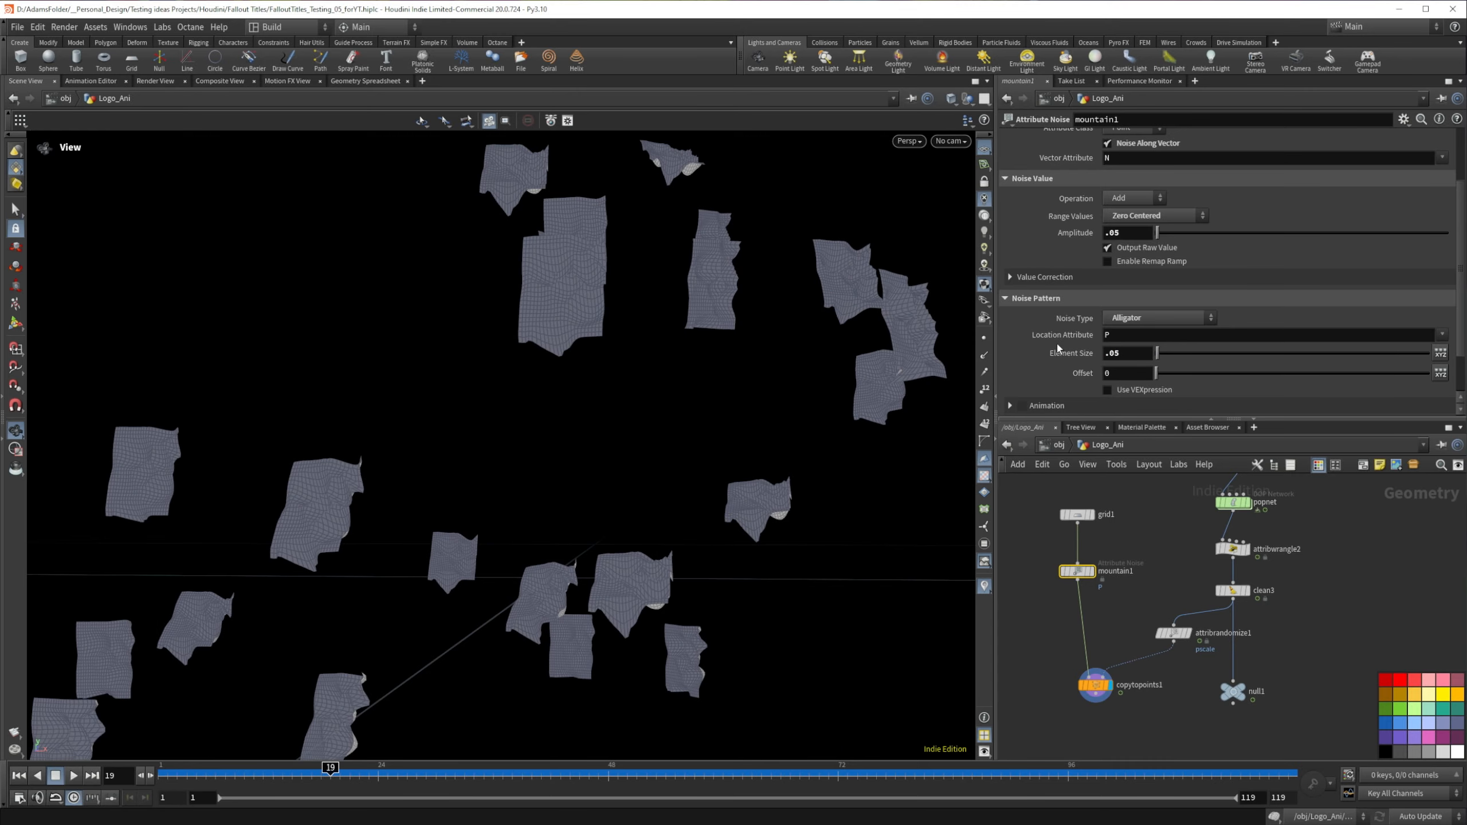
{"action": "left_click_drag", "start_coordinate": [558, 346], "coordinate": [157, 290]}
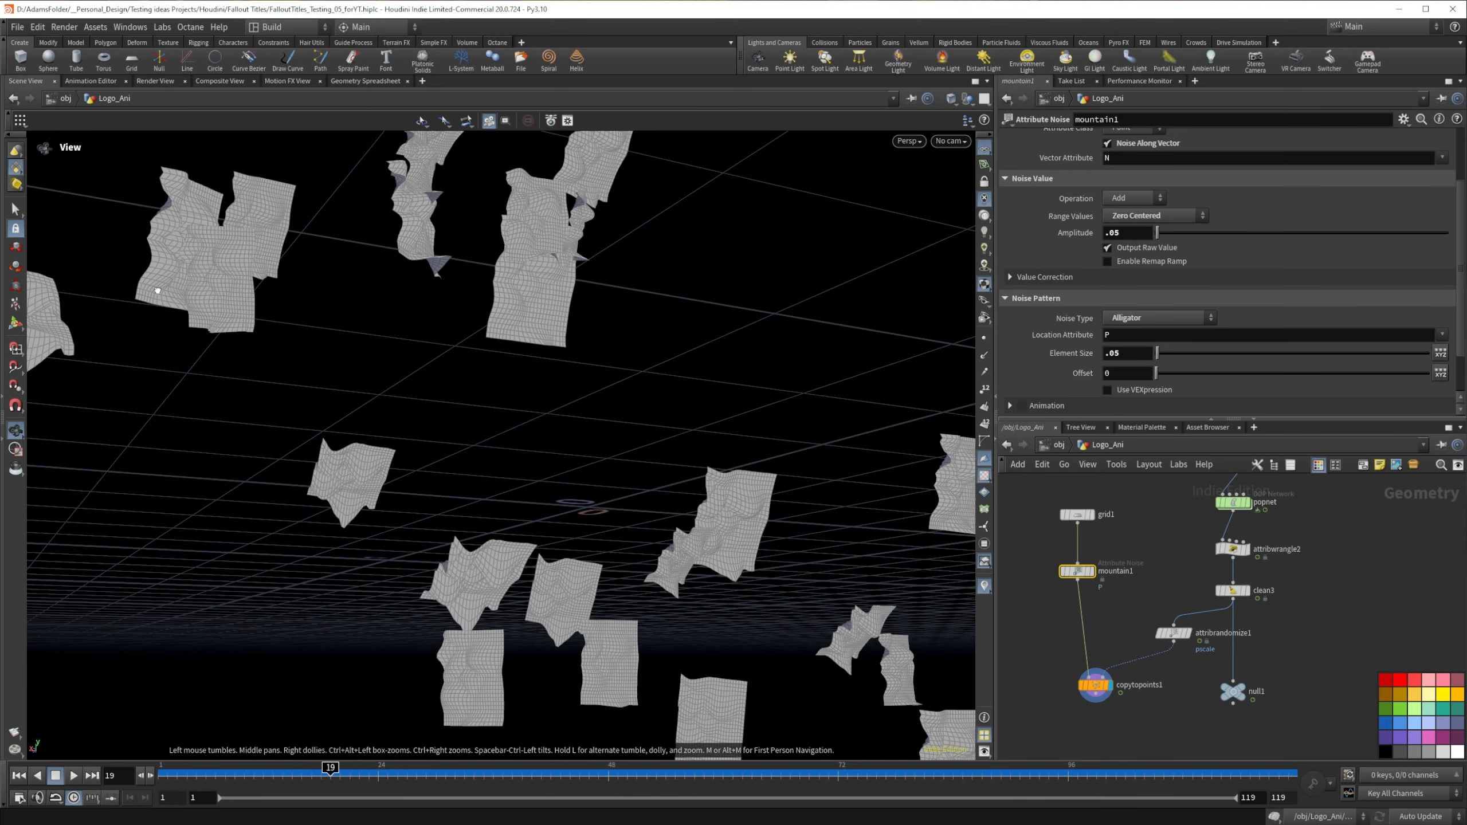
Step: Set mountain1's noise offset to 1.9 and reduce the amplitude, trying 0.01 and settling on 0.02
{"action": "left_click_drag", "start_coordinate": [1156, 373], "coordinate": [1166, 377]}
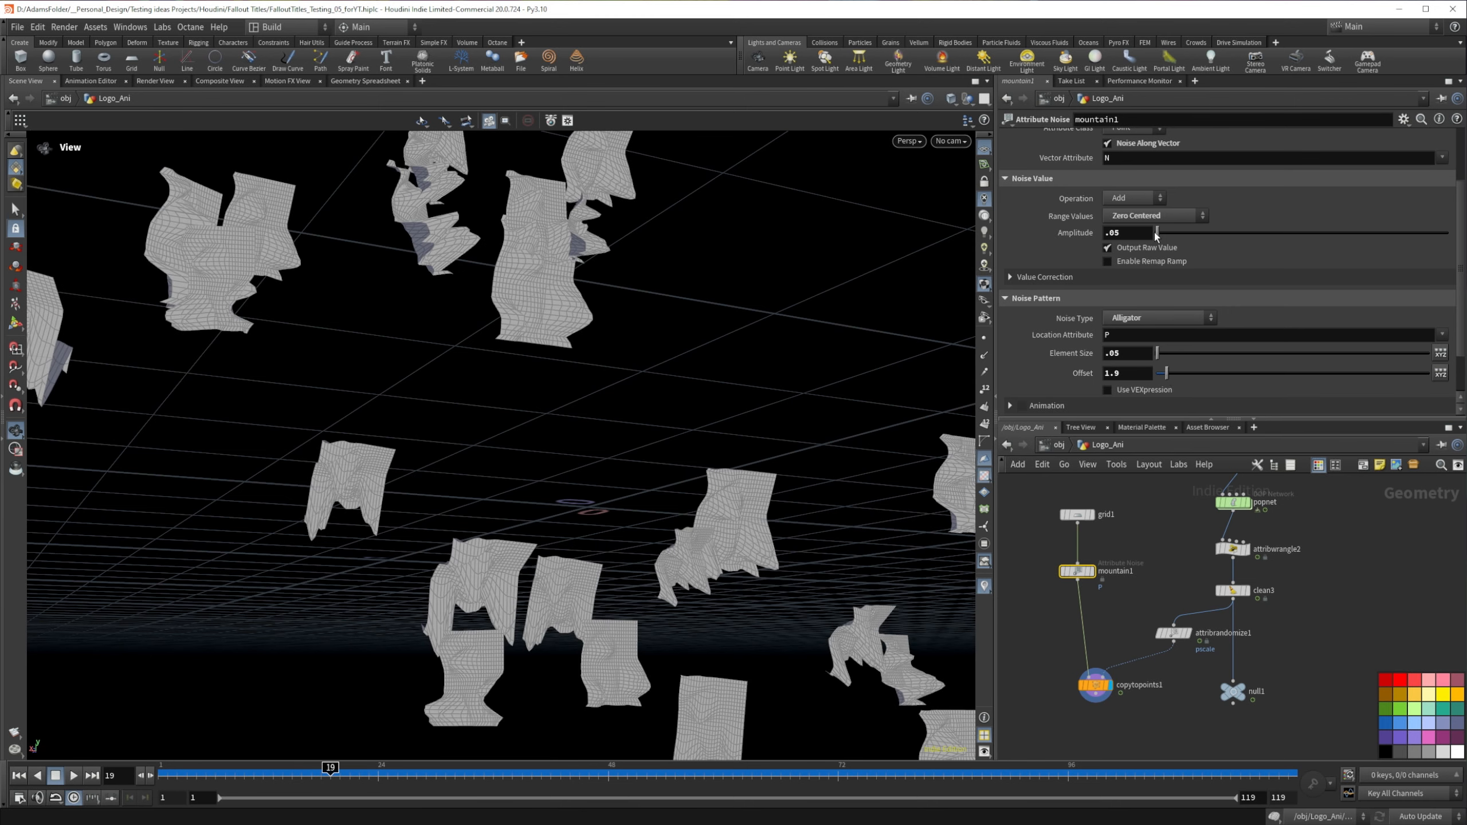
{"action": "left_click", "coordinate": [1140, 233]}
{"action": "type", "text": "1"}
{"action": "key", "text": "Return"}
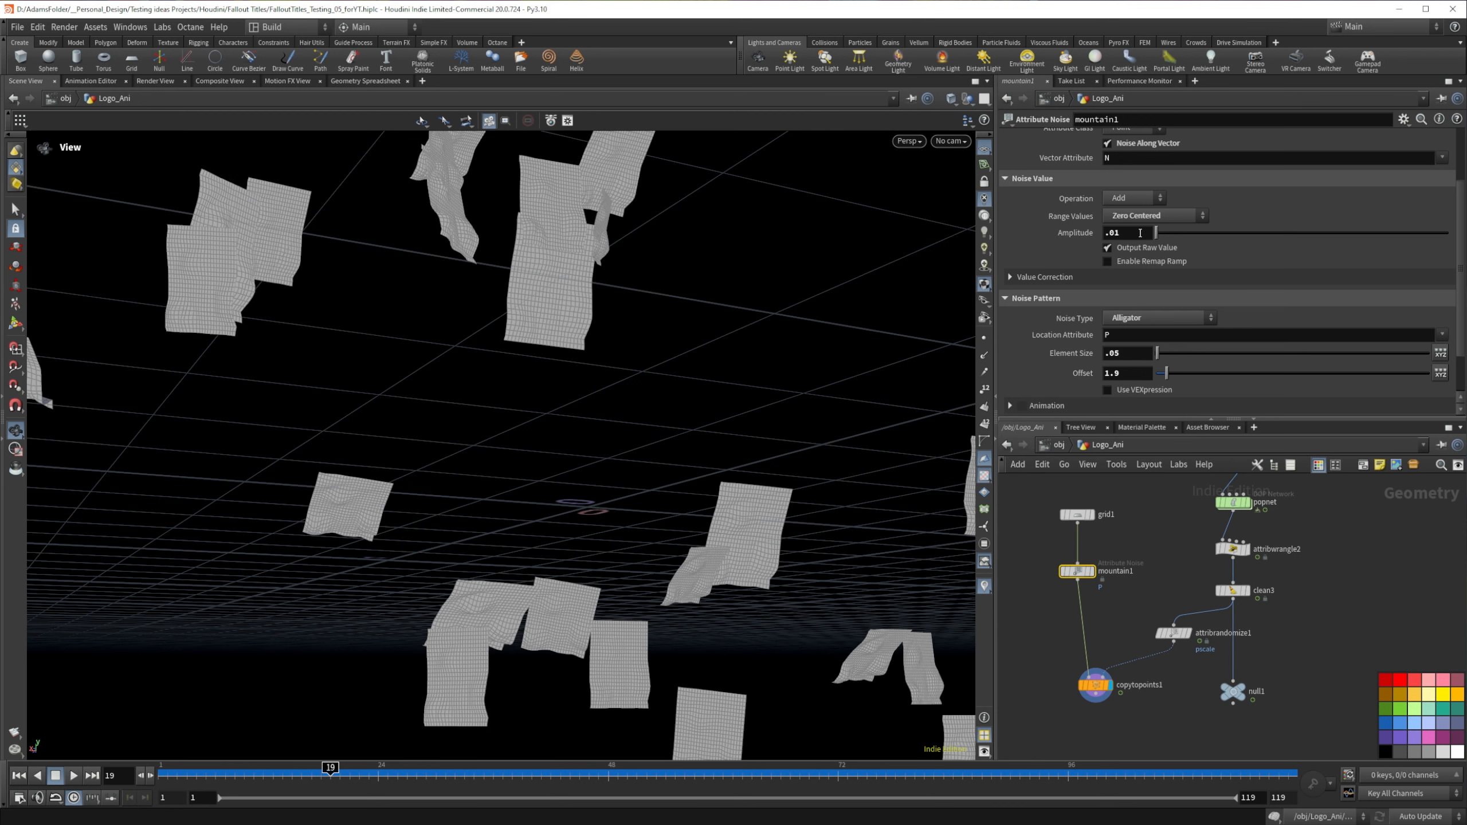
{"action": "left_click", "coordinate": [1121, 234]}
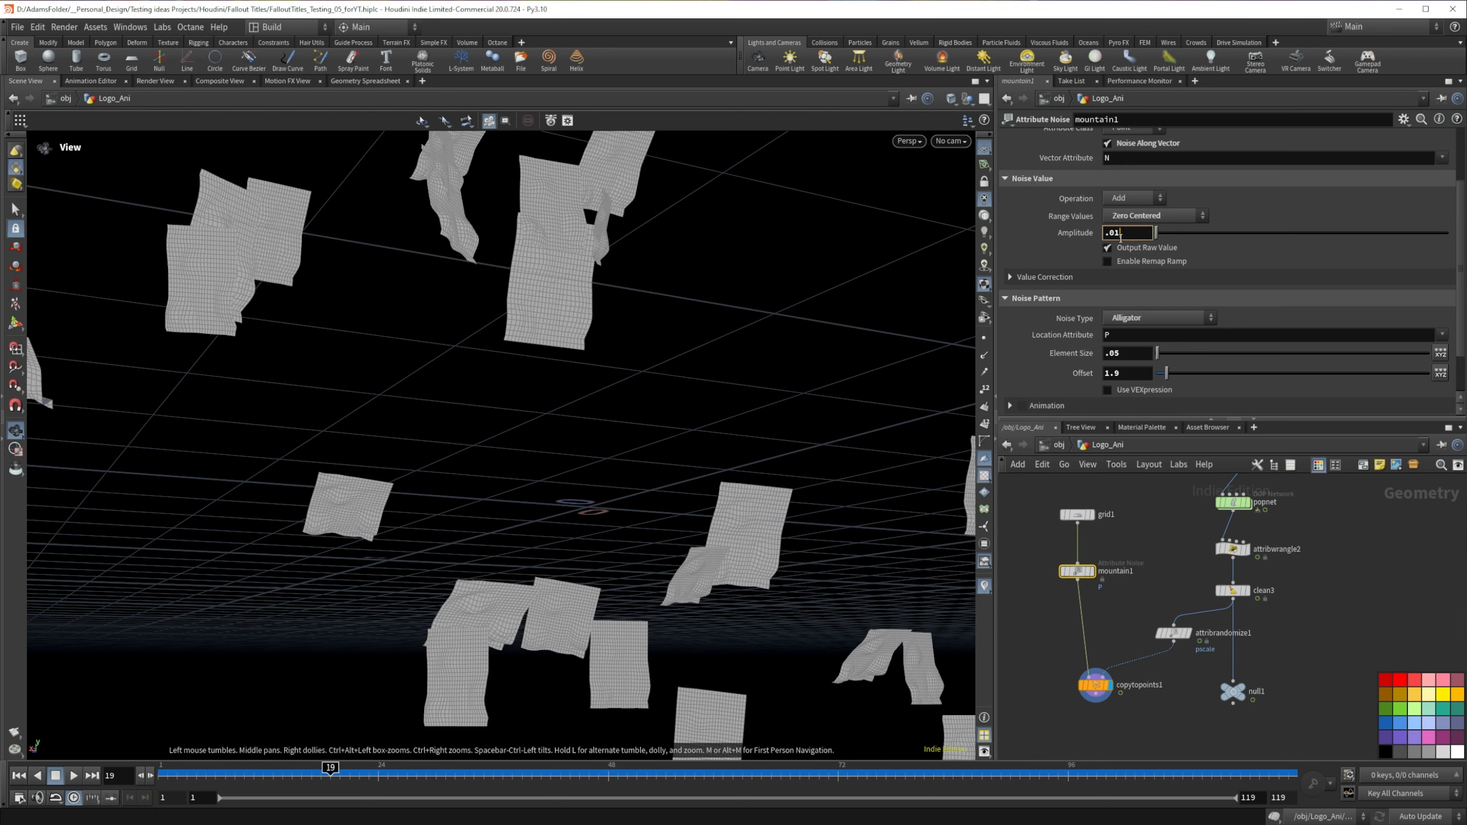
{"action": "type", "text": "2"}
{"action": "key", "text": "Return"}
{"action": "left_click_drag", "start_coordinate": [581, 247], "coordinate": [832, 370]}
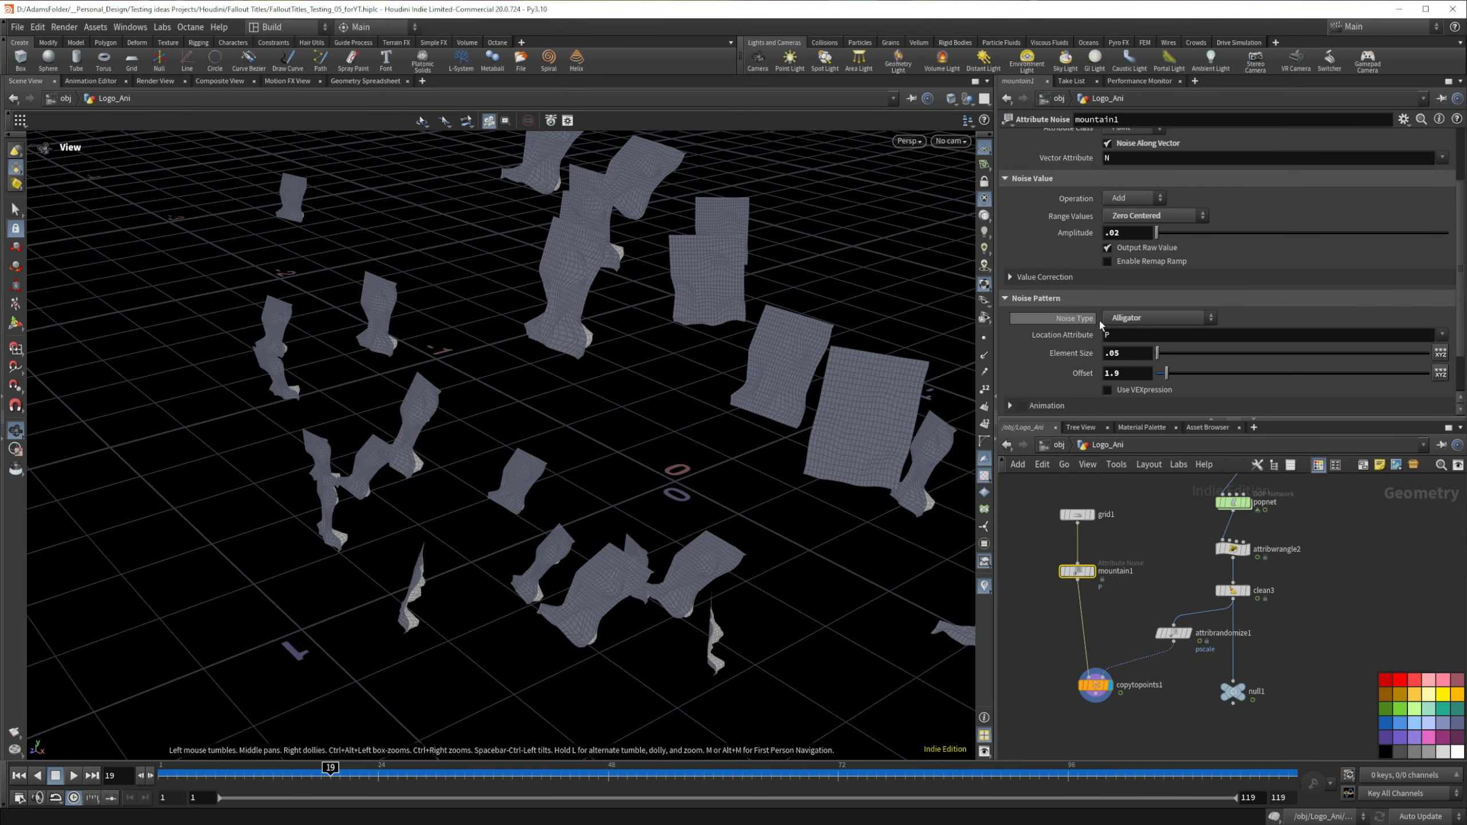
Step: Change mountain1's noise type to Fast and inspect the copied flakes from several angles
{"action": "left_click", "coordinate": [1157, 317]}
{"action": "left_click", "coordinate": [1141, 330]}
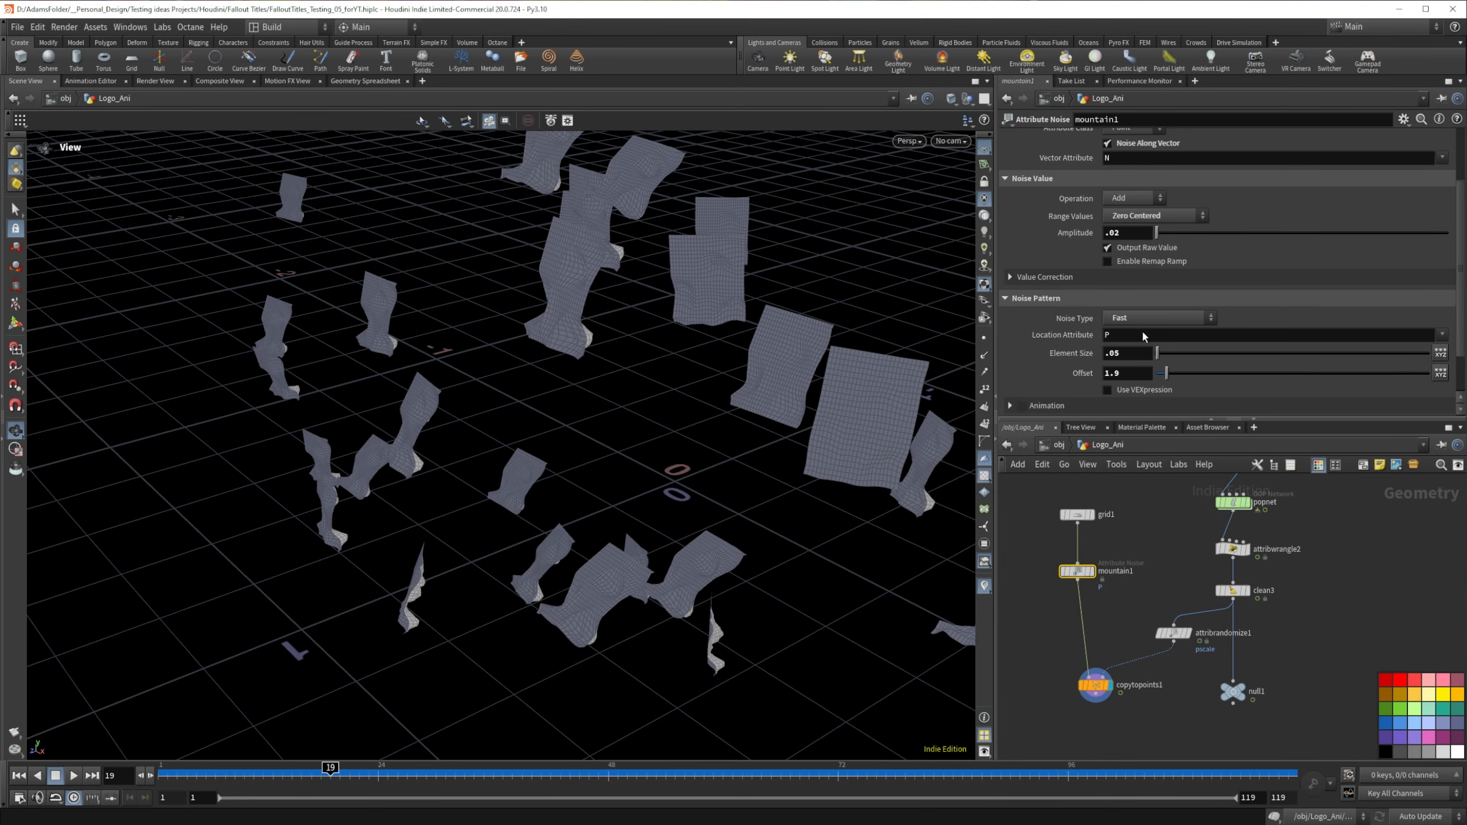
{"action": "mouse_move", "coordinate": [737, 344]}
{"action": "left_mouse_down"}
{"action": "mouse_move", "coordinate": [669, 332]}
{"action": "mouse_move", "coordinate": [517, 259]}
{"action": "mouse_move", "coordinate": [373, 252]}
{"action": "mouse_move", "coordinate": [341, 324]}
{"action": "mouse_move", "coordinate": [357, 419]}
{"action": "mouse_move", "coordinate": [806, 328]}
{"action": "mouse_move", "coordinate": [722, 350]}
{"action": "left_mouse_up"}
{"action": "right_click_drag", "start_coordinate": [485, 538], "coordinate": [765, 498]}
{"action": "left_click_drag", "start_coordinate": [765, 498], "coordinate": [426, 477]}
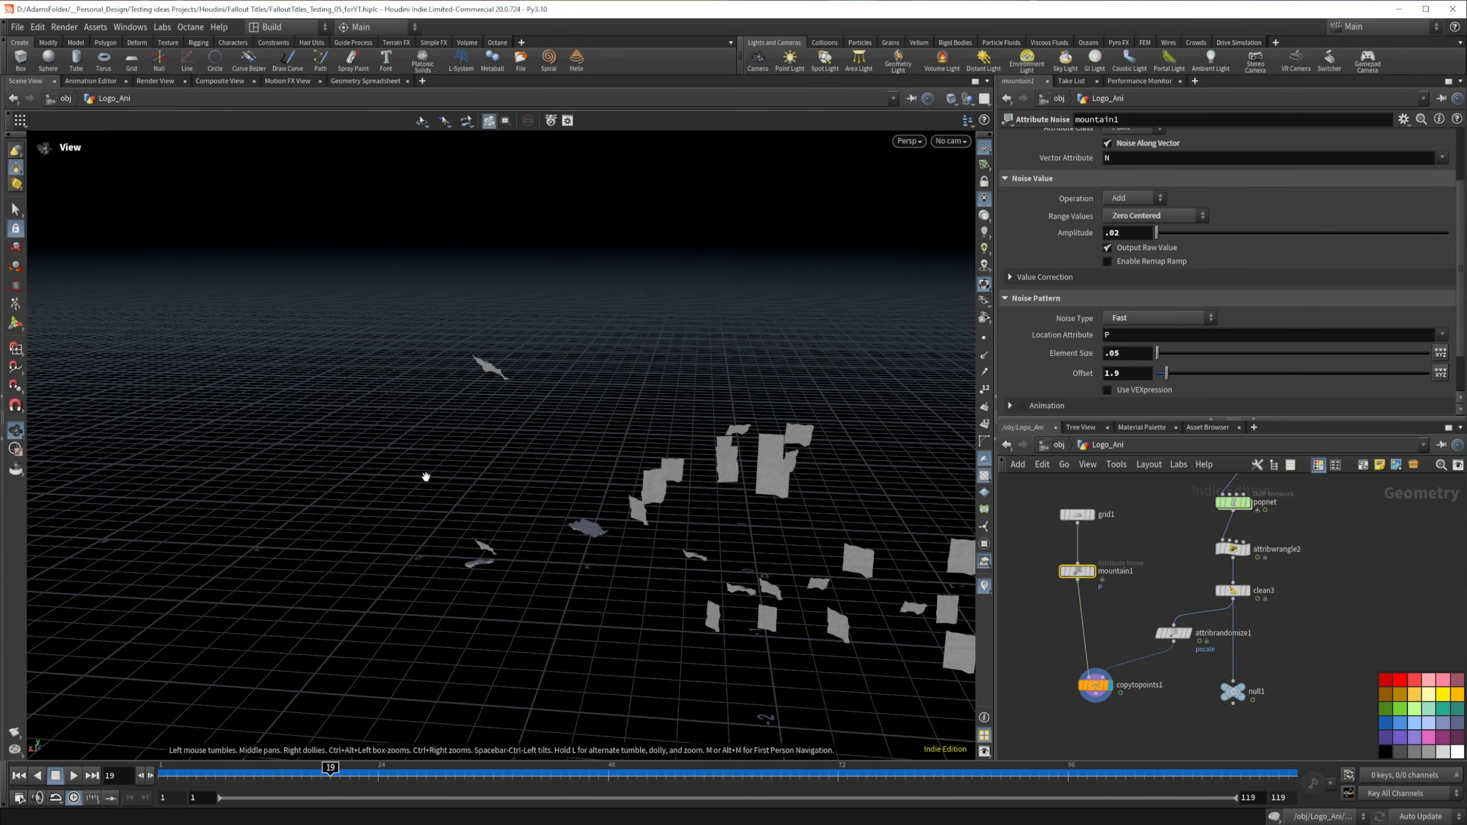
{"action": "left_click_drag", "start_coordinate": [872, 551], "coordinate": [658, 526]}
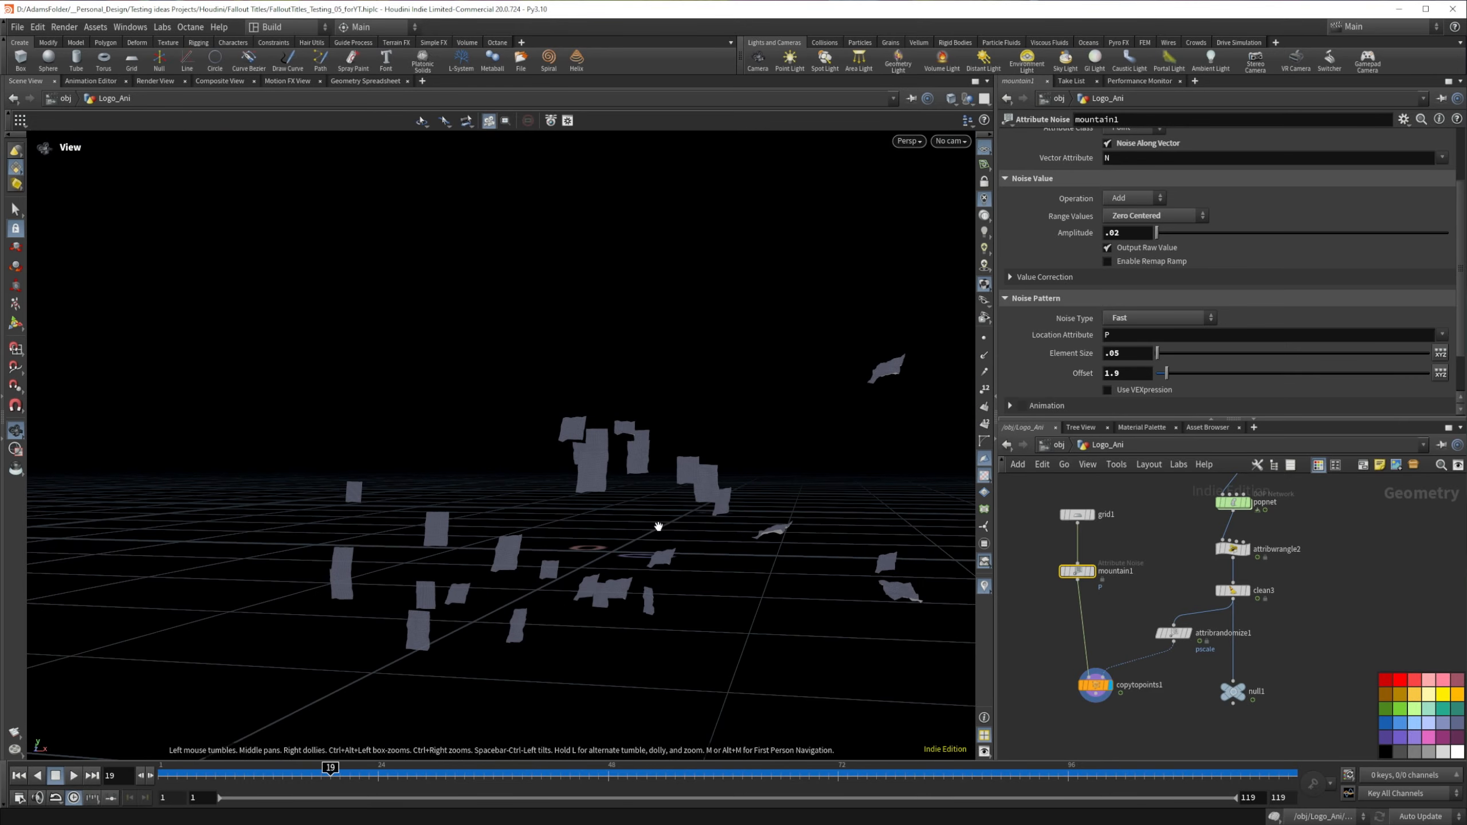
{"action": "middle_click_drag", "start_coordinate": [653, 541], "coordinate": [692, 514]}
{"action": "left_click_drag", "start_coordinate": [692, 514], "coordinate": [660, 524]}
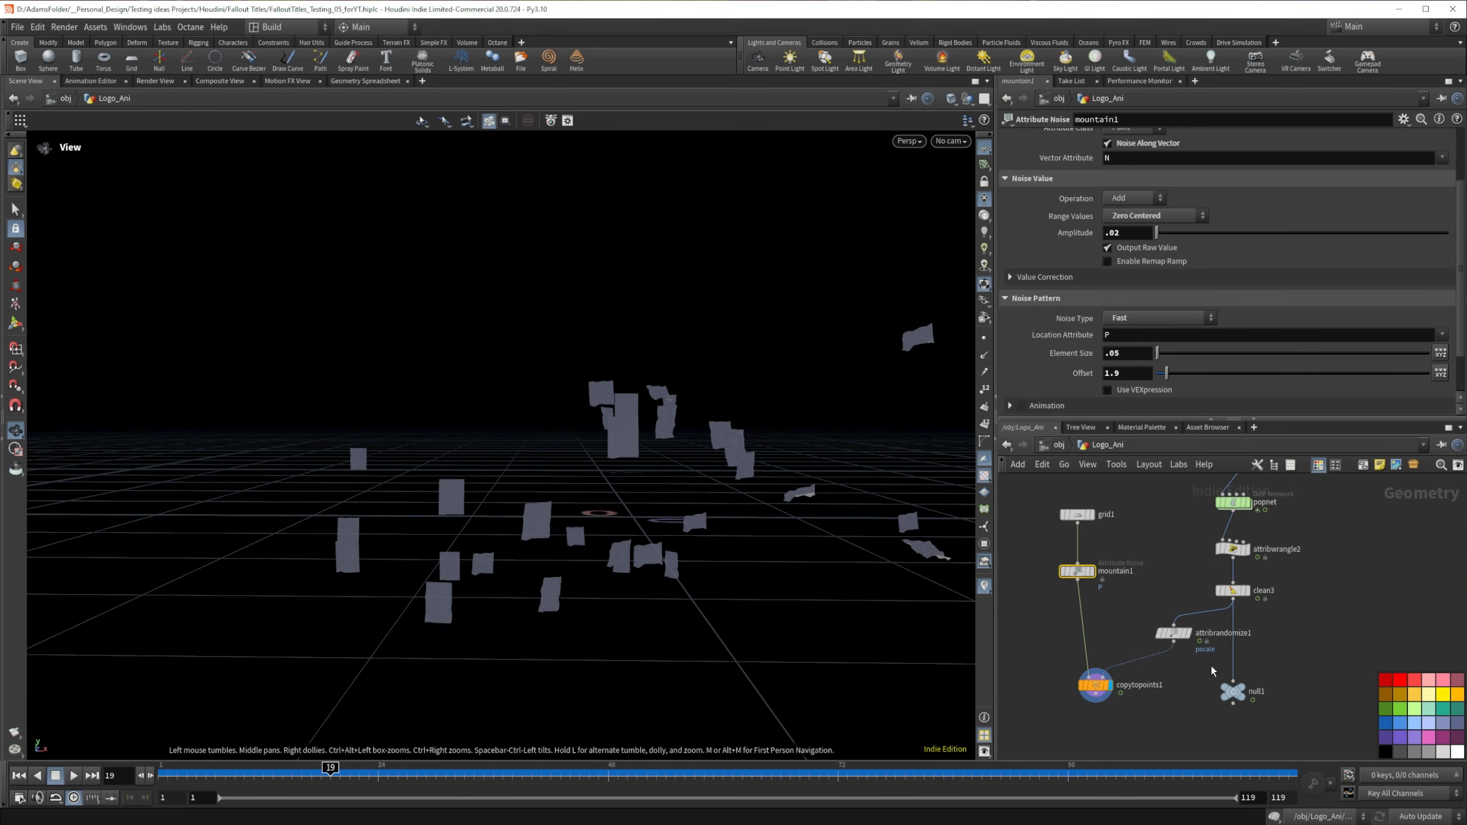
Step: Set attribrandomize1's operation to Multiply and move copytopoints1 lower in the network, checking the flakes at frame 30
{"action": "left_click", "coordinate": [1172, 633]}
{"action": "left_click", "coordinate": [1133, 208]}
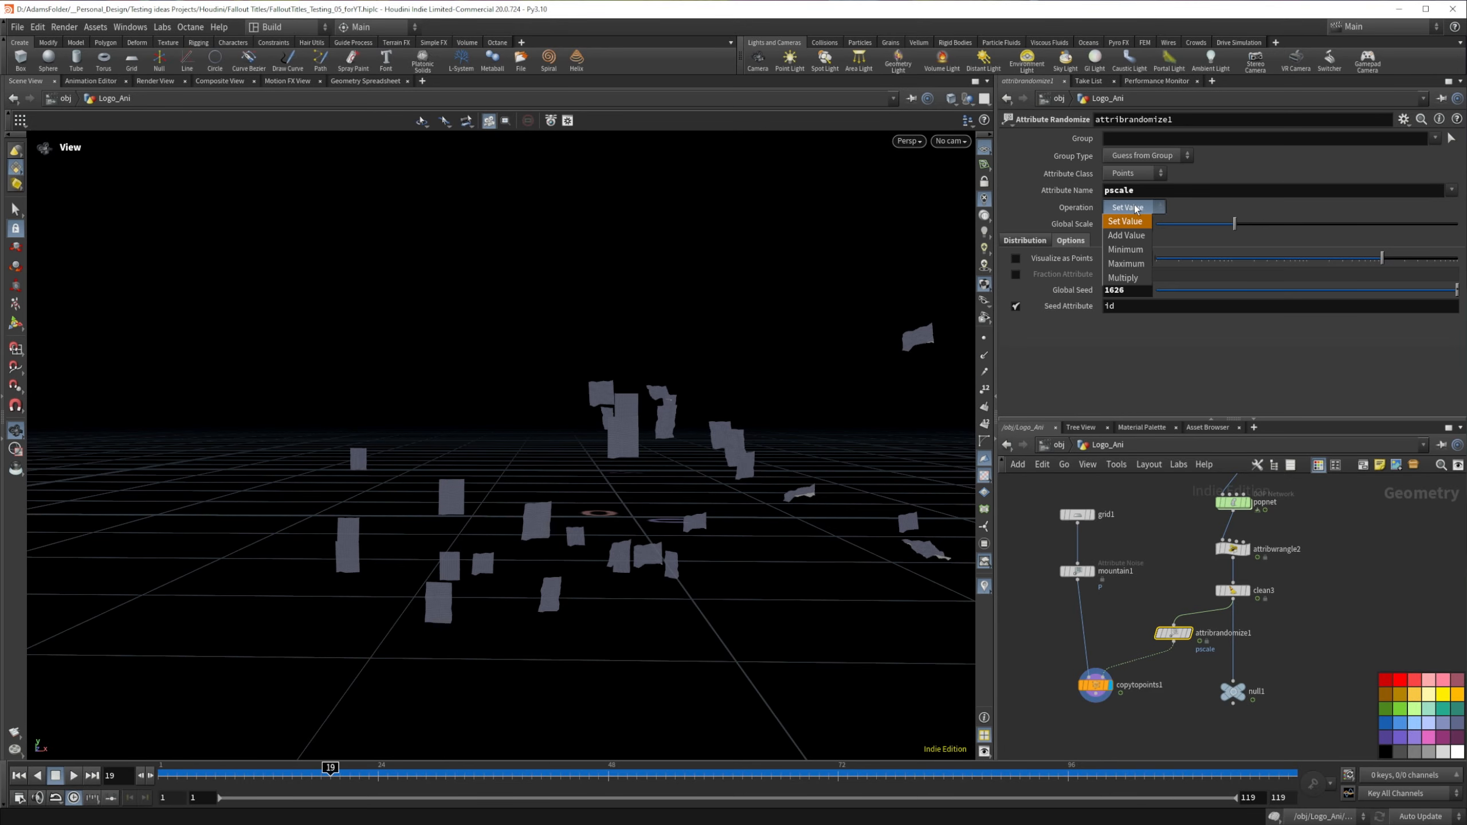
{"action": "left_click", "coordinate": [1132, 278]}
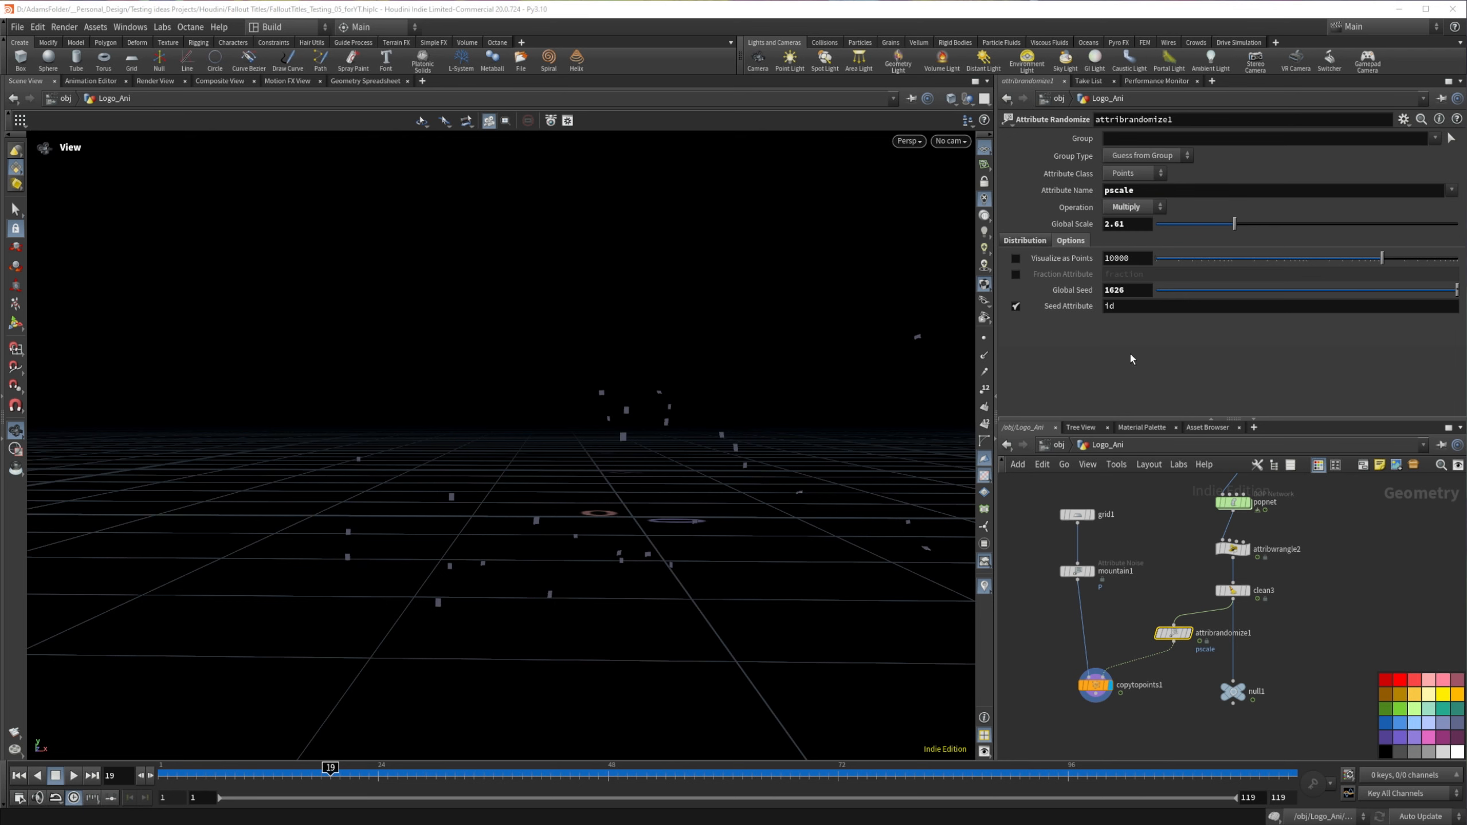
{"action": "scroll", "coordinate": [583, 485], "scroll_direction": "up", "scroll_amount": 5}
{"action": "left_click", "coordinate": [1041, 623]}
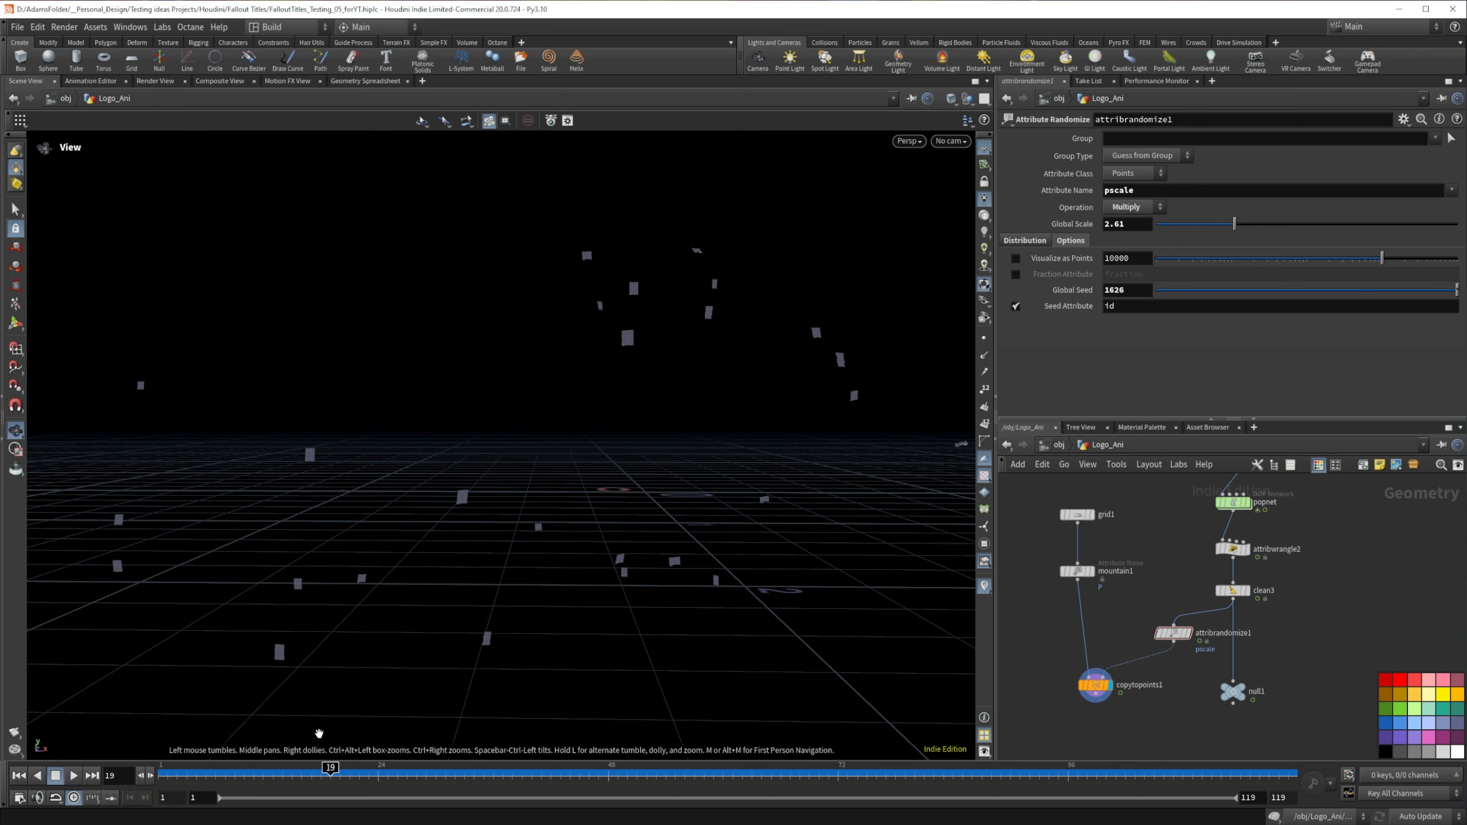
{"action": "left_click_drag", "start_coordinate": [204, 773], "coordinate": [436, 767]}
{"action": "left_click_drag", "start_coordinate": [1094, 686], "coordinate": [1071, 709]}
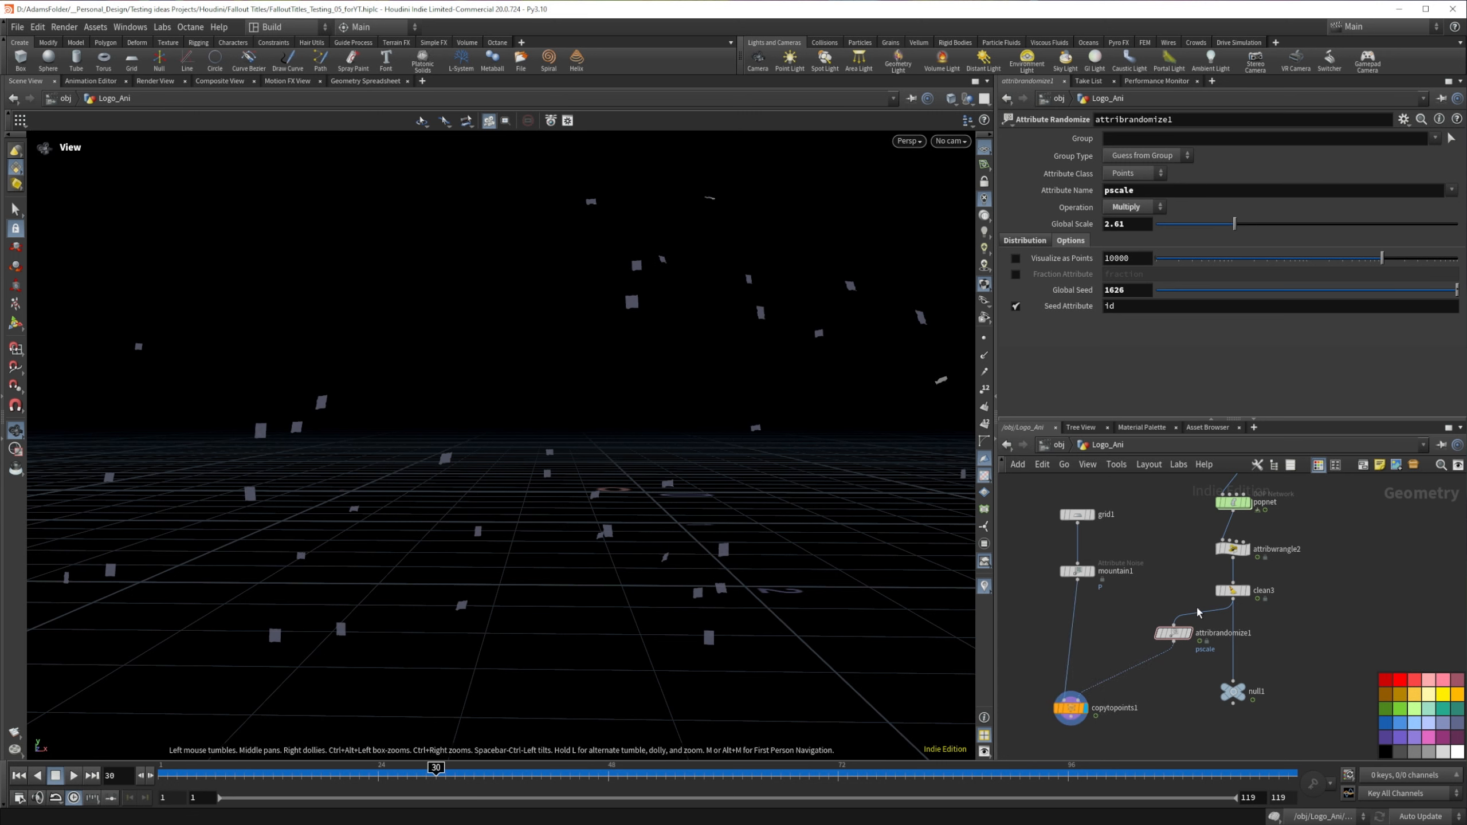
Step: Show point normals in the viewport and compare attribrandomize1's points with copytopoints1's flakes at frame 36
{"action": "left_click_drag", "start_coordinate": [1157, 608], "coordinate": [1209, 678]}
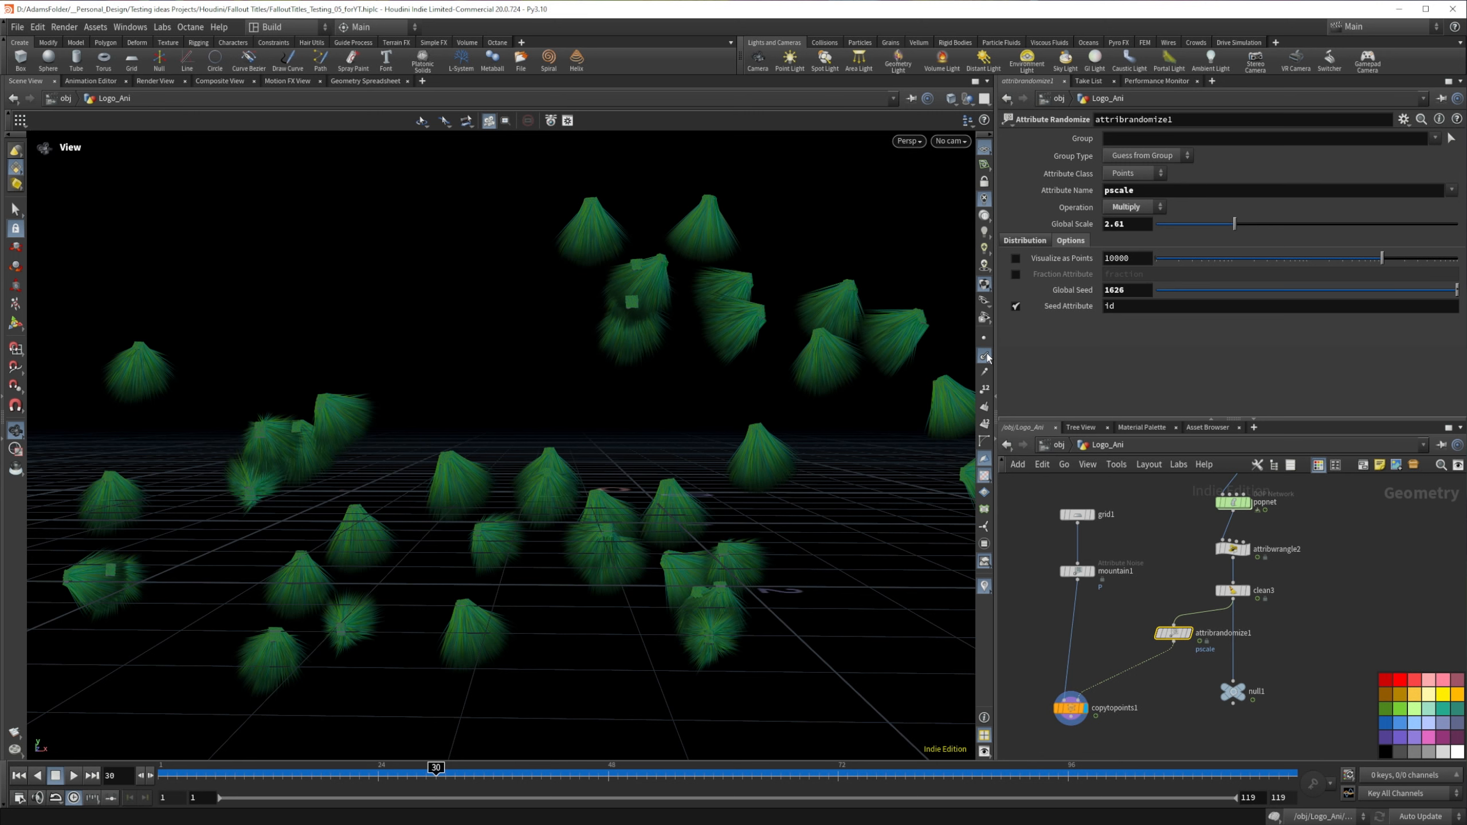
{"action": "left_click", "coordinate": [1188, 633]}
{"action": "mouse_move", "coordinate": [496, 771]}
{"action": "left_mouse_down"}
{"action": "mouse_move", "coordinate": [646, 771]}
{"action": "mouse_move", "coordinate": [493, 770]}
{"action": "left_mouse_up"}
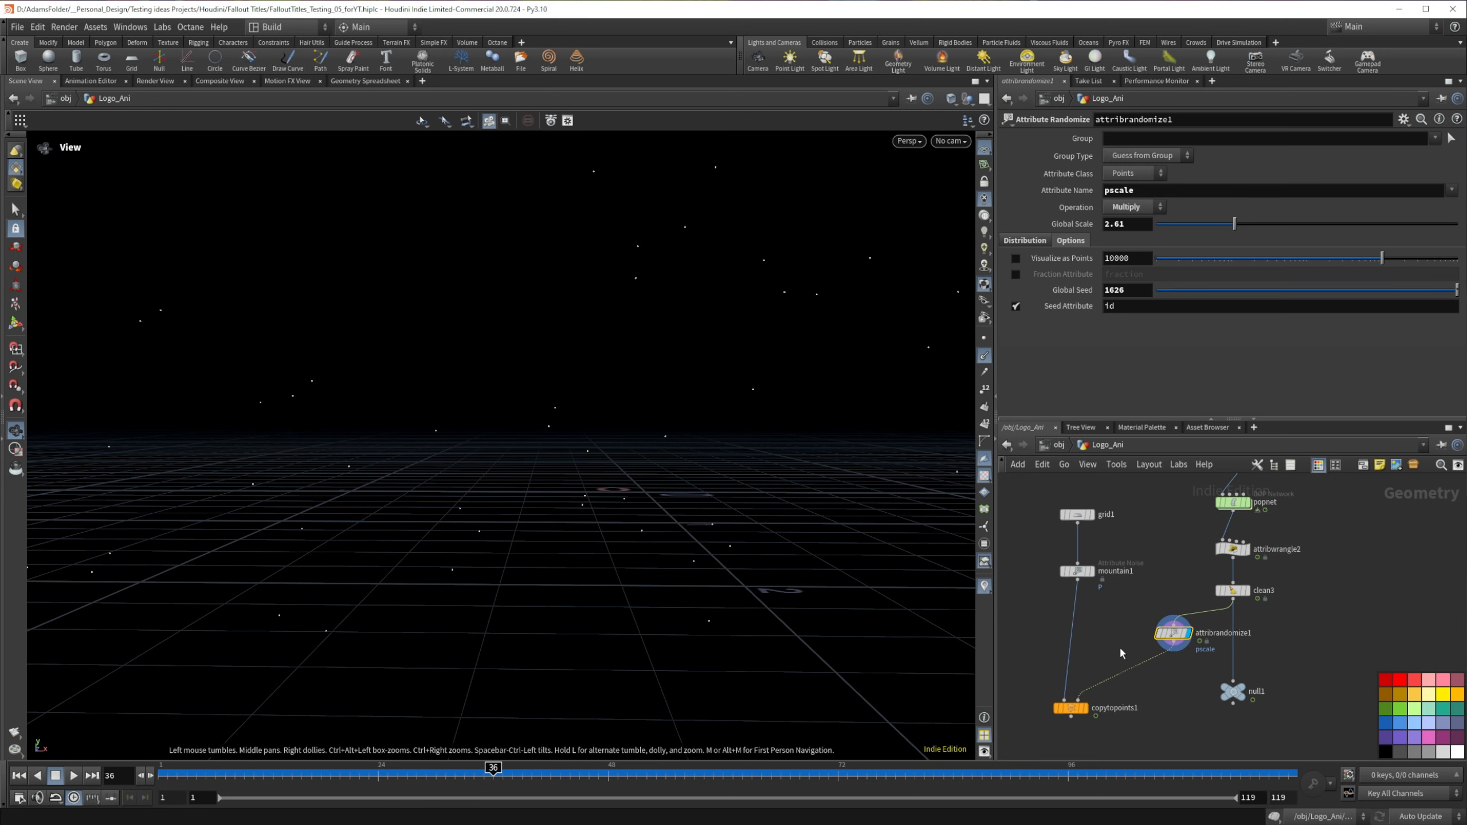
{"action": "left_click", "coordinate": [1085, 708]}
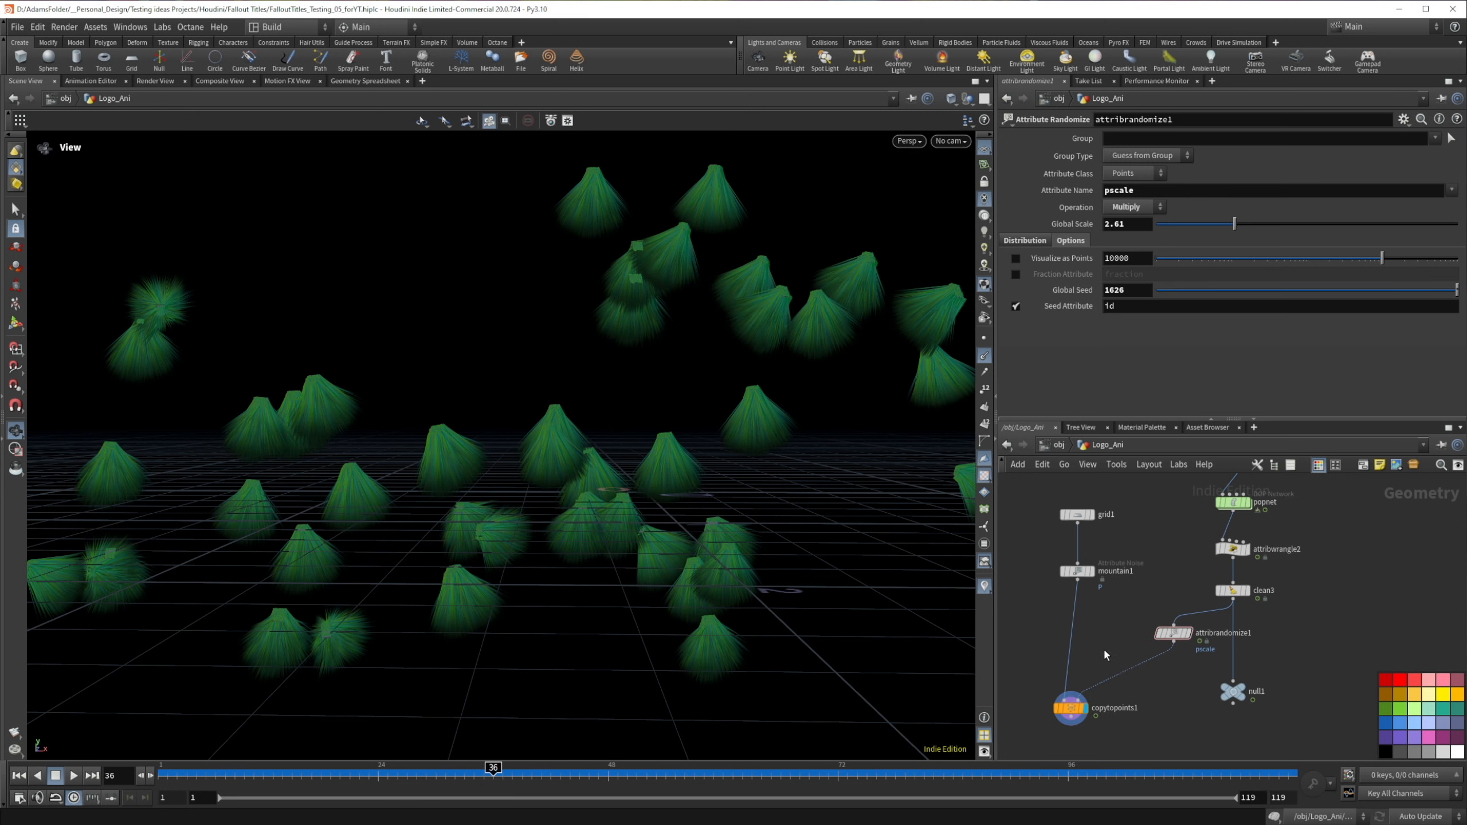
Step: Insert an Attribute Wrangle between attribrandomize1 and copytopoints1
{"action": "key", "text": "Tab"}
{"action": "type", "text": "wrang"}
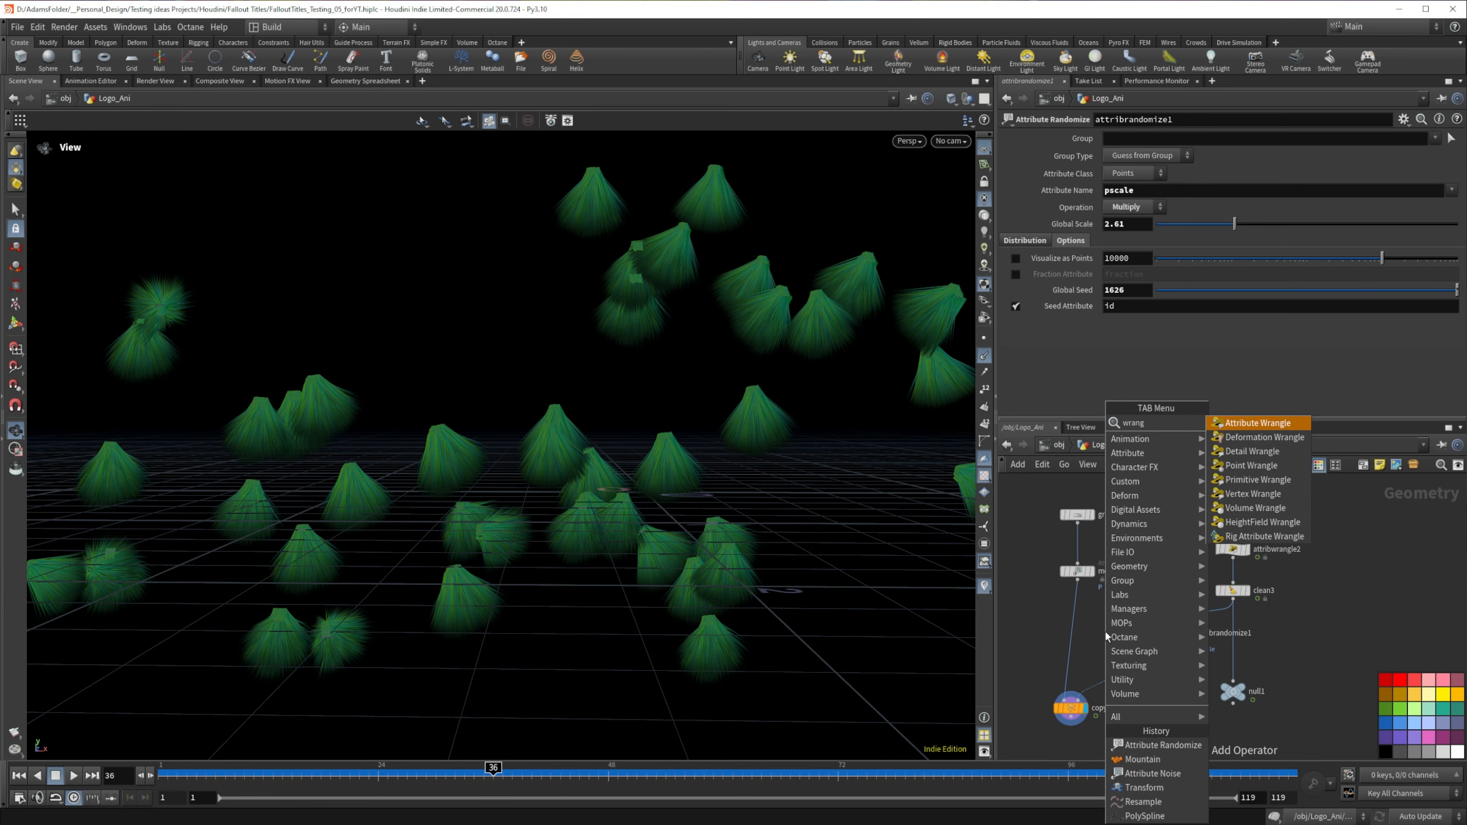
{"action": "key", "text": "Return"}
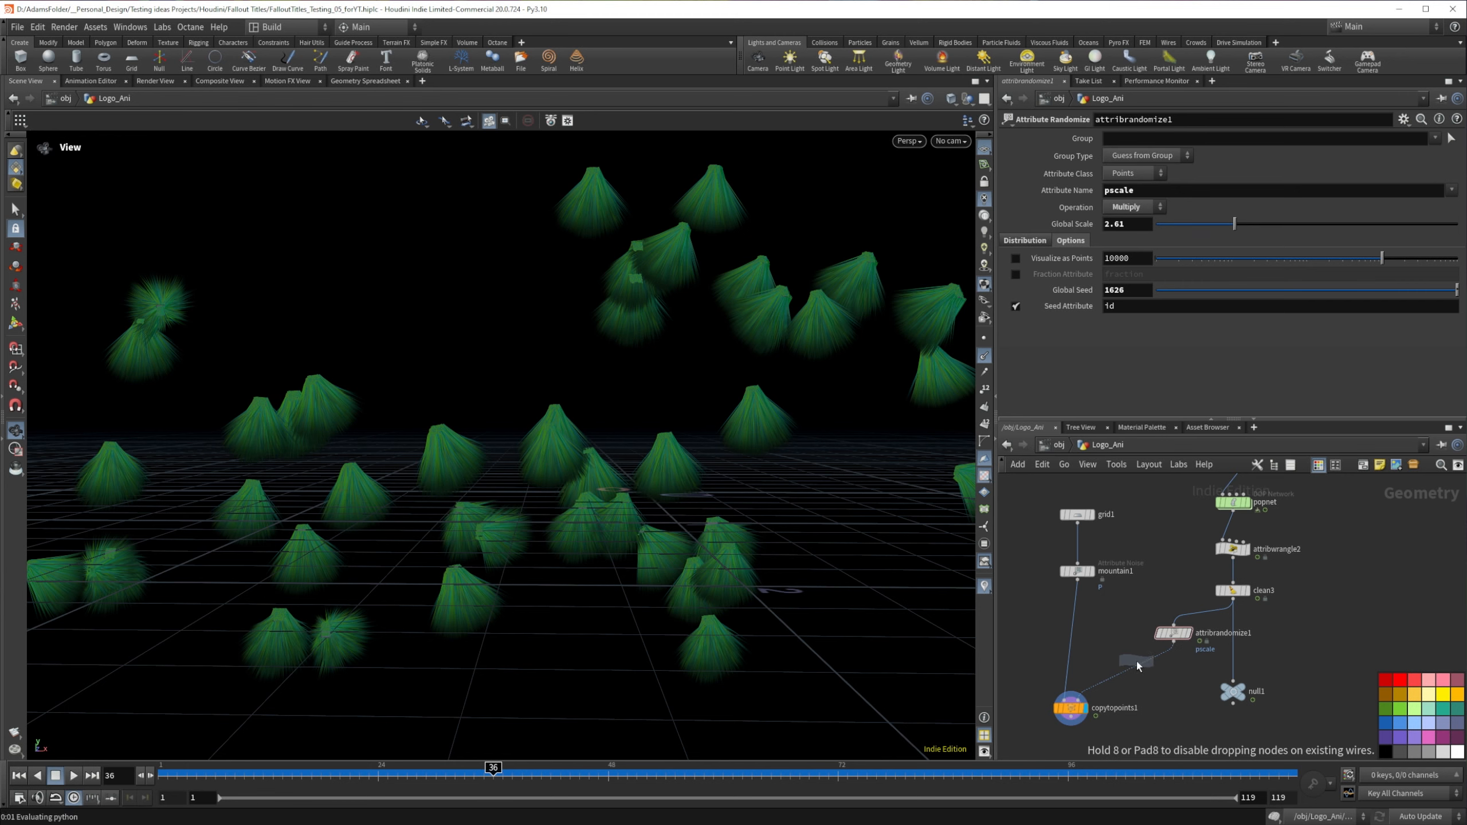
{"action": "left_click", "coordinate": [1141, 668]}
Step: Show point trails in the viewport at frame 26 and enter @N = @v; as attribwrangle3's VEX expression
{"action": "left_click", "coordinate": [1187, 634]}
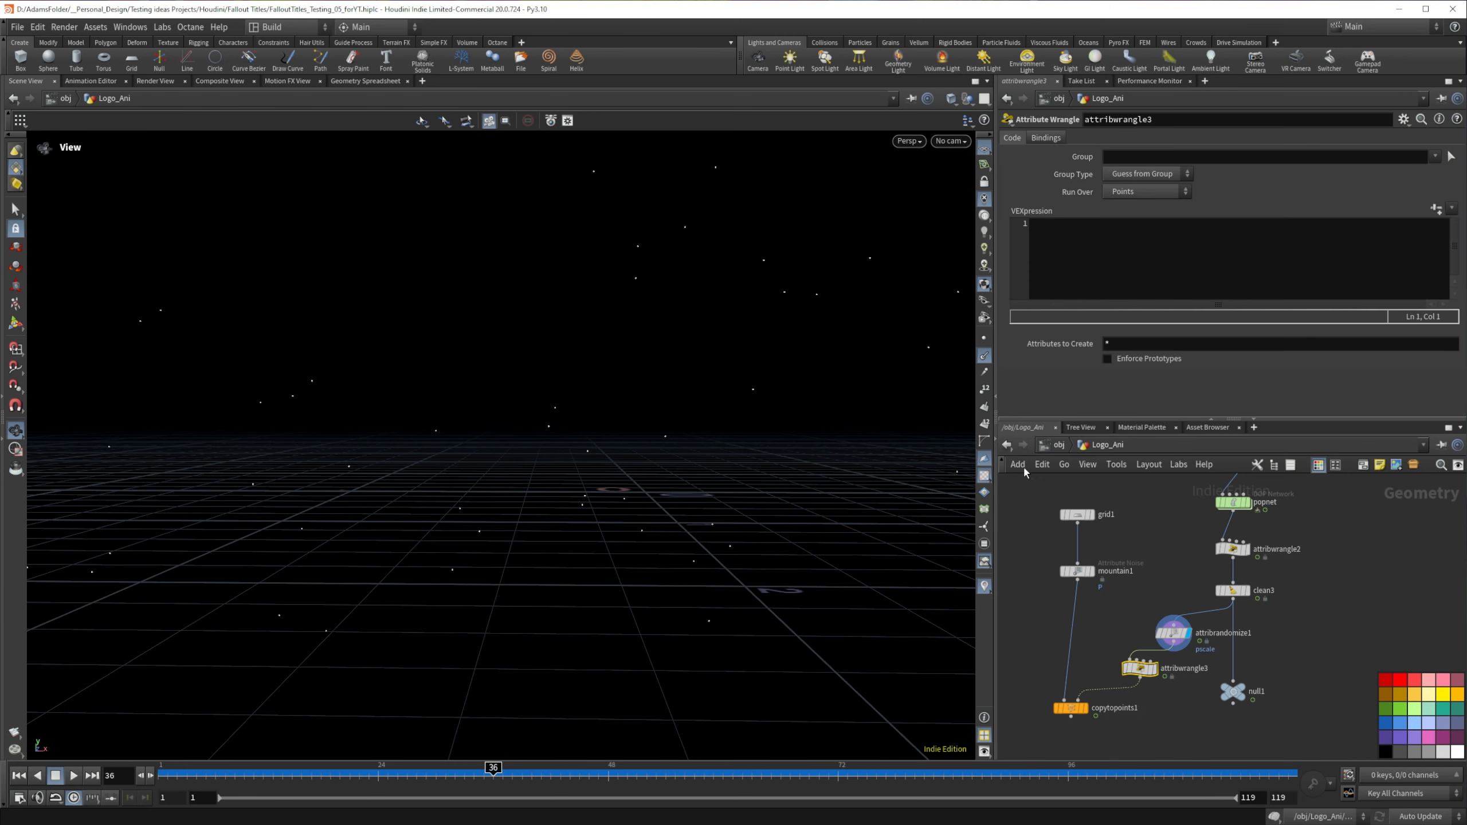
{"action": "left_click", "coordinate": [984, 371]}
{"action": "mouse_move", "coordinate": [509, 769]}
{"action": "left_mouse_down"}
{"action": "mouse_move", "coordinate": [615, 769]}
{"action": "mouse_move", "coordinate": [398, 768]}
{"action": "left_mouse_up"}
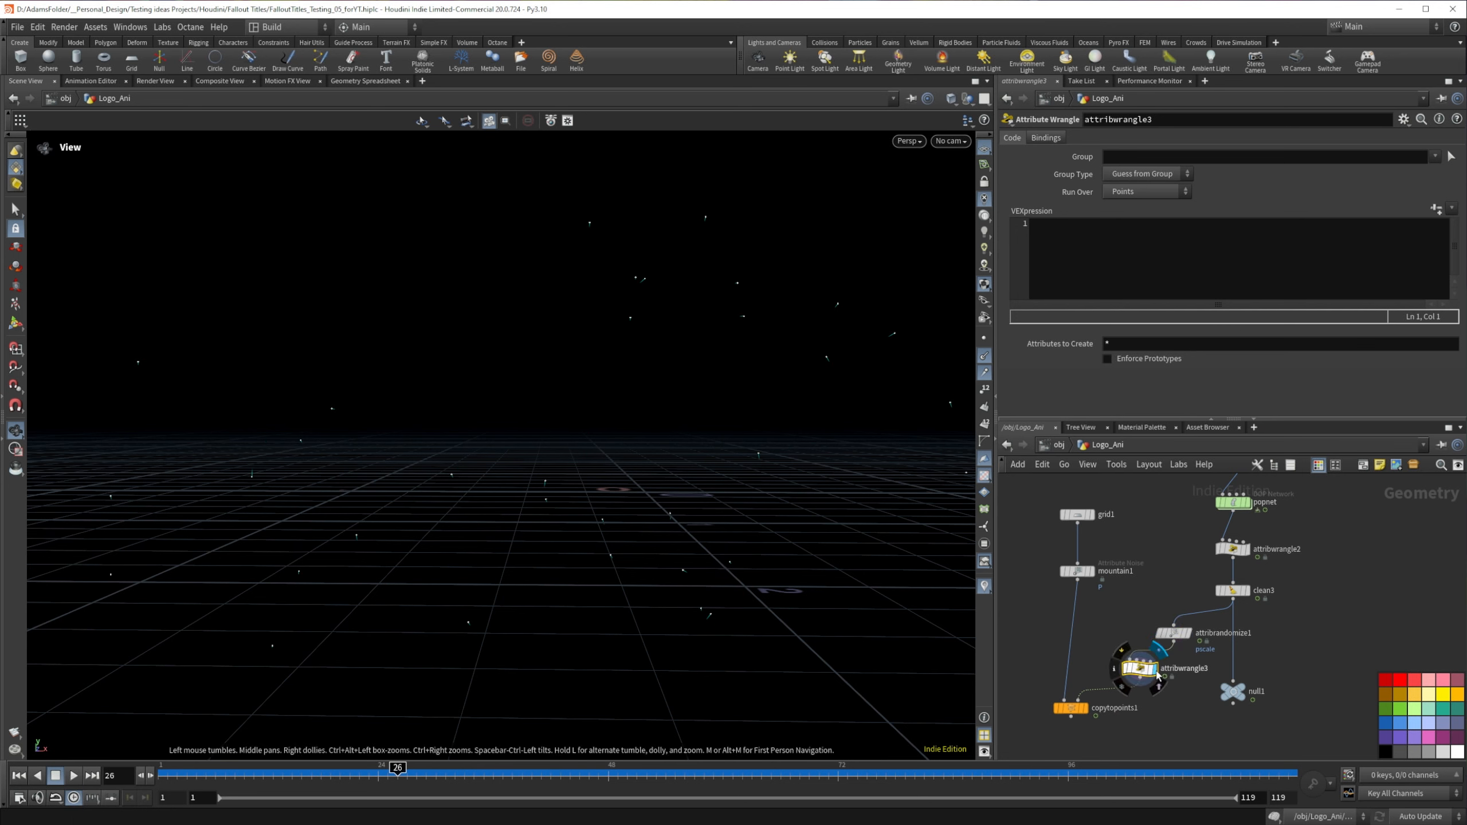
{"action": "left_click", "coordinate": [1072, 268]}
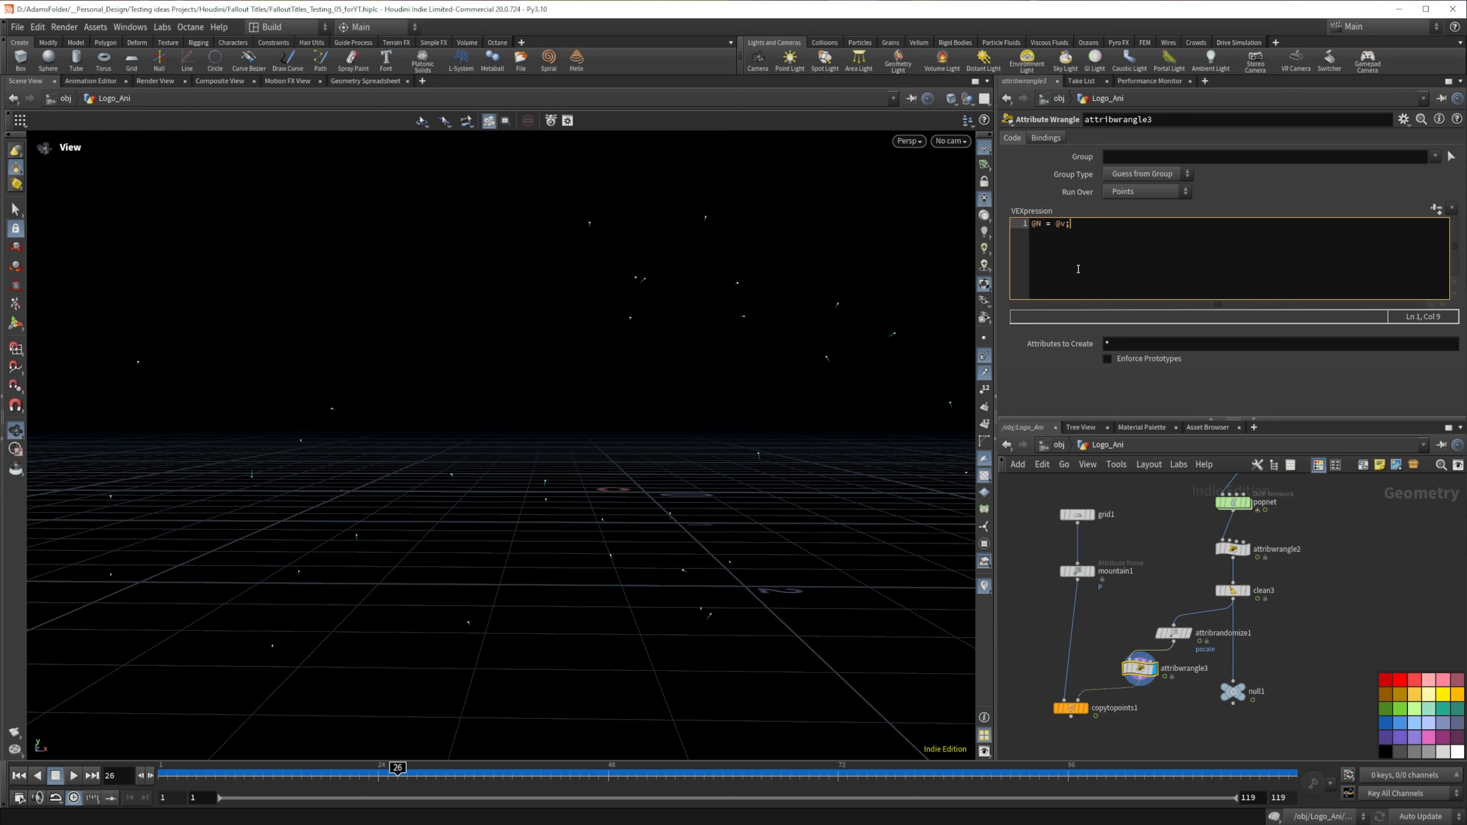
{"action": "left_click", "coordinate": [1103, 621]}
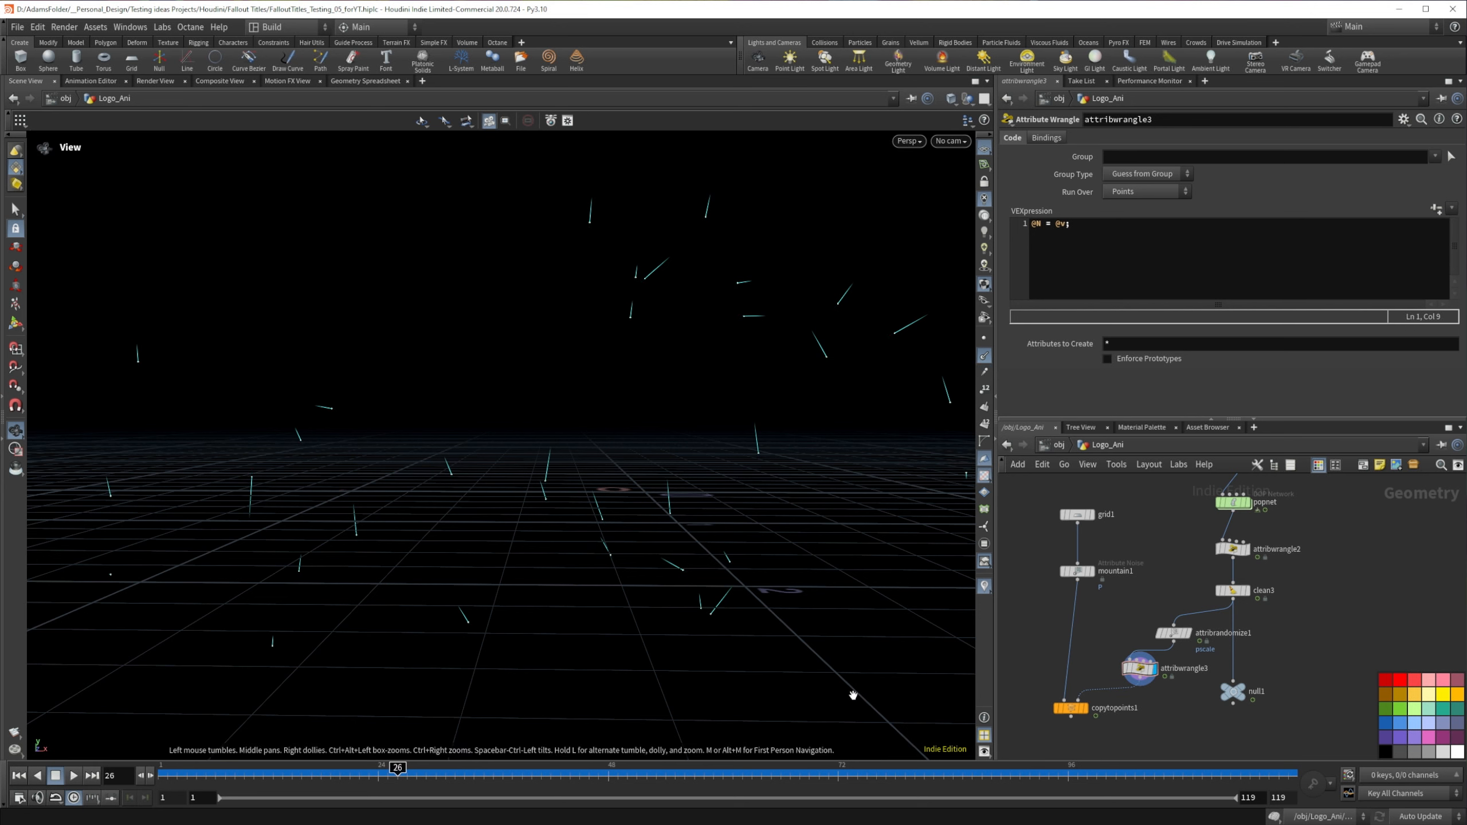
Step: Display copytopoints1 without point normals and compare the flakes with attribwrangle3 bypassed and active, through frame 57
{"action": "left_click", "coordinate": [1085, 708]}
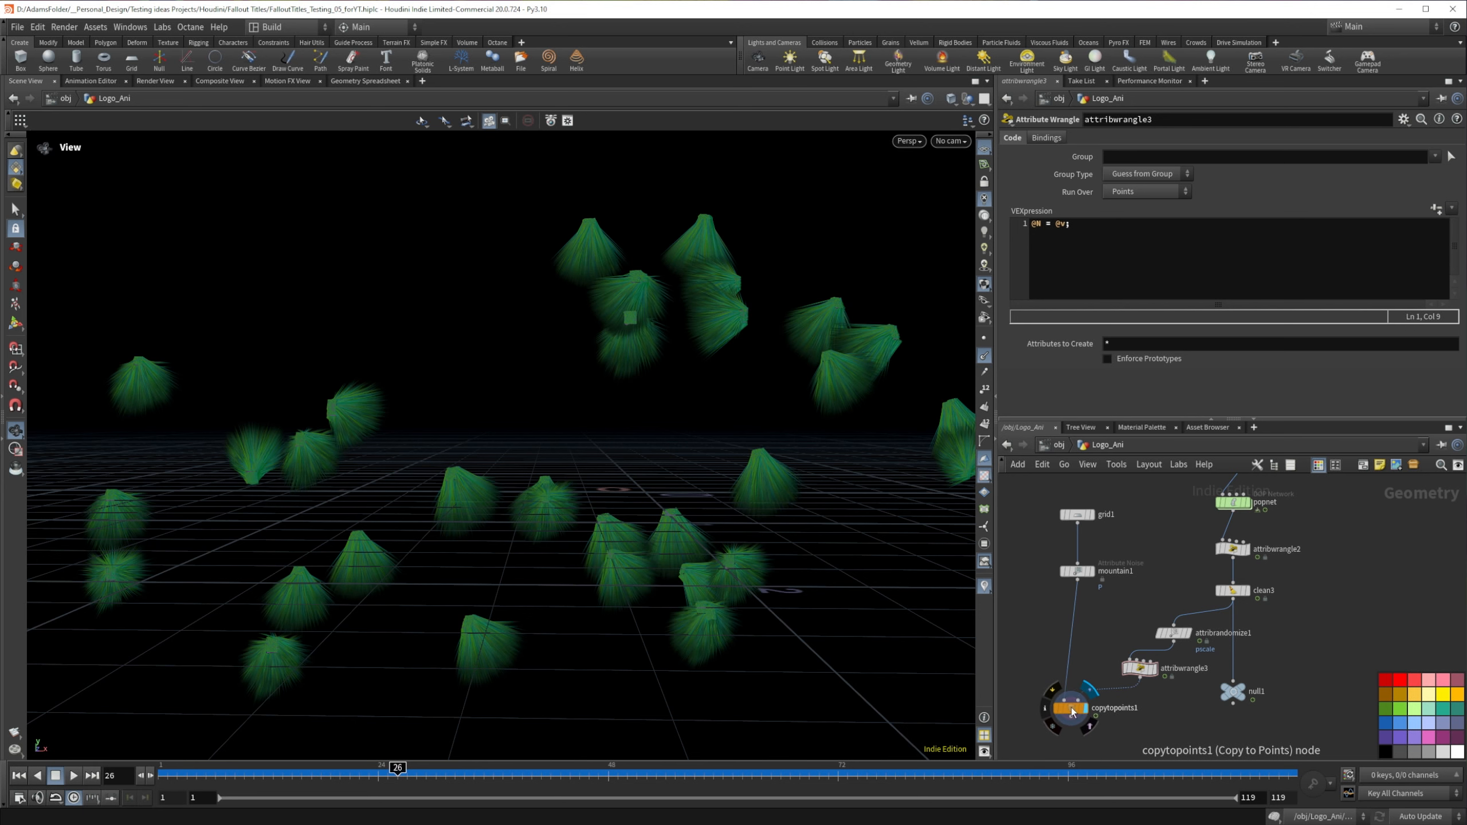
{"action": "left_click", "coordinate": [984, 355]}
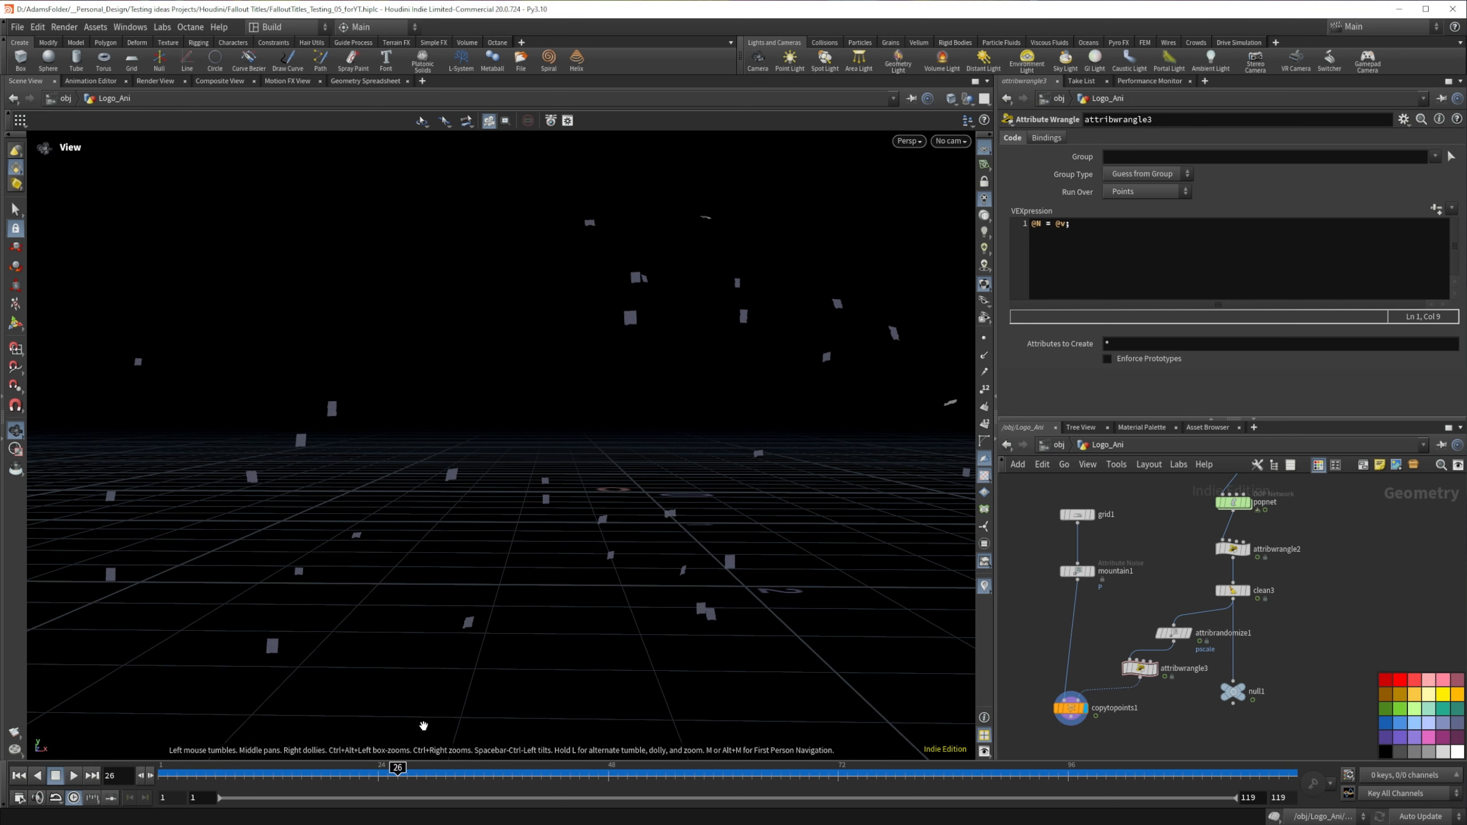
{"action": "left_click_drag", "start_coordinate": [1173, 683], "coordinate": [1121, 652]}
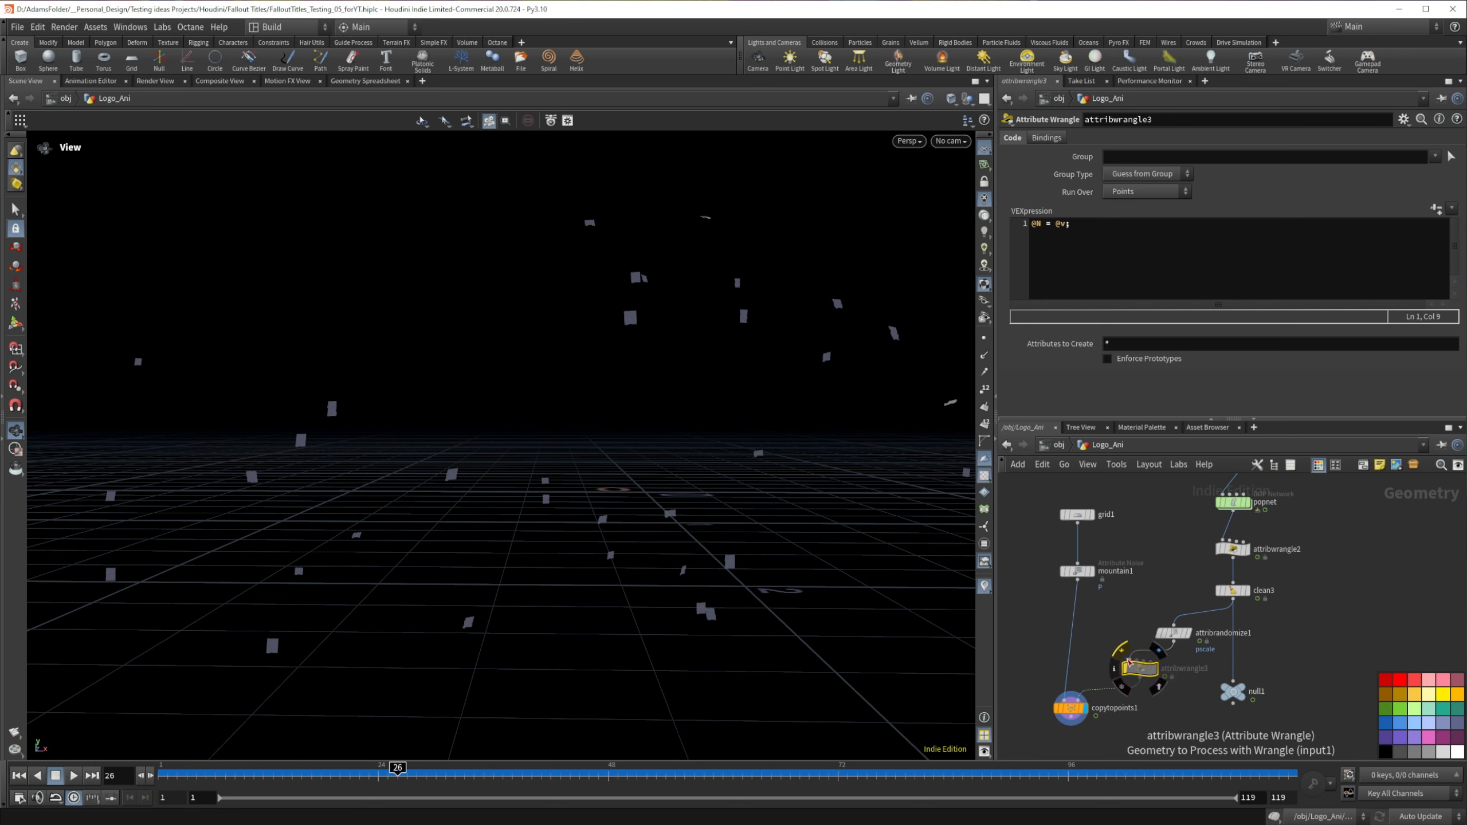
{"action": "mouse_move", "coordinate": [398, 770]}
{"action": "left_mouse_down"}
{"action": "mouse_move", "coordinate": [750, 763]}
{"action": "mouse_move", "coordinate": [541, 762]}
{"action": "mouse_move", "coordinate": [560, 745]}
{"action": "mouse_move", "coordinate": [694, 752]}
{"action": "left_mouse_up"}
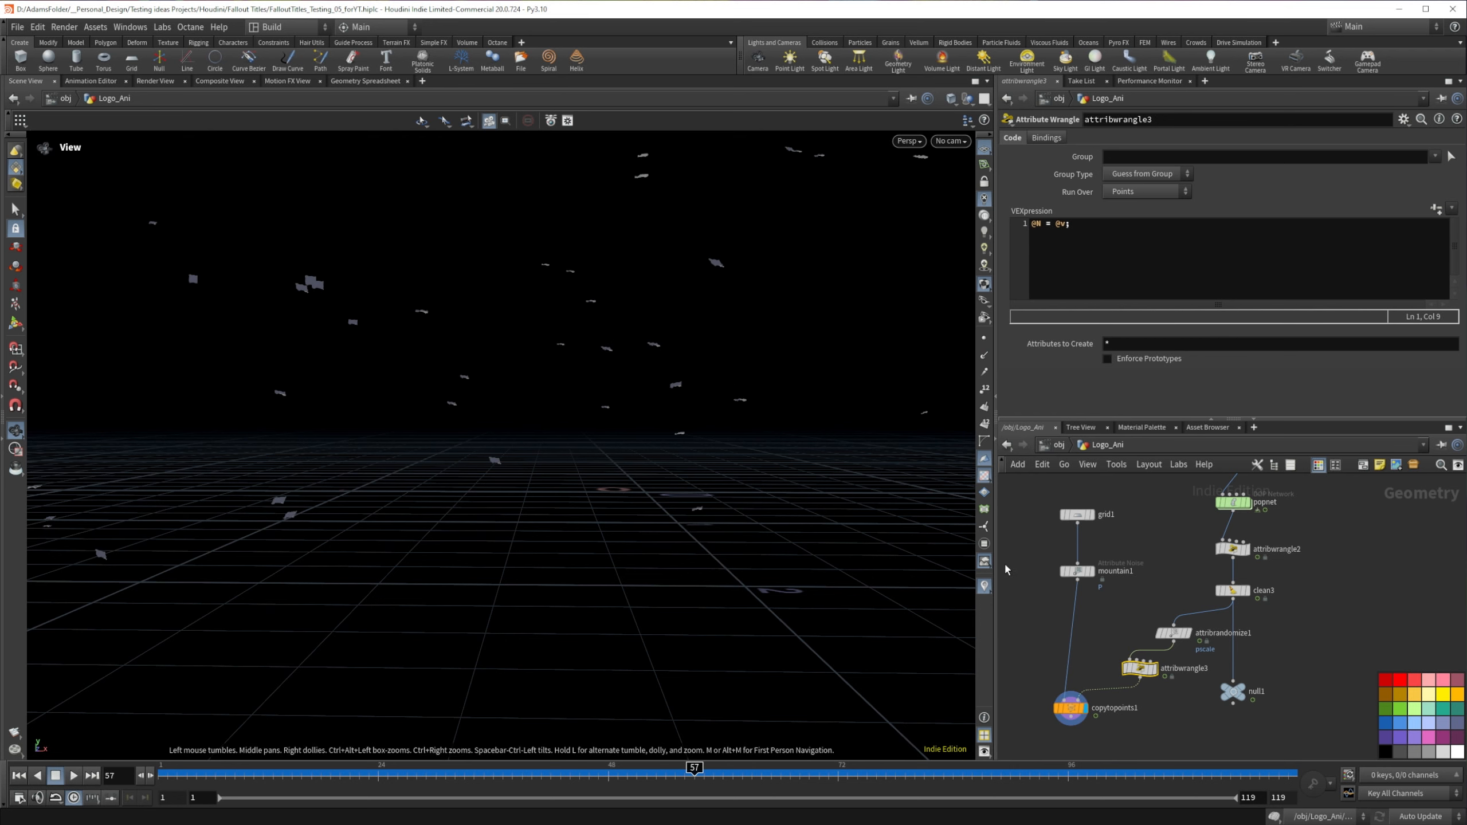
Step: Insert a Transform node between mountain1 and copytopoints1
{"action": "key", "text": "Tab"}
{"action": "type", "text": "tran"}
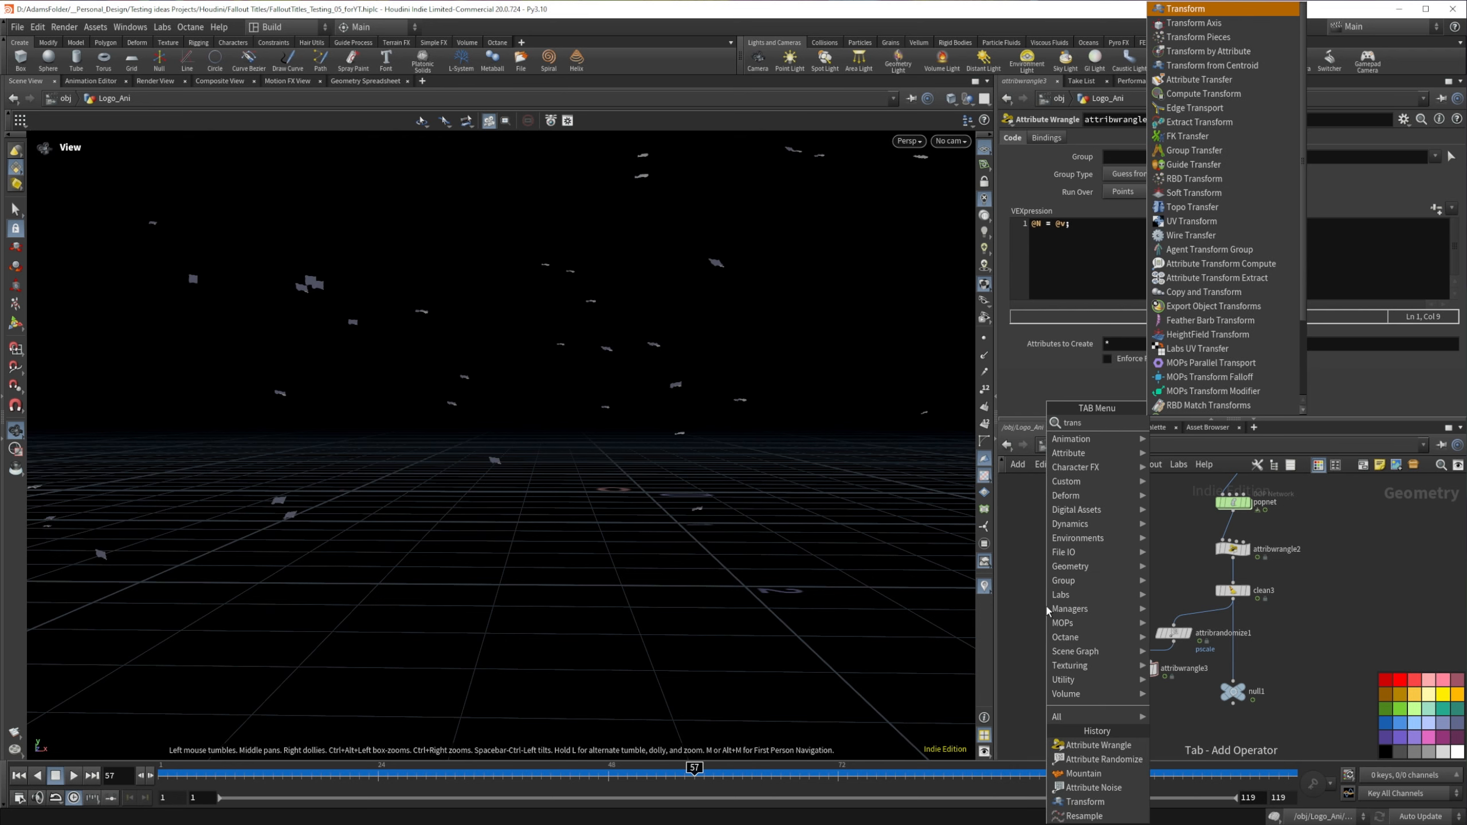
{"action": "key", "text": "Return"}
{"action": "left_click", "coordinate": [1079, 607]}
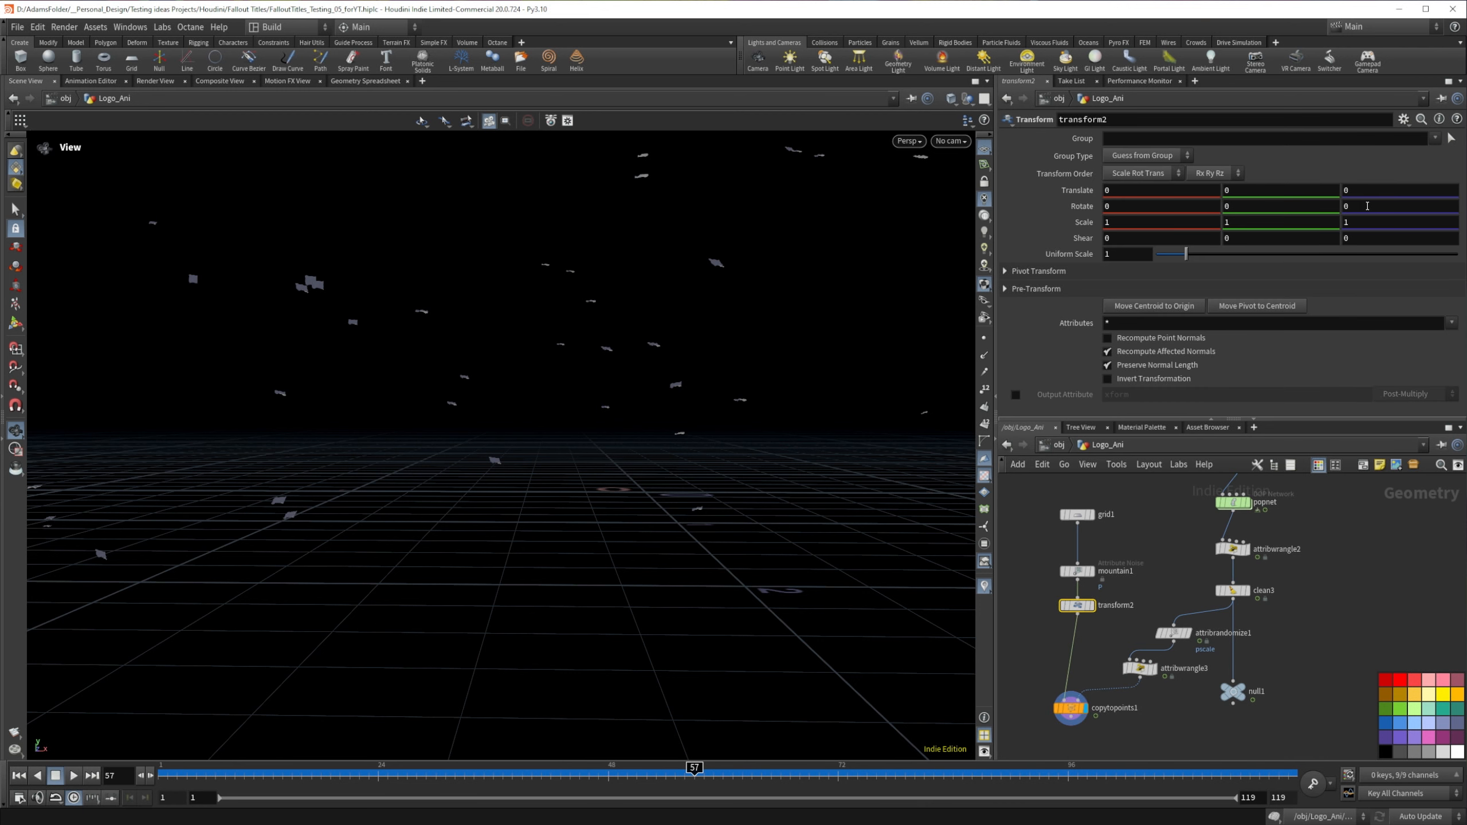
Step: Try rotating transform2 about the Z and Y axes, undoing each change
{"action": "middle_click_drag", "start_coordinate": [1367, 206], "coordinate": [1344, 210]}
{"action": "middle_click_drag", "start_coordinate": [794, 220], "coordinate": [1462, 180]}
{"action": "key", "text": "ctrl+z"}
{"action": "middle_click_drag", "start_coordinate": [1292, 209], "coordinate": [1208, 204]}
{"action": "middle_click_drag", "start_coordinate": [837, 210], "coordinate": [1367, 196]}
{"action": "key", "text": "ctrl+z"}
Step: Set transform2's rotation to -110.1 in X and -4 in Y, checking the flakes at frame 43
{"action": "middle_click_drag", "start_coordinate": [1192, 205], "coordinate": [1002, 216]}
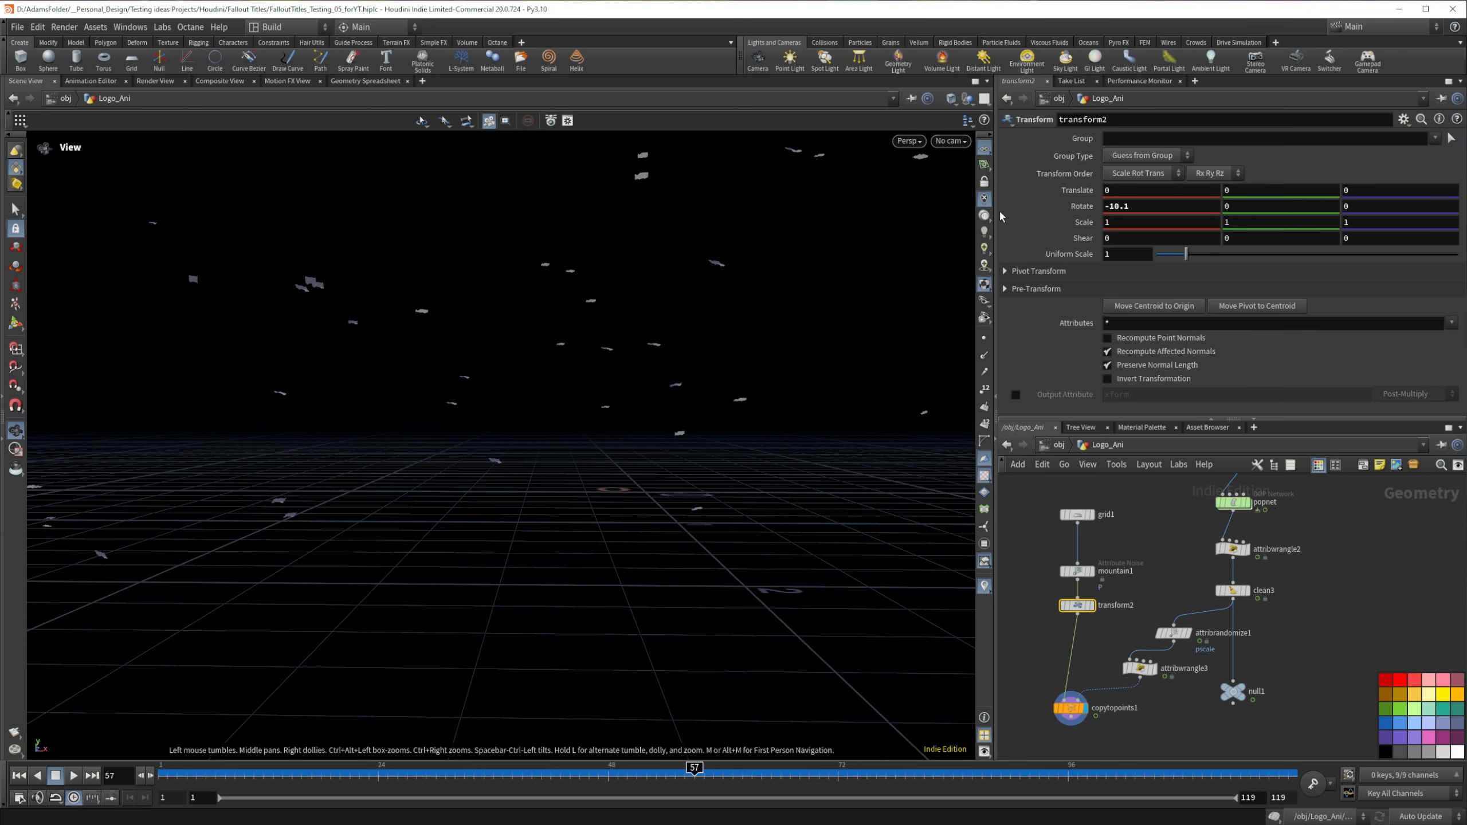
{"action": "middle_click_drag", "start_coordinate": [1146, 206], "coordinate": [1070, 158]}
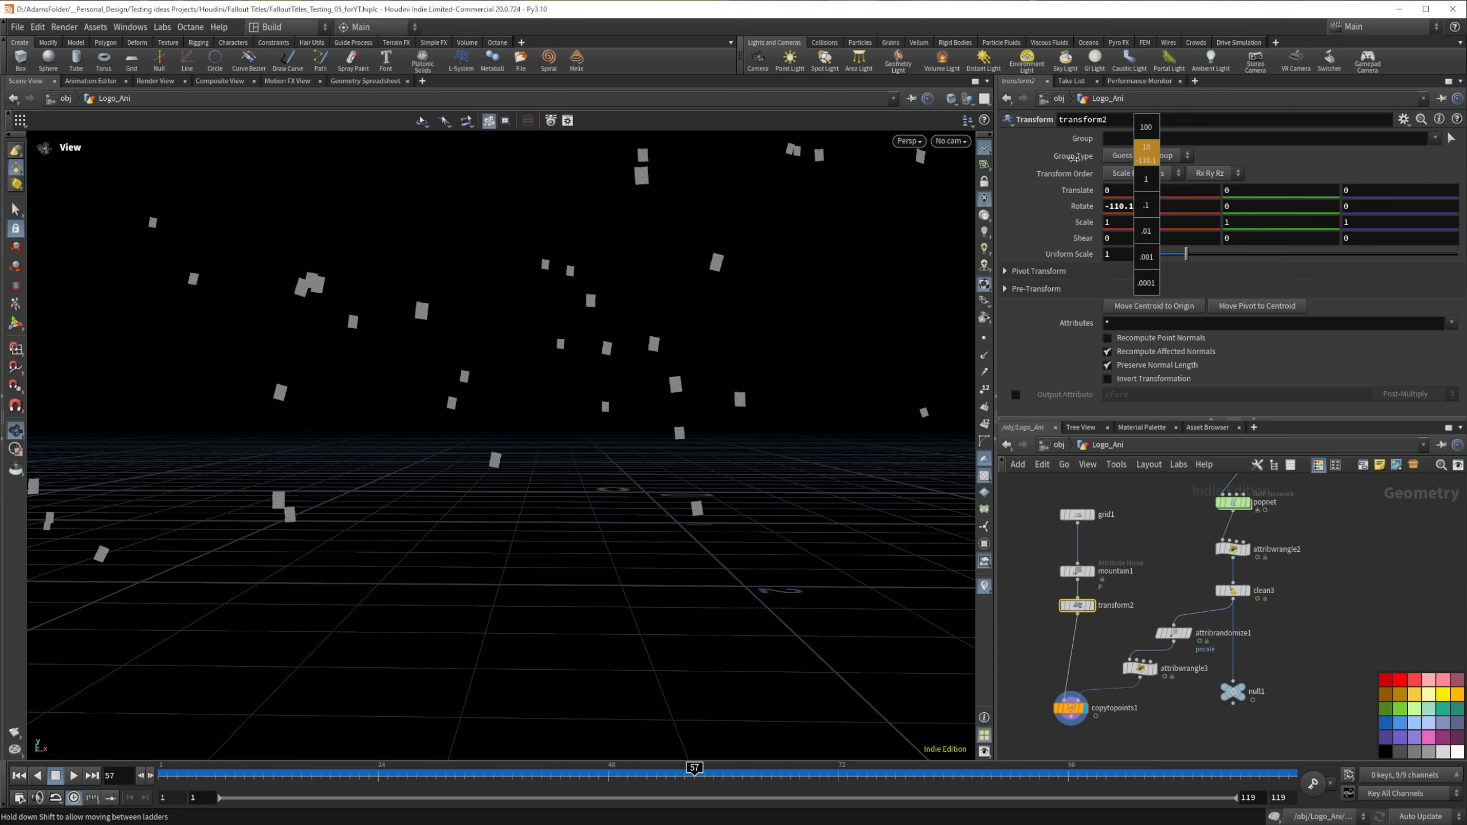
{"action": "middle_click_drag", "start_coordinate": [1148, 208], "coordinate": [1150, 208]}
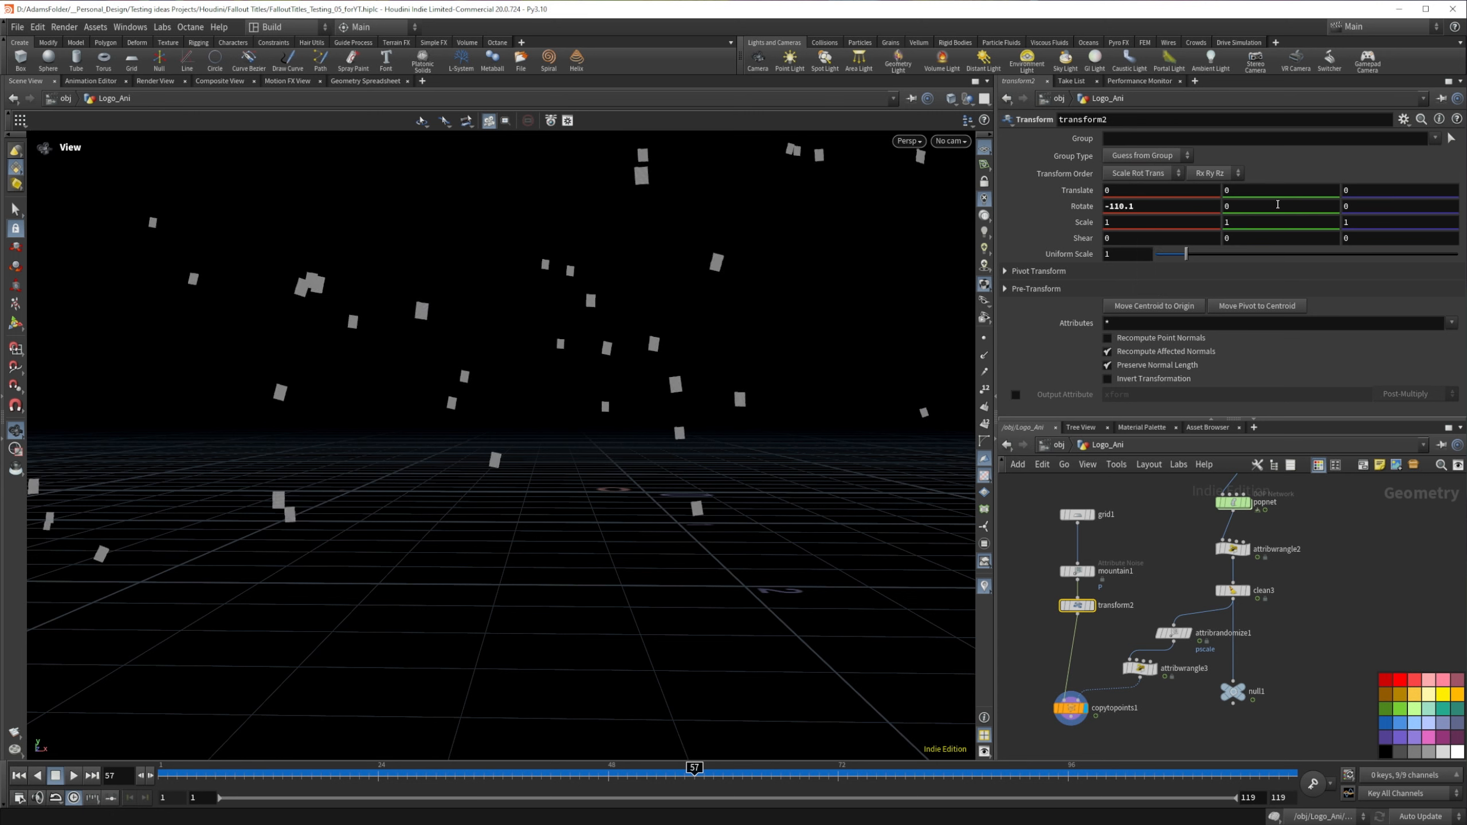
{"action": "middle_click_drag", "start_coordinate": [1278, 204], "coordinate": [1247, 140]}
{"action": "left_click_drag", "start_coordinate": [595, 773], "coordinate": [561, 729]}
{"action": "scroll", "coordinate": [454, 385], "scroll_direction": "down", "scroll_amount": 5}
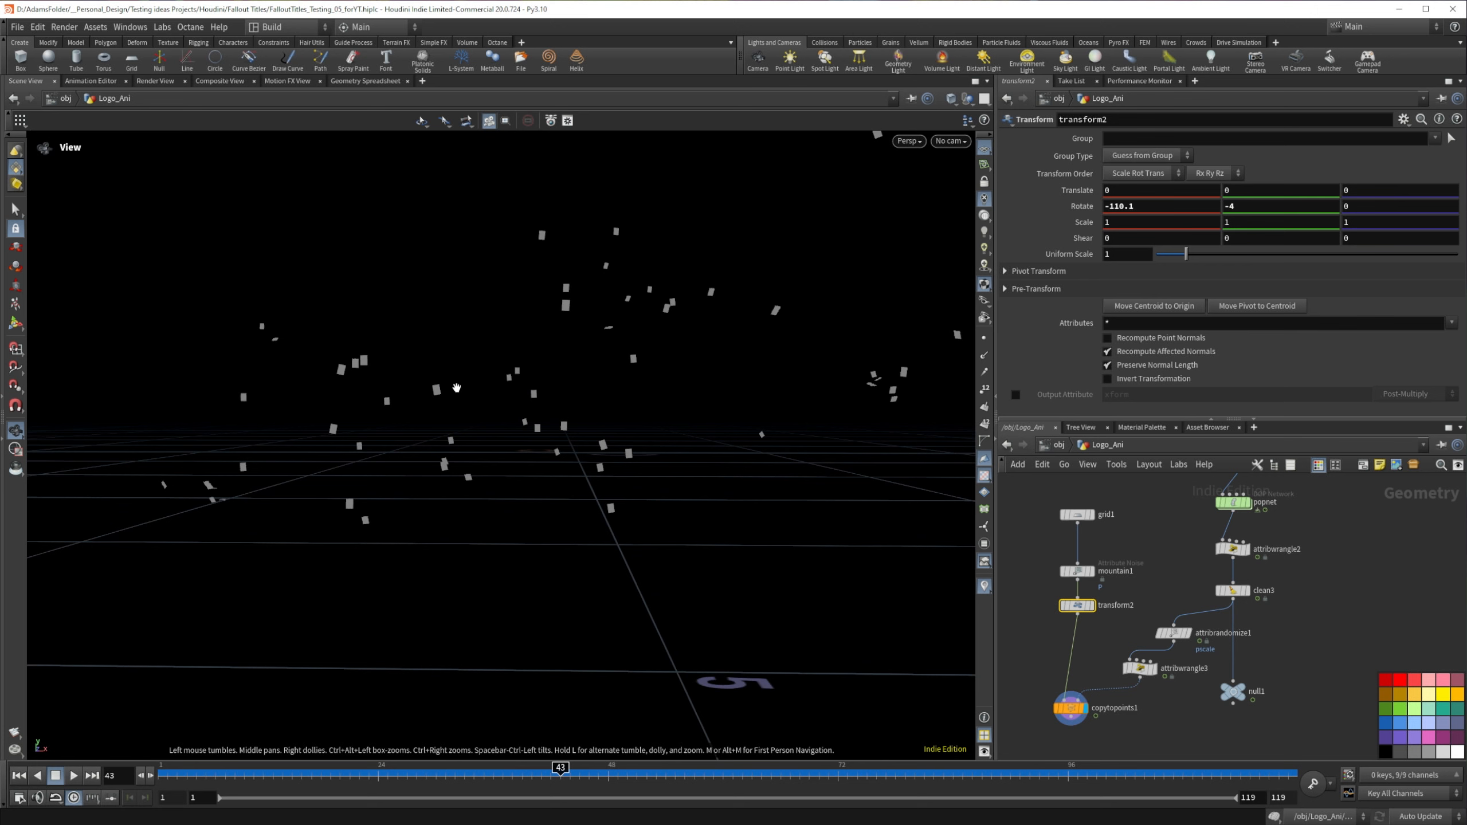
Step: Set attribrandomize1's global scale to 1 and examine the flakes' size
{"action": "left_click", "coordinate": [1172, 634]}
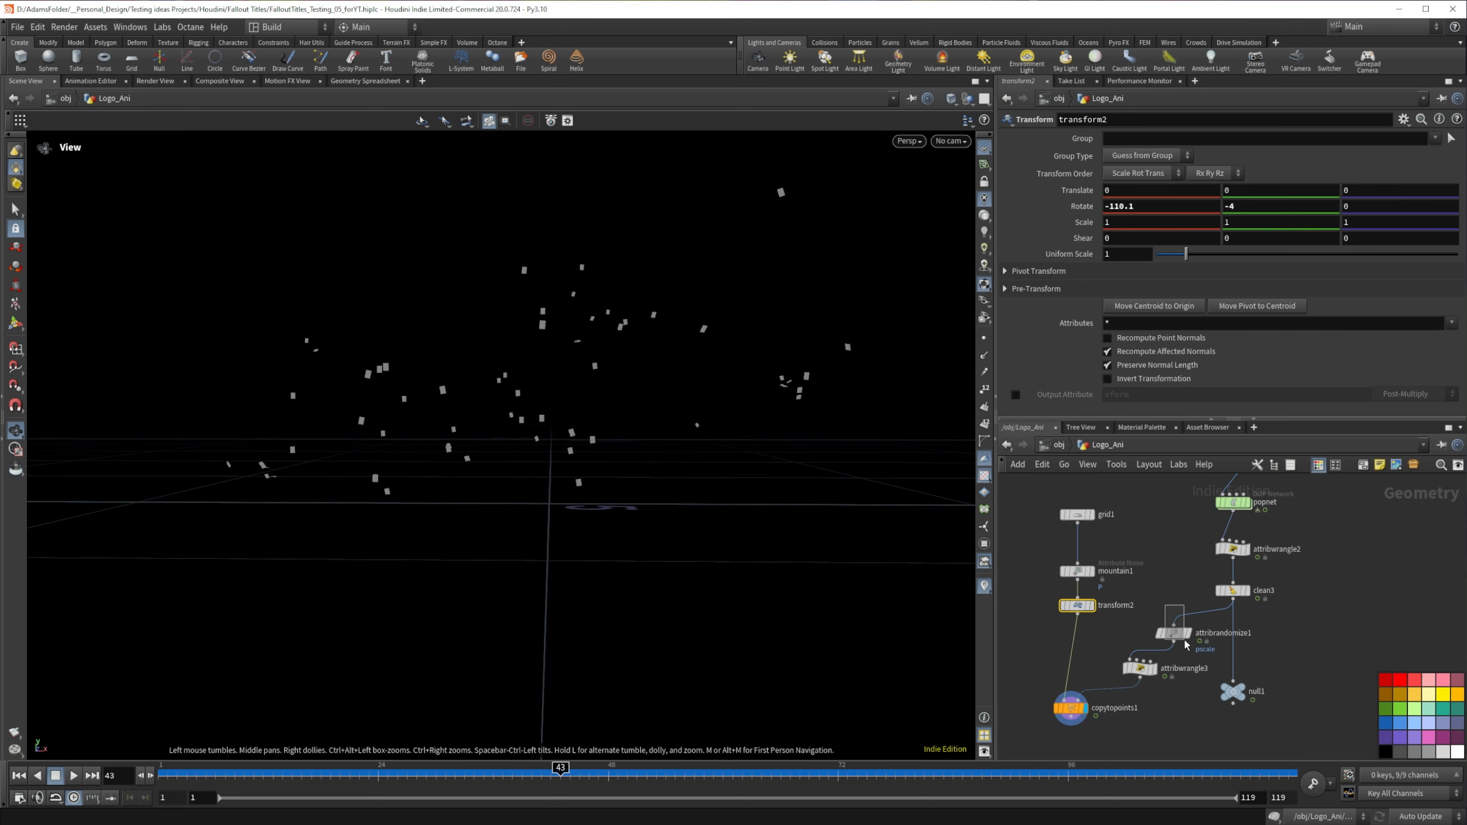
{"action": "left_click_drag", "start_coordinate": [1126, 223], "coordinate": [988, 209]}
{"action": "type", "text": "1"}
{"action": "key", "text": "Return"}
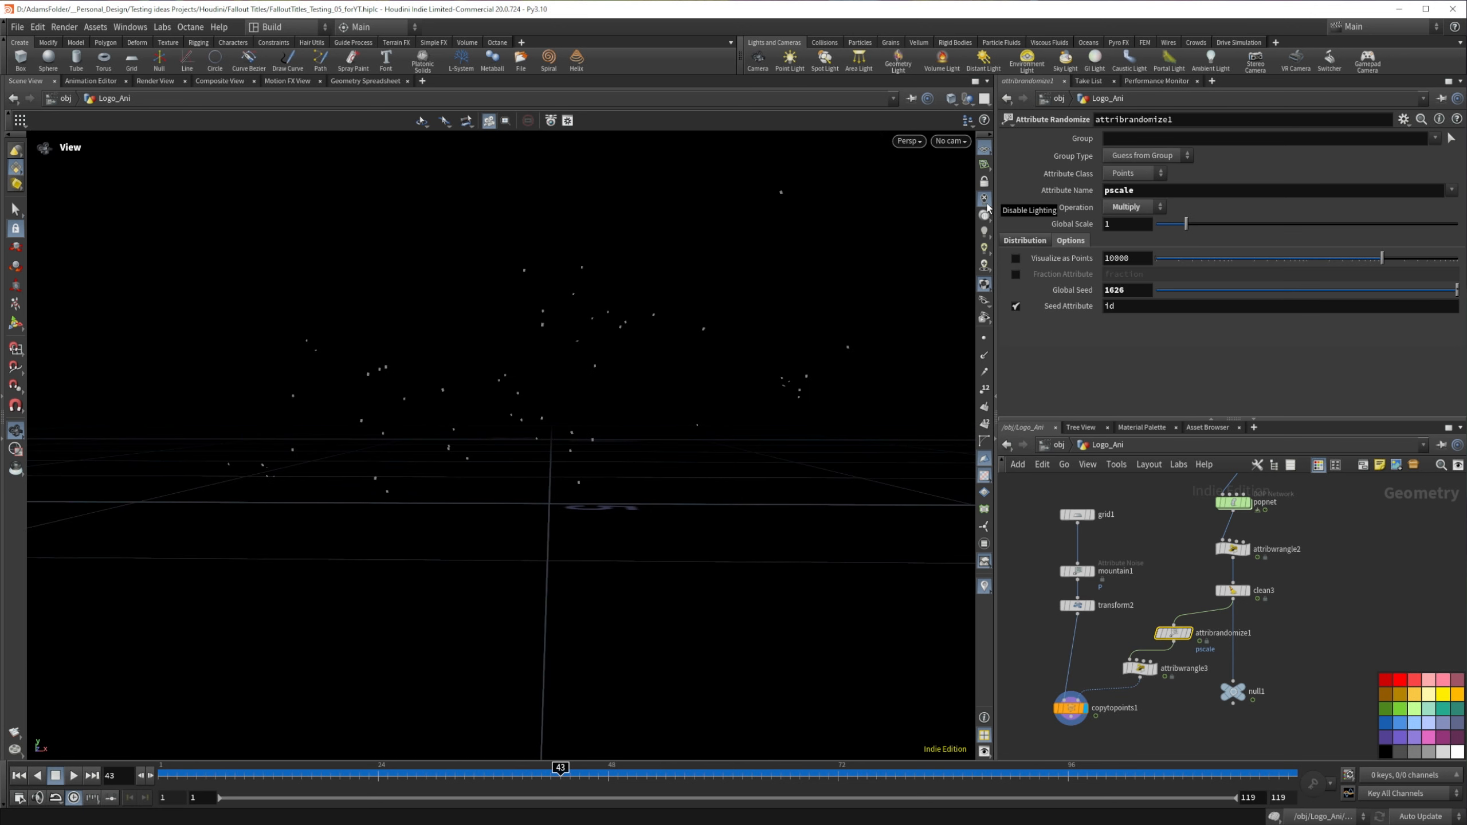
{"action": "scroll", "coordinate": [494, 436], "scroll_direction": "up", "scroll_amount": 2}
{"action": "scroll", "coordinate": [494, 436], "scroll_direction": "up", "scroll_amount": 3}
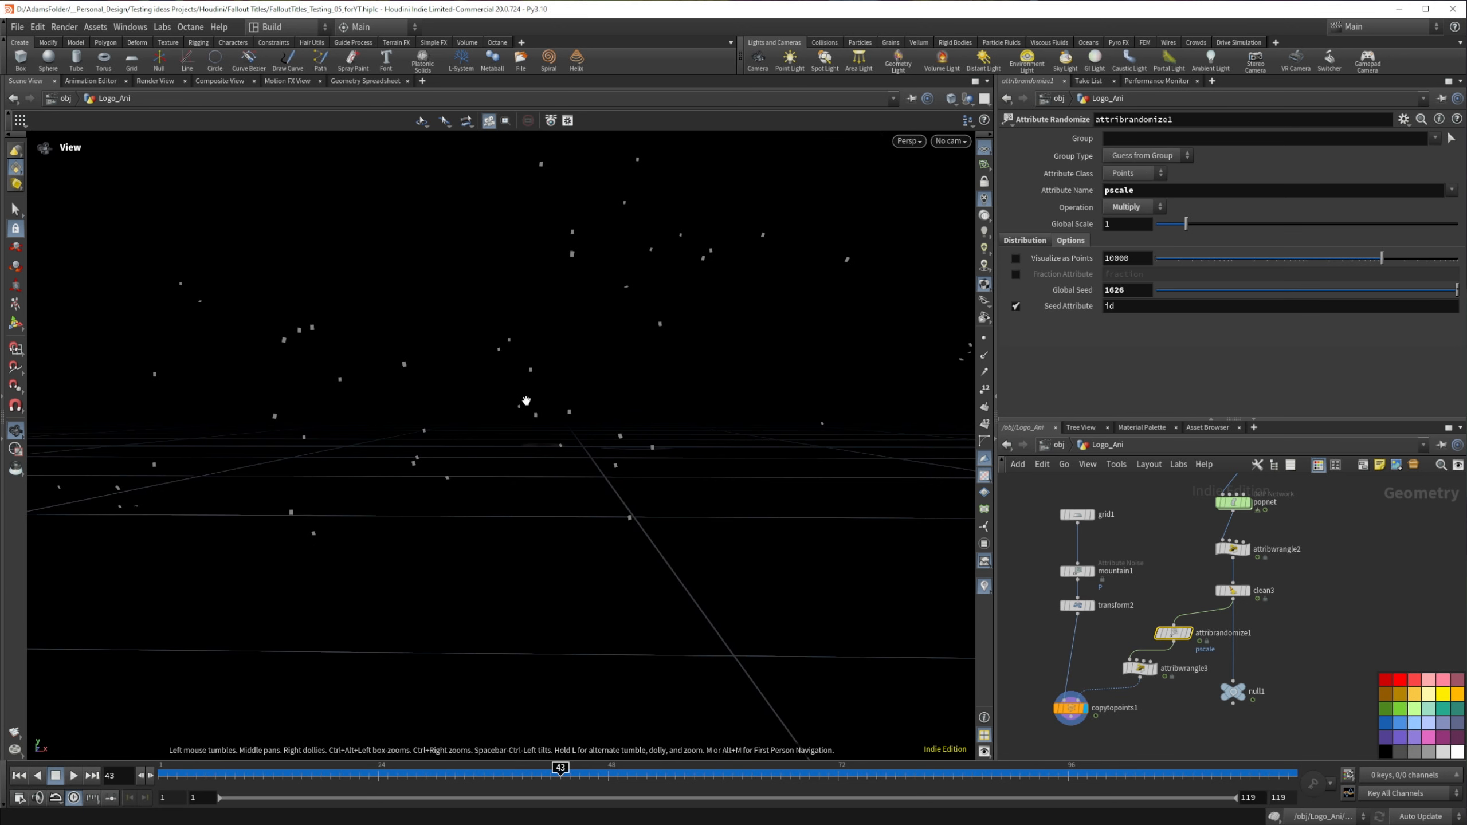
Step: Set mountain1's noise amplitude to .05
{"action": "left_click", "coordinate": [1081, 572]}
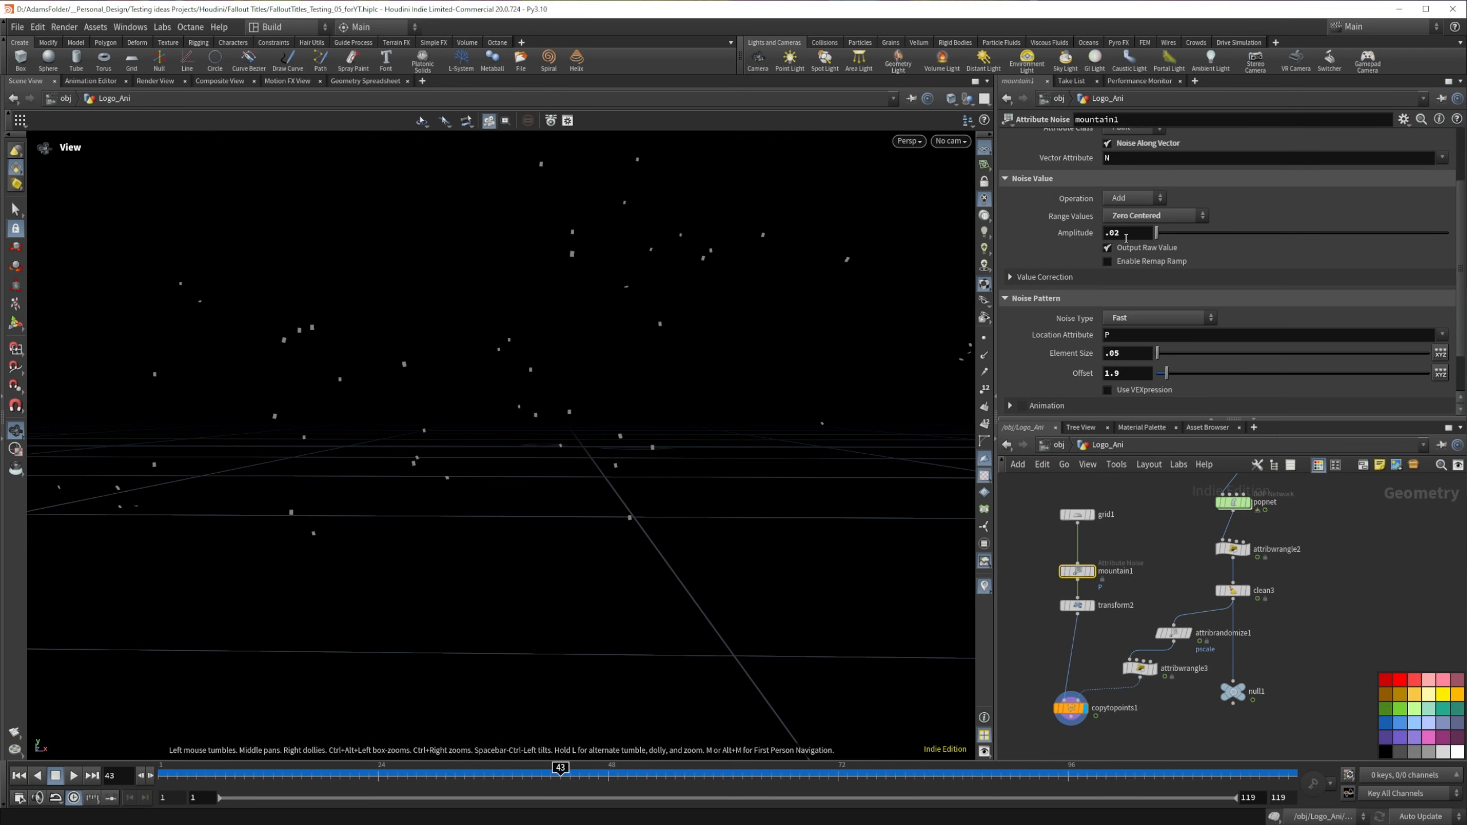
{"action": "left_click", "coordinate": [1121, 233]}
{"action": "key", "text": "BackSpace"}
{"action": "type", "text": "5"}
{"action": "key", "text": "Return"}
Step: Try Multiply as mountain1's noise operation and undo the change
{"action": "scroll", "coordinate": [1224, 213], "scroll_direction": "up", "scroll_amount": 2}
{"action": "left_click", "coordinate": [1159, 232]}
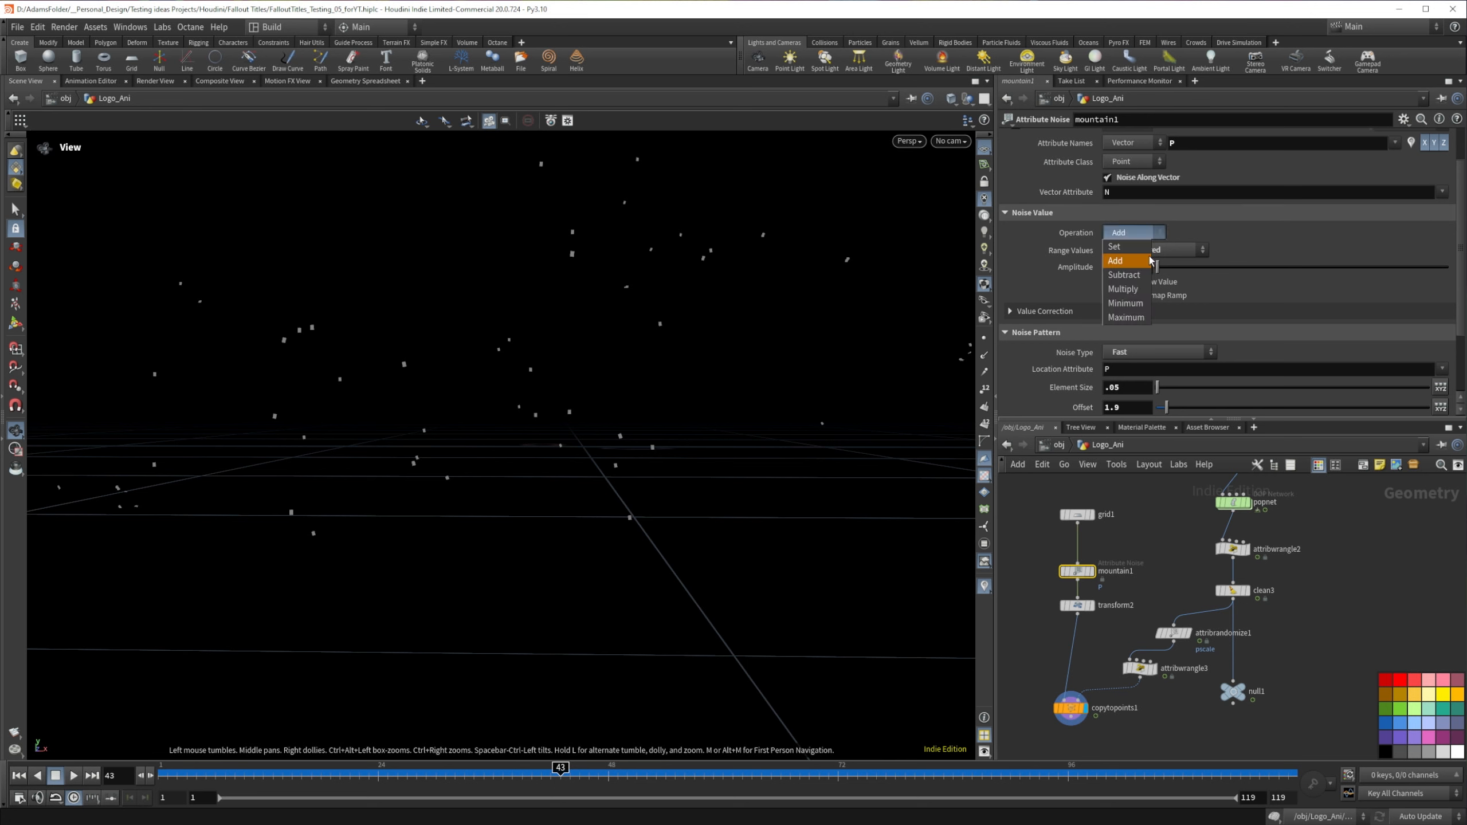
{"action": "left_click", "coordinate": [1136, 290]}
{"action": "key", "text": "ctrl+z"}
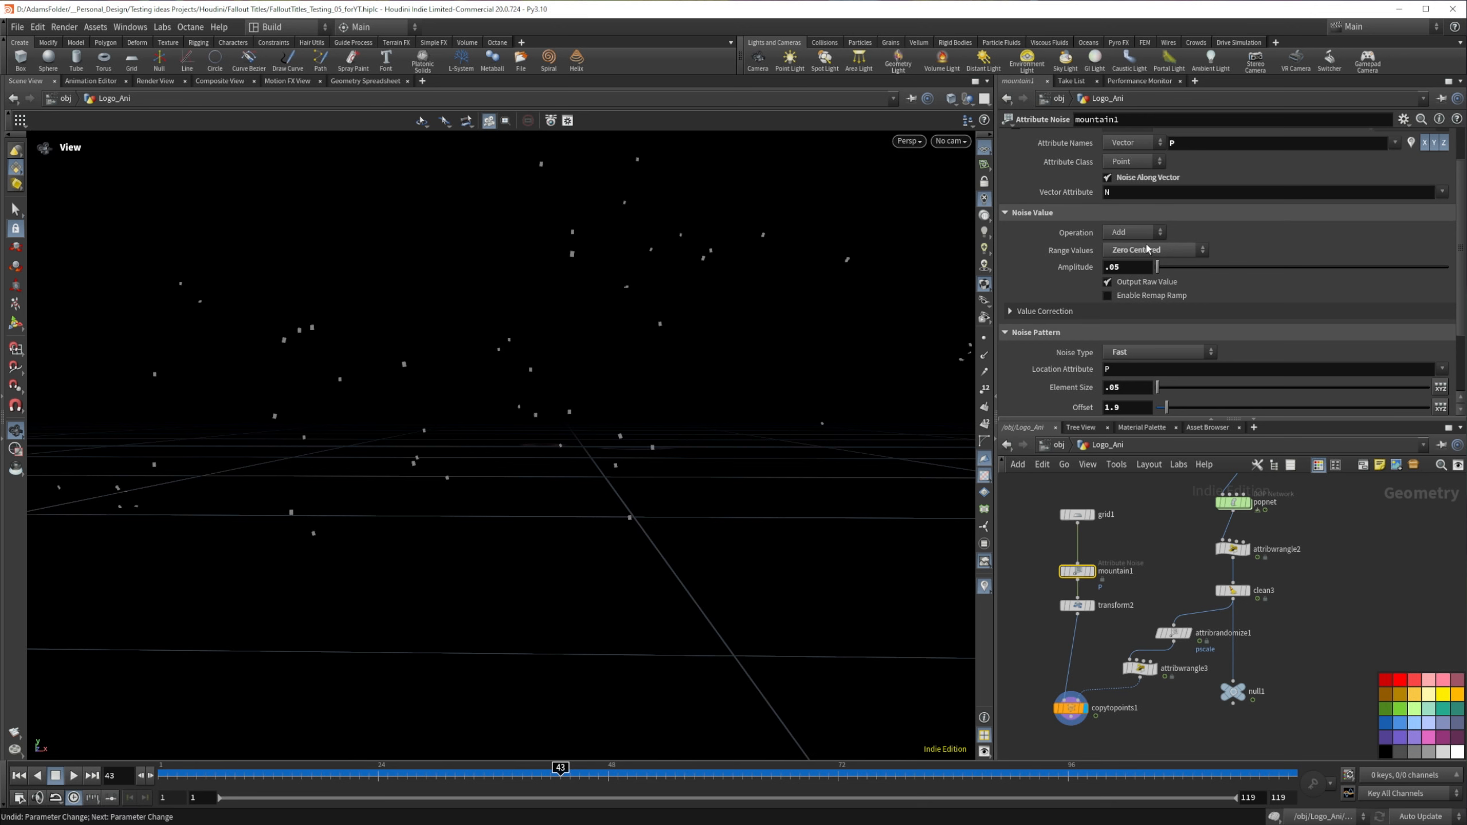
Step: Try removing attribwrangle3, check the flakes around frame 39, and undo the removal
{"action": "left_click", "coordinate": [1145, 672]}
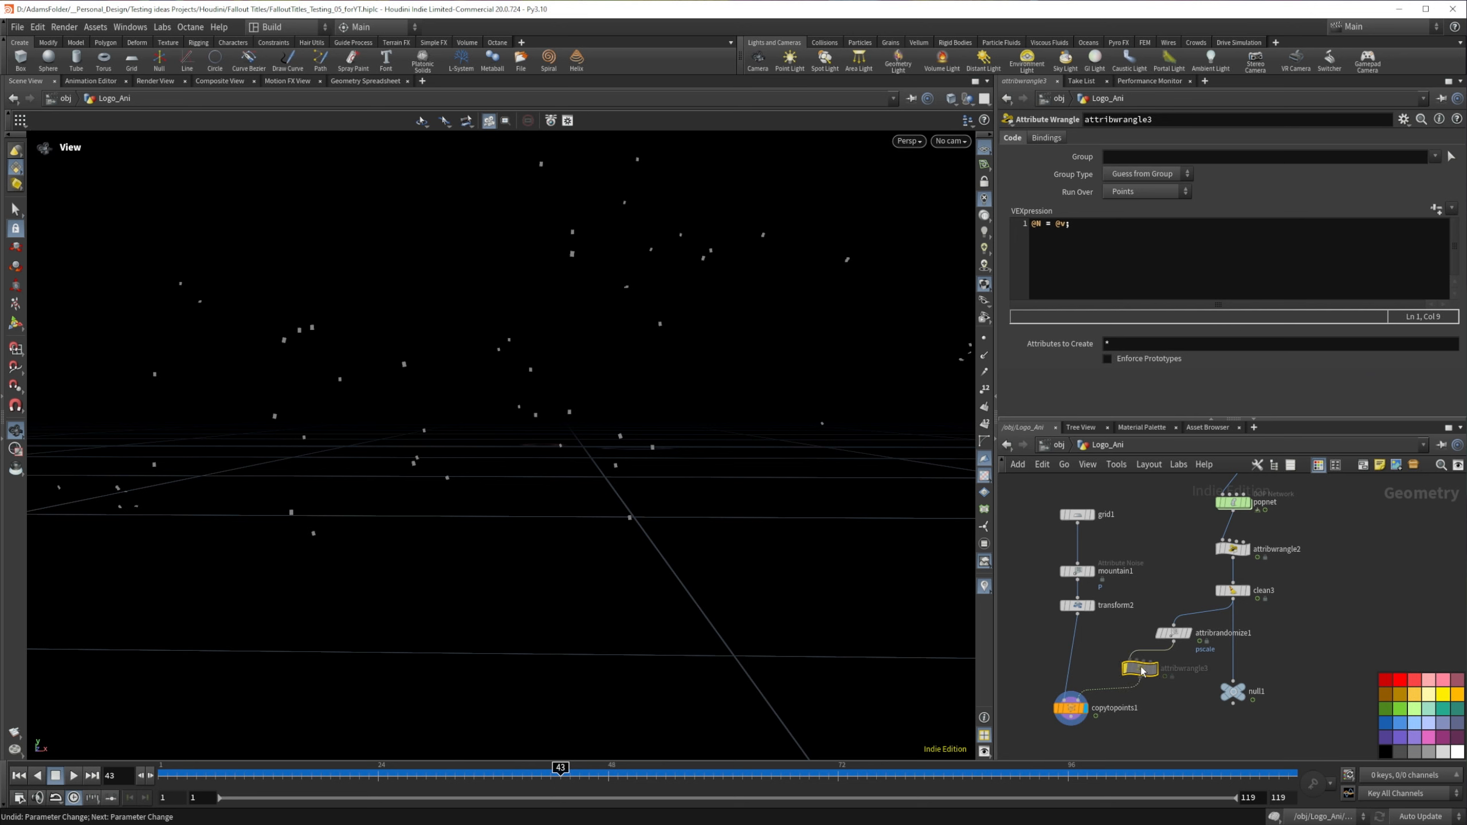
{"action": "key", "text": "Delete"}
{"action": "left_click_drag", "start_coordinate": [396, 780], "coordinate": [411, 749]}
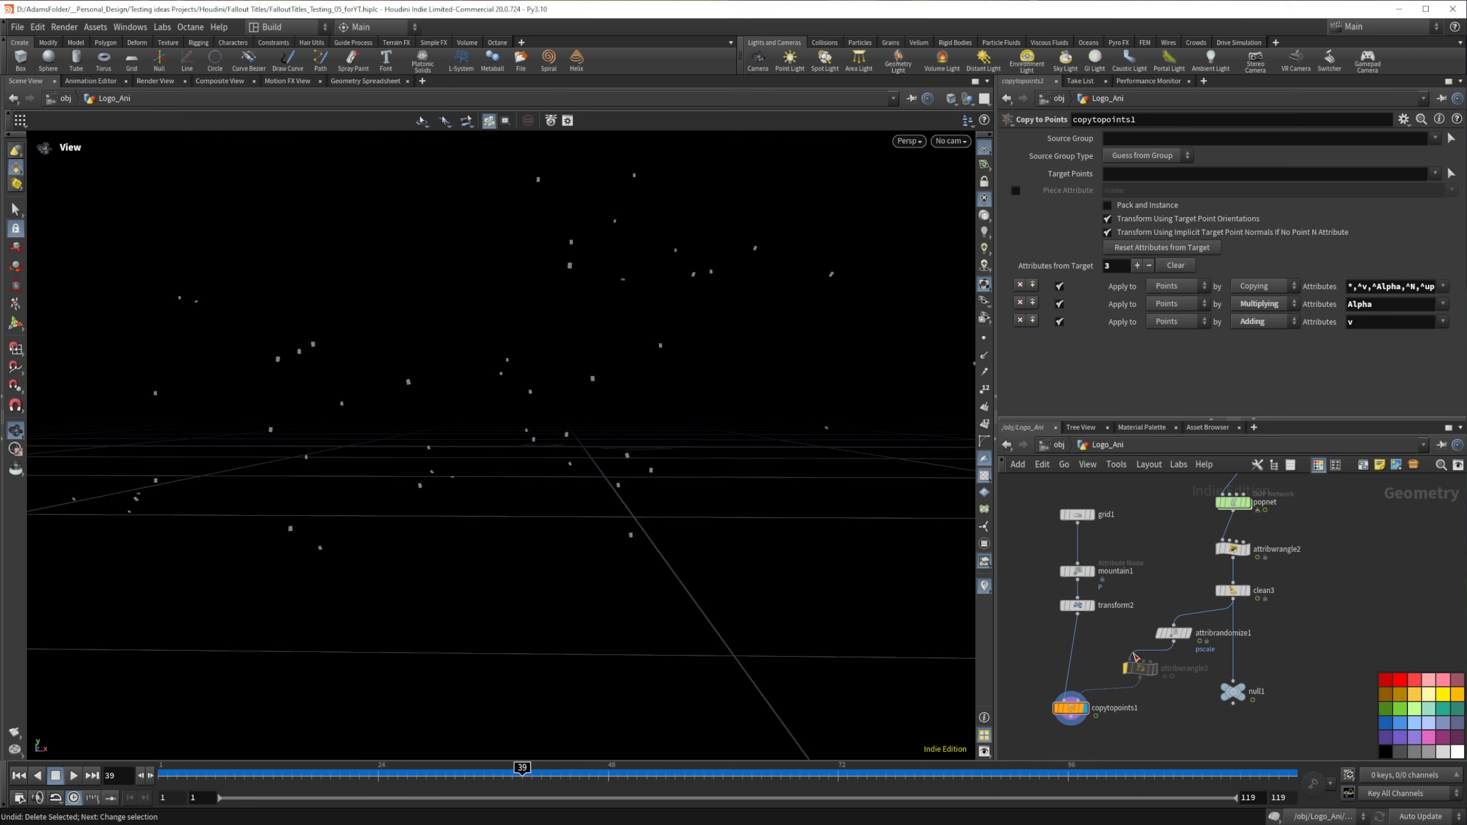
{"action": "key", "text": "ctrl+z"}
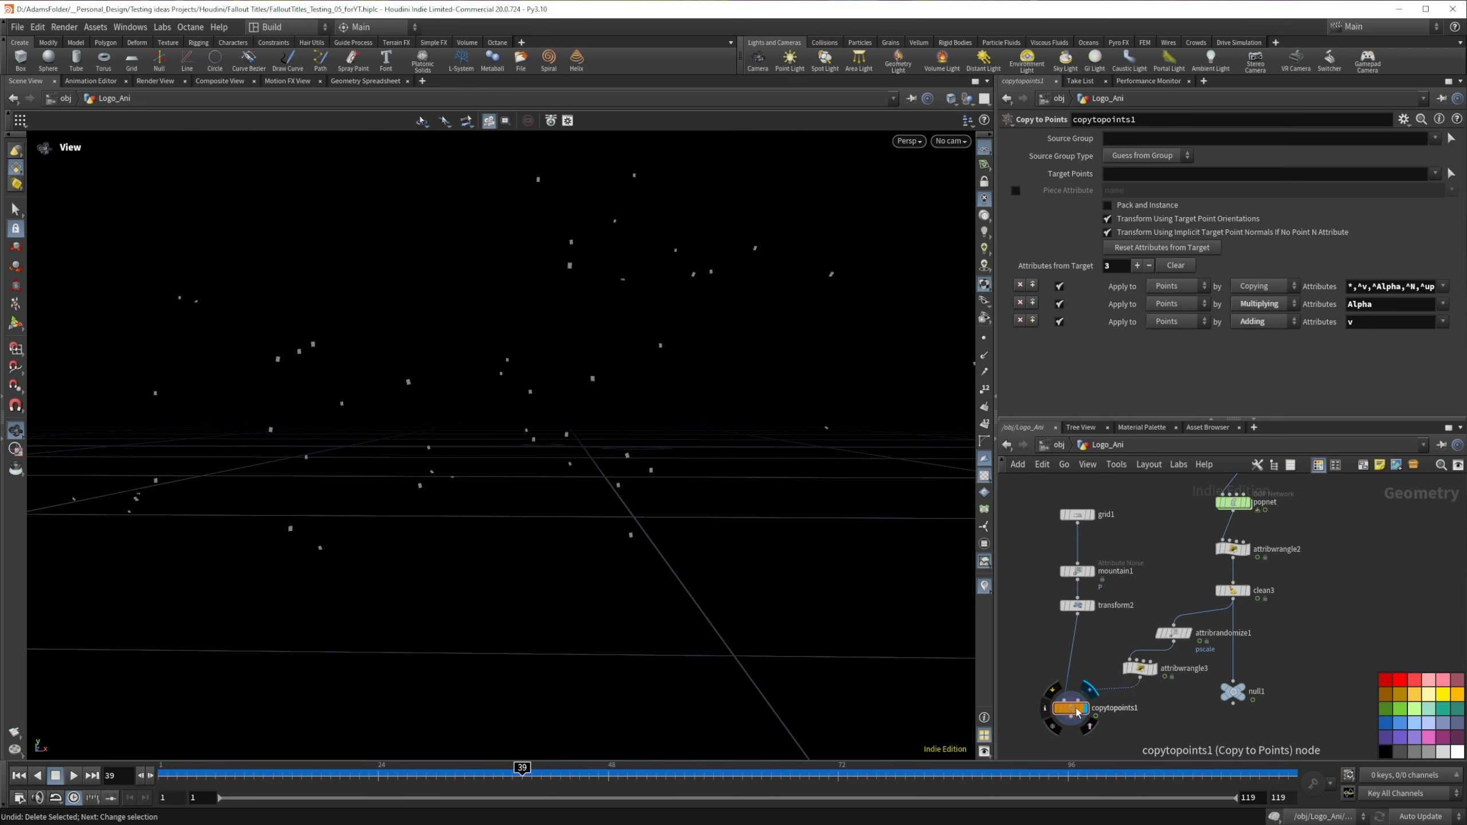
Step: Move copytopoints1 lower in the network and insert an Attribute Randomize between attribwrangle3 and copytopoints1
{"action": "left_click_drag", "start_coordinate": [1070, 709], "coordinate": [1058, 745]}
{"action": "key", "text": "Tab"}
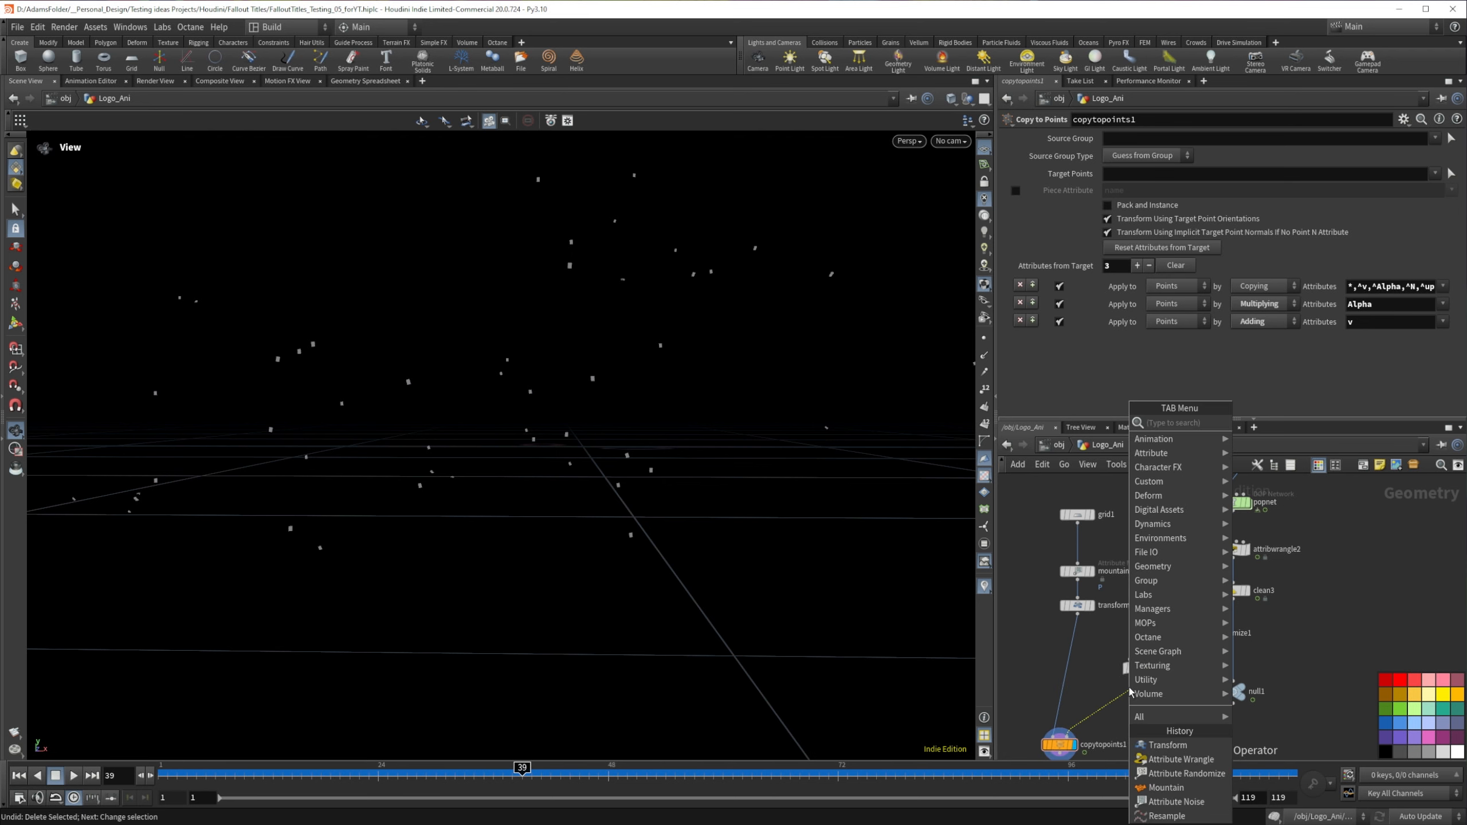
{"action": "type", "text": "ra"}
{"action": "key", "text": "BackSpace"}
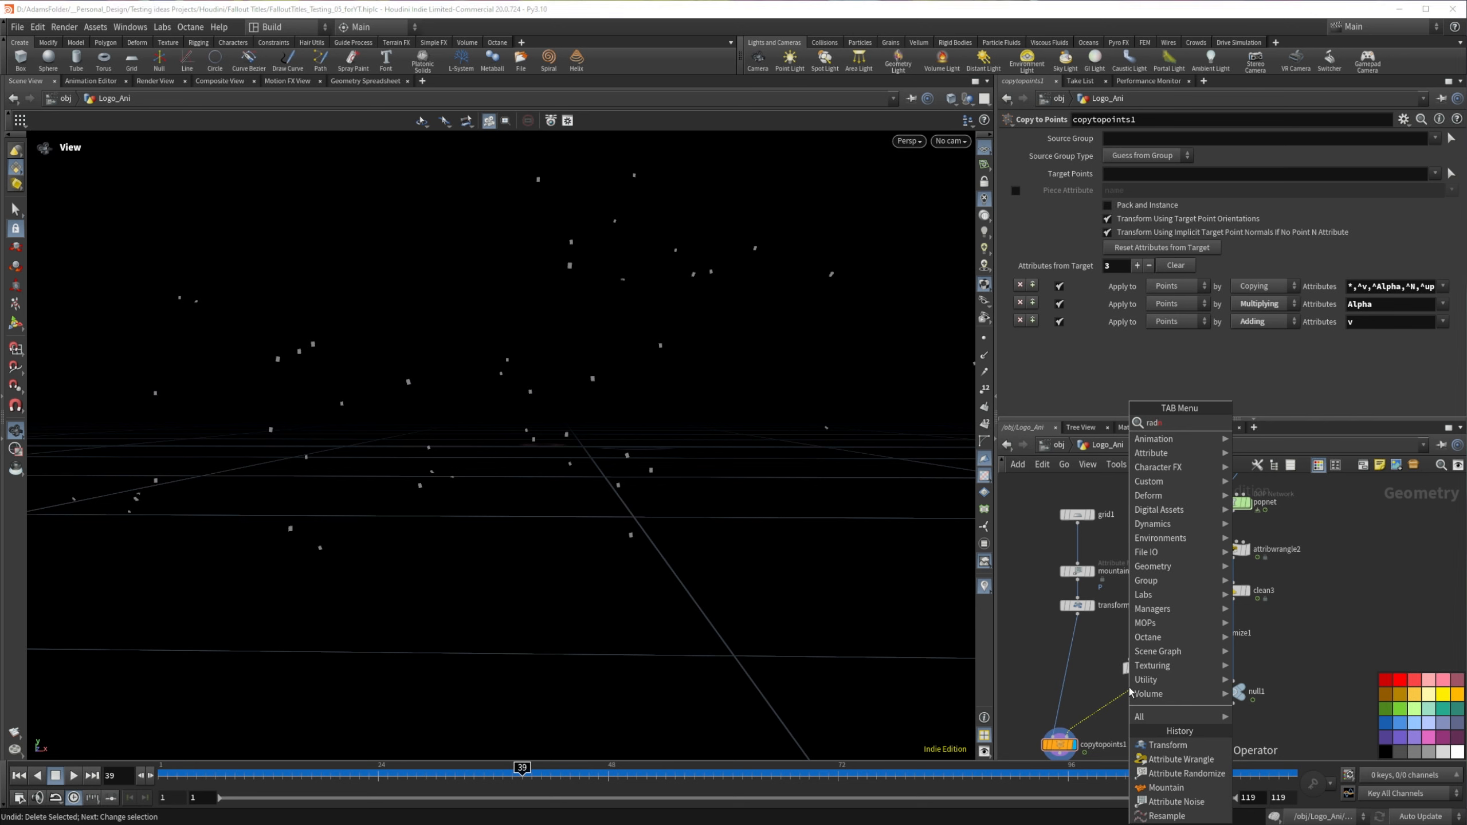
{"action": "type", "text": "nd"}
{"action": "key", "text": "Return"}
{"action": "left_click", "coordinate": [1123, 698]}
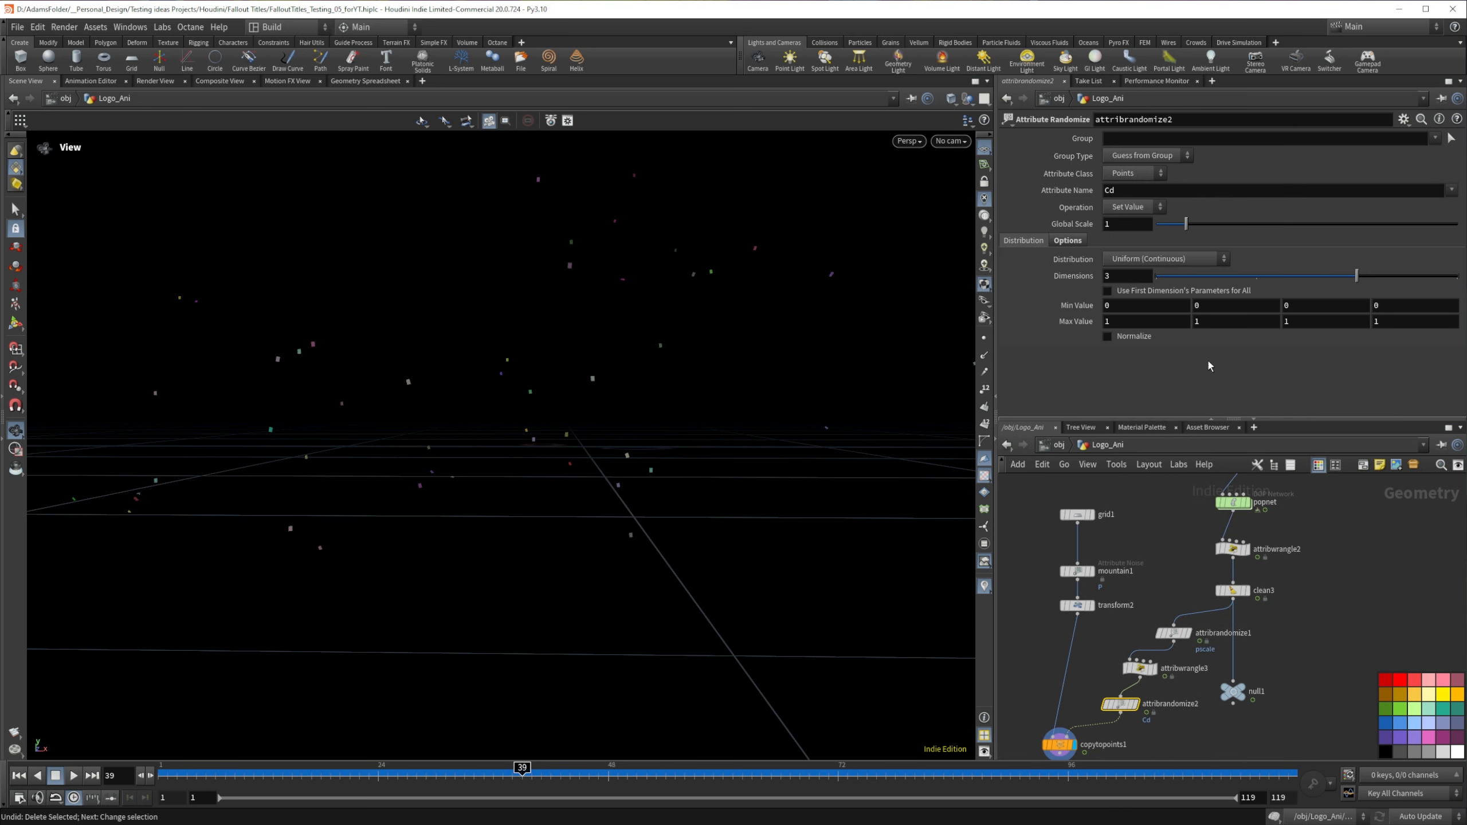
Step: Set attribrandomize2's attribute name to N and enable its seed attribute id
{"action": "type", "text": "N"}
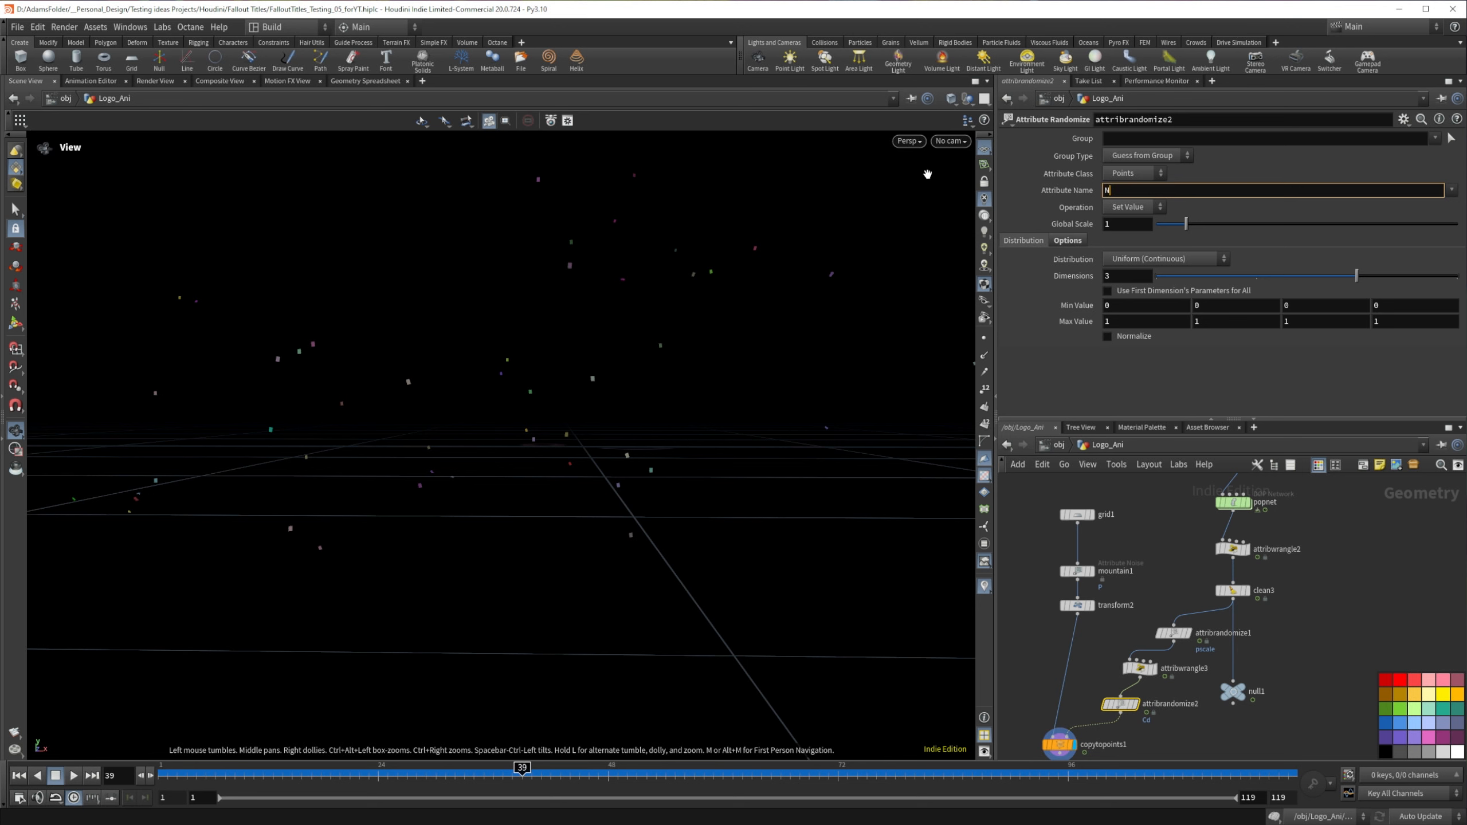
{"action": "key", "text": "Return"}
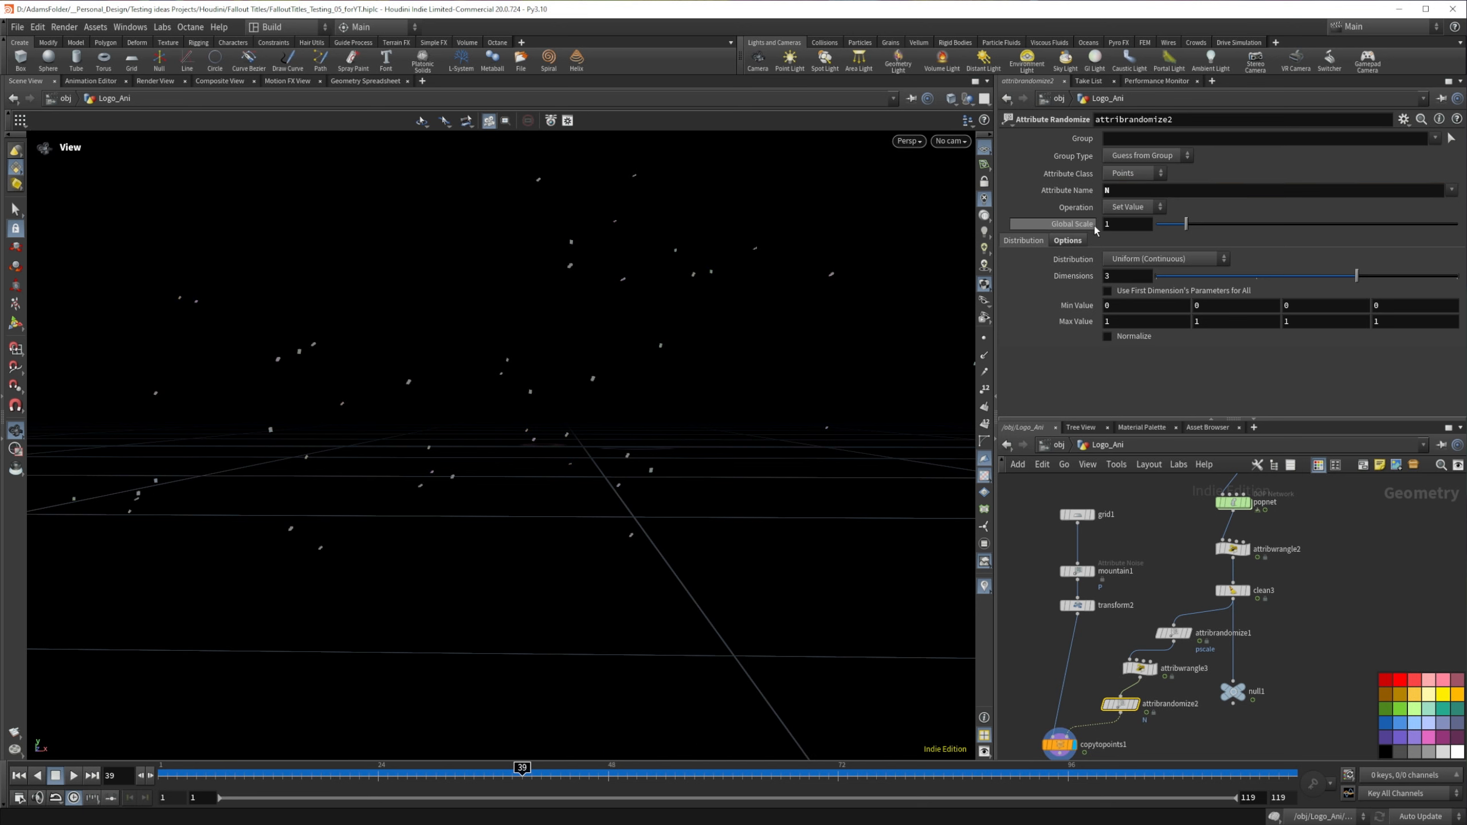
{"action": "left_click", "coordinate": [1067, 241]}
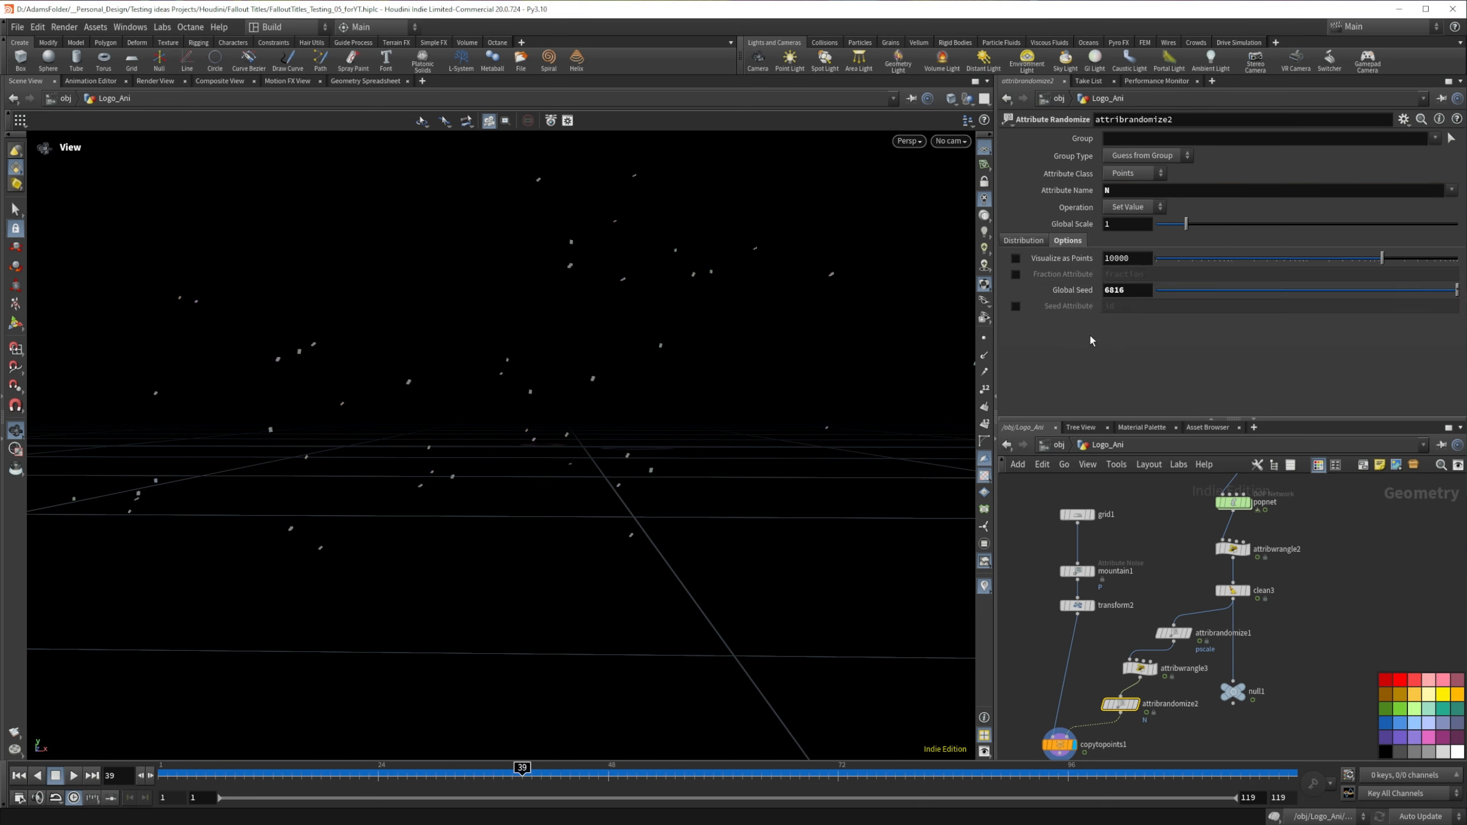
{"action": "left_click", "coordinate": [1017, 306]}
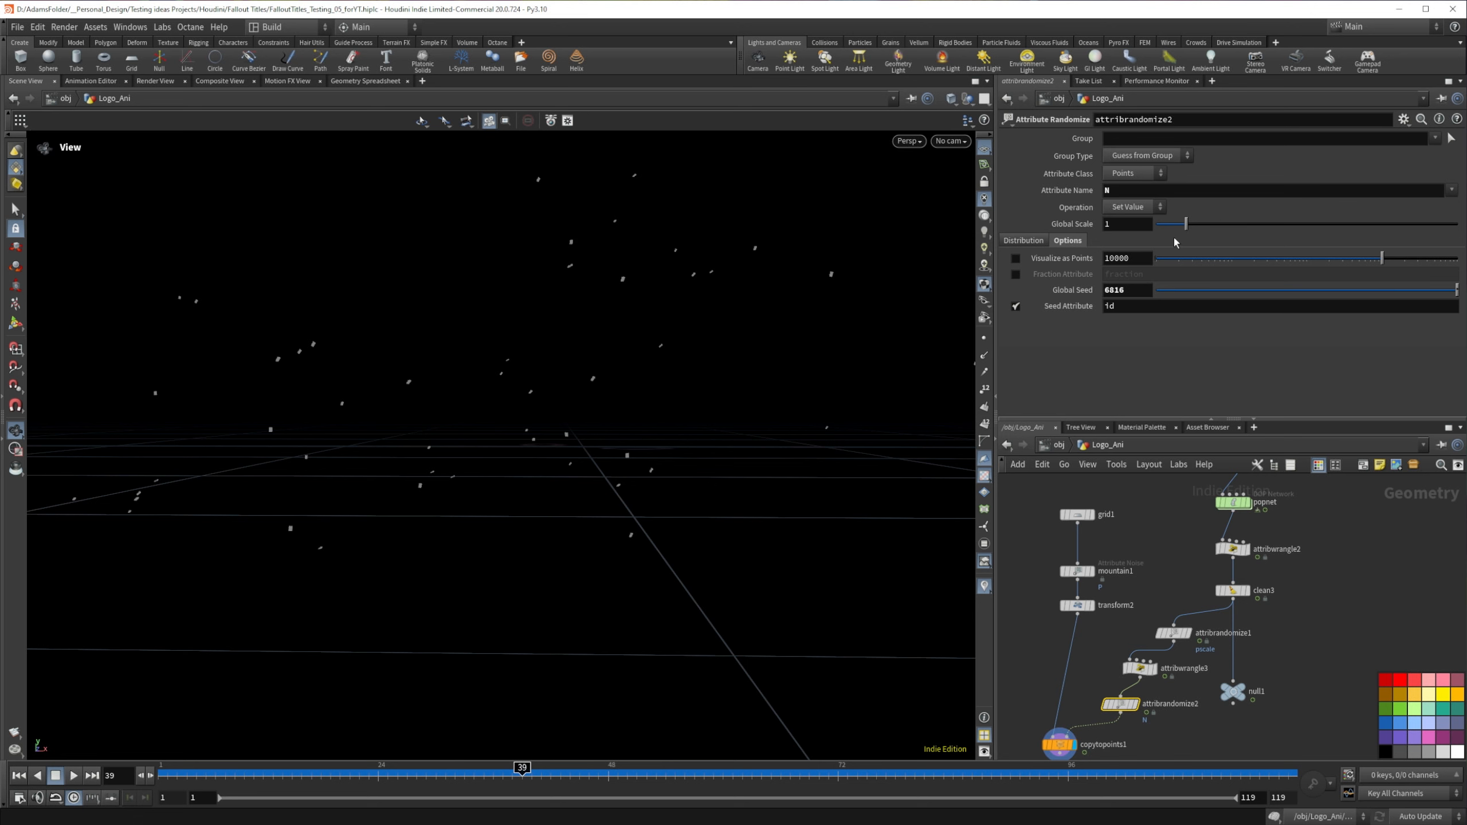
Step: Set attribrandomize2's first minimum value to -1 and display its points with normals
{"action": "left_click", "coordinate": [1023, 239]}
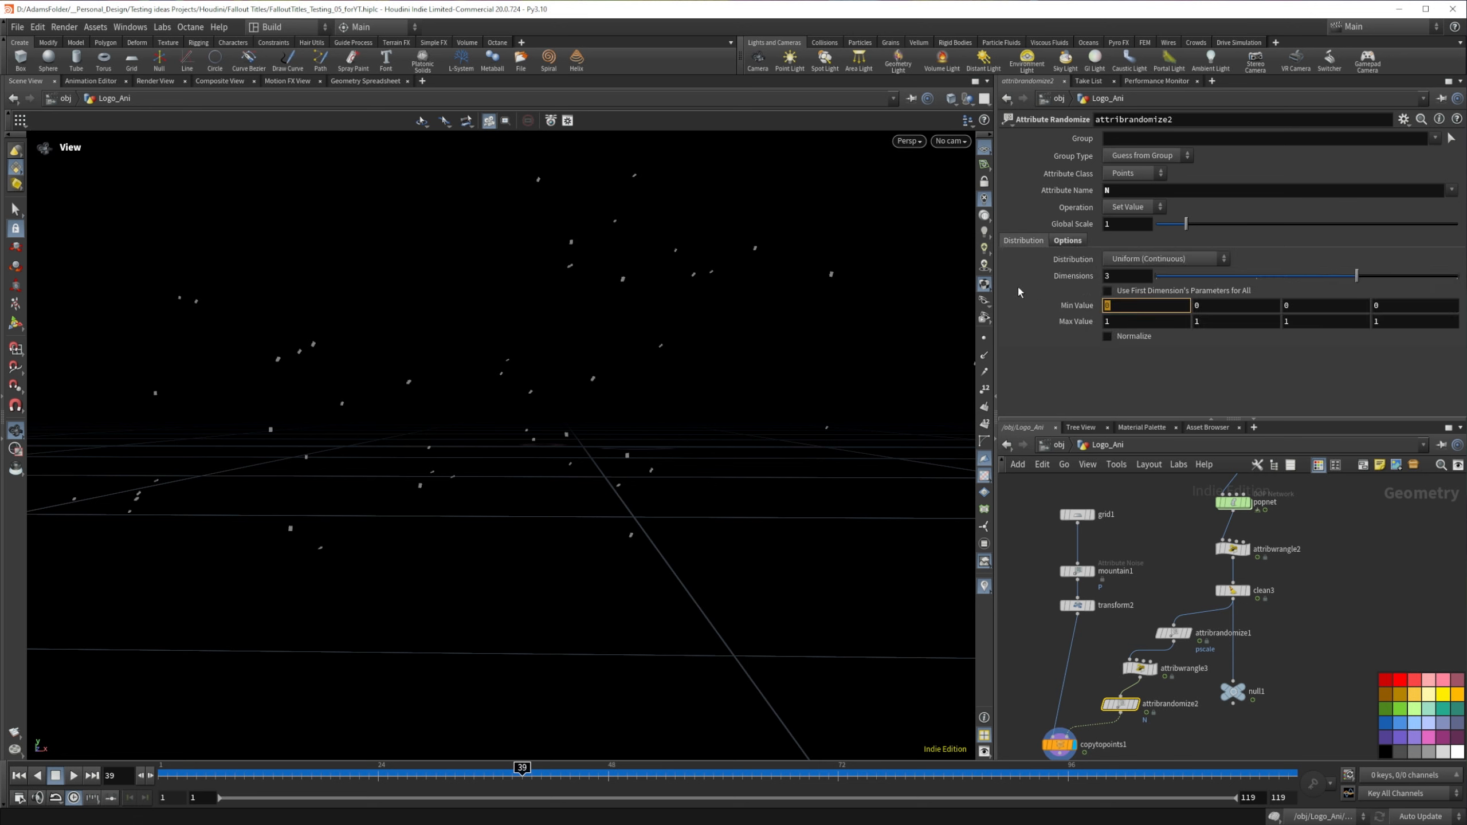
{"action": "type", "text": "-1"}
{"action": "key", "text": "Return"}
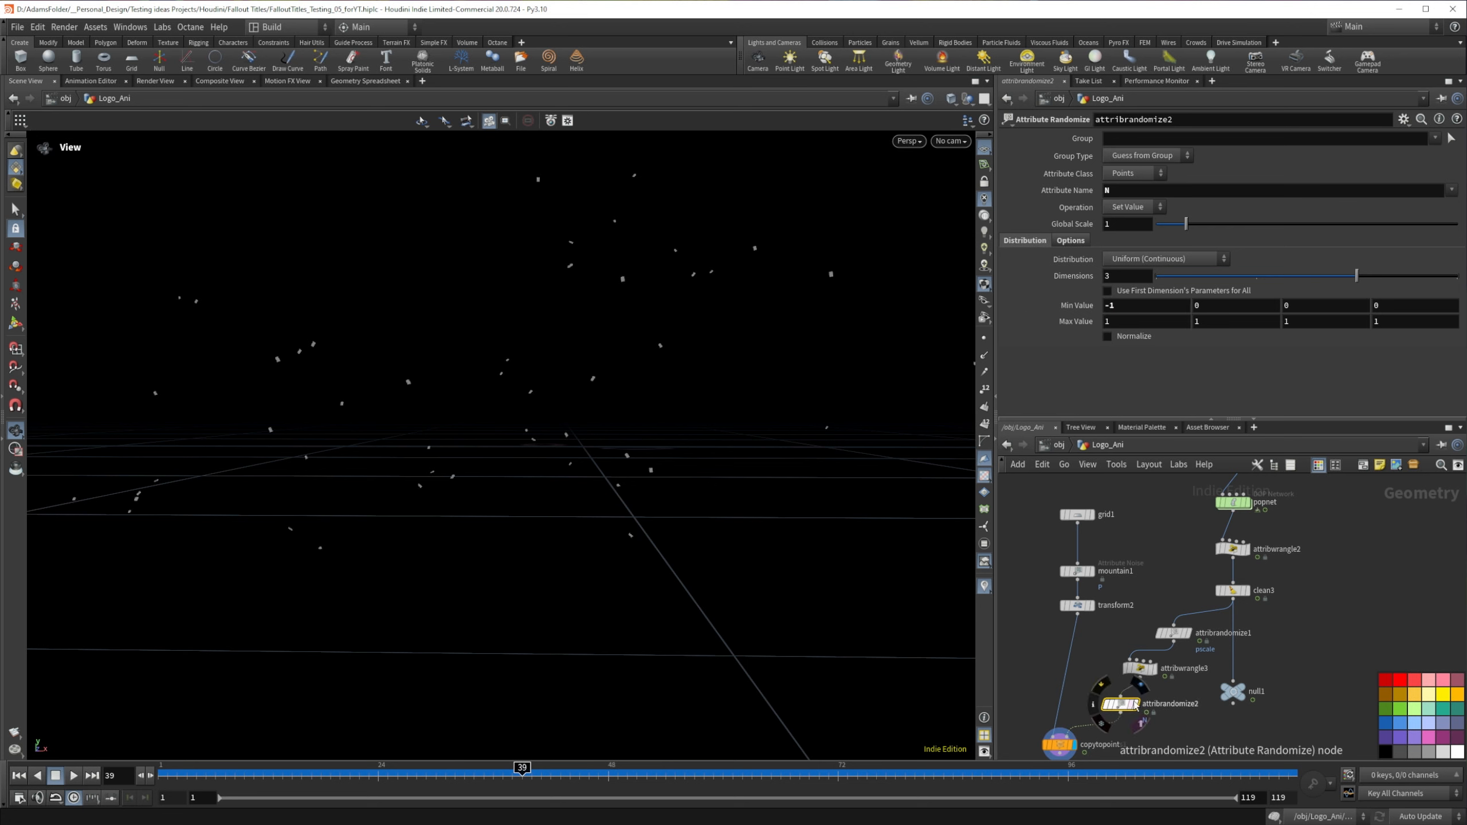
{"action": "left_click", "coordinate": [1135, 705]}
{"action": "left_click", "coordinate": [984, 357]}
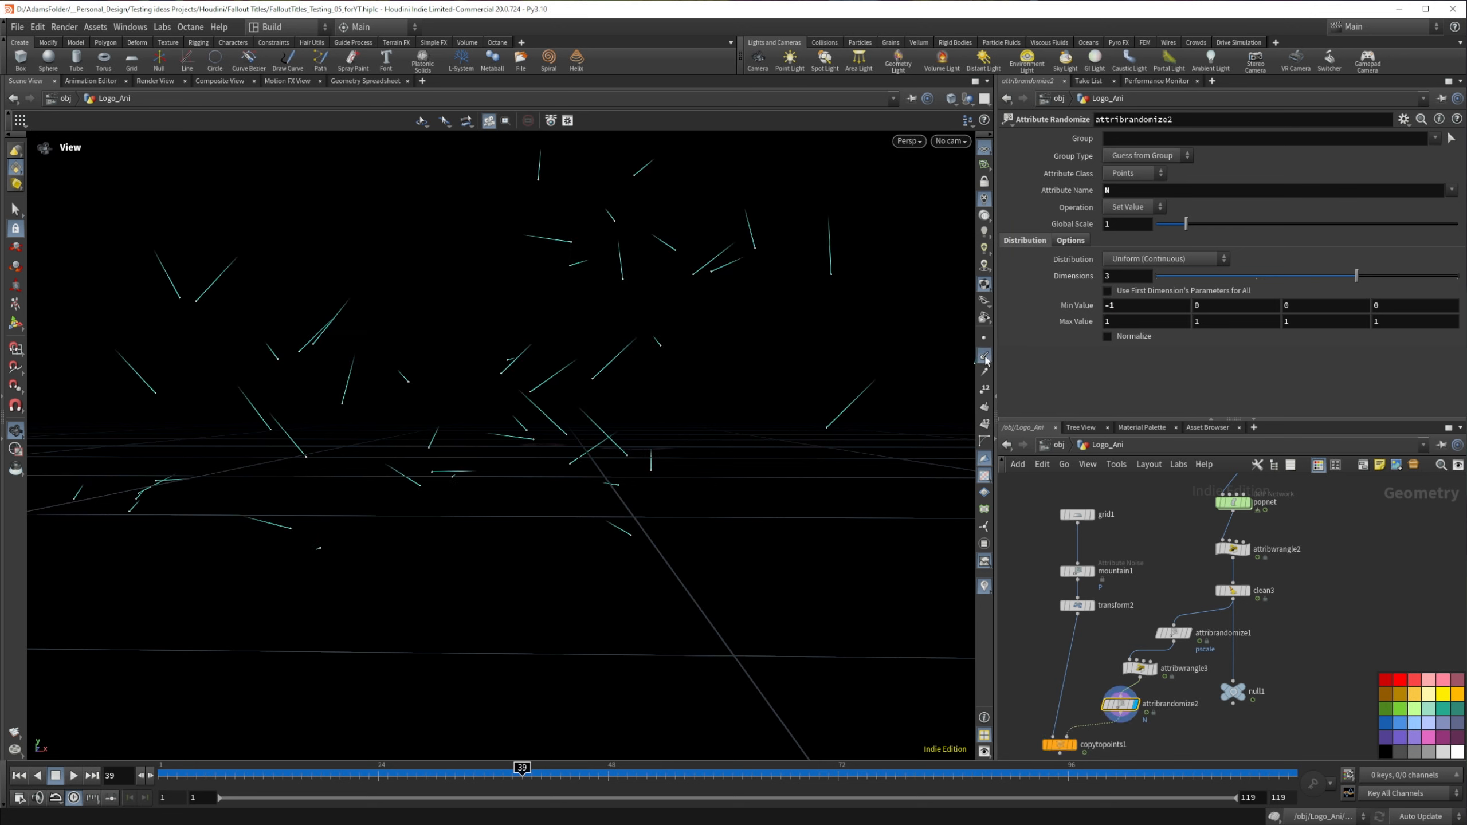
Step: Set attribrandomize2's operation to Add Value and its global scale to 0.98
{"action": "mouse_move", "coordinate": [1187, 225]}
{"action": "left_mouse_down"}
{"action": "mouse_move", "coordinate": [1158, 226]}
{"action": "mouse_move", "coordinate": [1191, 227]}
{"action": "left_mouse_up"}
{"action": "left_click", "coordinate": [1147, 210]}
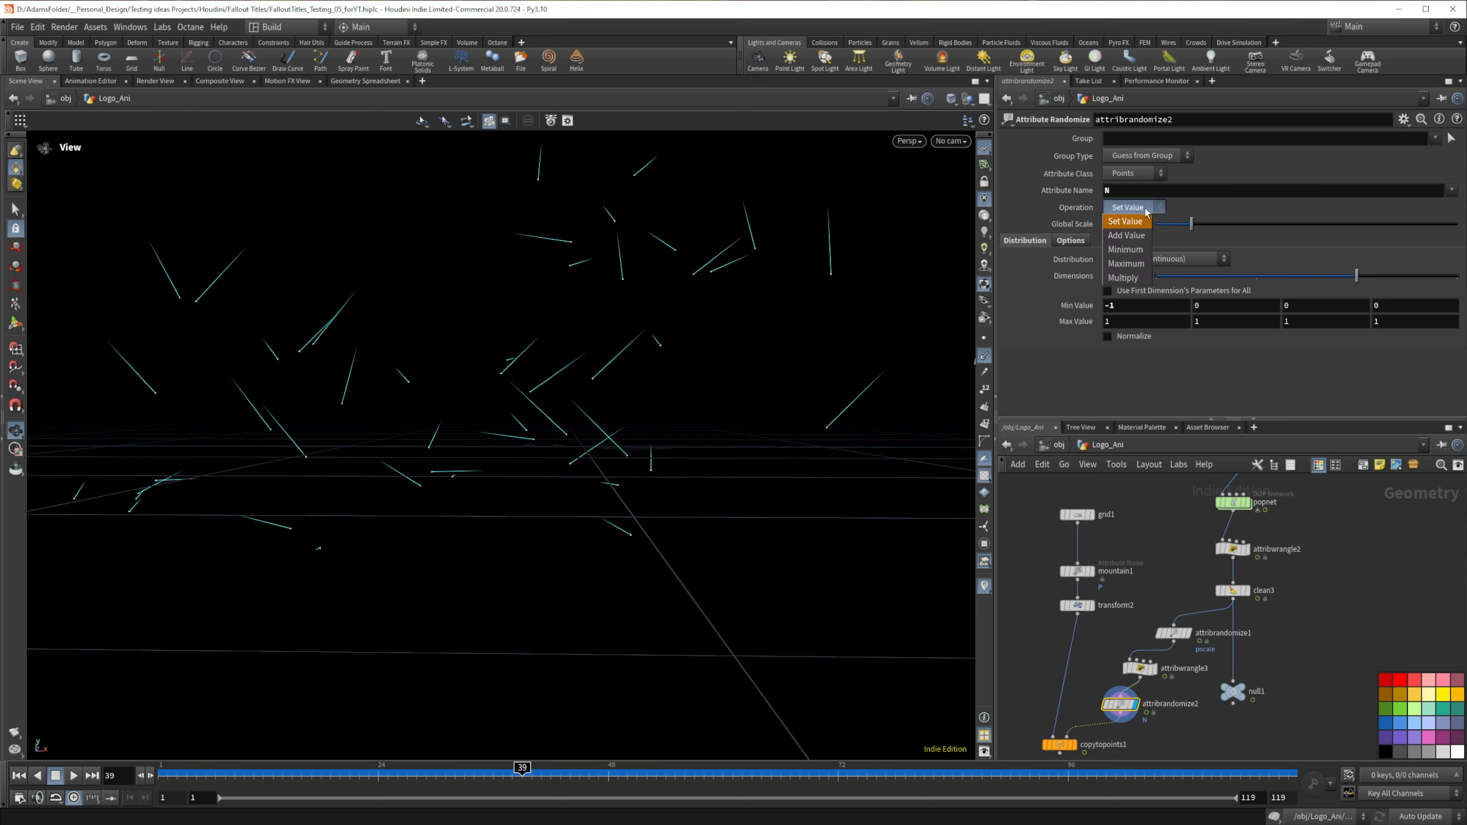
{"action": "left_click", "coordinate": [1126, 235]}
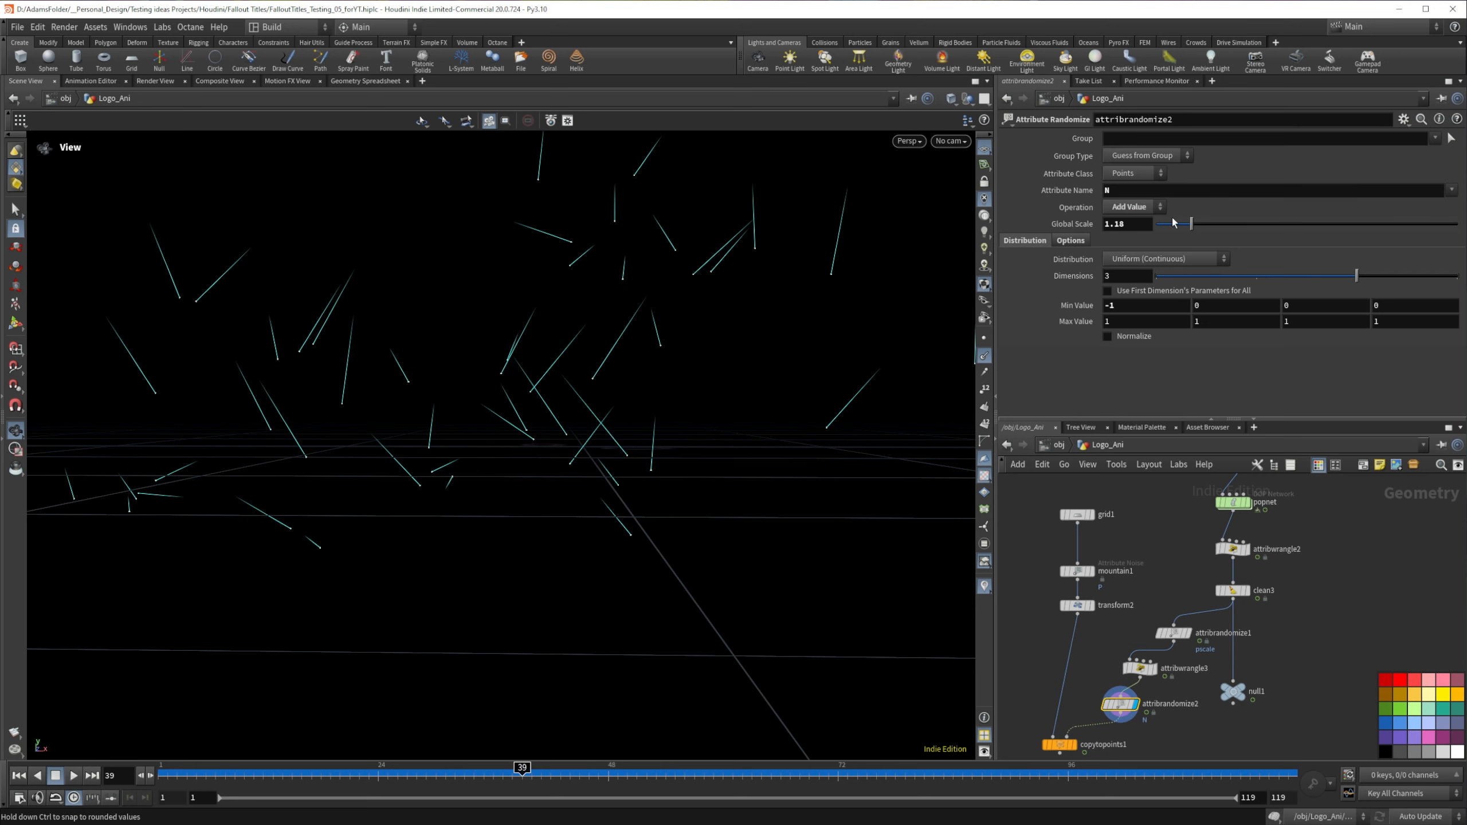
{"action": "left_click_drag", "start_coordinate": [1190, 225], "coordinate": [1186, 225]}
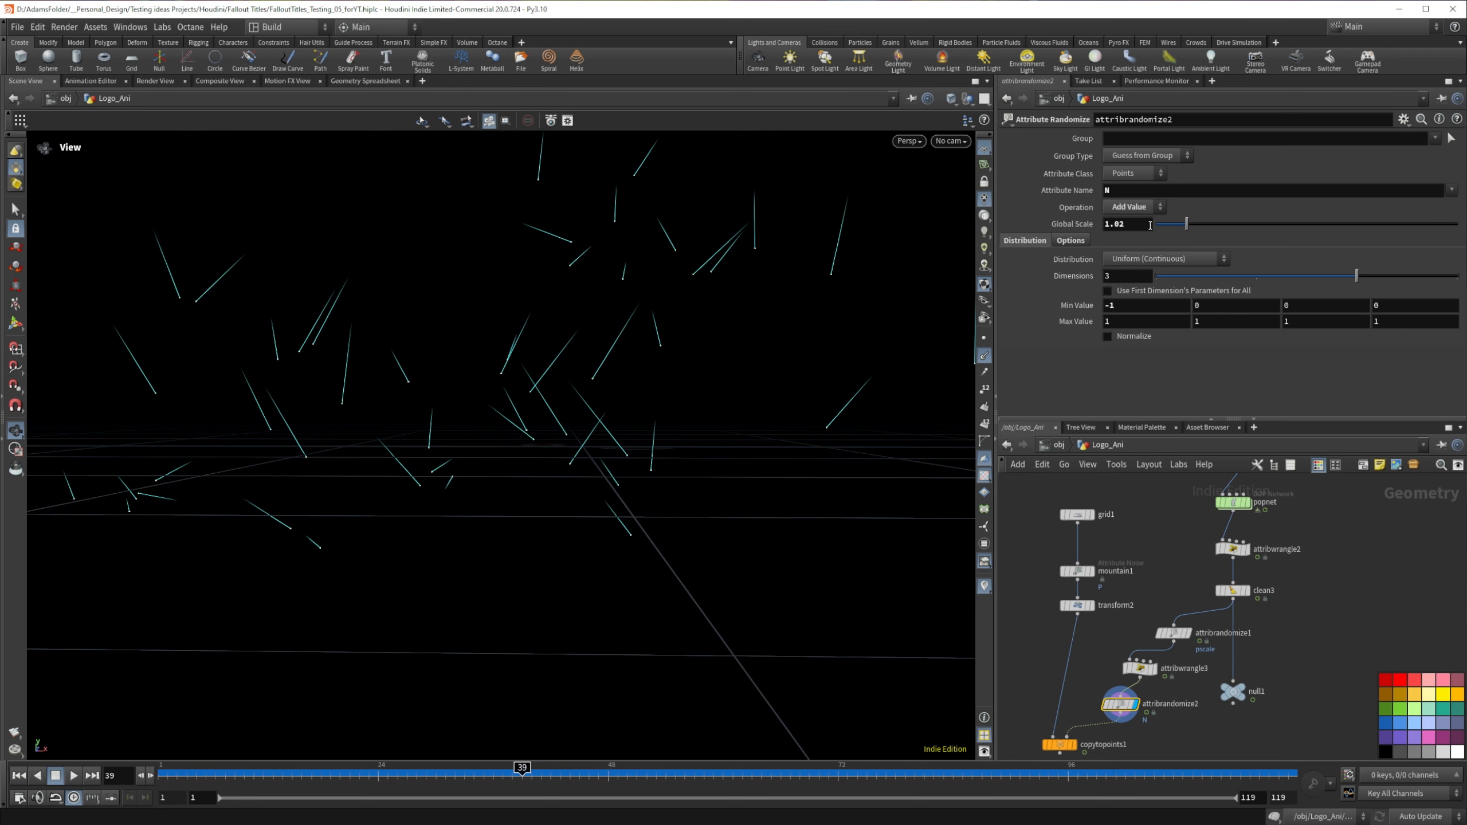
{"action": "type", "text": "1"}
{"action": "key", "text": "Return"}
{"action": "mouse_move", "coordinate": [1135, 674]}
{"action": "mouse_move", "coordinate": [1187, 226]}
{"action": "left_mouse_down"}
{"action": "mouse_move", "coordinate": [1386, 226]}
{"action": "mouse_move", "coordinate": [1186, 225]}
{"action": "left_mouse_up"}
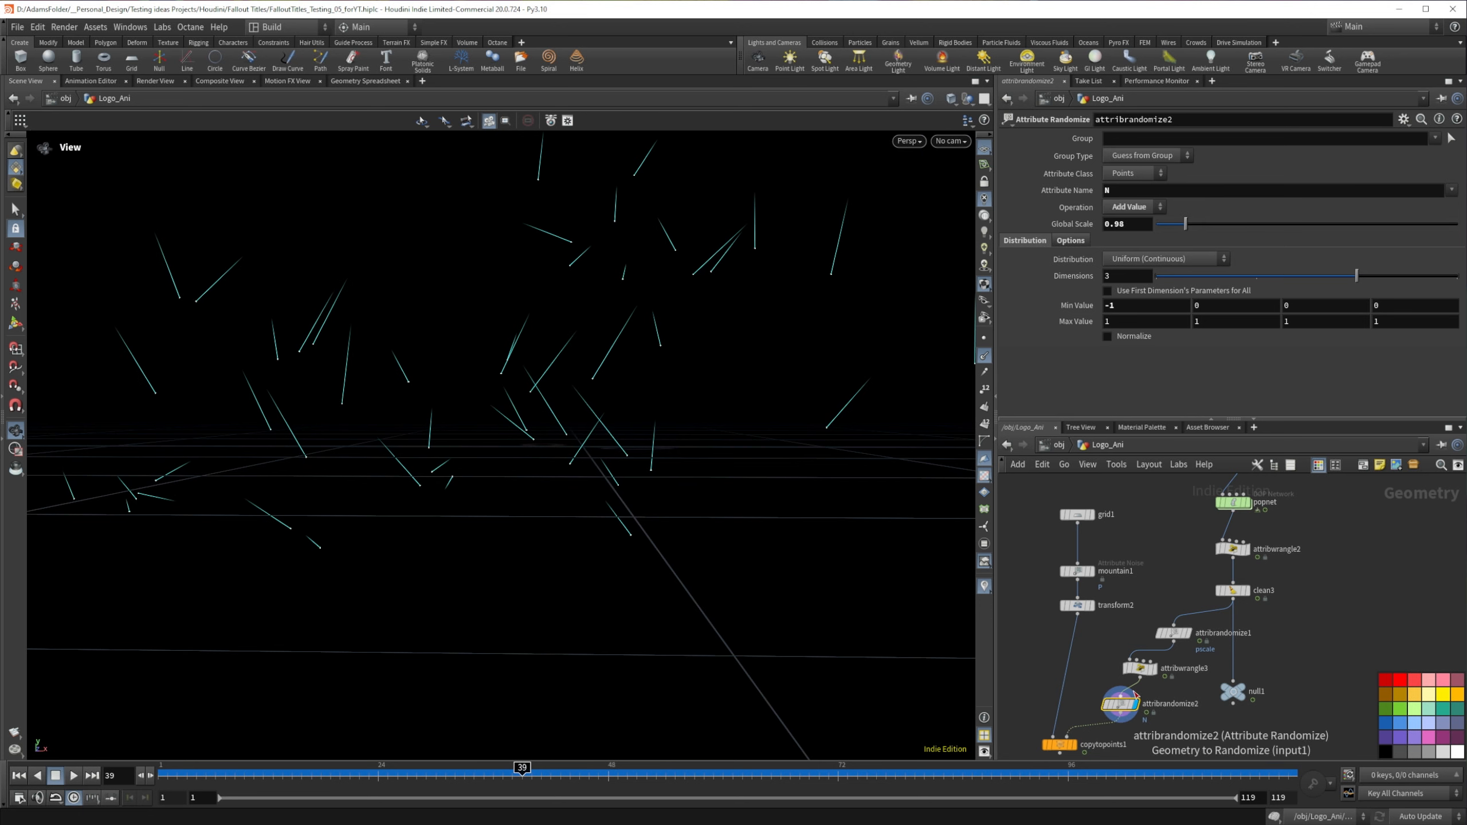
Step: Display copytopoints1 with point normals hidden and check the flakes up to around frame 48
{"action": "left_click", "coordinate": [1072, 744]}
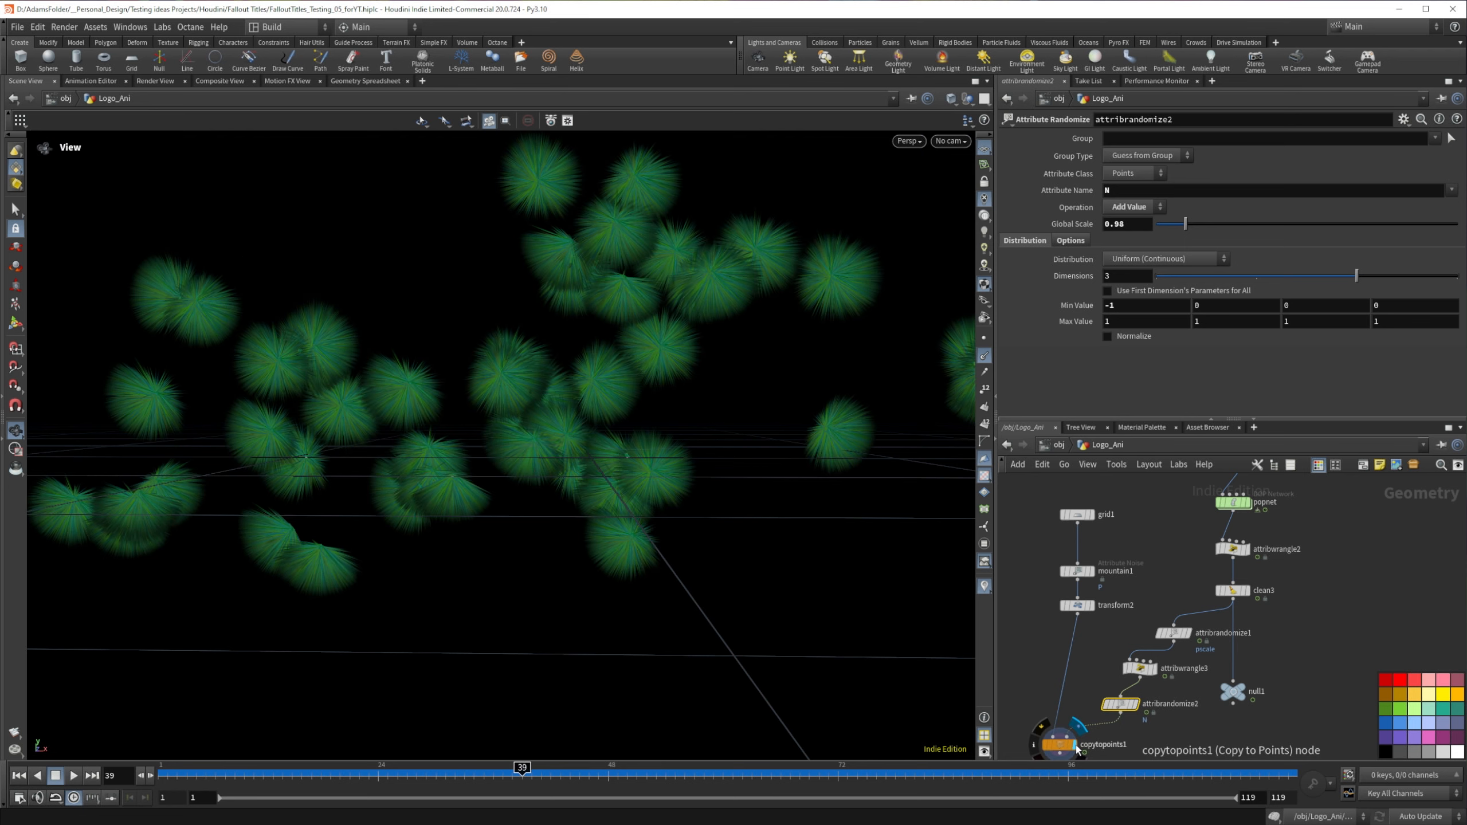
{"action": "left_click", "coordinate": [984, 356]}
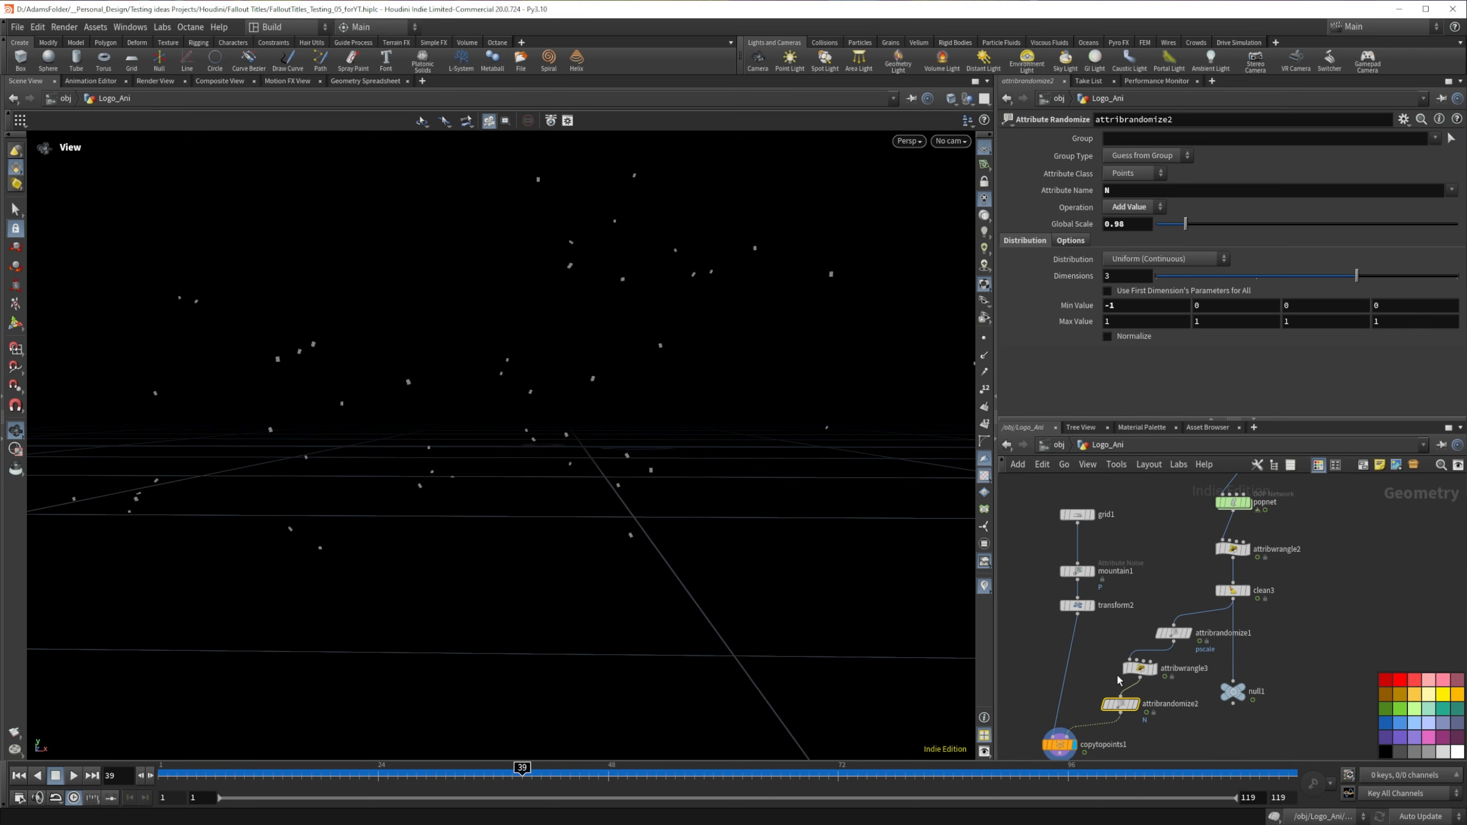
{"action": "mouse_move", "coordinate": [1115, 701]}
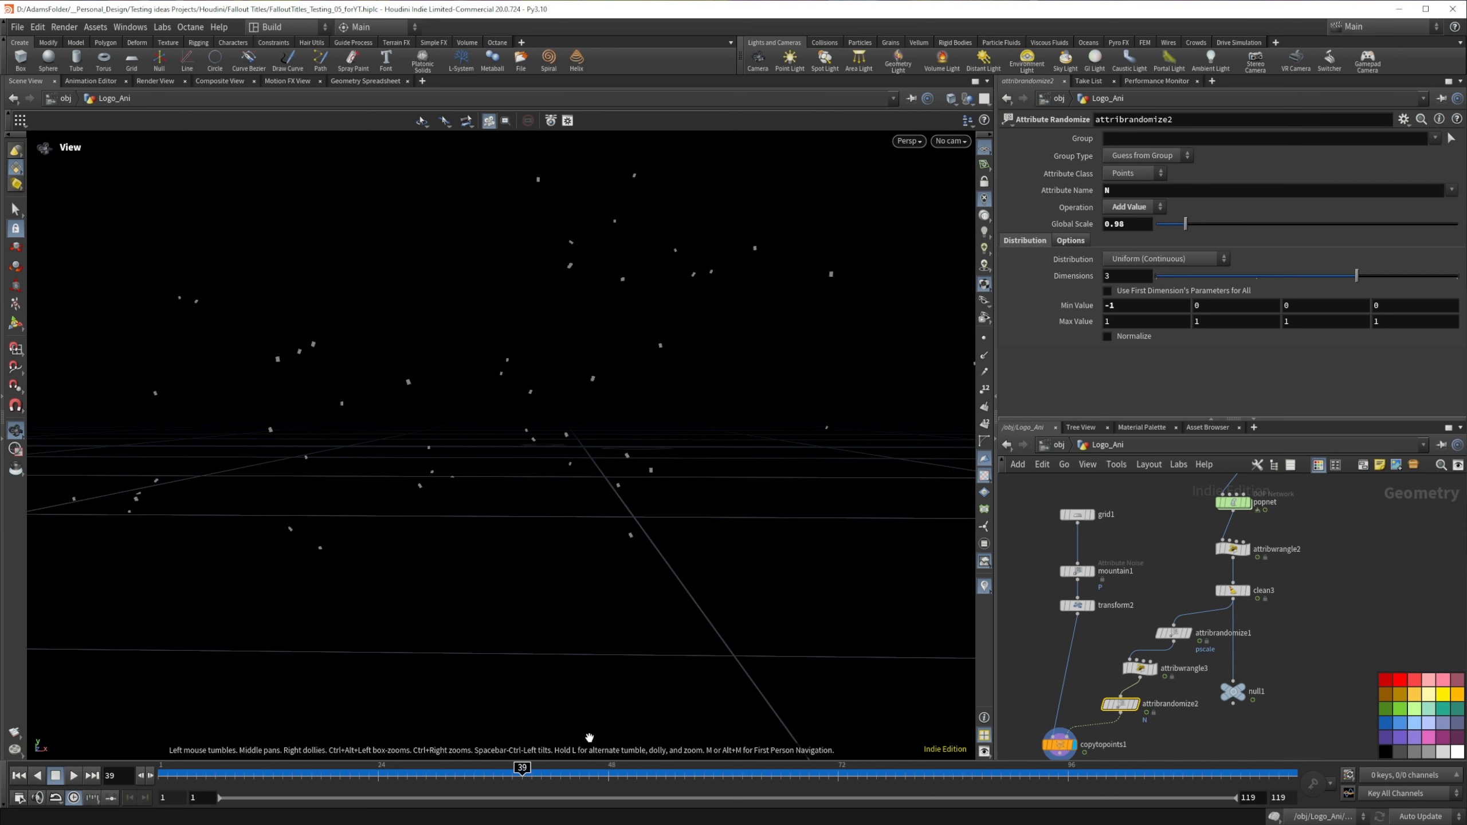
{"action": "mouse_move", "coordinate": [586, 773]}
{"action": "left_mouse_down"}
{"action": "mouse_move", "coordinate": [886, 784]}
{"action": "mouse_move", "coordinate": [589, 775]}
{"action": "left_mouse_up"}
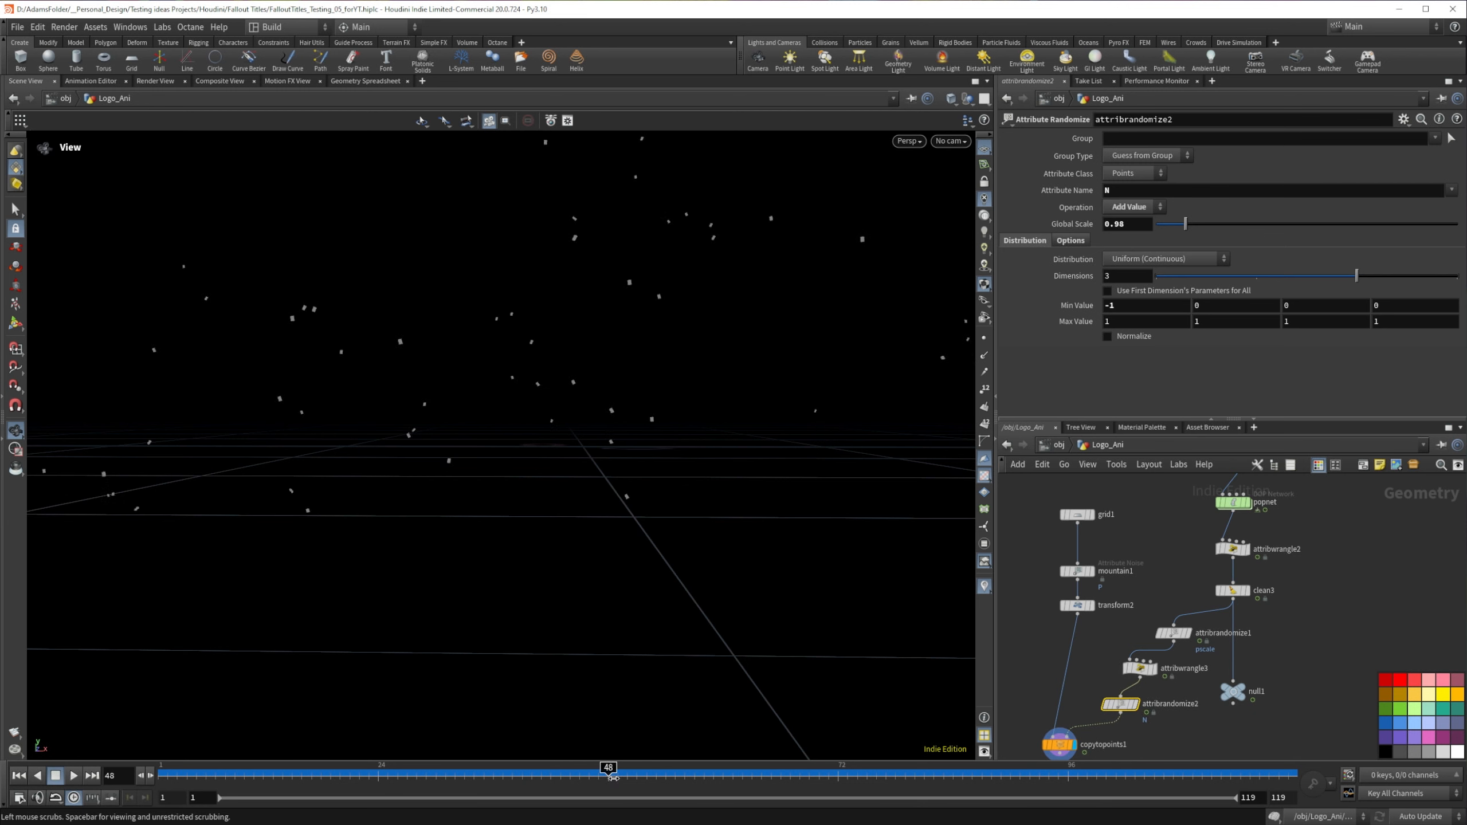
Step: Try rotating the flake about Z in transform2, and reset that rotation to 0
{"action": "left_click", "coordinate": [1077, 605]}
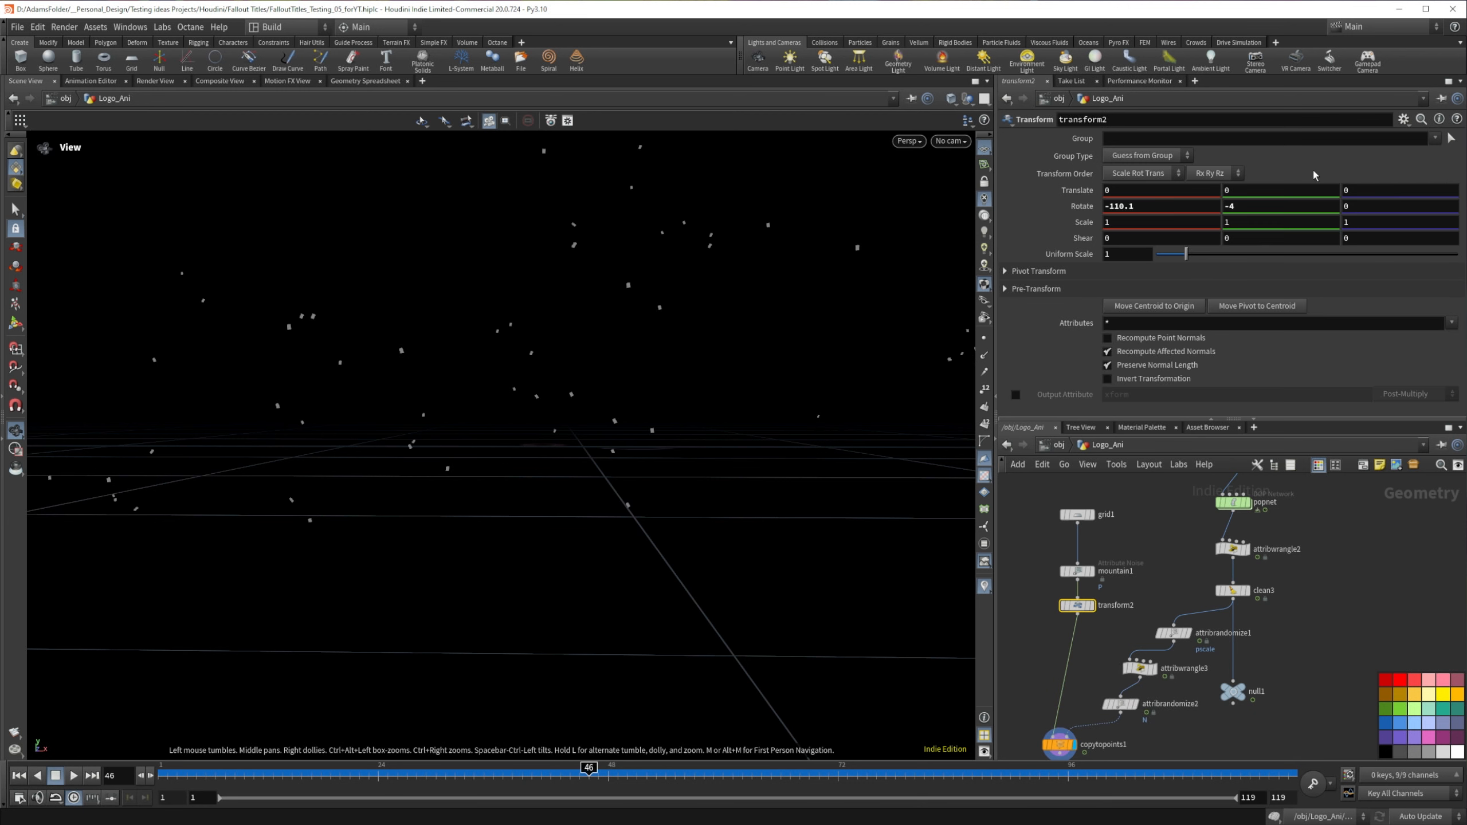
{"action": "middle_click", "coordinate": [1367, 200]}
{"action": "middle_click_drag", "start_coordinate": [1354, 206], "coordinate": [1276, 217]}
{"action": "key", "text": "ctrl+z"}
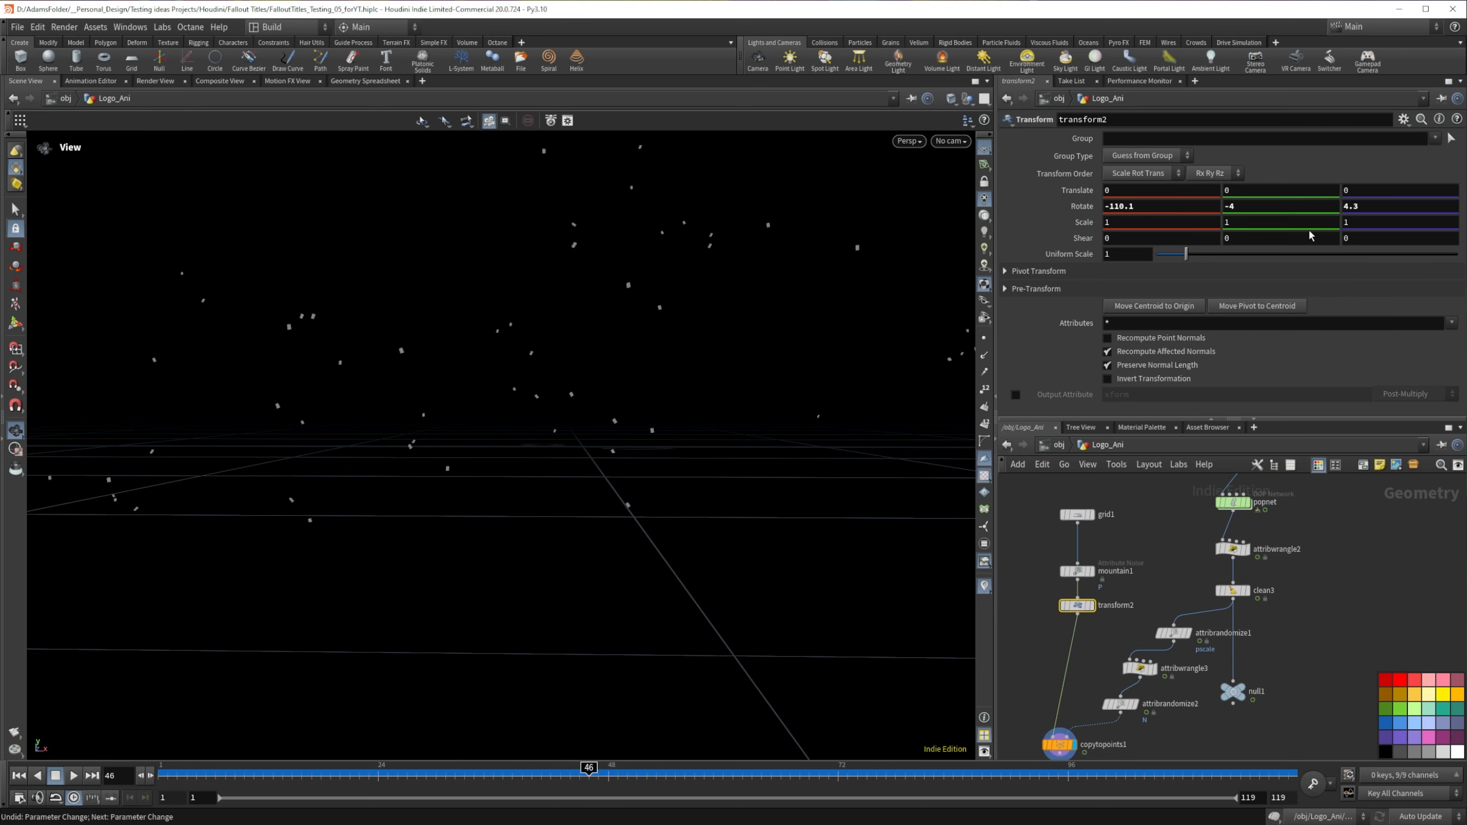
{"action": "left_click", "coordinate": [1373, 206]}
{"action": "type", "text": "0"}
{"action": "key", "text": "Return"}
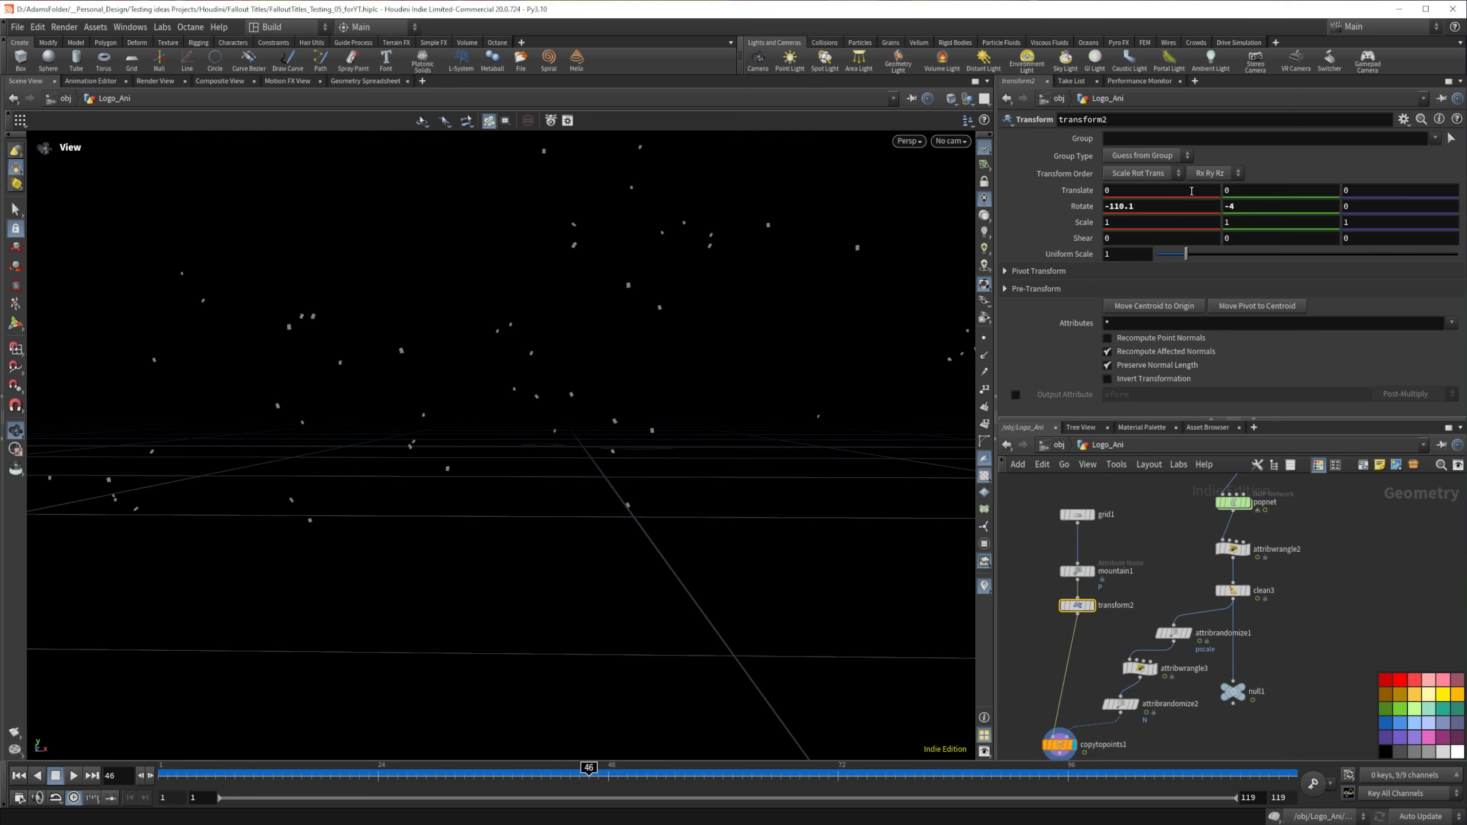
Step: Insert a new Transform node between transform2 and copytopoints1
{"action": "key", "text": "Tab"}
{"action": "type", "text": "trans"}
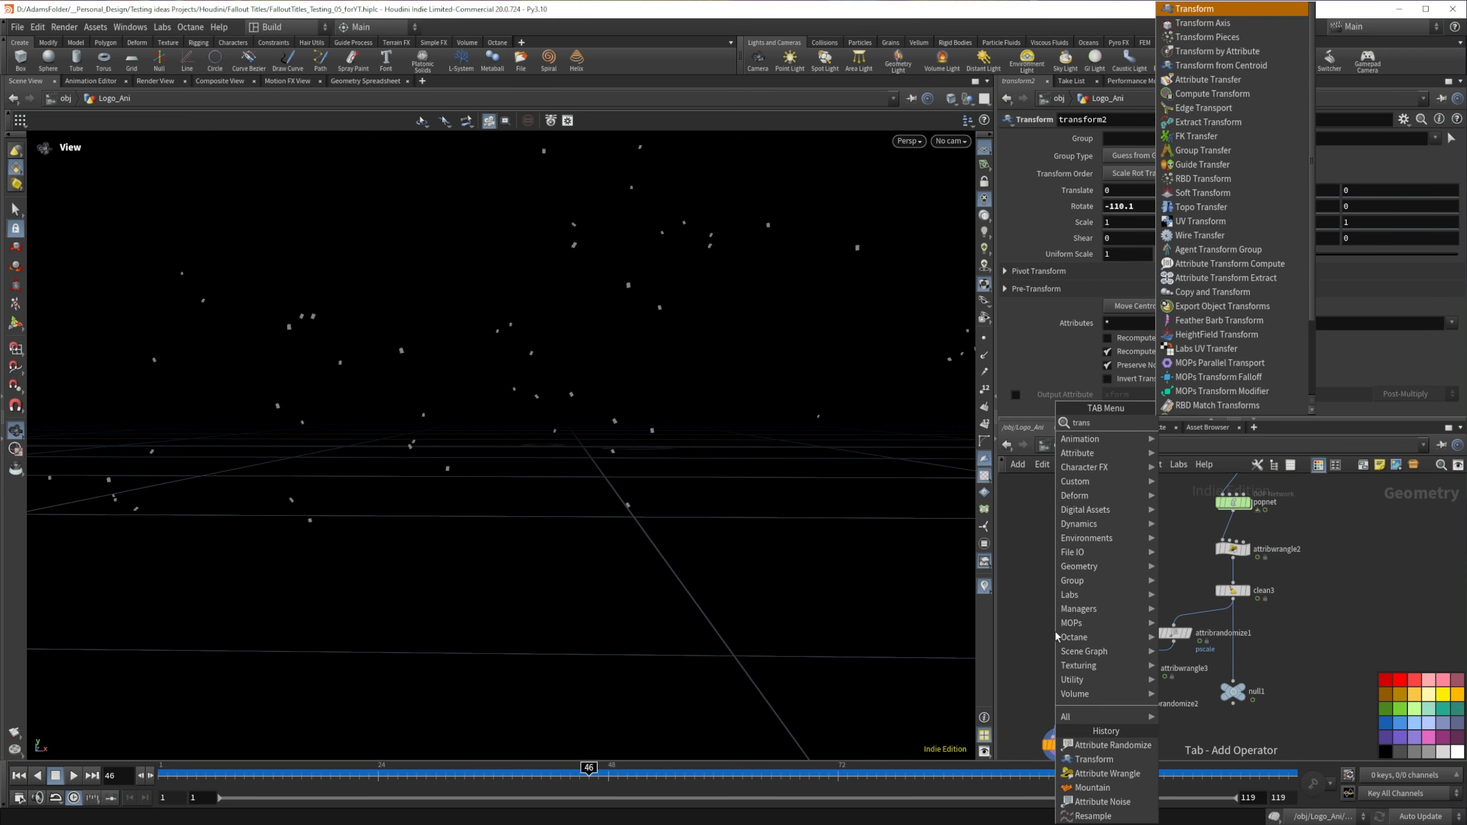
{"action": "key", "text": "Return"}
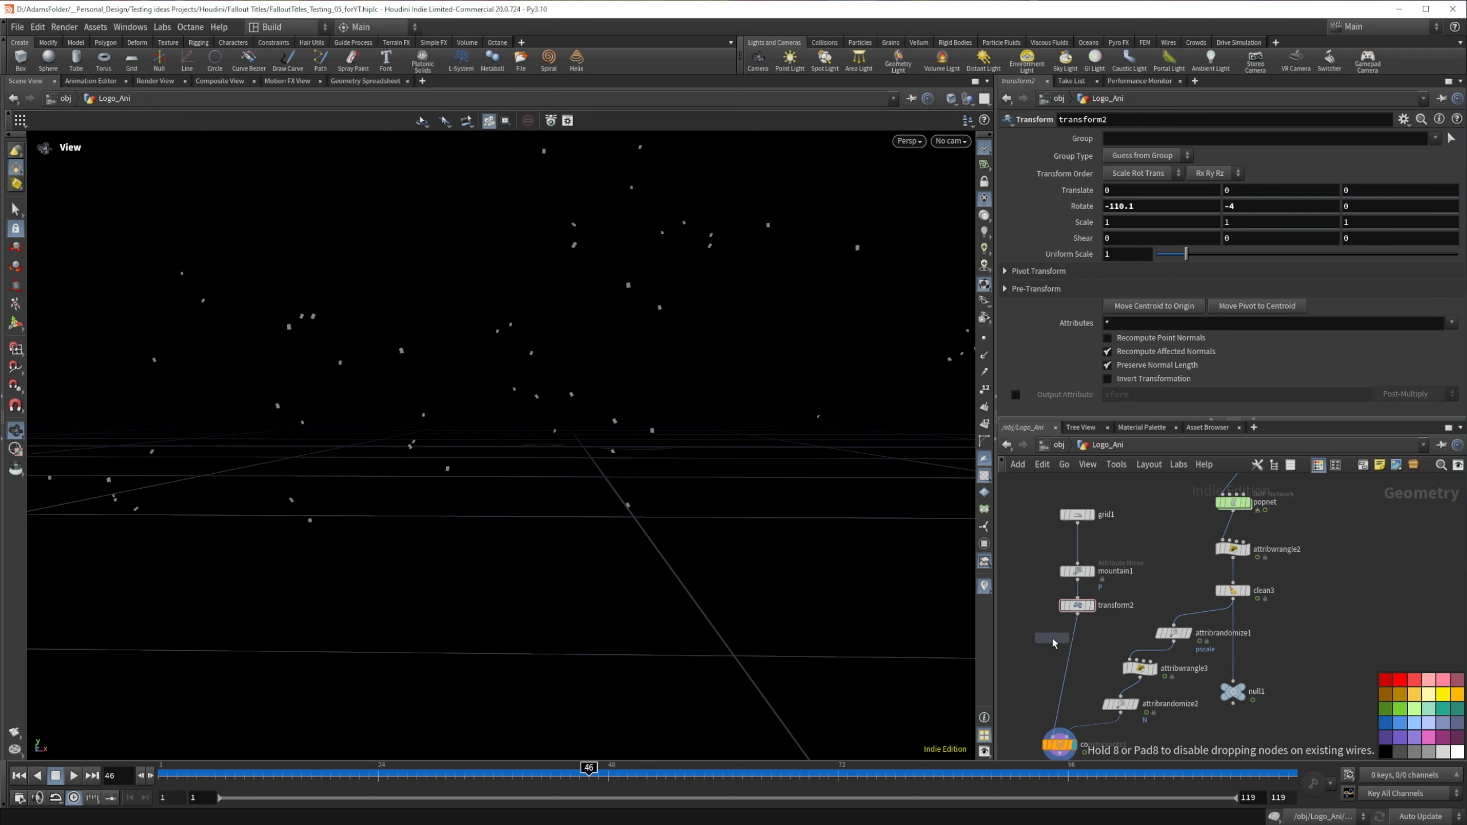
{"action": "left_click", "coordinate": [1072, 647]}
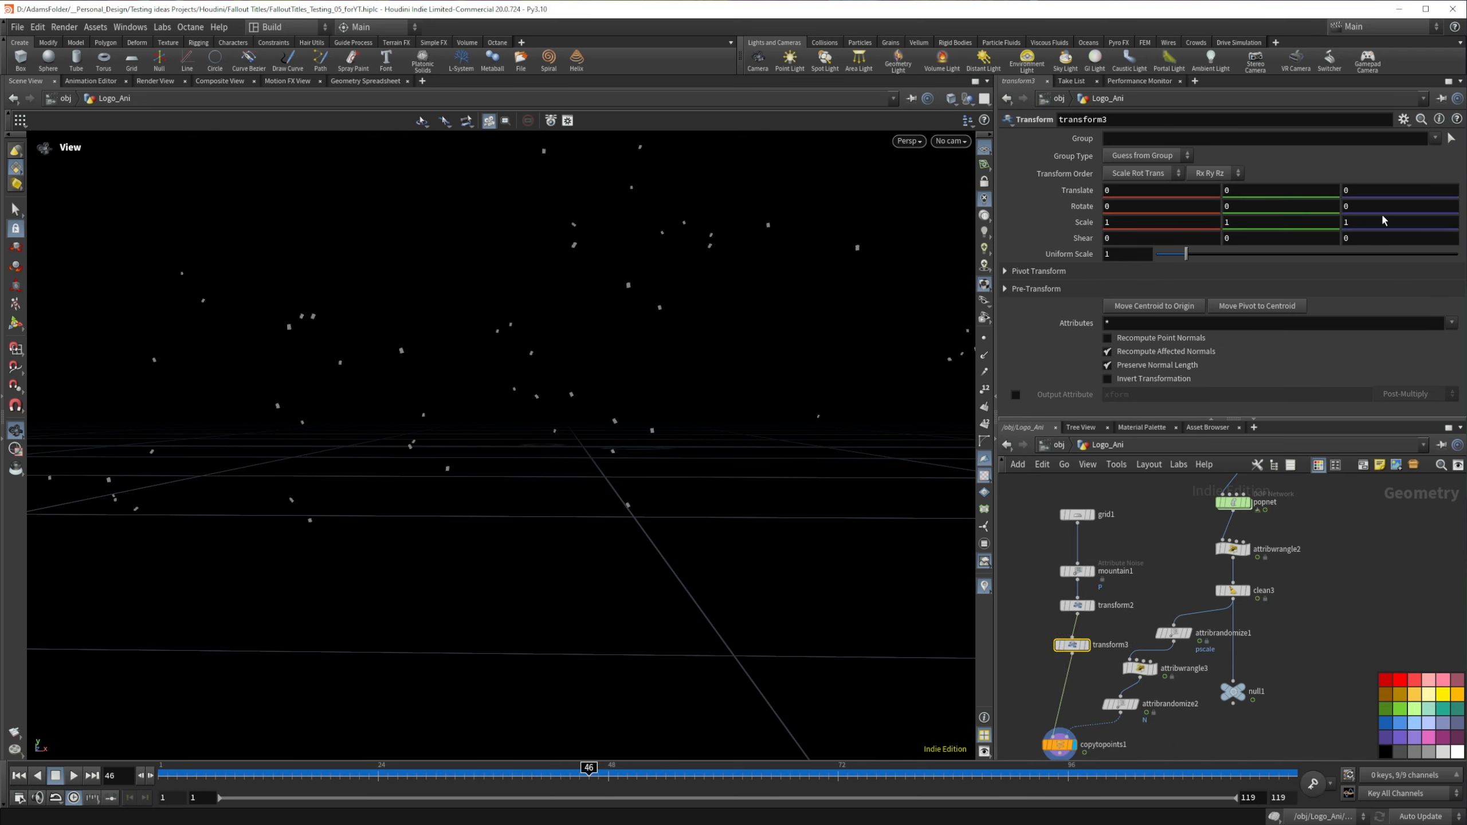
Step: Set transform3's Z rotation to the expression $F*2 and scrub the timeline to check the flakes' spin
{"action": "left_click_drag", "start_coordinate": [1373, 205], "coordinate": [1166, 205]}
{"action": "type", "text": "$F"}
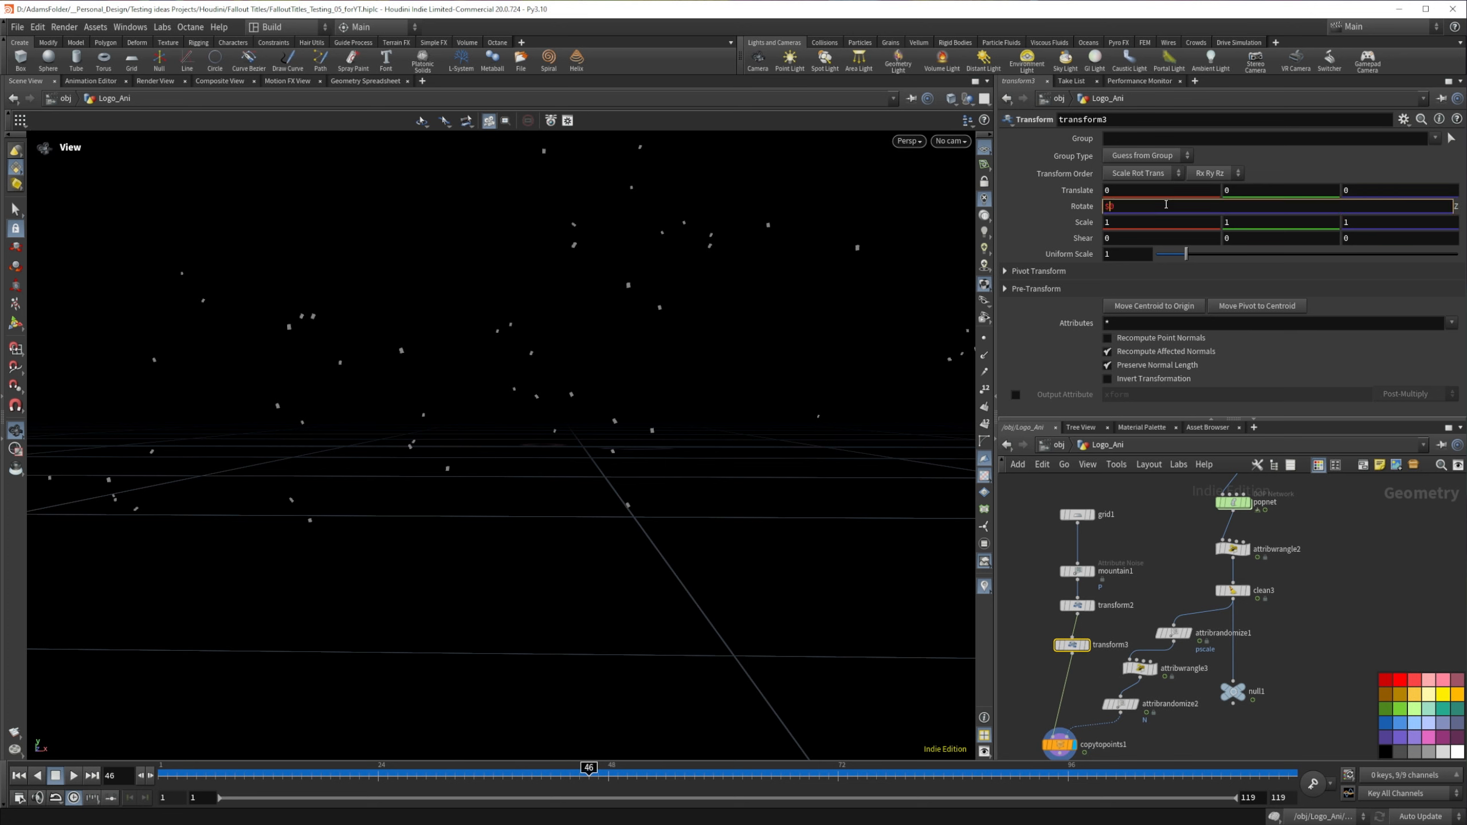
{"action": "key", "text": "Delete"}
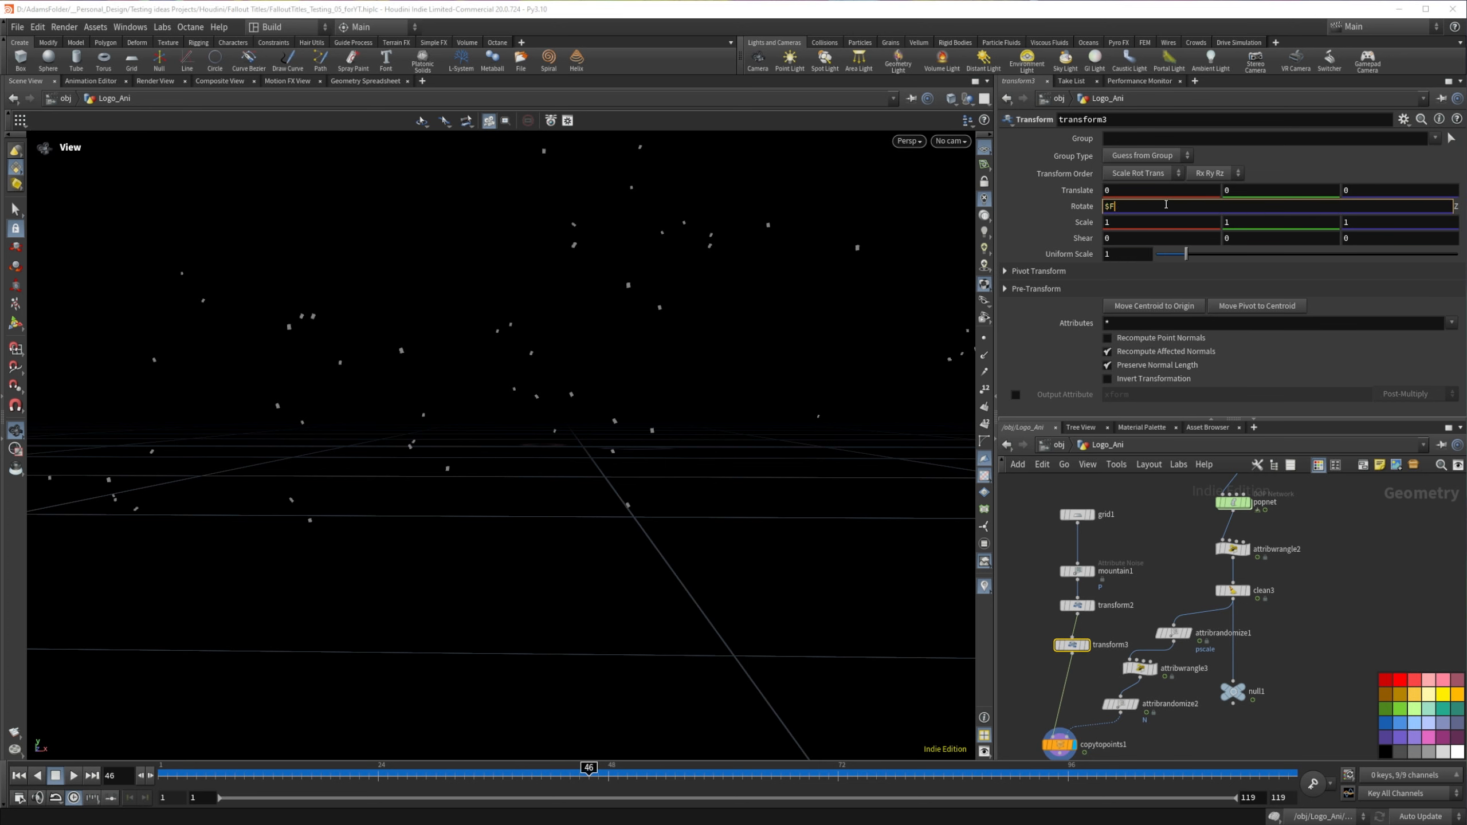
{"action": "type", "text": "*2"}
{"action": "key", "text": "Return"}
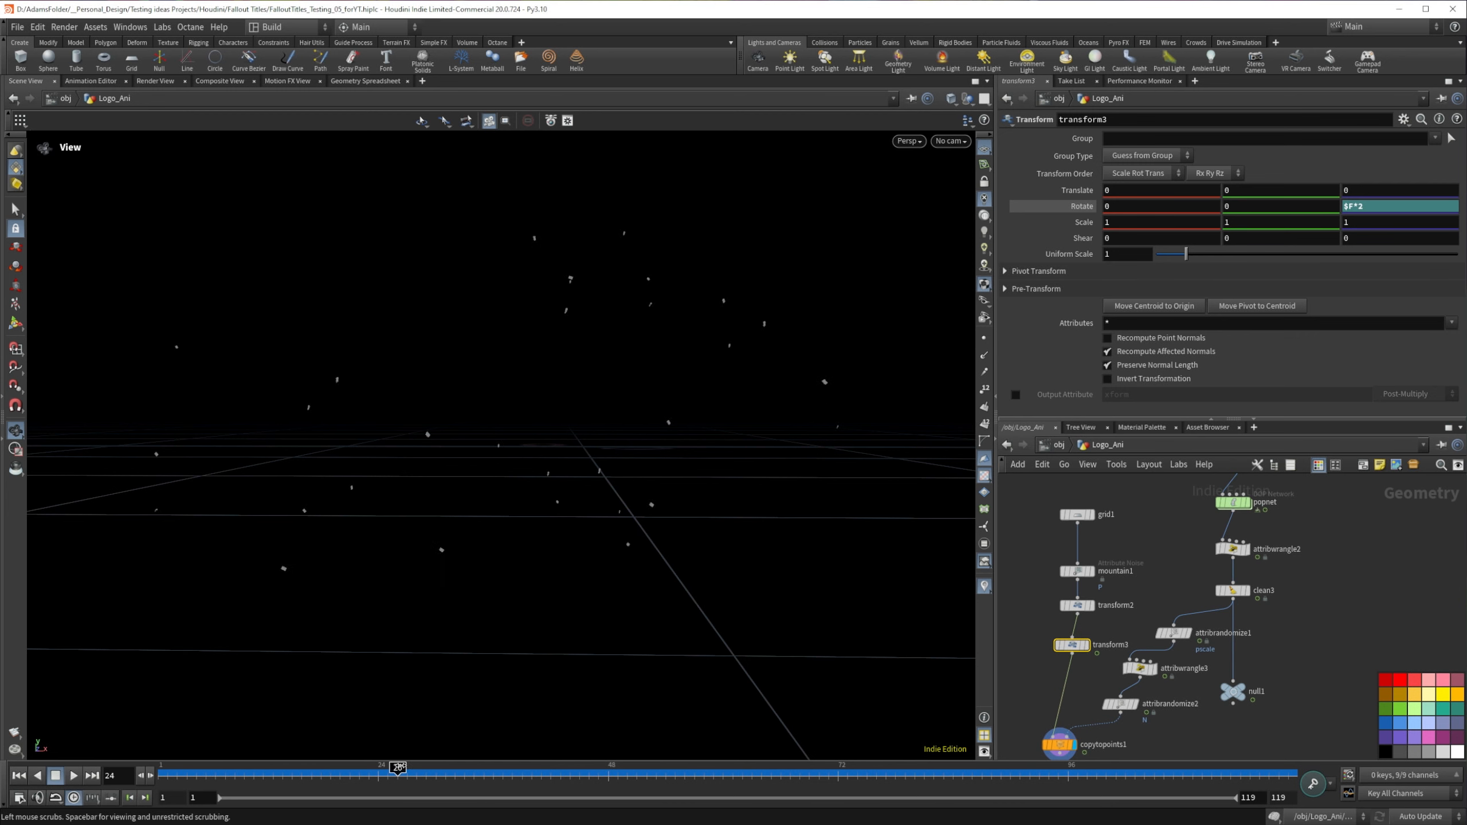
{"action": "left_click_drag", "start_coordinate": [633, 765], "coordinate": [522, 765]}
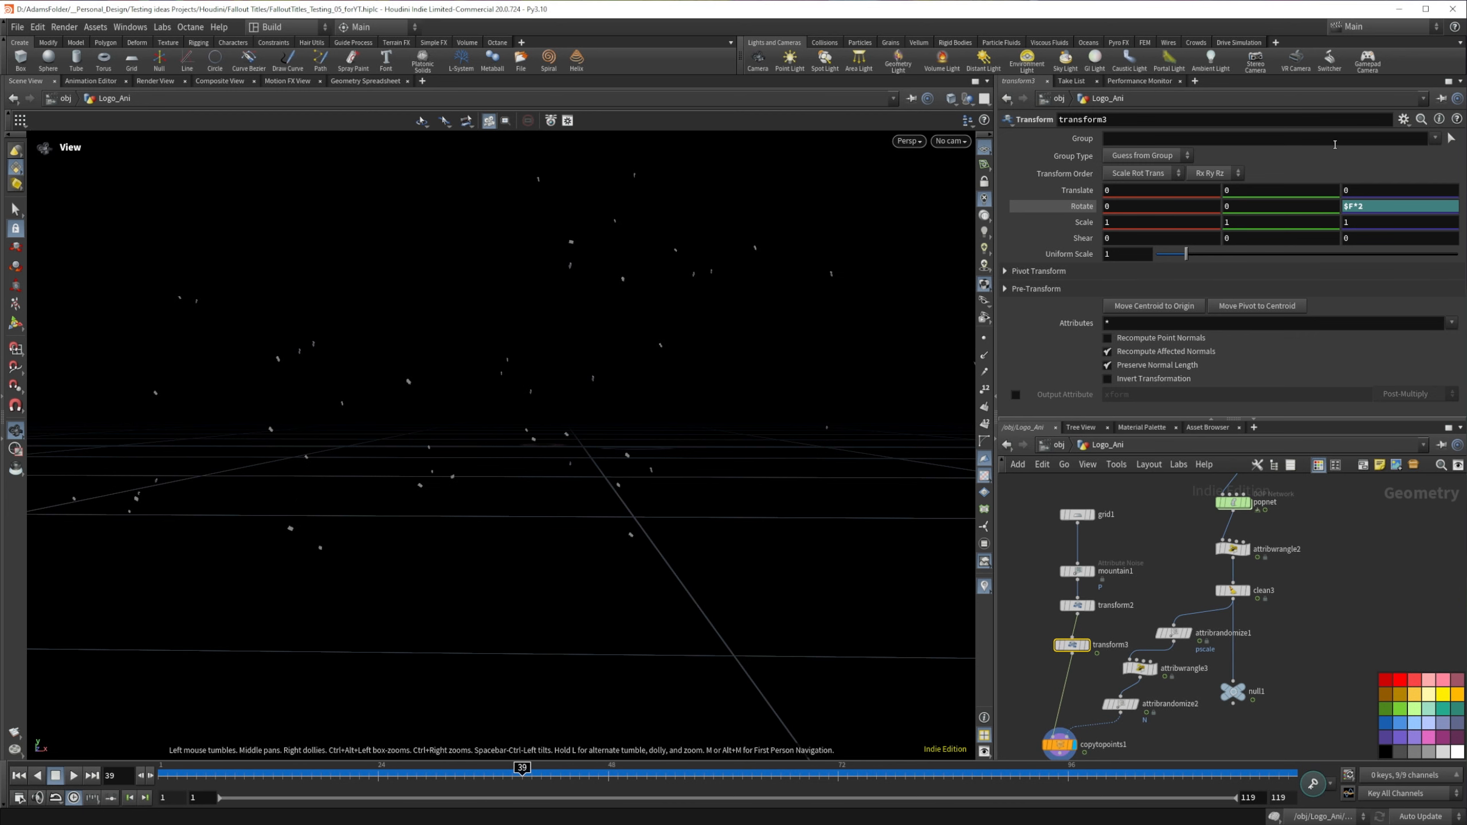
Step: Set transform3's Z rotation to $F*5, display the node, and scrub to frame 79
{"action": "left_click", "coordinate": [1359, 204]}
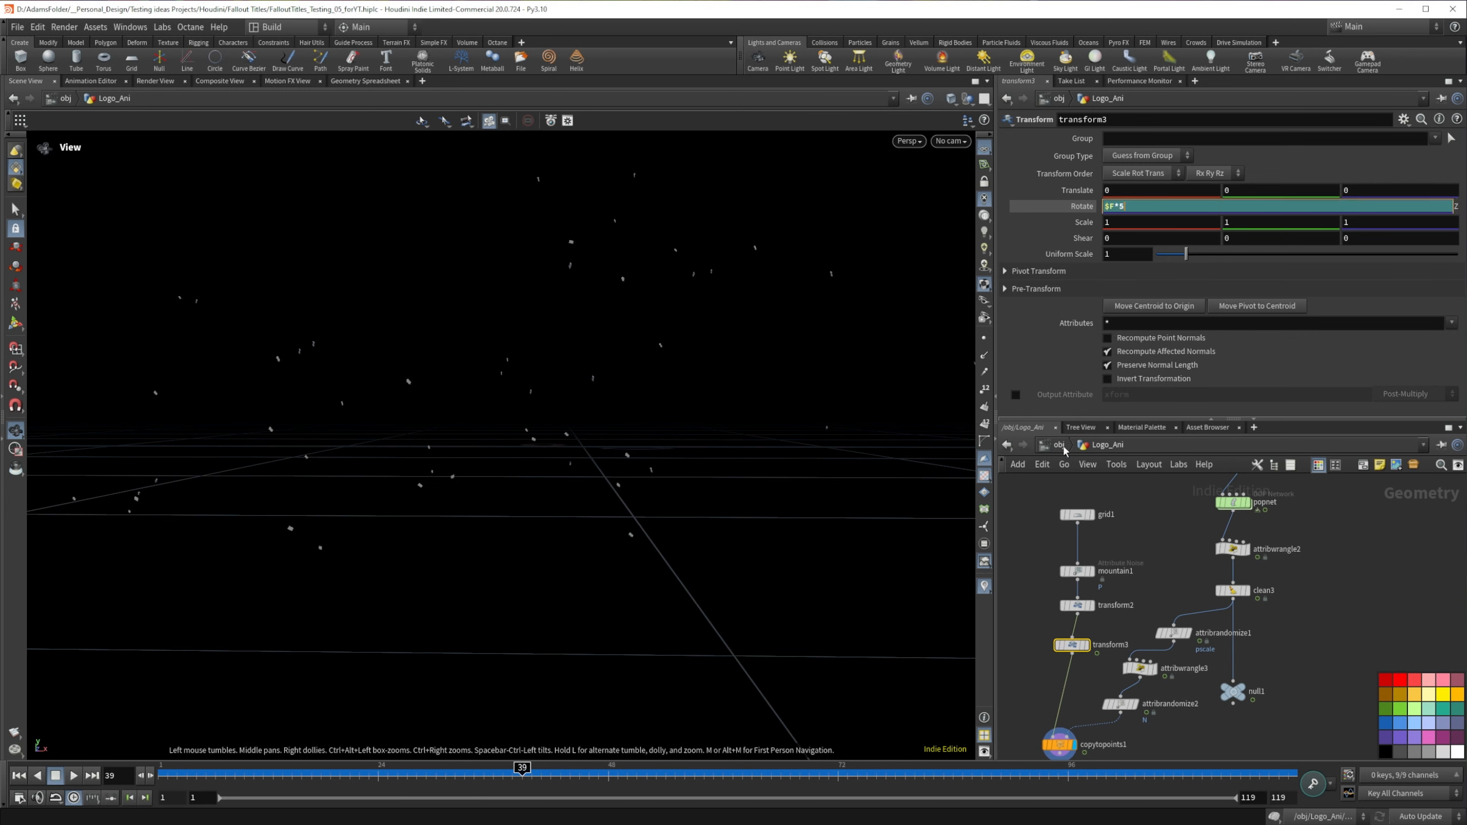
{"action": "key", "text": "Return"}
{"action": "left_click", "coordinate": [1086, 644]}
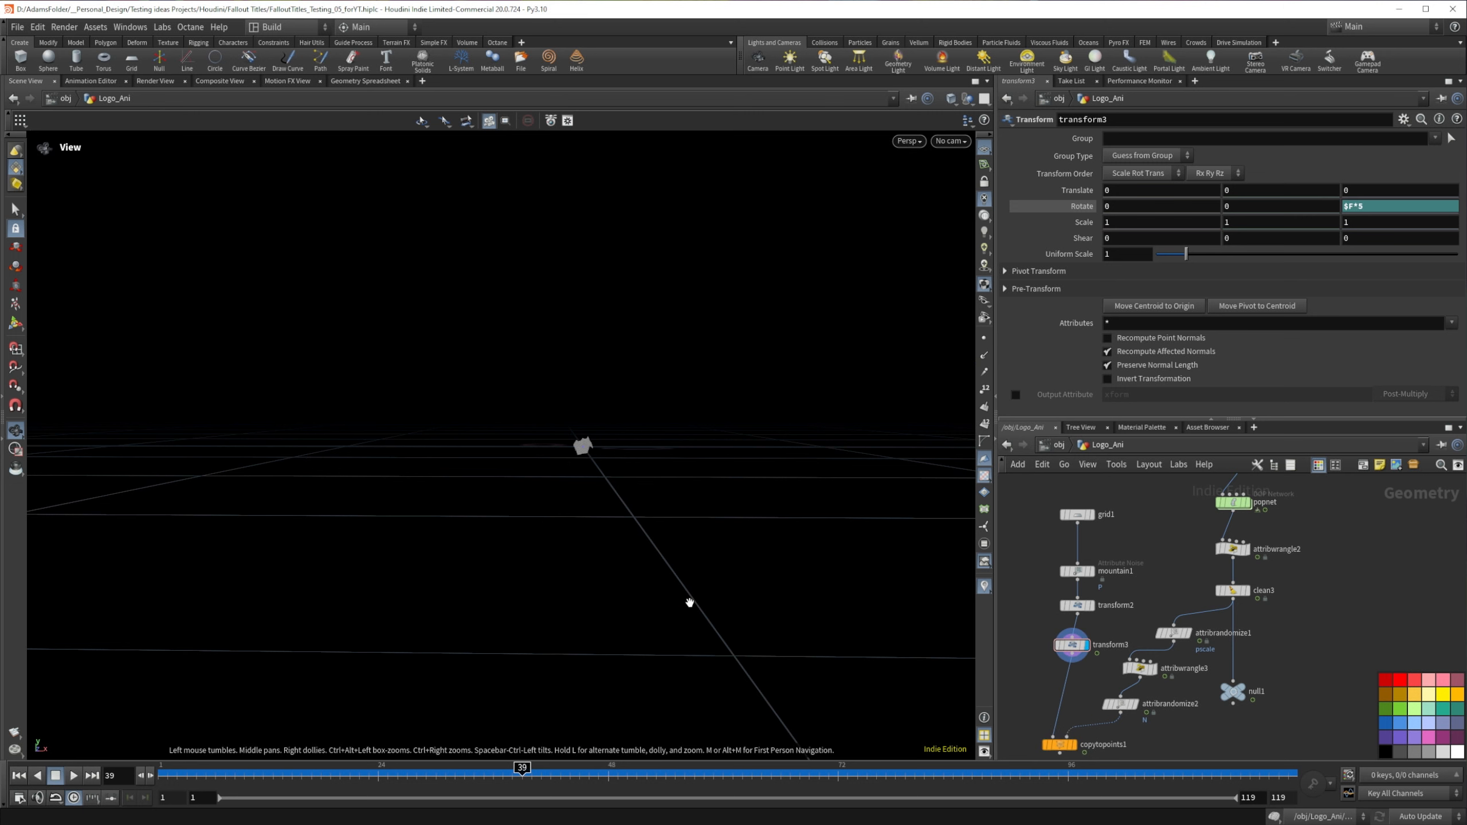
{"action": "left_click_drag", "start_coordinate": [358, 768], "coordinate": [905, 769]}
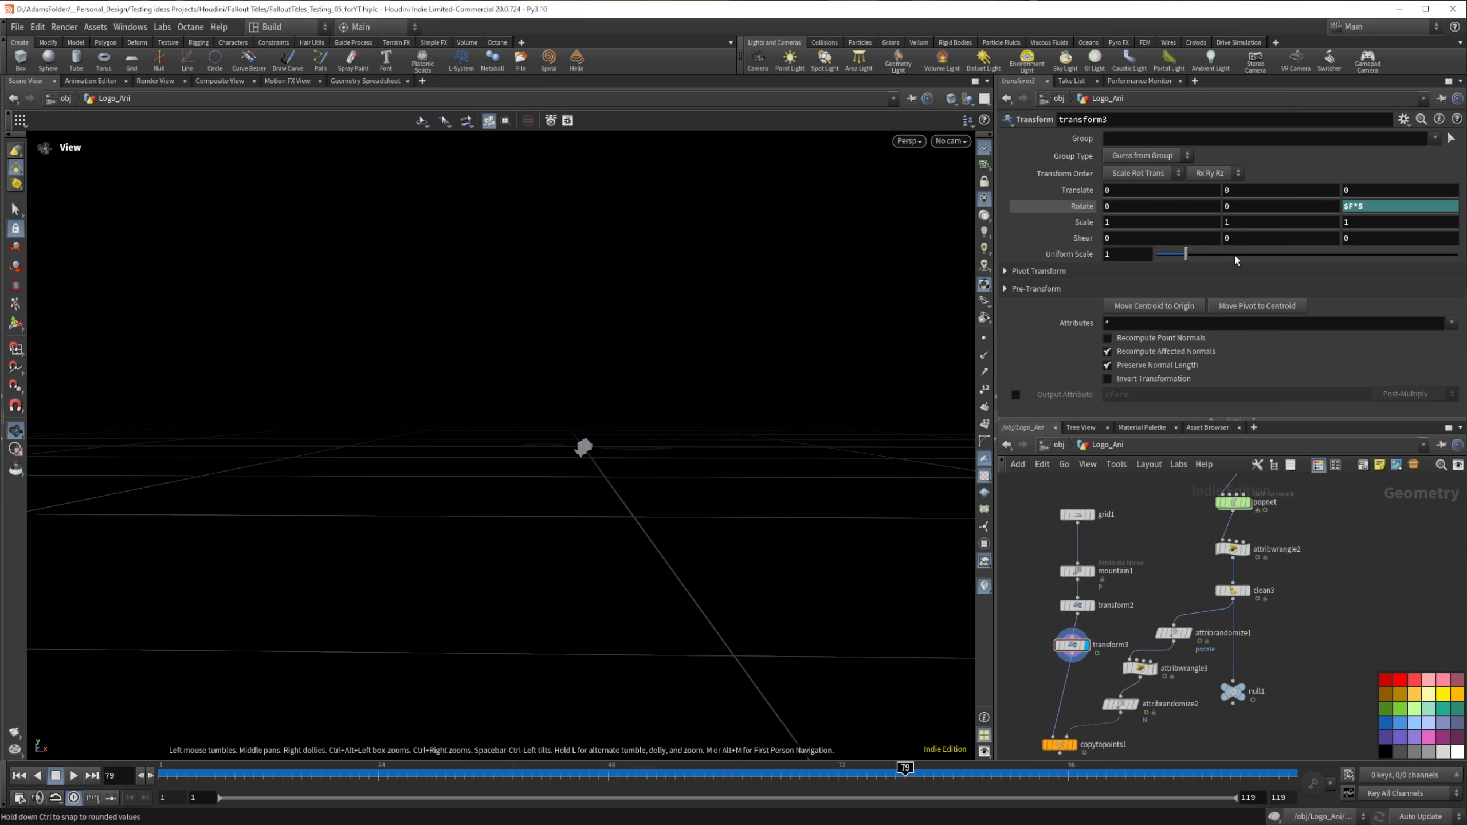
Step: Set transform3's Y rotation to $F and scrub the animation through to frame 119
{"action": "left_click", "coordinate": [1241, 205]}
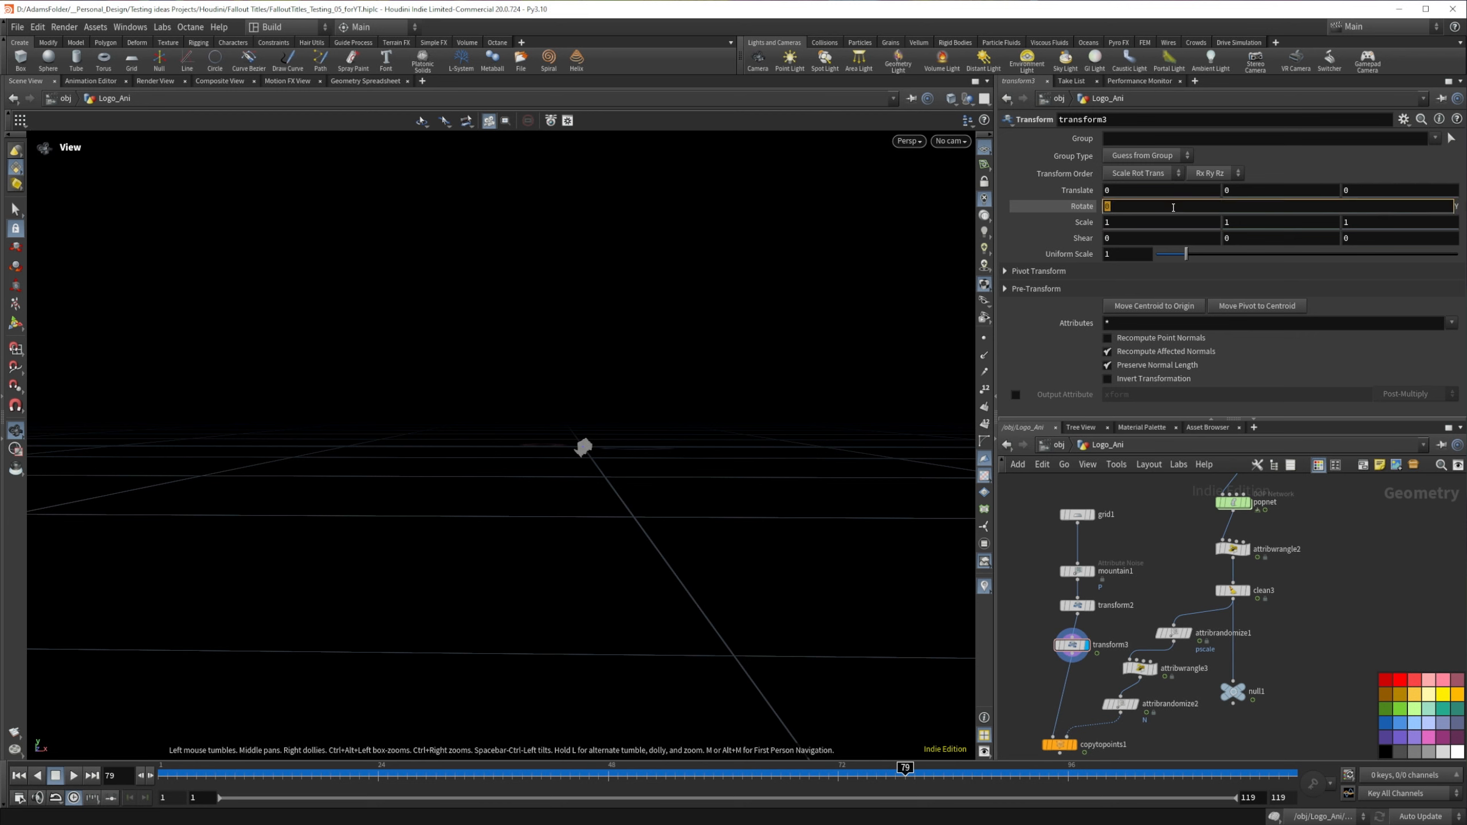
{"action": "type", "text": "$F"}
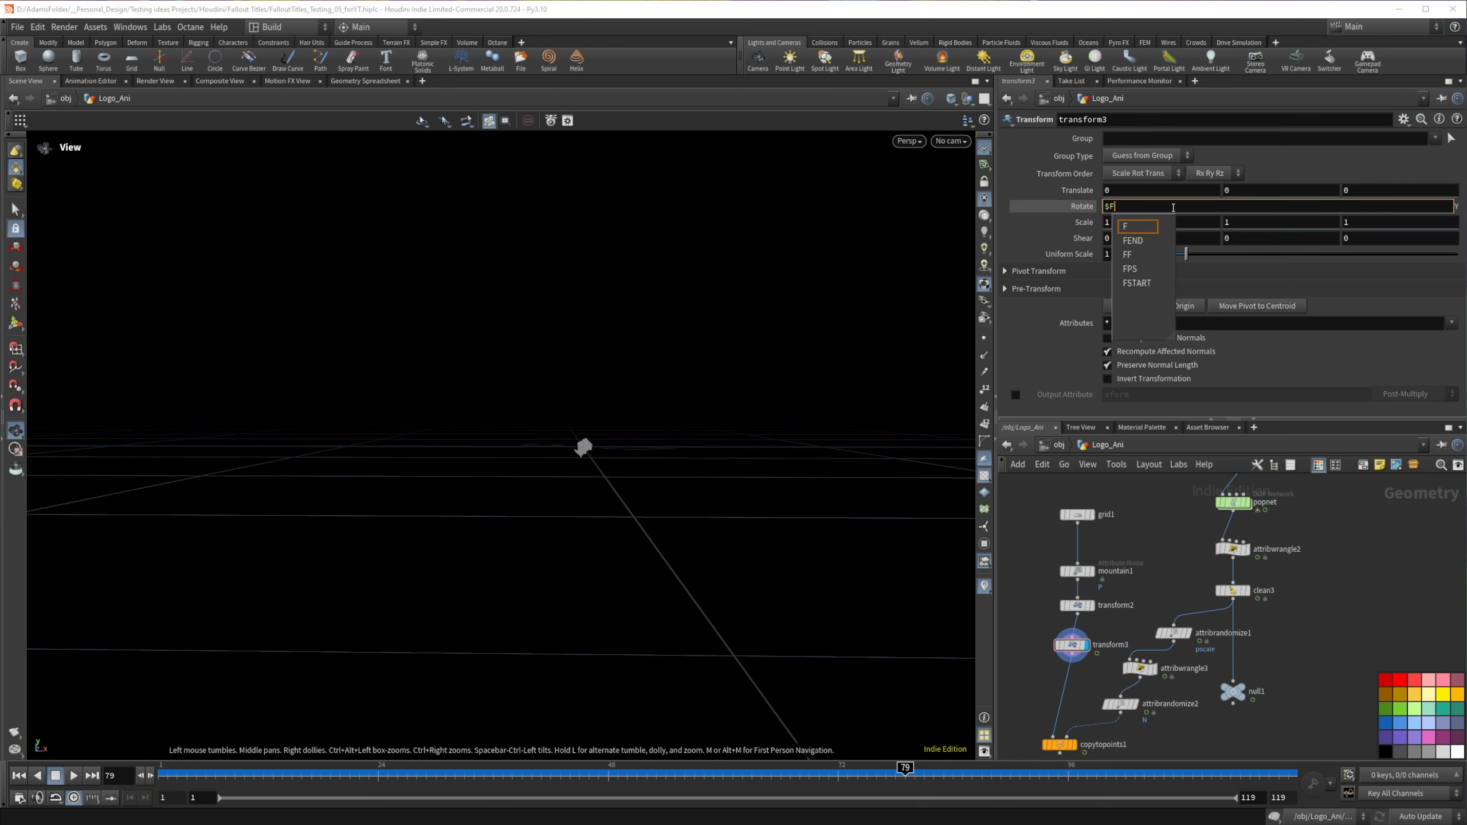
{"action": "key", "text": "Return"}
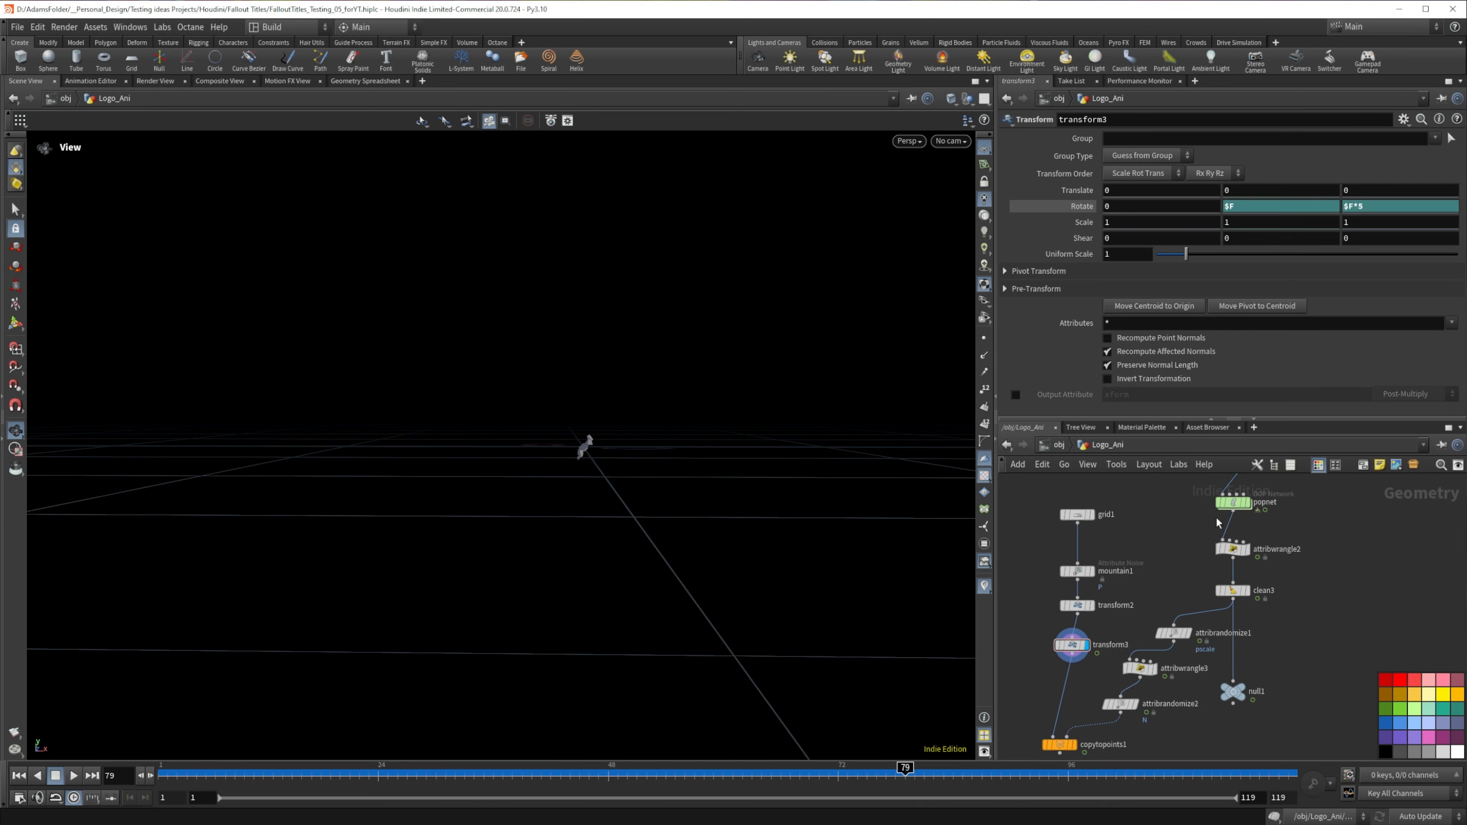
{"action": "left_click_drag", "start_coordinate": [446, 776], "coordinate": [1286, 662]}
Step: Display copytopoints1, scrub to frame 21, and save the scene file
{"action": "left_click", "coordinate": [1075, 746]}
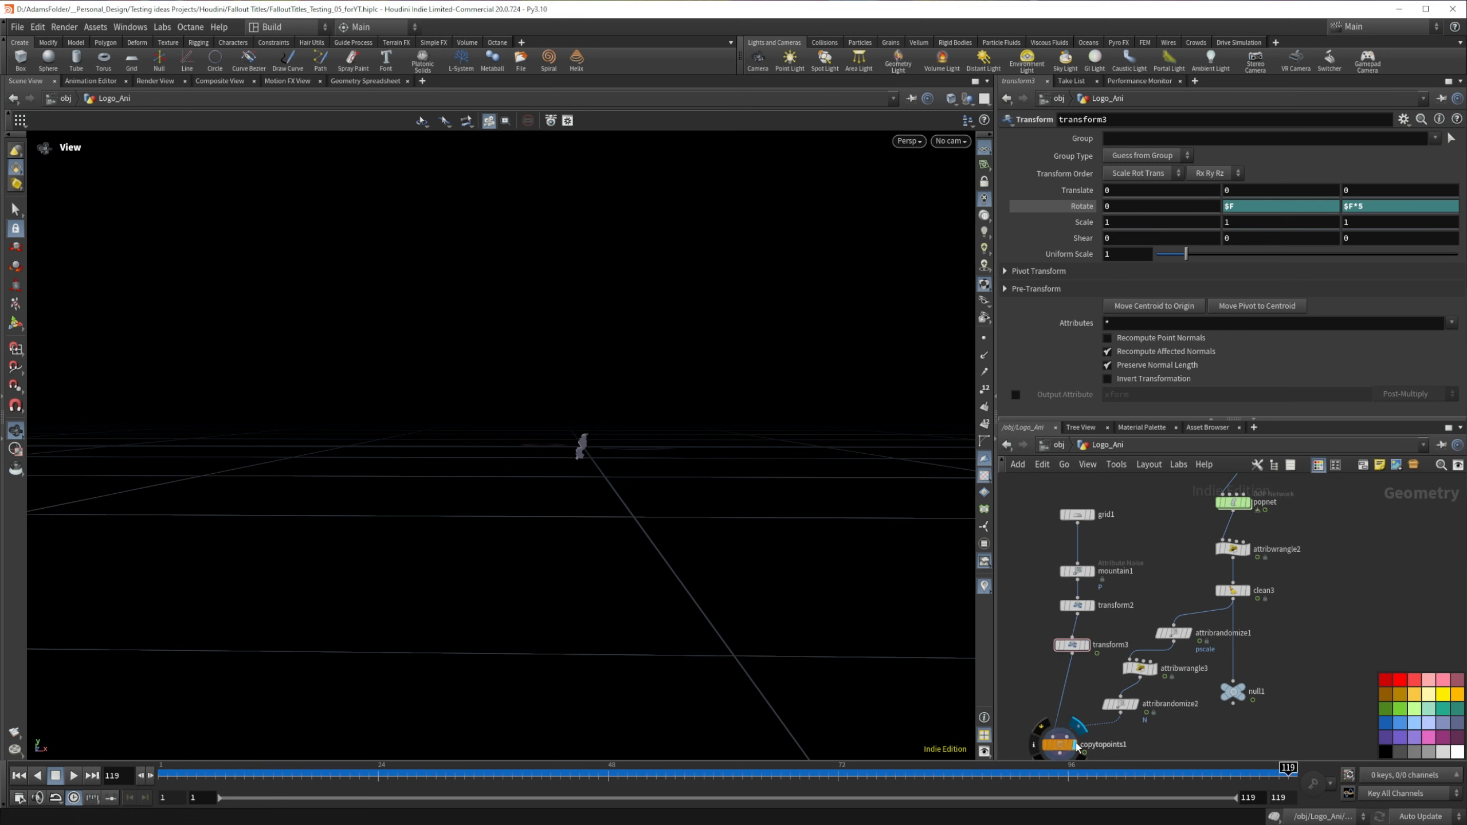
{"action": "left_click_drag", "start_coordinate": [323, 771], "coordinate": [351, 742]}
{"action": "key", "text": "ctrl+s"}
Step: Move null1 aside and realign attribrandomize1, attribwrangle3, attribrandomize2 and copytopoints1 beneath clean3
{"action": "middle_click_drag", "start_coordinate": [1093, 700], "coordinate": [1101, 654]}
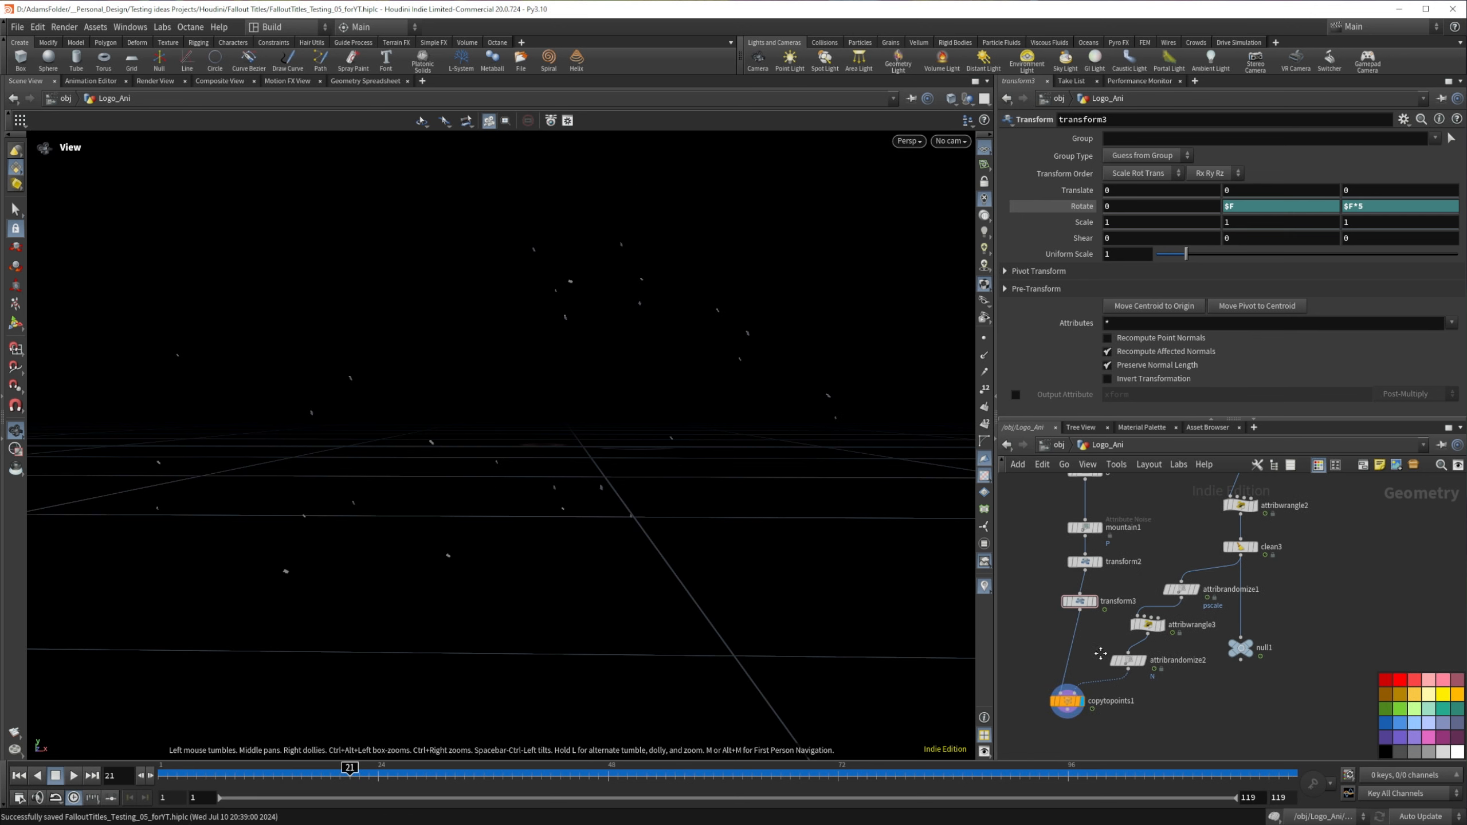
{"action": "left_click_drag", "start_coordinate": [1236, 652], "coordinate": [1299, 717]}
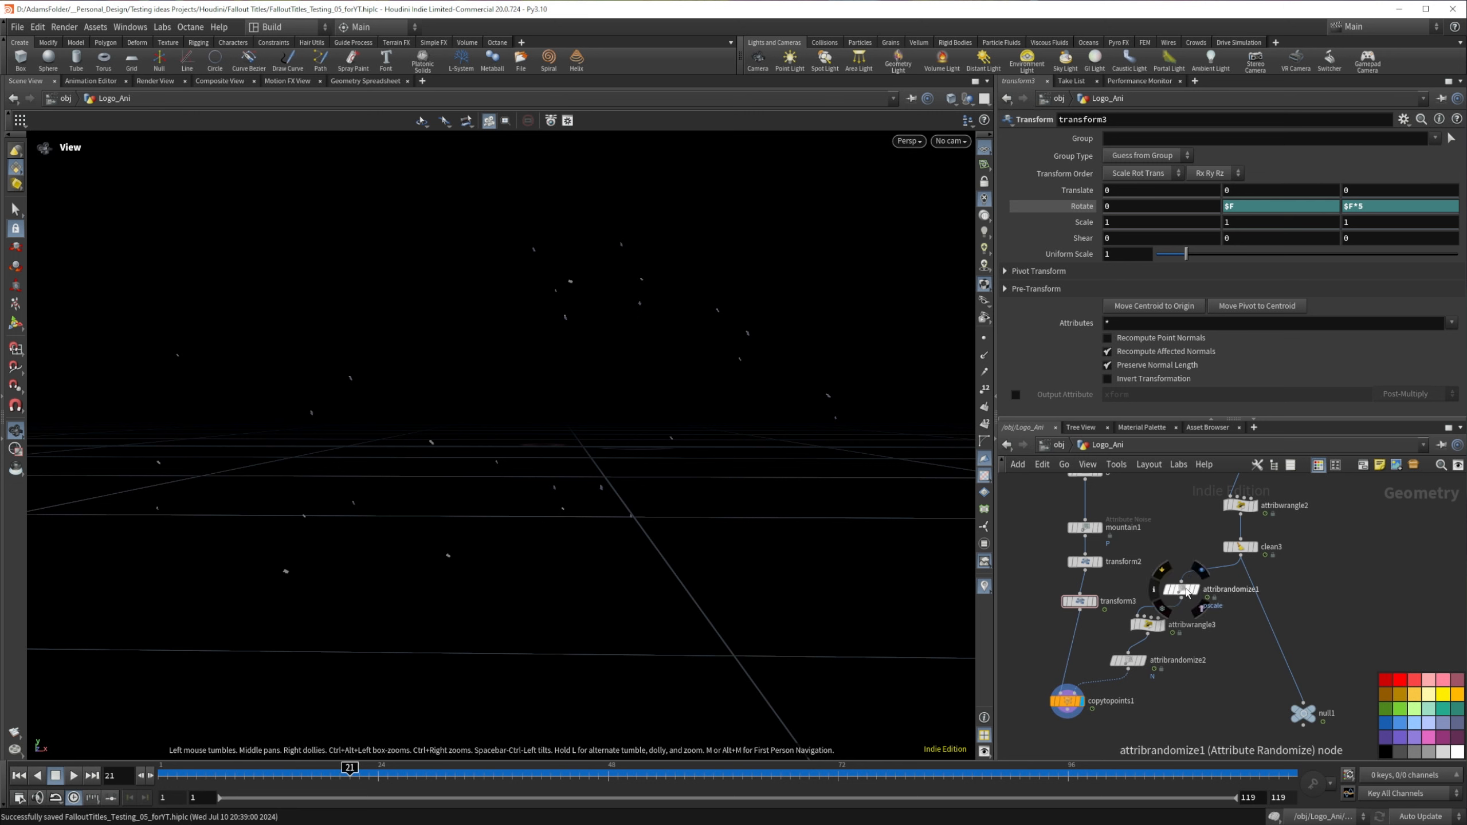
{"action": "left_click_drag", "start_coordinate": [1185, 591], "coordinate": [1227, 597]}
{"action": "left_click_drag", "start_coordinate": [1148, 623], "coordinate": [1217, 626]}
{"action": "left_click_drag", "start_coordinate": [1127, 660], "coordinate": [1216, 660]}
{"action": "left_click_drag", "start_coordinate": [1067, 701], "coordinate": [1170, 703]}
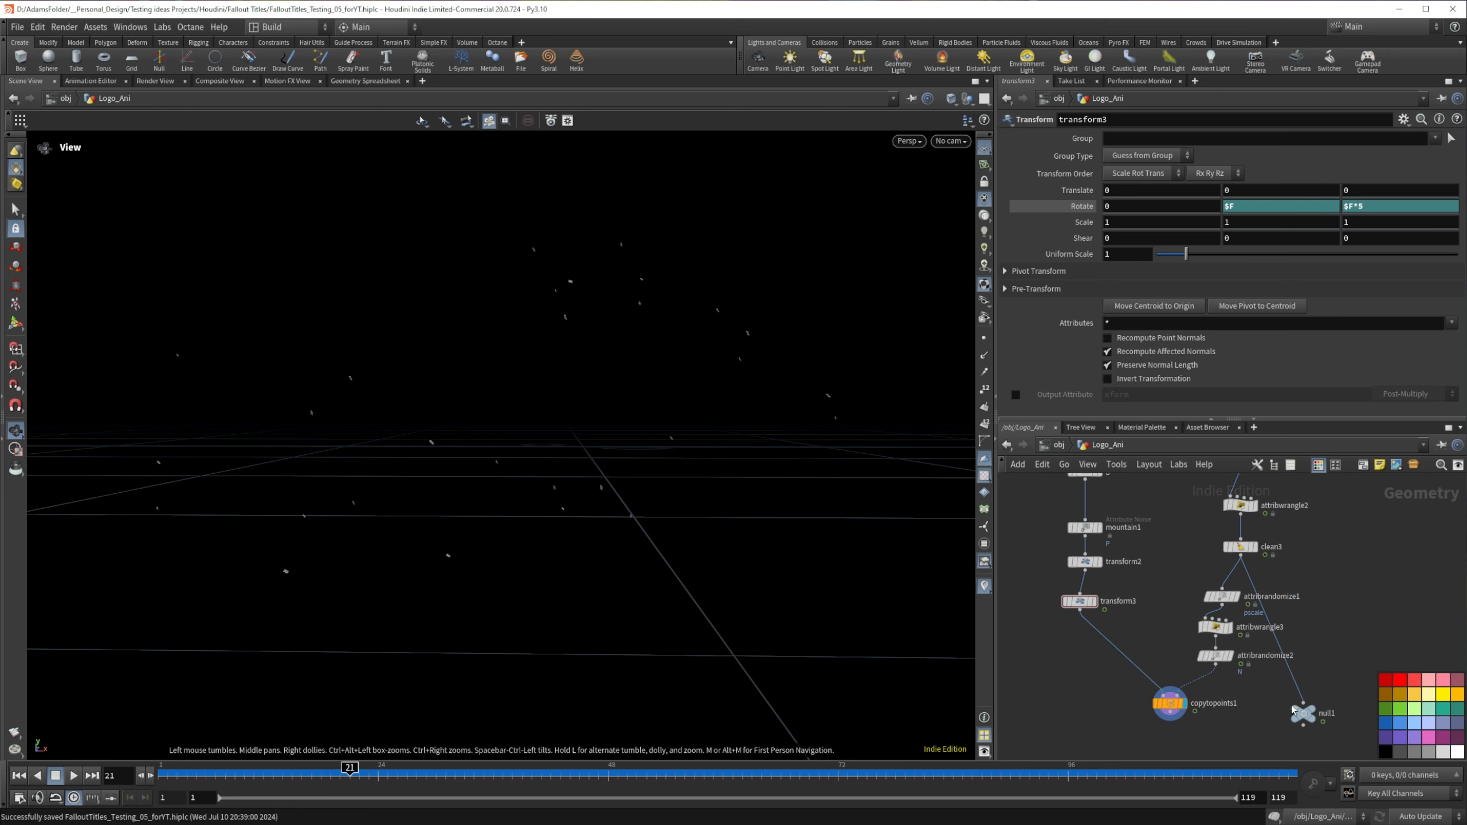
{"action": "middle_click_drag", "start_coordinate": [1318, 685], "coordinate": [1302, 572]}
{"action": "middle_click_drag", "start_coordinate": [1145, 601], "coordinate": [1108, 679]}
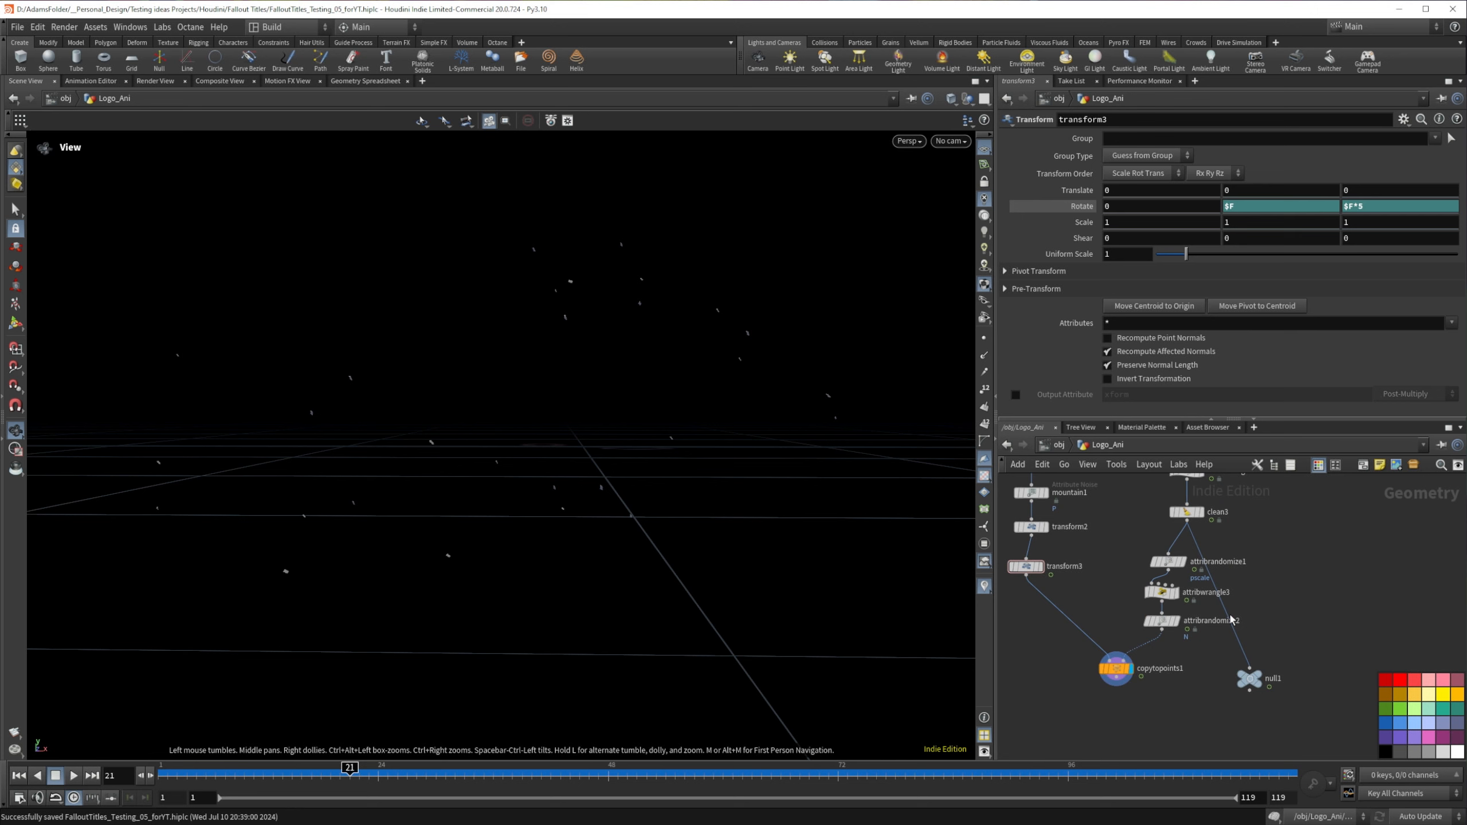
Step: Attach the null to copytopoints1's output instead of clean3 and rename it Ember_OUT
{"action": "left_click", "coordinate": [1091, 668]}
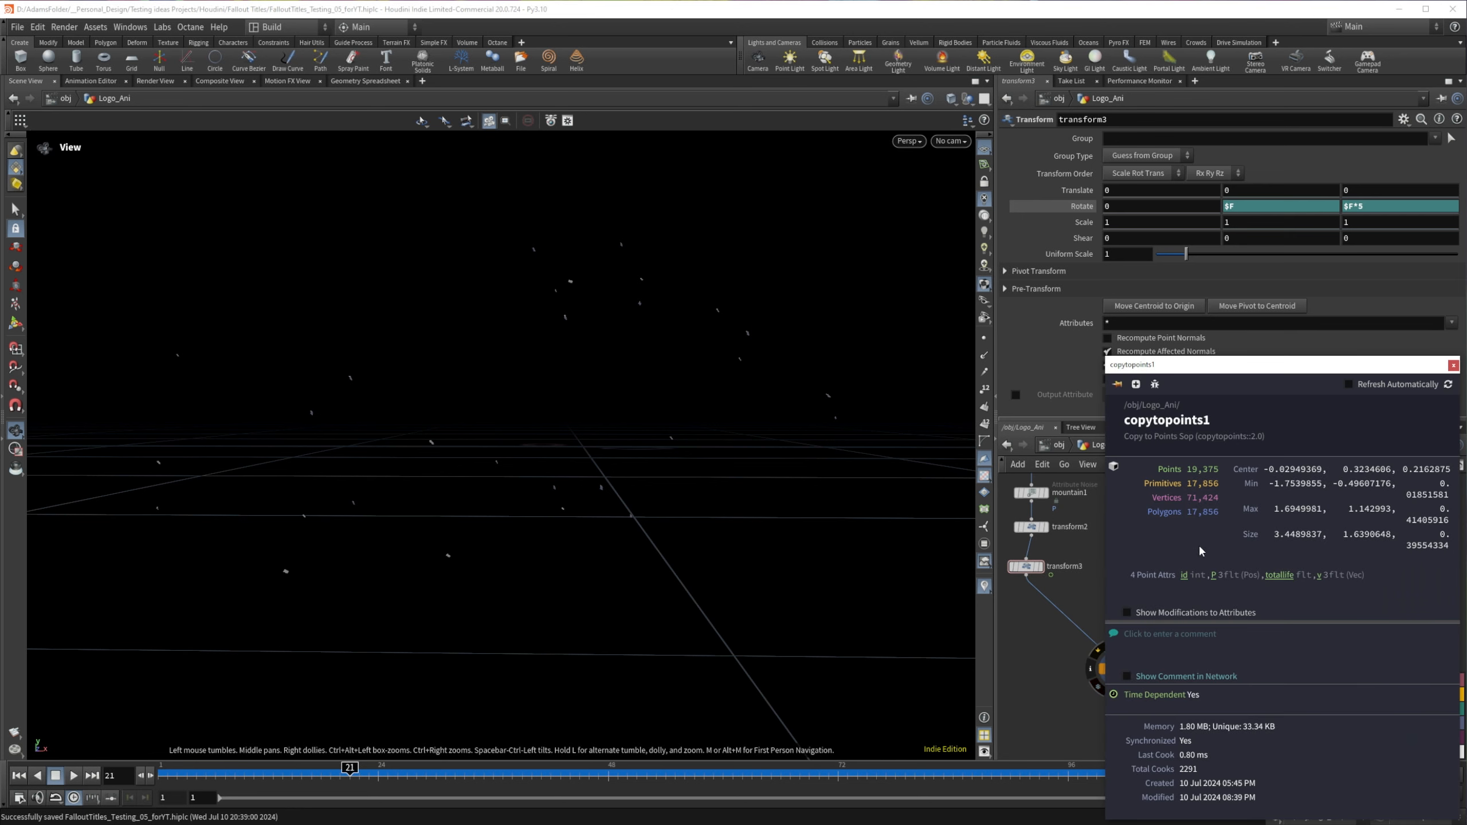
{"action": "left_click", "coordinate": [1453, 365]}
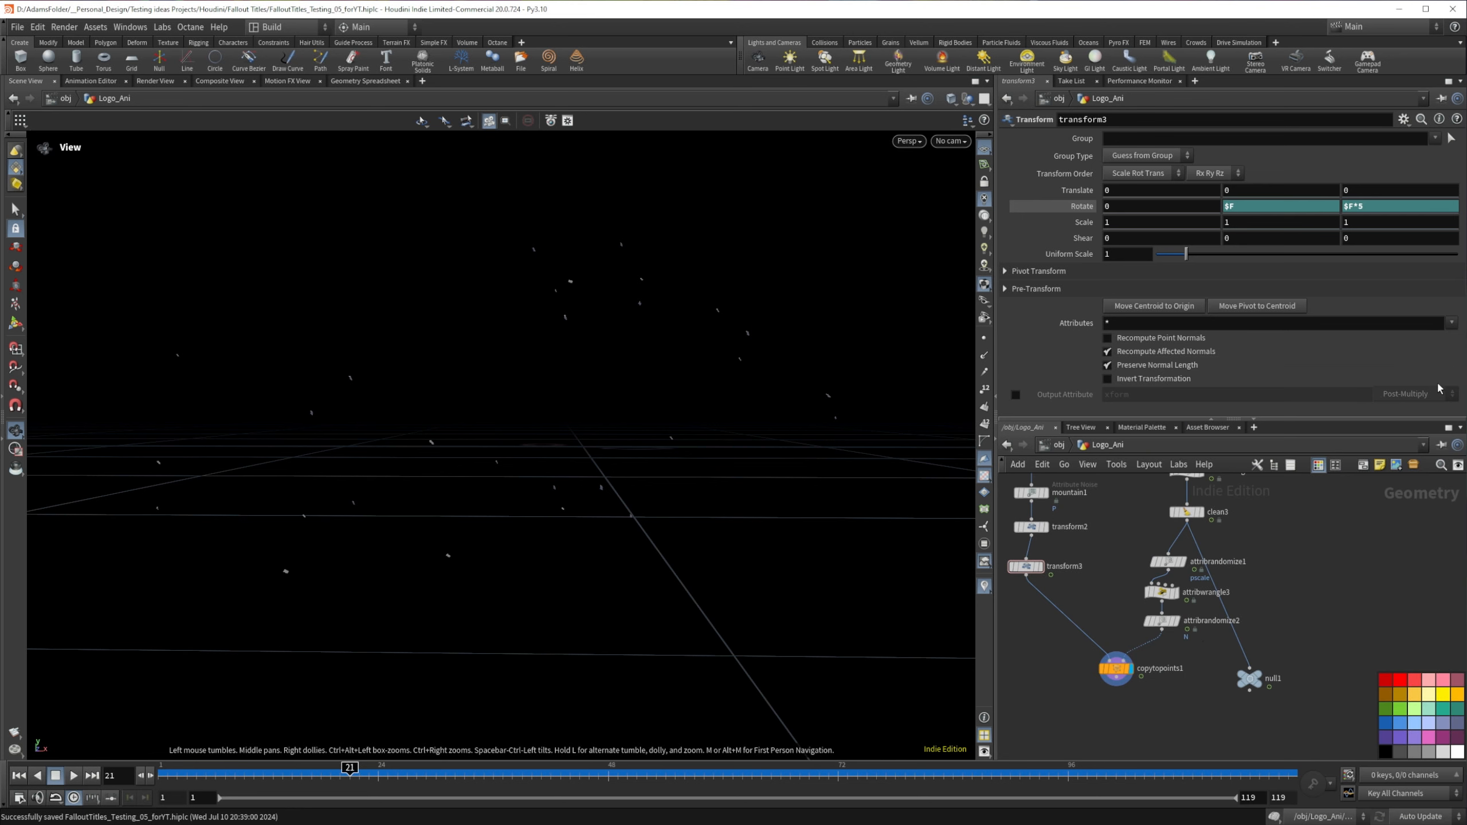
{"action": "left_click_drag", "start_coordinate": [1141, 677], "coordinate": [1152, 710]}
{"action": "double_click", "coordinate": [1149, 708]}
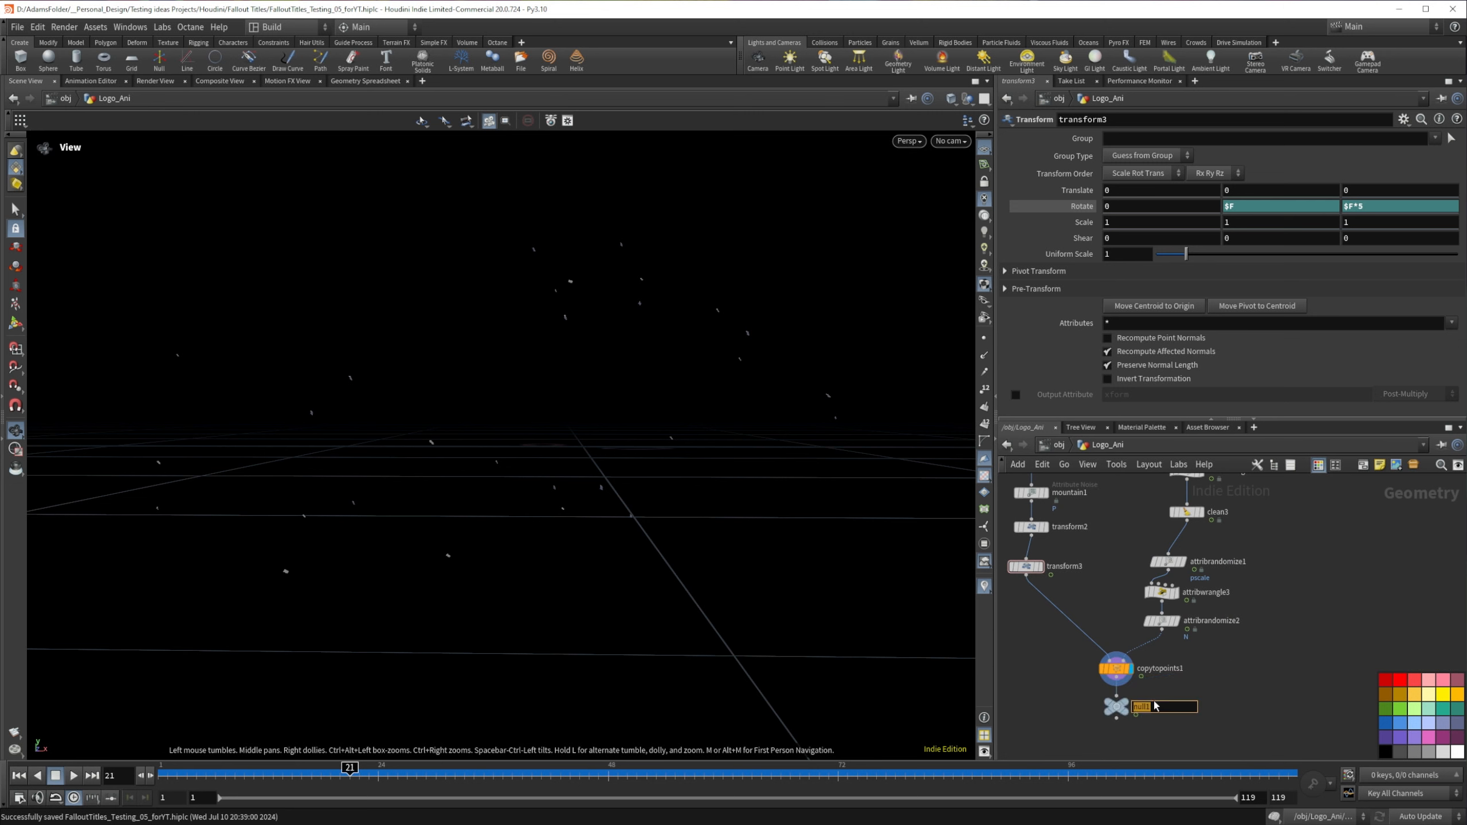
{"action": "type", "text": "Ember_OUT"}
{"action": "key", "text": "Return"}
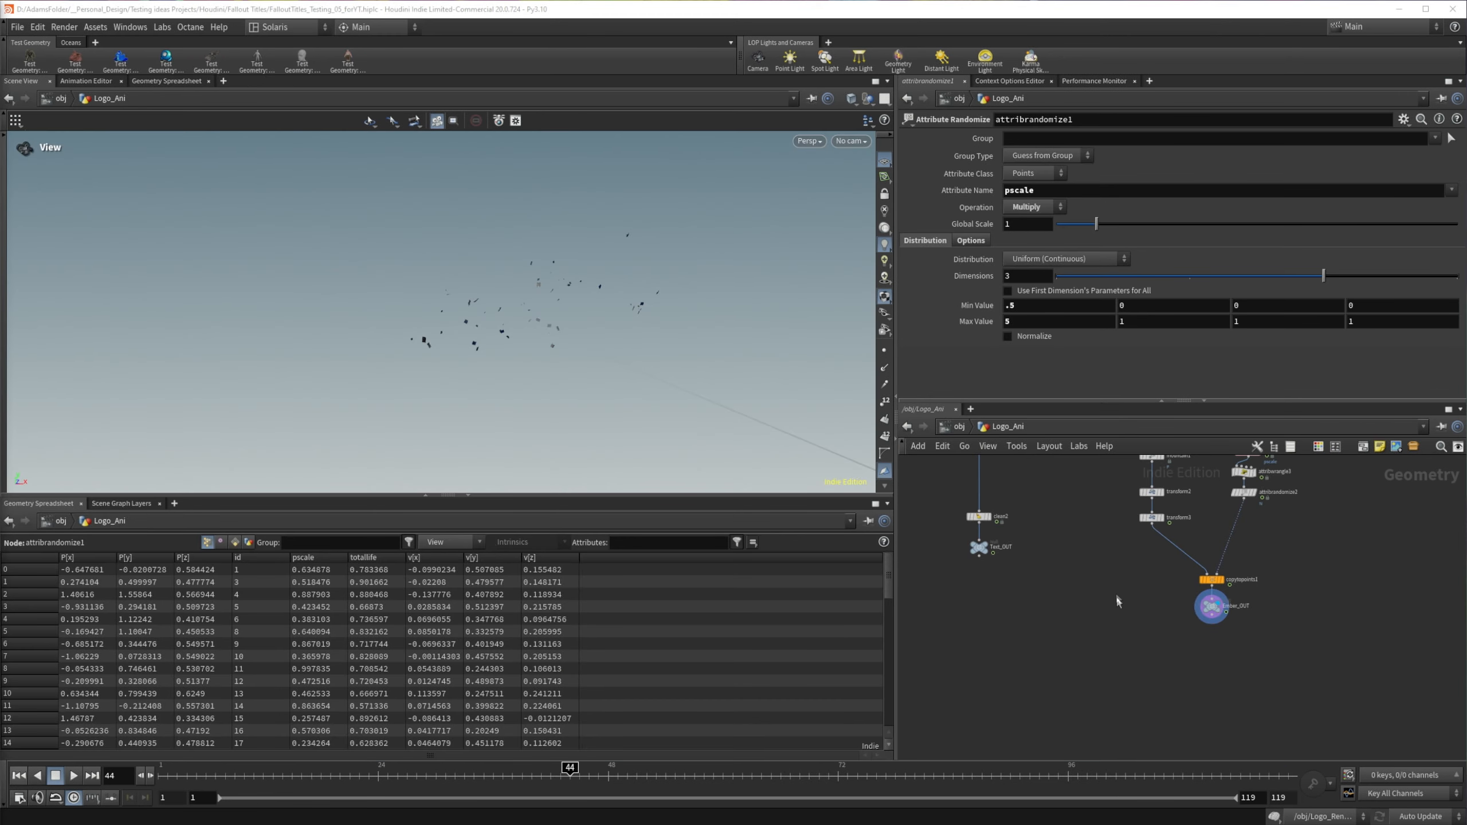
{"action": "scroll", "coordinate": [1112, 623], "scroll_direction": "up", "scroll_amount": 1}
{"action": "scroll", "coordinate": [1117, 570], "scroll_direction": "down", "scroll_amount": 2}
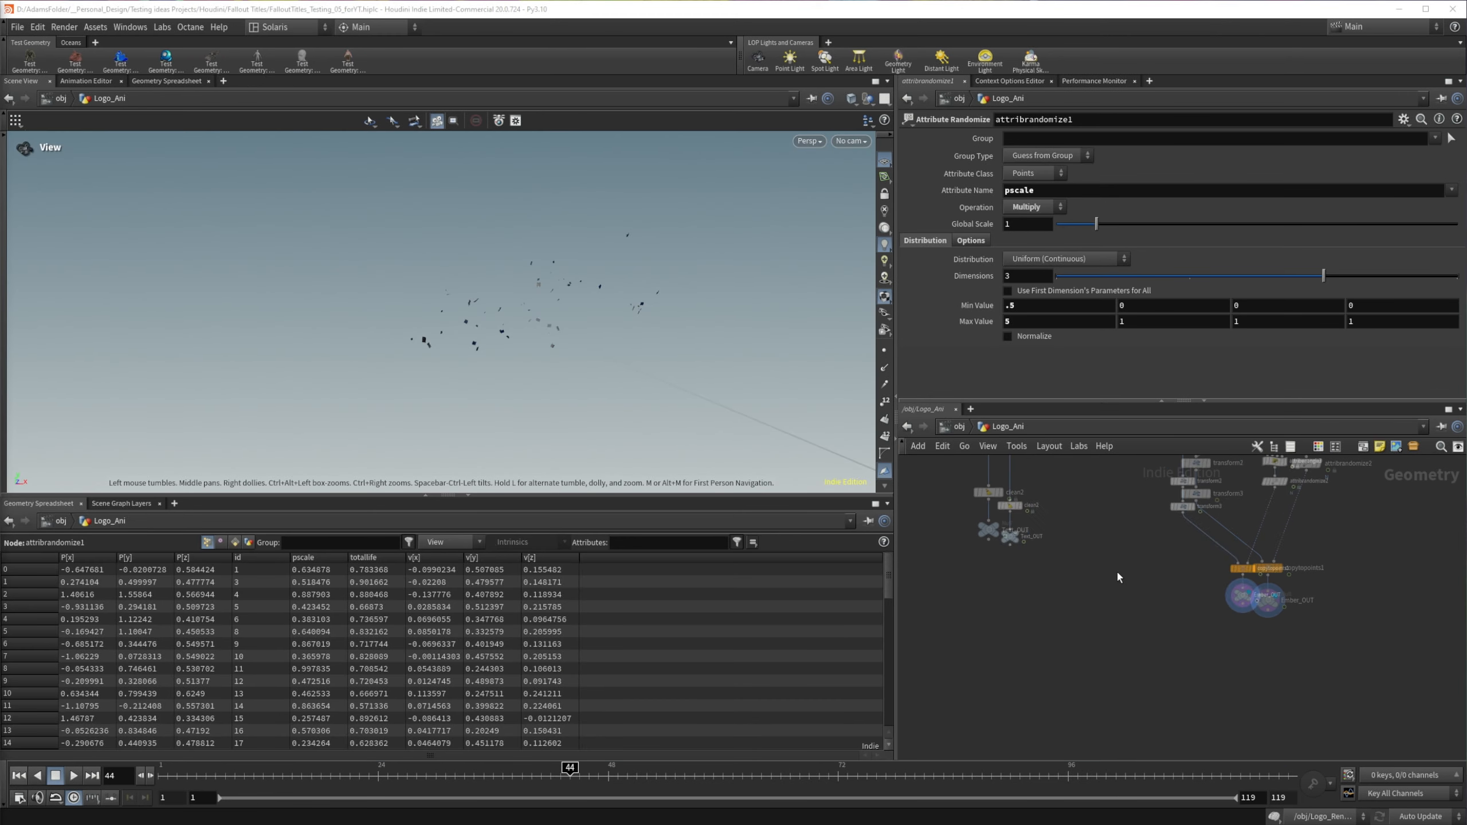
{"action": "scroll", "coordinate": [1120, 560], "scroll_direction": "up", "scroll_amount": 2}
{"action": "left_click_drag", "start_coordinate": [525, 333], "coordinate": [495, 333]}
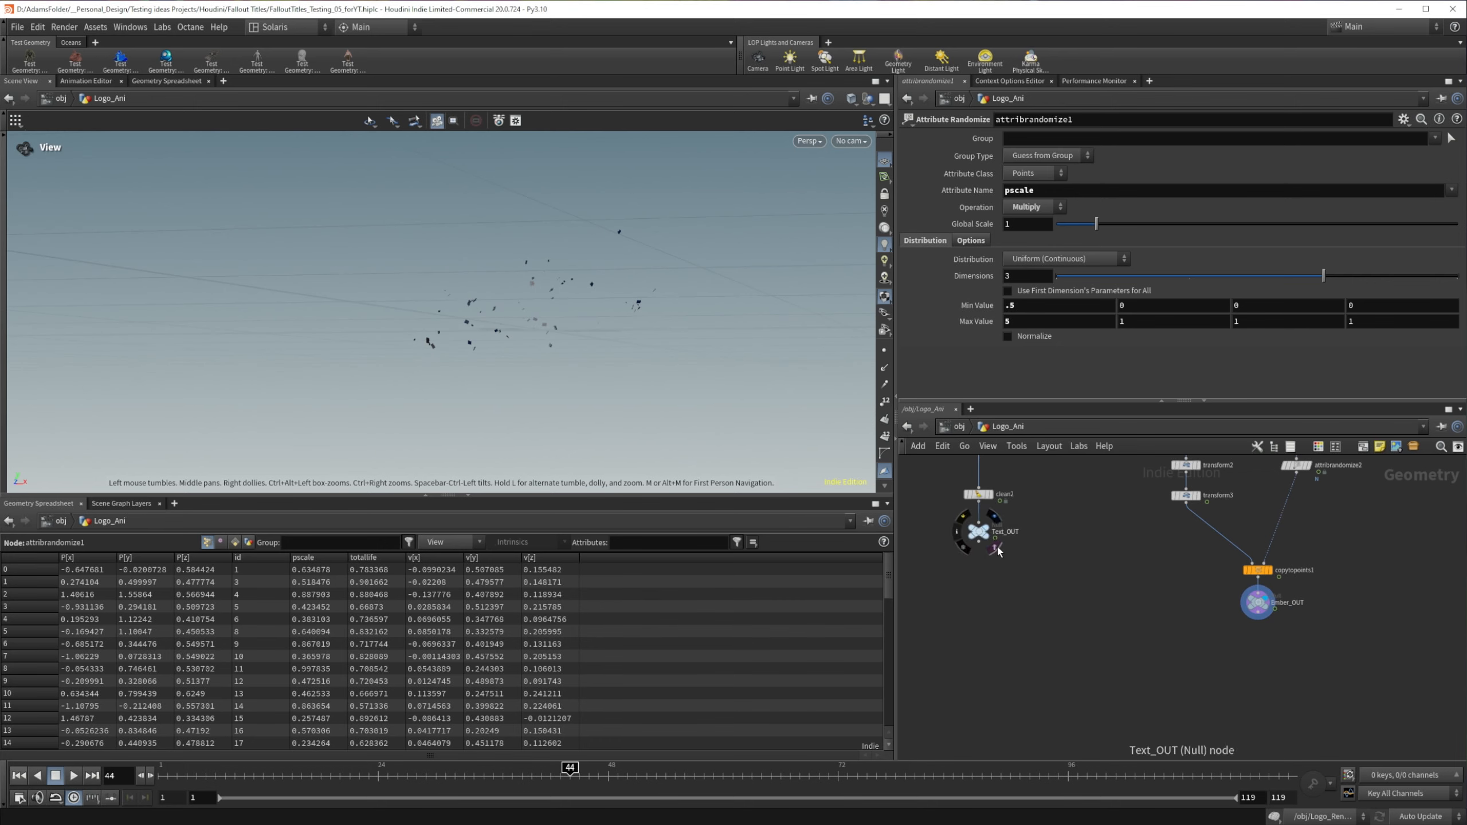
Step: Show Text_OUT as a template so the Fallout logo can be compared with the displayed ember flakes
{"action": "left_click", "coordinate": [996, 548]}
{"action": "left_click_drag", "start_coordinate": [550, 330], "coordinate": [578, 345]}
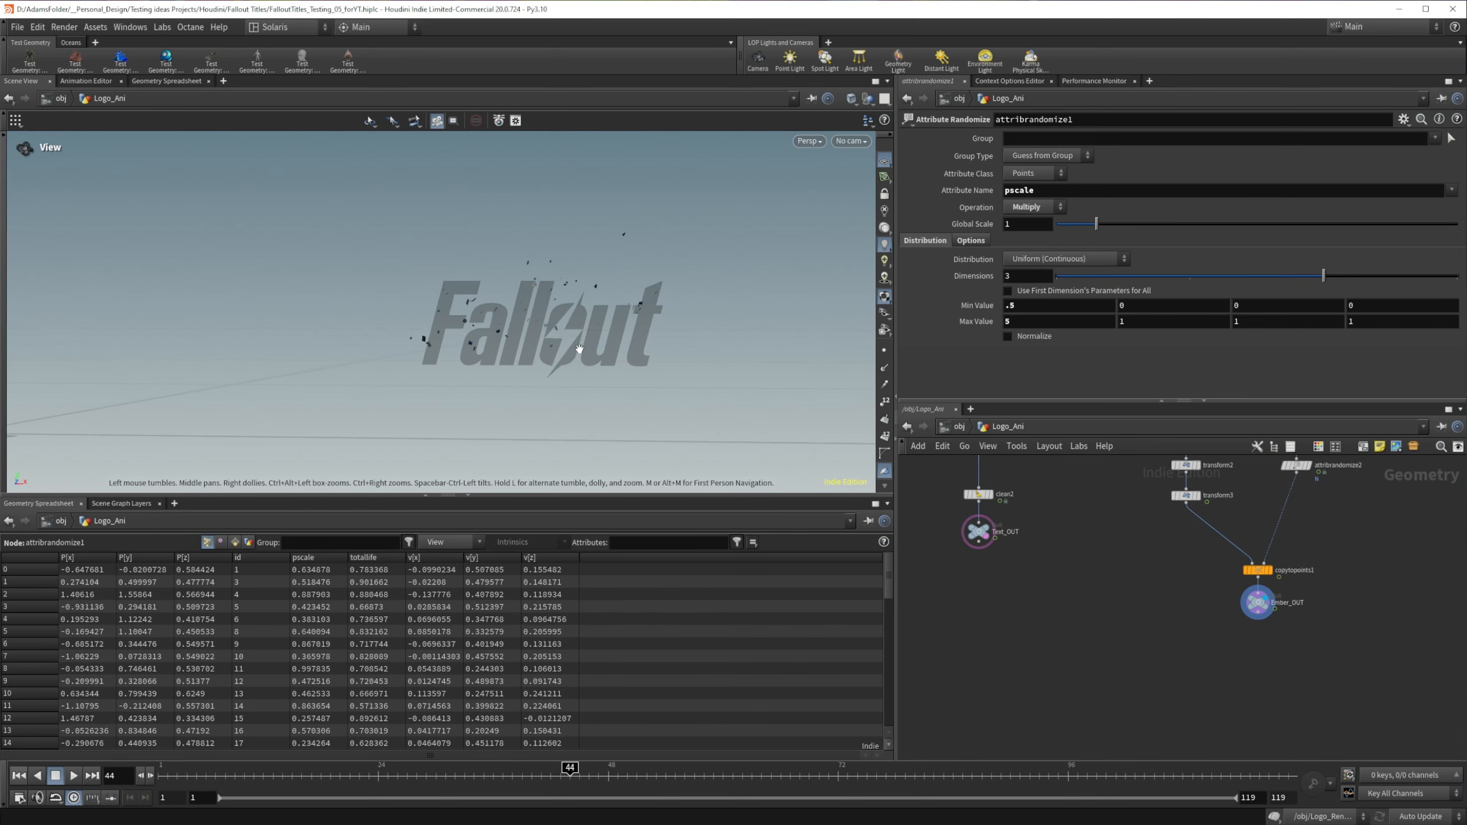
{"action": "scroll", "coordinate": [580, 347], "scroll_direction": "up", "scroll_amount": 3}
{"action": "mouse_move", "coordinate": [989, 540]}
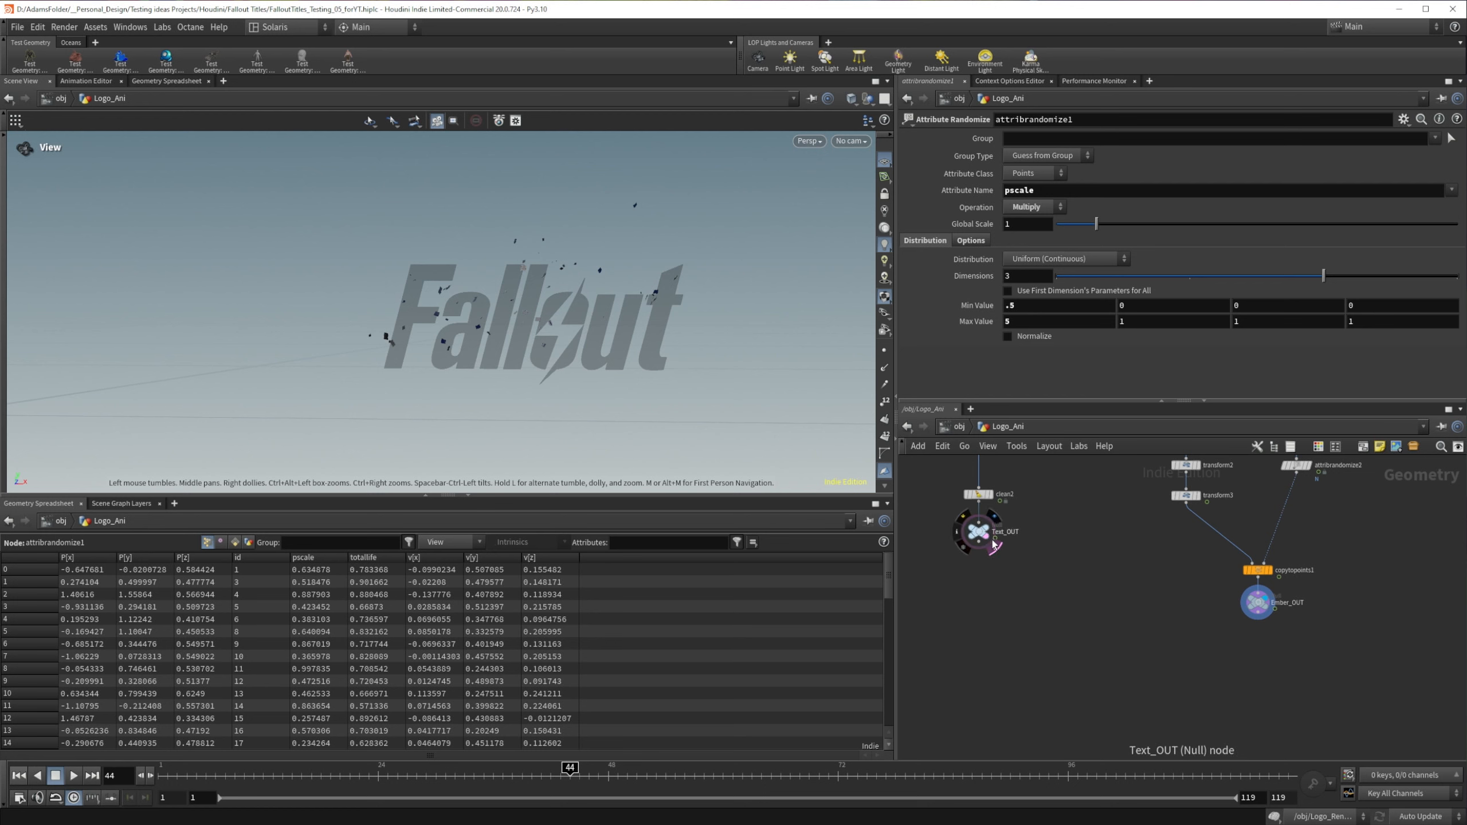
{"action": "scroll", "coordinate": [596, 336], "scroll_direction": "up", "scroll_amount": 5}
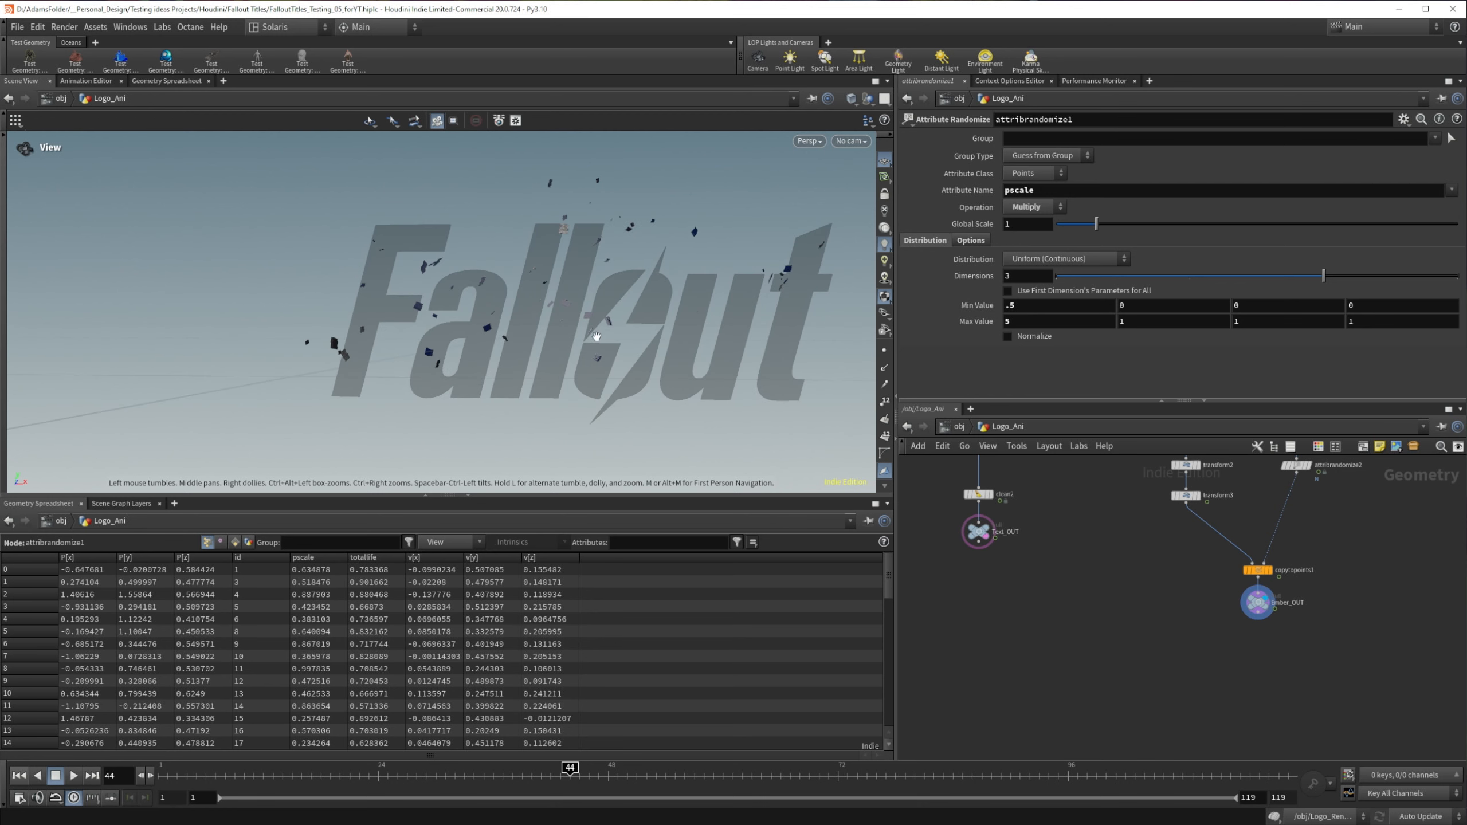
{"action": "left_click_drag", "start_coordinate": [597, 335], "coordinate": [588, 344]}
Step: Set attribrandomize1's first pscale minimum to .2 and first maximum to 2 for smaller flakes
{"action": "middle_click_drag", "start_coordinate": [1157, 540], "coordinate": [1126, 631]}
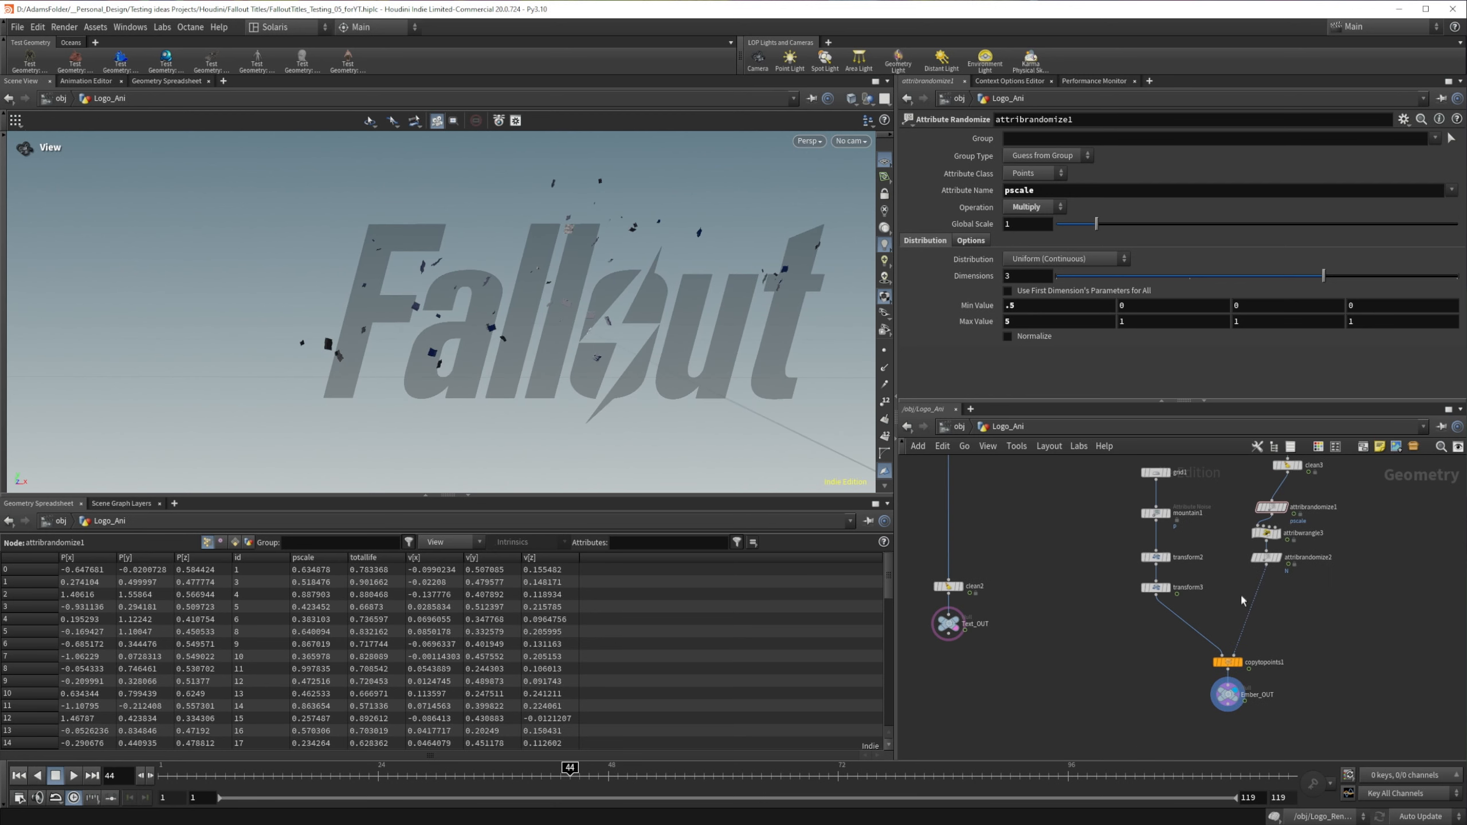
{"action": "double_click", "coordinate": [1031, 305]}
{"action": "type", "text": ".2"}
{"action": "key", "text": "Return"}
{"action": "type", "text": "2"}
{"action": "key", "text": "Return"}
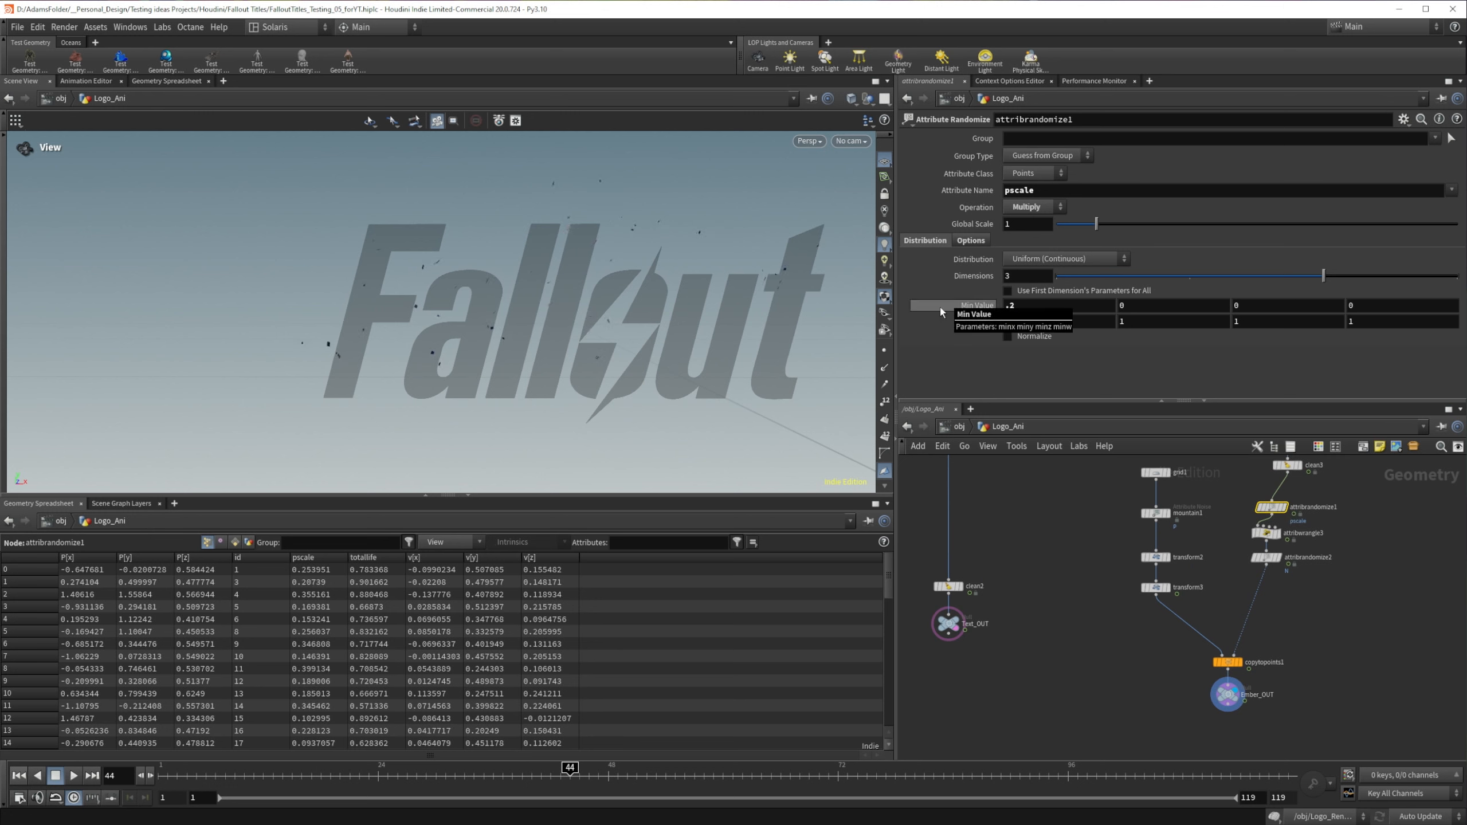
{"action": "left_click_drag", "start_coordinate": [338, 347], "coordinate": [559, 336]}
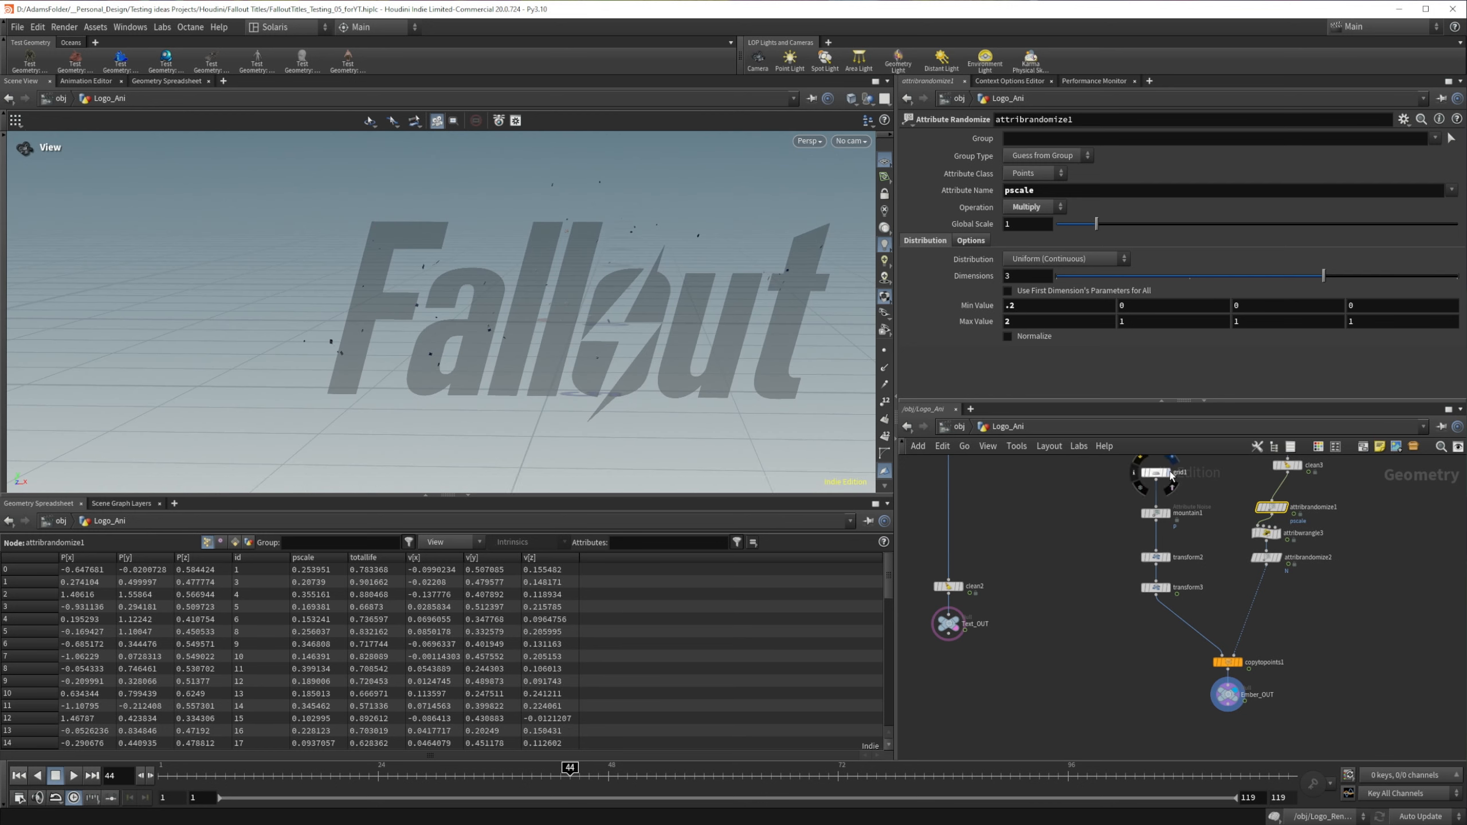
Step: Display the flake at mountain1 and insert a Group node between grid1 and mountain1
{"action": "left_click", "coordinate": [1175, 486]}
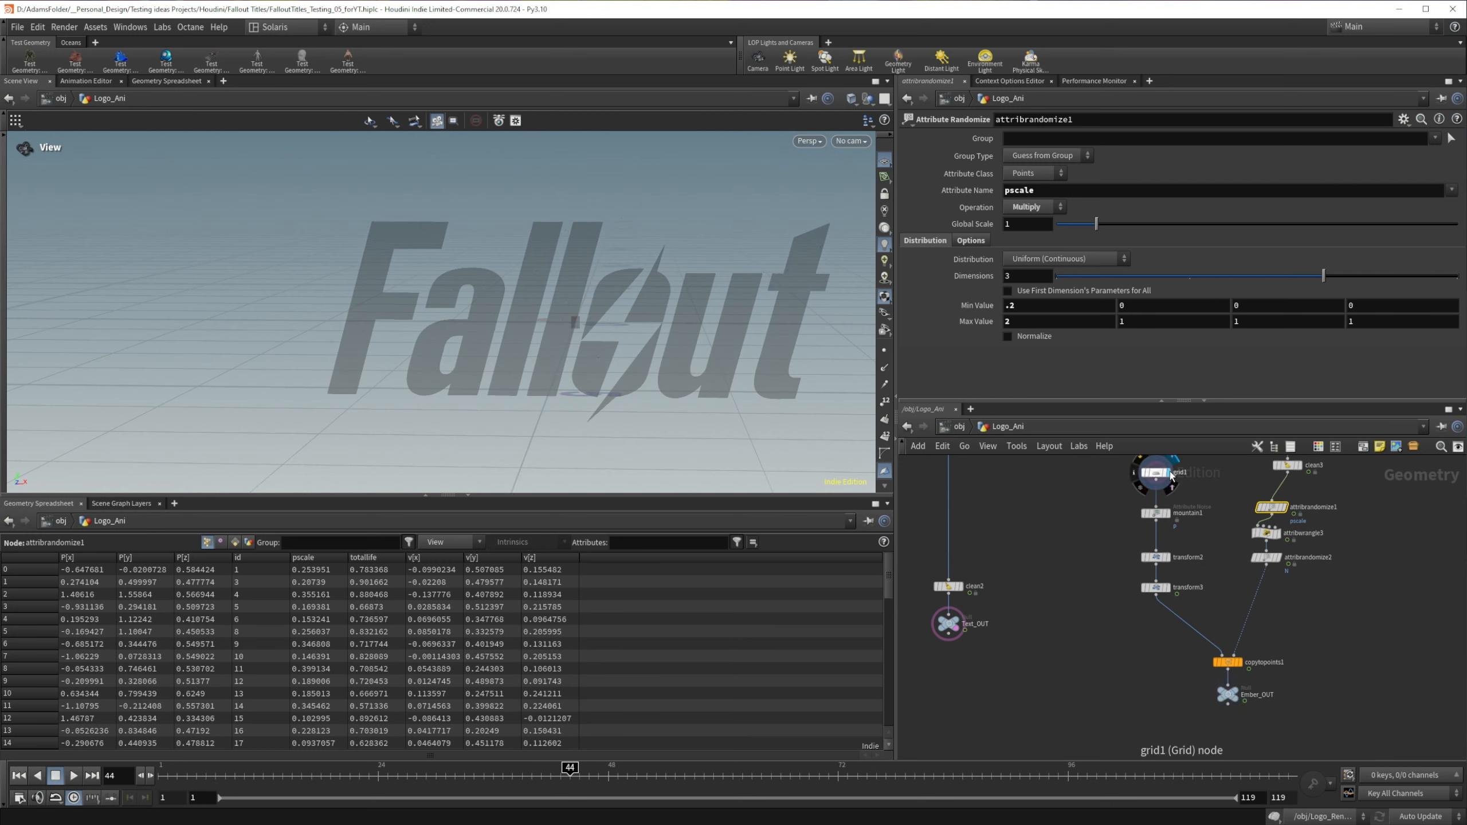
{"action": "left_click", "coordinate": [1174, 513]}
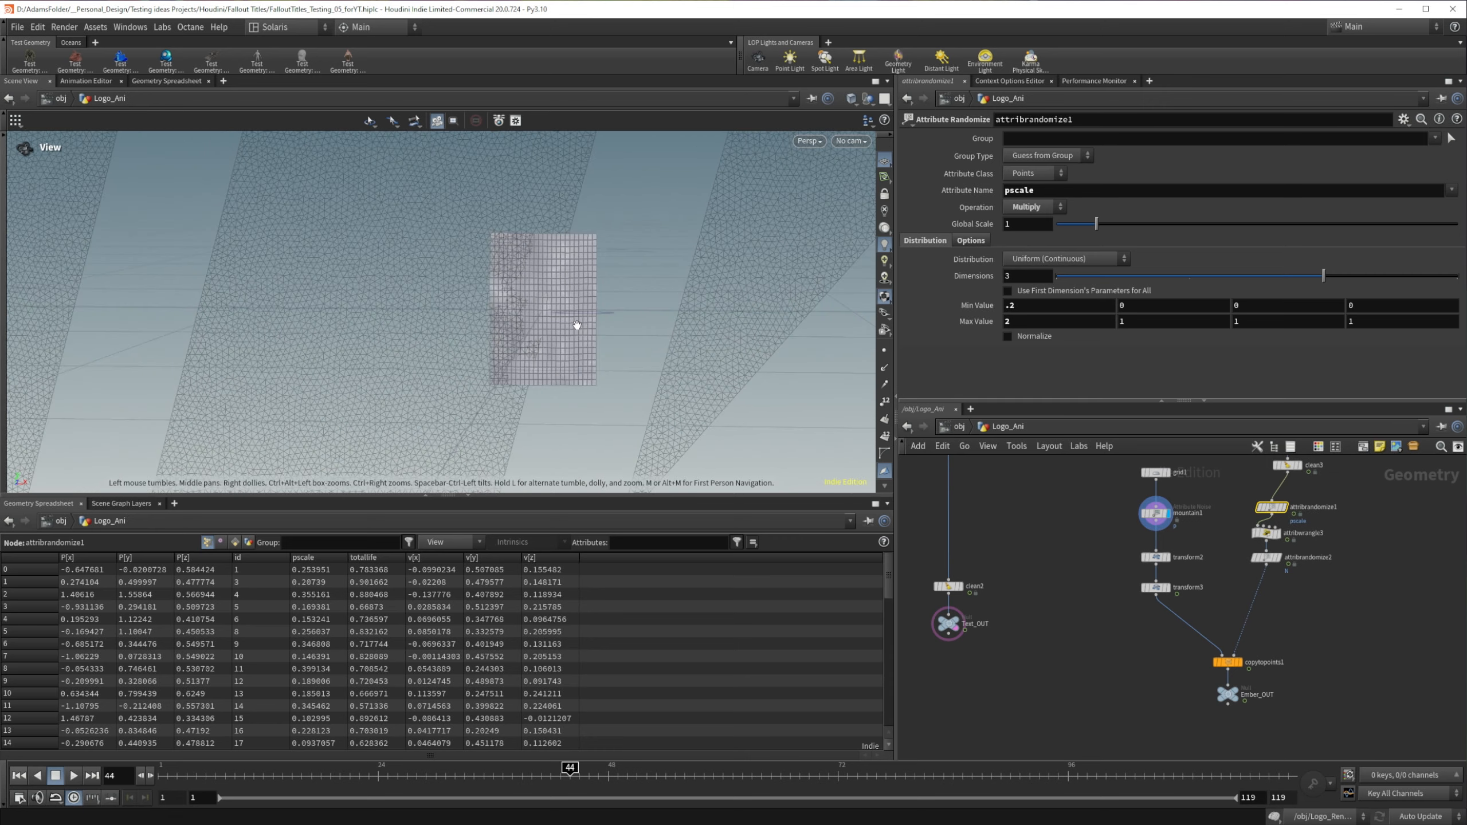
{"action": "mouse_move", "coordinate": [576, 319]}
{"action": "left_mouse_down"}
{"action": "mouse_move", "coordinate": [377, 311]}
{"action": "mouse_move", "coordinate": [297, 331]}
{"action": "mouse_move", "coordinate": [360, 386]}
{"action": "mouse_move", "coordinate": [552, 322]}
{"action": "left_mouse_up"}
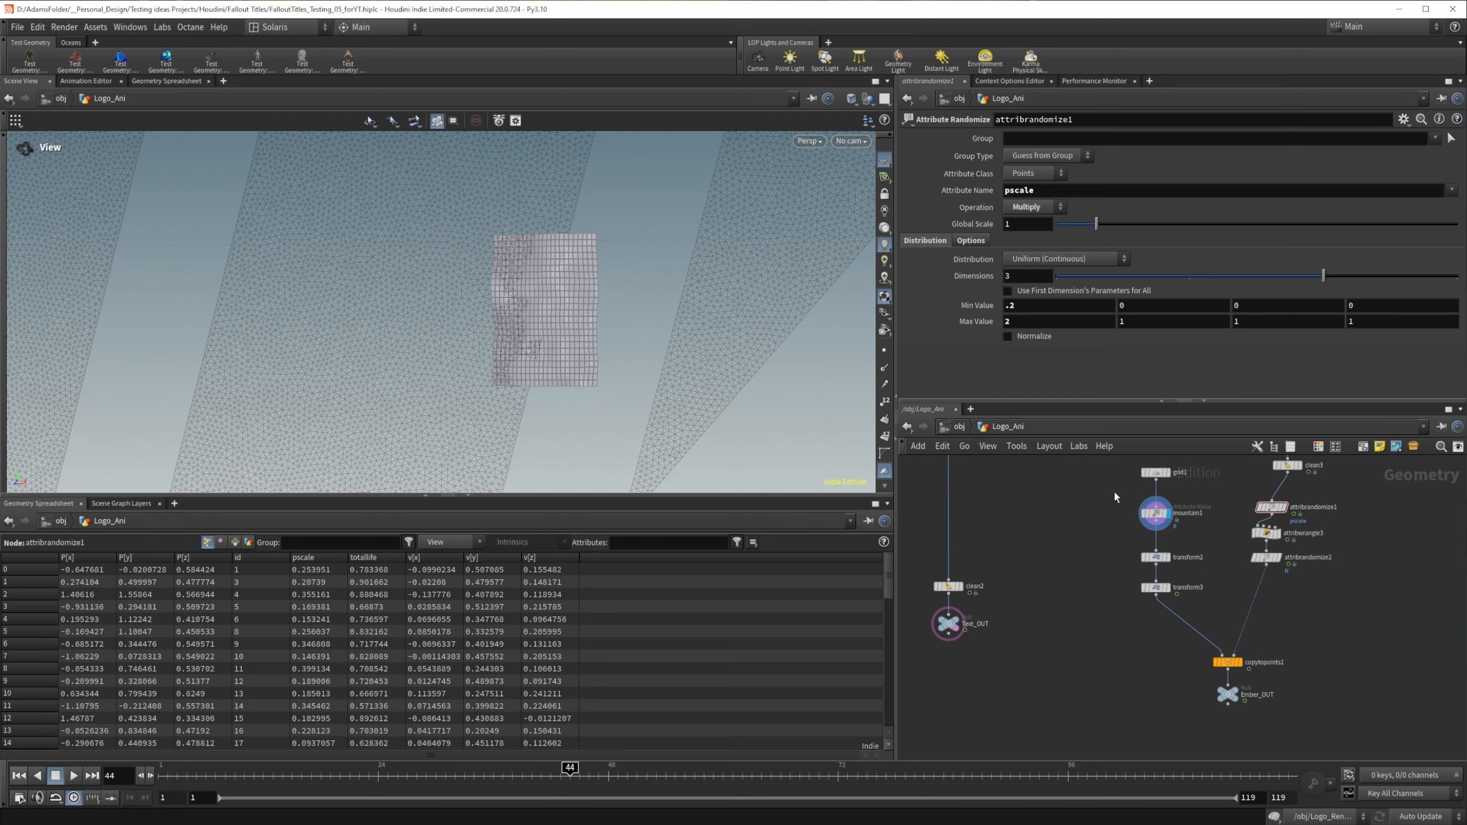
{"action": "mouse_move", "coordinate": [1156, 518]}
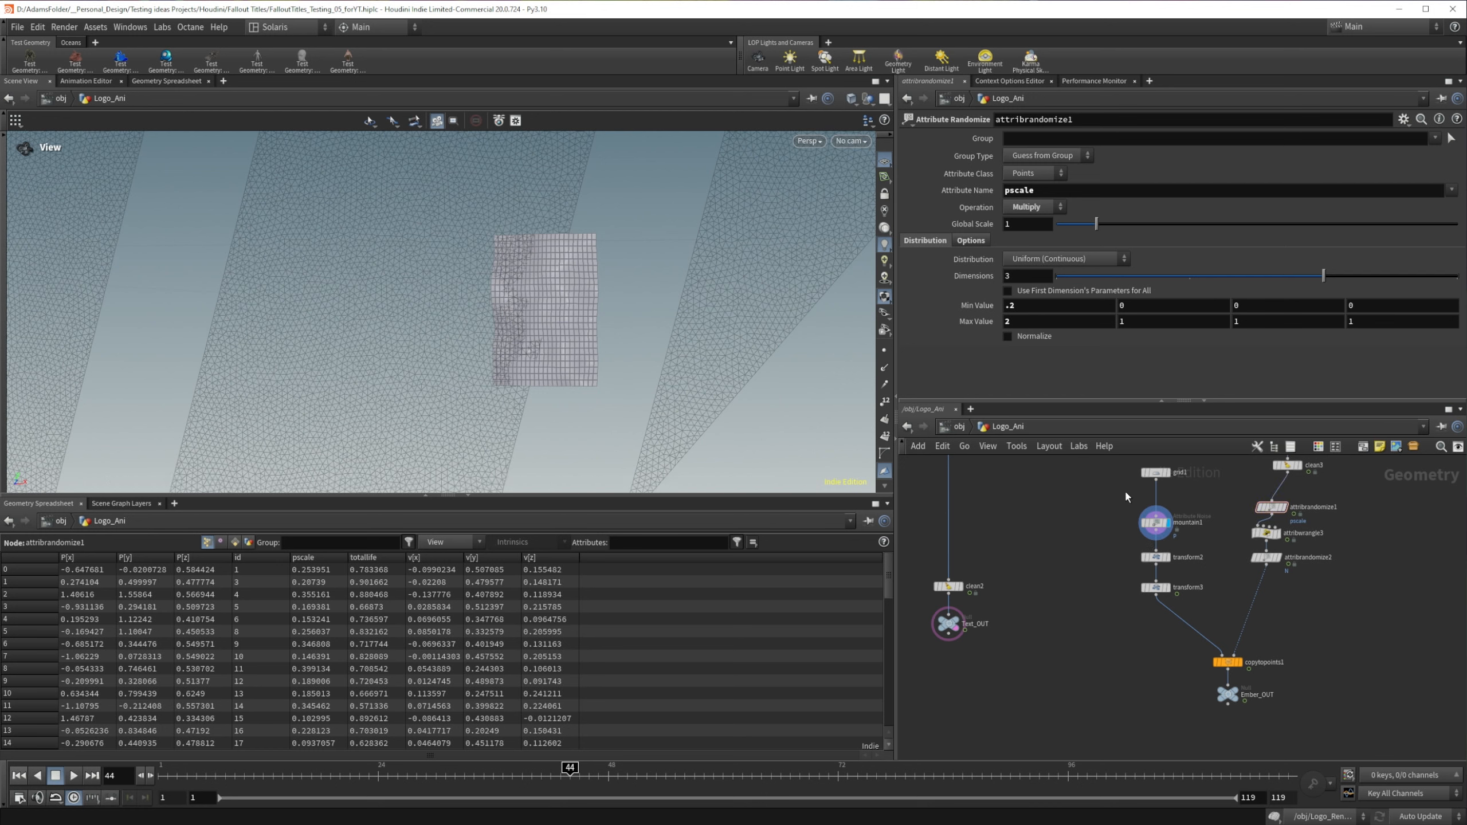
{"action": "key", "text": "Tab"}
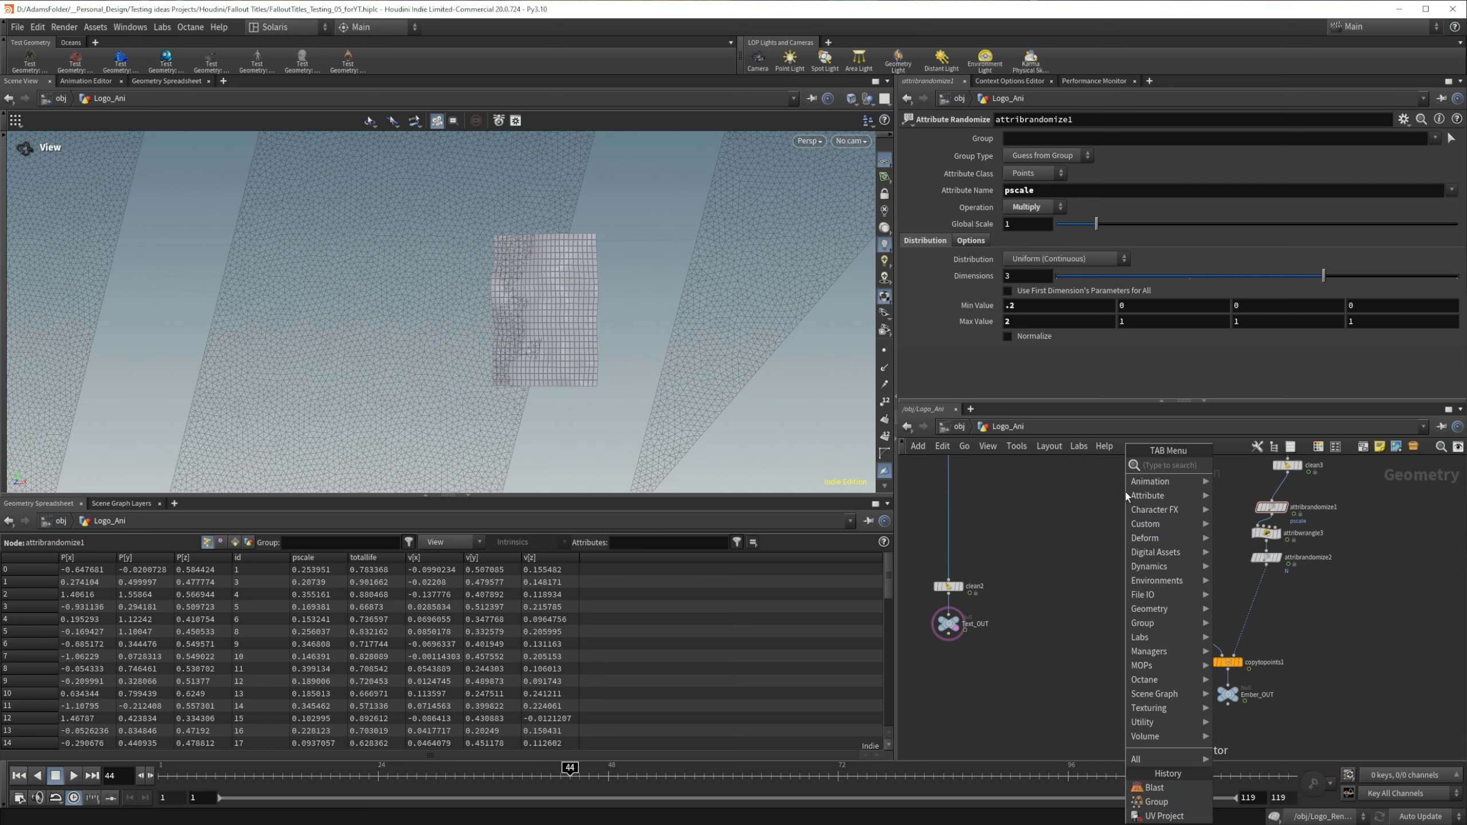
{"action": "type", "text": "group"}
{"action": "key", "text": "Return"}
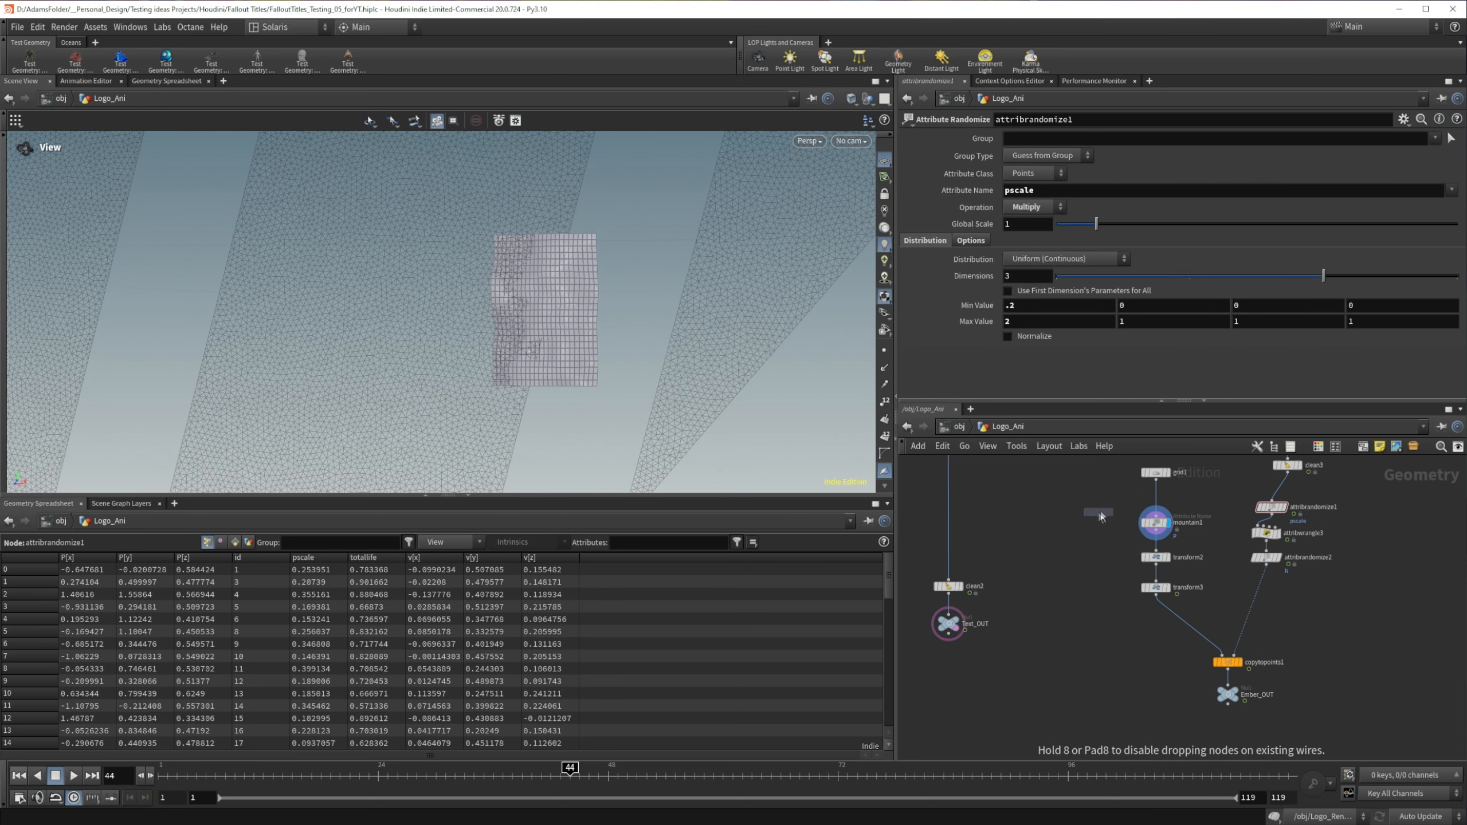
{"action": "left_click", "coordinate": [1164, 503]}
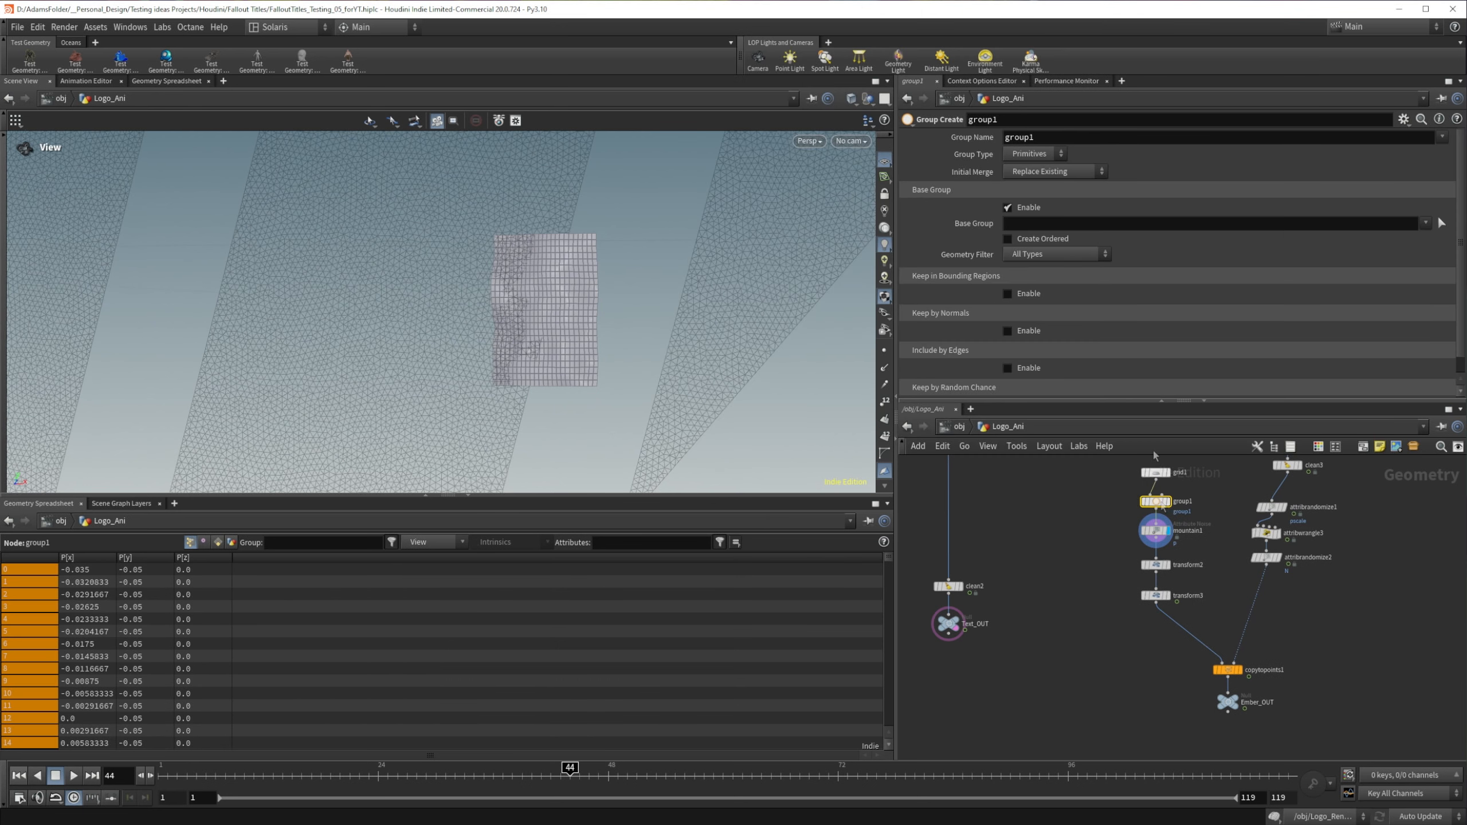
Step: Turn off group1's base group, enable its bounding region at size .1, .1, .1, and display the node
{"action": "left_click", "coordinate": [1007, 294]}
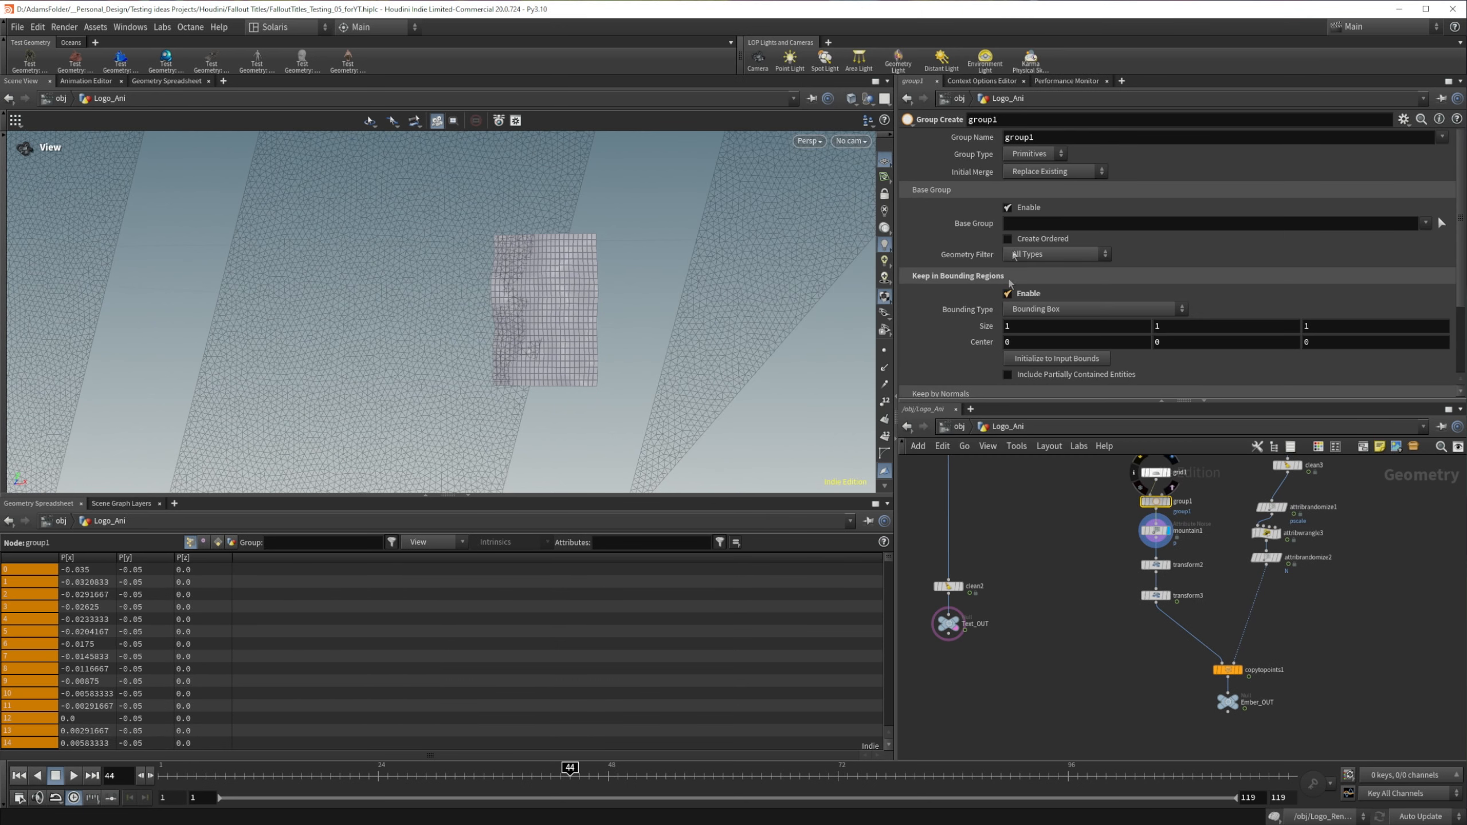
{"action": "left_click", "coordinate": [1008, 207]}
{"action": "left_click_drag", "start_coordinate": [1024, 277], "coordinate": [990, 278]}
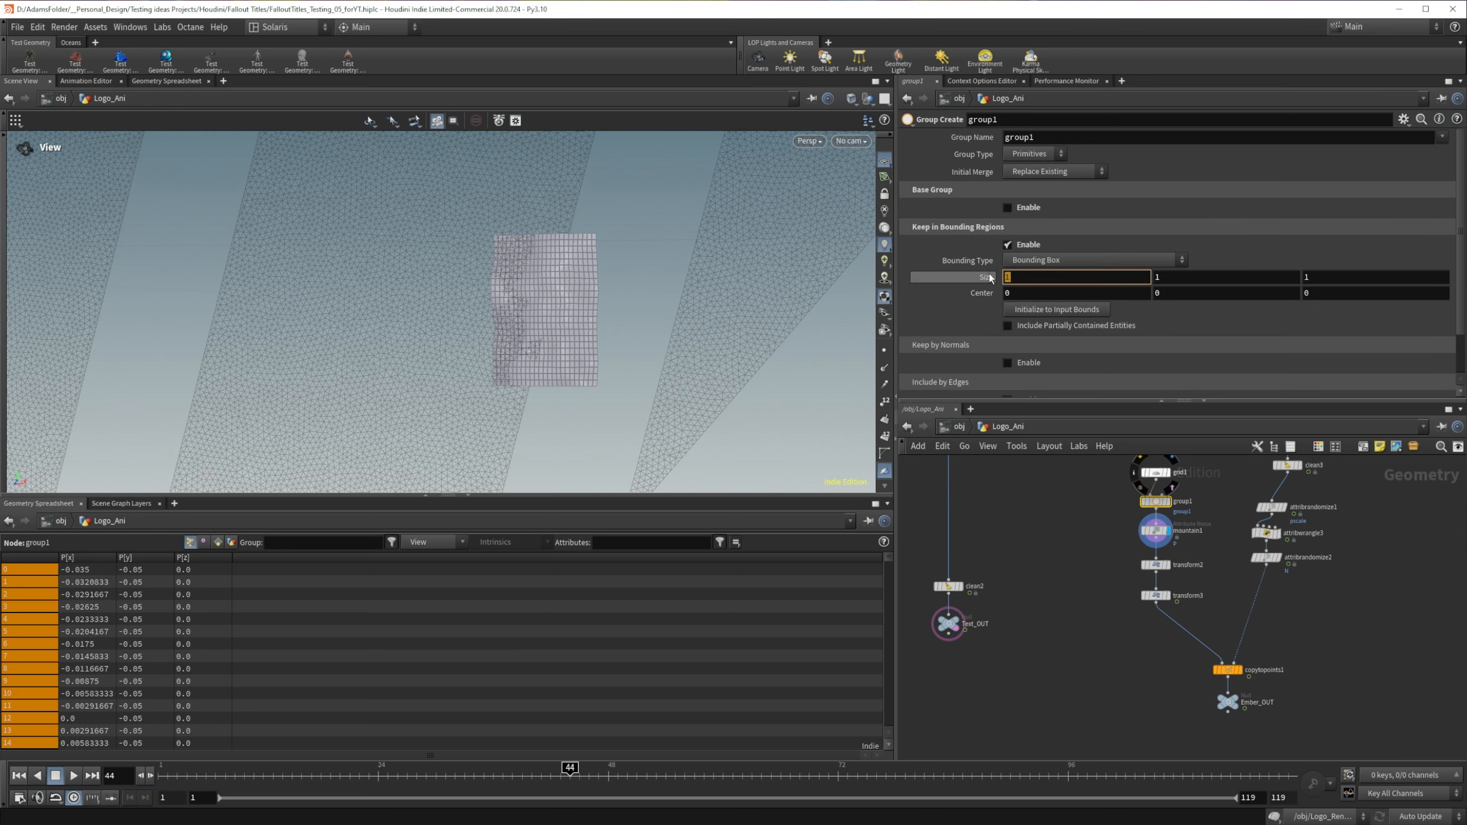
{"action": "type", "text": ".1"}
{"action": "key", "text": "Tab"}
{"action": "type", "text": ".1"}
{"action": "key", "text": "Tab"}
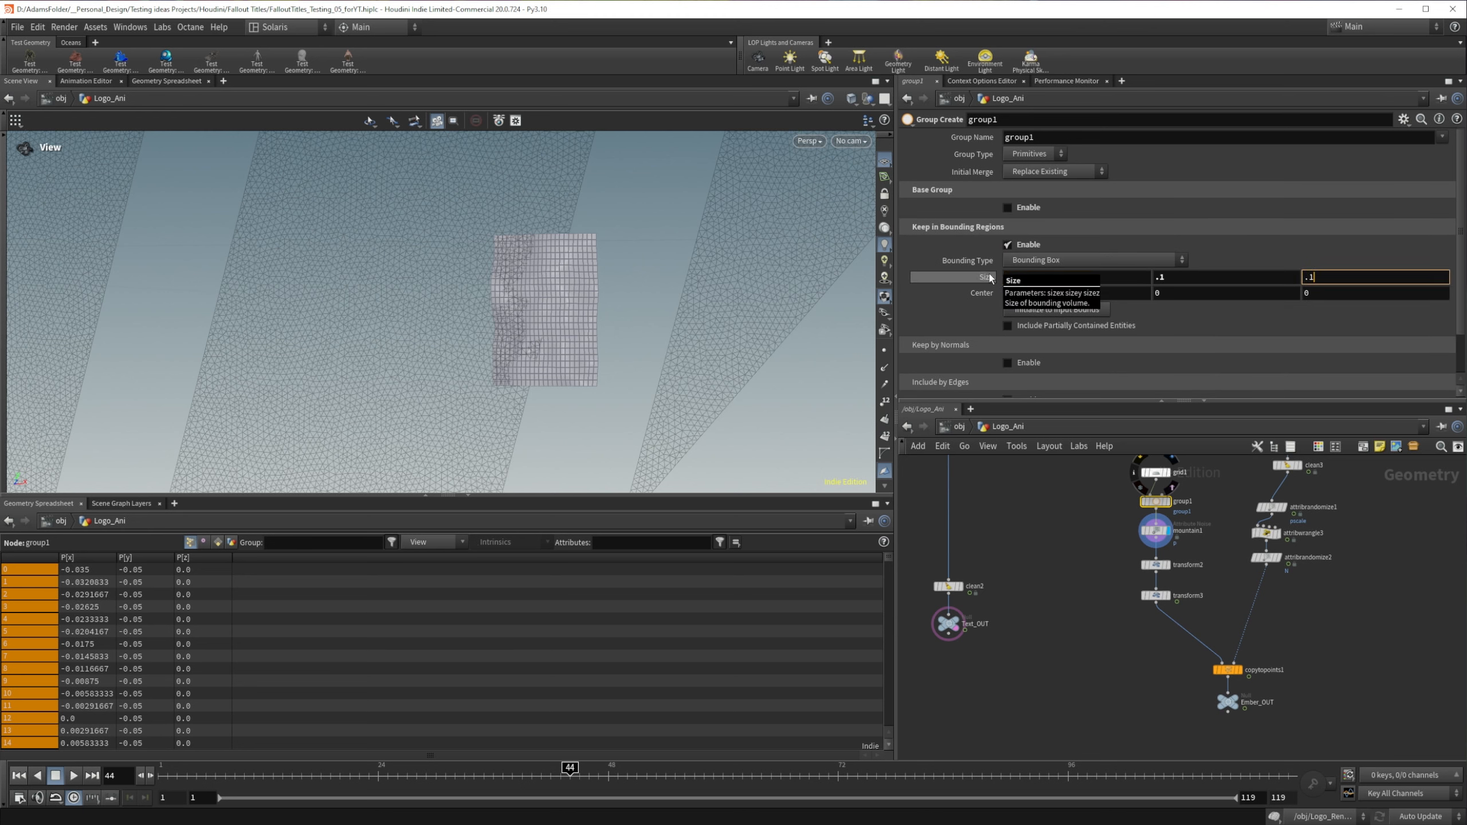
{"action": "key", "text": "Return"}
{"action": "left_click", "coordinate": [1169, 502]}
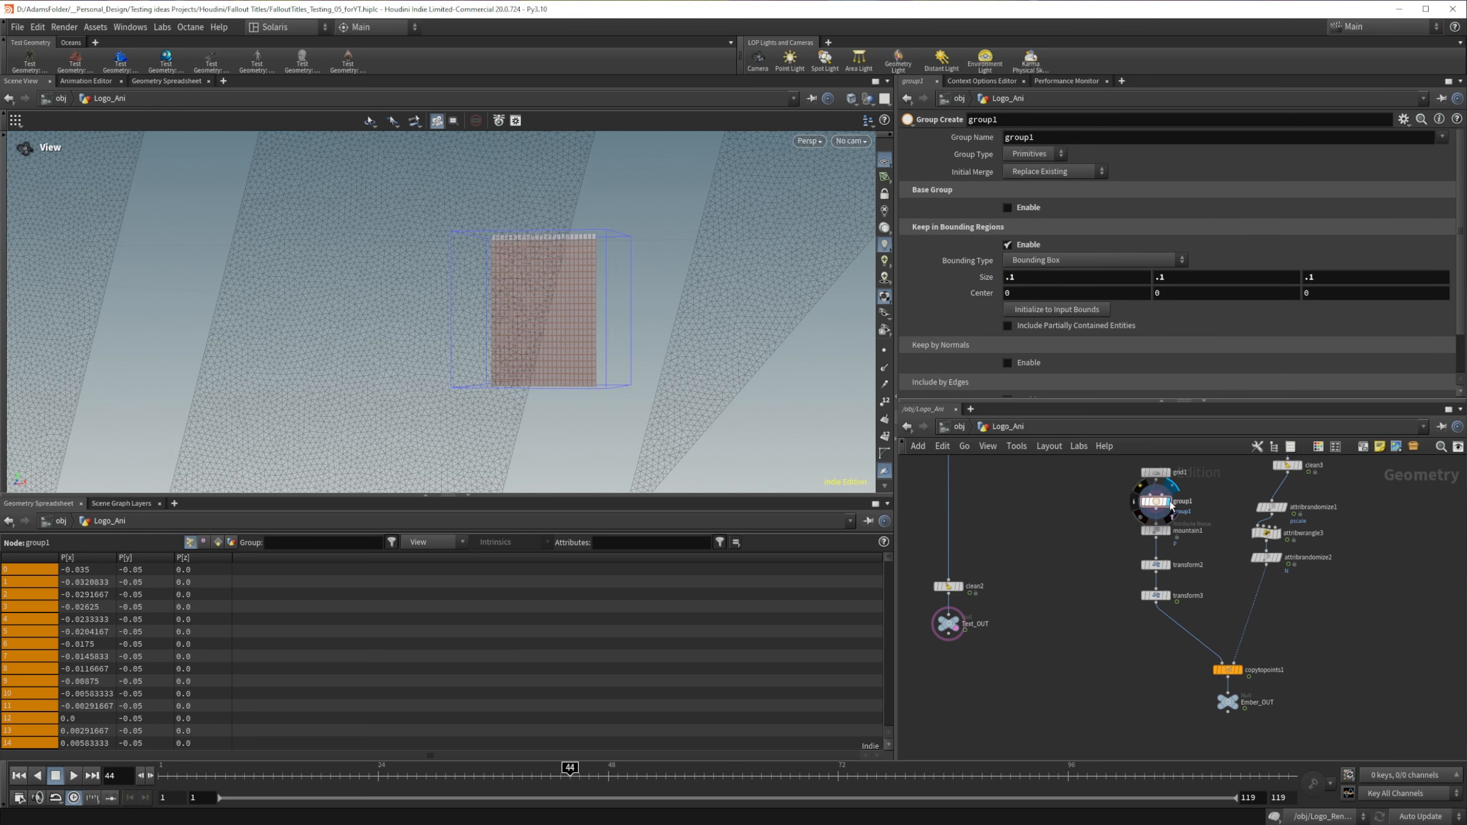
Step: Change group1's bounding type to Bounding Sphere and inspect its coverage of the grid
{"action": "left_click", "coordinate": [1032, 261]}
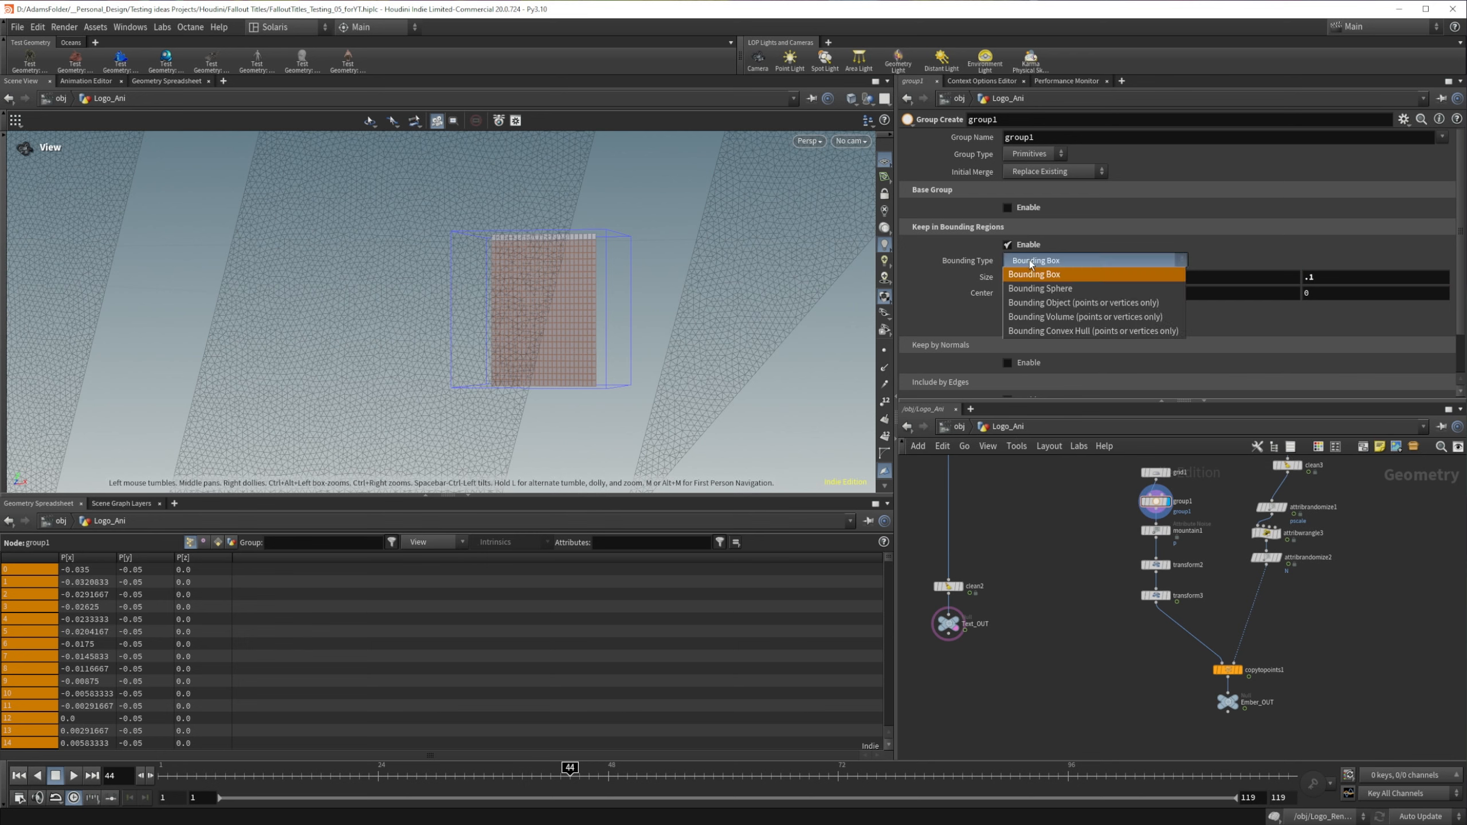
{"action": "left_click", "coordinate": [1030, 288]}
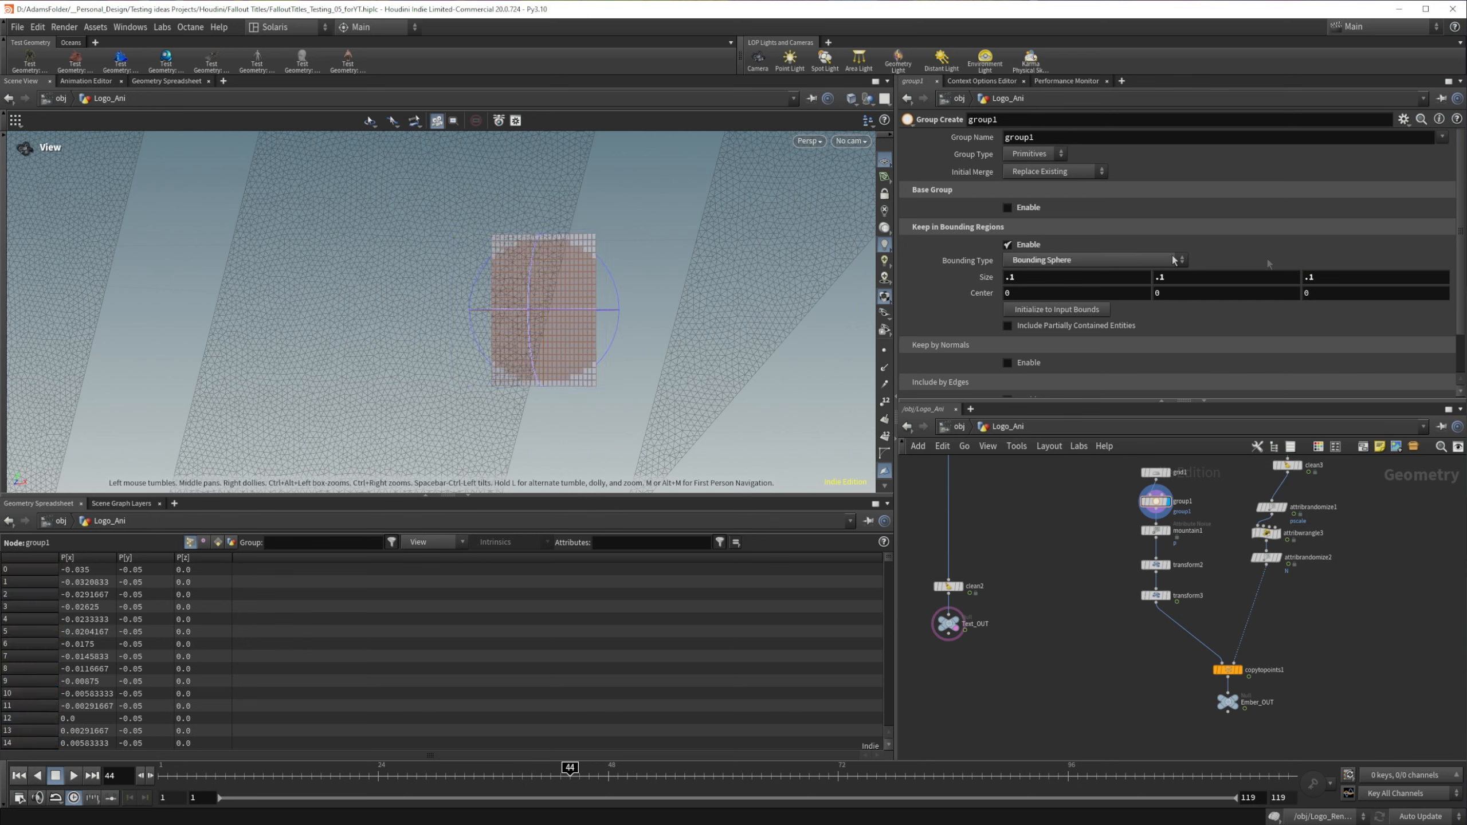
{"action": "scroll", "coordinate": [583, 306], "scroll_direction": "up", "scroll_amount": 5}
{"action": "scroll", "coordinate": [582, 308], "scroll_direction": "down", "scroll_amount": 3}
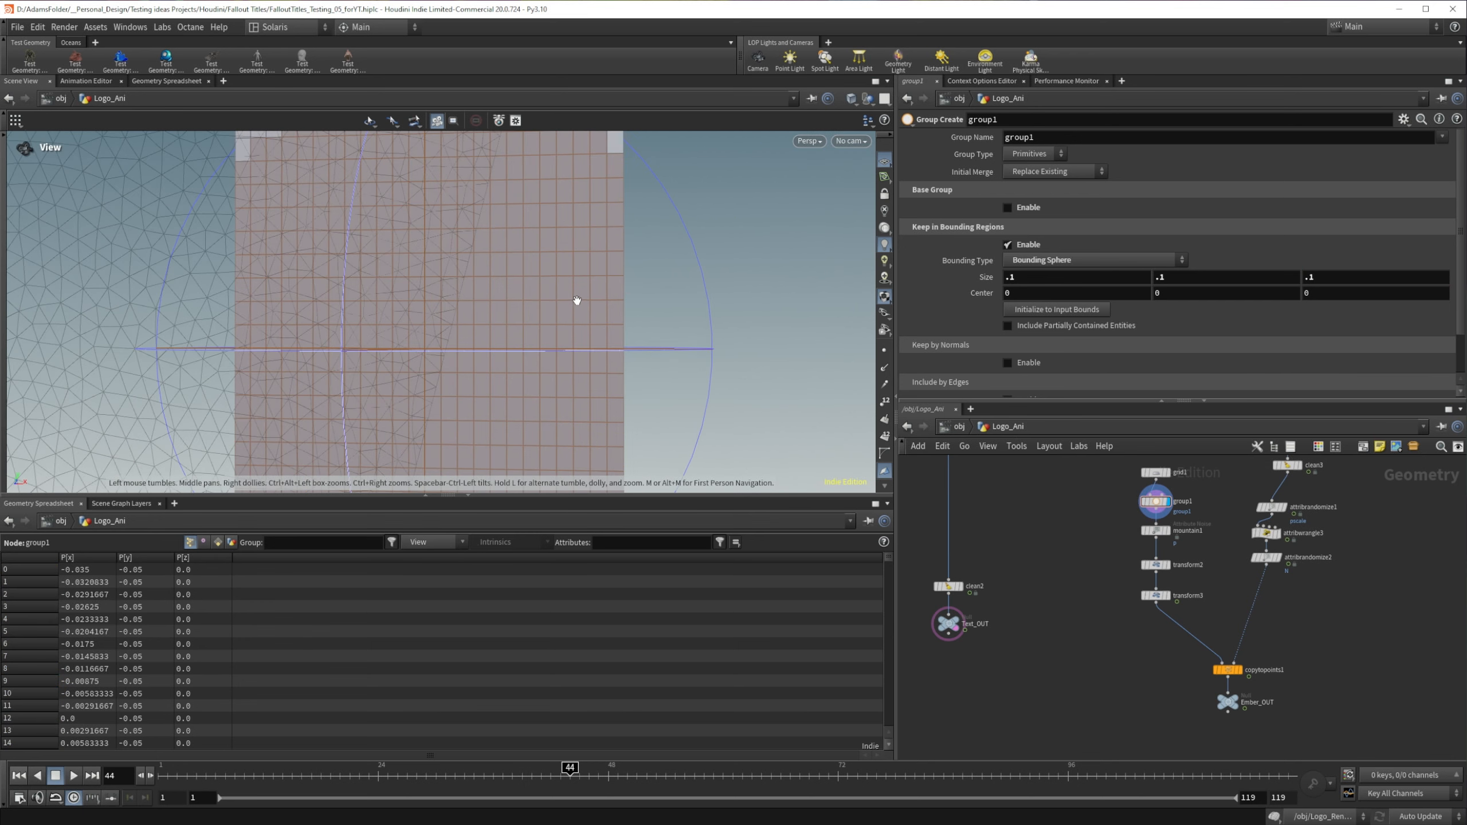
{"action": "scroll", "coordinate": [584, 313], "scroll_direction": "down", "scroll_amount": 1}
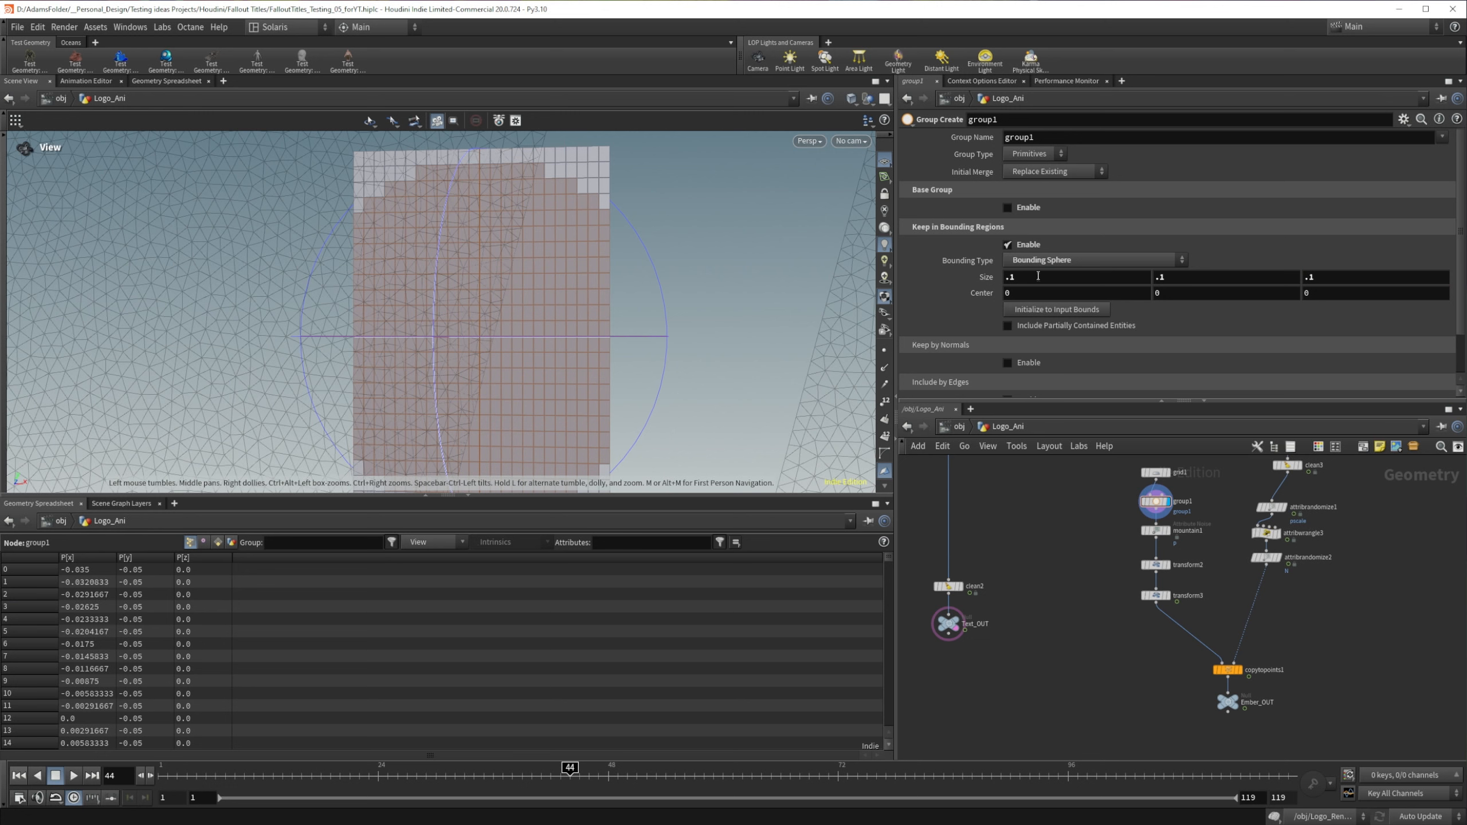
Step: Try X sizes of .09 and .07 for group1's bounding sphere, settling on .08
{"action": "left_click_drag", "start_coordinate": [1038, 277], "coordinate": [982, 271]}
{"action": "type", "text": ".09"}
{"action": "key", "text": "Return"}
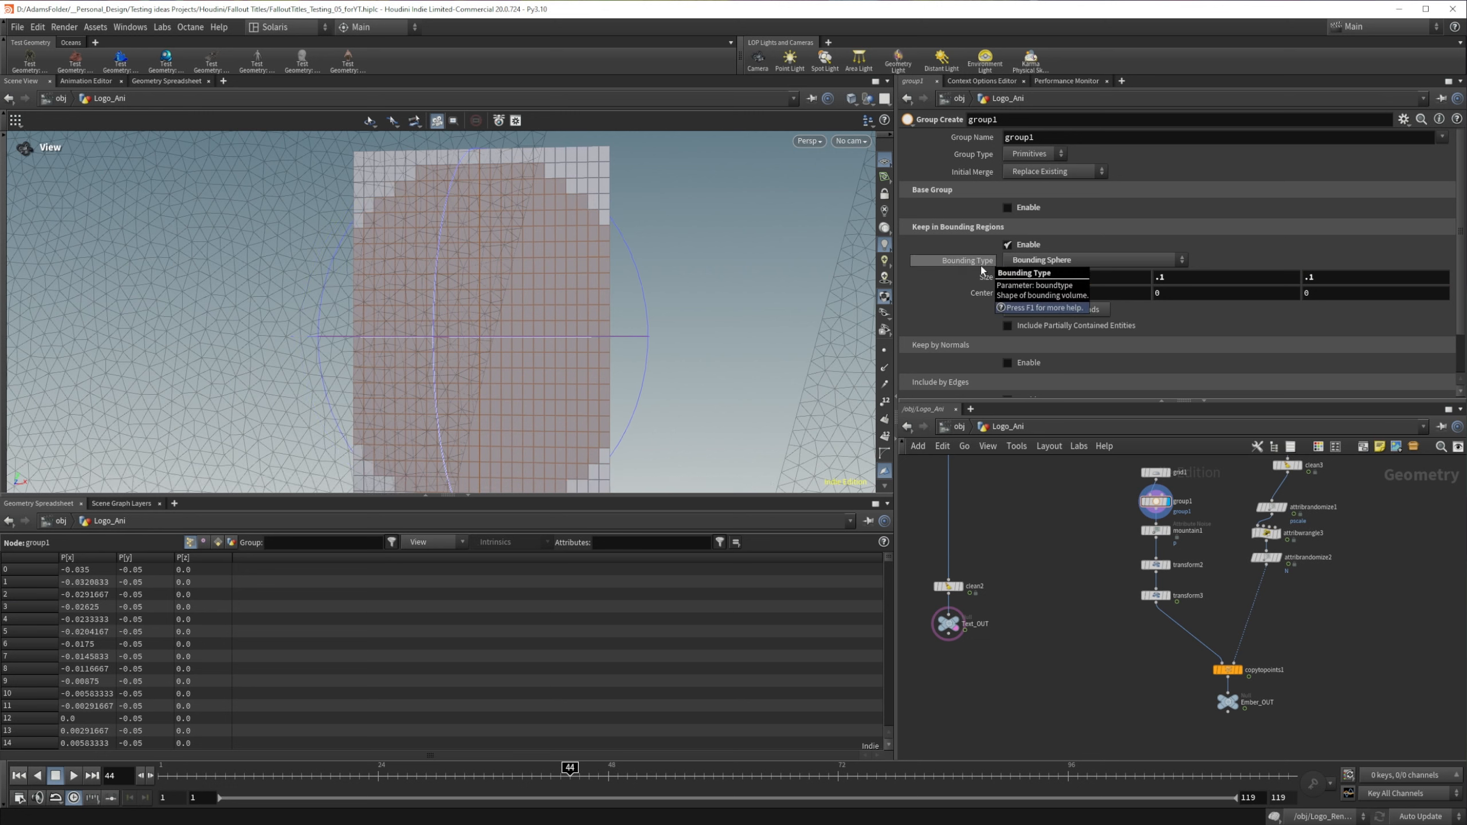
{"action": "double_click", "coordinate": [1030, 278]}
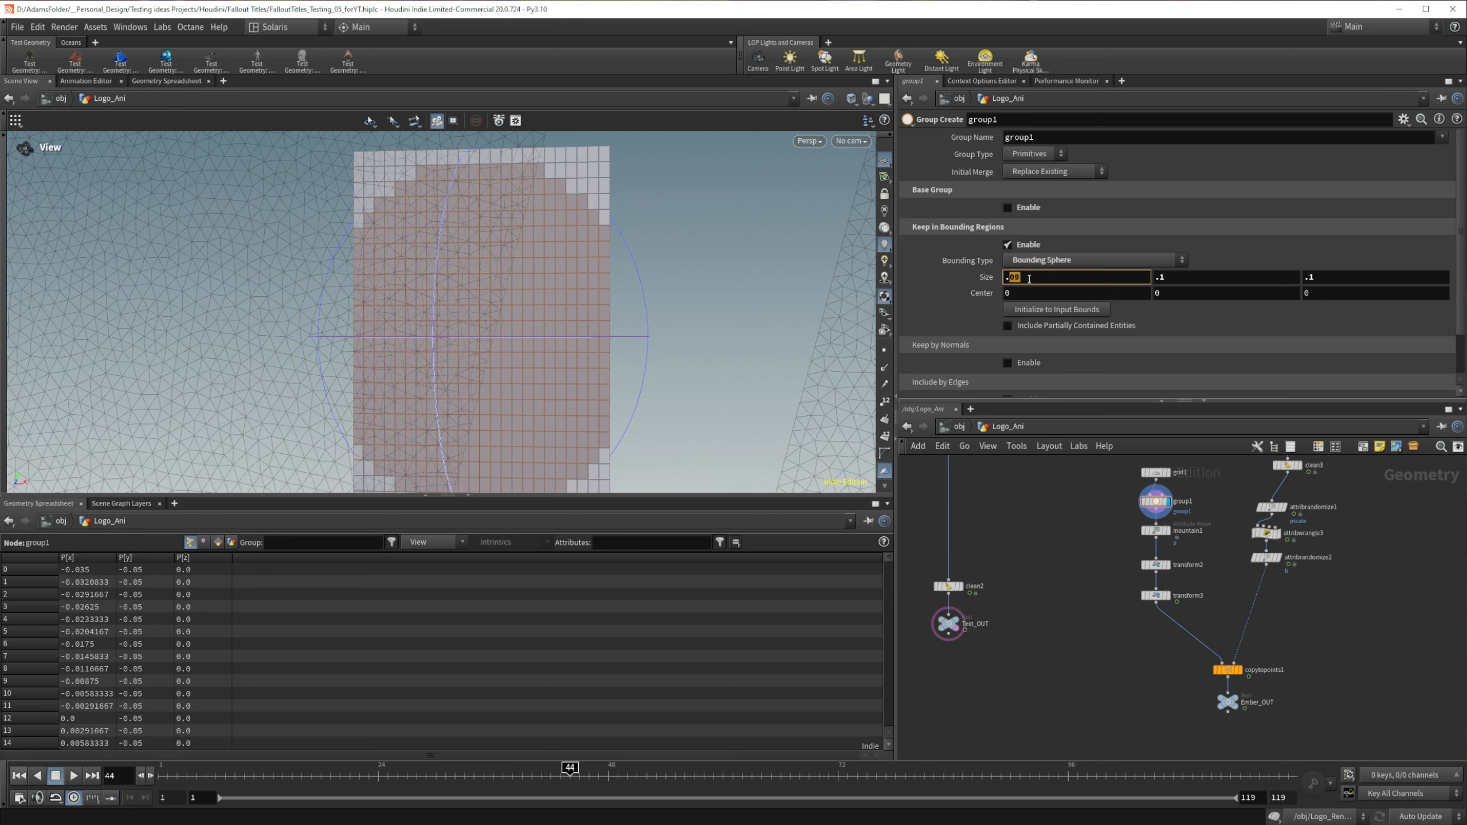
{"action": "type", "text": "07"}
{"action": "key", "text": "Return"}
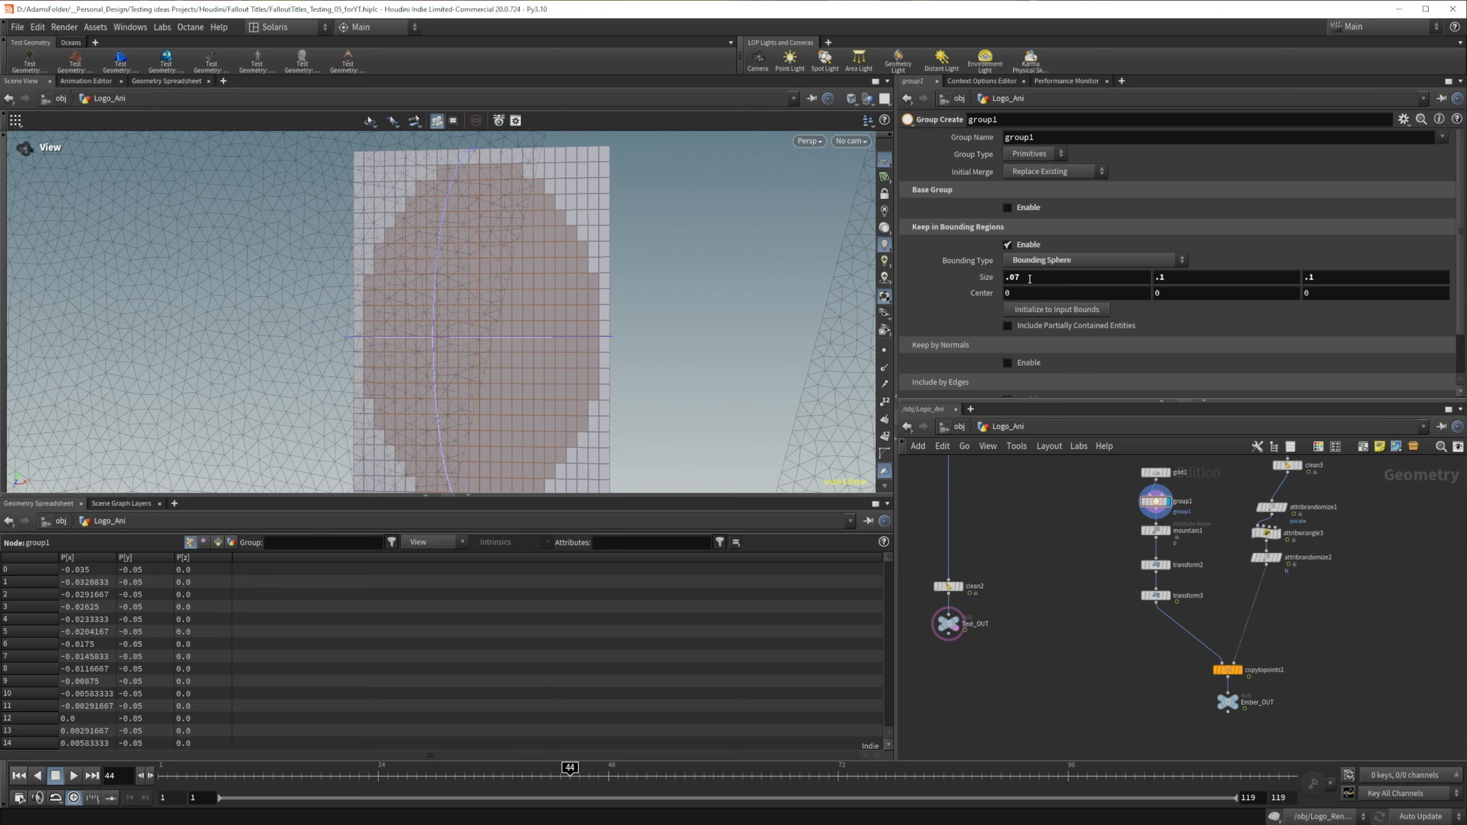
{"action": "left_click", "coordinate": [1039, 276]}
{"action": "type", "text": "8"}
{"action": "key", "text": "Return"}
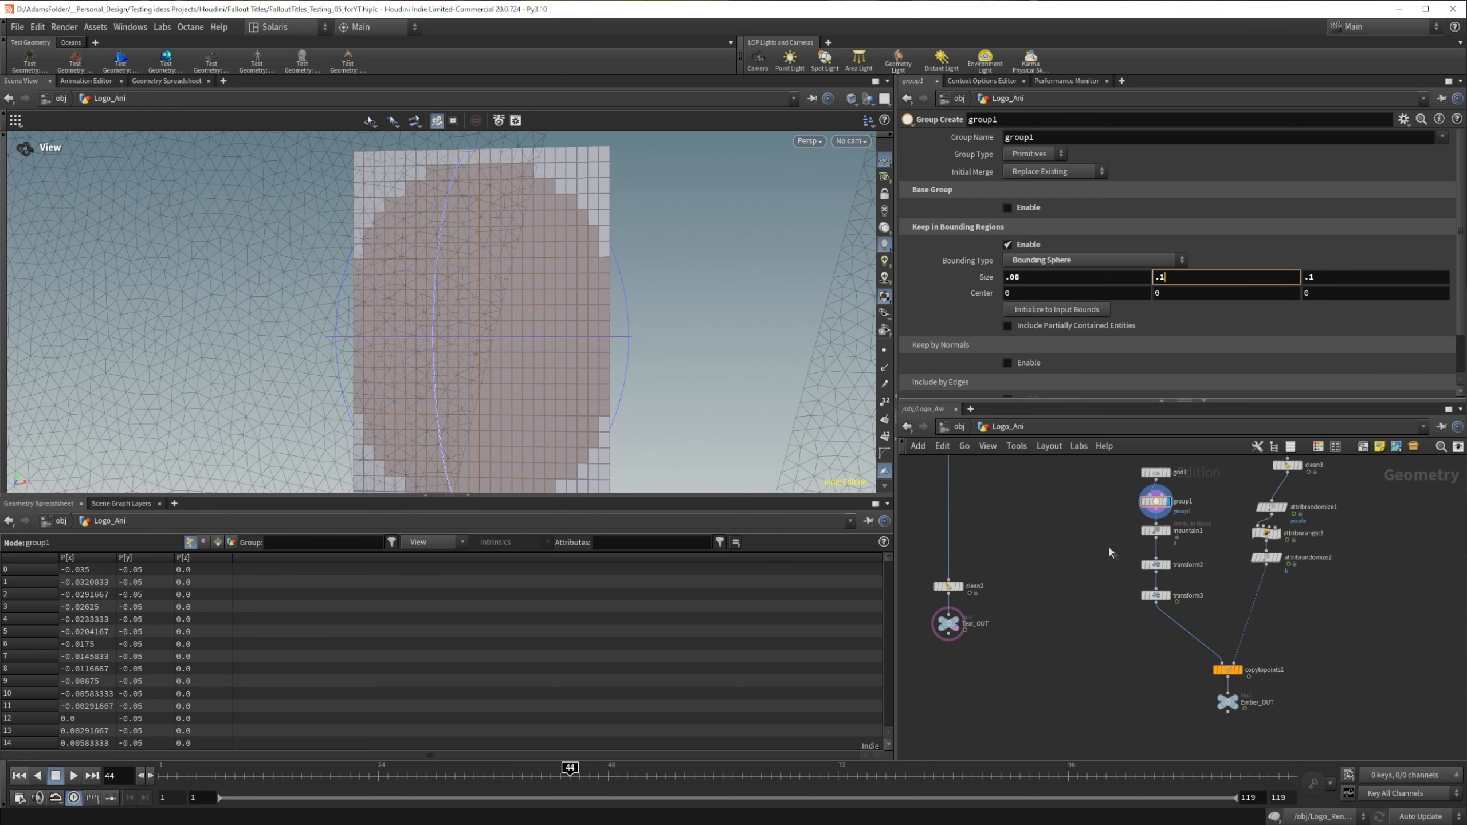
Step: Insert a Blast node between group1 and mountain1 and display it
{"action": "key", "text": "Tab"}
{"action": "type", "text": "blast"}
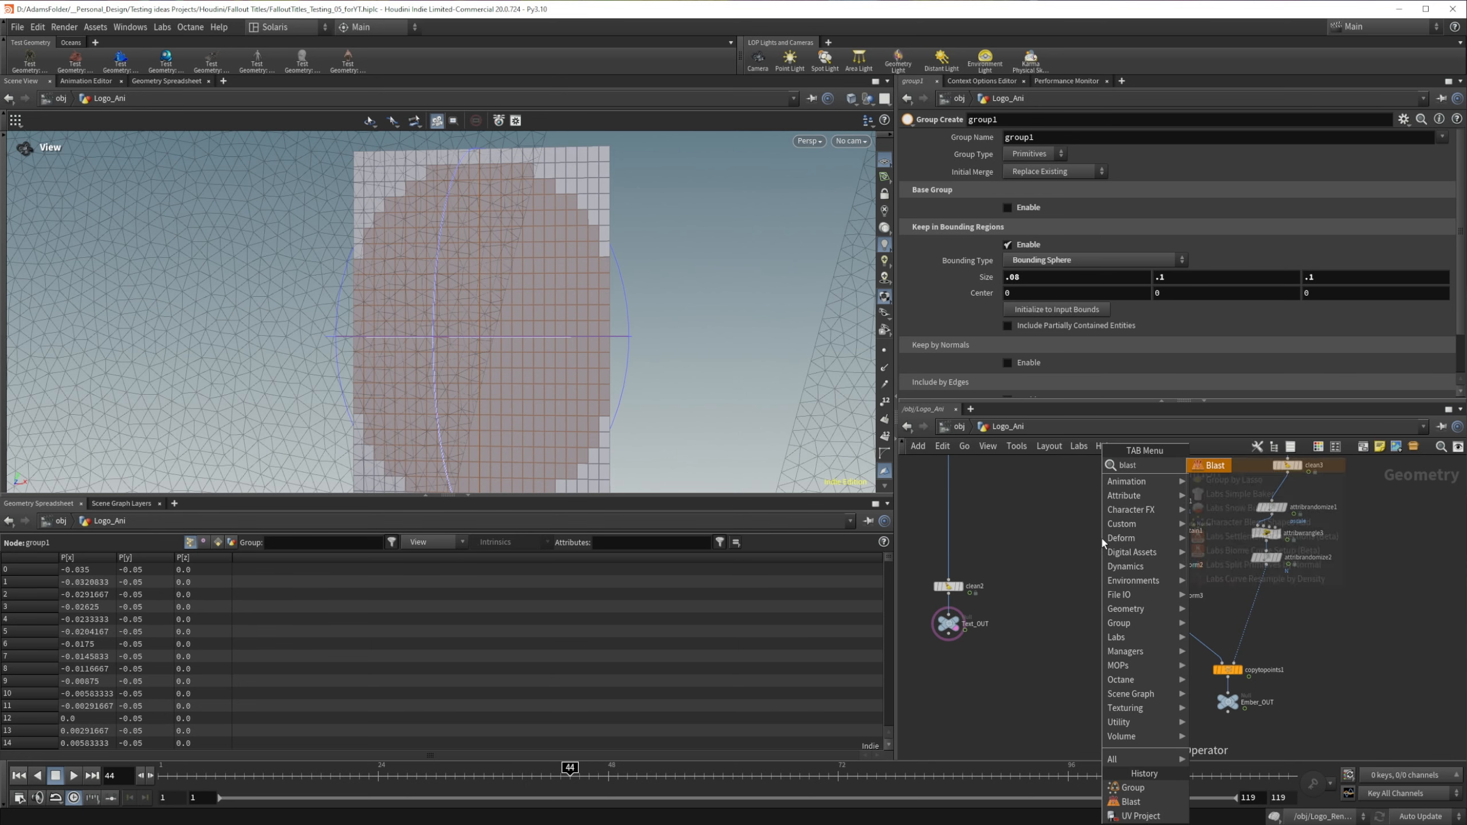
{"action": "key", "text": "Return"}
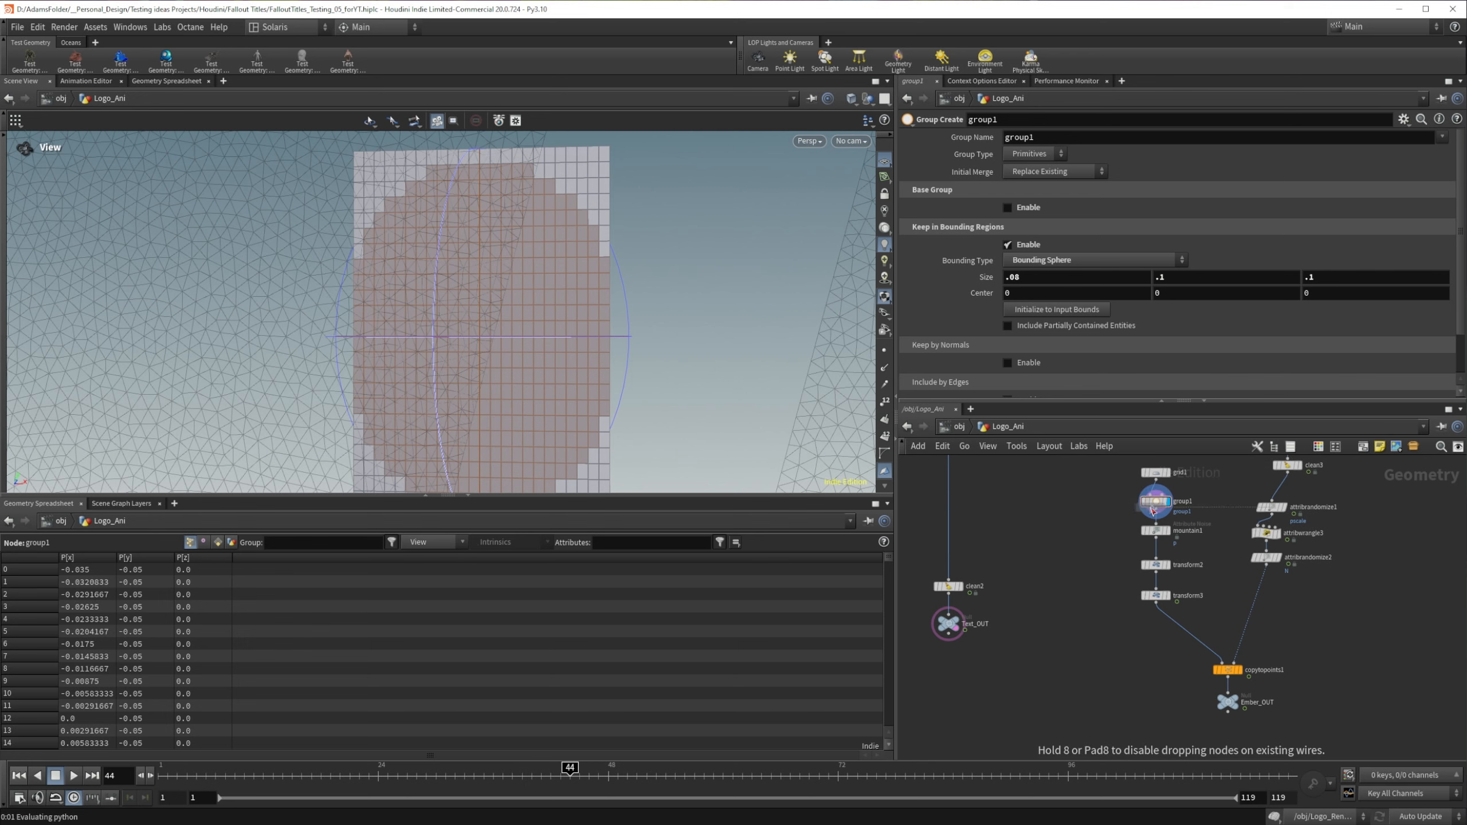
{"action": "left_click", "coordinate": [1158, 539]}
{"action": "left_click", "coordinate": [1168, 531]}
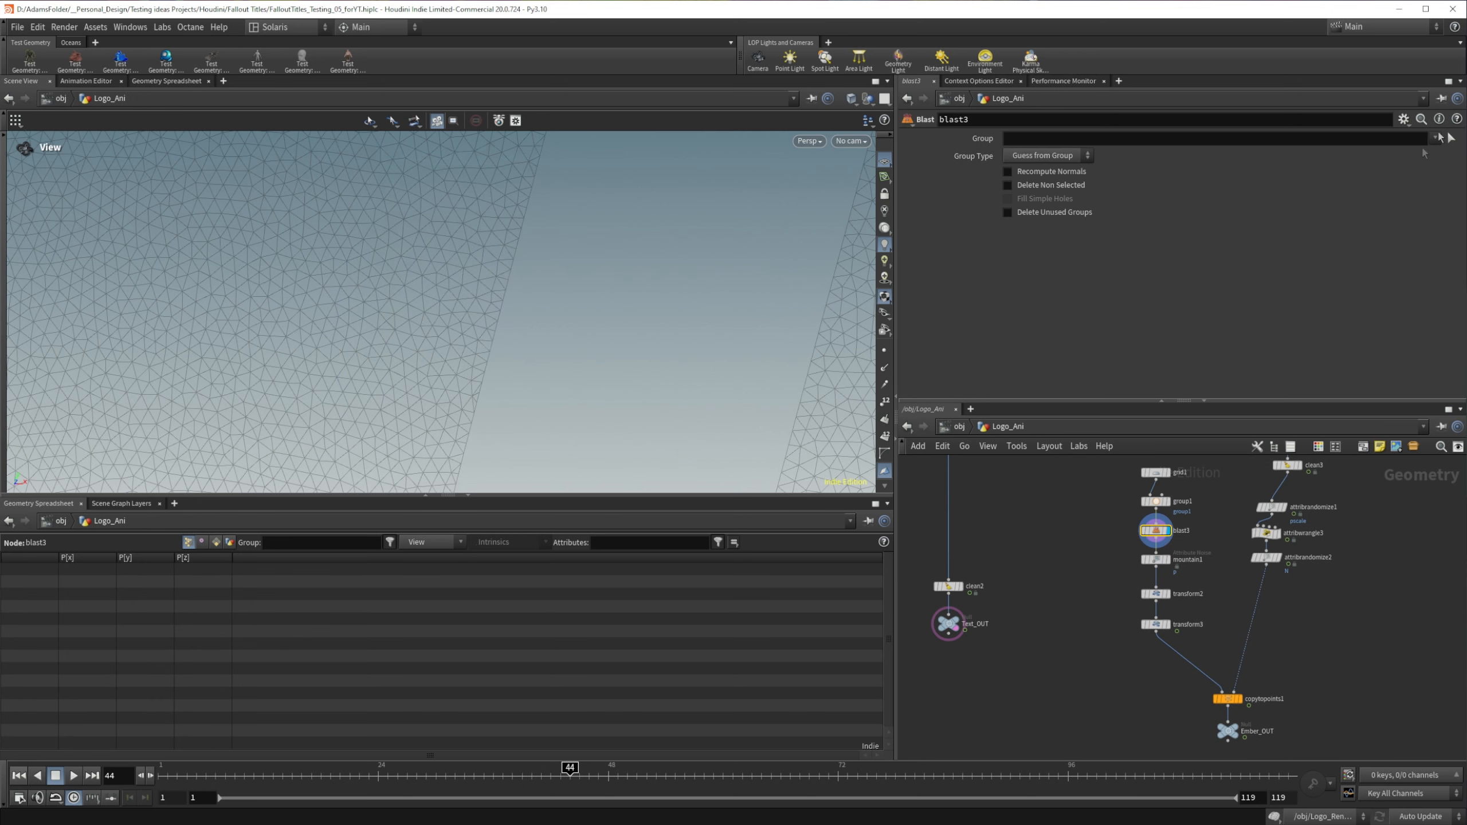
Step: Set the new Blast node's group to group1 and enable Delete Non Selected to keep the oval flake
{"action": "left_click", "coordinate": [1435, 138]}
{"action": "left_click", "coordinate": [1422, 152]}
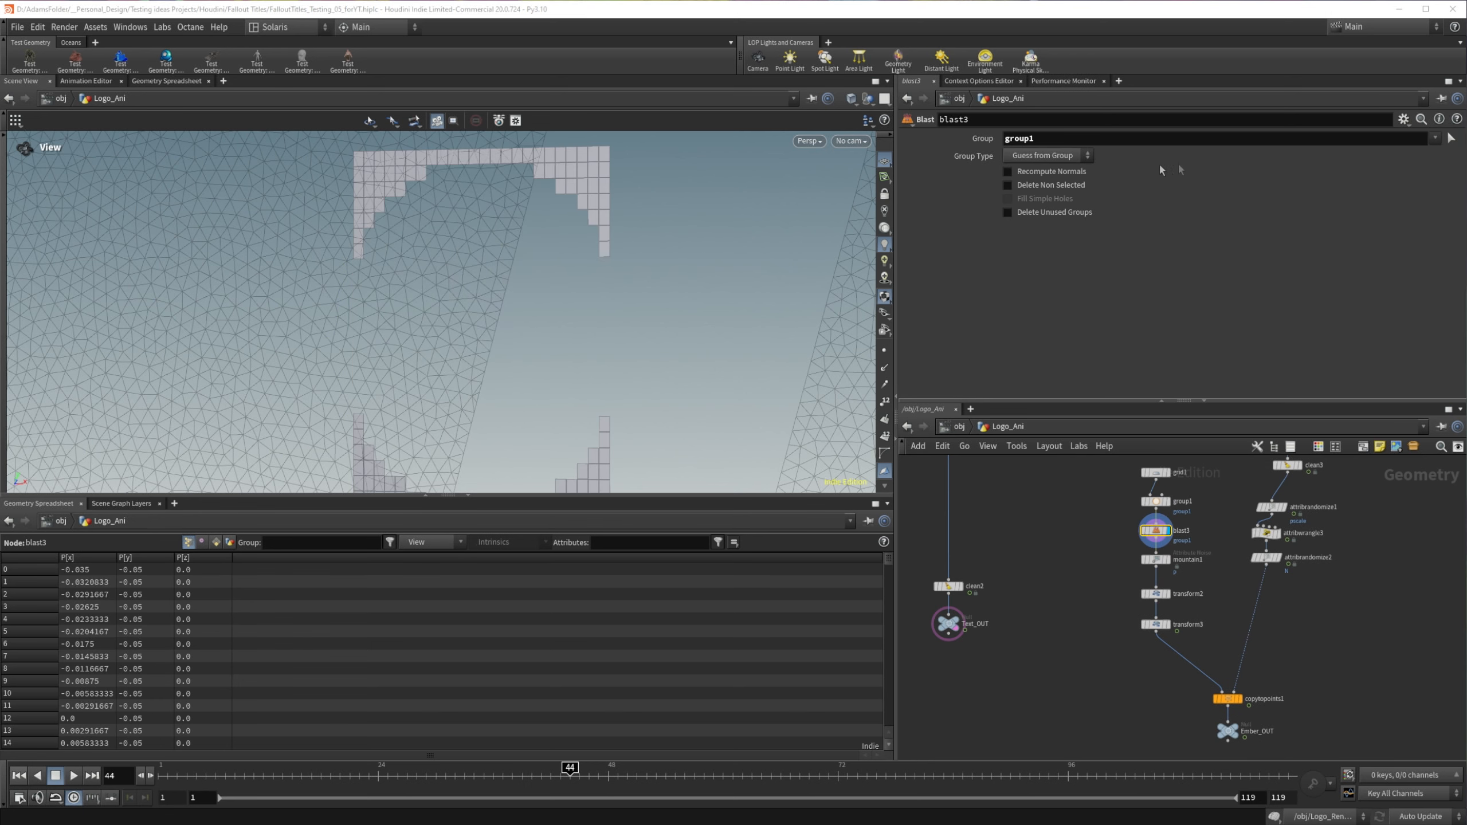
{"action": "left_click", "coordinate": [1008, 186]}
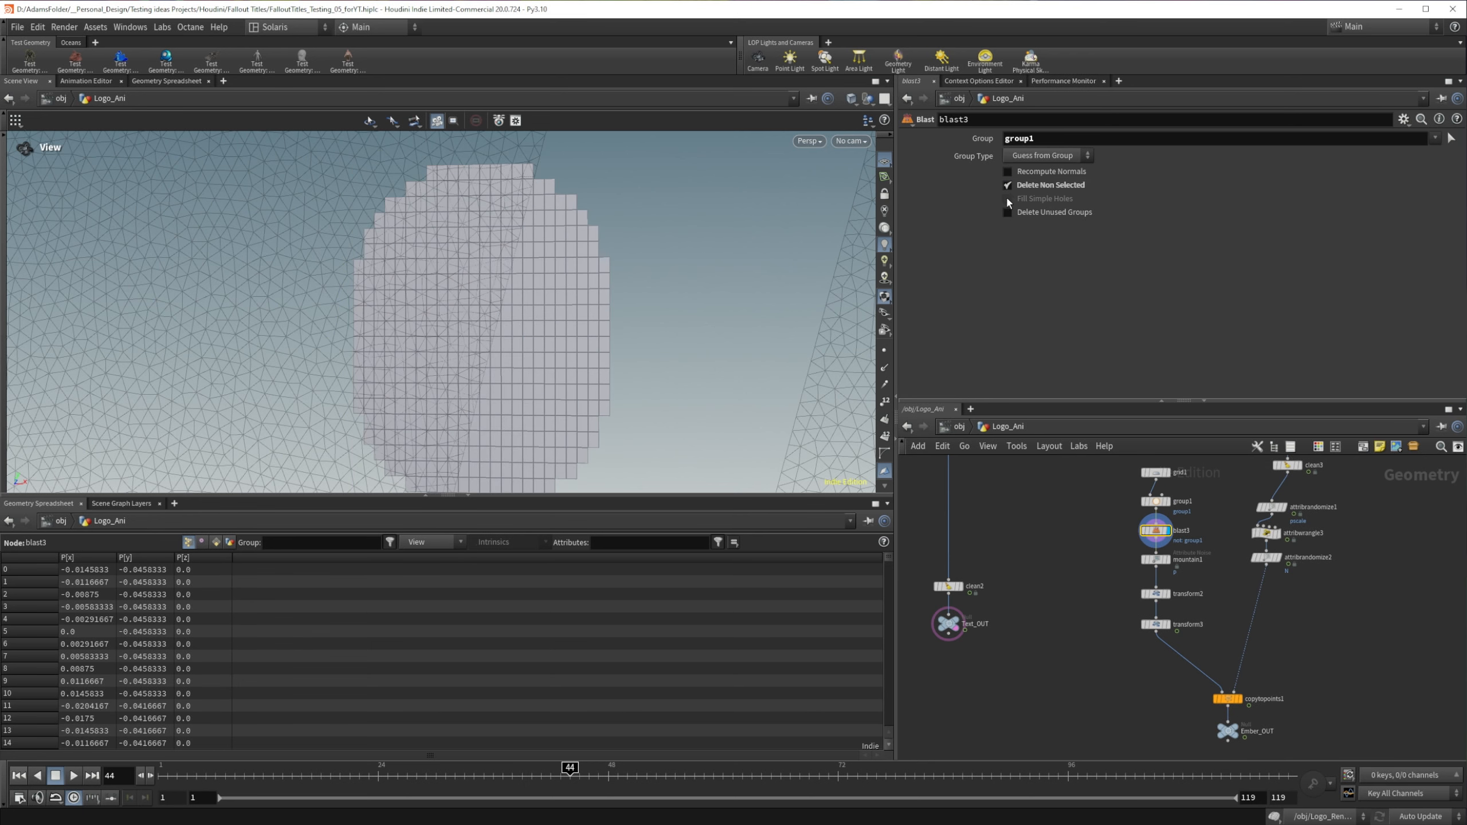
Step: Display mountain1 on the oval flake and set its noise element size to 0.05
{"action": "left_click", "coordinate": [1169, 560]}
{"action": "left_click_drag", "start_coordinate": [369, 272], "coordinate": [442, 326]}
{"action": "left_click", "coordinate": [1154, 559]}
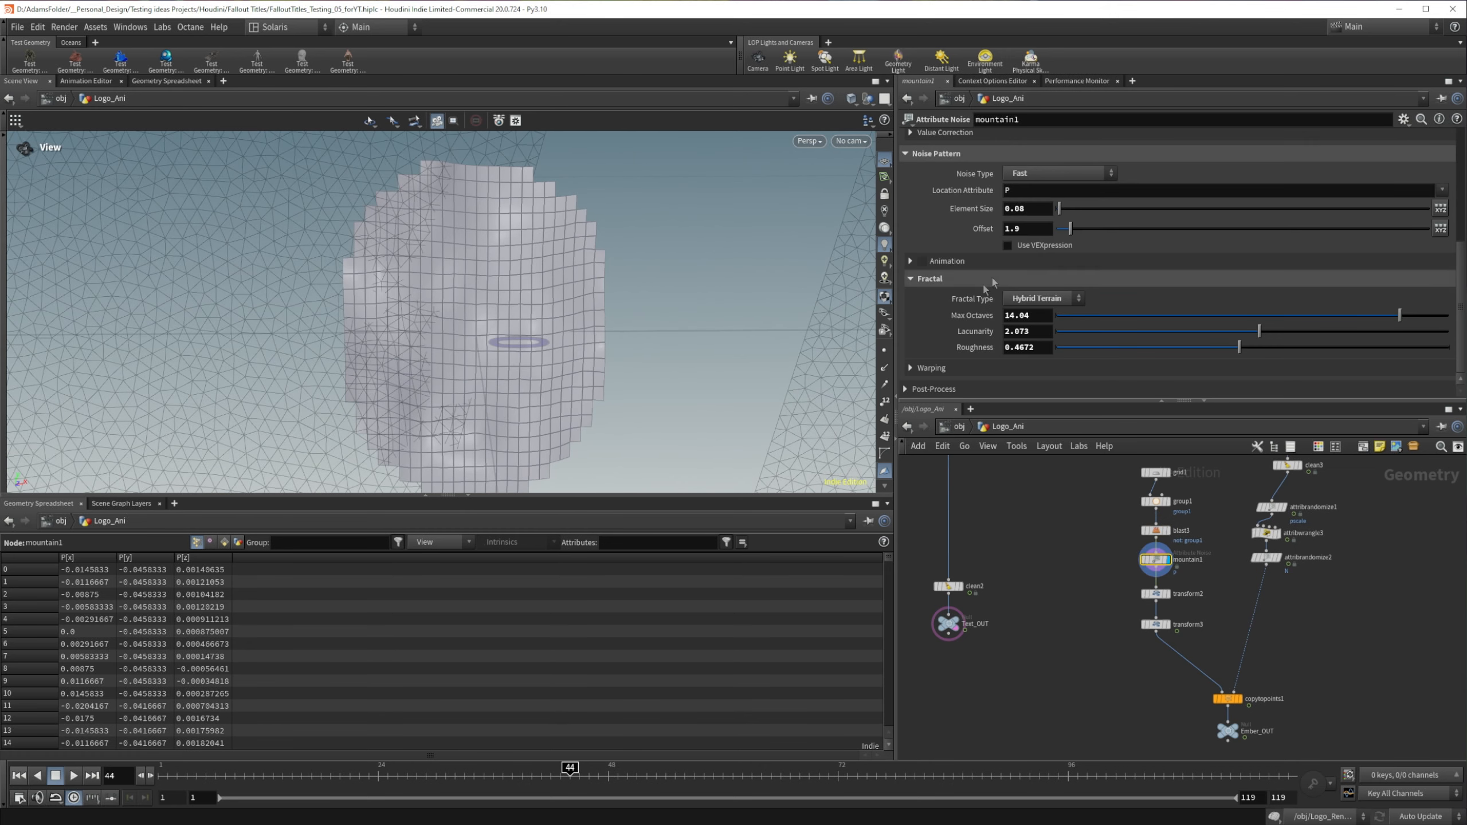
{"action": "left_click", "coordinate": [1037, 210]}
{"action": "key", "text": "Return"}
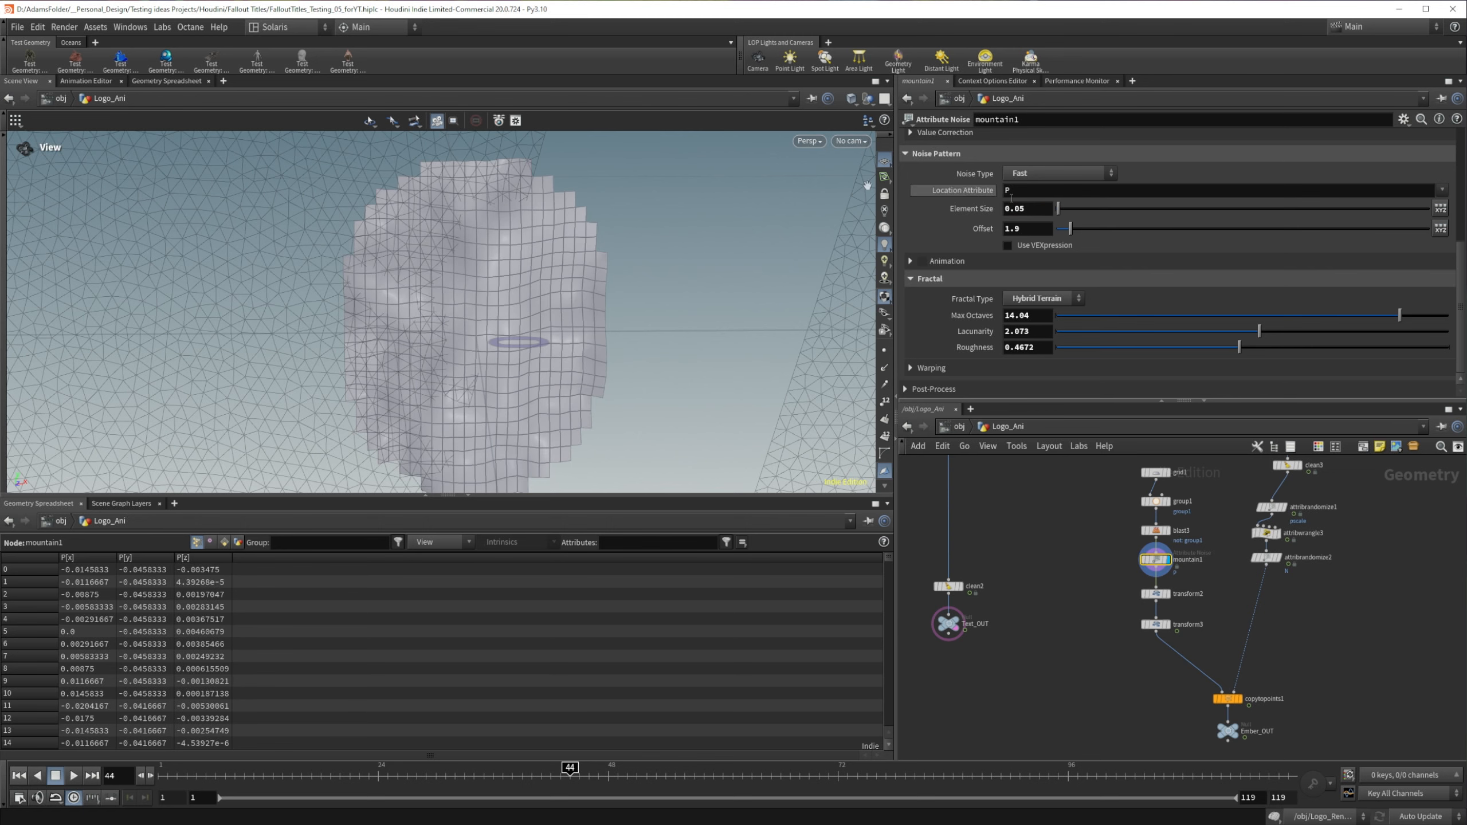
{"action": "left_click_drag", "start_coordinate": [512, 358], "coordinate": [421, 318]}
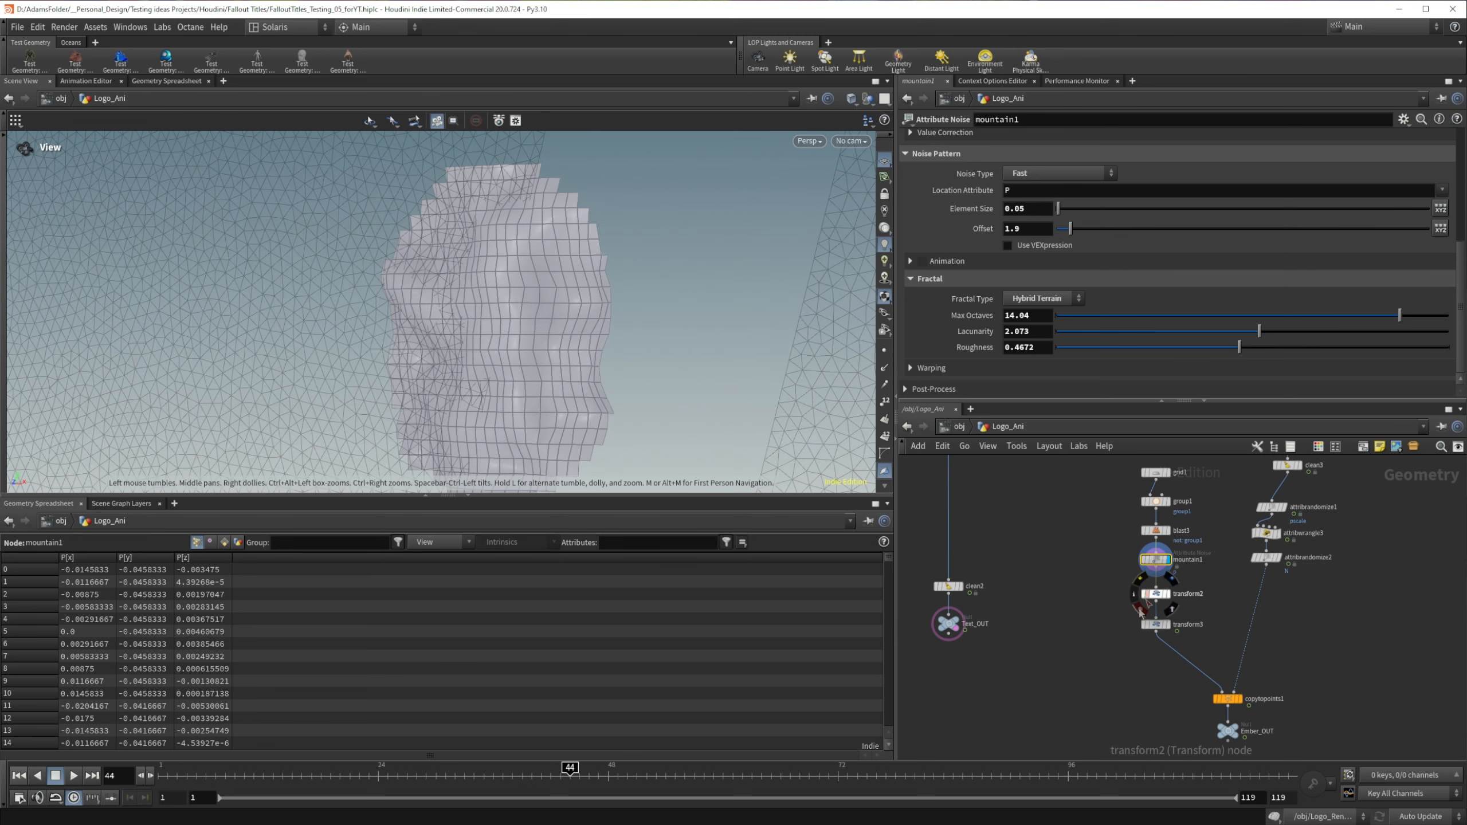
Step: Move grid1 up to make room and insert a UV Project node between grid1 and group1
{"action": "left_click", "coordinate": [1167, 594]}
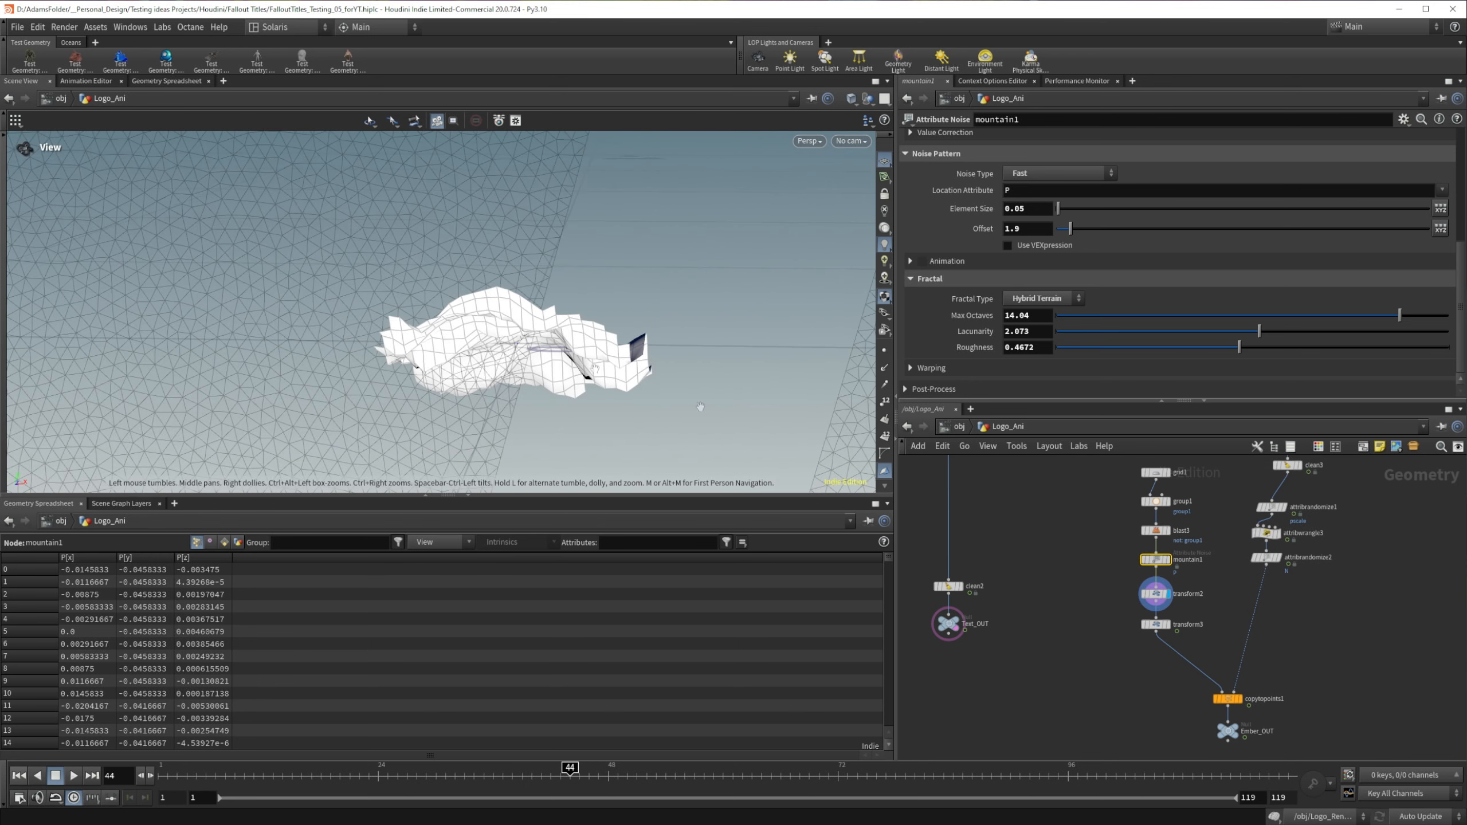
{"action": "middle_click_drag", "start_coordinate": [1117, 483], "coordinate": [1132, 558]}
{"action": "left_click_drag", "start_coordinate": [1132, 557], "coordinate": [1131, 520]}
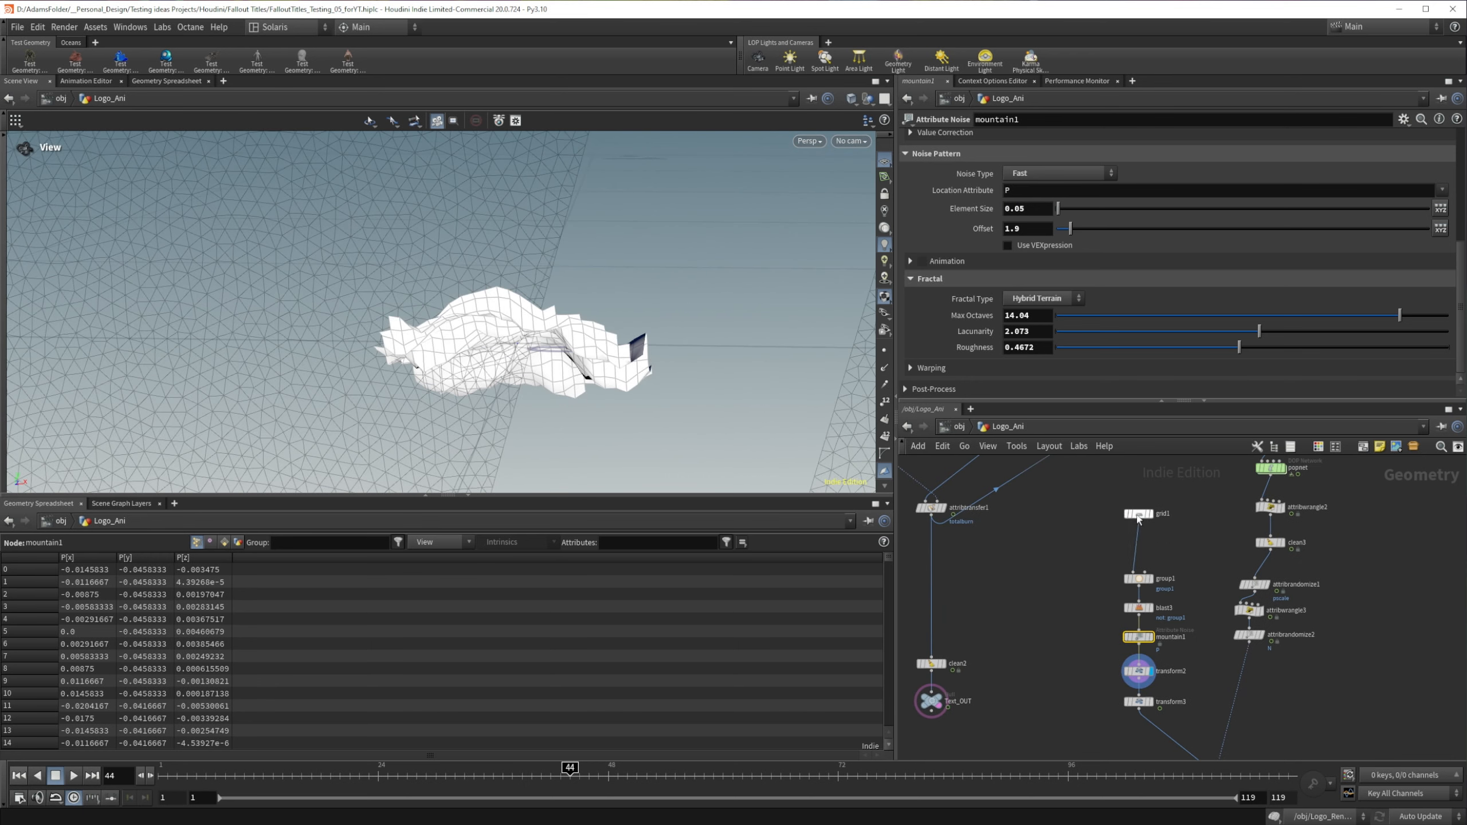
{"action": "left_click", "coordinate": [1153, 498]}
{"action": "key", "text": "Tab"}
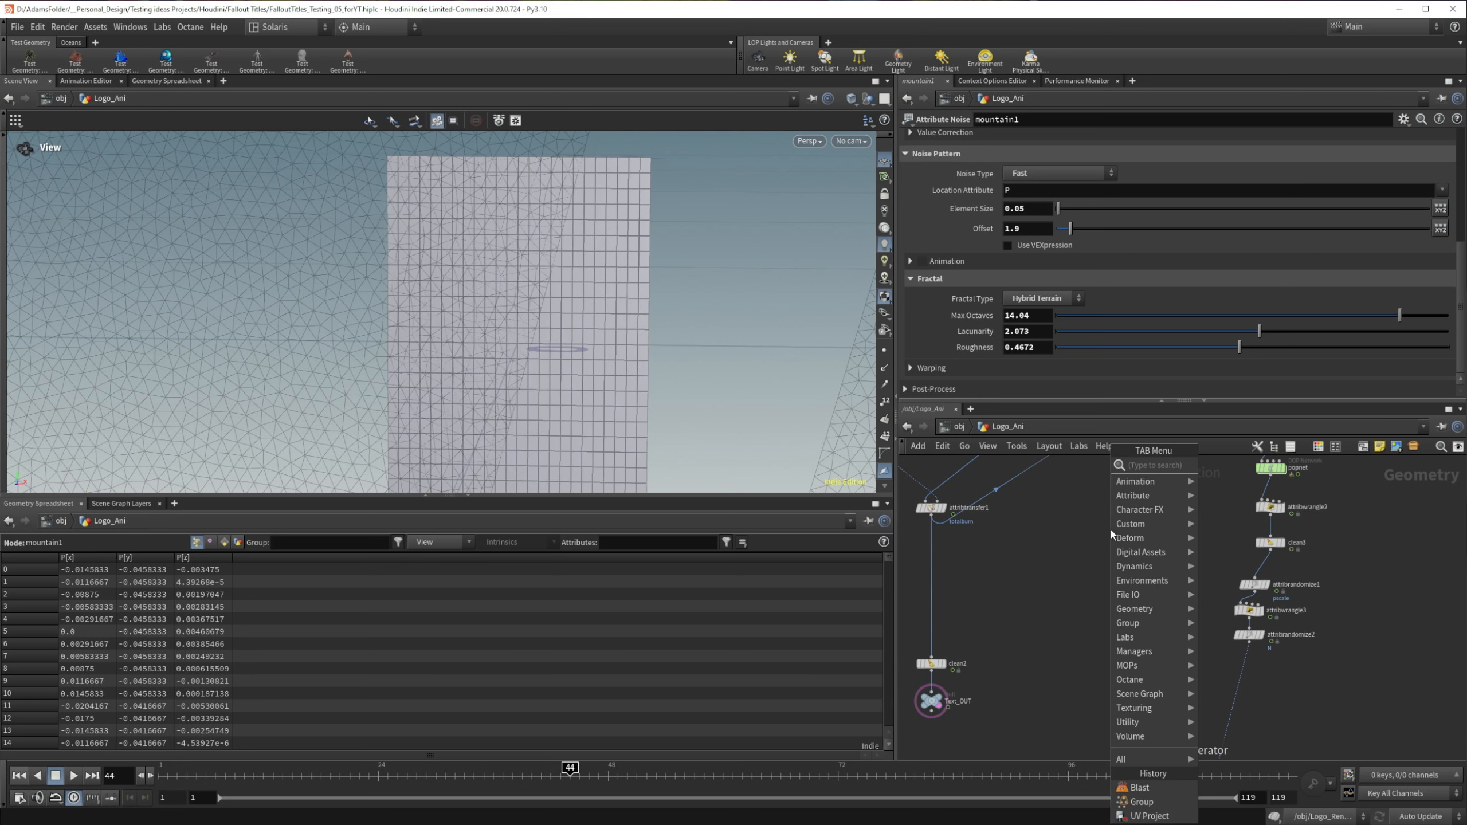
{"action": "type", "text": "uv pr"}
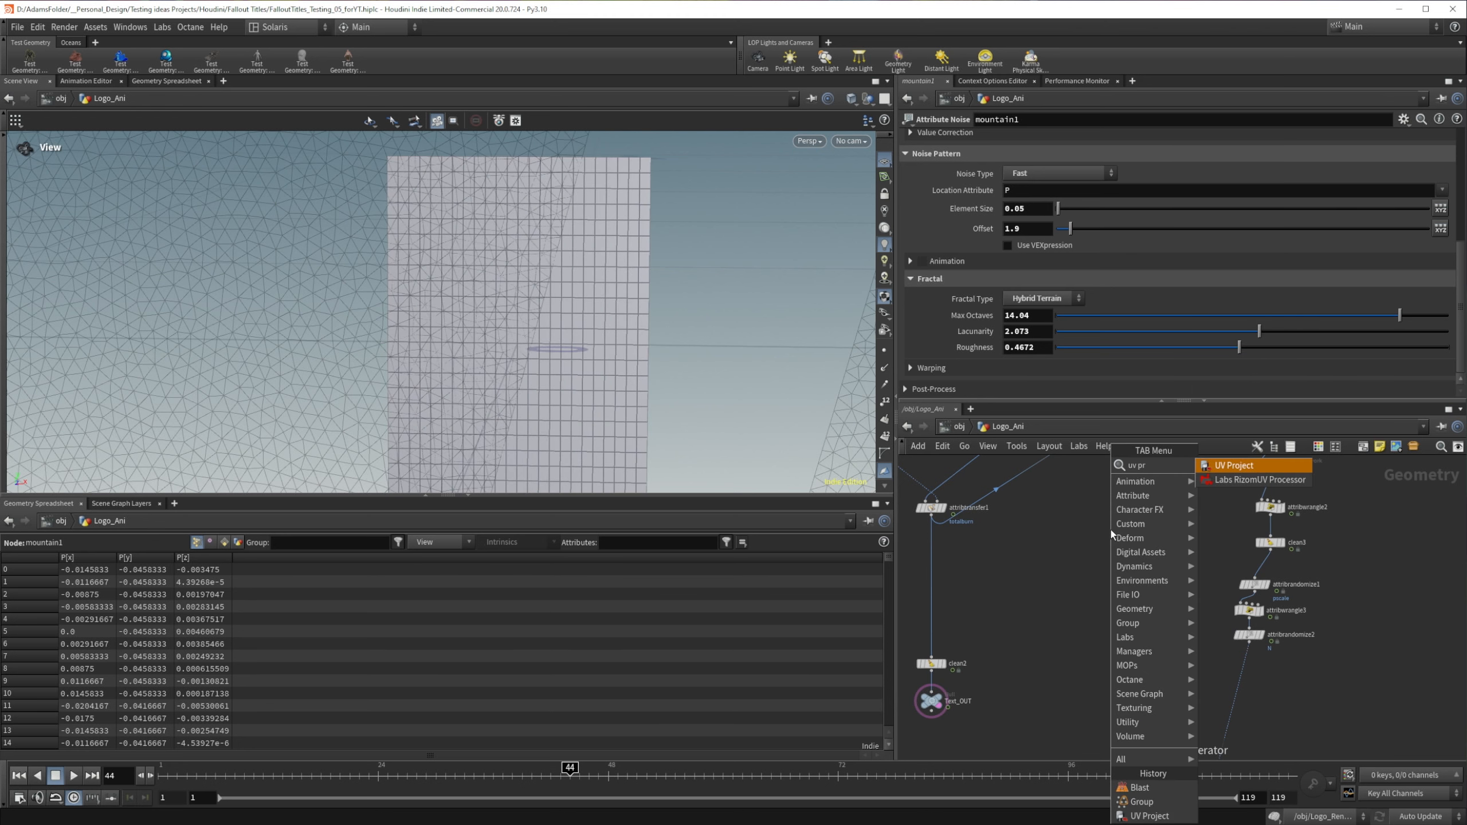
{"action": "key", "text": "Return"}
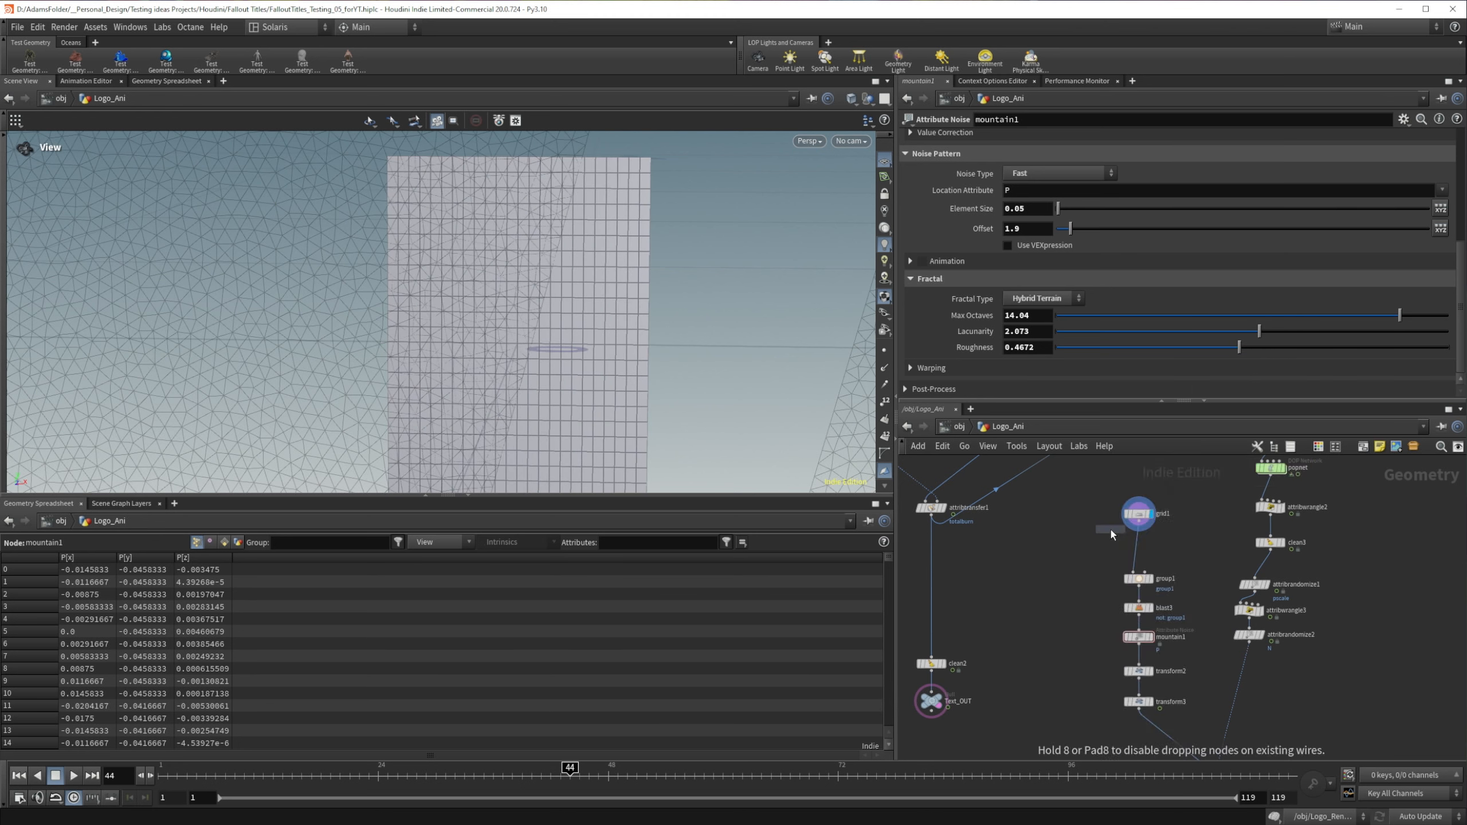
{"action": "left_click", "coordinate": [1141, 548]}
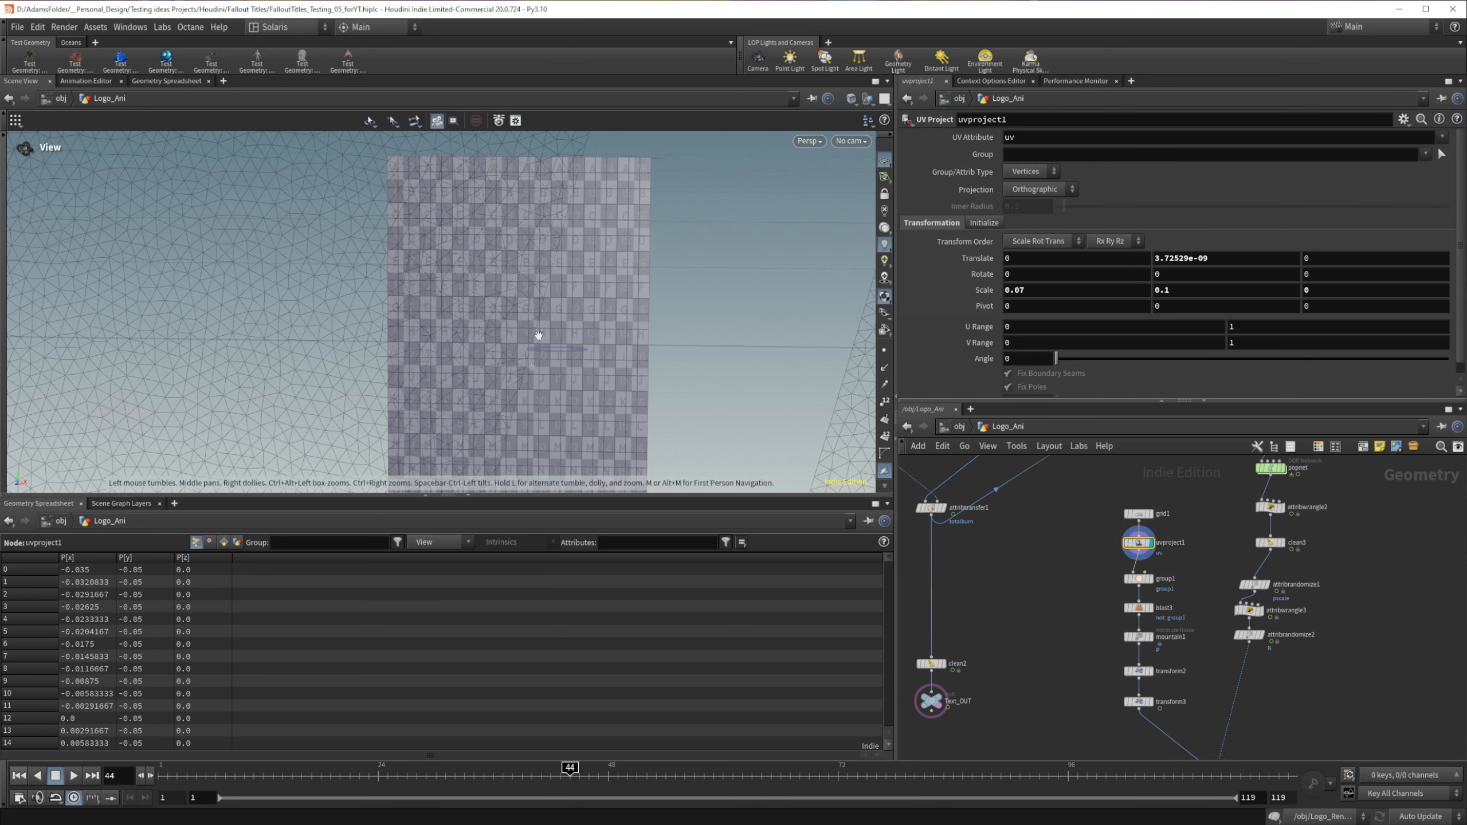
Step: Set the UV Project node's X scale to 0.1 to match its Y scale
{"action": "left_click", "coordinate": [1035, 290]}
{"action": "type", "text": "1"}
{"action": "key", "text": "Return"}
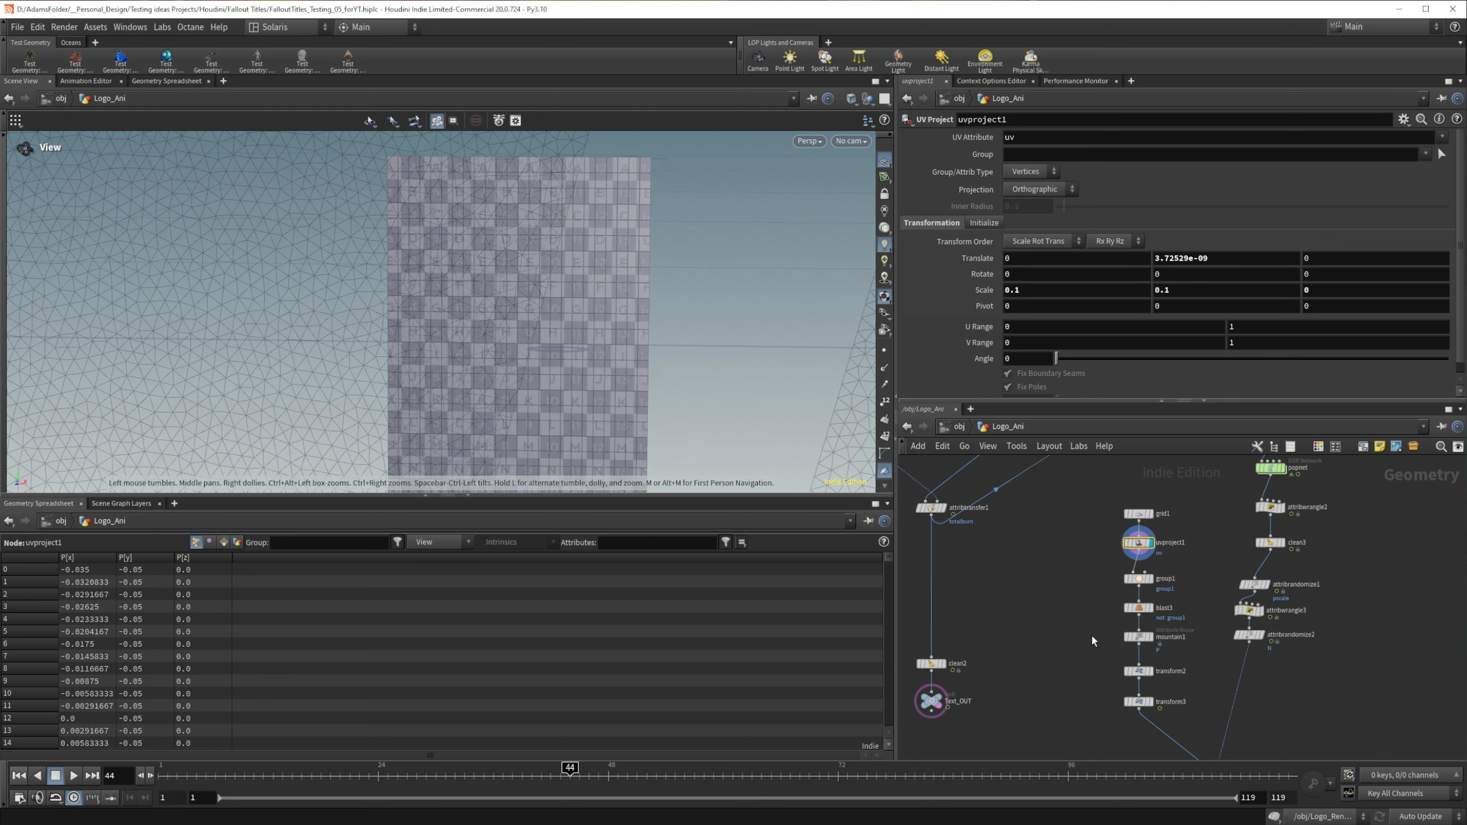
Step: Display transform3, then Ember_OUT with the whole logo framed, and scrub the animation to frame 33 to check the embers
{"action": "middle_click_drag", "start_coordinate": [1091, 636], "coordinate": [1082, 627]}
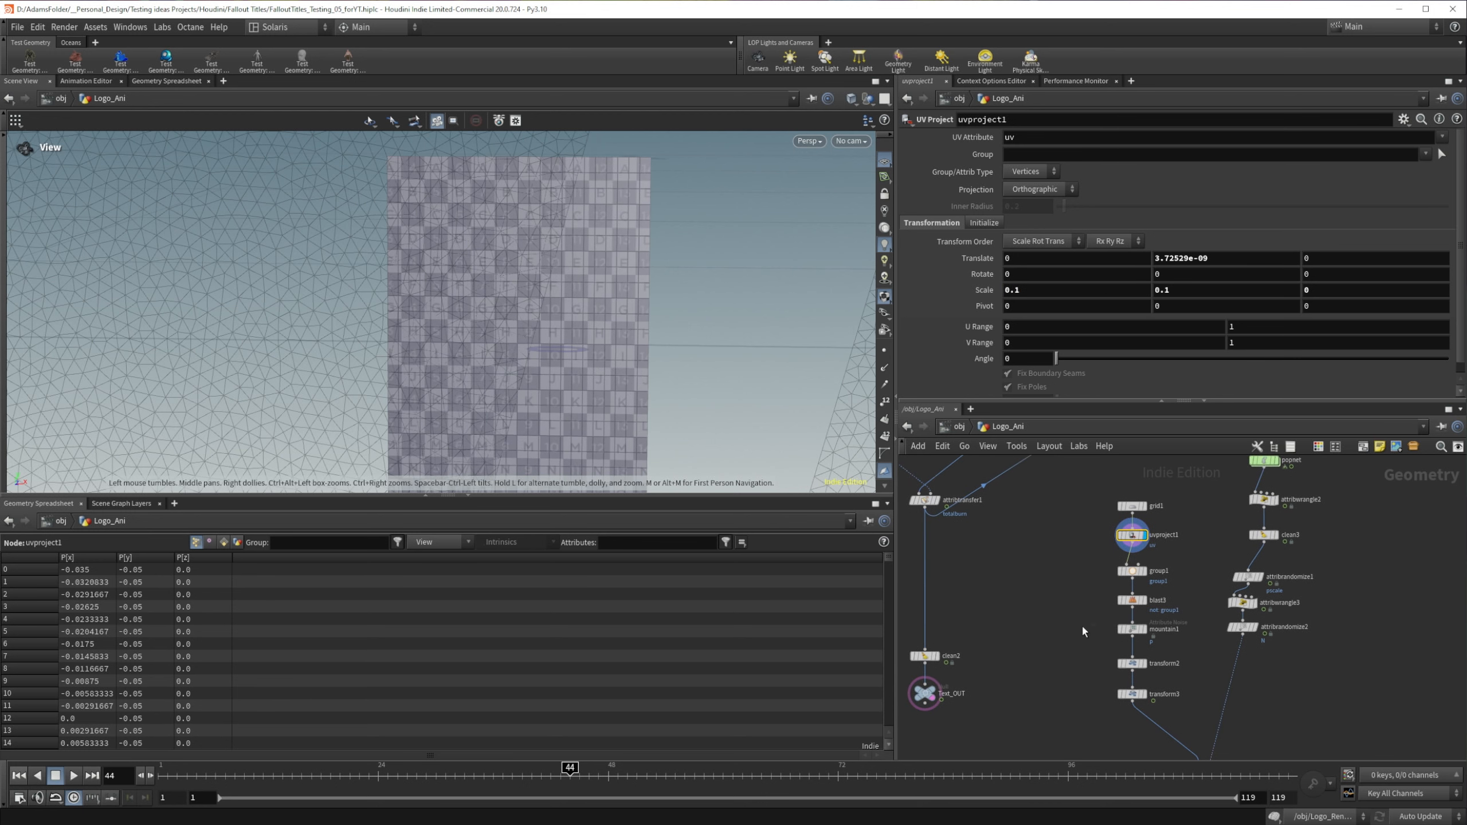
{"action": "left_click", "coordinate": [1146, 695]}
{"action": "middle_click_drag", "start_coordinate": [1334, 720], "coordinate": [1333, 546]}
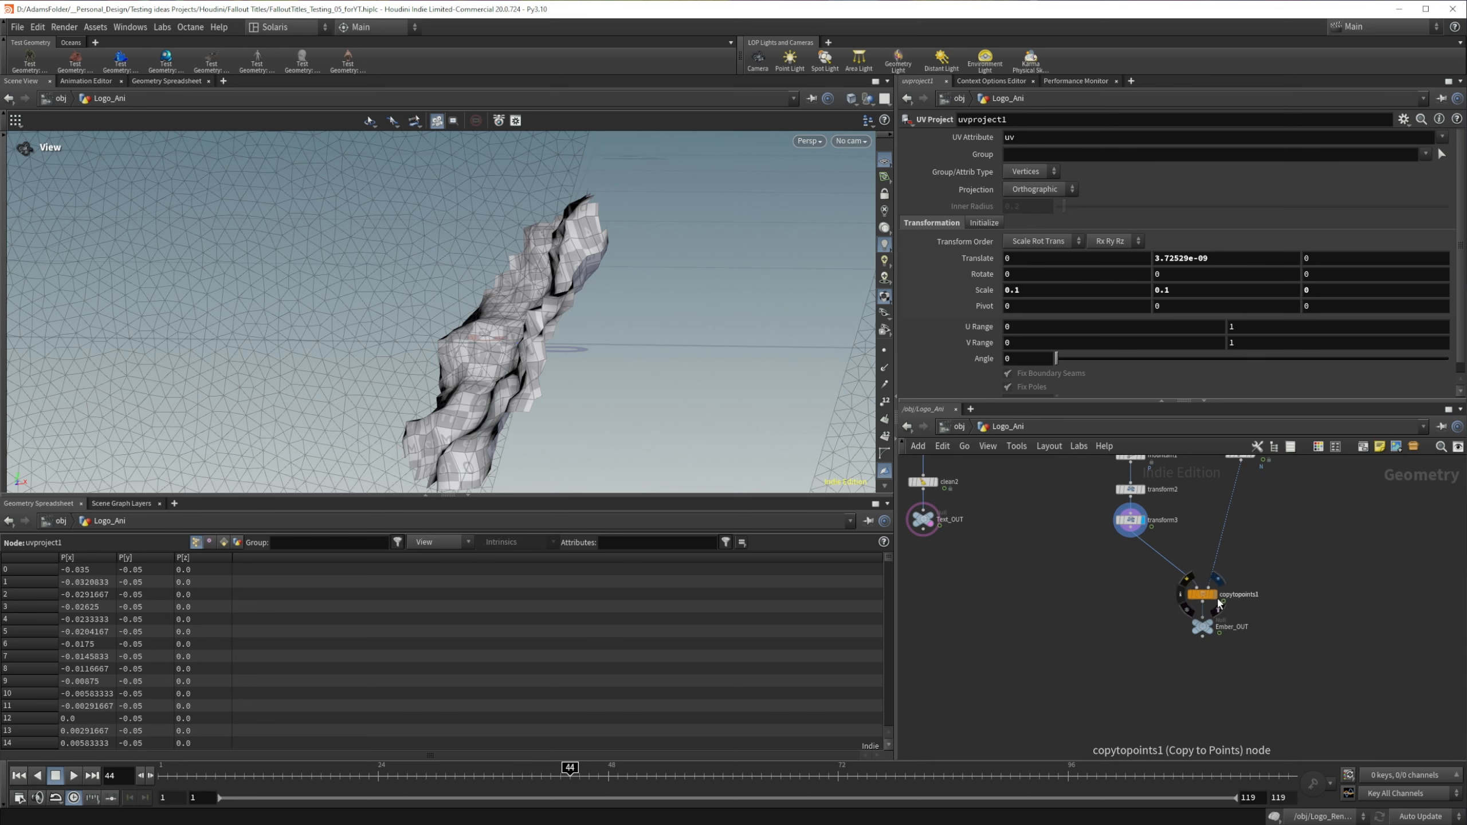
{"action": "left_click", "coordinate": [1212, 627]}
{"action": "key", "text": "h"}
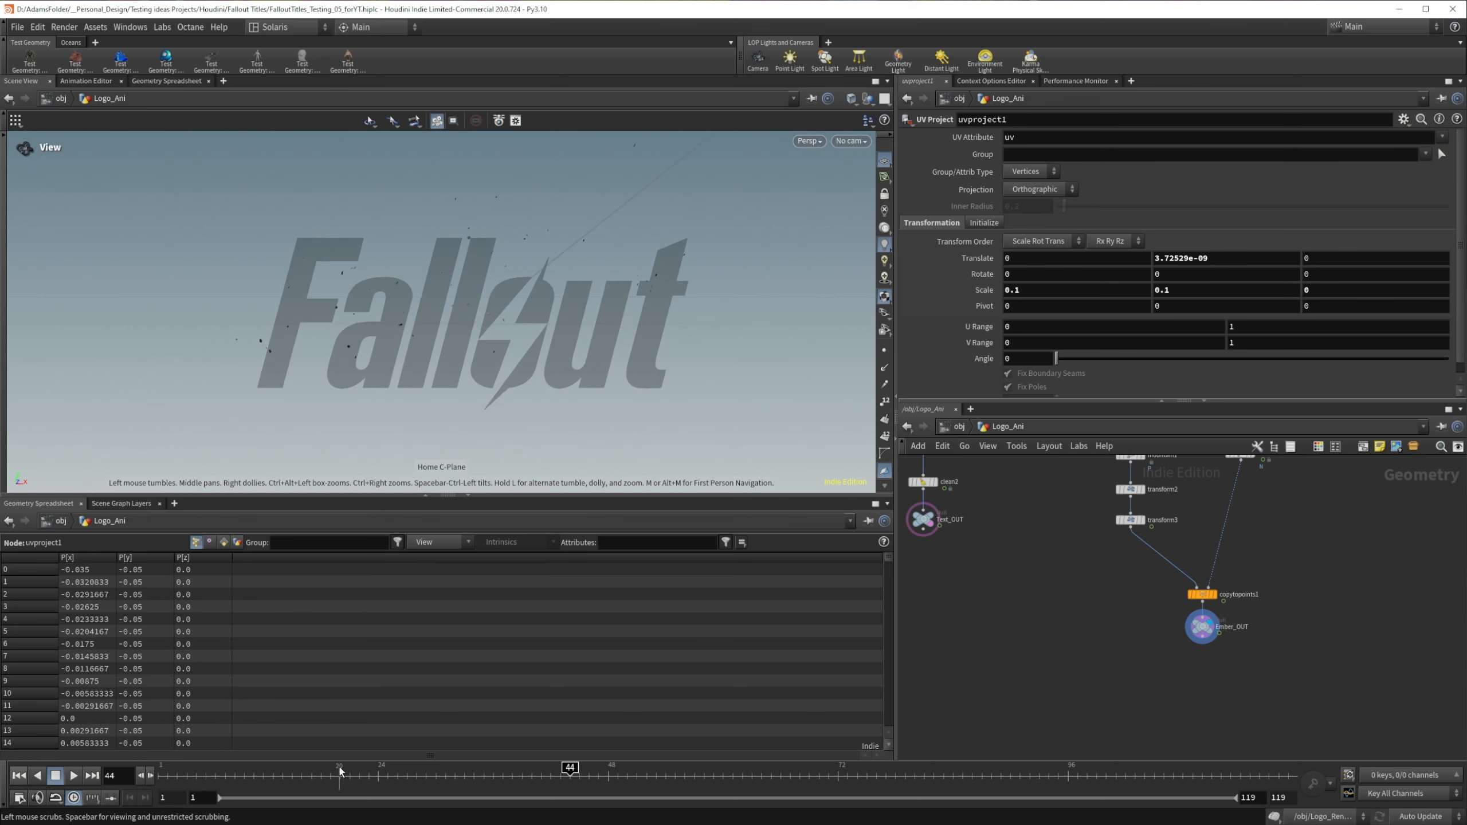
{"action": "left_click_drag", "start_coordinate": [341, 770], "coordinate": [464, 770]}
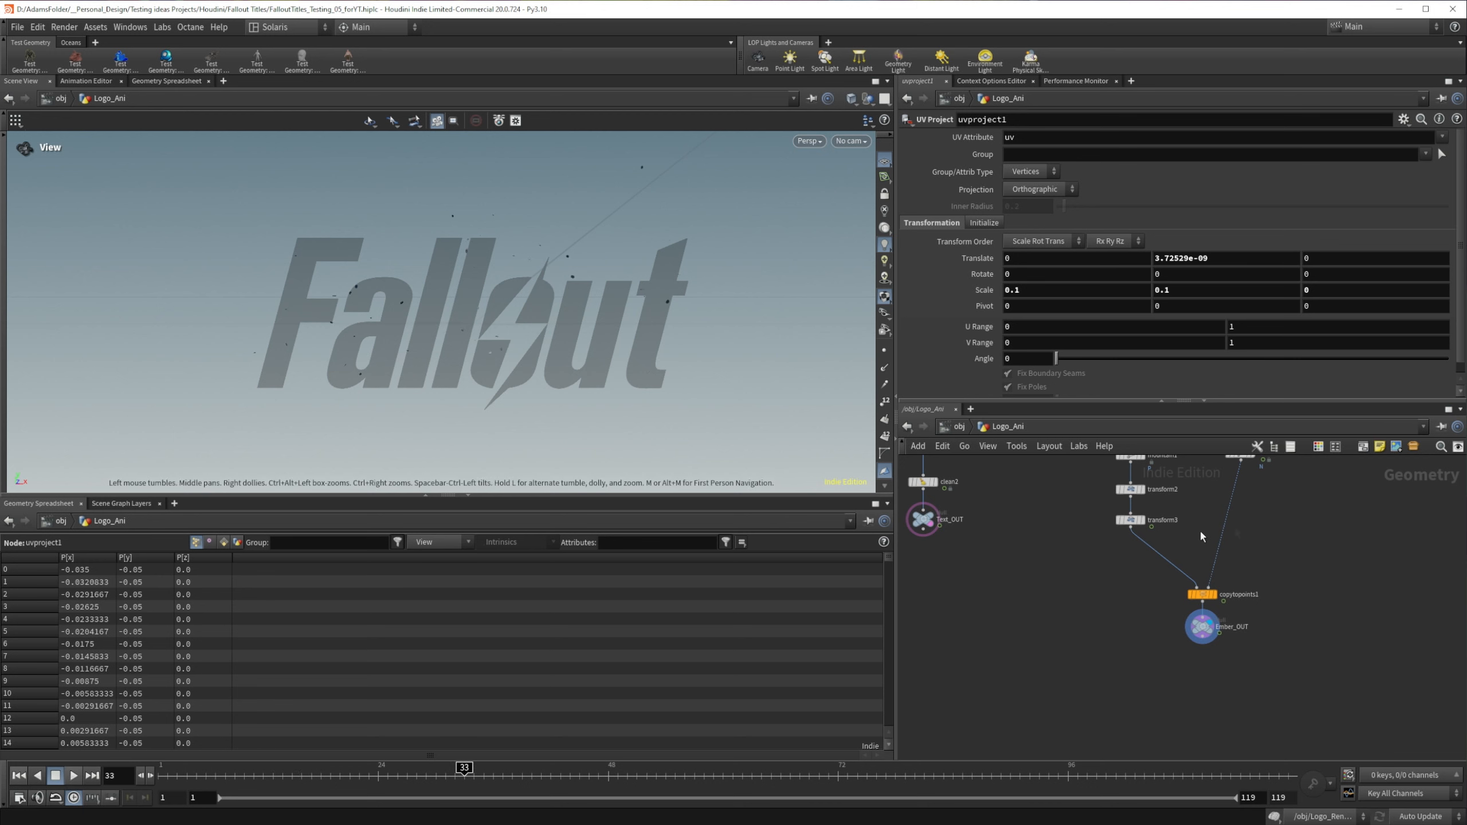
Step: Set the first Max Value of attribrandomize1's pscale randomization to 1.5 and save the scene
{"action": "middle_click_drag", "start_coordinate": [1199, 530], "coordinate": [1134, 664]}
{"action": "left_click_drag", "start_coordinate": [1232, 525], "coordinate": [1186, 549]}
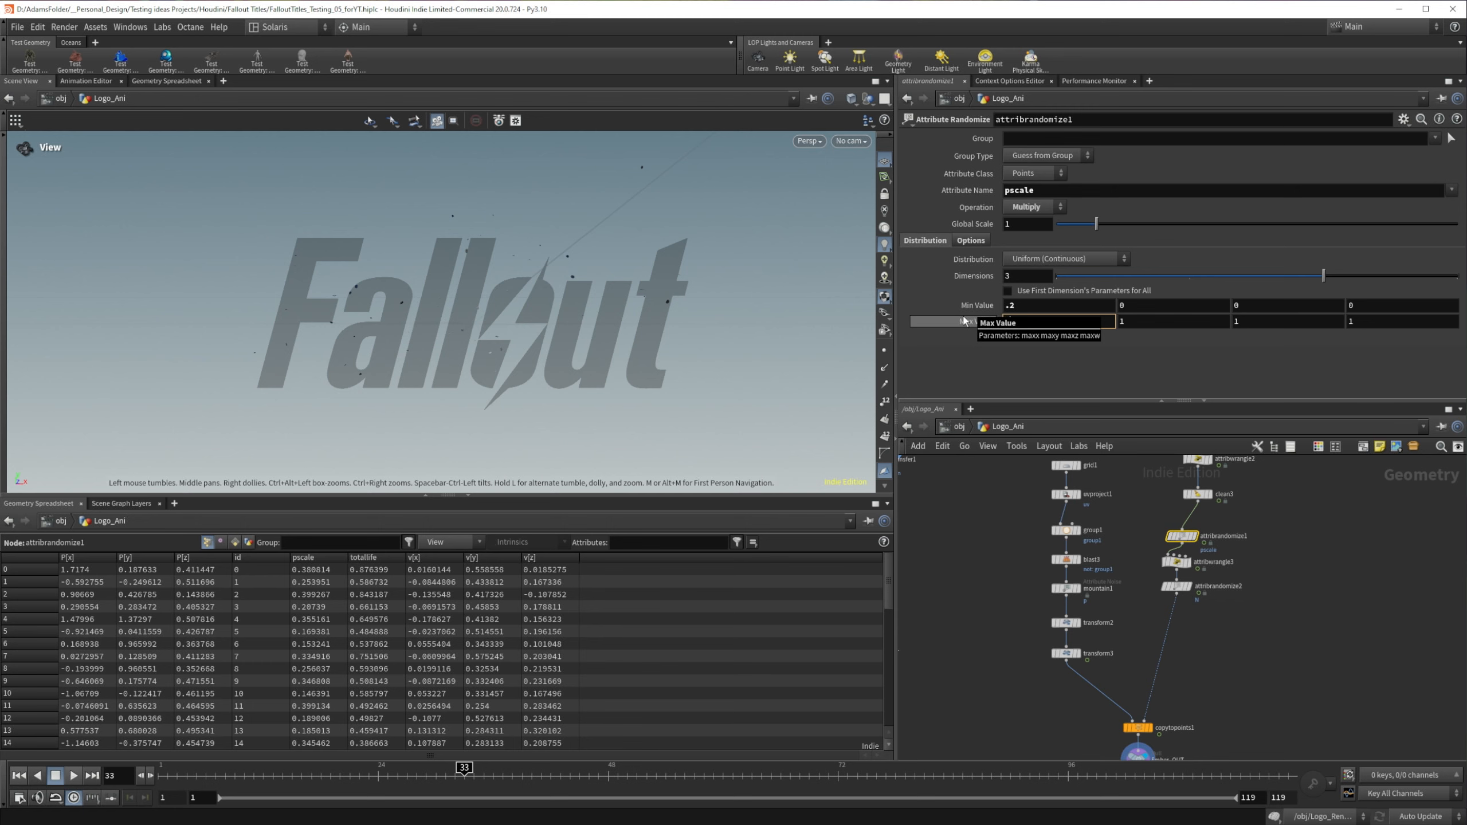
{"action": "key", "text": "Return"}
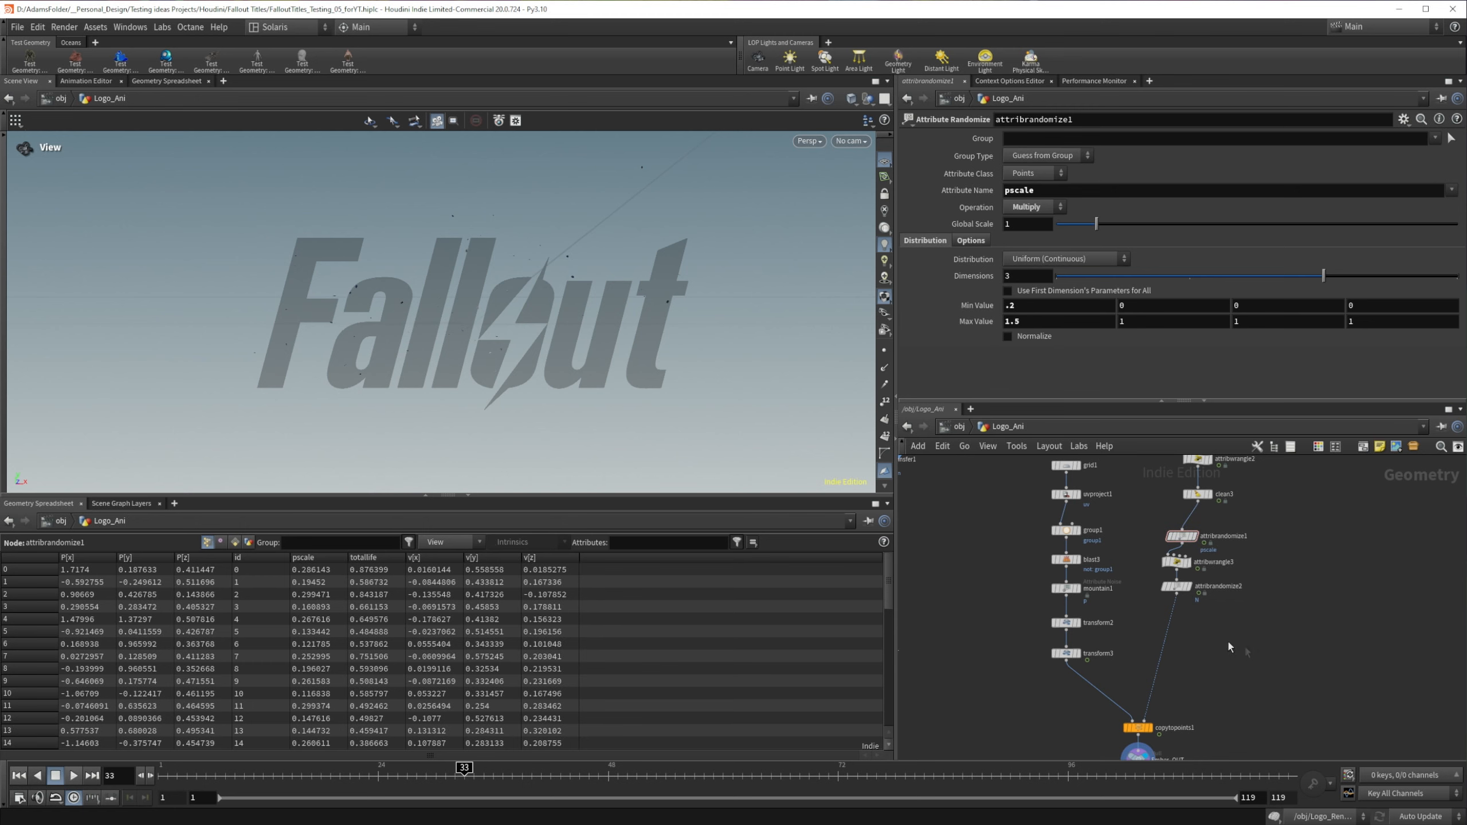
{"action": "scroll", "coordinate": [1213, 645], "scroll_direction": "down", "scroll_amount": 4}
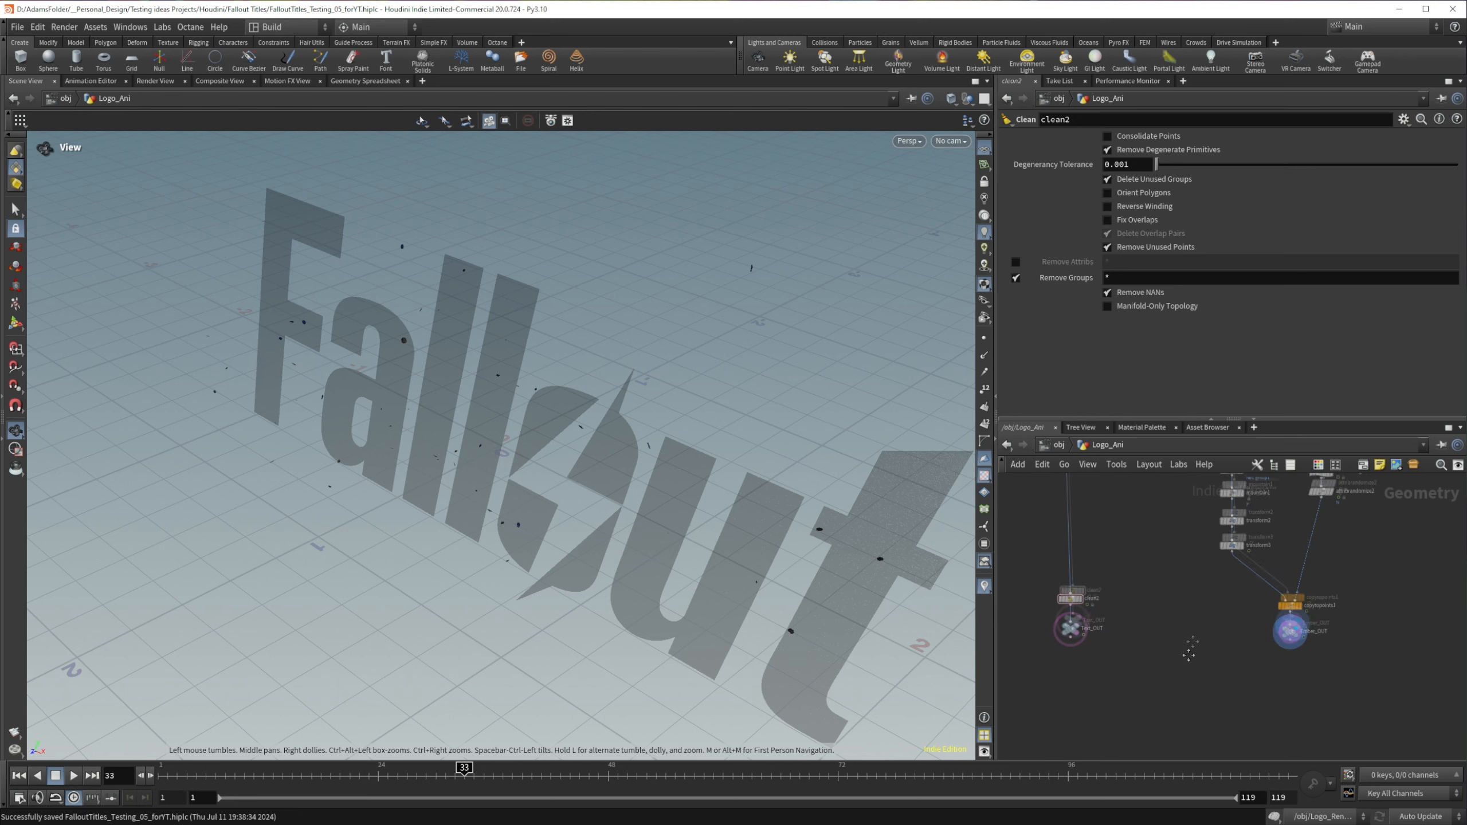
Step: Switch to the Build desktop and frame the Fallout logo from the front in the viewport
{"action": "middle_click_drag", "start_coordinate": [1190, 649], "coordinate": [1206, 608]}
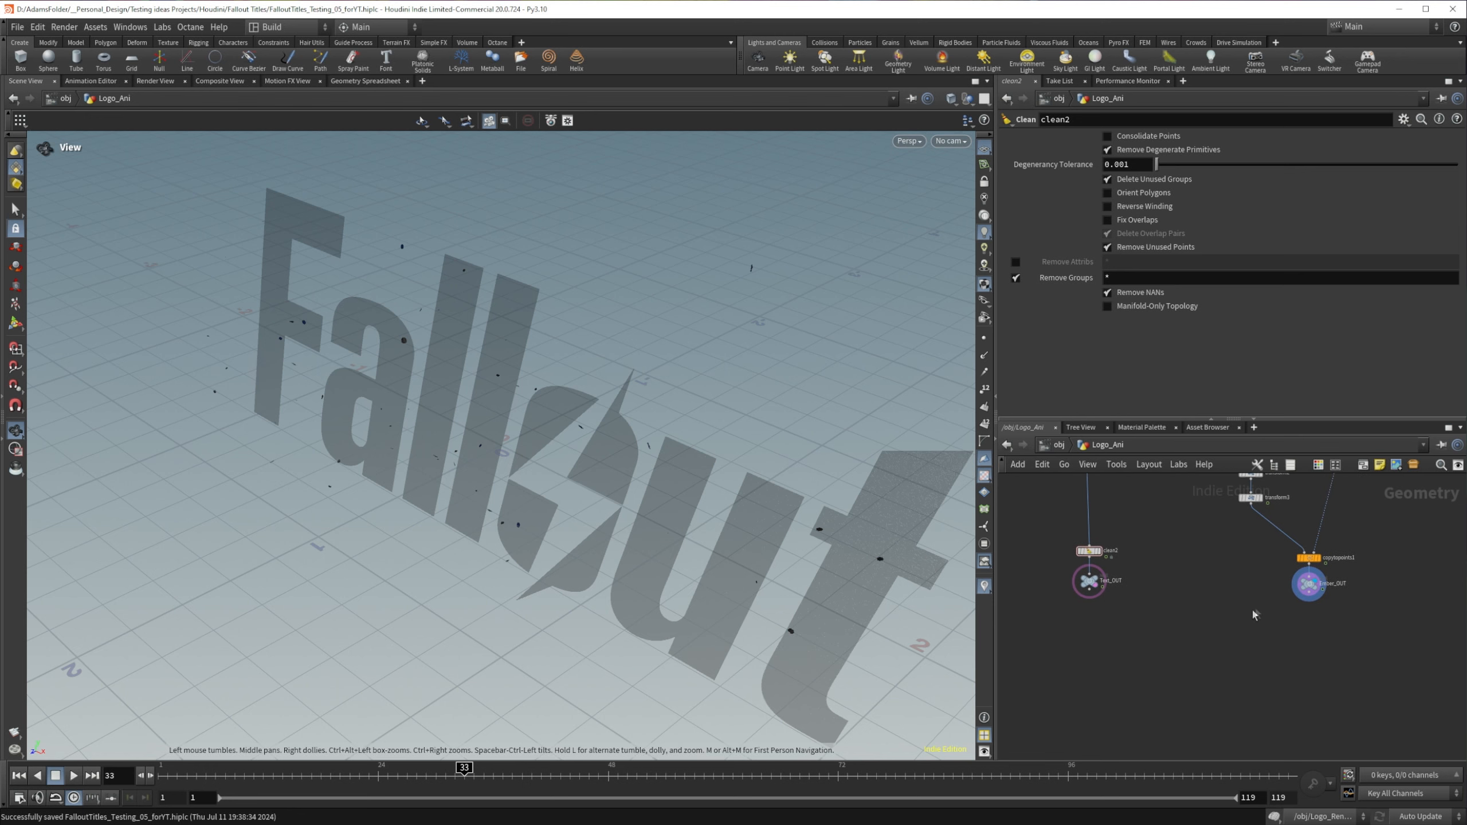
{"action": "left_click_drag", "start_coordinate": [478, 498], "coordinate": [474, 430]}
{"action": "scroll", "coordinate": [474, 430], "scroll_direction": "down", "scroll_amount": 4}
{"action": "scroll", "coordinate": [482, 425], "scroll_direction": "up", "scroll_amount": 3}
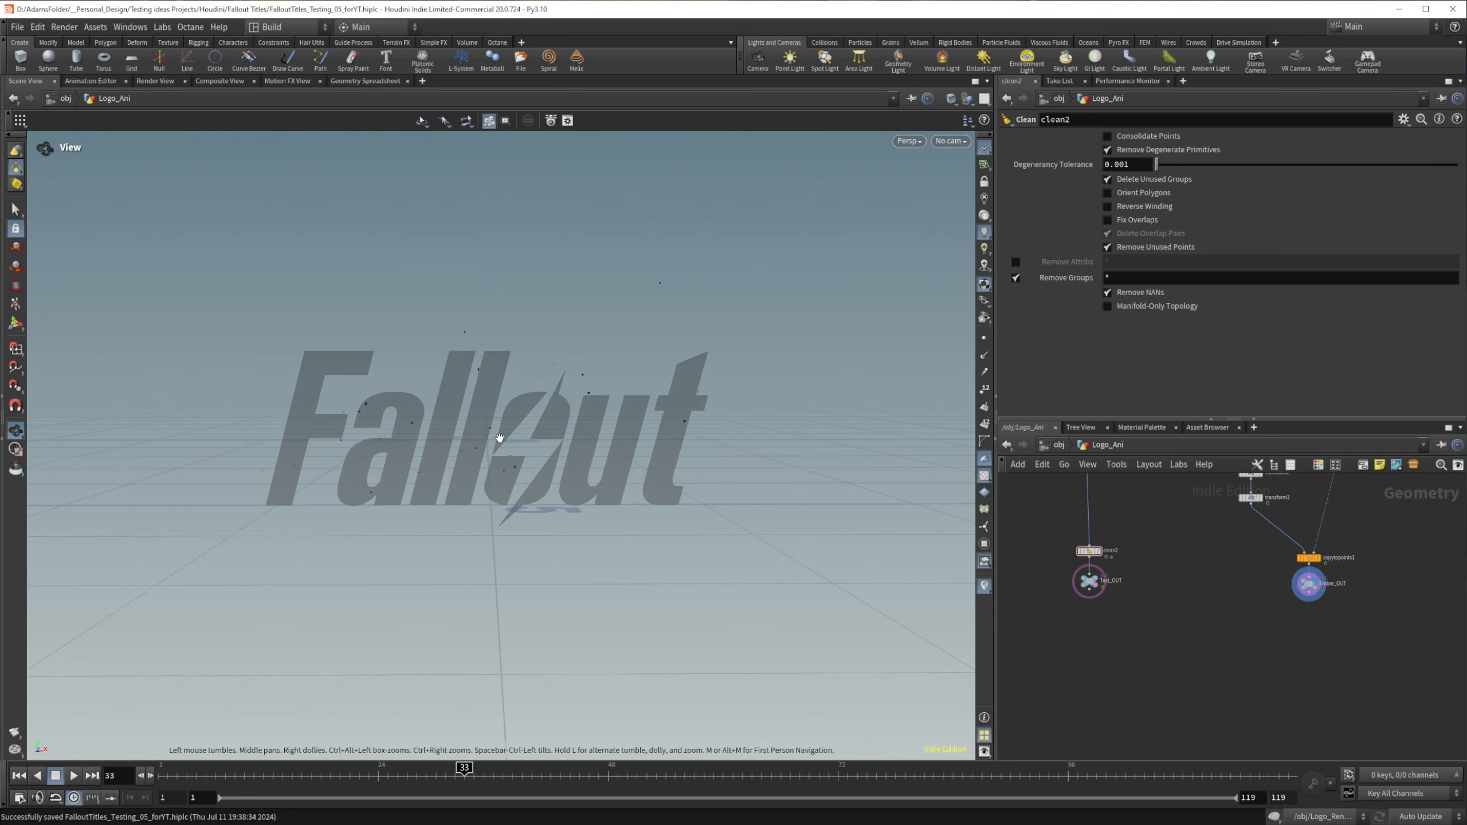
{"action": "middle_click_drag", "start_coordinate": [499, 436], "coordinate": [484, 429]}
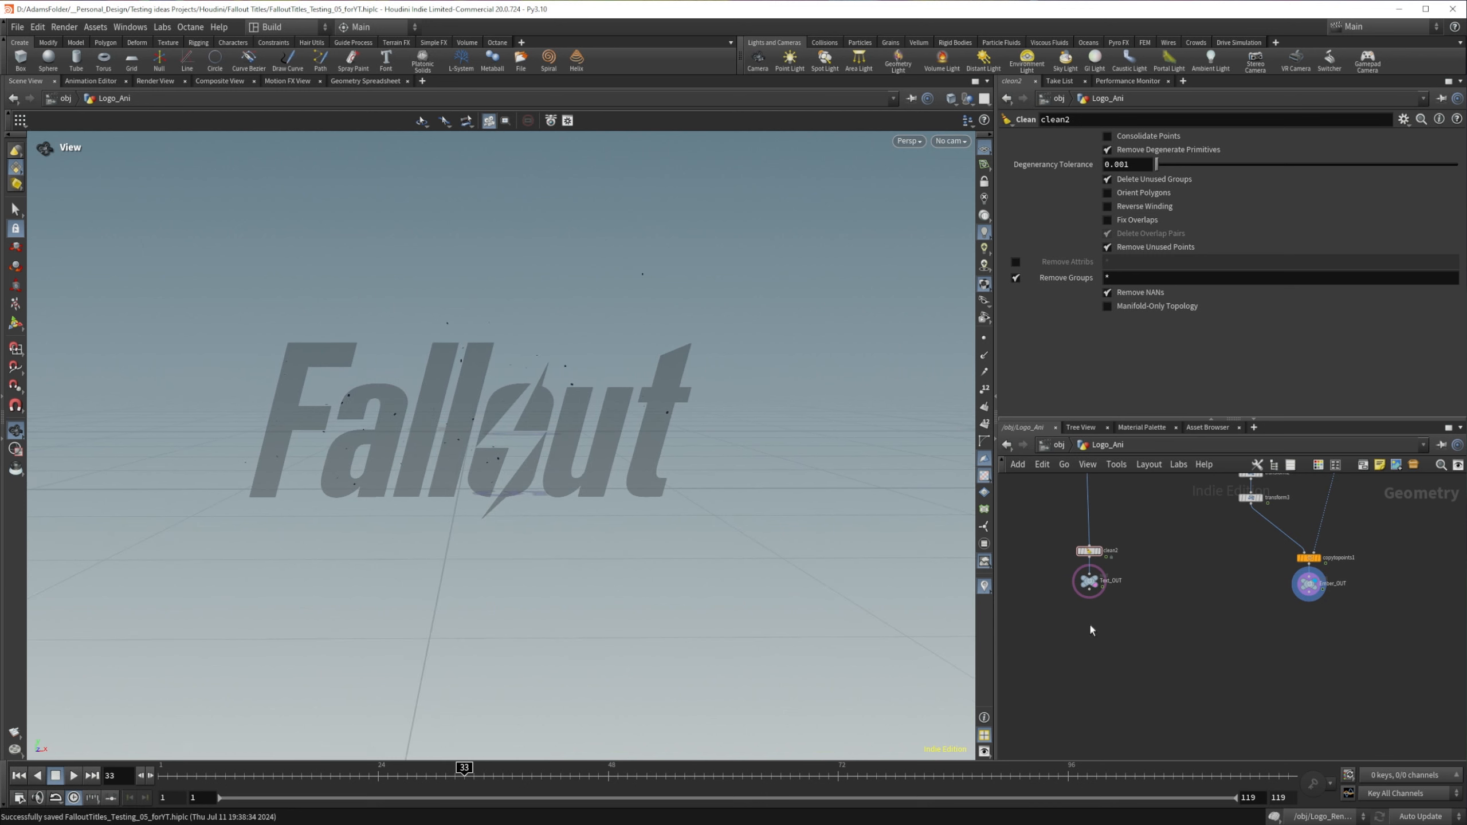
Step: Add a Name node below Text_OUT, display it and set its Name value to Text
{"action": "key", "text": "Tab"}
{"action": "type", "text": "name"}
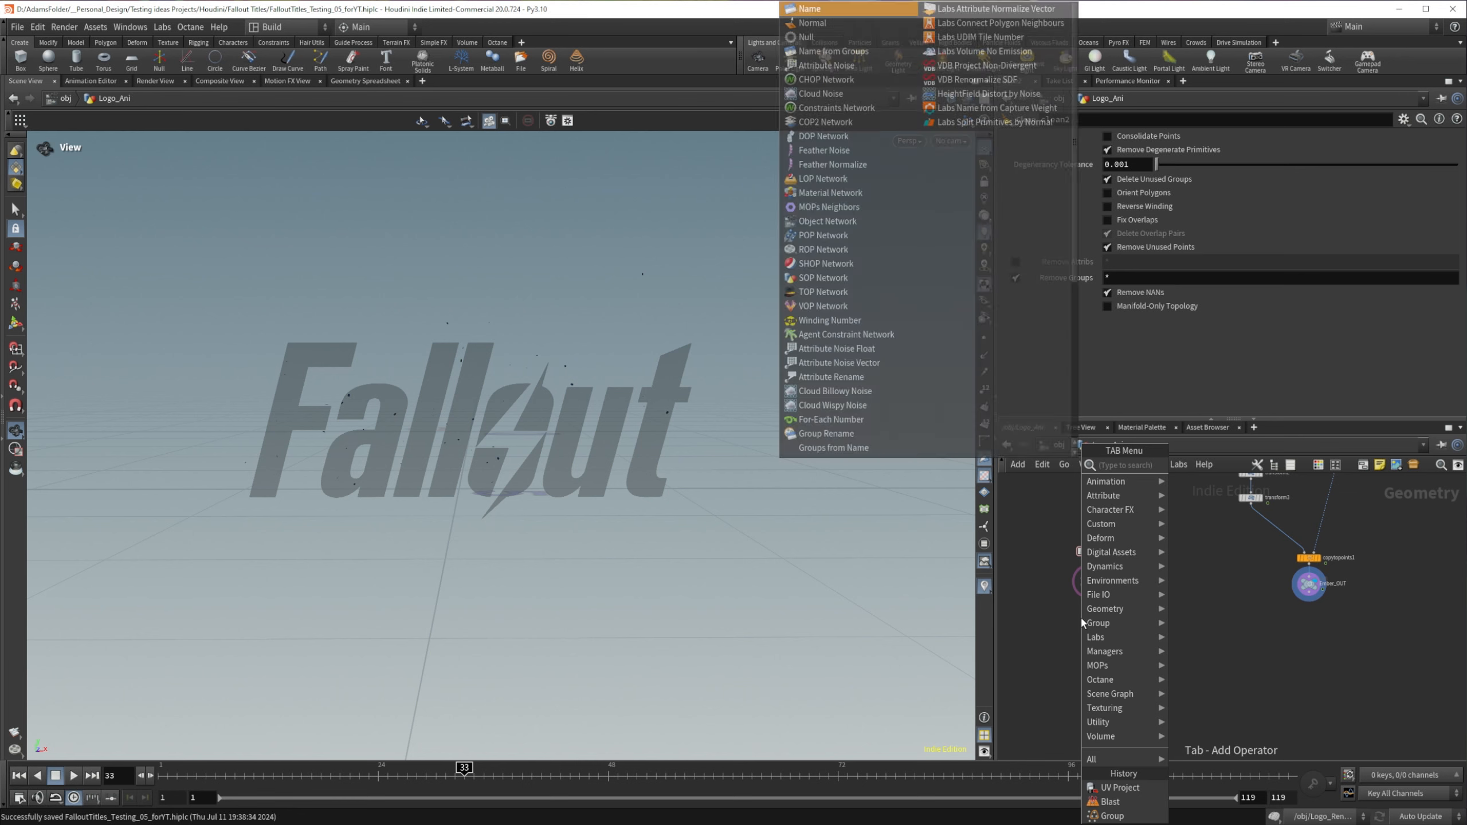
{"action": "key", "text": "Return"}
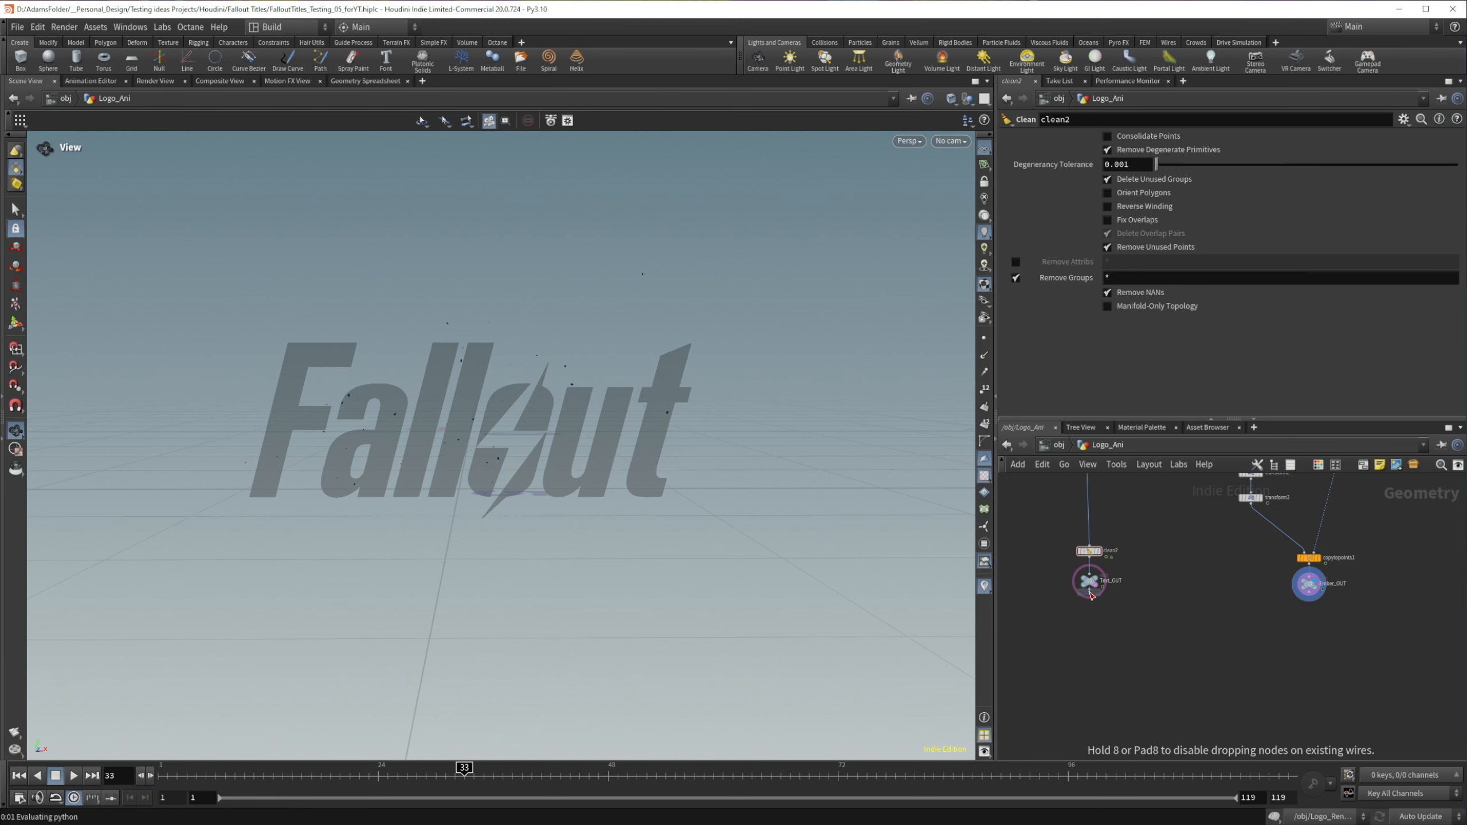
{"action": "left_click", "coordinate": [1084, 617]}
{"action": "left_click", "coordinate": [1102, 628]}
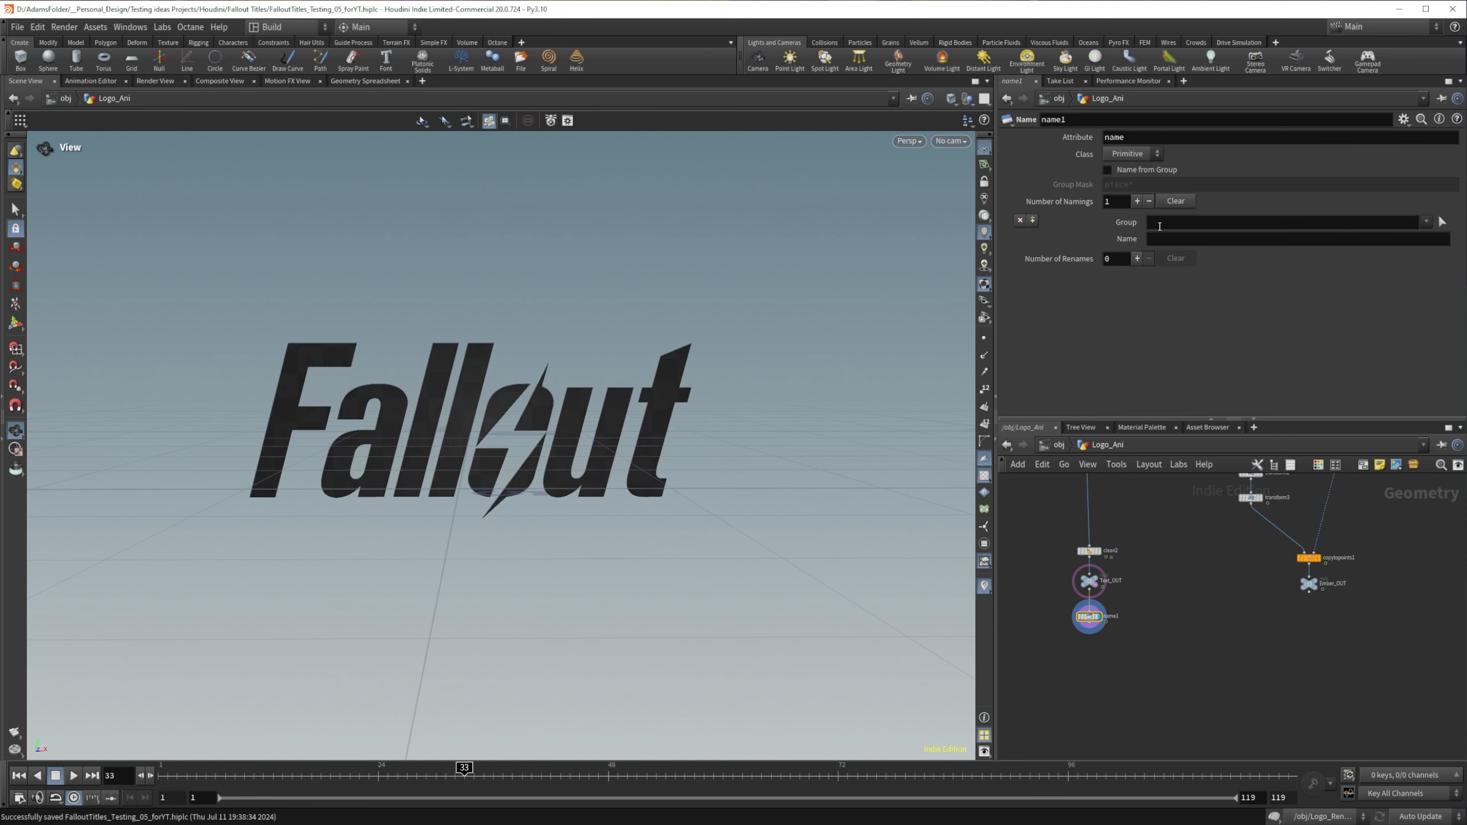
{"action": "left_click", "coordinate": [1161, 238]}
{"action": "type", "text": "Text"}
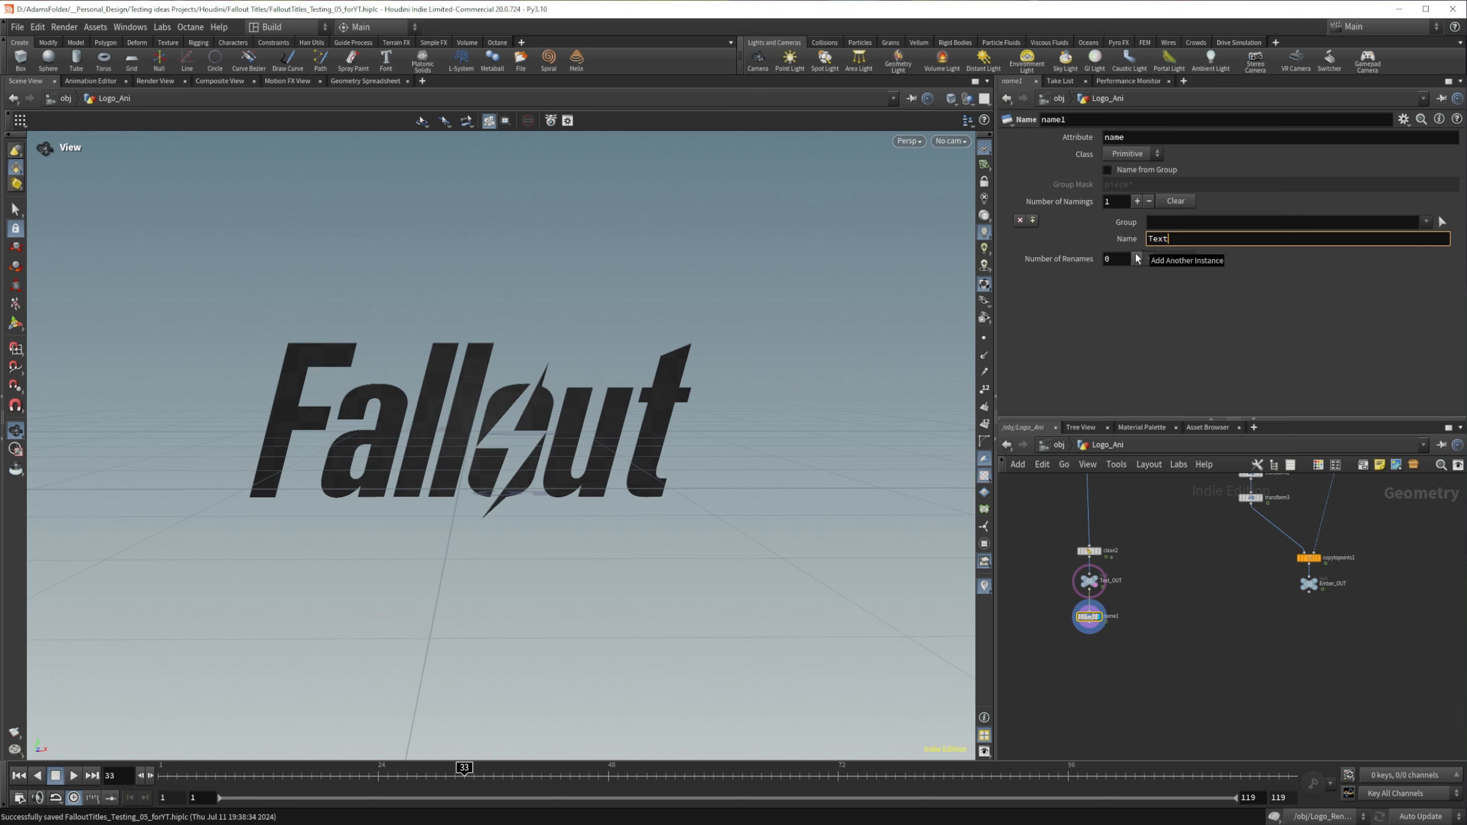
{"action": "left_click", "coordinate": [1145, 645]}
Step: Place a copy of the Name node below Ember_OUT, display it and set its Name value to Embers
{"action": "left_click_drag", "start_coordinate": [1090, 617], "coordinate": [1311, 621], "text": "alt"}
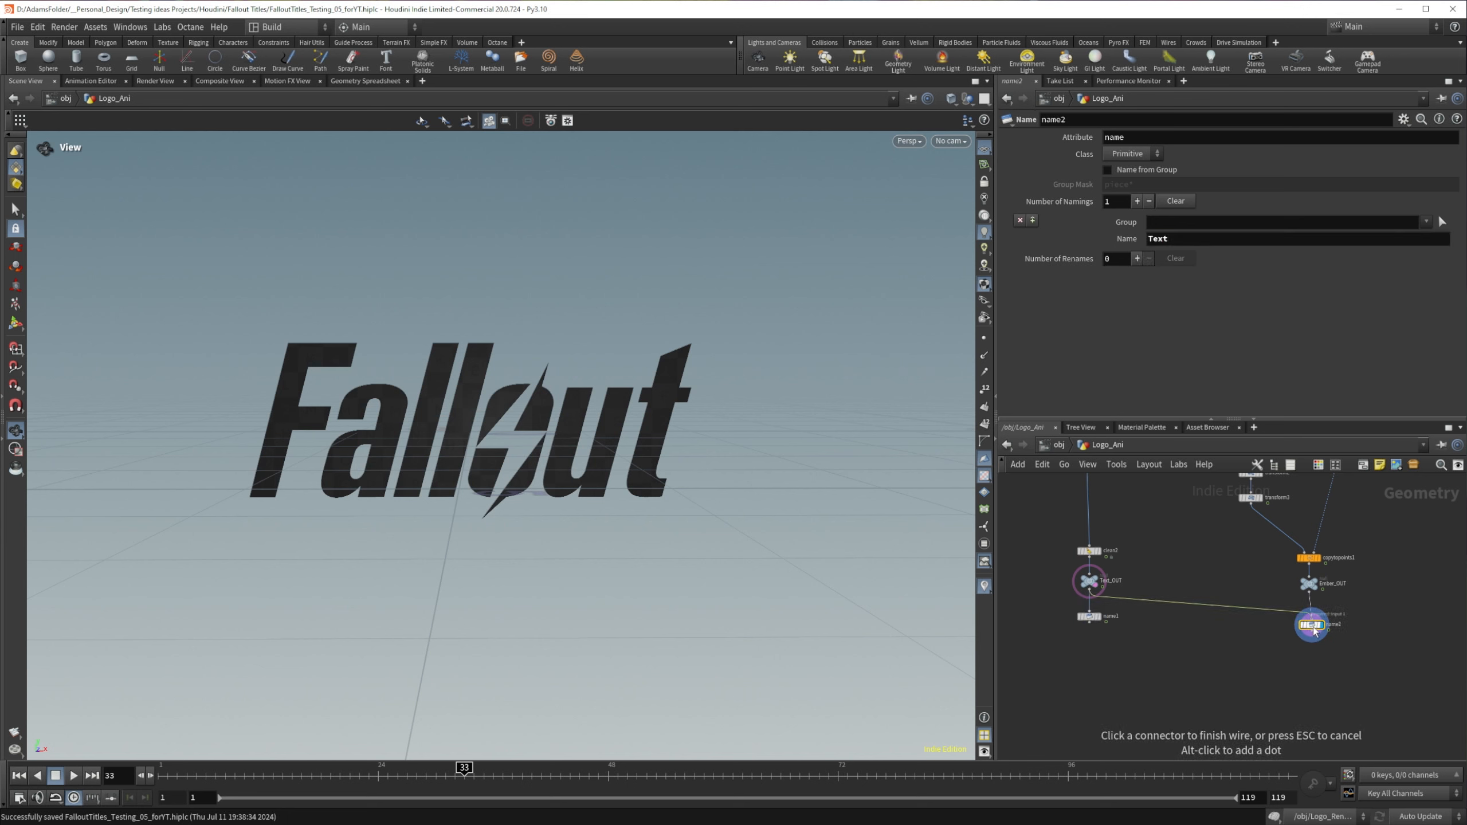
{"action": "left_click", "coordinate": [1312, 625]}
{"action": "double_click", "coordinate": [1184, 238]}
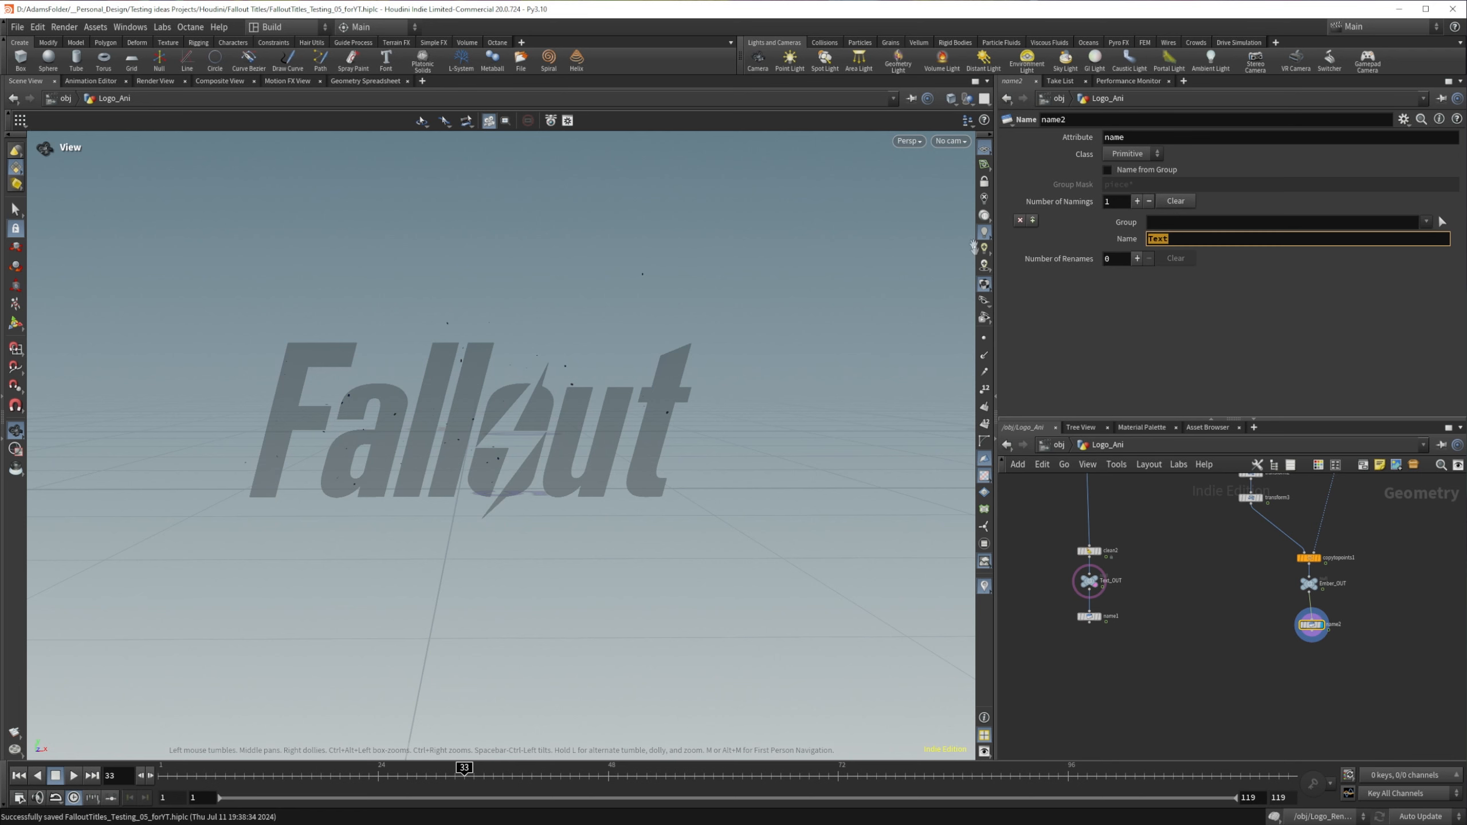
{"action": "type", "text": "Embers"}
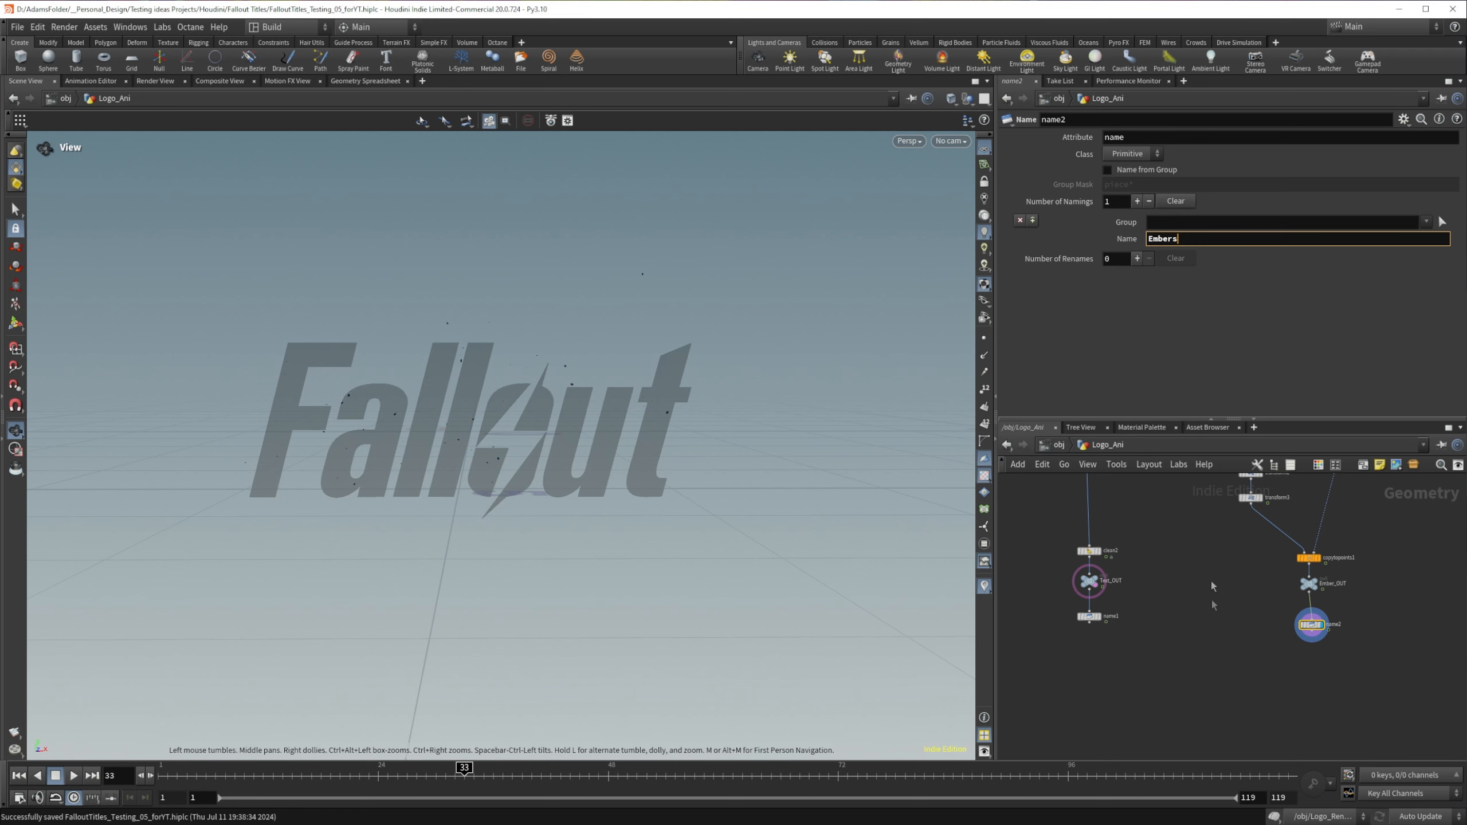
{"action": "key", "text": "Return"}
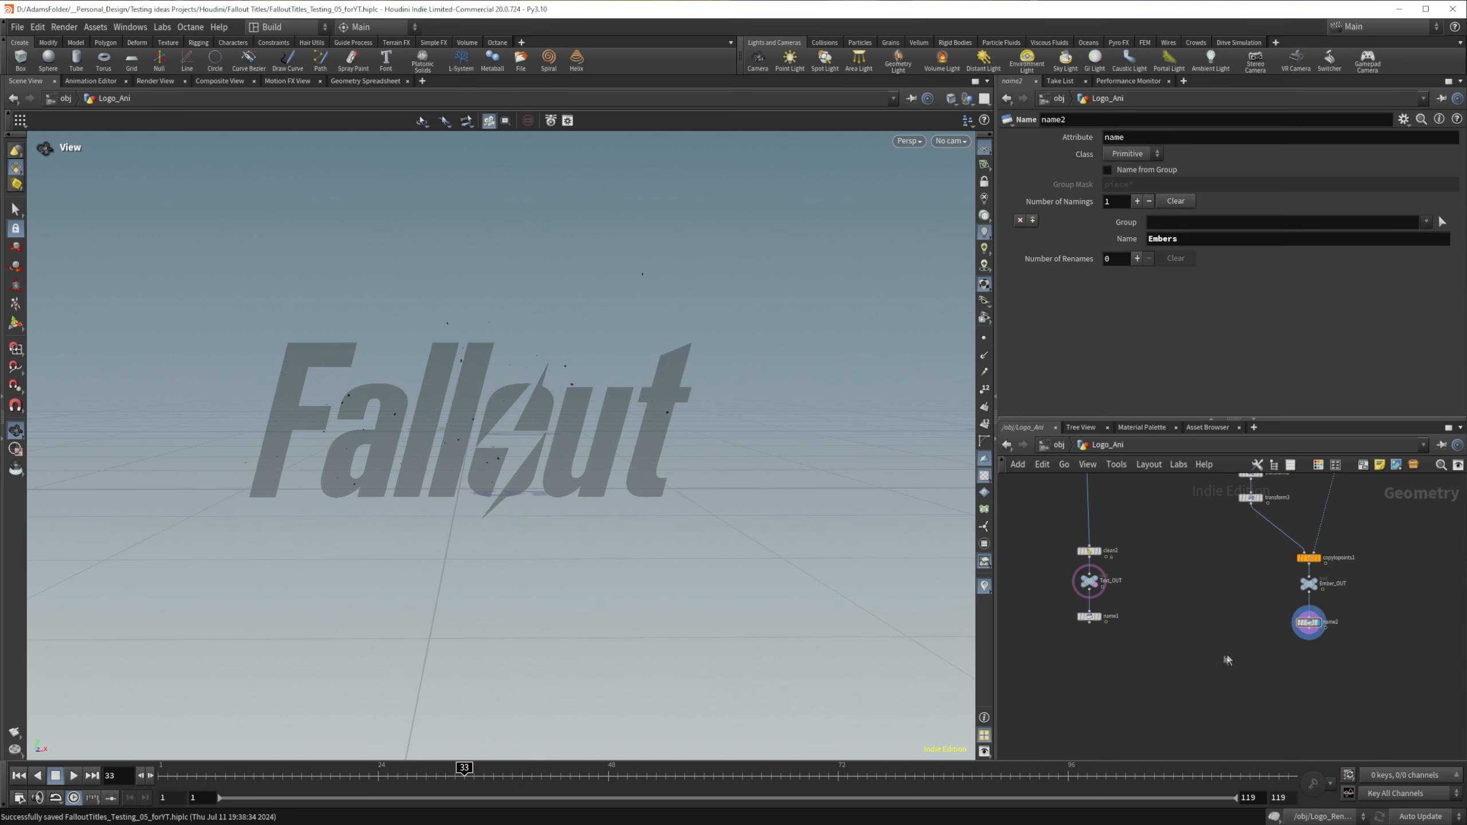
Step: Combine name1 and name2 in a new Merge node, display it and check its node information
{"action": "key", "text": "Tab"}
{"action": "type", "text": "mer"}
{"action": "key", "text": "Return"}
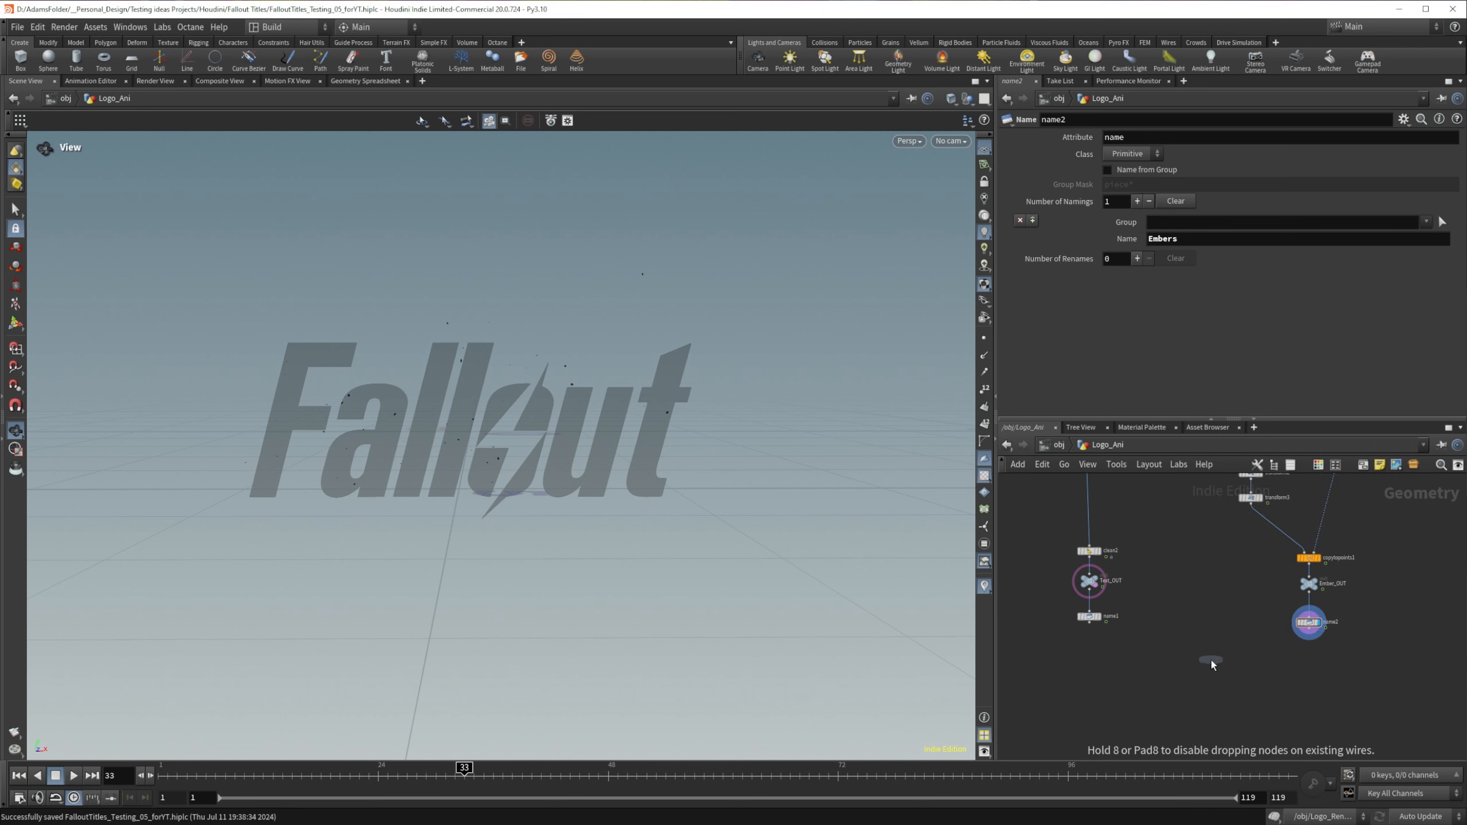
{"action": "left_click", "coordinate": [1196, 700]}
{"action": "left_click", "coordinate": [1089, 623]}
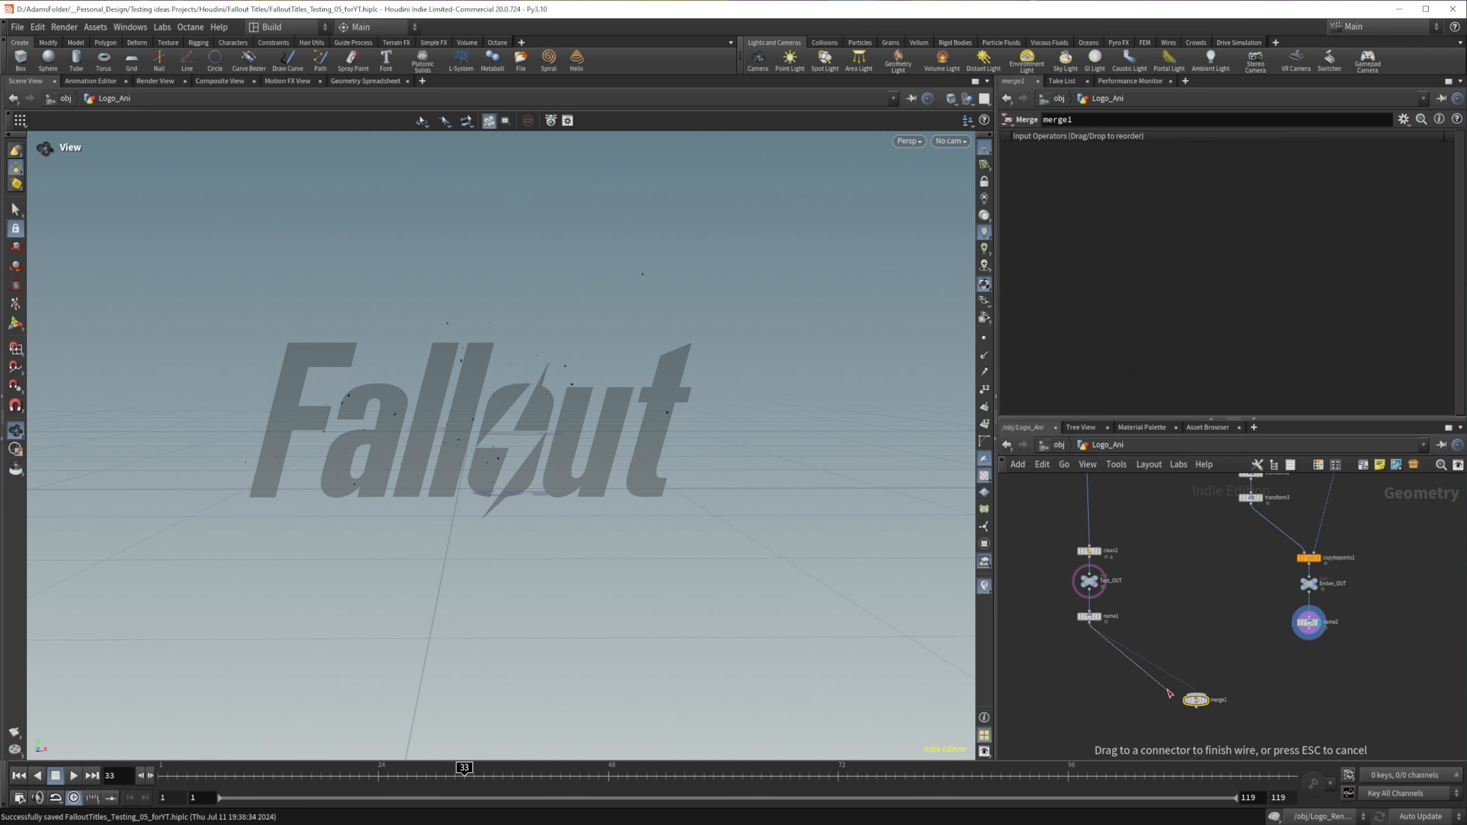
{"action": "left_click", "coordinate": [1194, 694]}
{"action": "left_click", "coordinate": [1310, 639]}
{"action": "left_click", "coordinate": [1195, 695]}
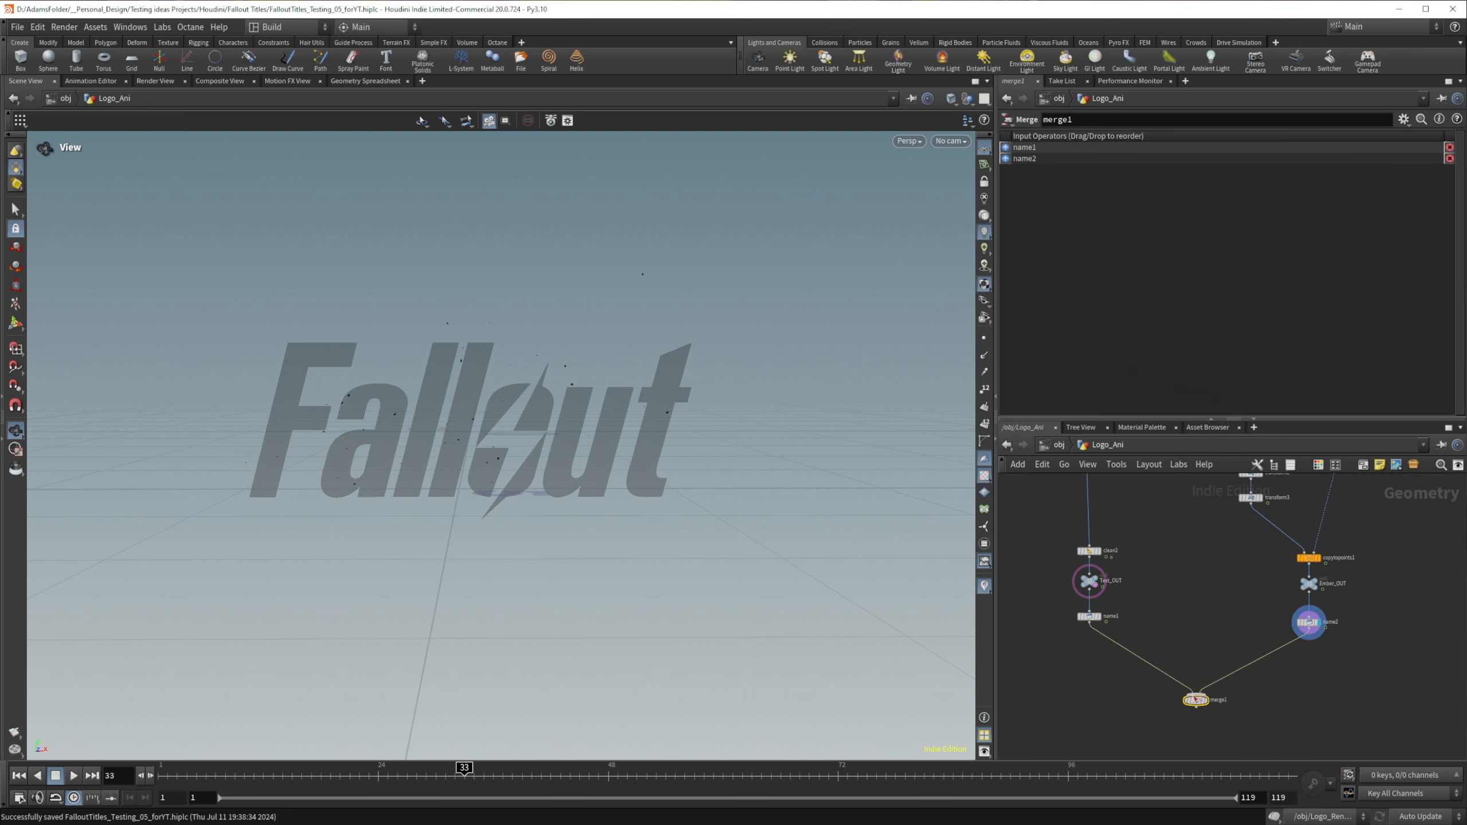
{"action": "left_click", "coordinate": [1208, 699]}
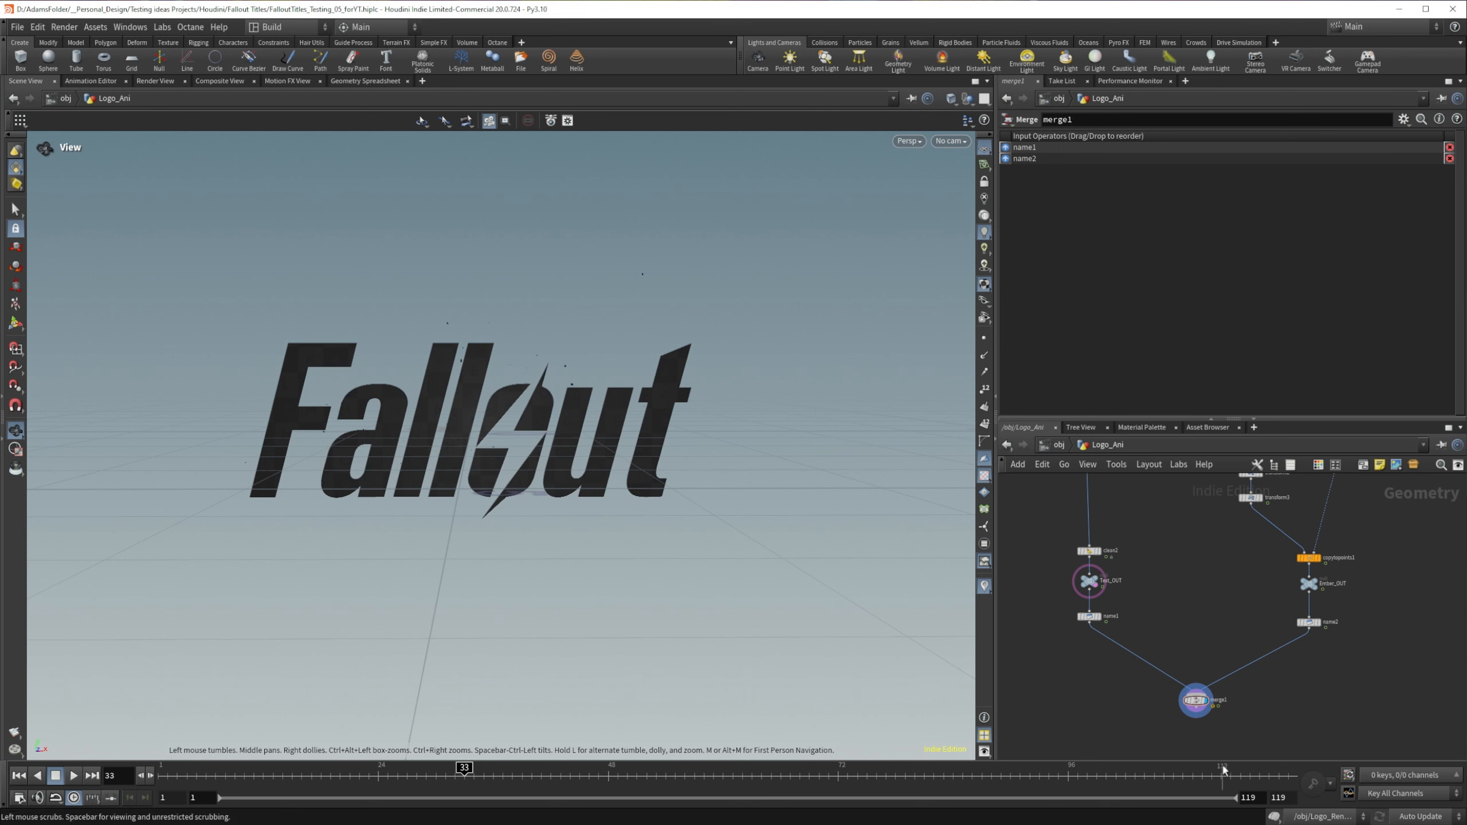
{"action": "middle_click", "coordinate": [1176, 700]}
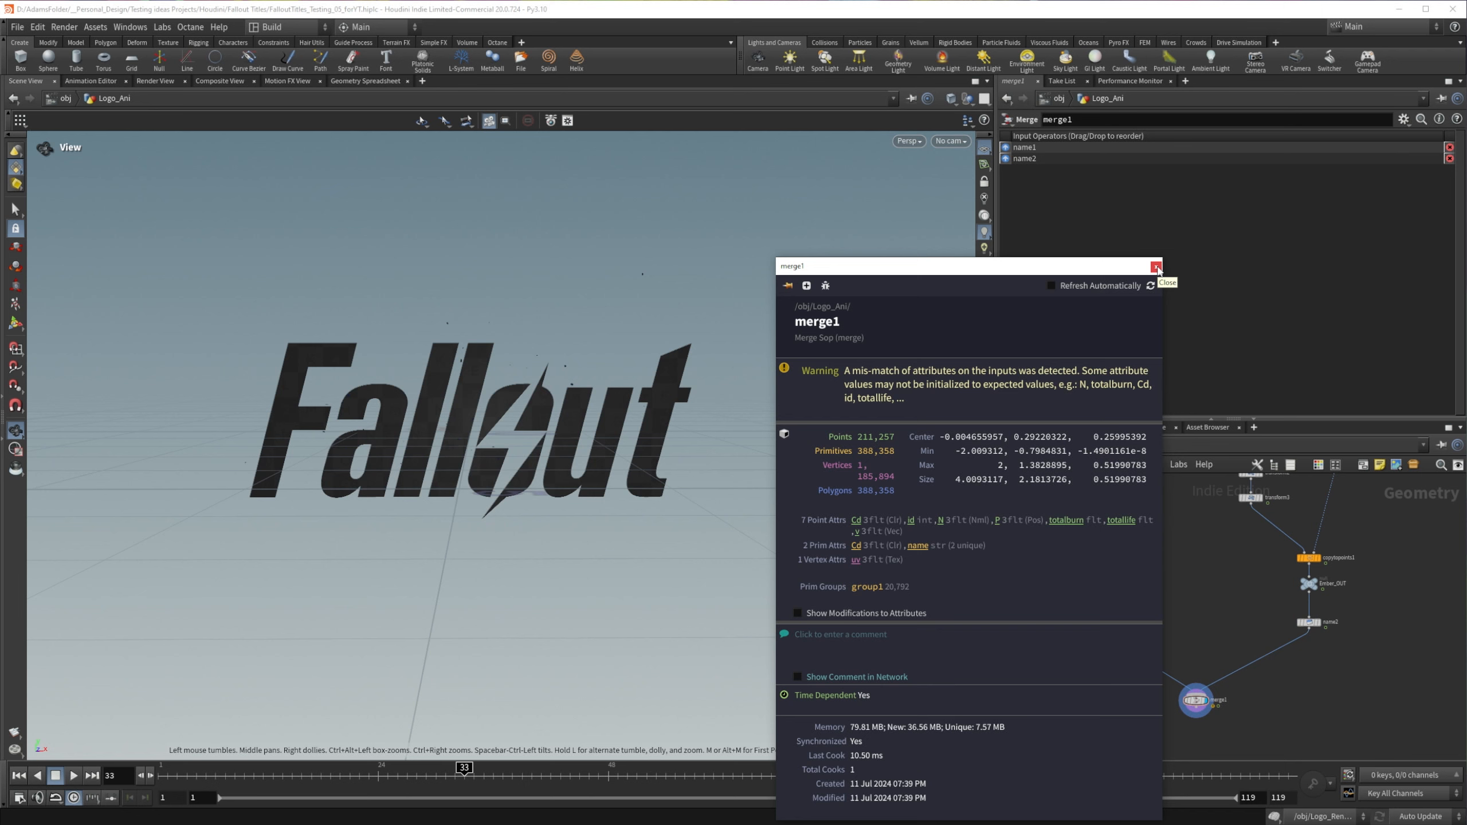
{"action": "left_click", "coordinate": [1156, 267]}
Step: Add a USD Export node below merge1 and rename it Fallout-USD
{"action": "middle_click_drag", "start_coordinate": [1191, 676], "coordinate": [1206, 625]}
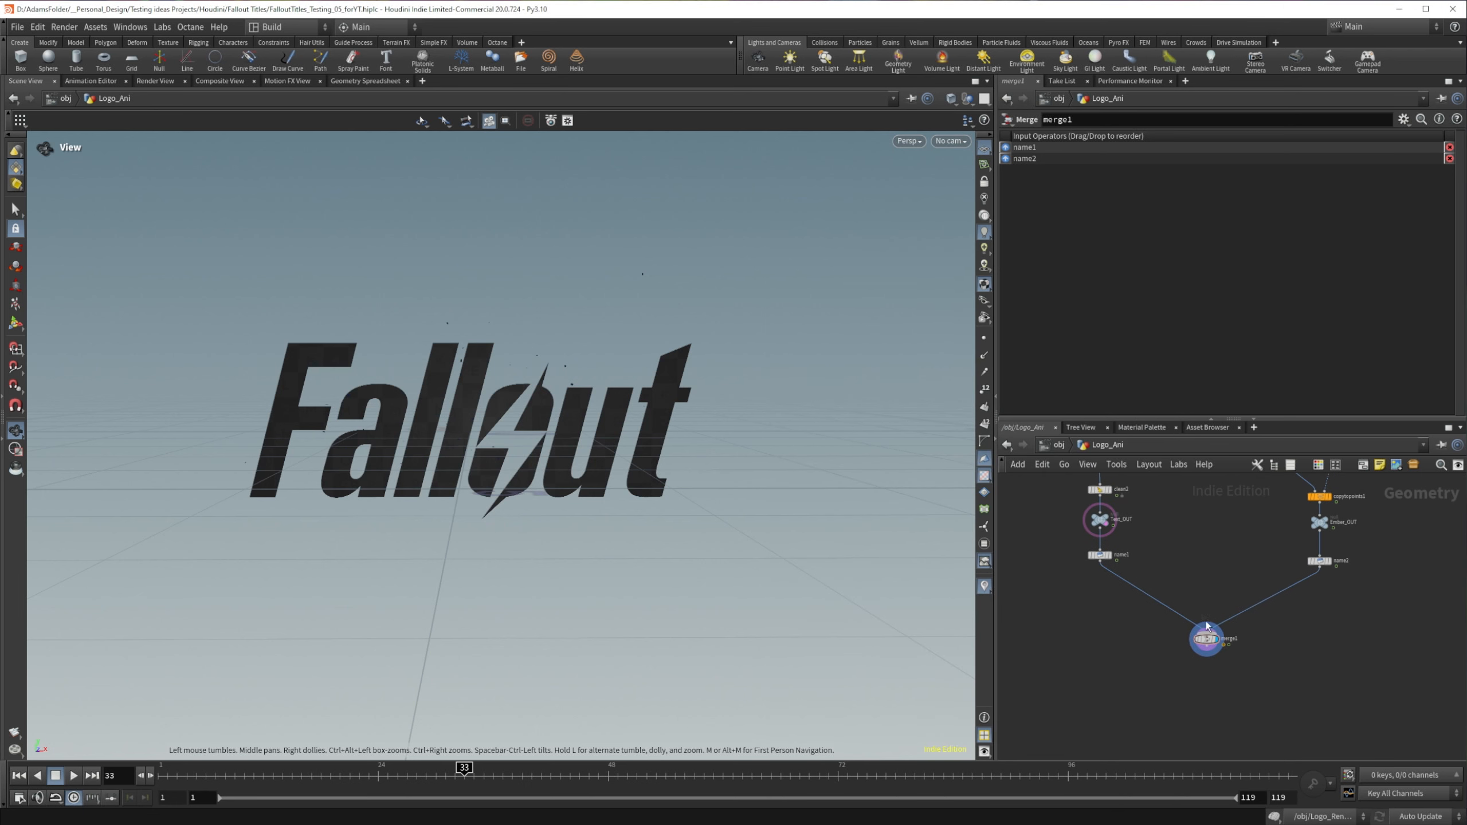
{"action": "key", "text": "Tab"}
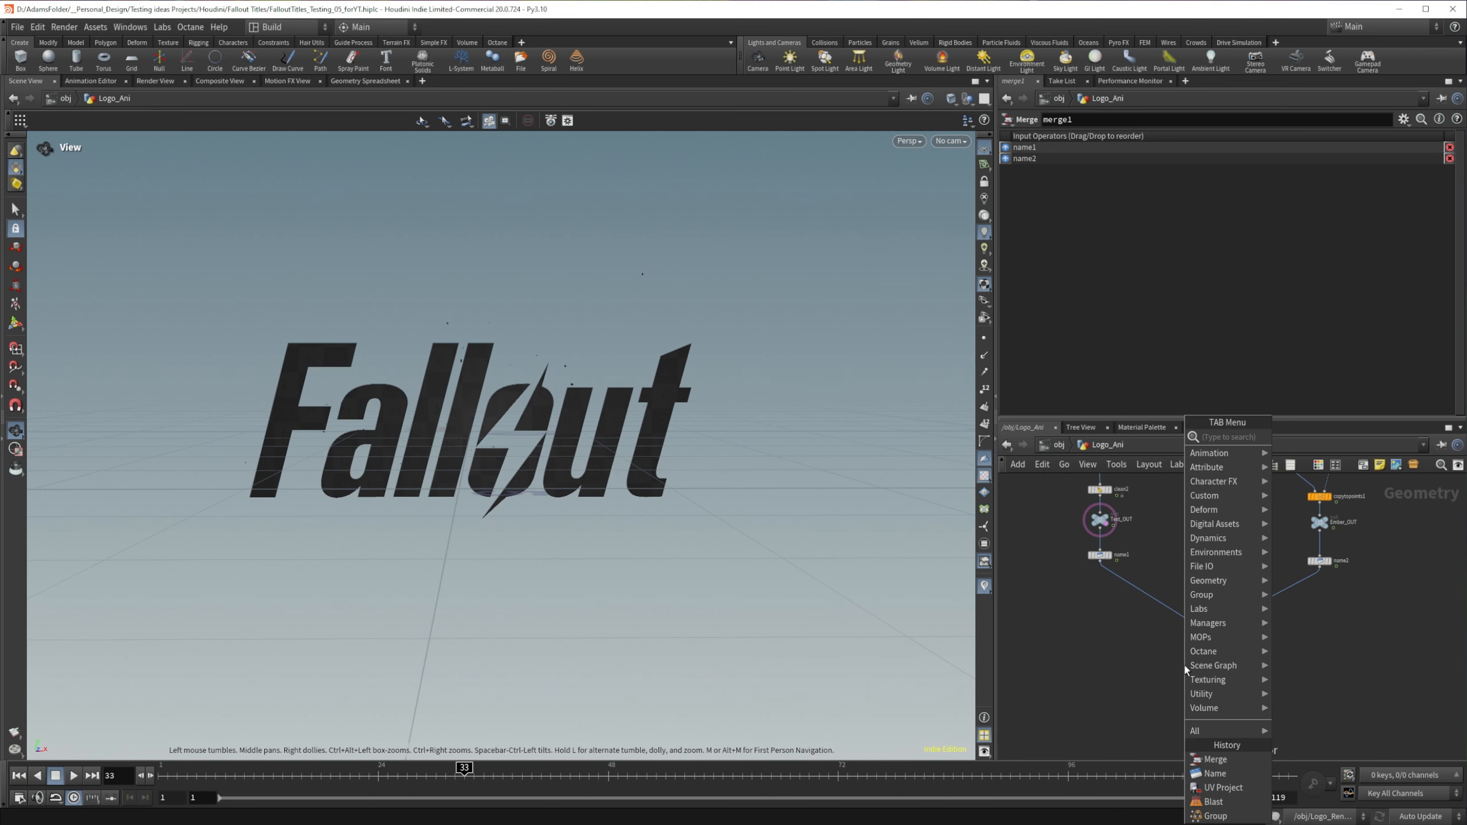
{"action": "type", "text": "USD"}
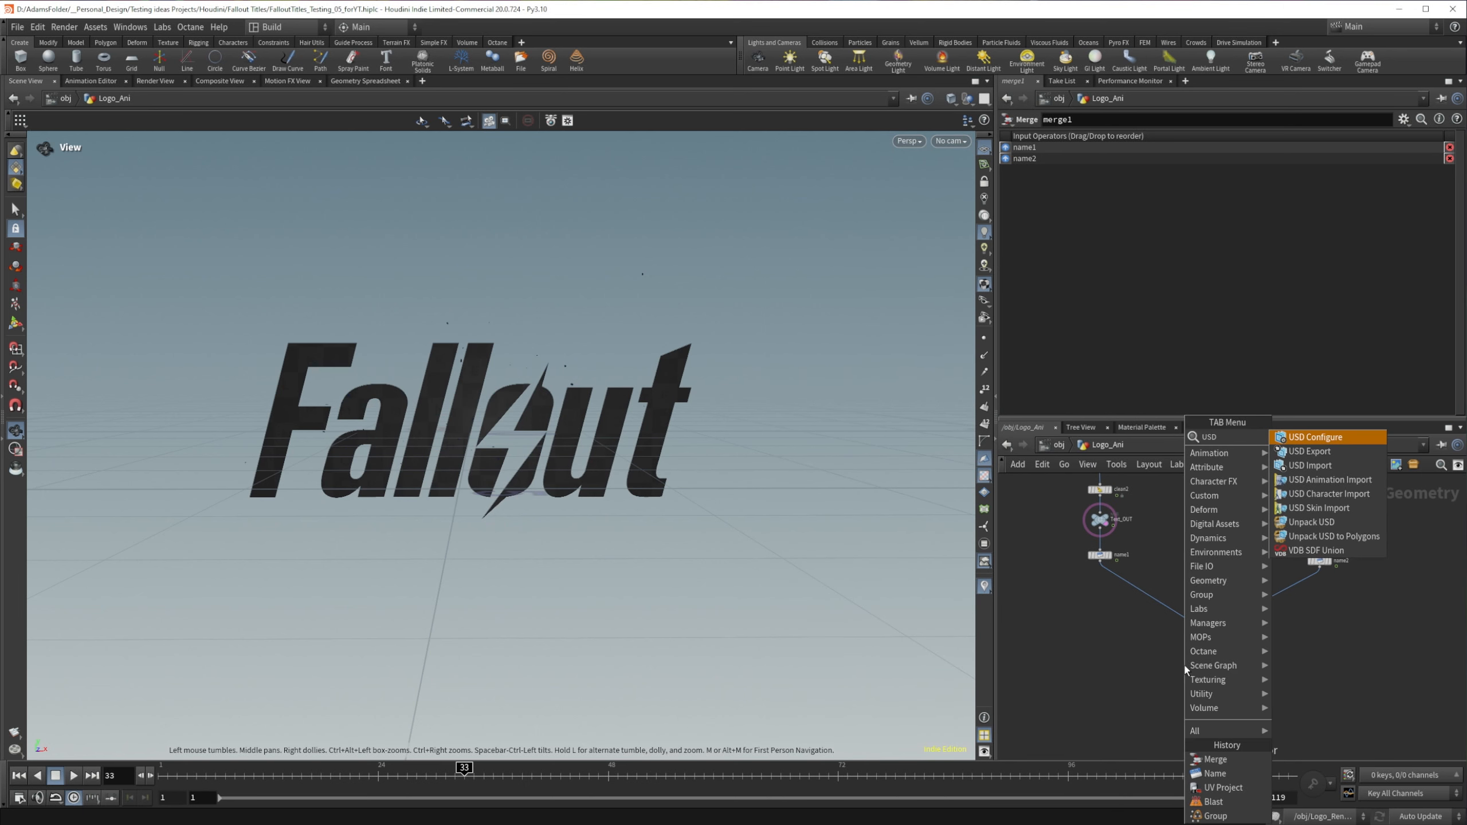
{"action": "key", "text": "Down"}
{"action": "key", "text": "Return"}
{"action": "left_click", "coordinate": [1206, 671]}
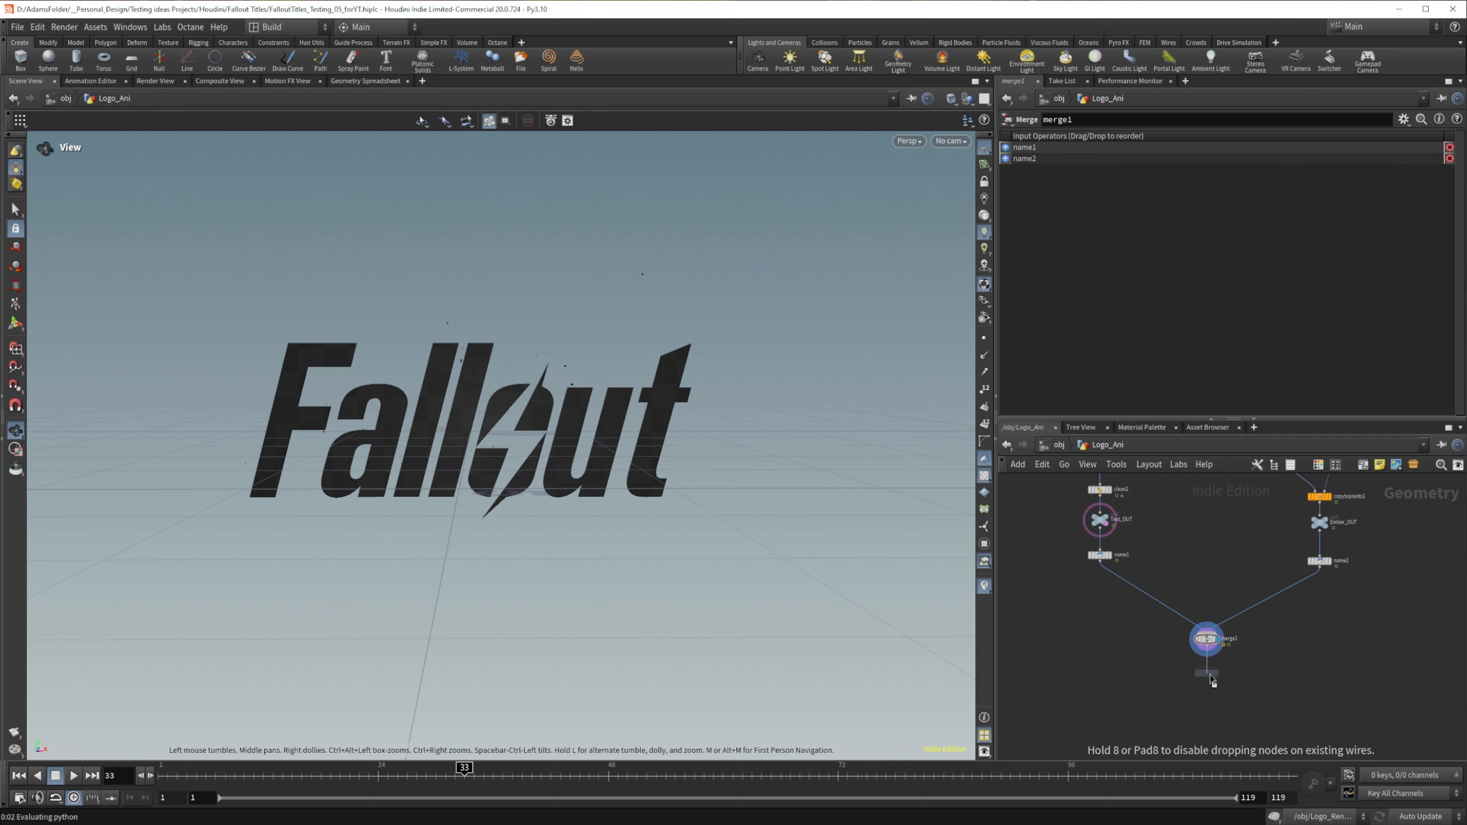
{"action": "double_click", "coordinate": [1239, 674]}
{"action": "double_click", "coordinate": [1255, 674]}
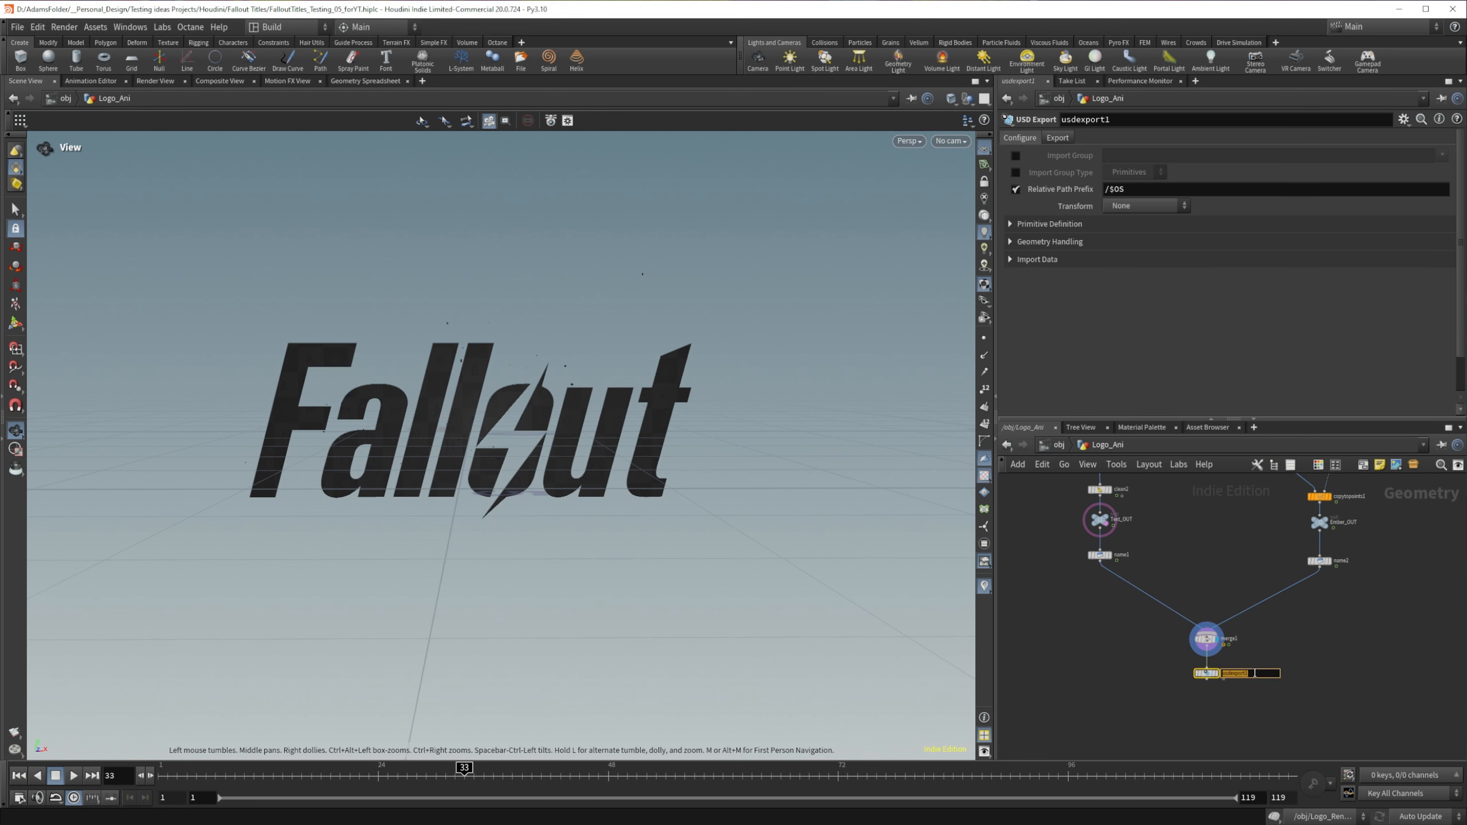
{"action": "type", "text": "Fallout-USD"}
{"action": "key", "text": "Return"}
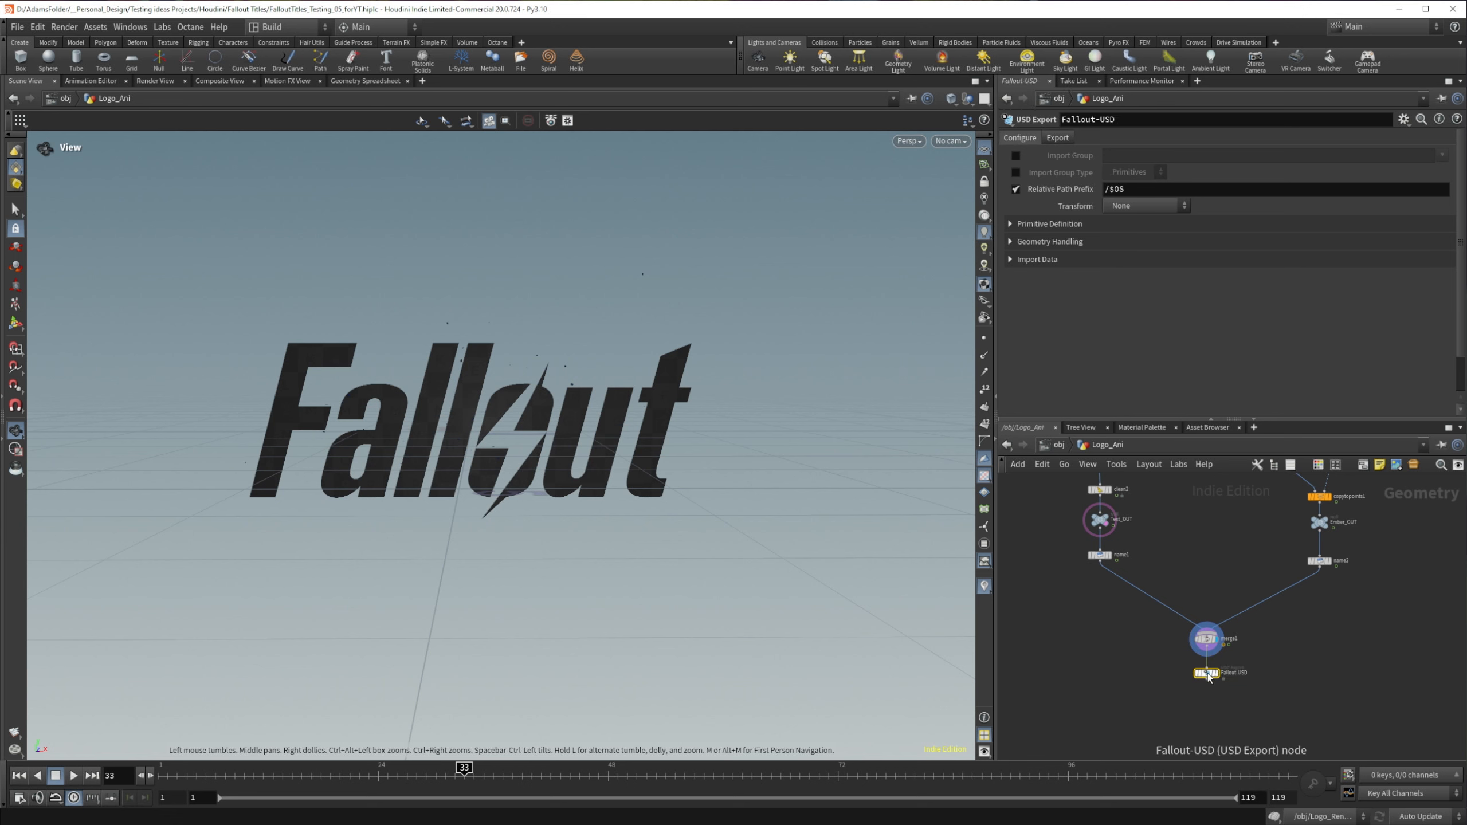
Step: Set Fallout-USD's valid frame range to Render Frame Range and save the USD to disk
{"action": "left_click", "coordinate": [1057, 139]}
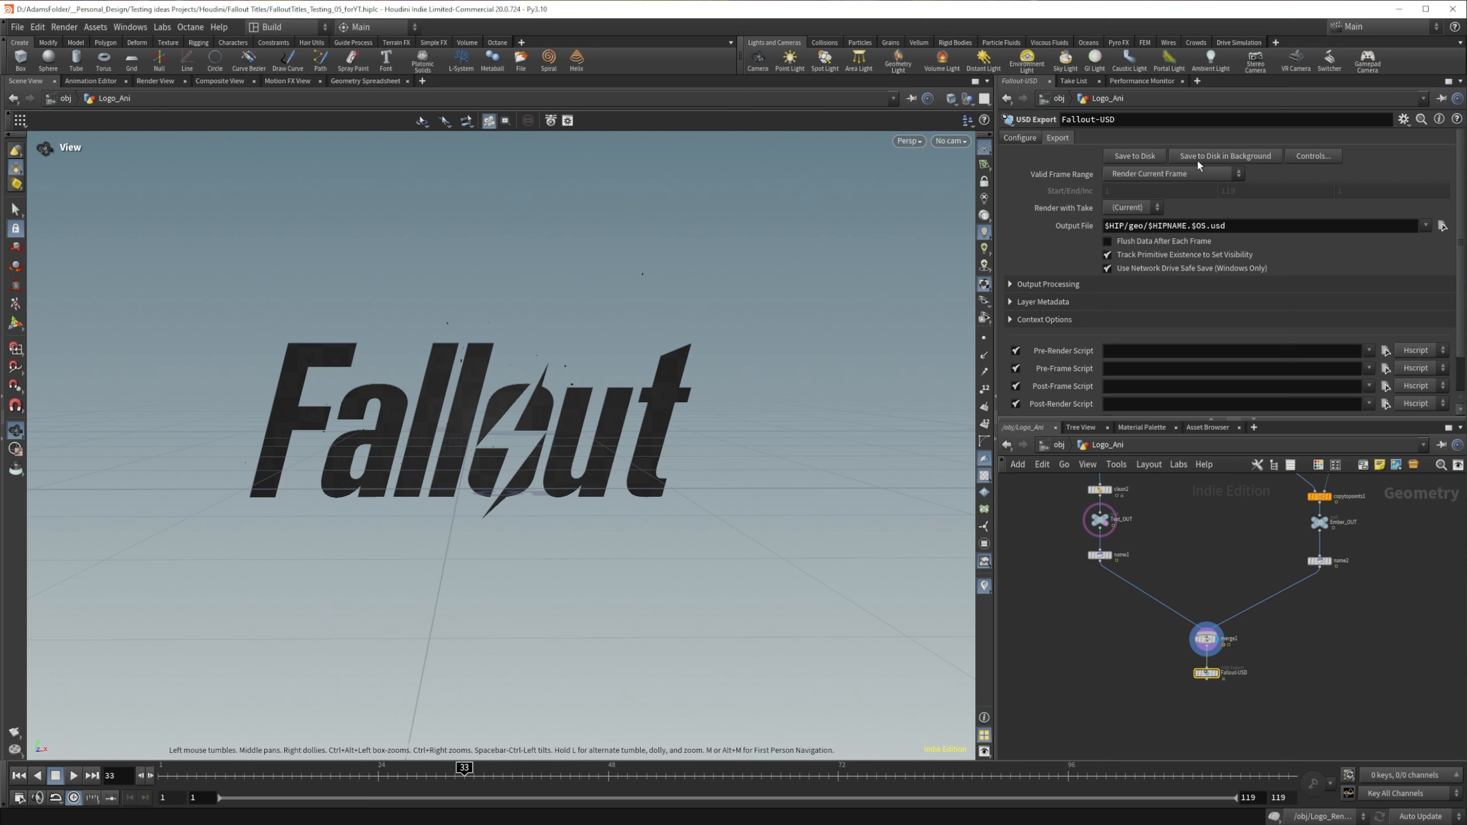
{"action": "left_click", "coordinate": [1184, 173]}
{"action": "left_click", "coordinate": [1172, 187]}
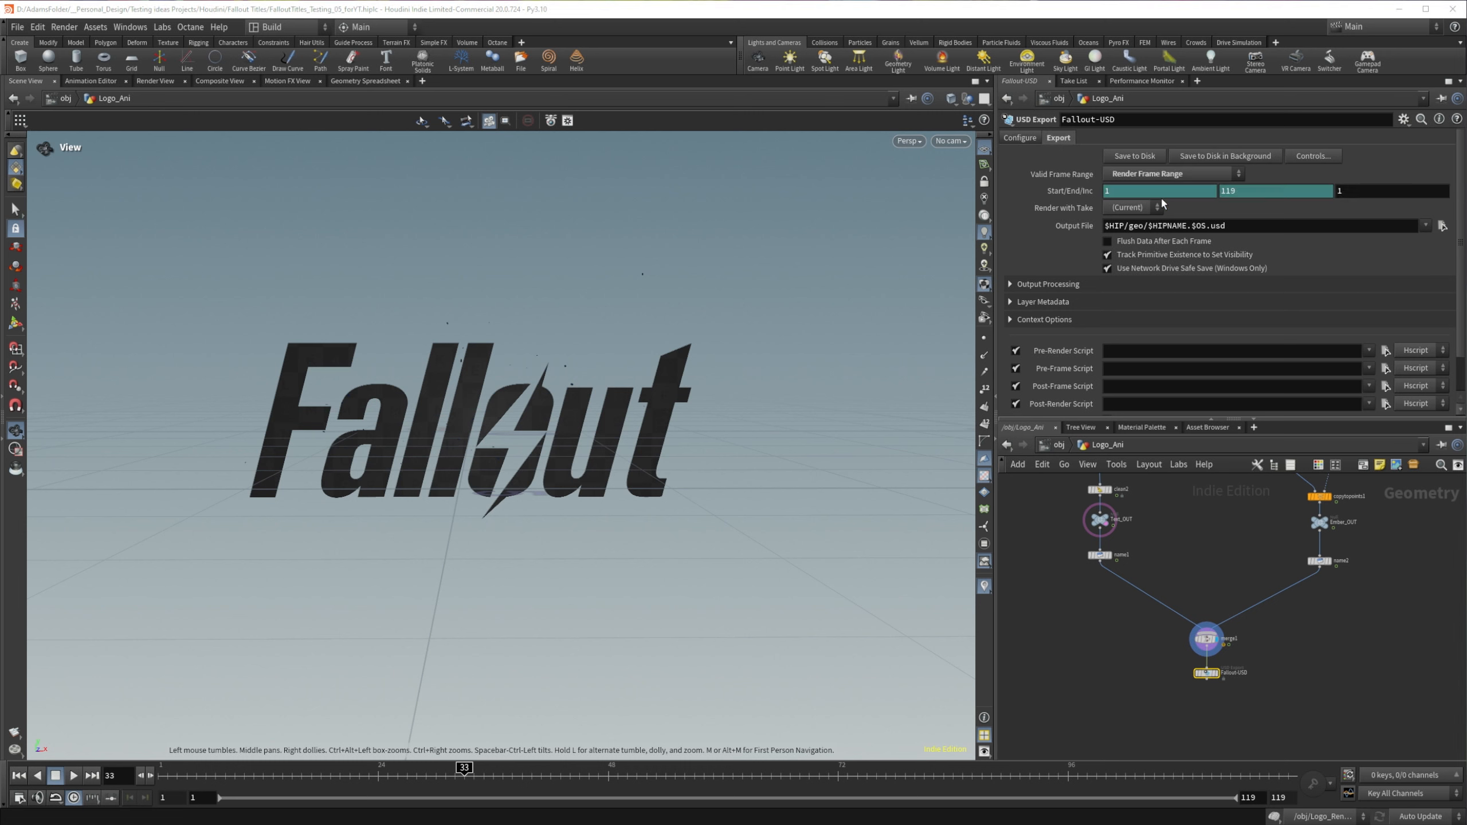
{"action": "left_click_drag", "start_coordinate": [1259, 225], "coordinate": [1089, 227]}
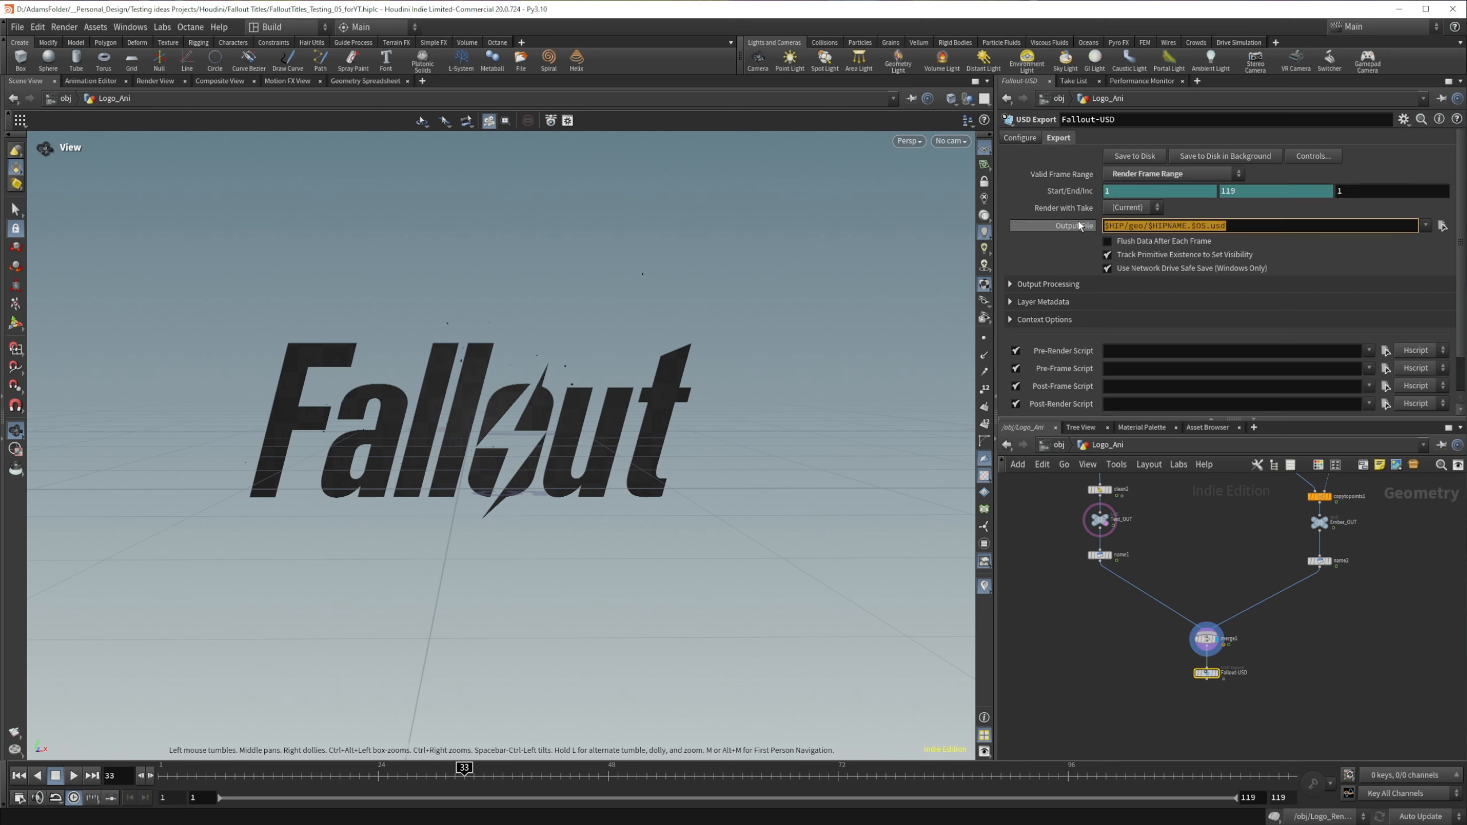
{"action": "left_click", "coordinate": [1065, 259]}
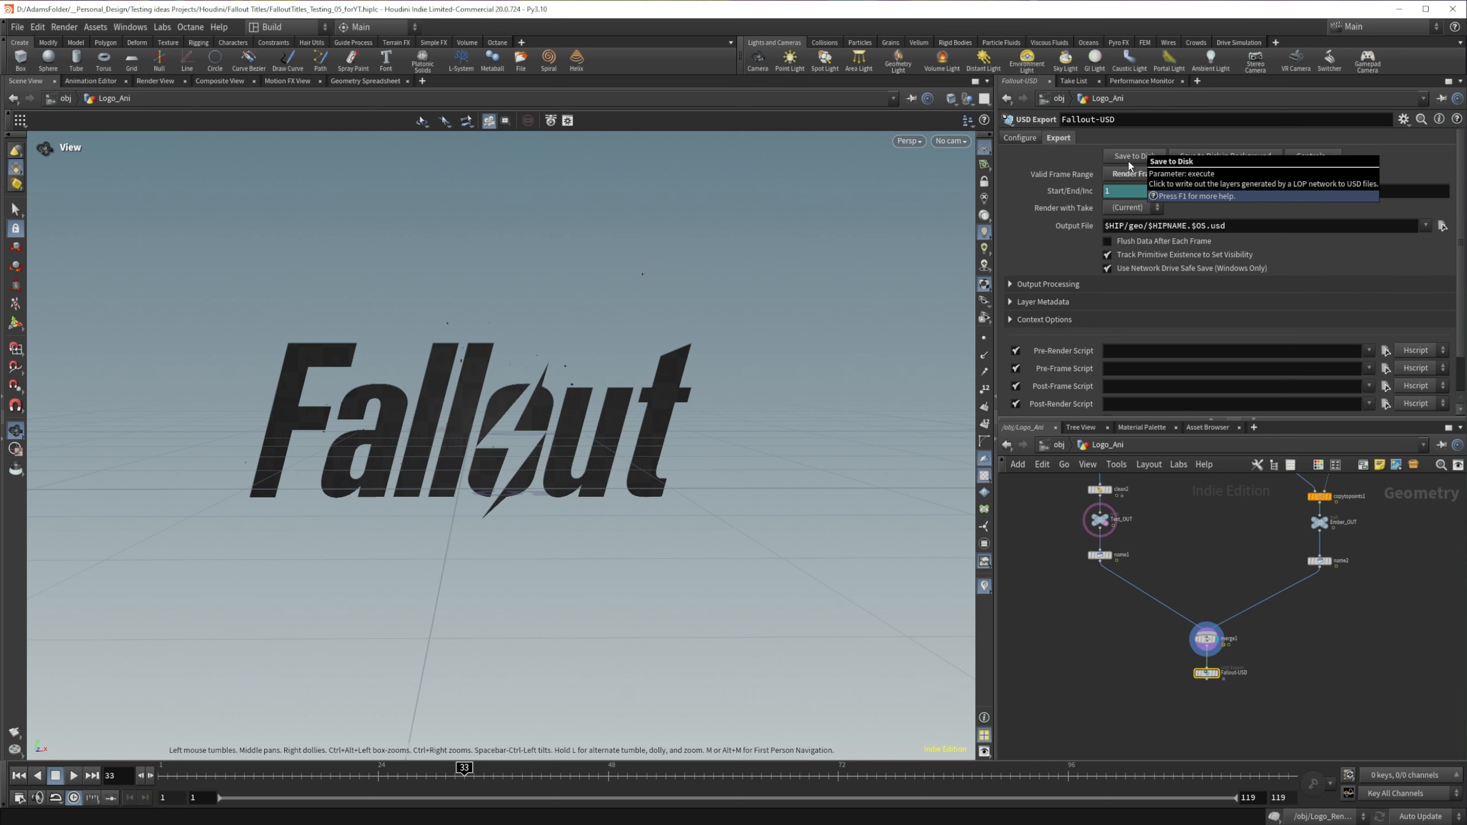
{"action": "left_click", "coordinate": [1129, 166]}
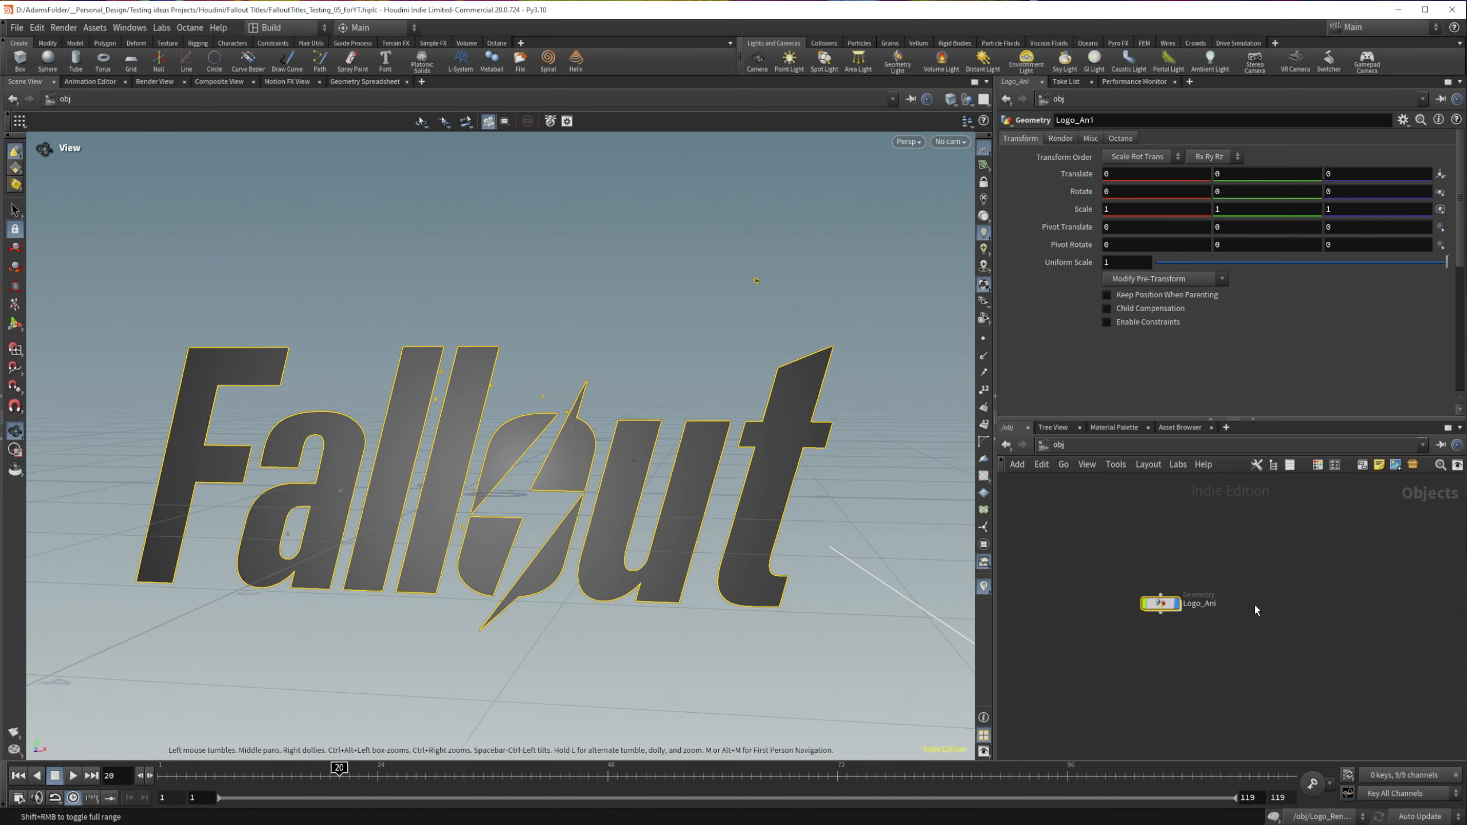
Step: Create a new Geometry object beside Logo_Ani at object level and rename it fog
{"action": "left_click", "coordinate": [1255, 610]}
{"action": "key", "text": "Tab"}
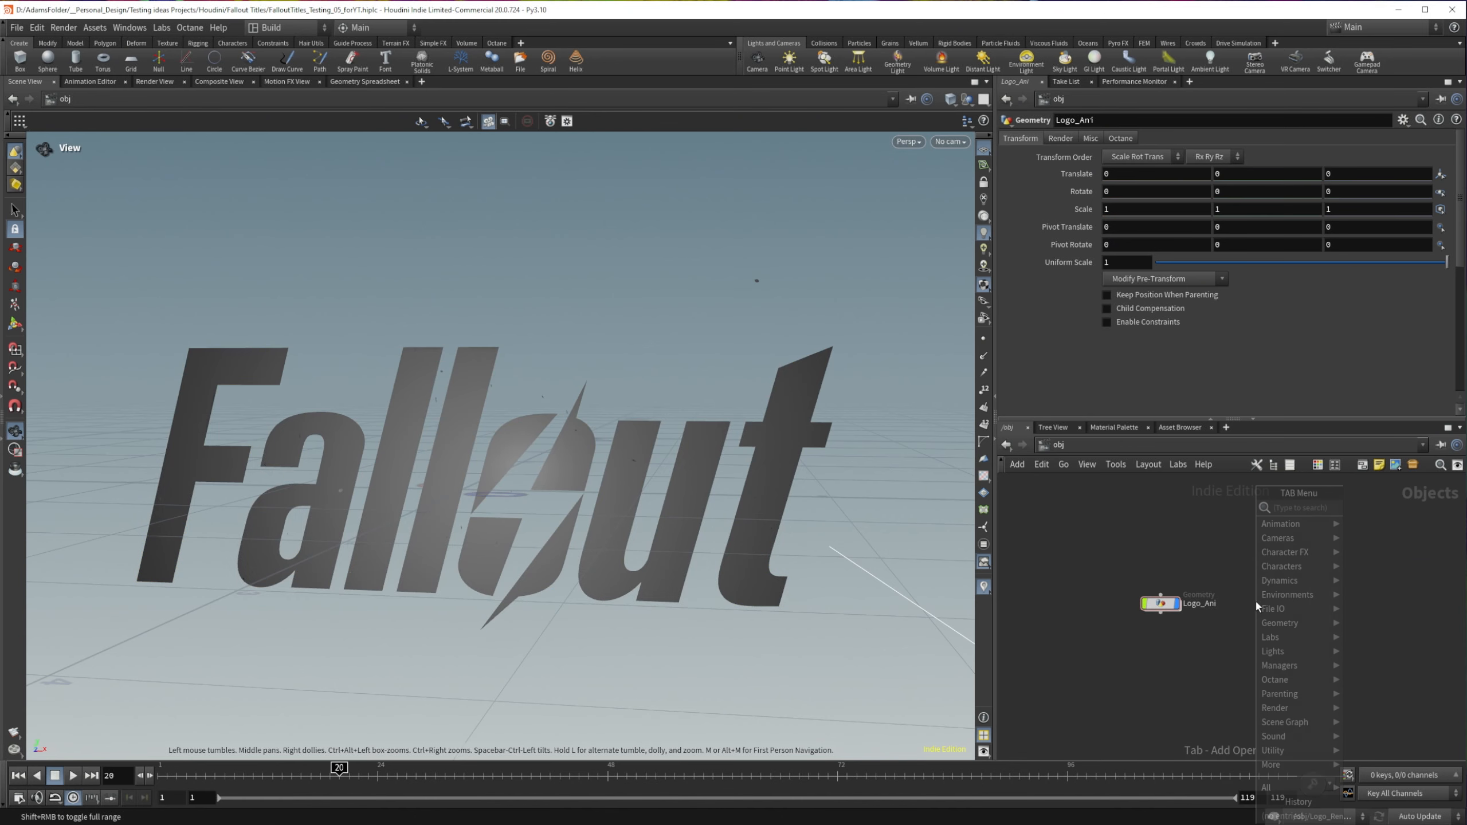
{"action": "type", "text": "geo"}
{"action": "key", "text": "Return"}
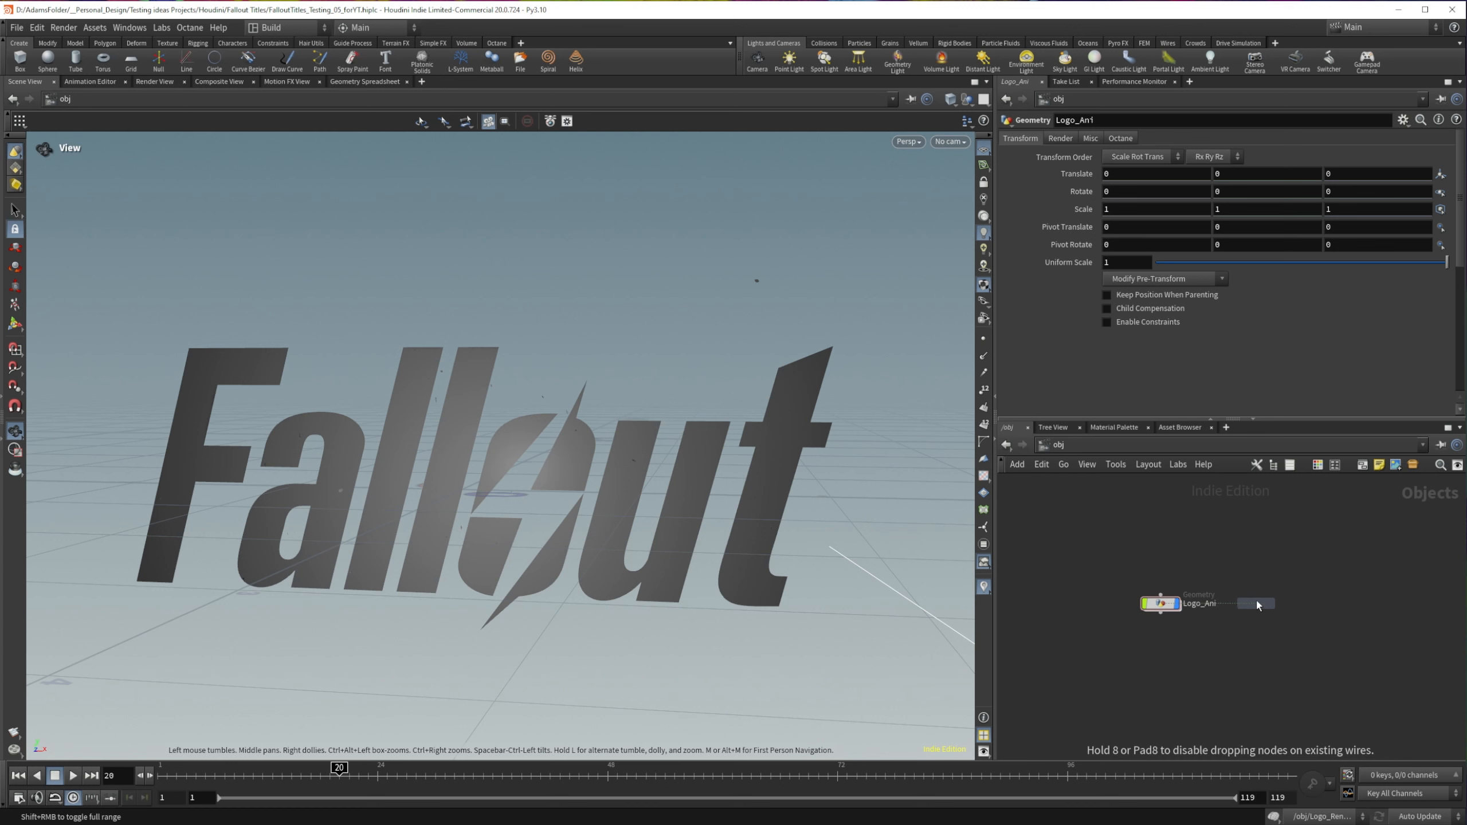
{"action": "left_click", "coordinate": [1263, 604]}
{"action": "double_click", "coordinate": [1297, 604]}
{"action": "type", "text": "fog"}
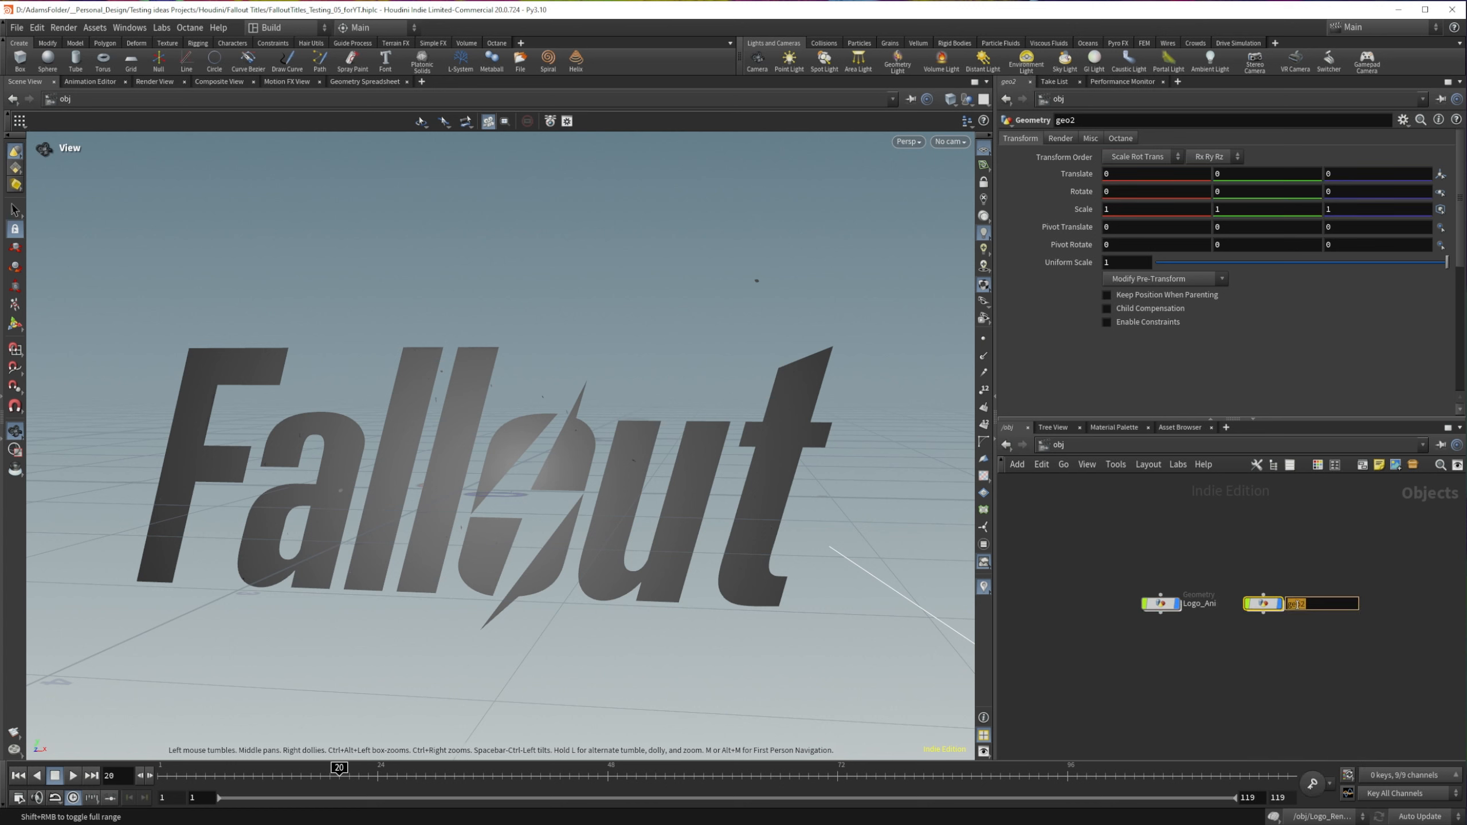
{"action": "key", "text": "Return"}
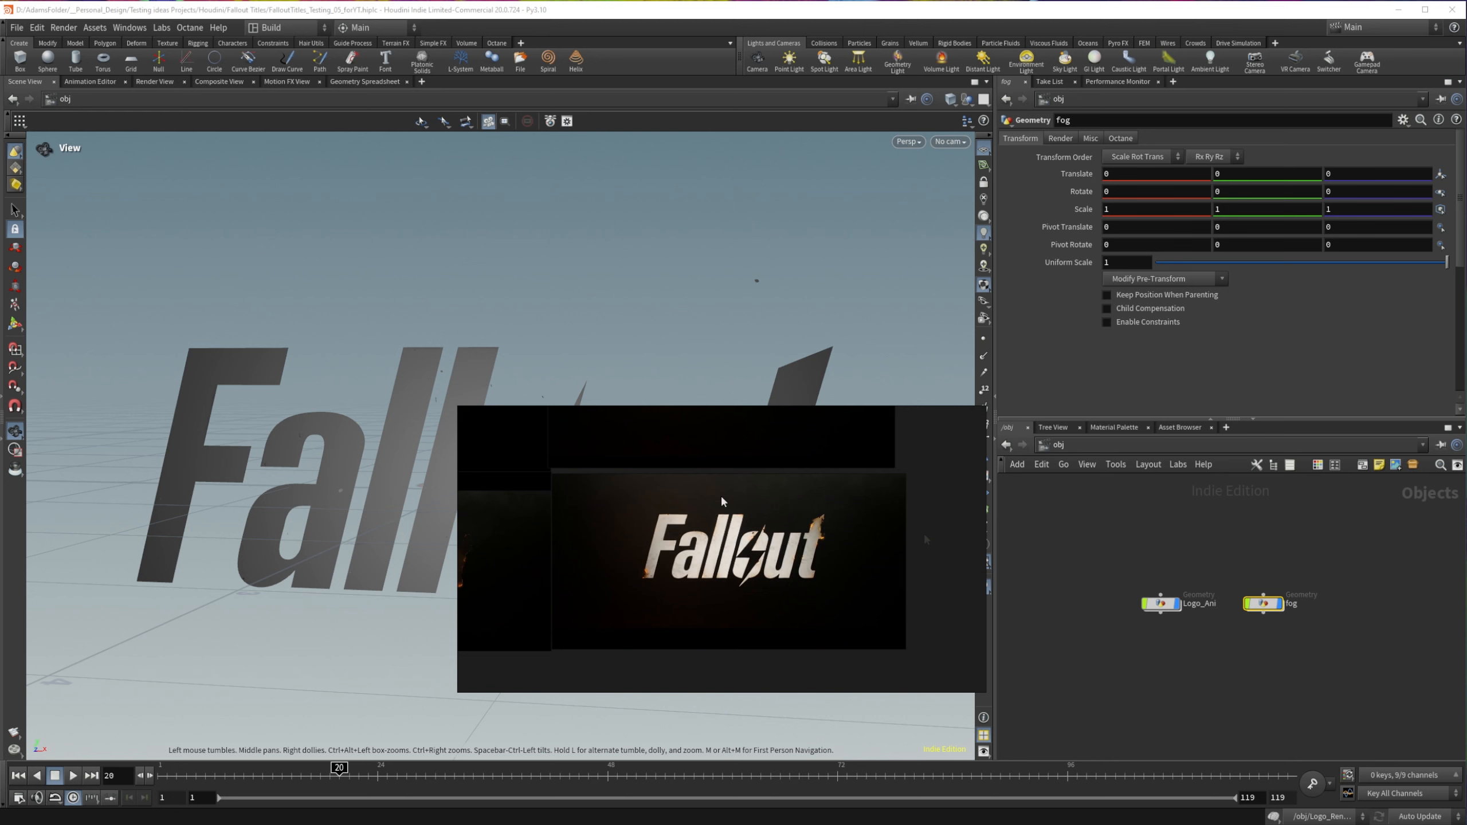
Step: Move the Fallout reference image window out of the way and enter the fog object's network
{"action": "left_click", "coordinate": [1279, 581]}
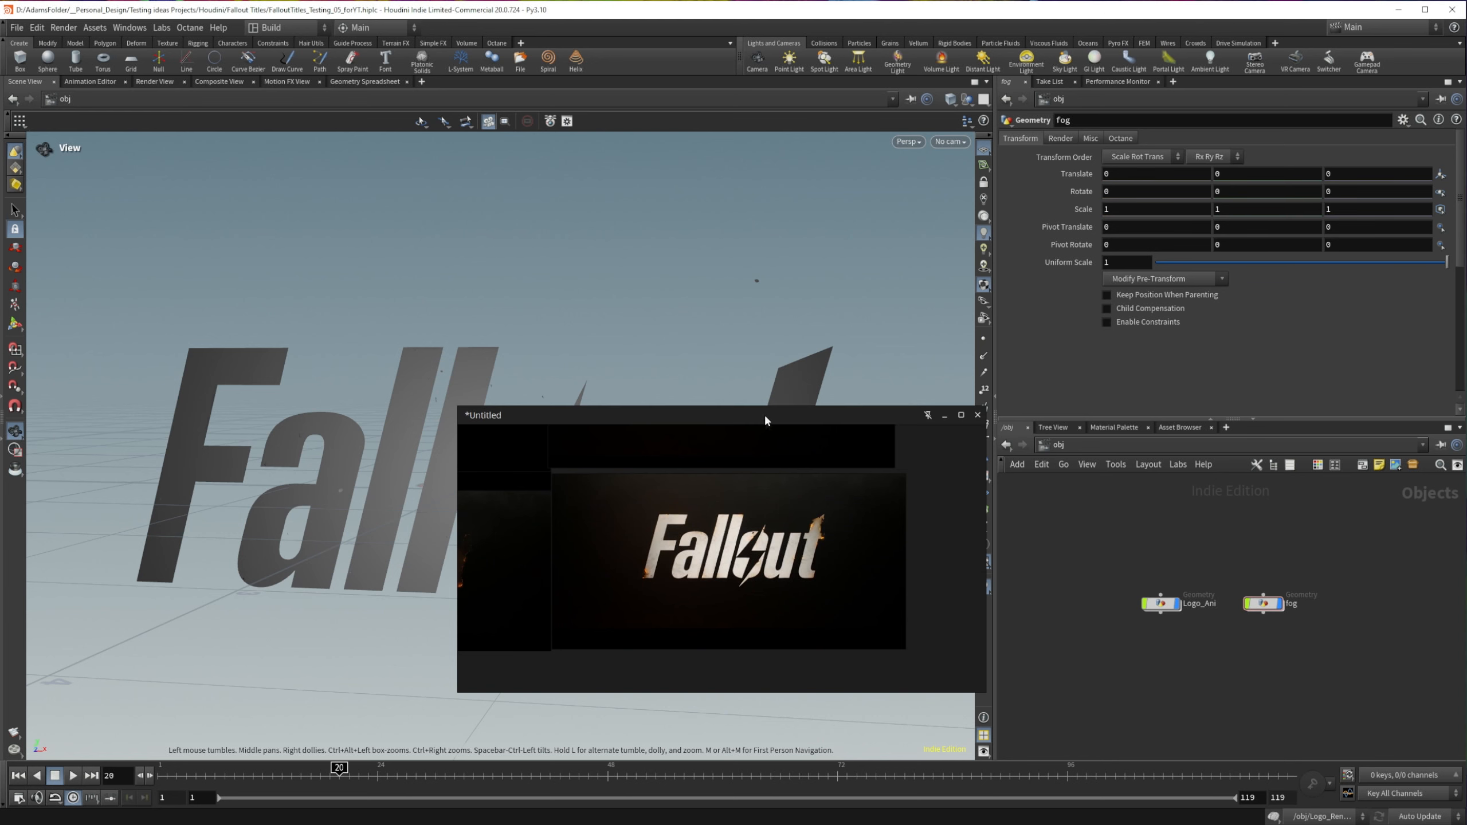
{"action": "left_click_drag", "start_coordinate": [769, 419], "coordinate": [0, 567]}
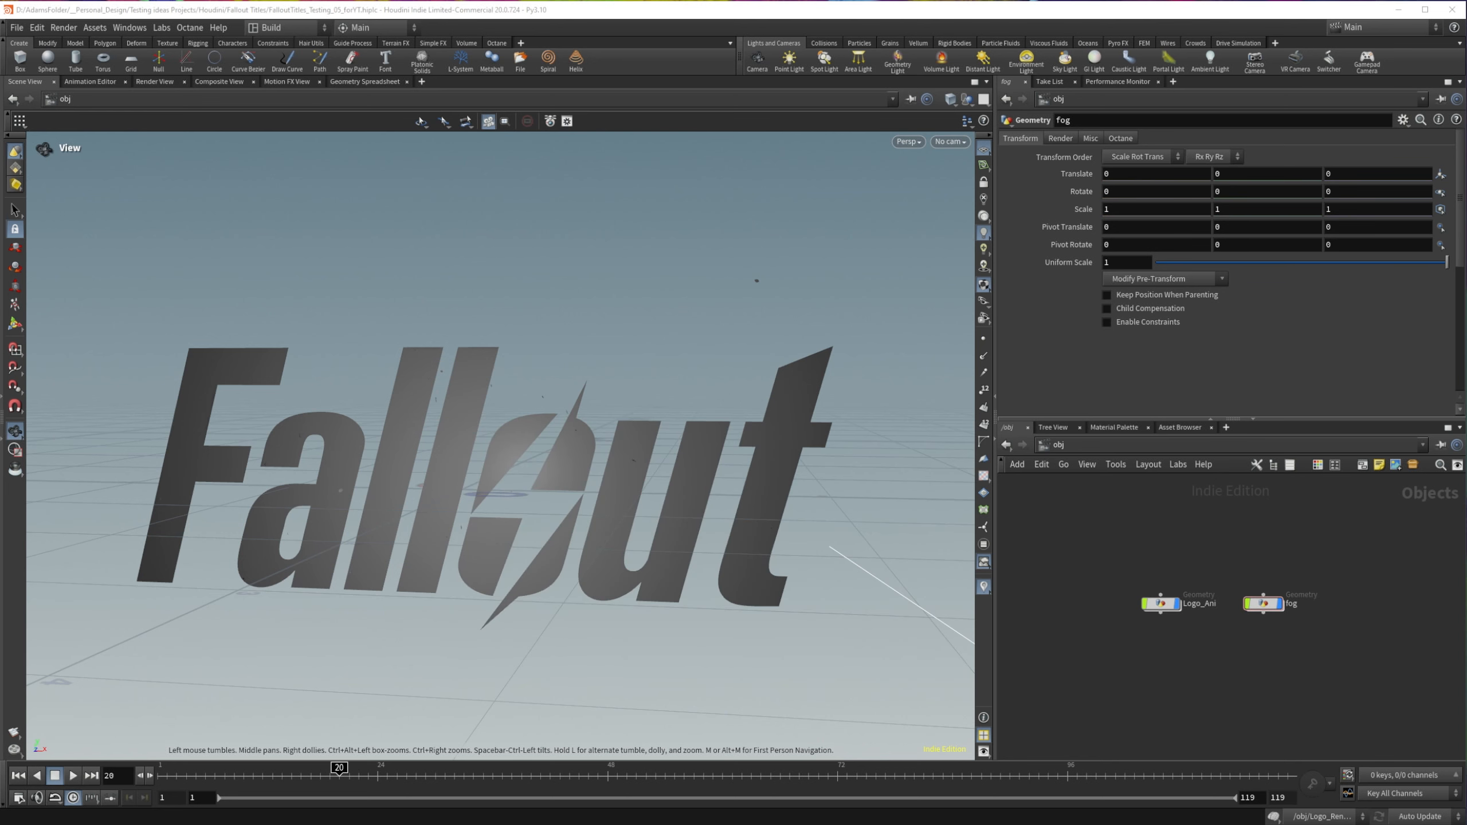
{"action": "double_click", "coordinate": [1269, 604]}
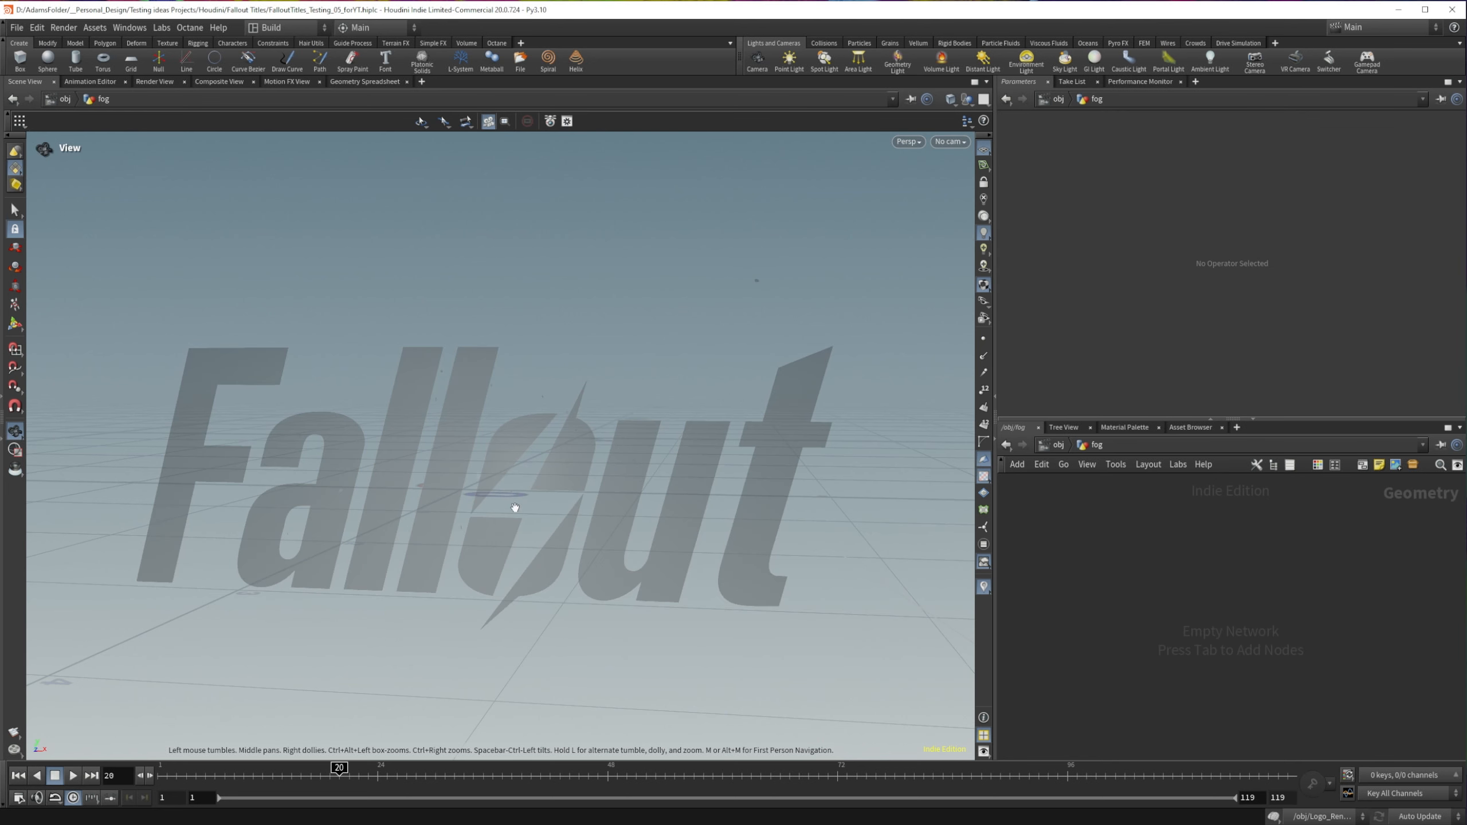
{"action": "left_click_drag", "start_coordinate": [543, 501], "coordinate": [542, 478]}
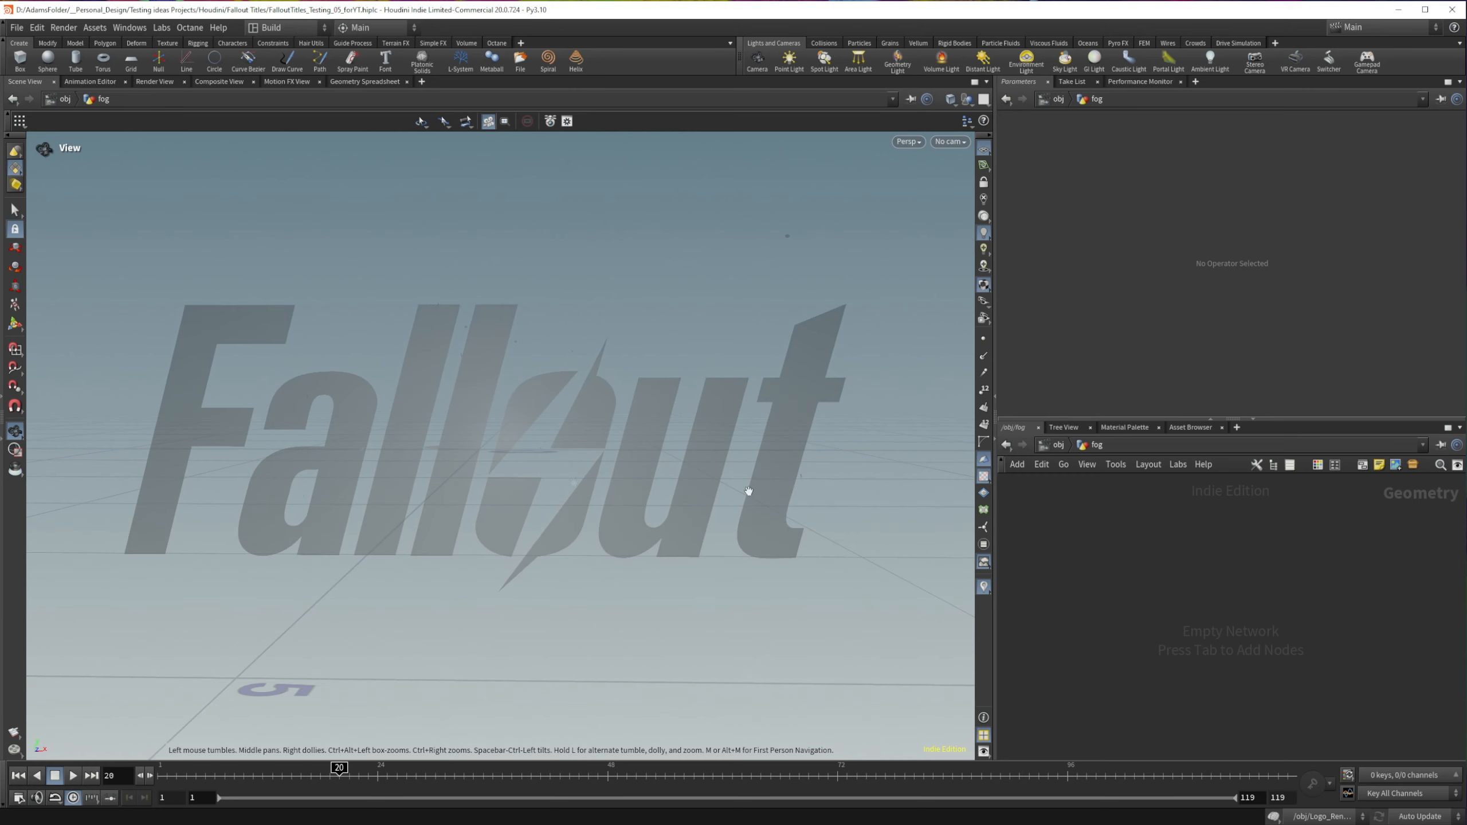
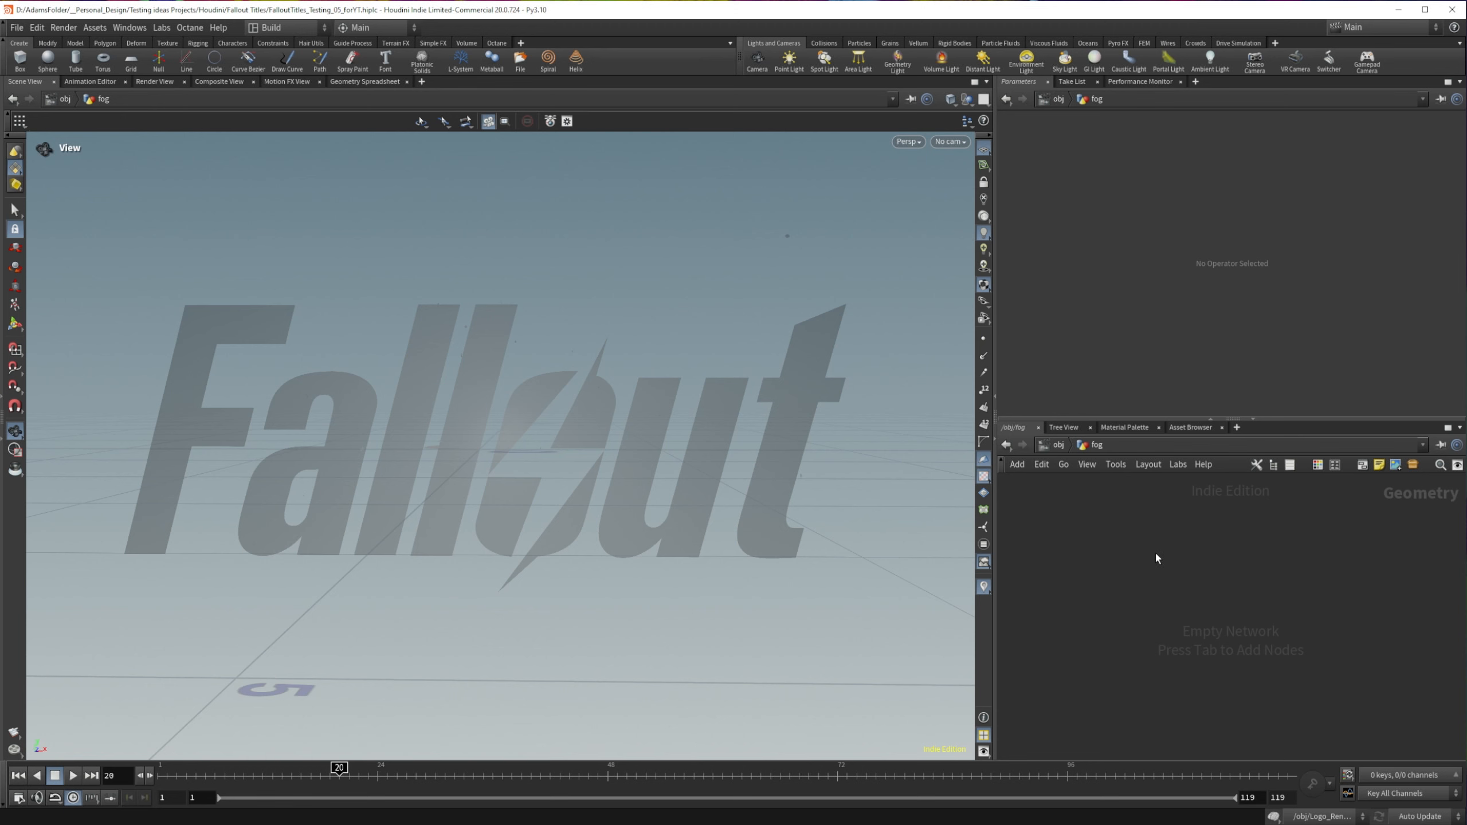
Step: Add a Box node to the empty fog network
{"action": "key", "text": "Tab"}
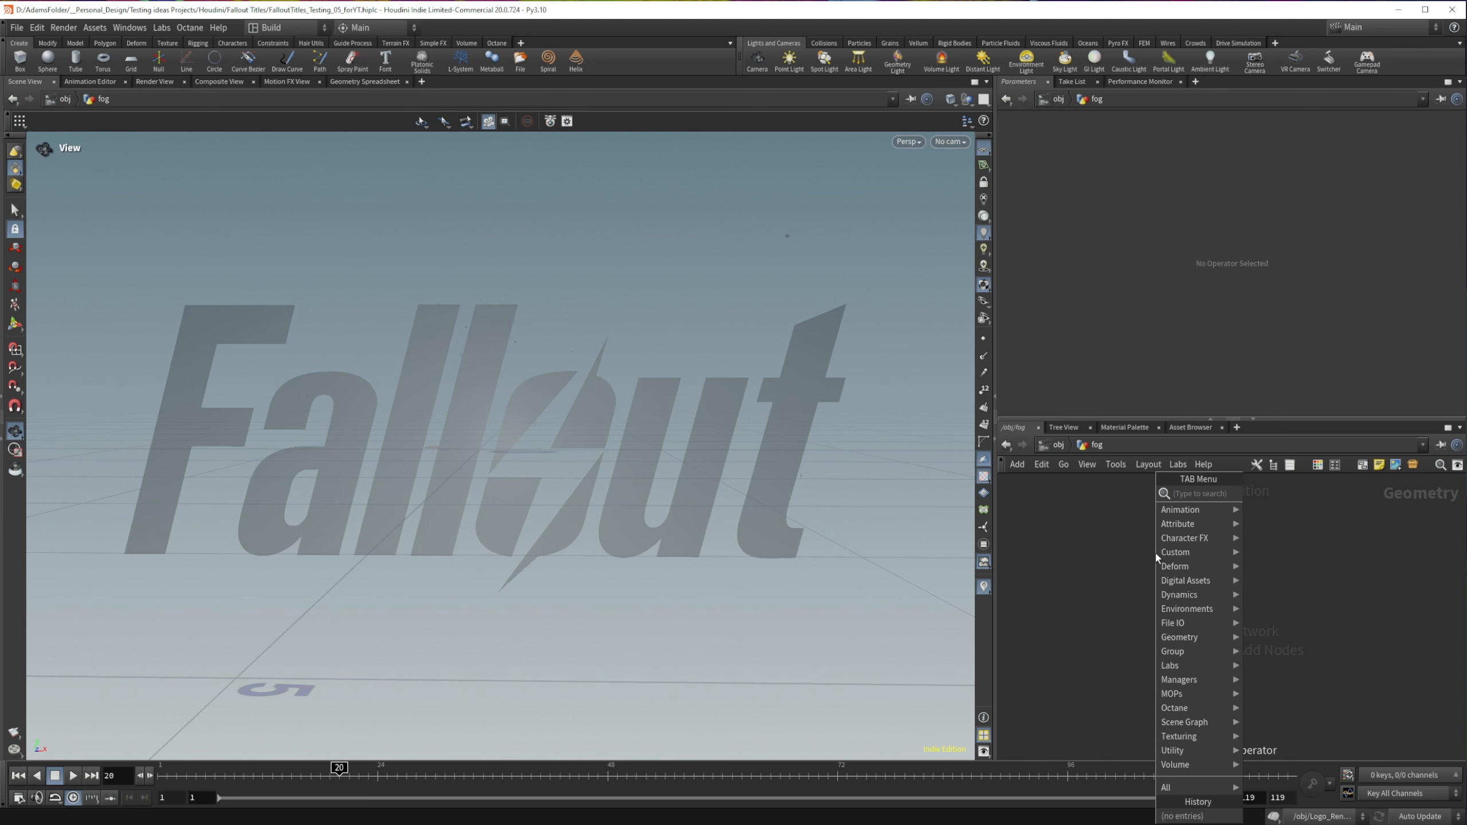
{"action": "type", "text": "box"}
{"action": "key", "text": "Return"}
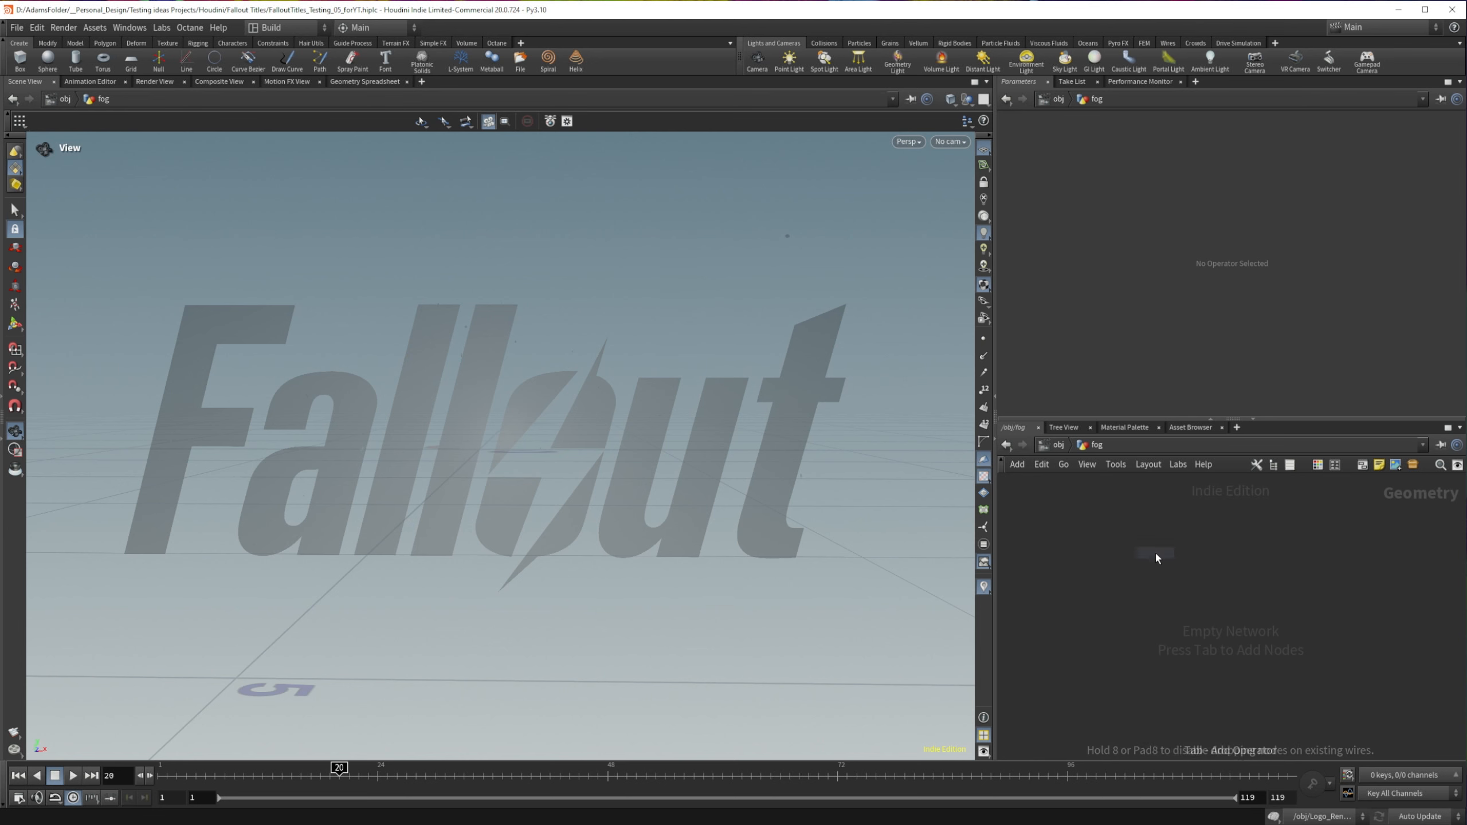
{"action": "left_click", "coordinate": [1157, 549]}
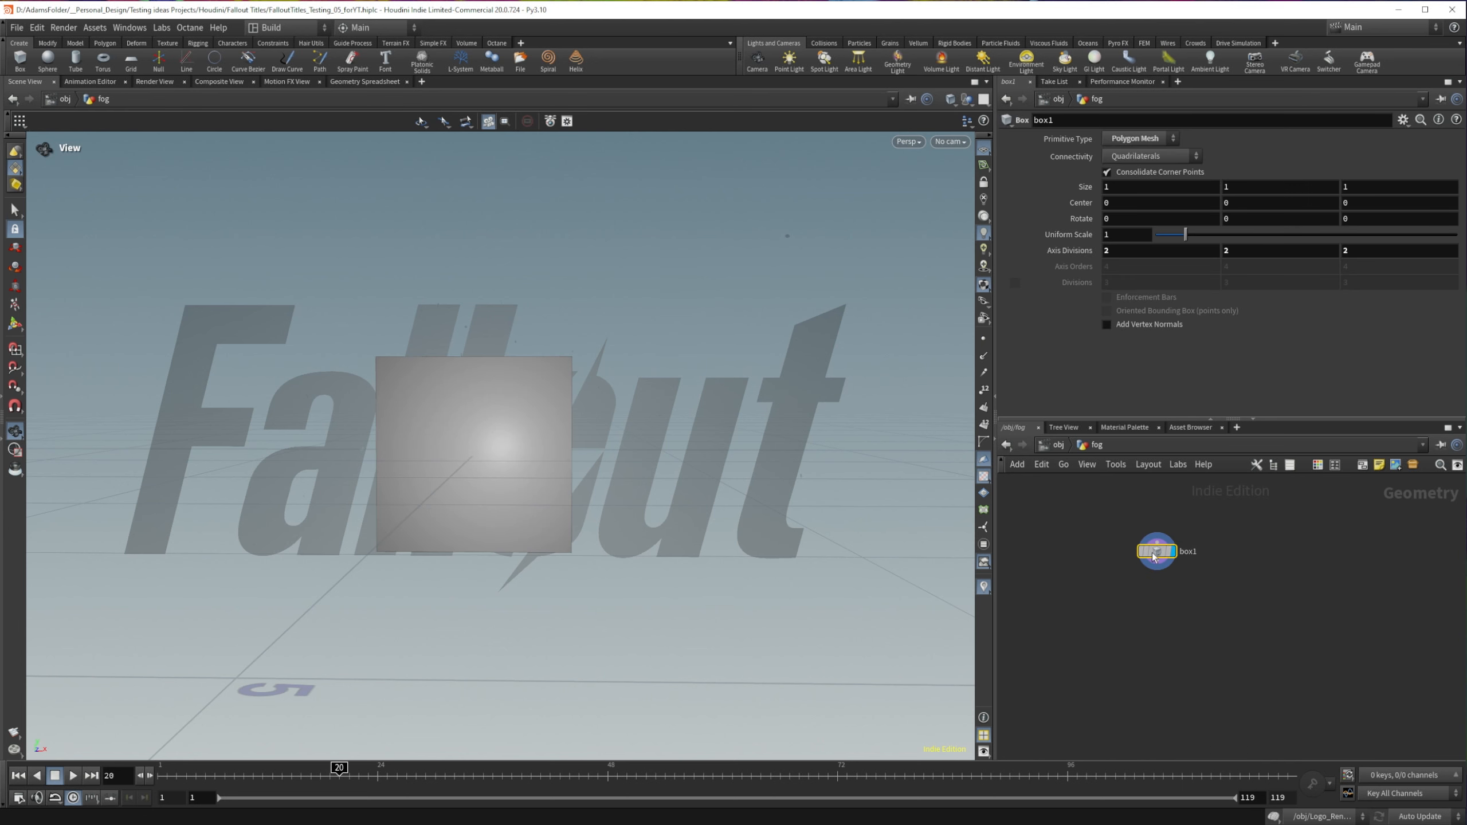
Step: Set the box's size to 6 by 3 by 3 so it forms the fog's bounds
{"action": "left_click", "coordinate": [1123, 184]}
{"action": "type", "text": "6"}
{"action": "key", "text": "Return"}
{"action": "scroll", "coordinate": [320, 491], "scroll_direction": "down", "scroll_amount": 5}
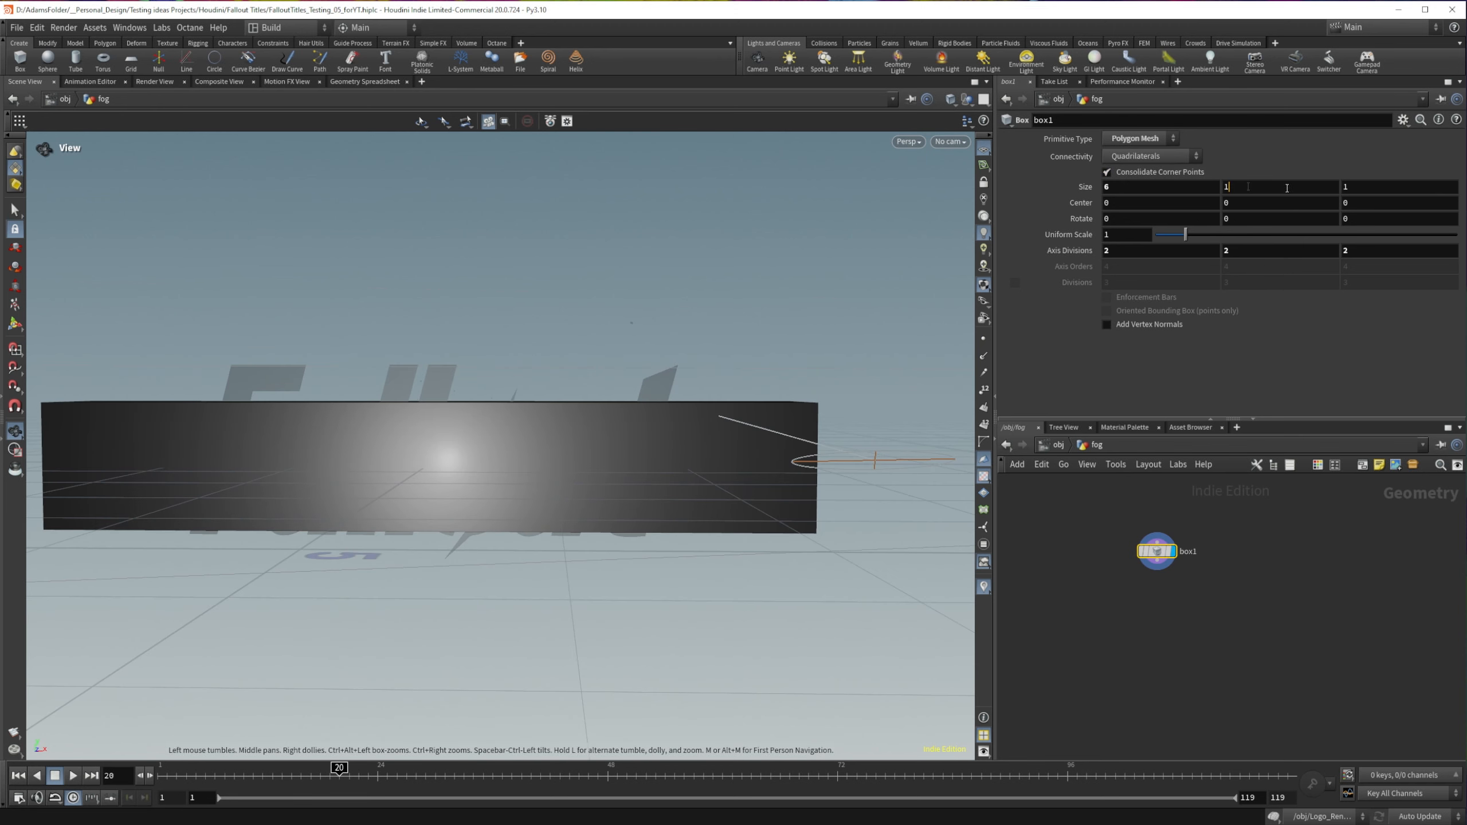
{"action": "left_click_drag", "start_coordinate": [1288, 187], "coordinate": [1165, 182]}
{"action": "key", "text": "Return"}
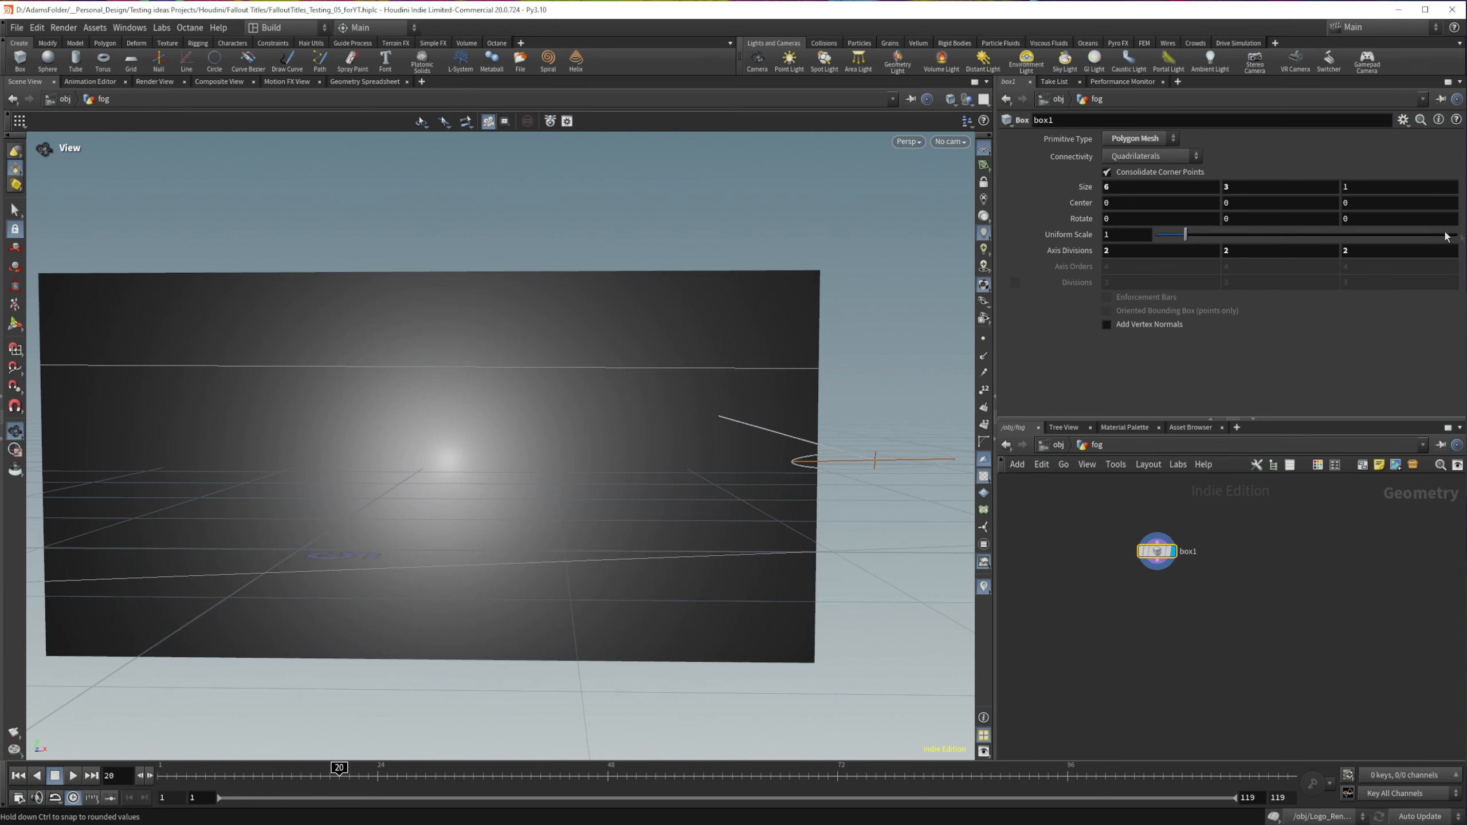
{"action": "key", "text": "Tab"}
{"action": "key", "text": "Return"}
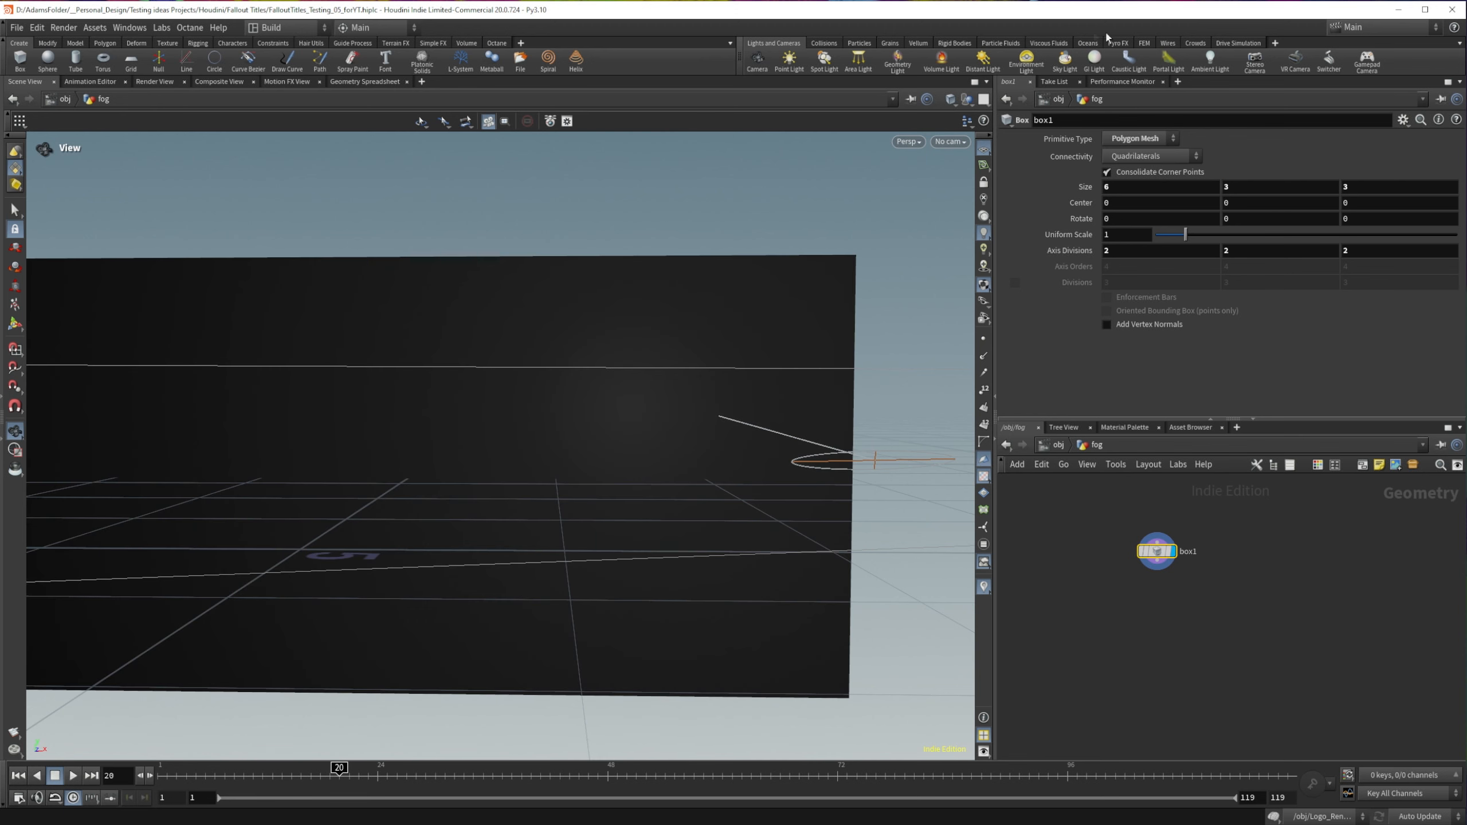
{"action": "left_click_drag", "start_coordinate": [502, 425], "coordinate": [429, 472]}
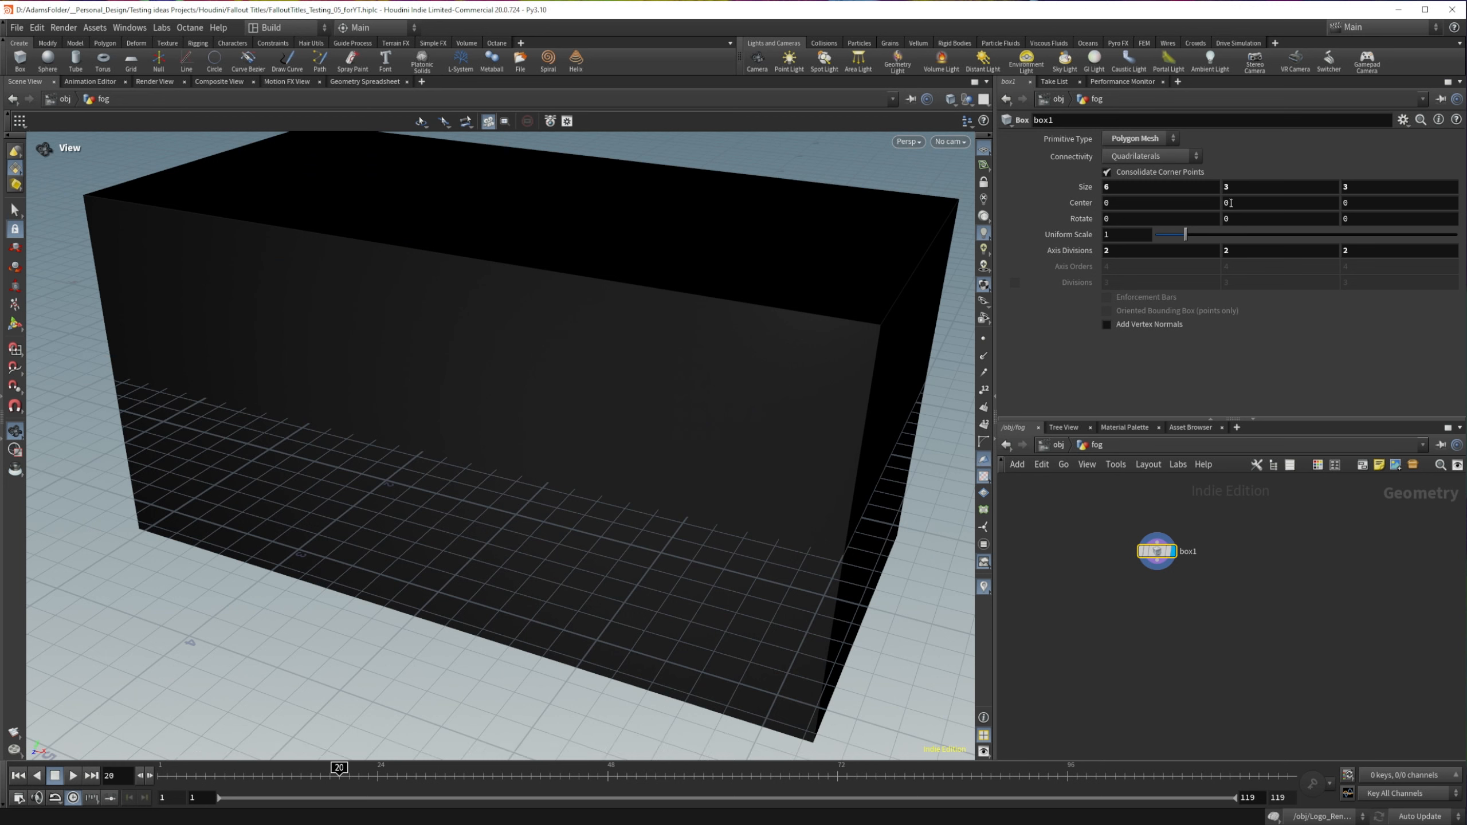
Step: Add a Transform node below box1 and translate the box -1.59 in Z, just behind the logo
{"action": "key", "text": "Tab"}
{"action": "type", "text": "trans"}
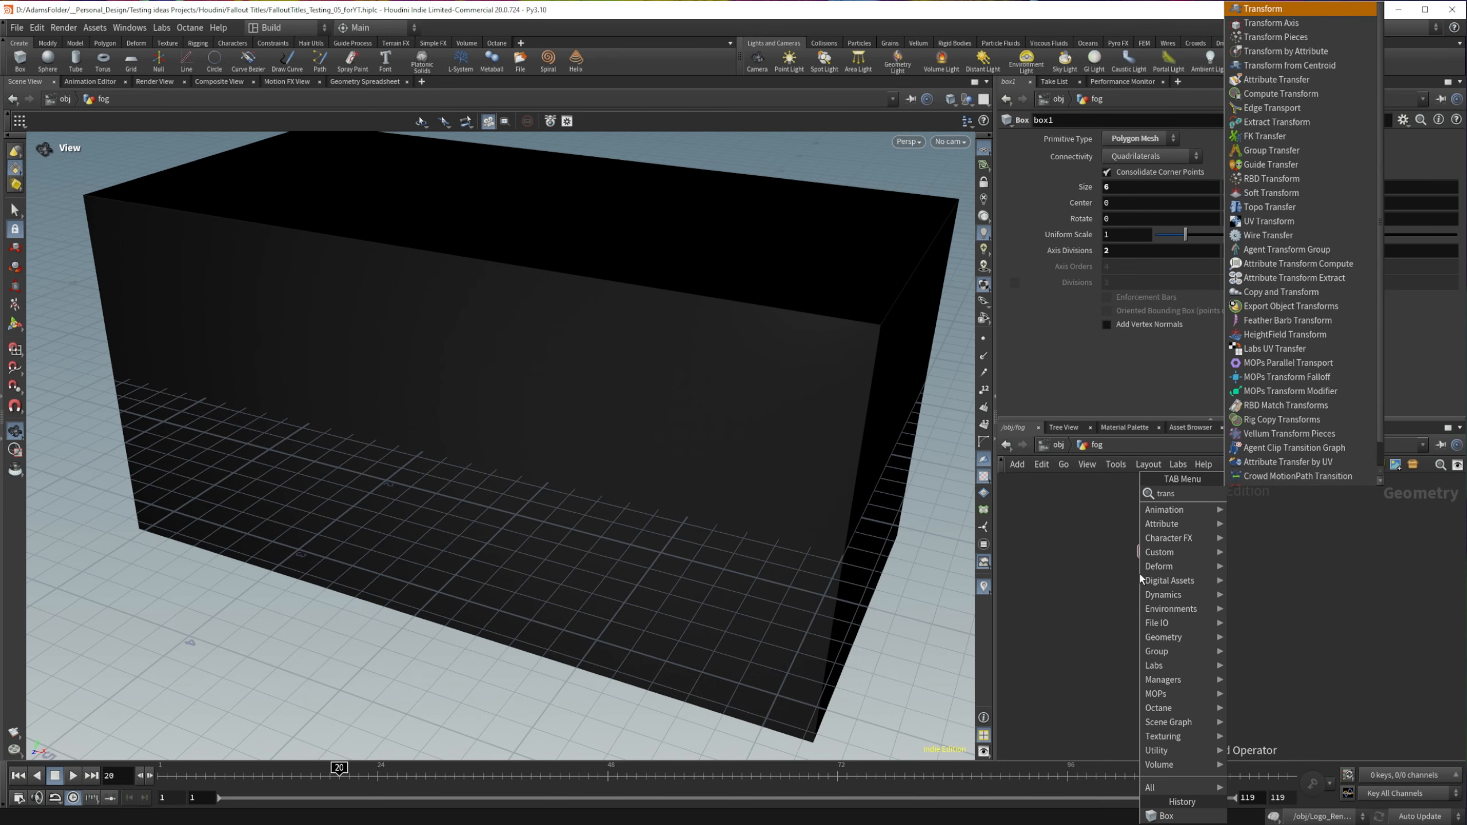
{"action": "key", "text": "Return"}
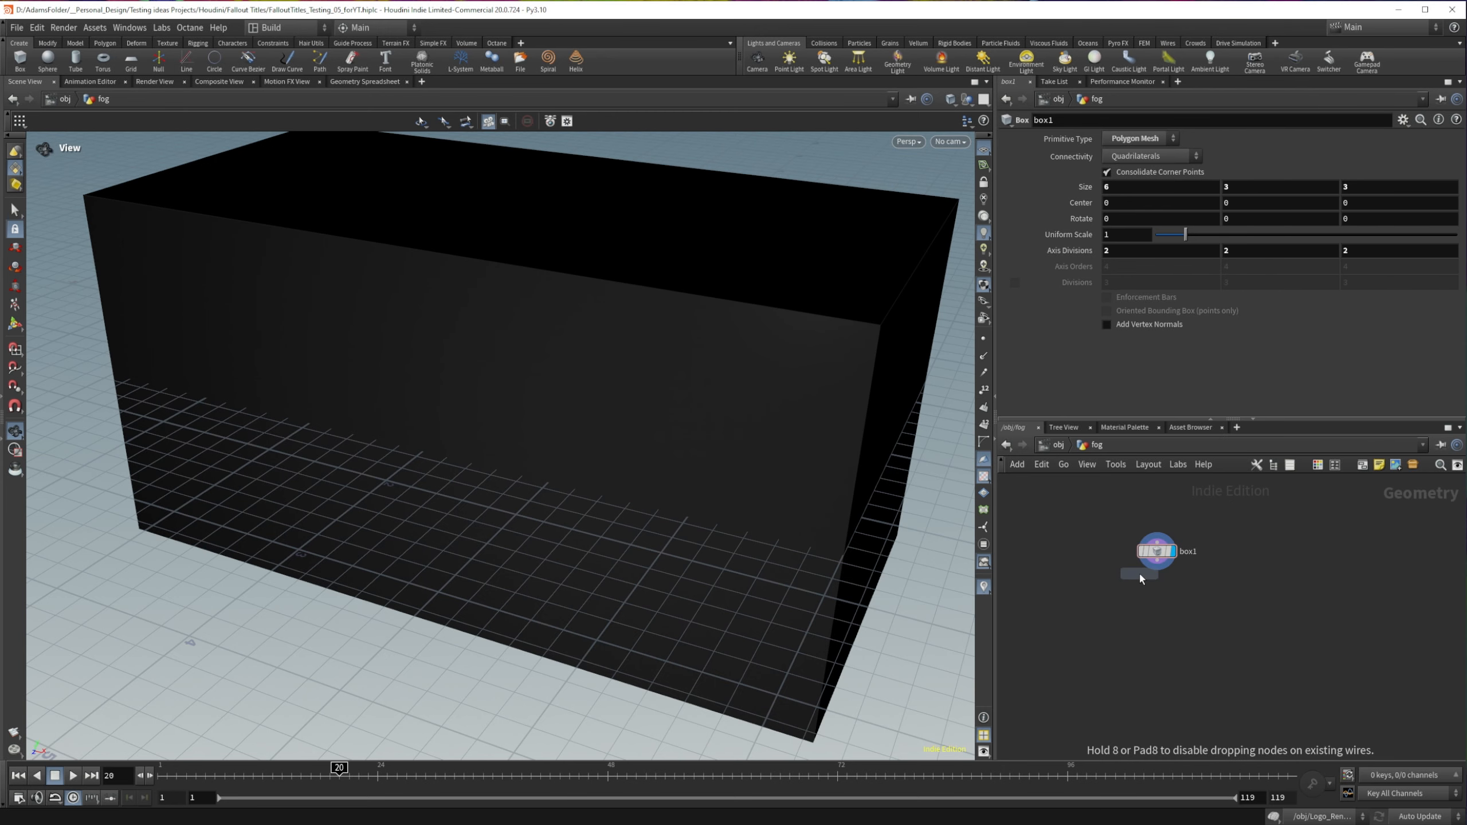
{"action": "left_click", "coordinate": [1139, 573]}
{"action": "middle_click_drag", "start_coordinate": [1370, 191], "coordinate": [1251, 215]}
{"action": "left_click_drag", "start_coordinate": [722, 369], "coordinate": [512, 315]}
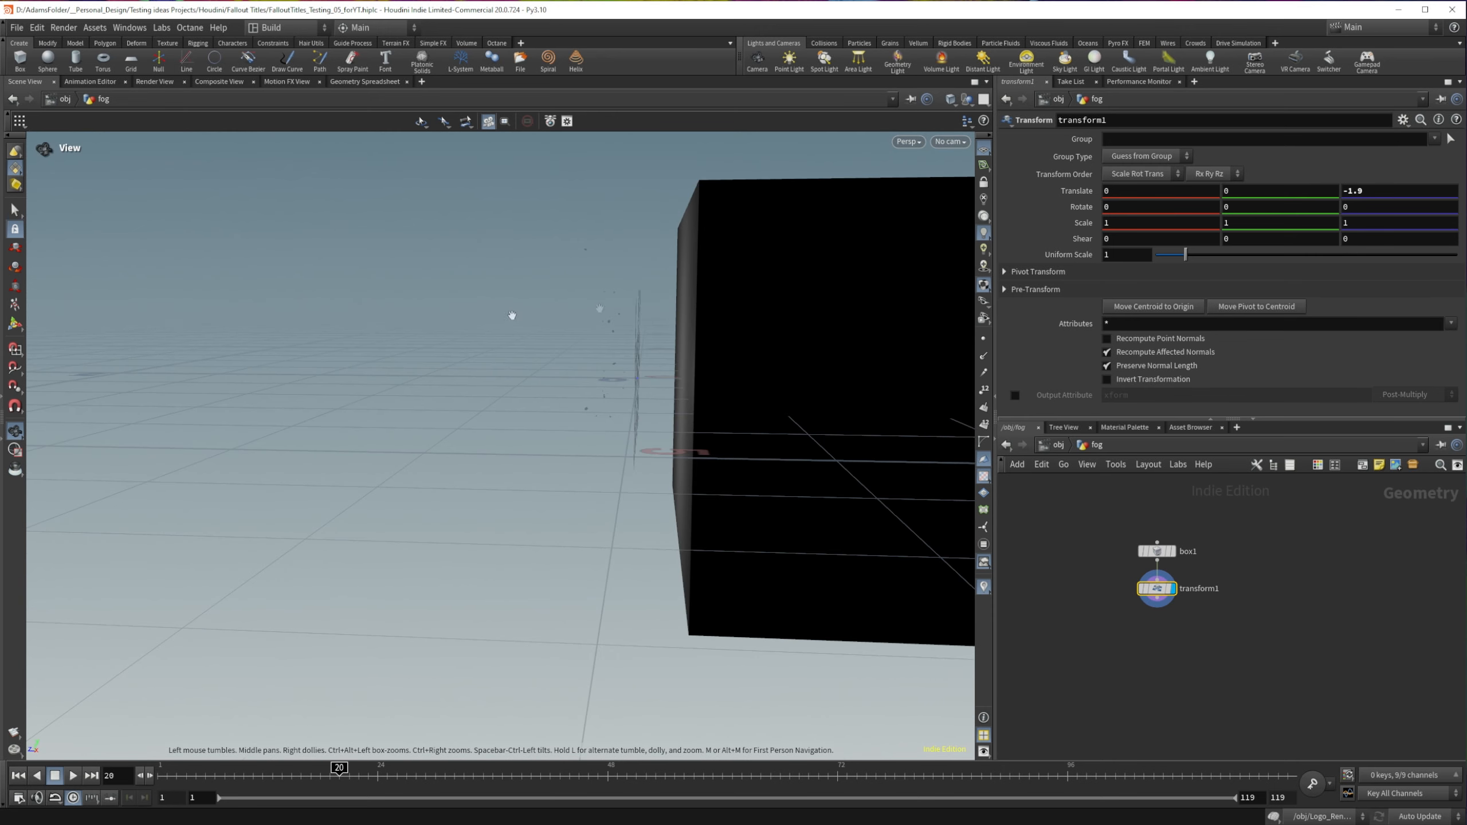
{"action": "middle_click_drag", "start_coordinate": [1392, 188], "coordinate": [1398, 218]}
Step: Add a Volume node below transform1 and display it
{"action": "key", "text": "Tab"}
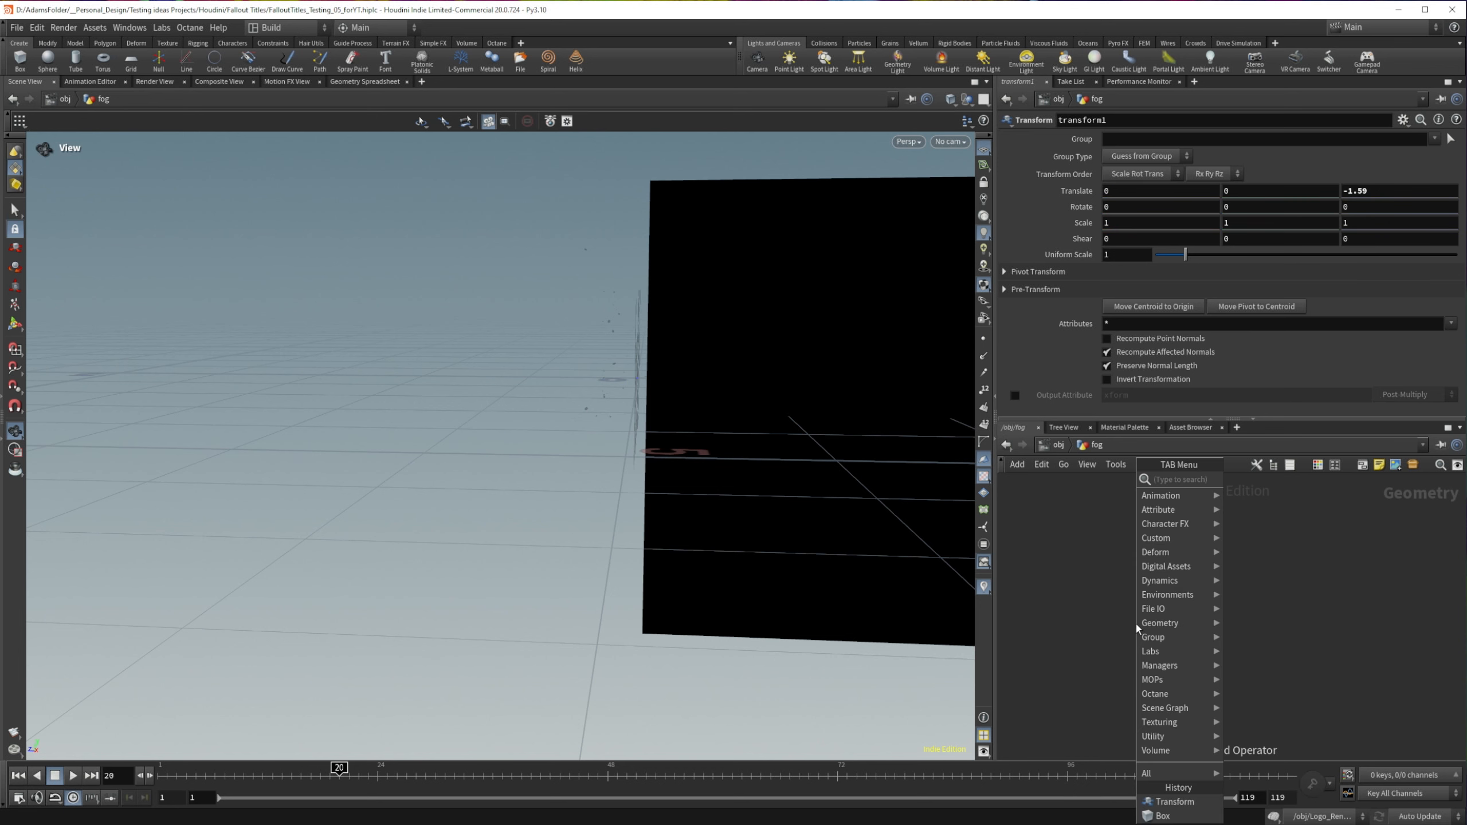
{"action": "type", "text": "vol"}
{"action": "key", "text": "Return"}
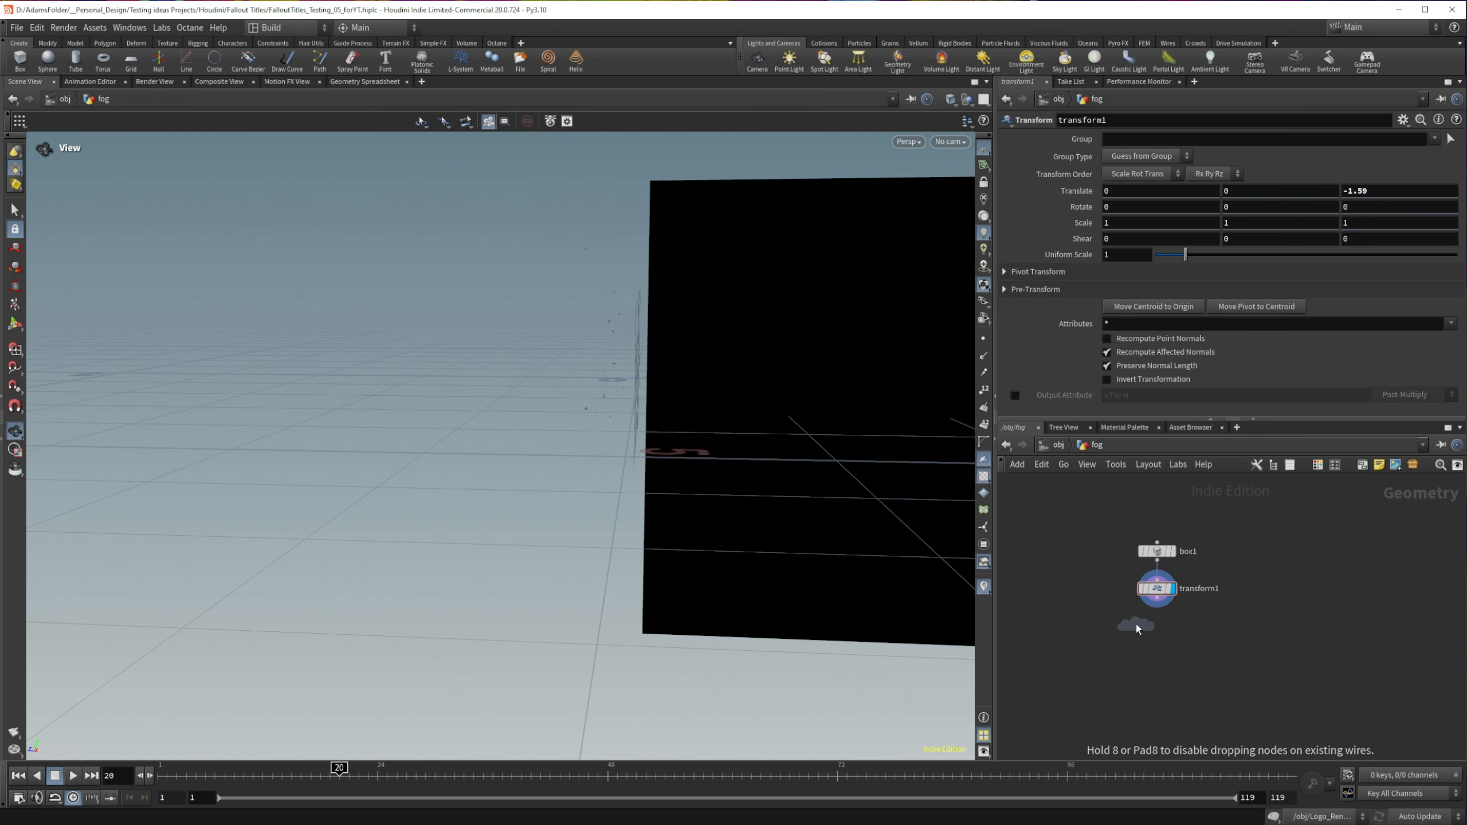
{"action": "left_click", "coordinate": [1157, 628]}
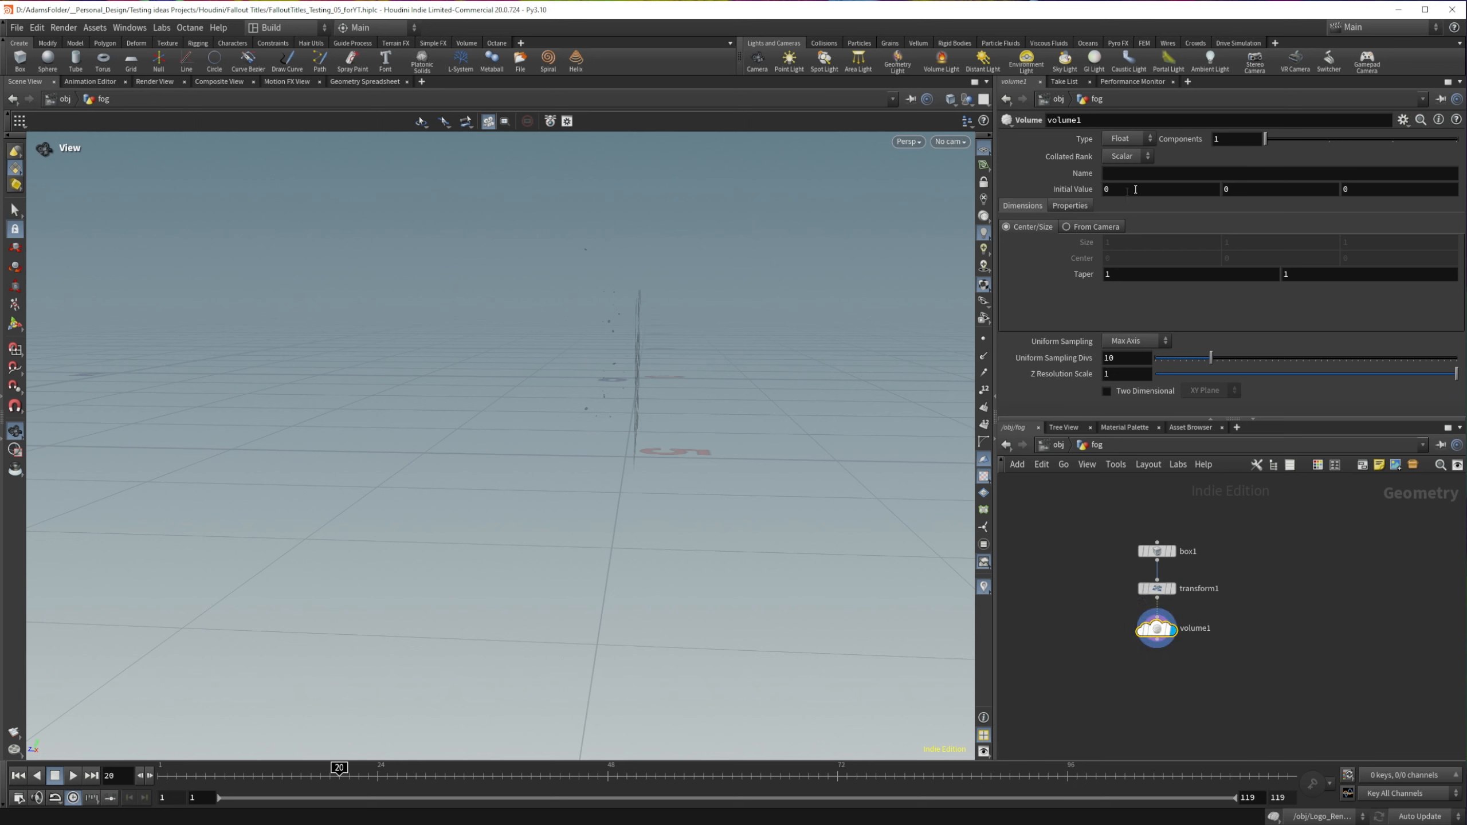
Step: Set the volume's first initial value to 1 and name the volume density
{"action": "key", "text": "BackSpace"}
{"action": "type", "text": "1"}
{"action": "left_click", "coordinate": [1106, 174]}
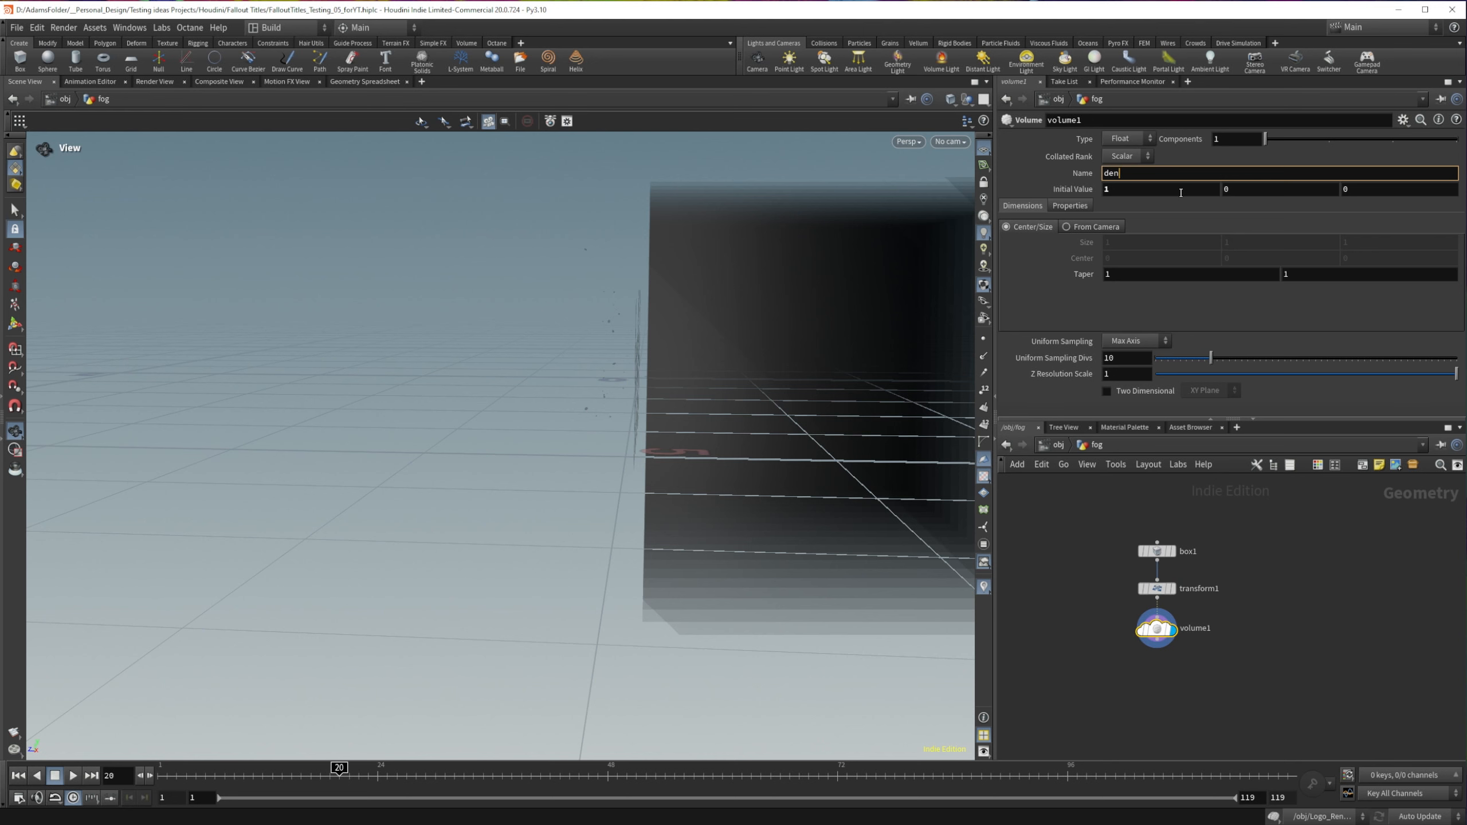
{"action": "key", "text": "Return"}
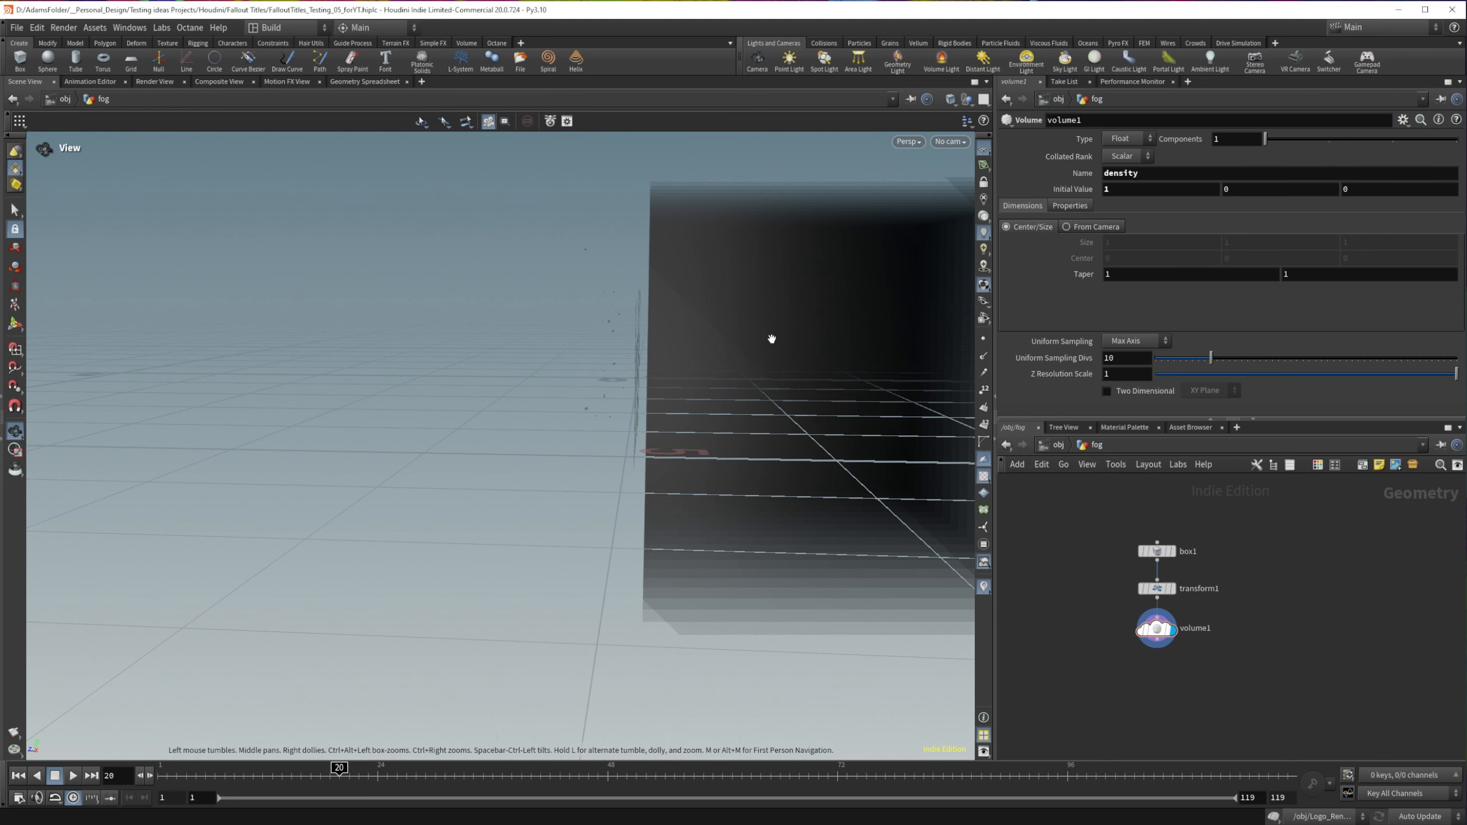
Step: Switch the volume's uniform sampling to By Size and set the div size to .03
{"action": "left_click_drag", "start_coordinate": [769, 334], "coordinate": [925, 363]}
{"action": "left_click", "coordinate": [1131, 340]}
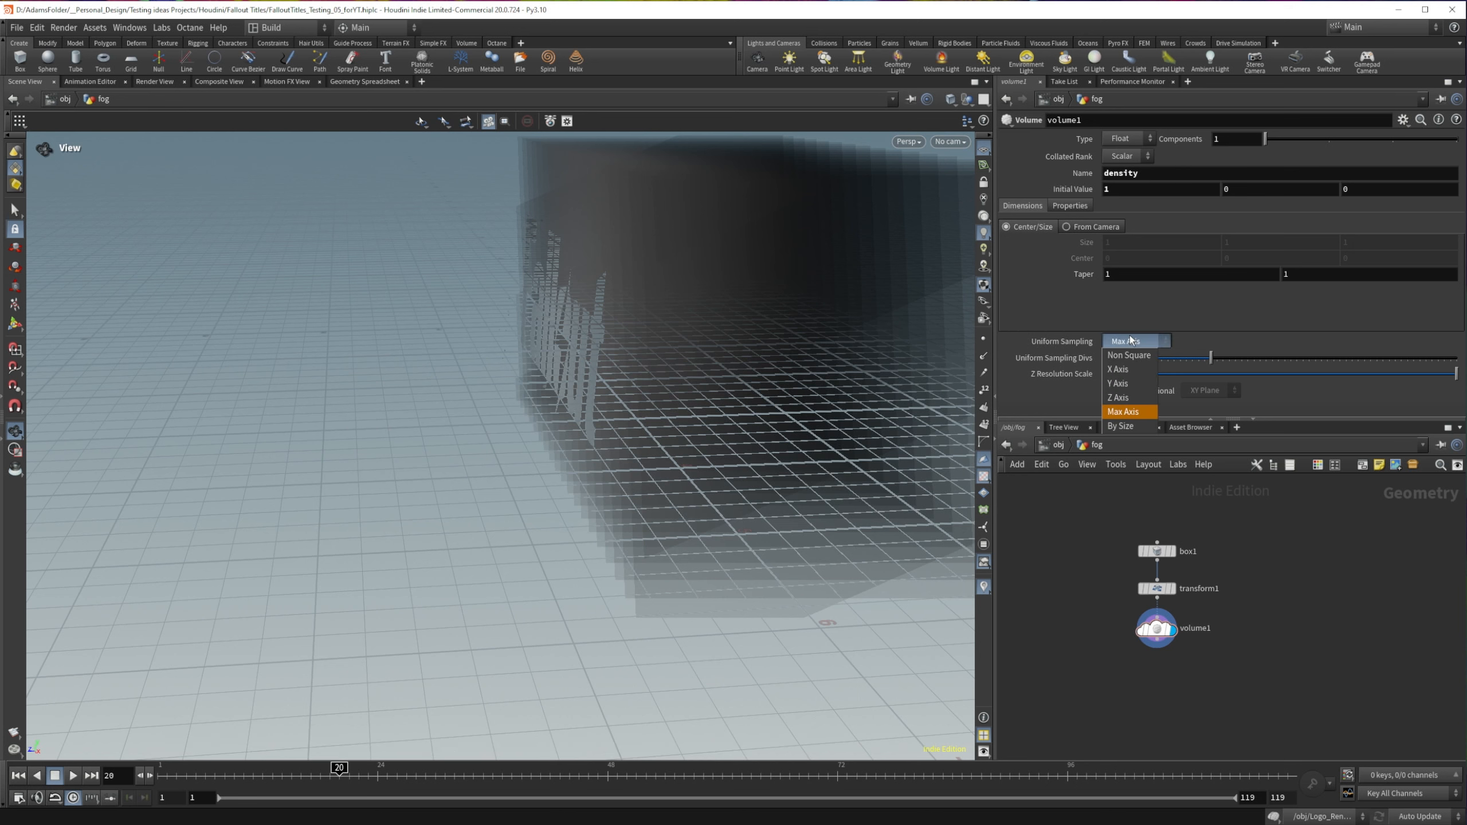
{"action": "left_click", "coordinate": [1120, 426]}
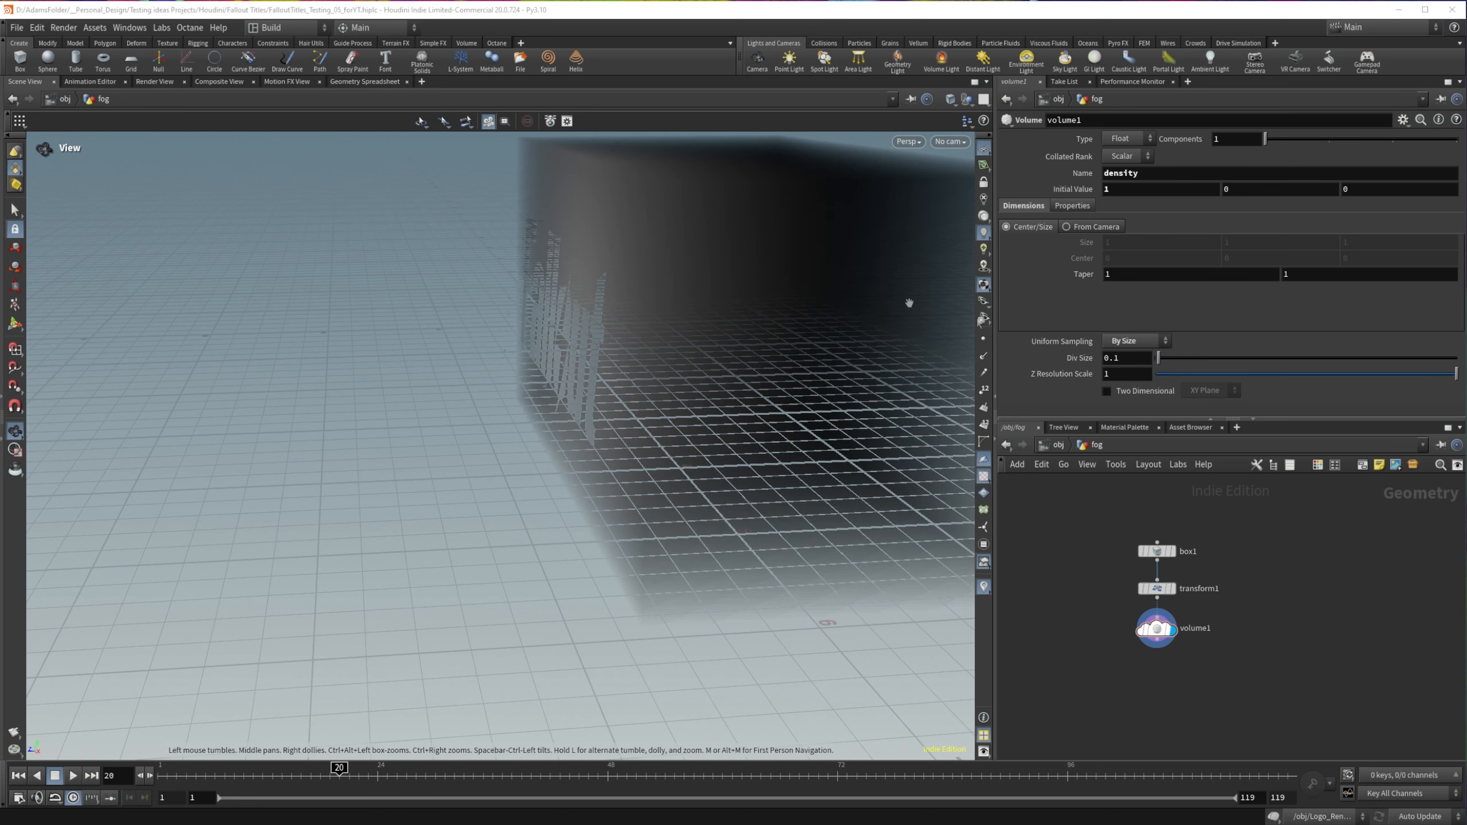
{"action": "double_click", "coordinate": [1130, 359]}
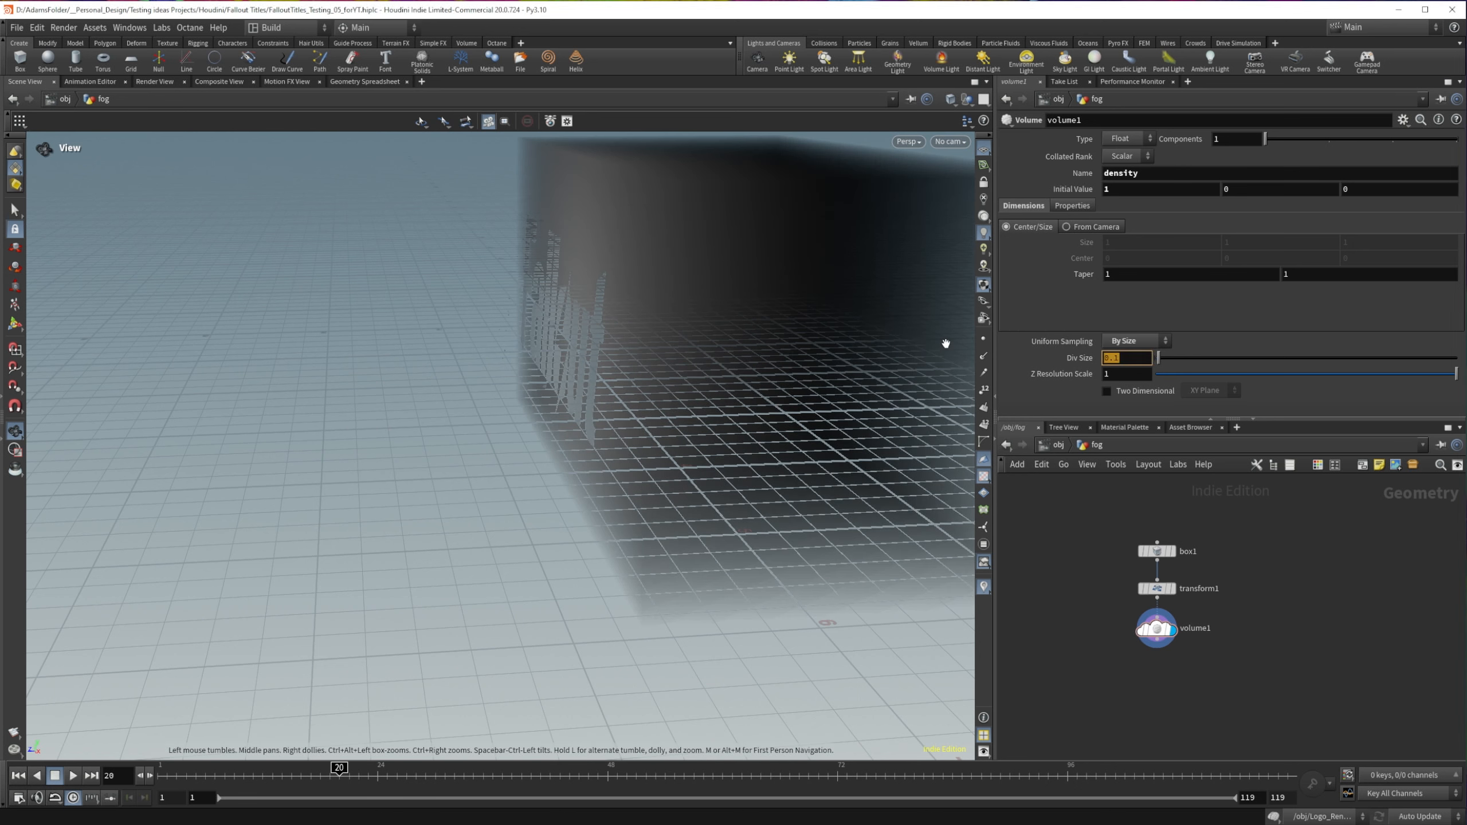
{"action": "type", "text": ".05"}
{"action": "key", "text": "Return"}
{"action": "left_click", "coordinate": [1129, 359]}
{"action": "type", "text": "3"}
{"action": "key", "text": "Return"}
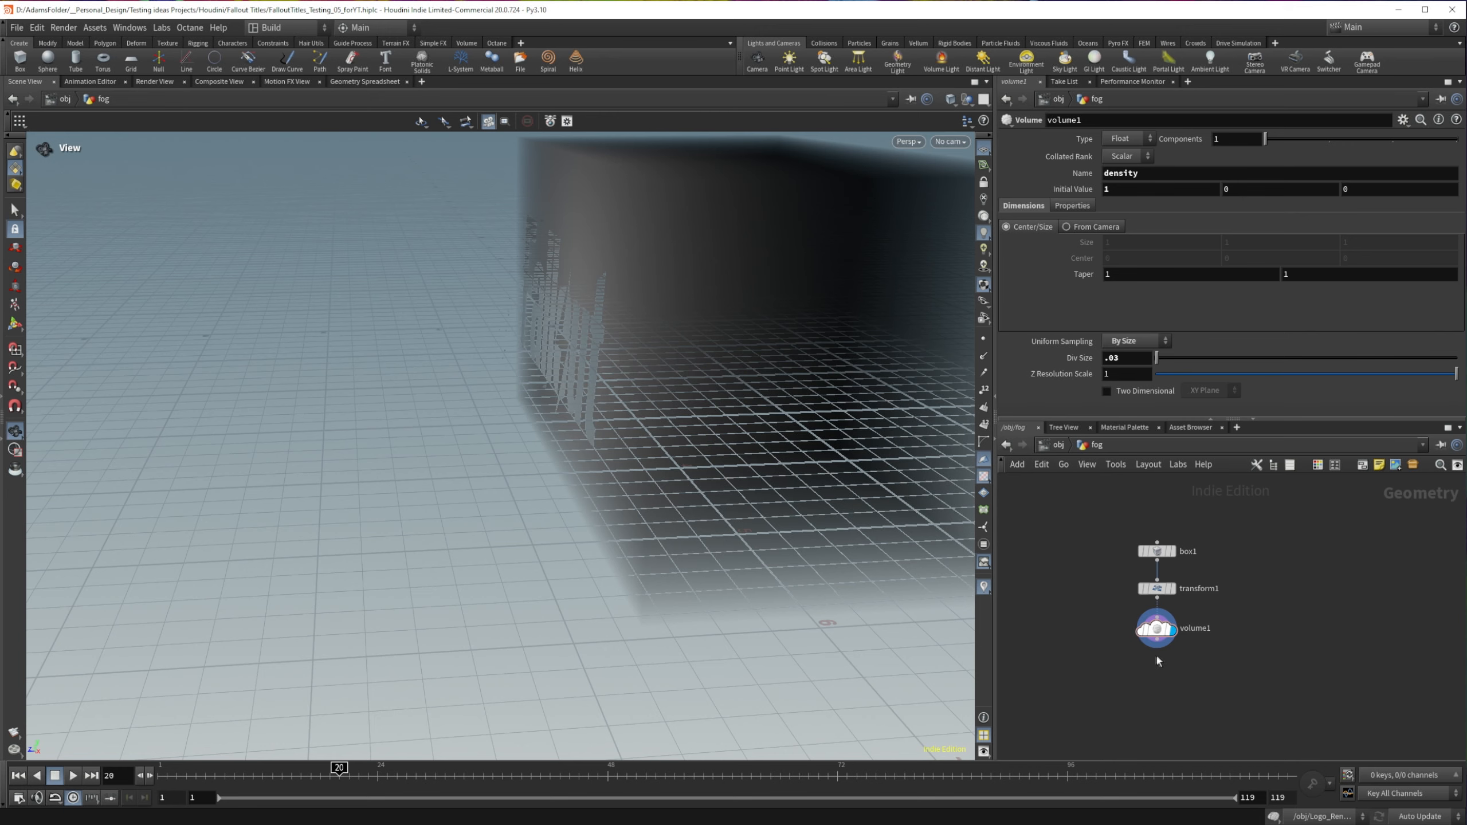
Step: Add a Volume VOP node below volume1 and turn on its display flag
{"action": "key", "text": "Tab"}
{"action": "type", "text": "vol"}
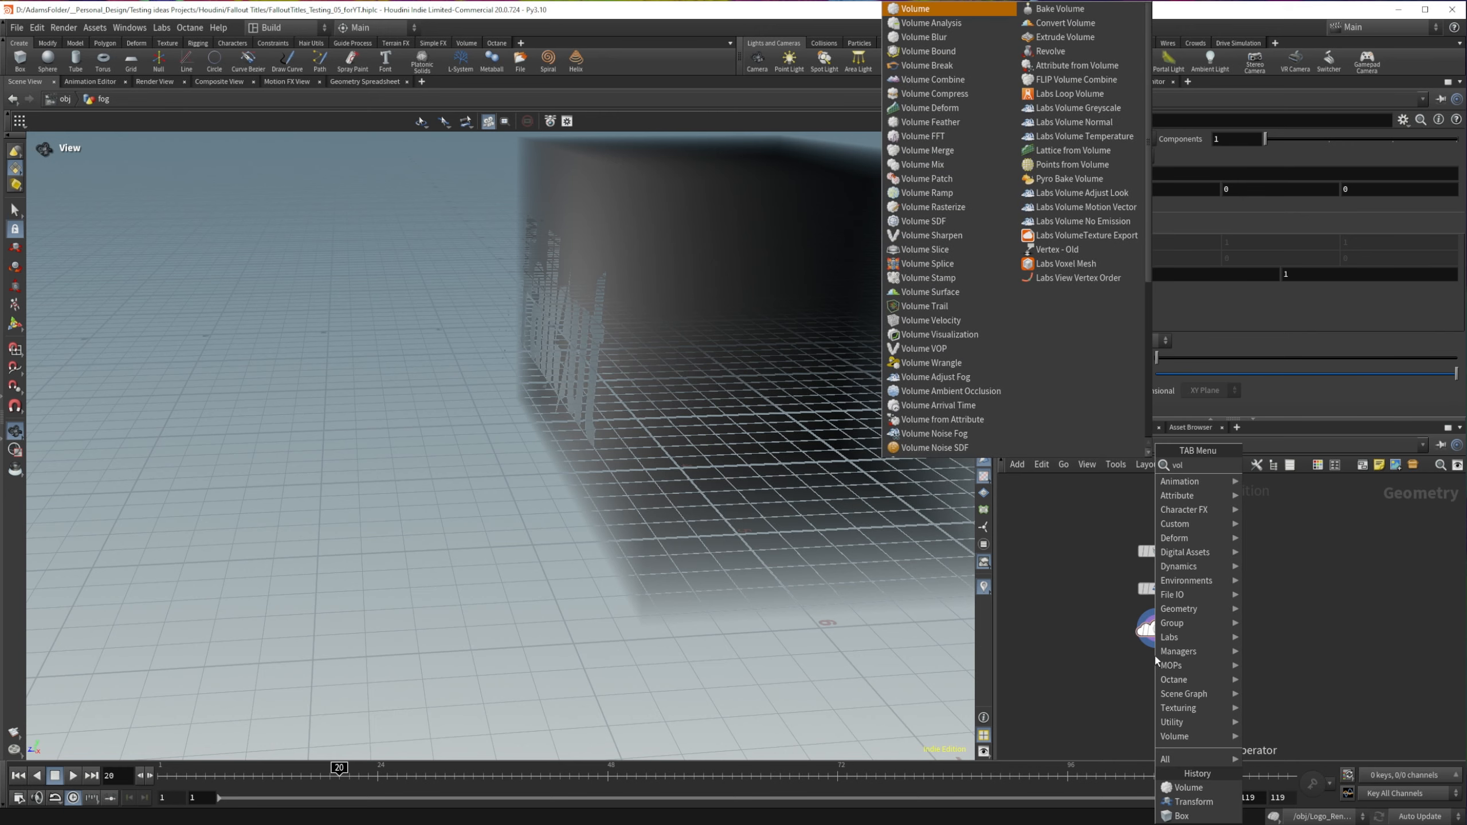
{"action": "type", "text": "umevop"}
{"action": "key", "text": "Return"}
{"action": "left_click", "coordinate": [1157, 669]}
{"action": "left_click_drag", "start_coordinate": [1168, 671], "coordinate": [1172, 684]}
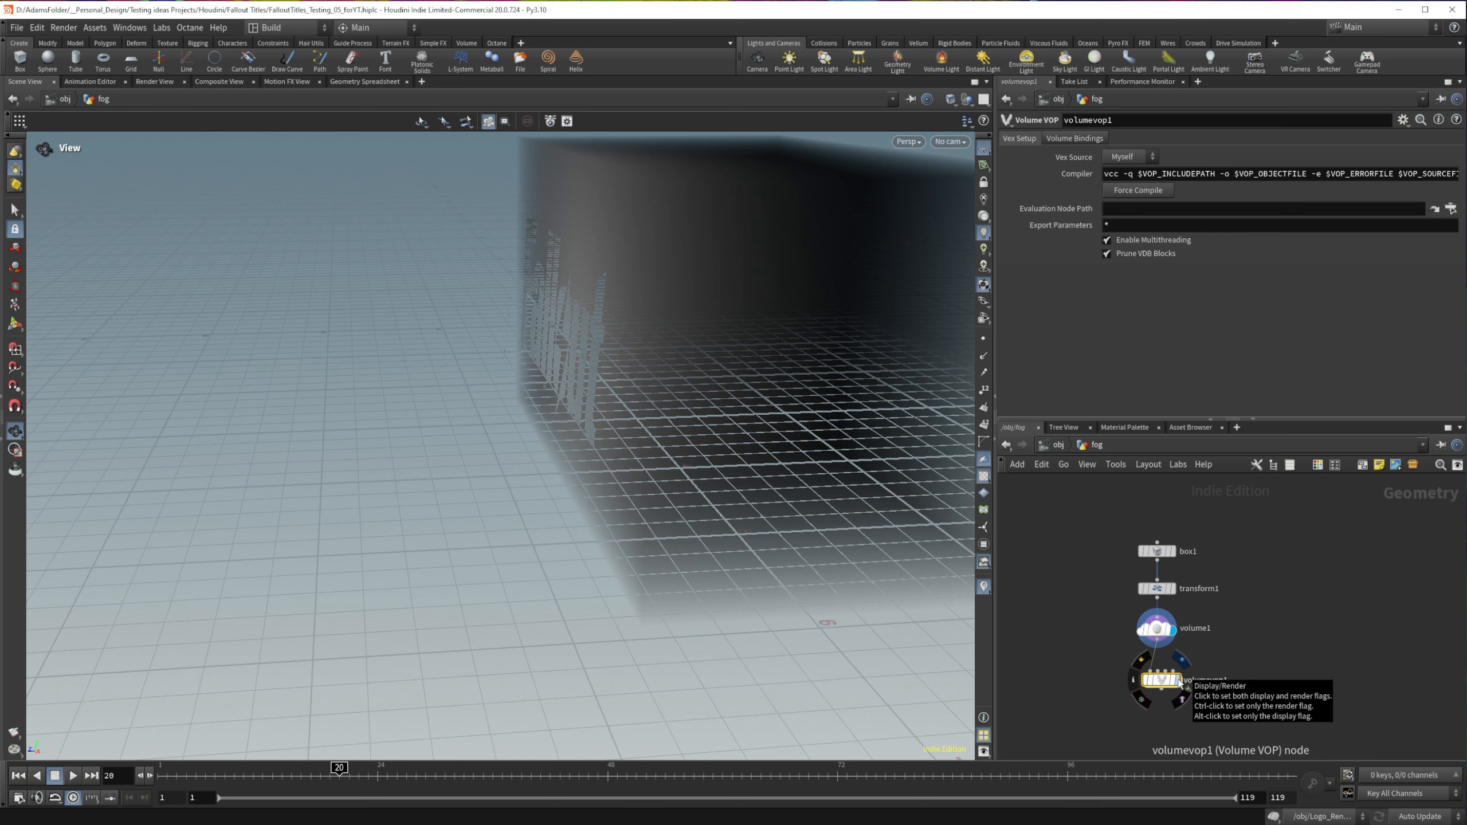
{"action": "left_click", "coordinate": [1179, 682]}
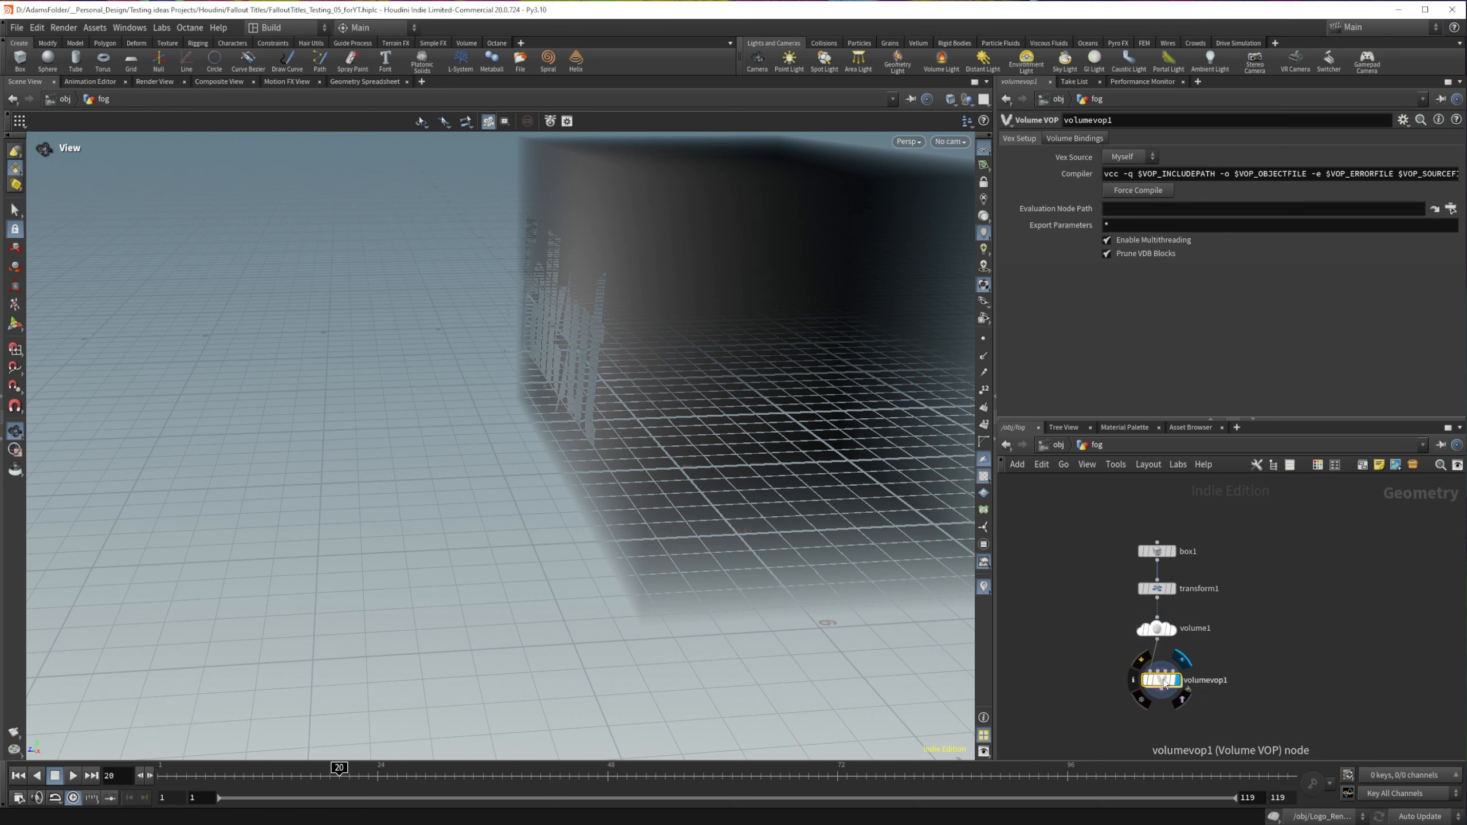
Step: Enter volumevop1, move the global parameters node away from the output, and add a Relative to Bounding Box node
{"action": "double_click", "coordinate": [1165, 683]}
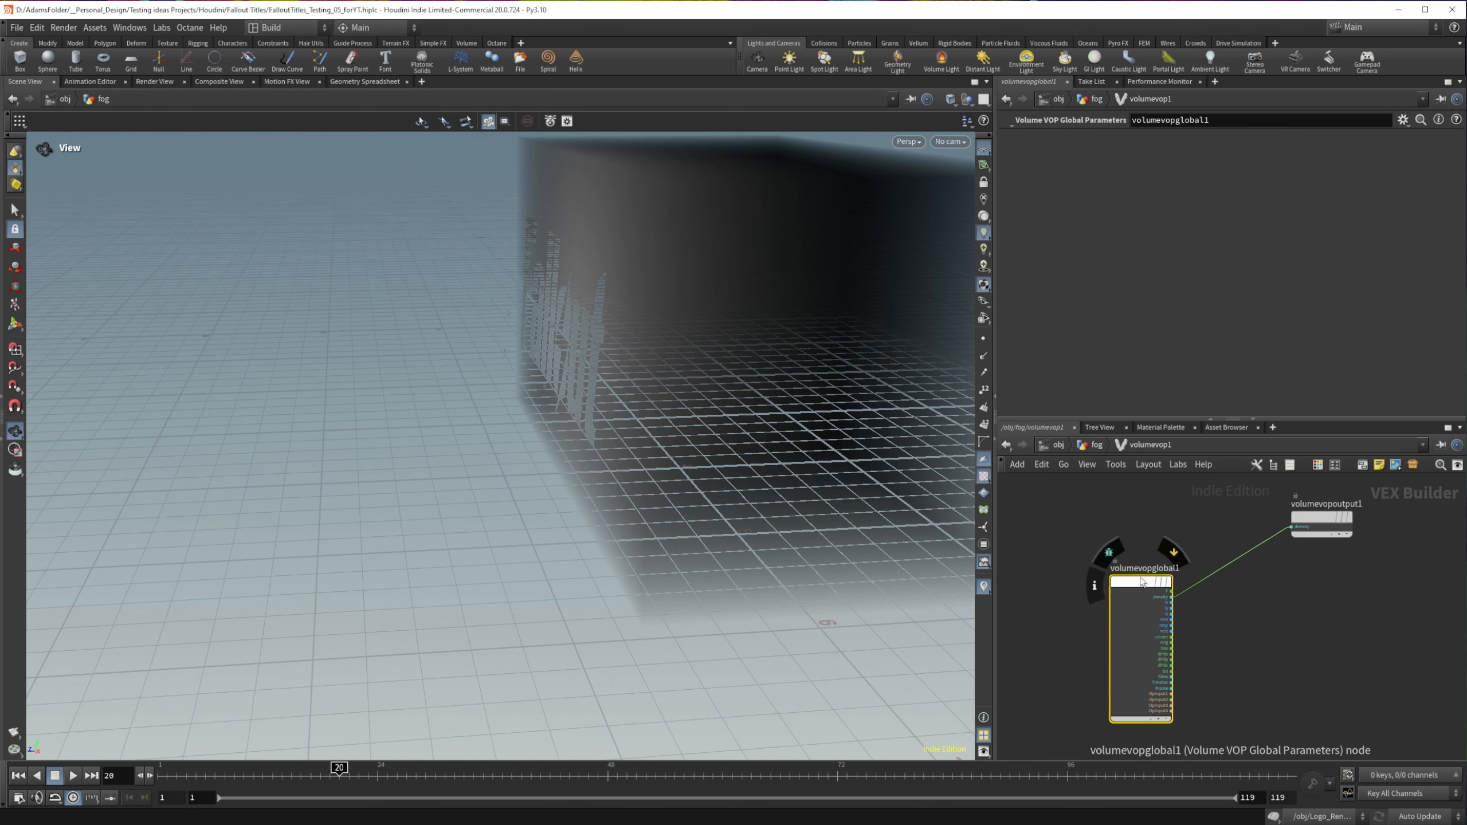
{"action": "left_click_drag", "start_coordinate": [1139, 569], "coordinate": [1011, 517]}
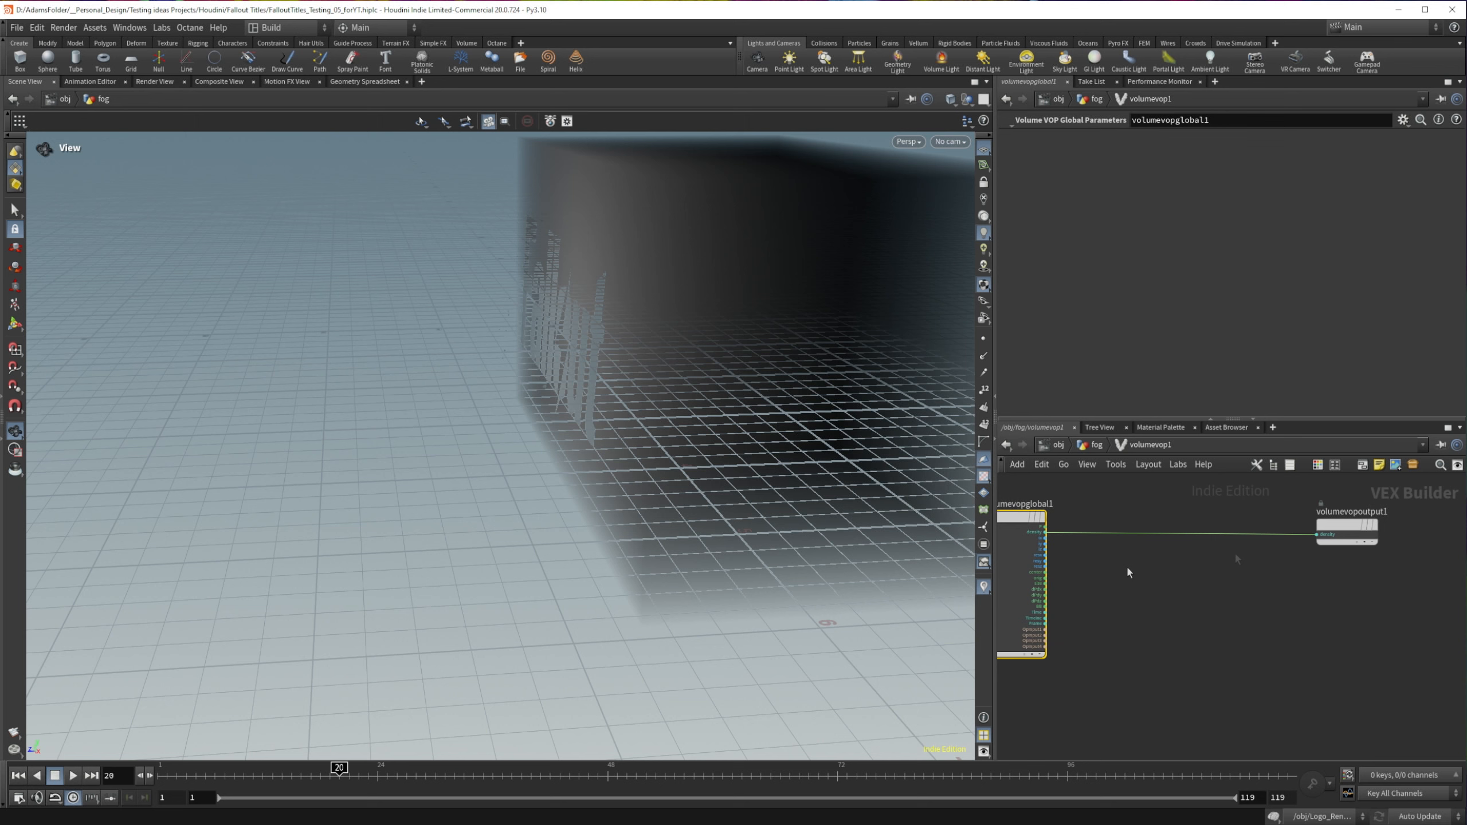
{"action": "left_click", "coordinate": [1115, 571]}
{"action": "key", "text": "Tab"}
{"action": "type", "text": "rel"}
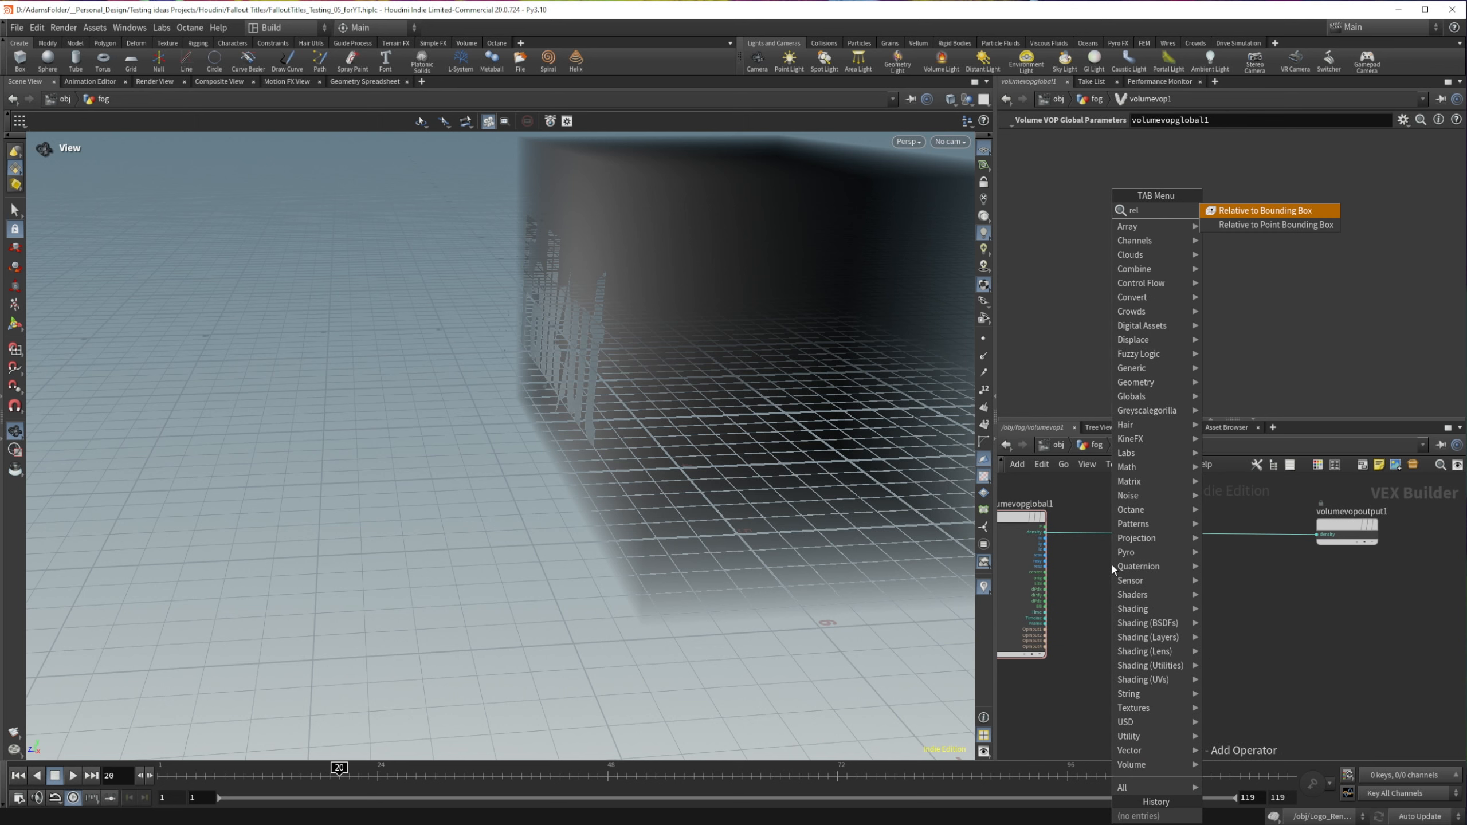
{"action": "key", "text": "Return"}
{"action": "left_click", "coordinate": [1105, 635]}
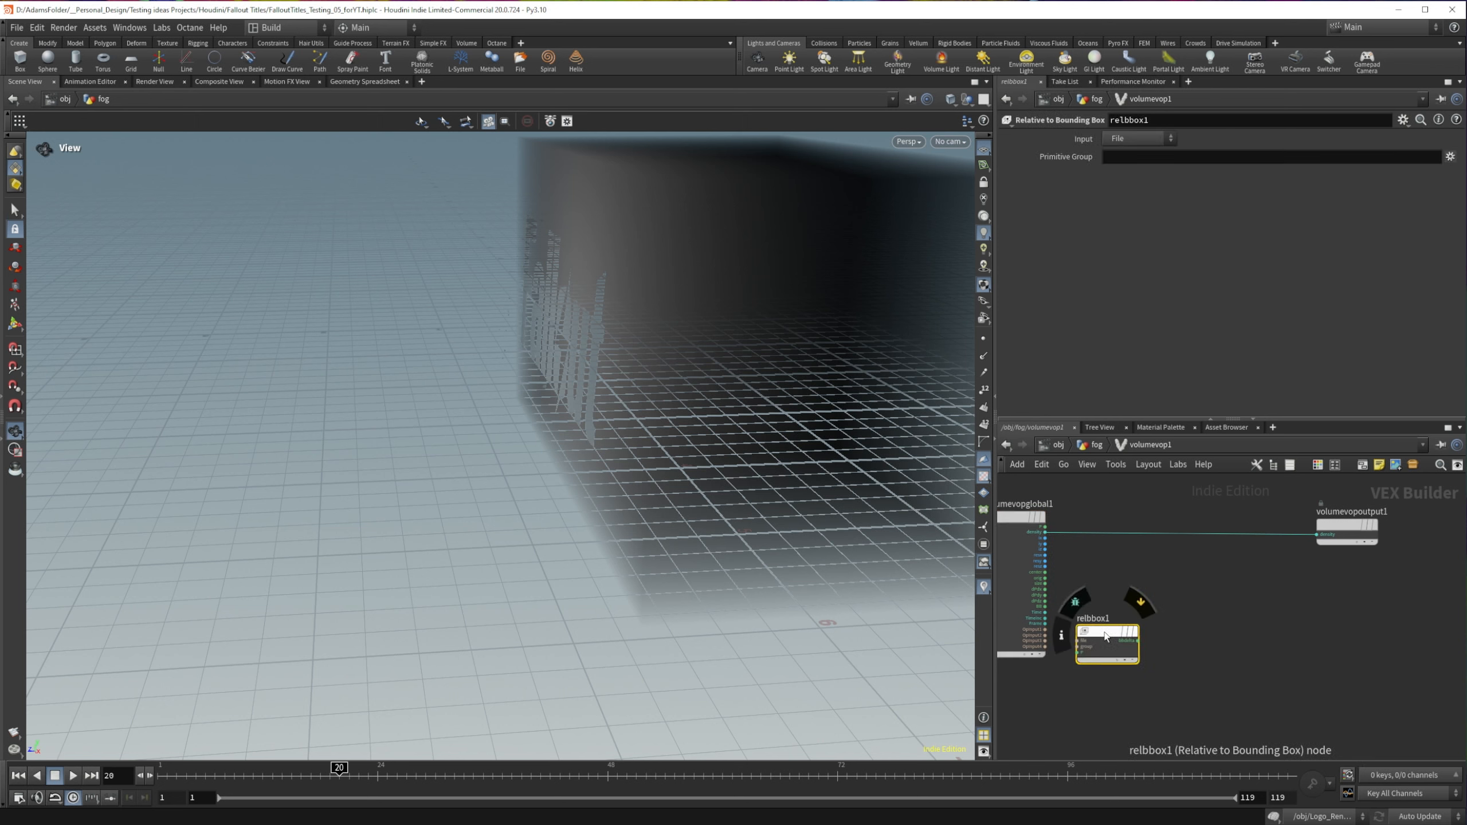
Step: Wire the globals' OpInput1 into the file input of relbbox1 and P into its P input
{"action": "scroll", "coordinate": [1105, 635], "scroll_direction": "up", "scroll_amount": 2}
{"action": "left_click_drag", "start_coordinate": [1034, 628], "coordinate": [1074, 641]}
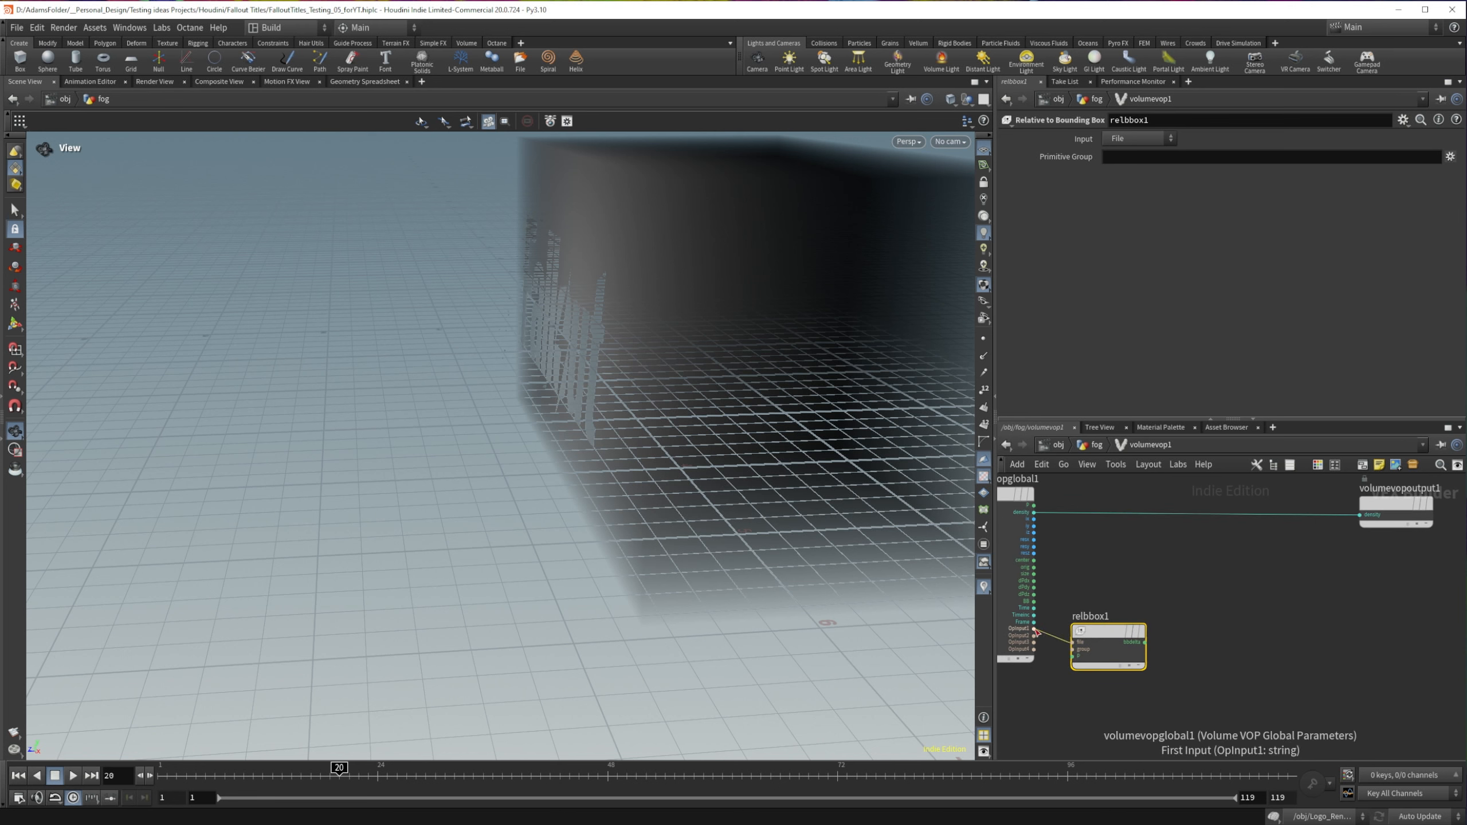
{"action": "mouse_move", "coordinate": [1078, 632]}
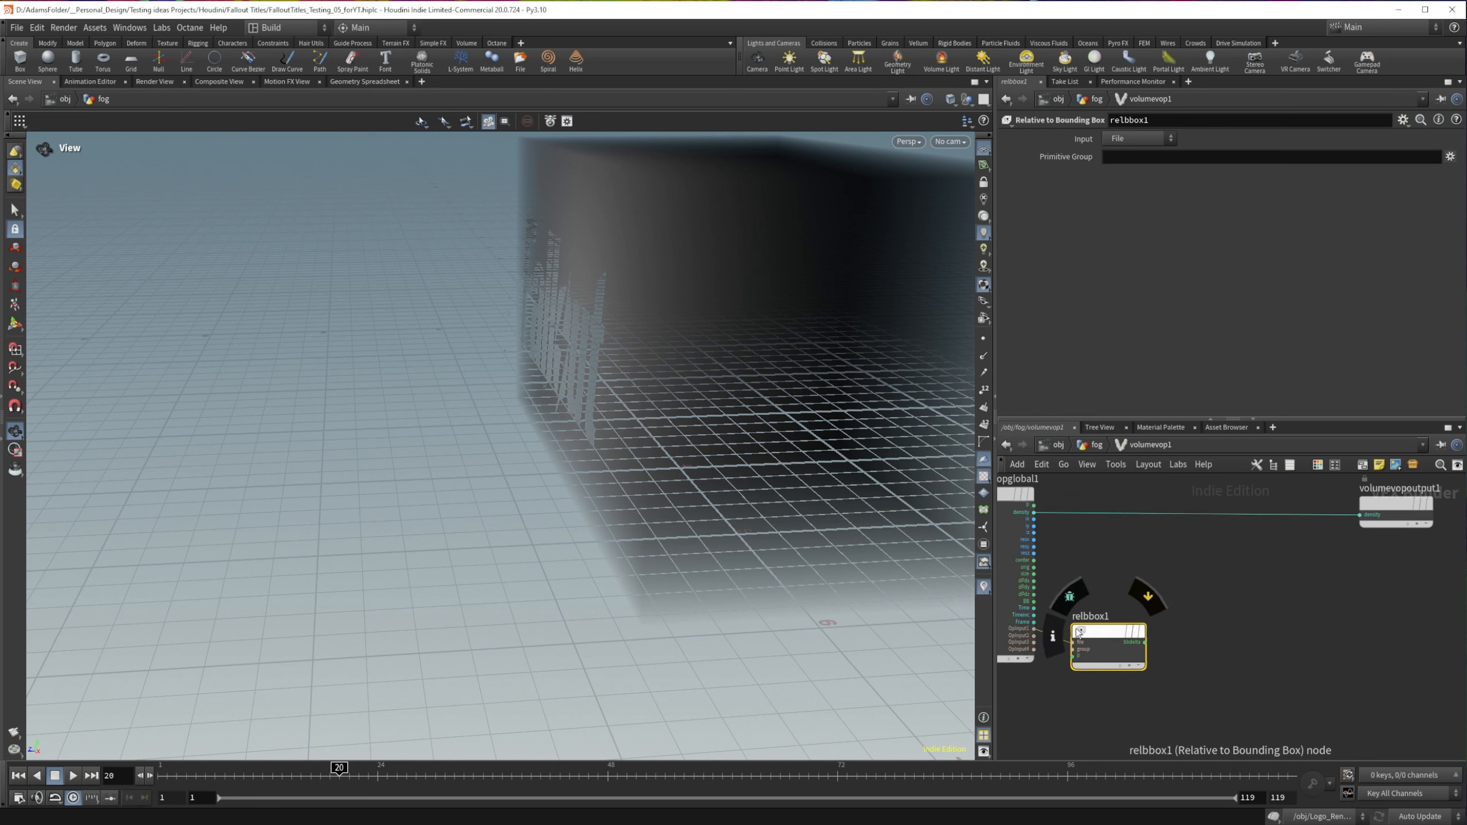
{"action": "left_click_drag", "start_coordinate": [1080, 632], "coordinate": [1110, 625]}
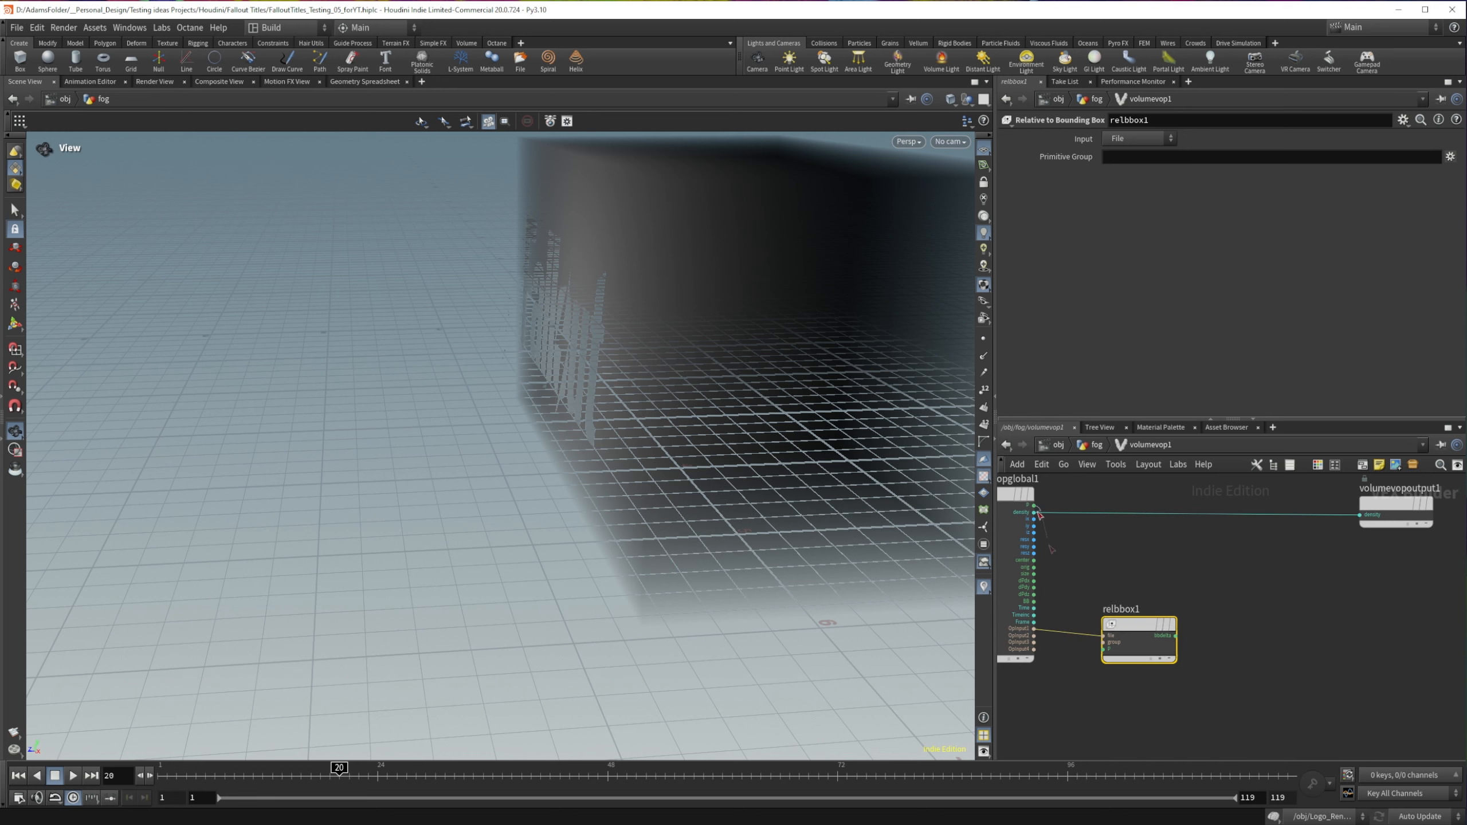
{"action": "left_click_drag", "start_coordinate": [1034, 504], "coordinate": [1104, 648]}
Step: Add a Turbulent Noise node above relbbox1, between the global parameters and the output node
{"action": "left_click", "coordinate": [1125, 562]}
{"action": "key", "text": "Tab"}
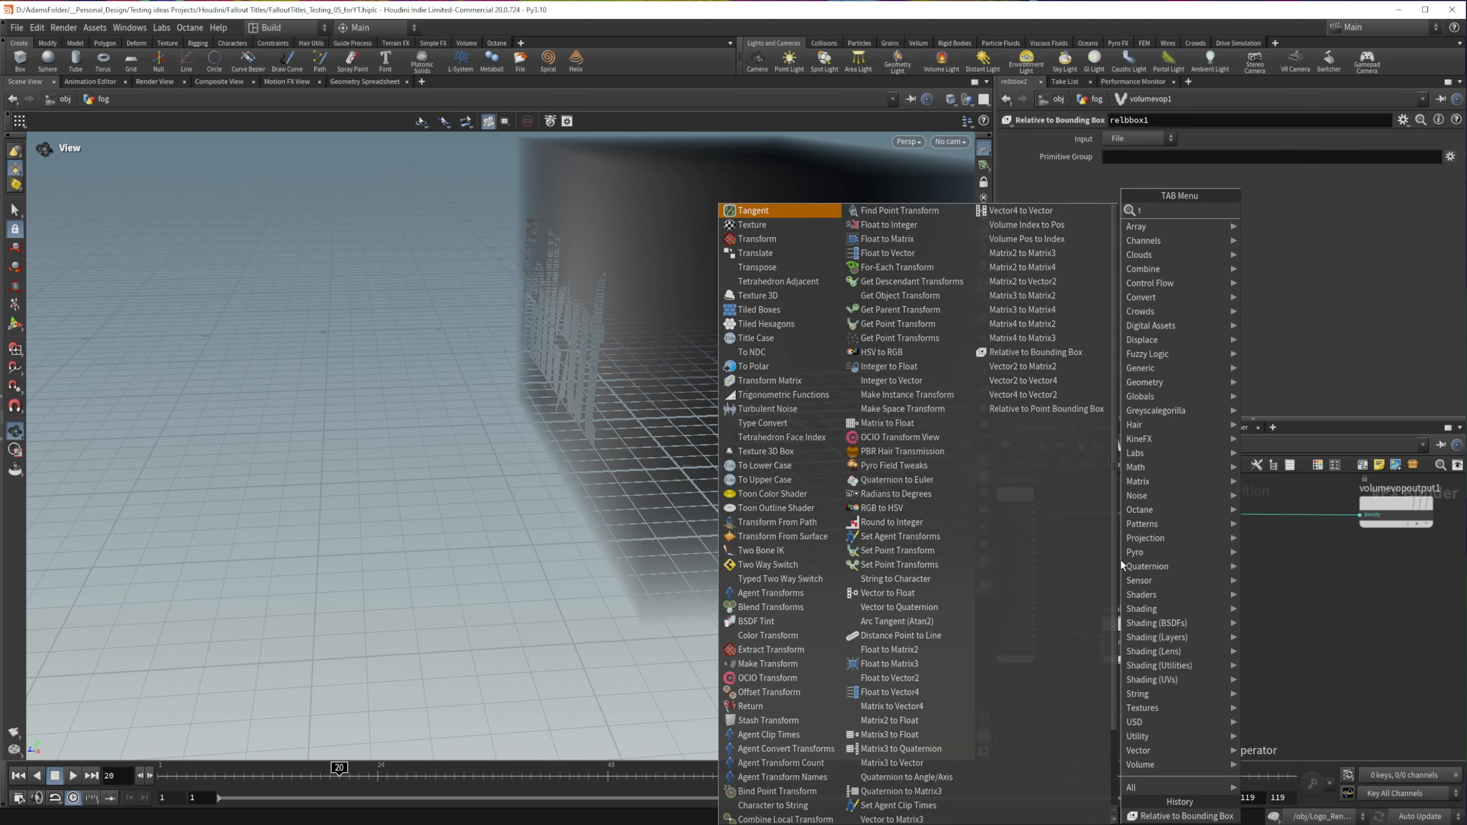
{"action": "type", "text": "turb"}
{"action": "key", "text": "Return"}
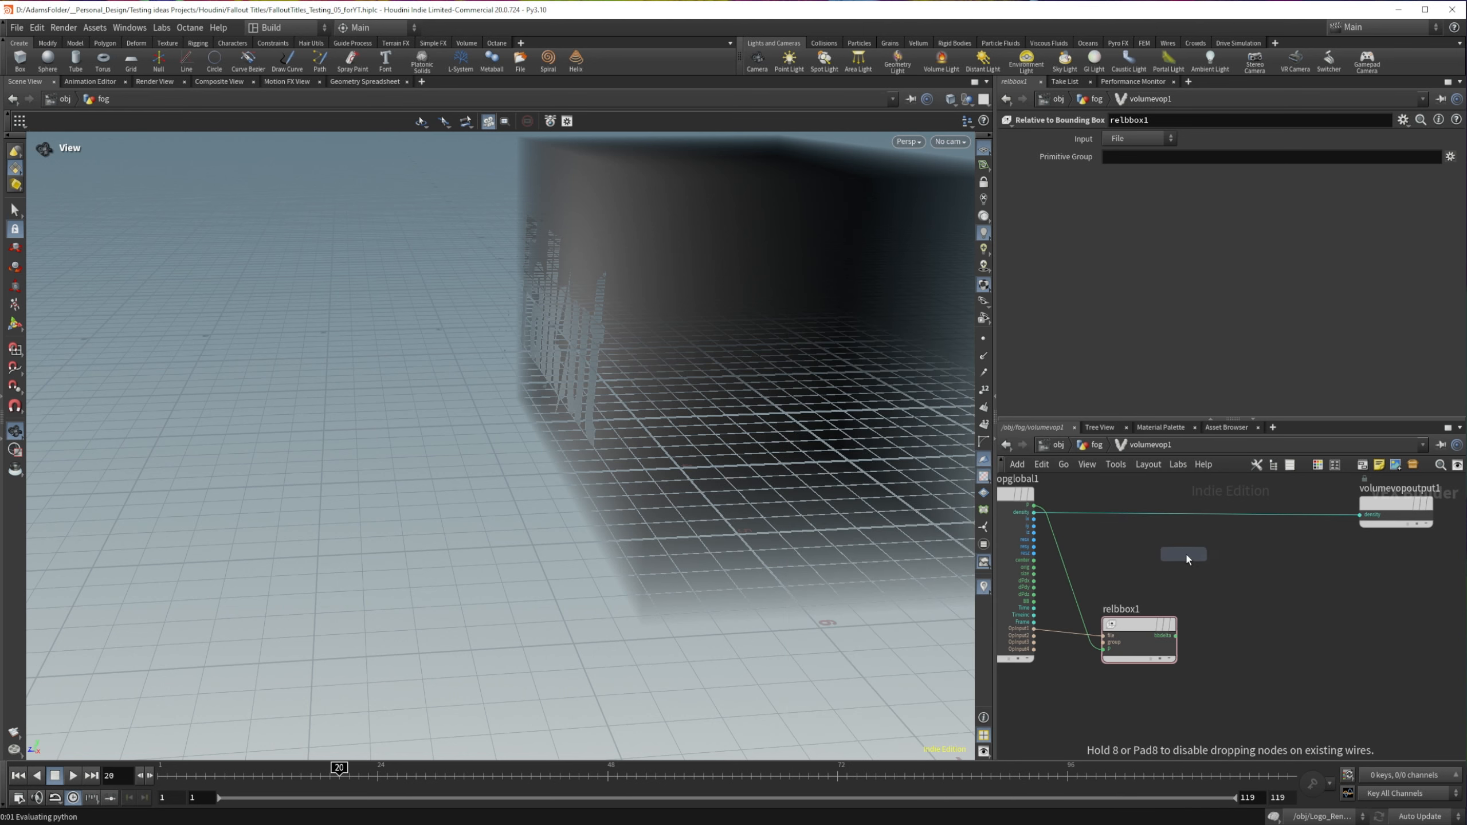
{"action": "left_click", "coordinate": [1220, 555]}
{"action": "left_click_drag", "start_coordinate": [1222, 556], "coordinate": [1162, 484]}
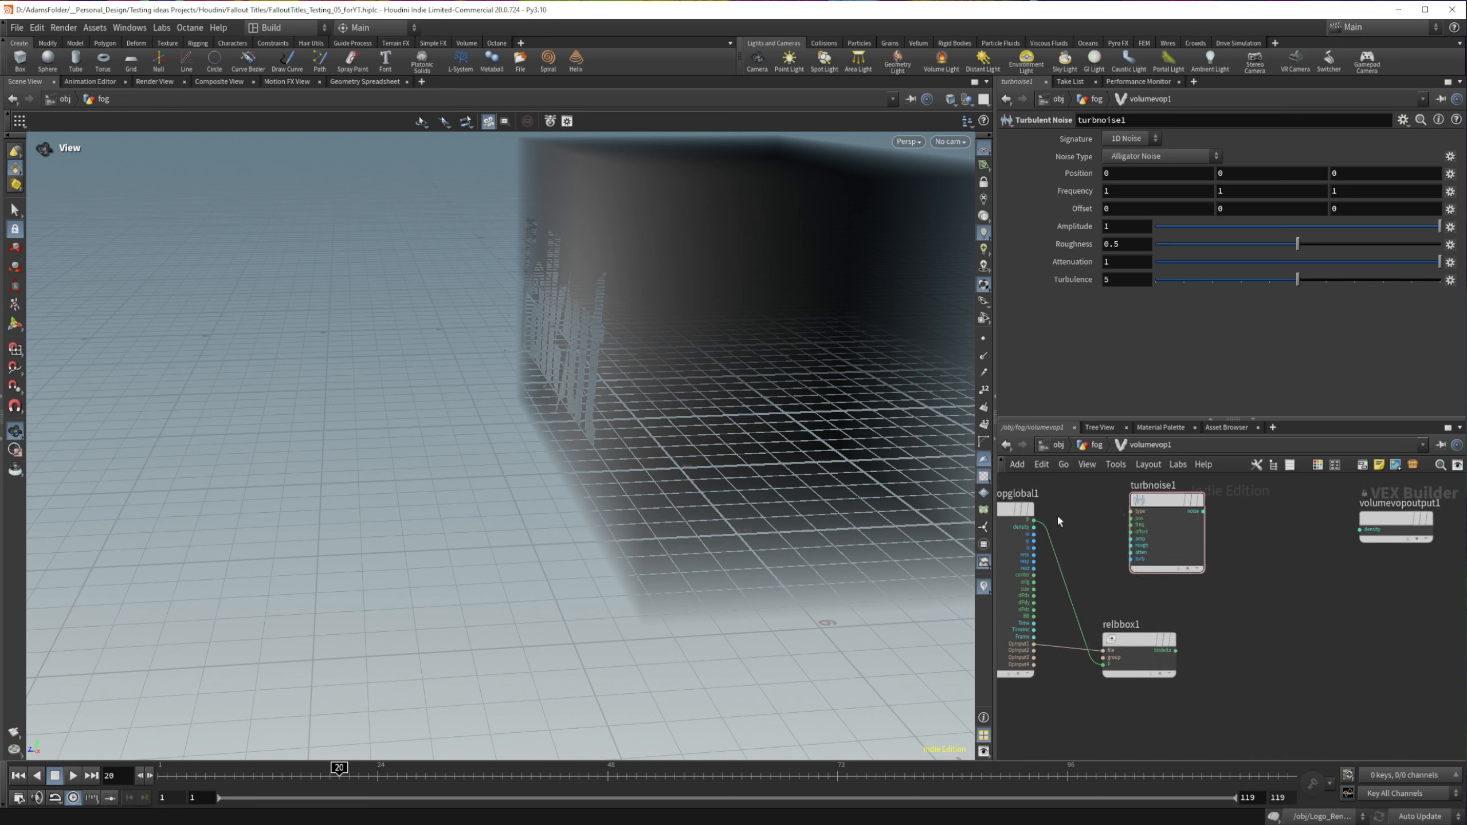
Step: Wire the globals' P into turbnoise1's position and its noise output into the output node's density
{"action": "left_click_drag", "start_coordinate": [1034, 520], "coordinate": [1131, 518]}
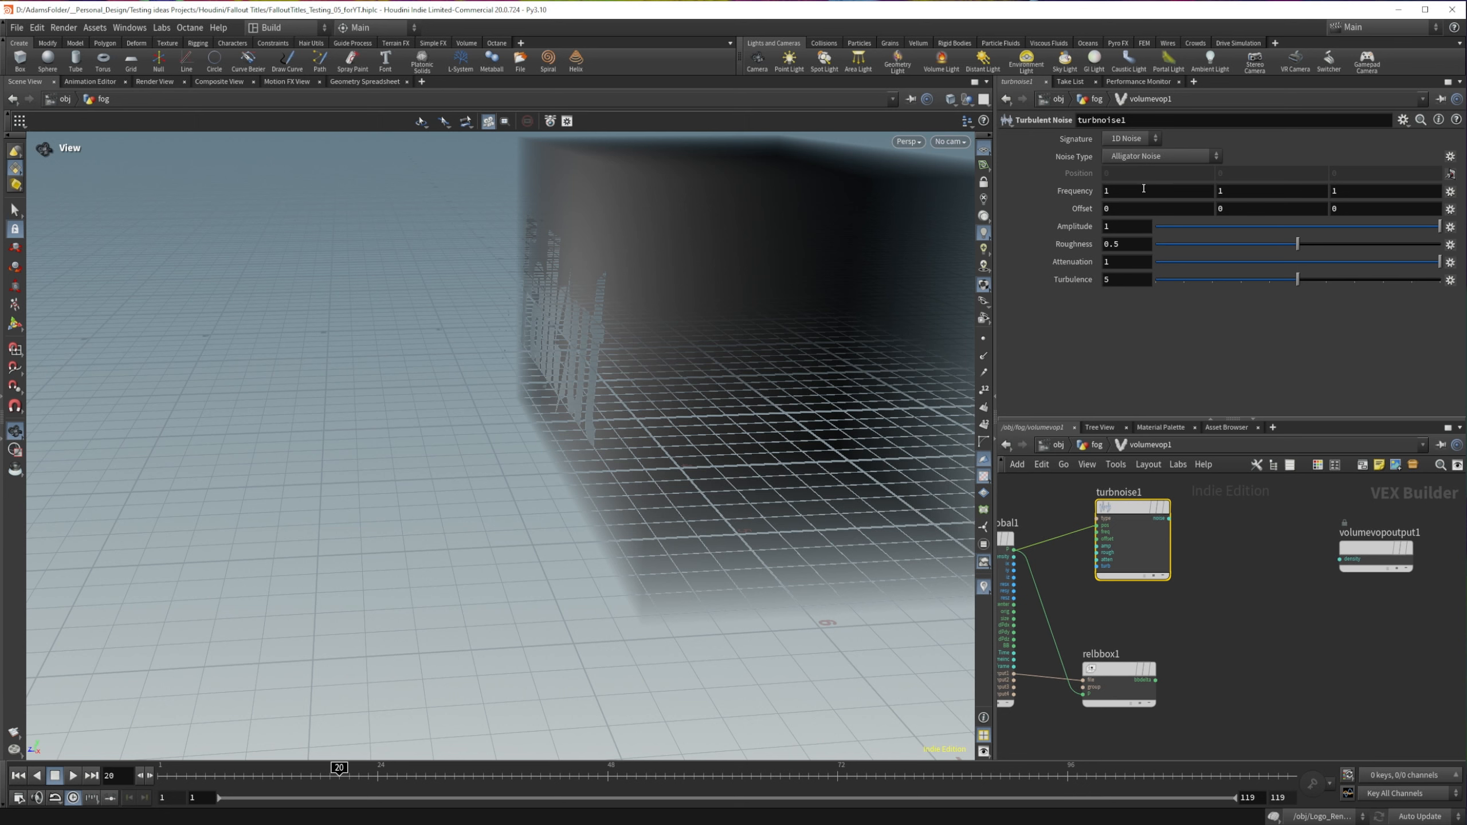
{"action": "left_click_drag", "start_coordinate": [1169, 519], "coordinate": [1339, 559]}
{"action": "left_click_drag", "start_coordinate": [842, 327], "coordinate": [713, 305]}
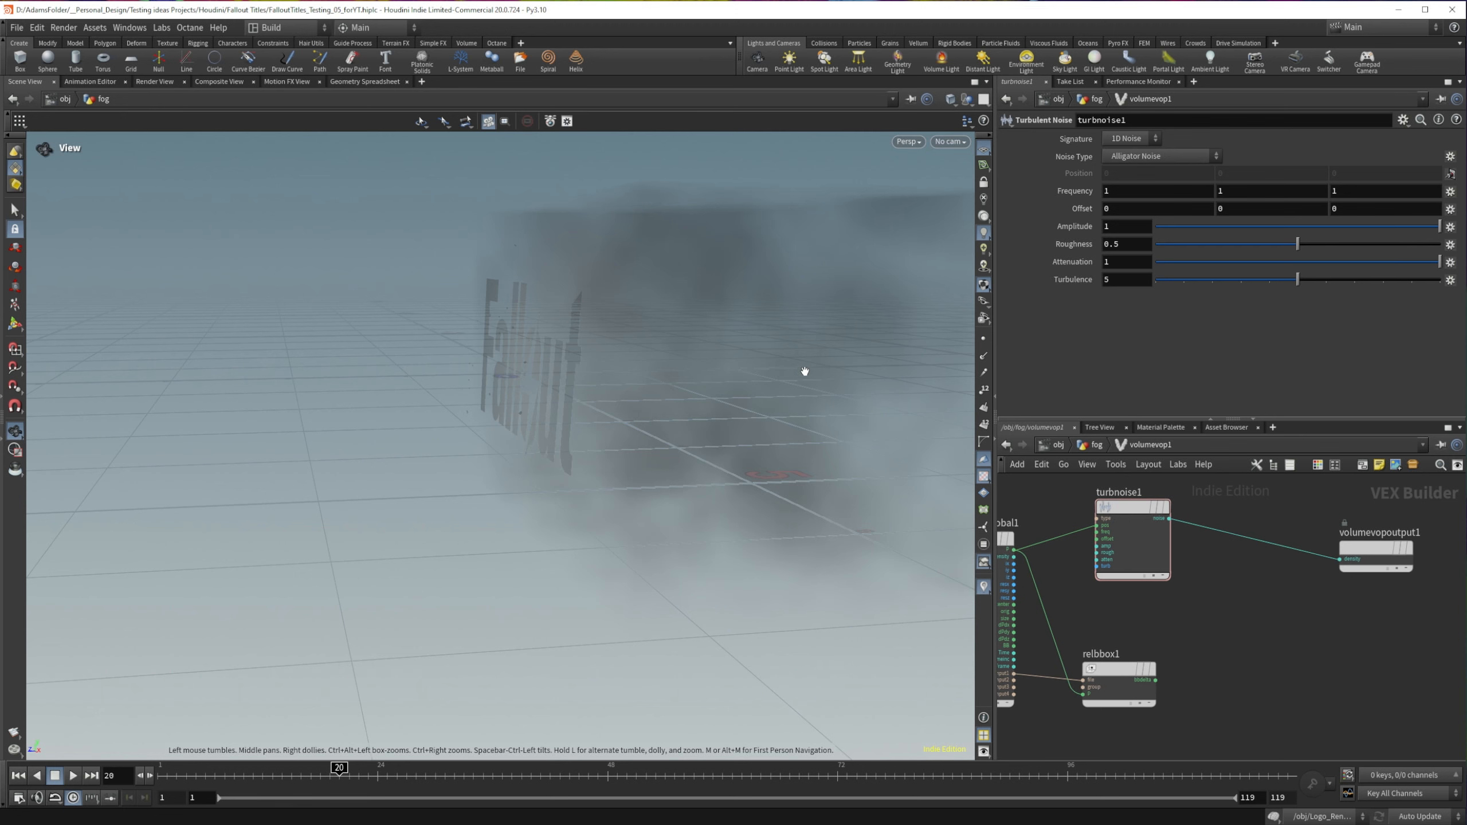
Step: Add an Add node, feed it turbnoise1's noise and relbbox1's vector output, and wire its sum into the output node's density
{"action": "key", "text": "Tab"}
{"action": "type", "text": "add"}
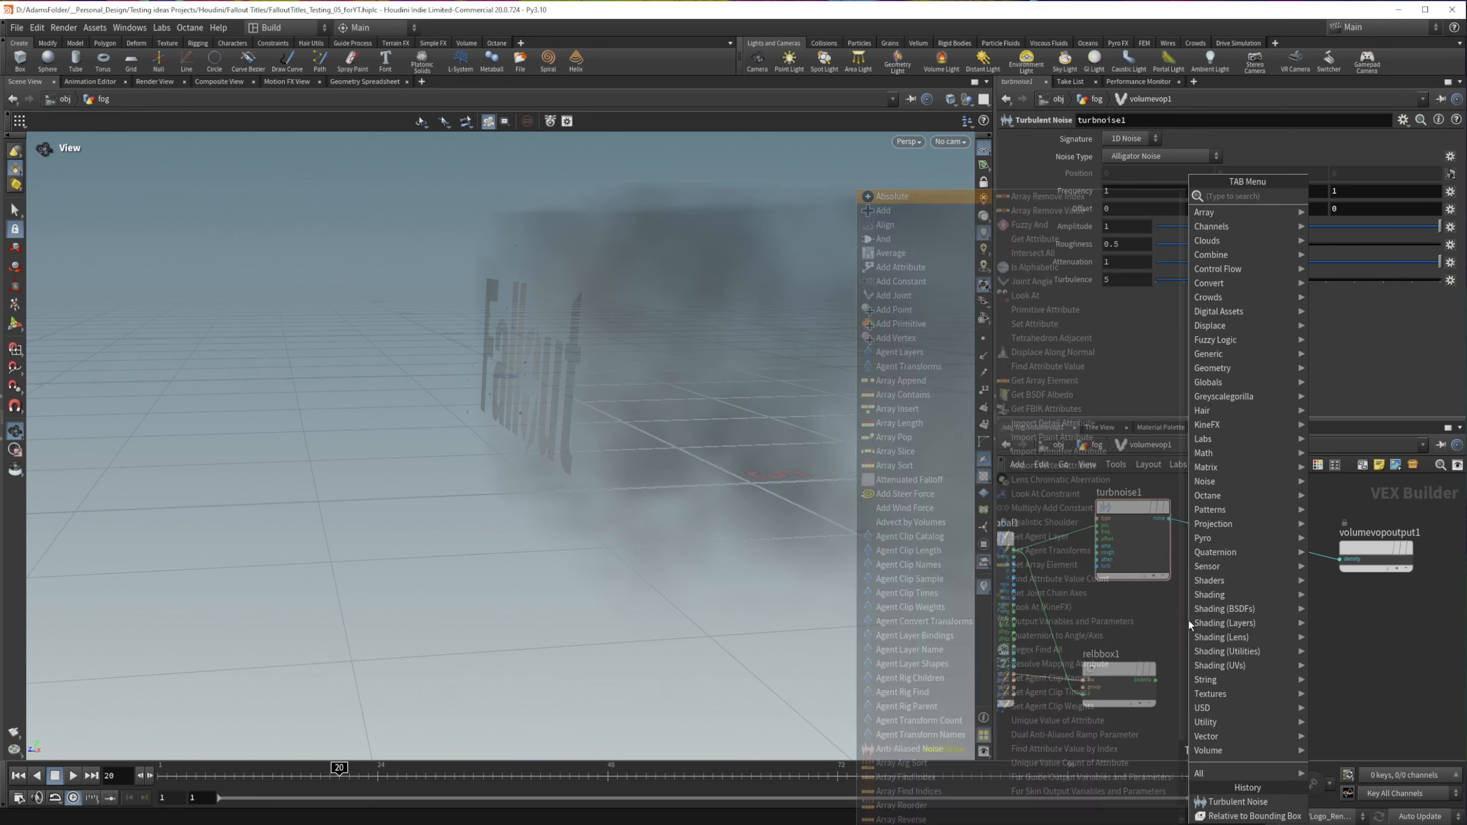
{"action": "key", "text": "Return"}
{"action": "left_click", "coordinate": [1189, 622]}
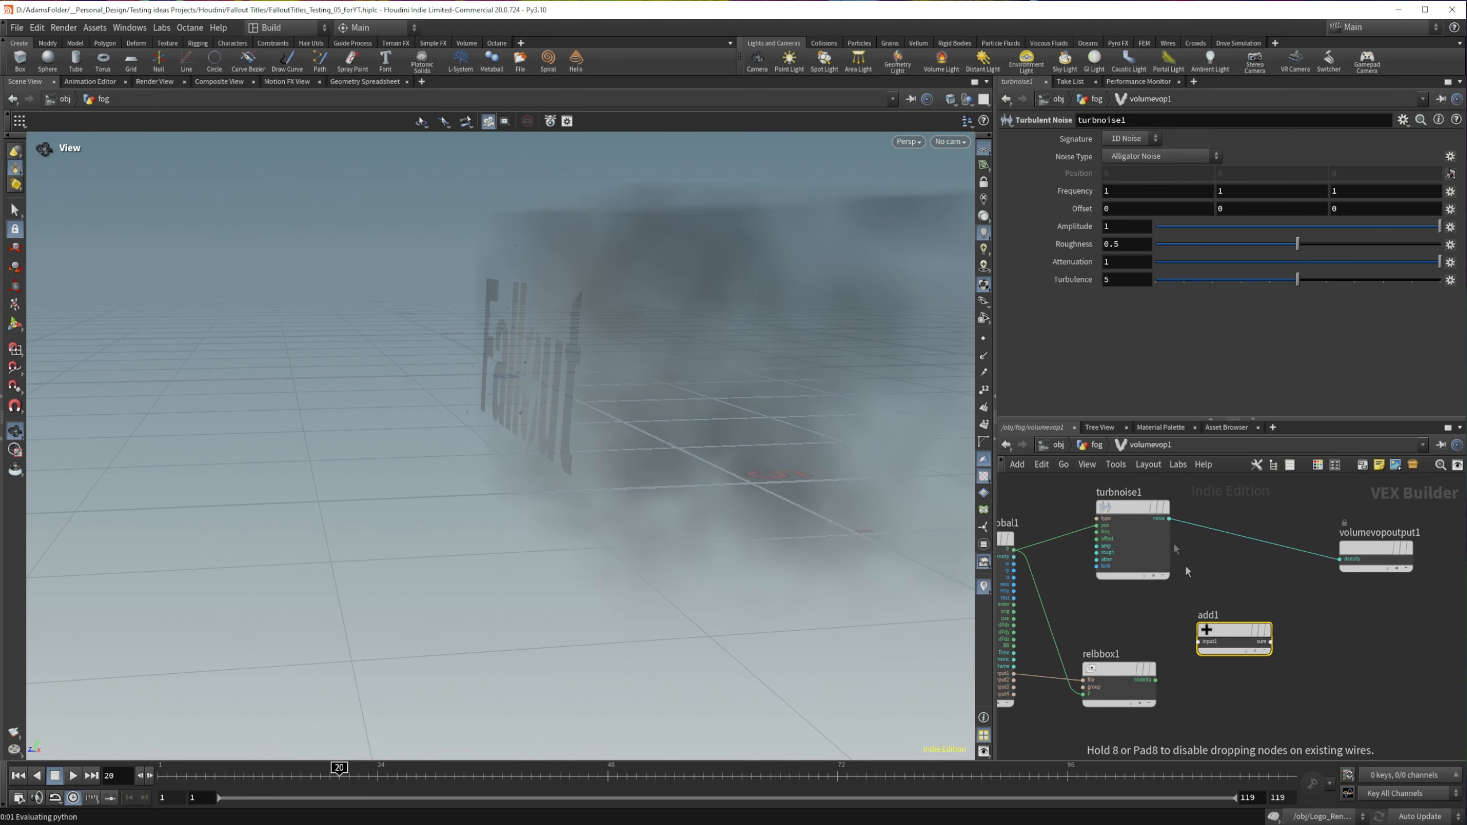
{"action": "left_click_drag", "start_coordinate": [1169, 520], "coordinate": [1339, 559]}
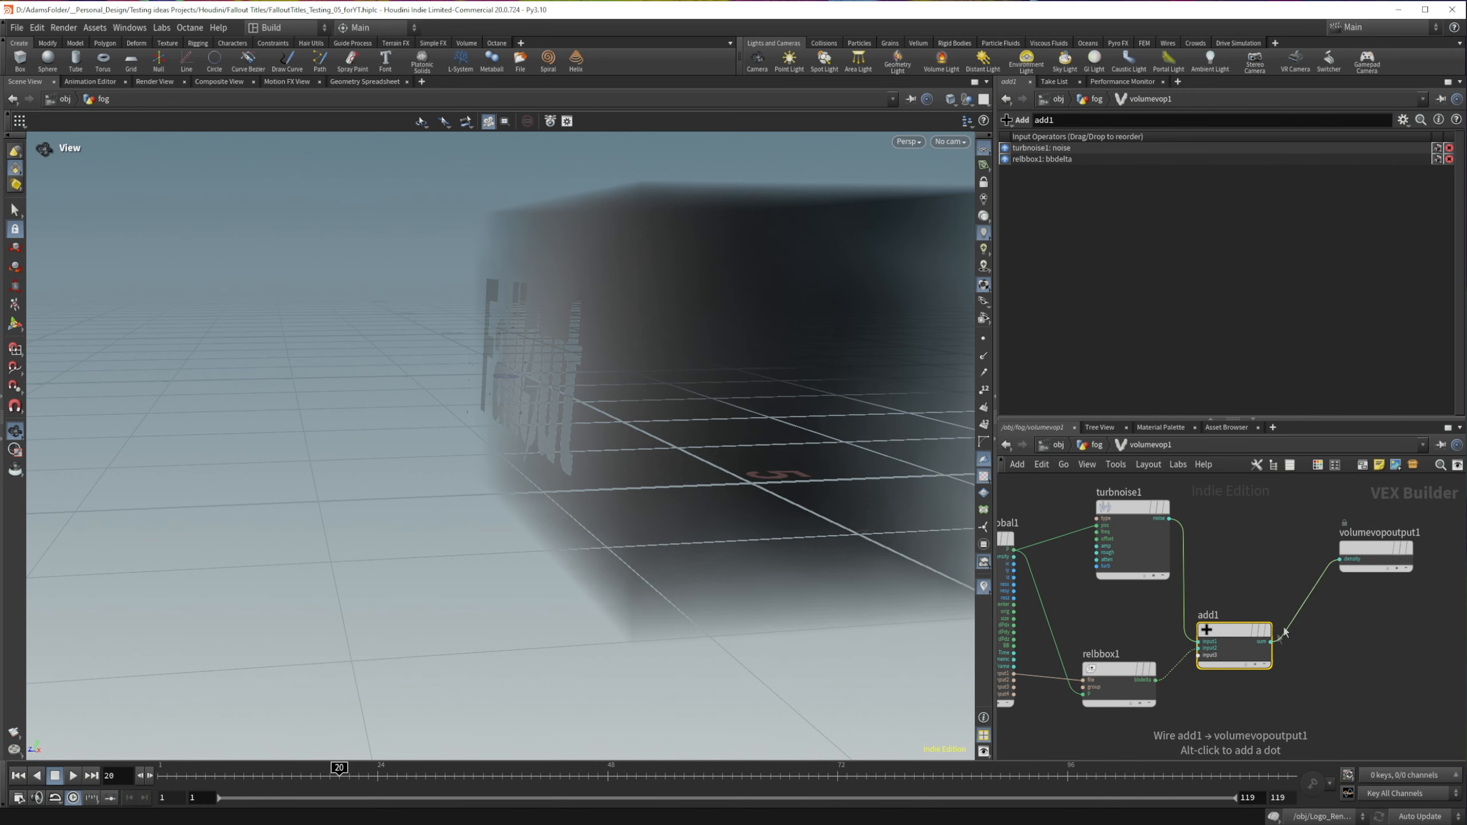
{"action": "left_click_drag", "start_coordinate": [1240, 638], "coordinate": [1276, 587]}
{"action": "left_click_drag", "start_coordinate": [1119, 504], "coordinate": [1096, 506]}
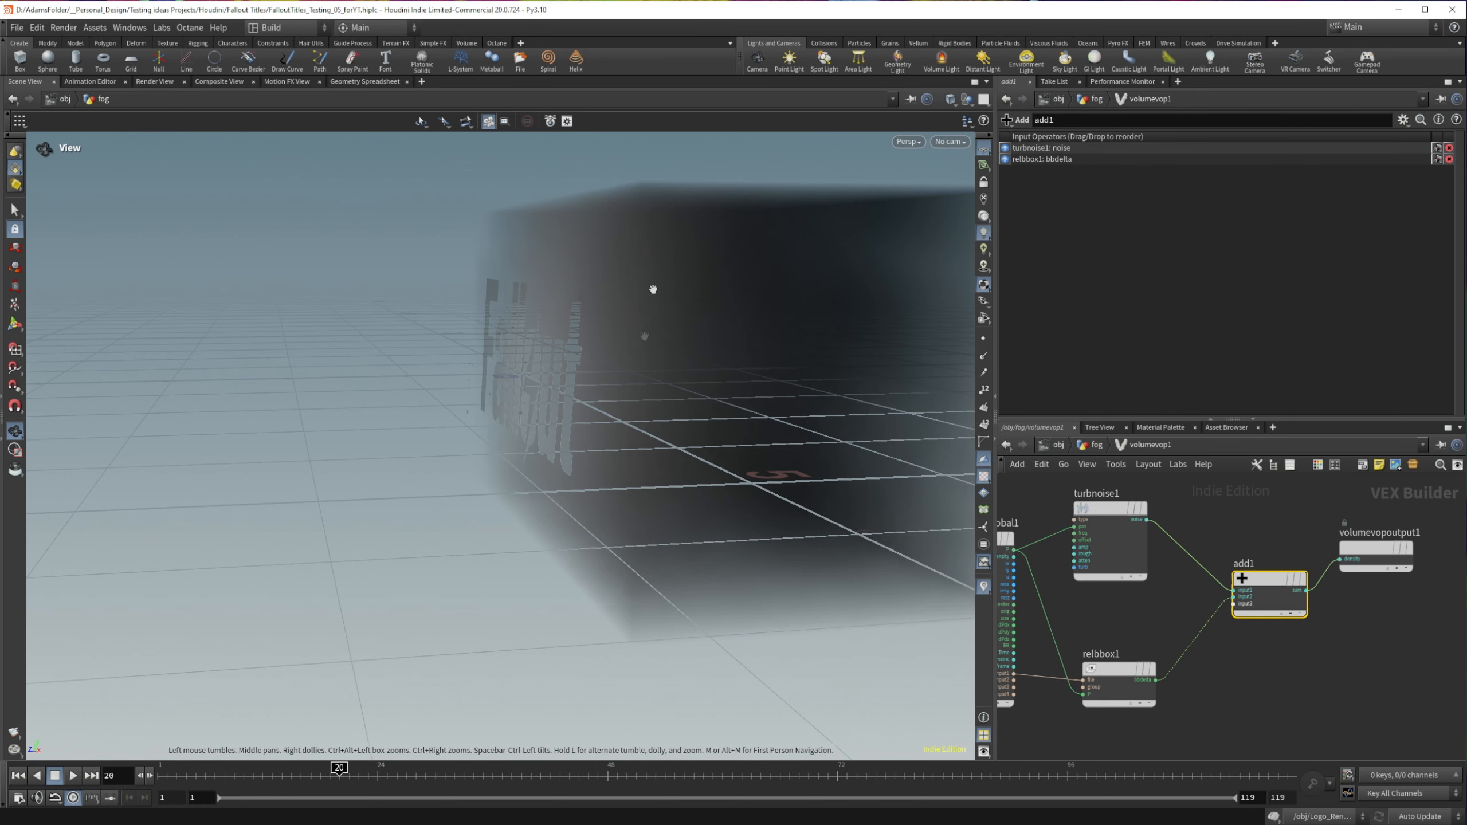
{"action": "left_click_drag", "start_coordinate": [655, 288], "coordinate": [741, 344]}
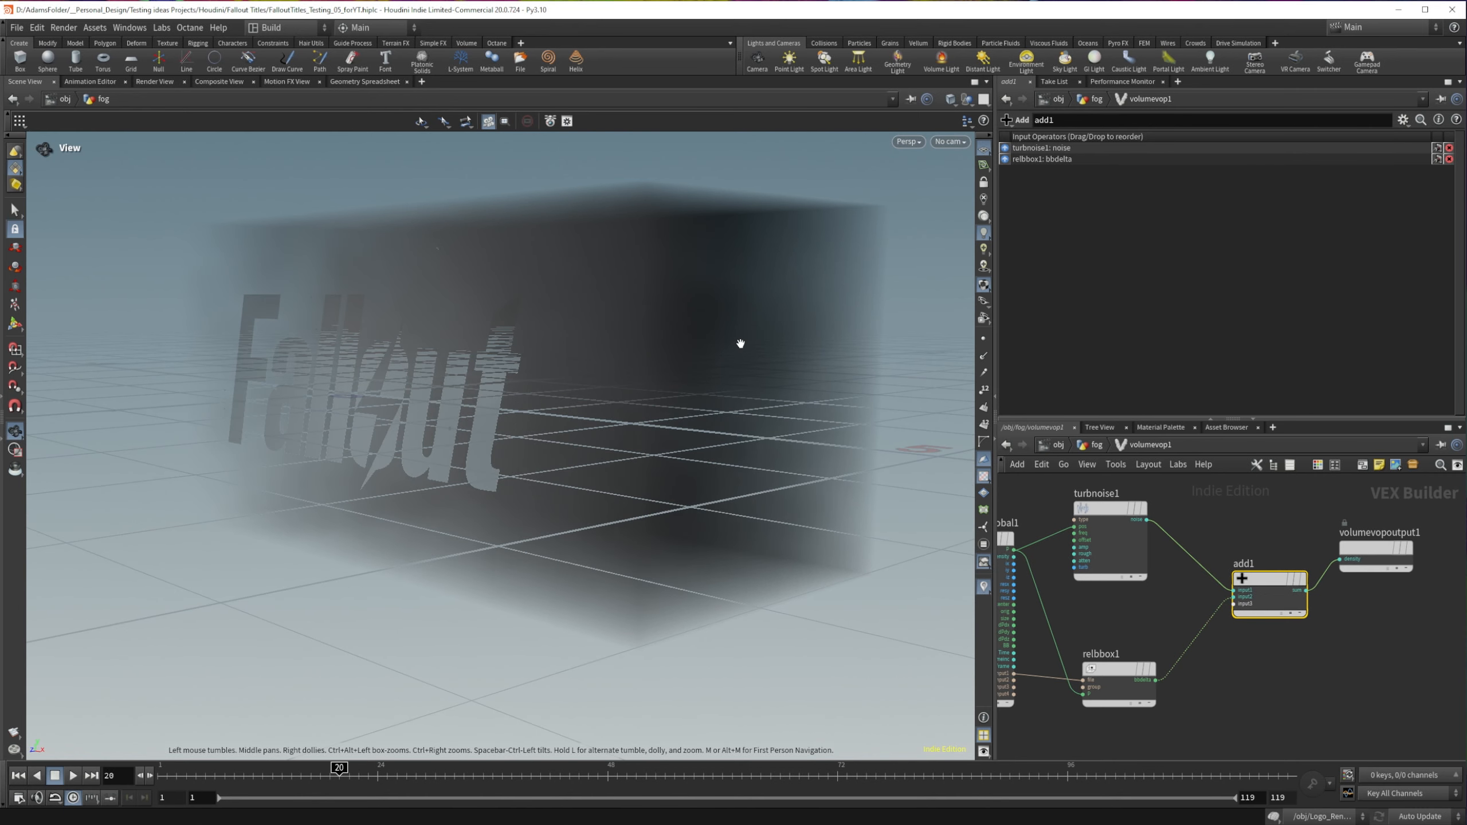
Step: Make room before the add and output nodes, and insert a Negate node between turbnoise1 and add1
{"action": "left_click_drag", "start_coordinate": [1107, 506], "coordinate": [1104, 505]}
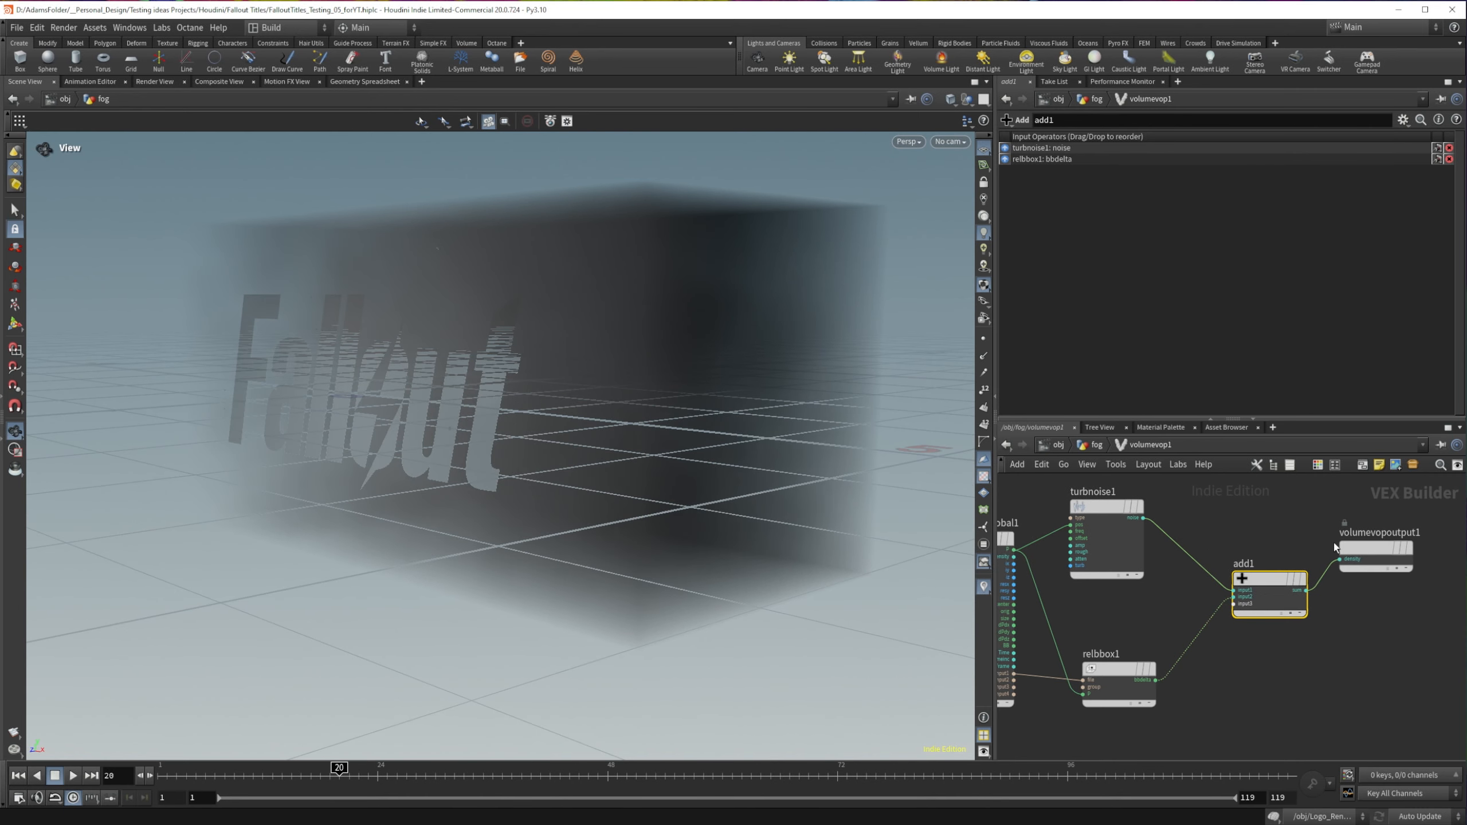
{"action": "left_click_drag", "start_coordinate": [1255, 503], "coordinate": [1371, 630]}
{"action": "left_click_drag", "start_coordinate": [1264, 575], "coordinate": [1317, 572]}
{"action": "key", "text": "Tab"}
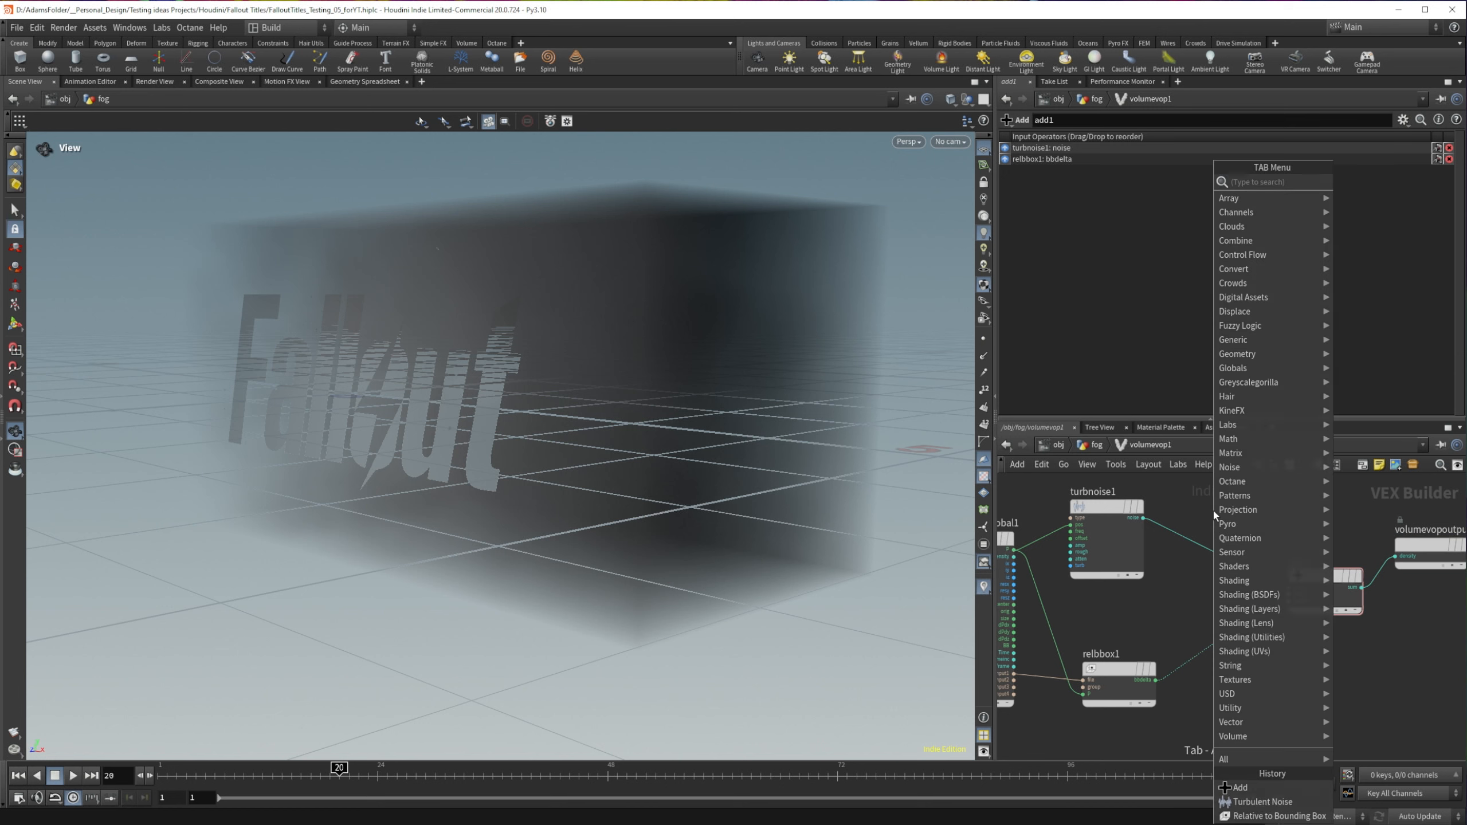
{"action": "type", "text": "neg"}
{"action": "key", "text": "Return"}
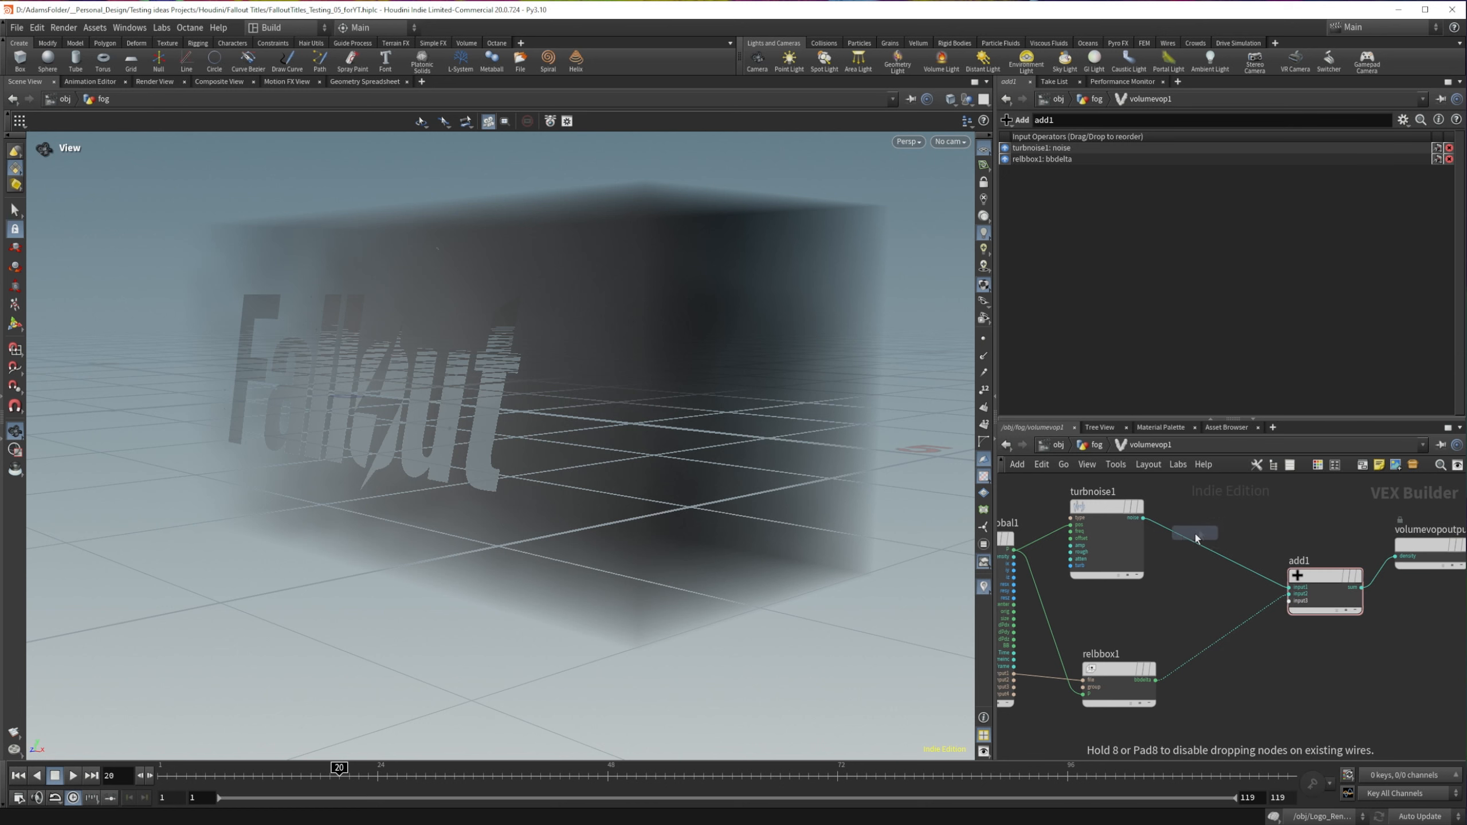
{"action": "left_click", "coordinate": [1194, 541]}
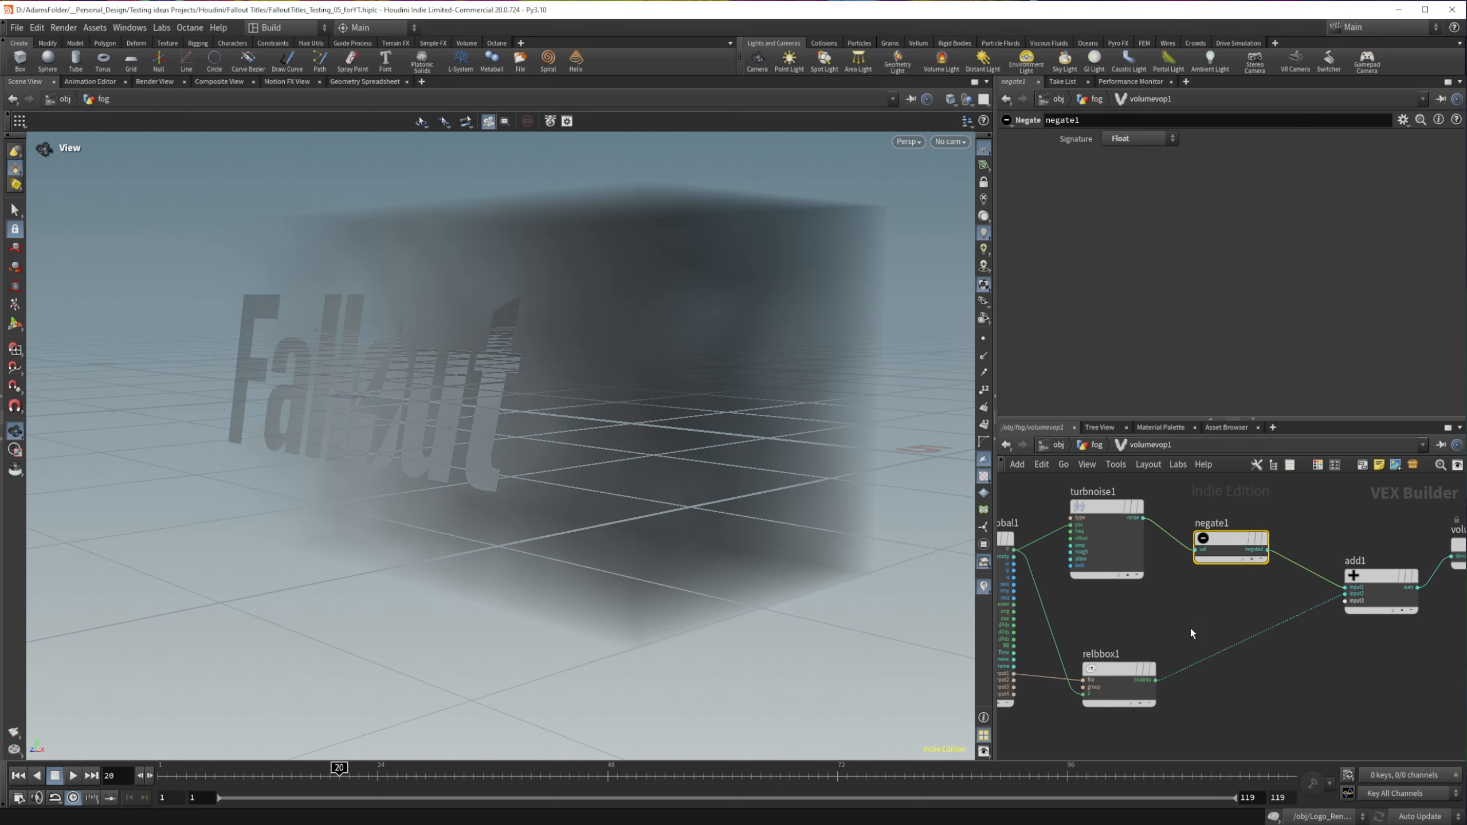
Step: Insert a Vector to Float node after relbbox1 and wire only its second component into add1's second input
{"action": "key", "text": "Tab"}
{"action": "type", "text": "vect"}
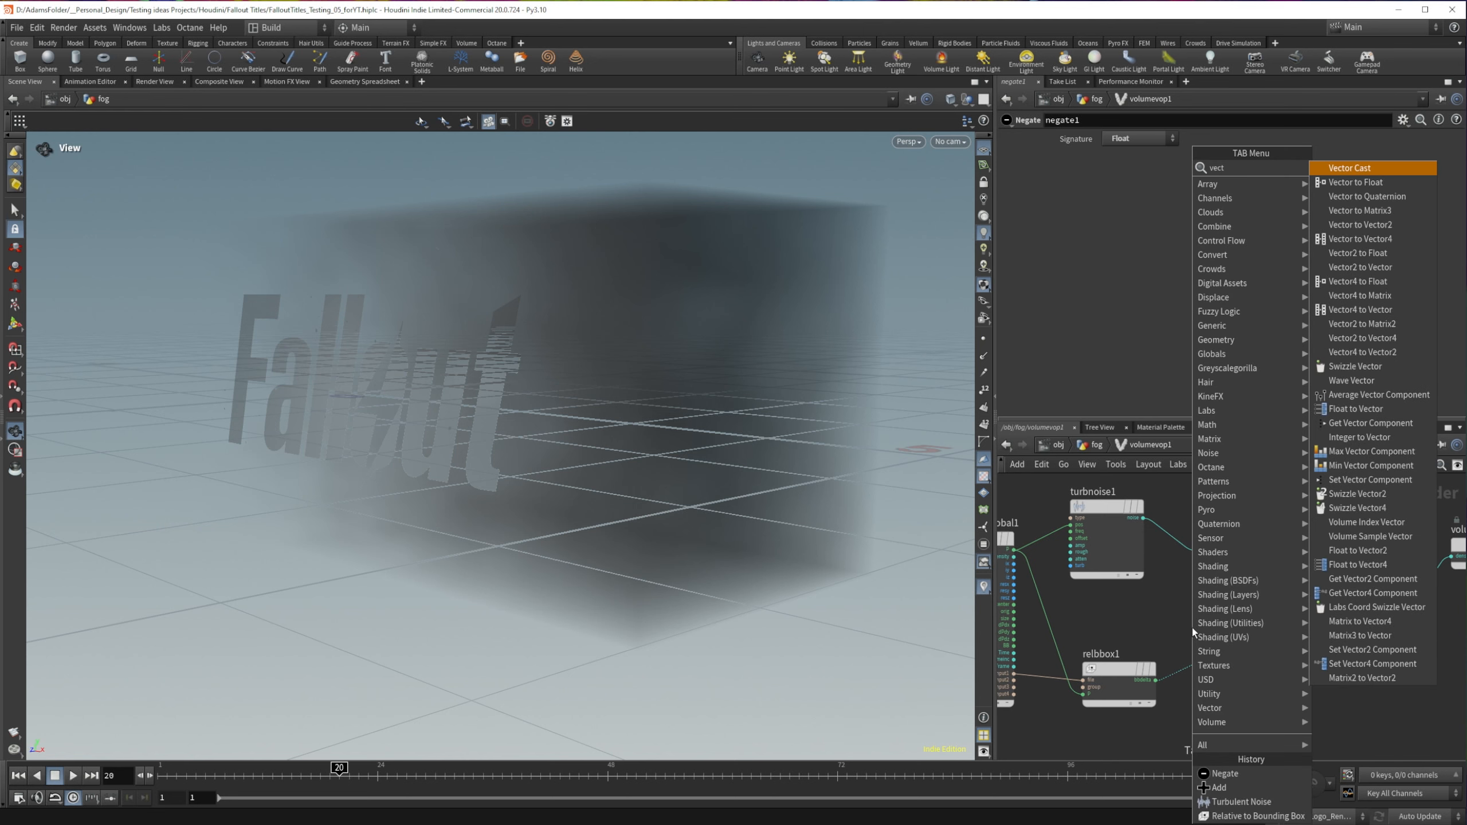
{"action": "key", "text": "Down"}
{"action": "key", "text": "Return"}
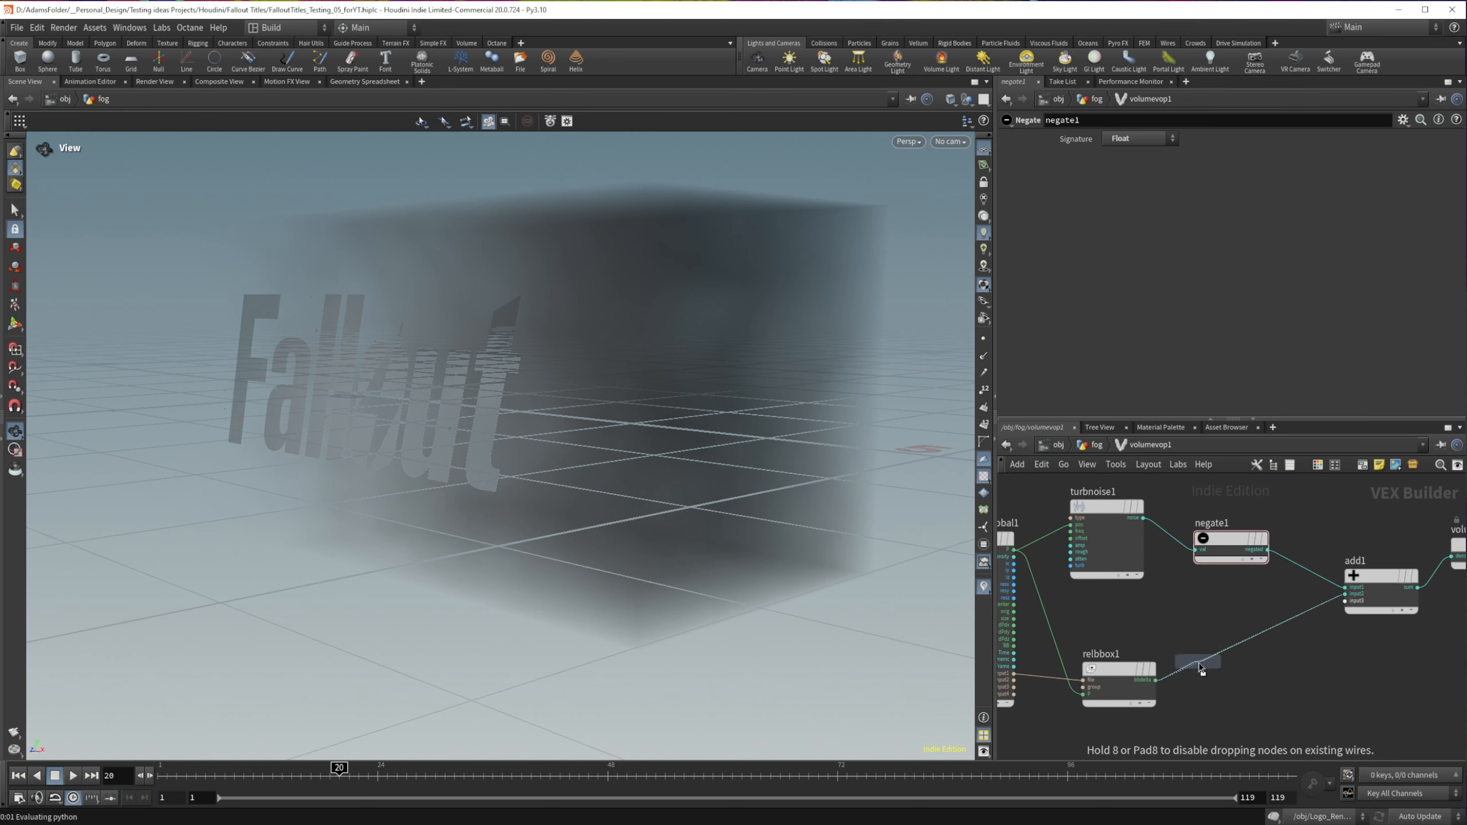
{"action": "left_click", "coordinate": [1201, 669]}
{"action": "left_click", "coordinate": [1353, 698]}
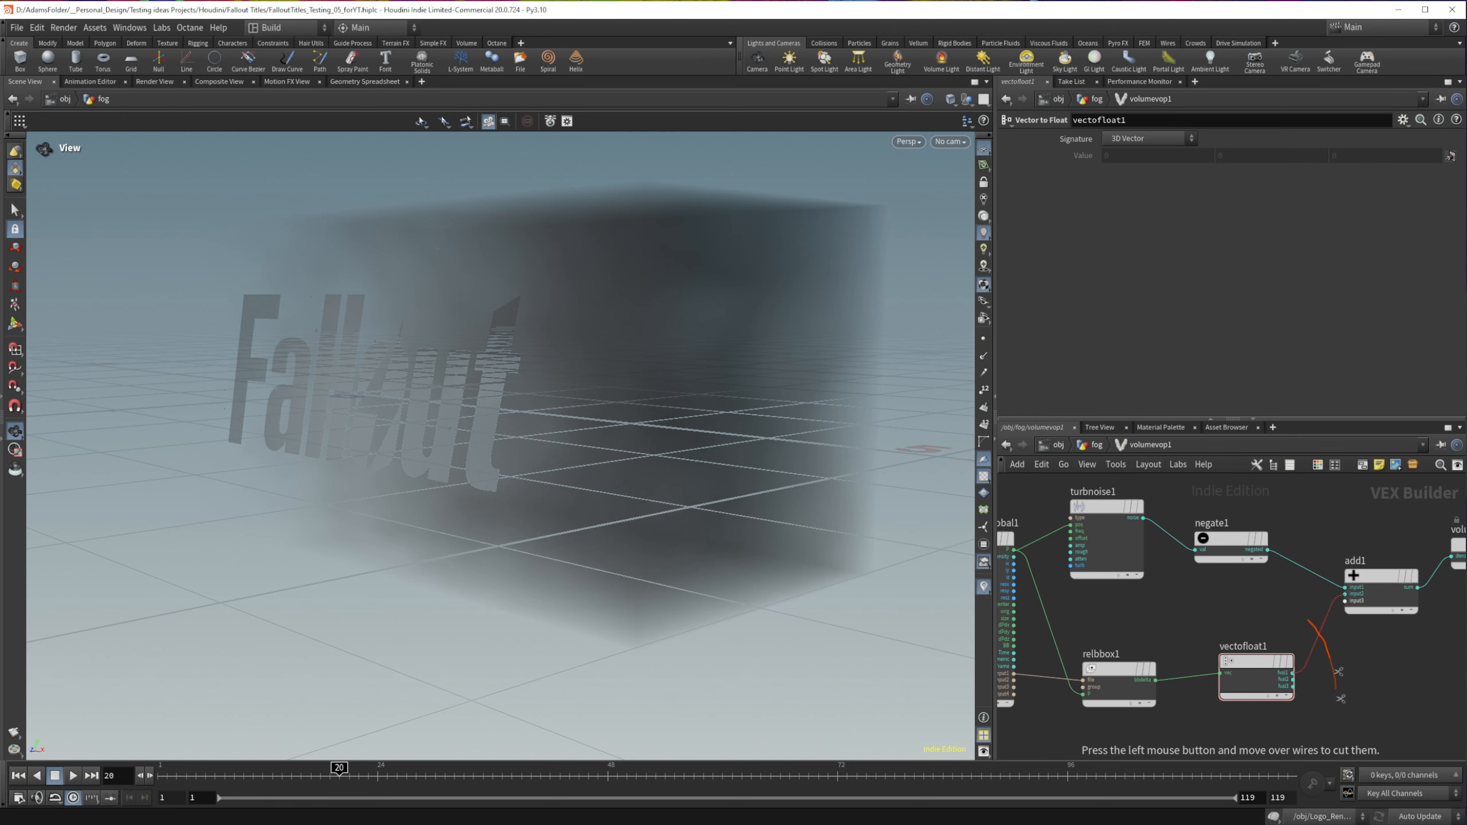
{"action": "mouse_move", "coordinate": [1342, 604]}
{"action": "left_mouse_down"}
{"action": "mouse_move", "coordinate": [1302, 684]}
{"action": "mouse_move", "coordinate": [1341, 612]}
{"action": "left_mouse_up"}
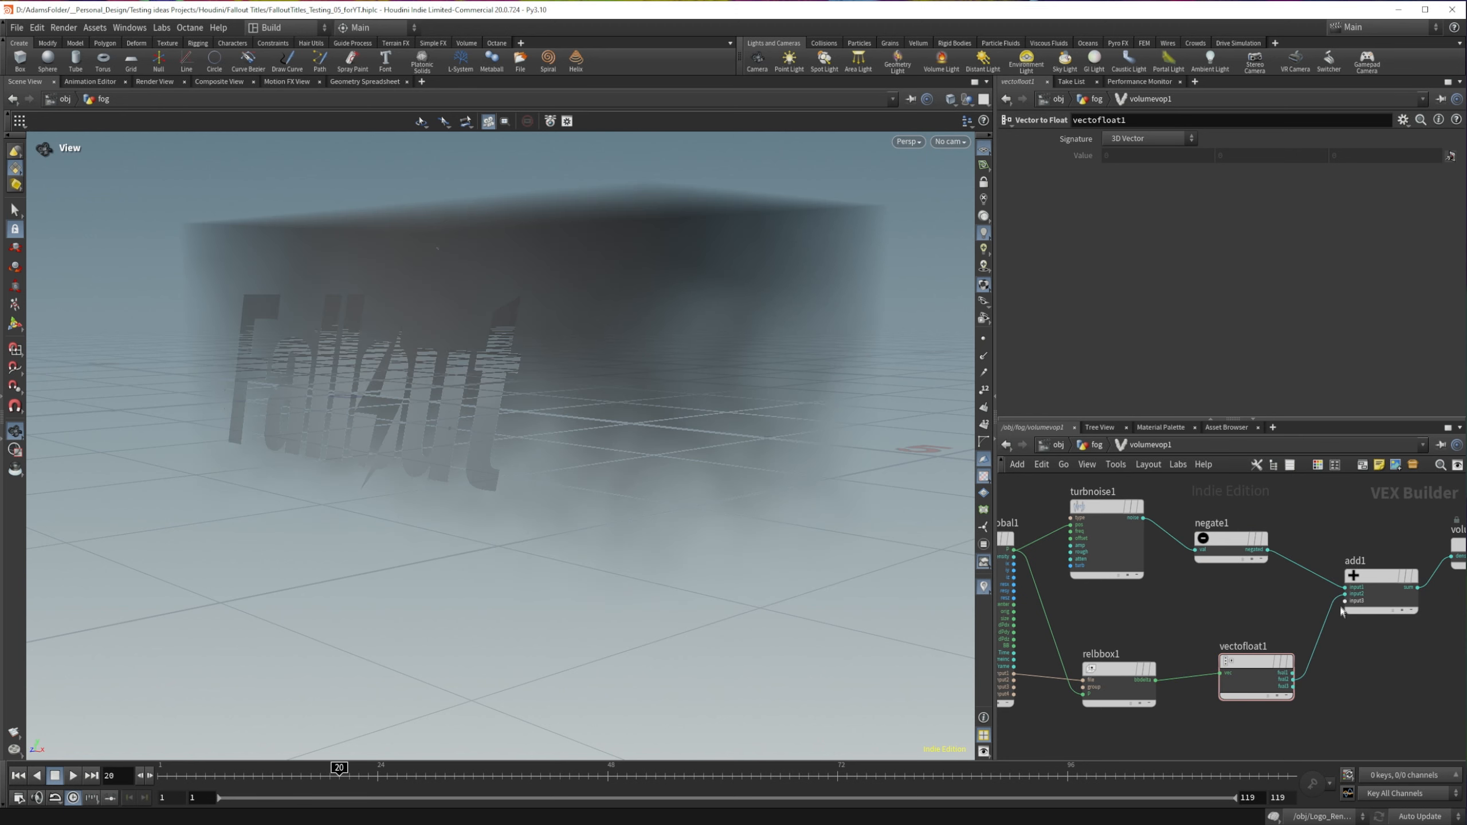
{"action": "left_click_drag", "start_coordinate": [559, 470], "coordinate": [522, 399]}
Step: Move the output node away from add1 and insert a Fit Range node between them
{"action": "scroll", "coordinate": [1346, 656], "scroll_direction": "down", "scroll_amount": 1}
{"action": "middle_click_drag", "start_coordinate": [1358, 653], "coordinate": [1020, 638]}
{"action": "left_click_drag", "start_coordinate": [1122, 558], "coordinate": [1278, 580]}
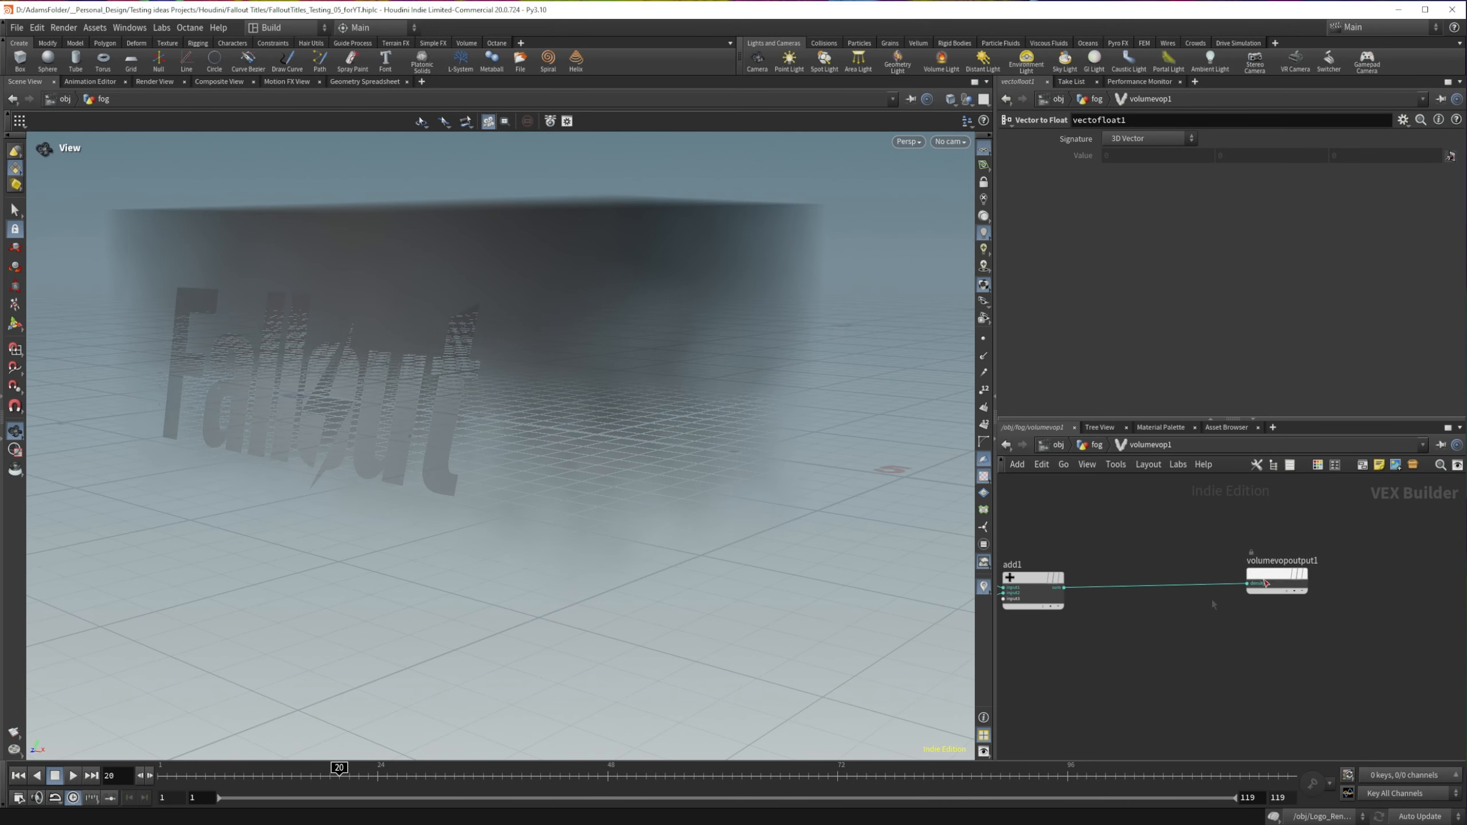
{"action": "key", "text": "Tab"}
{"action": "type", "text": "fit"}
{"action": "key", "text": "Return"}
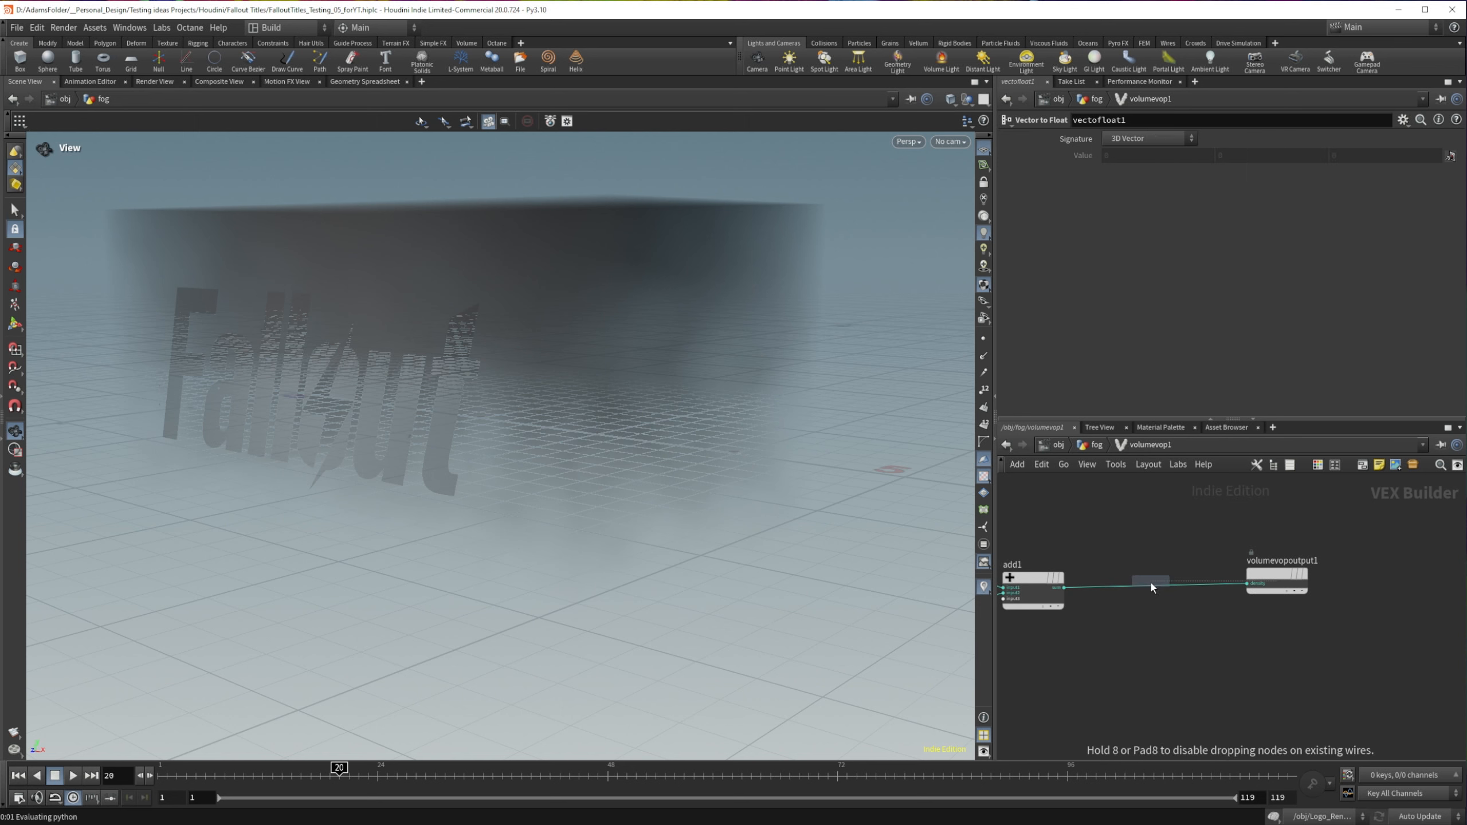
{"action": "left_click", "coordinate": [1155, 584]}
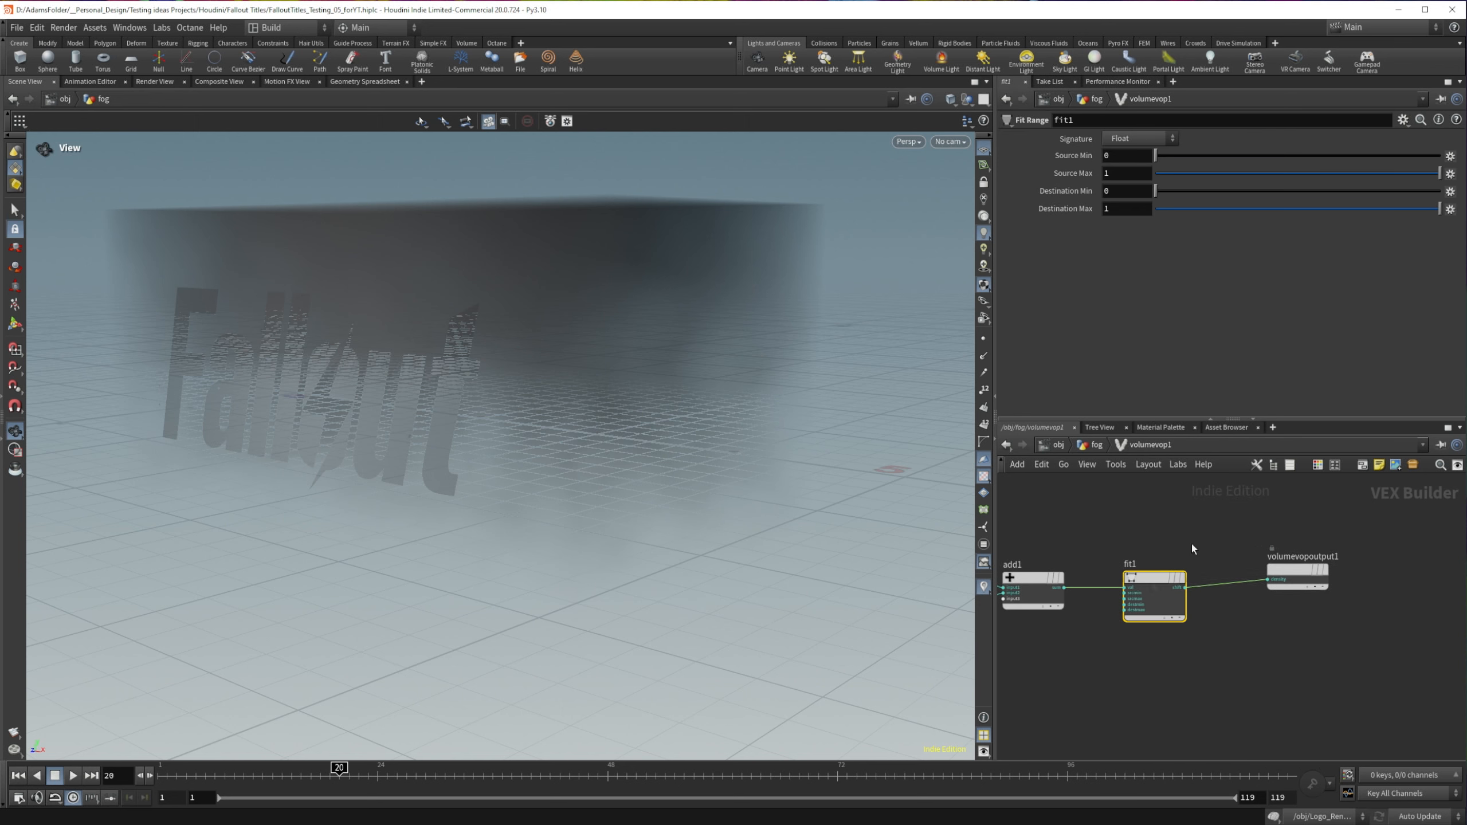
Step: Narrow fit1's source range to a minimum of 0.326 and a maximum of 0.405
{"action": "left_click_drag", "start_coordinate": [1440, 173], "coordinate": [1275, 175]}
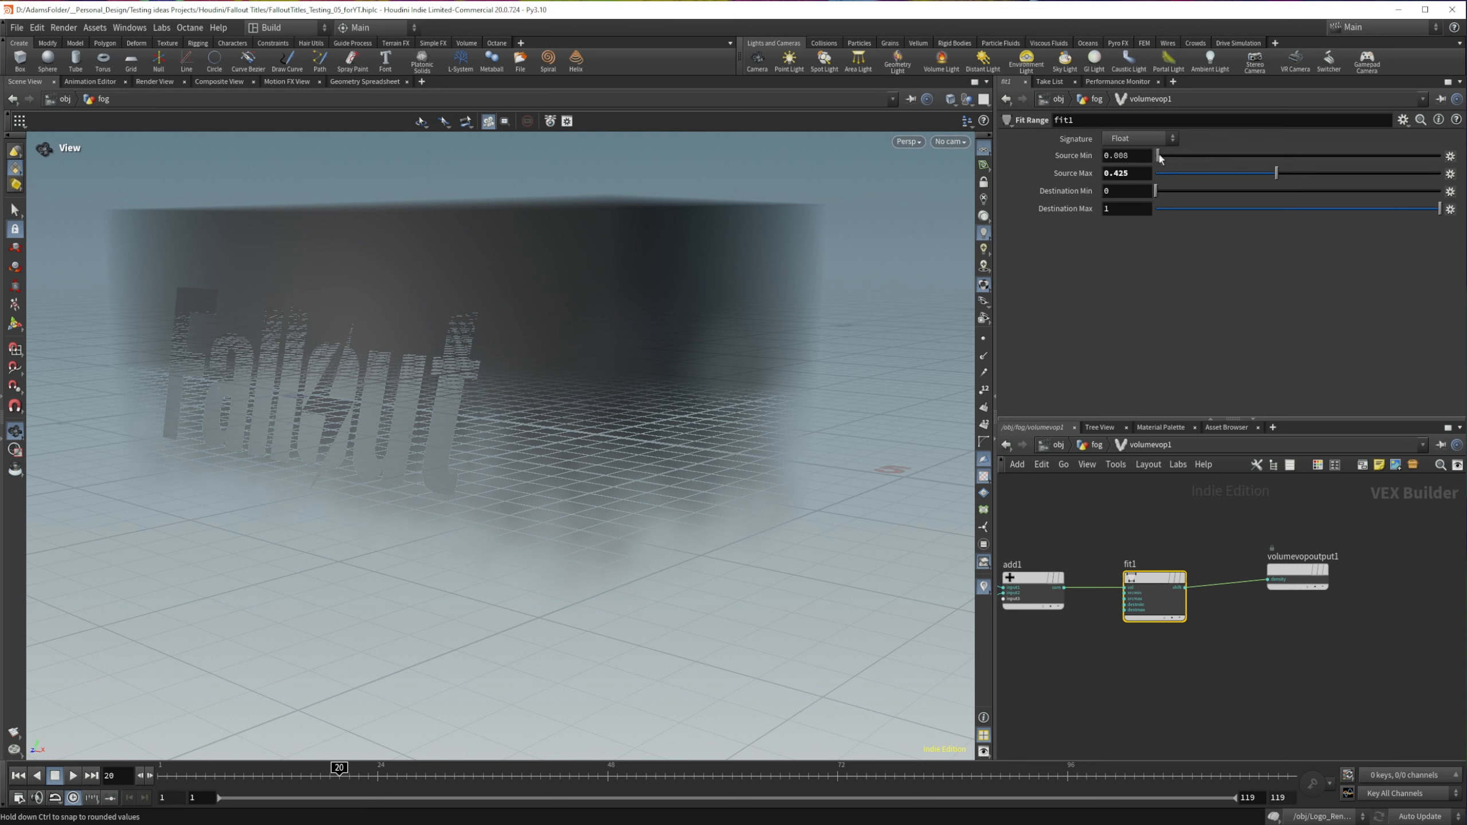
{"action": "left_click_drag", "start_coordinate": [1155, 155], "coordinate": [1270, 174]}
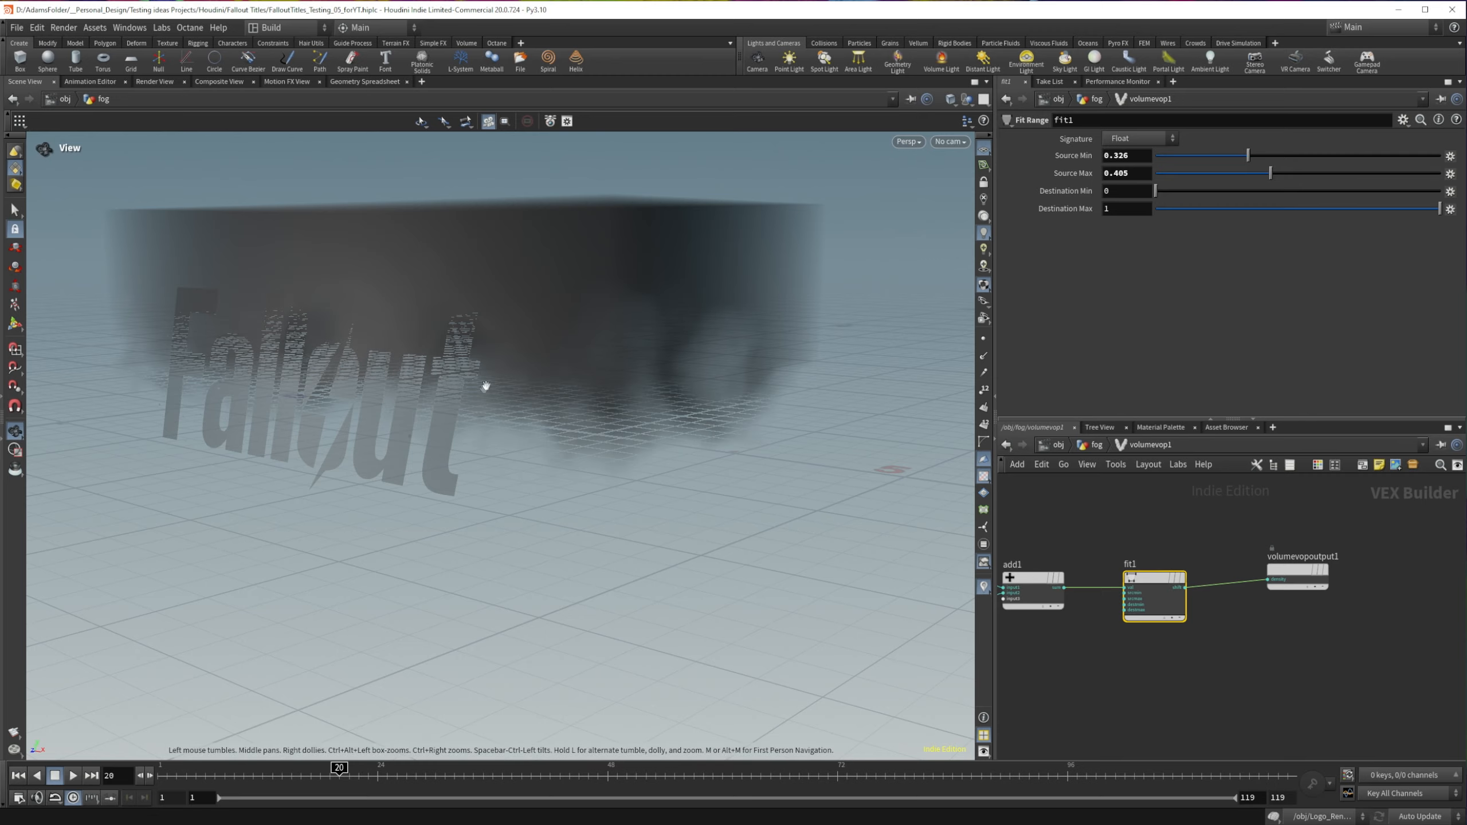
{"action": "left_click_drag", "start_coordinate": [485, 383], "coordinate": [517, 373]}
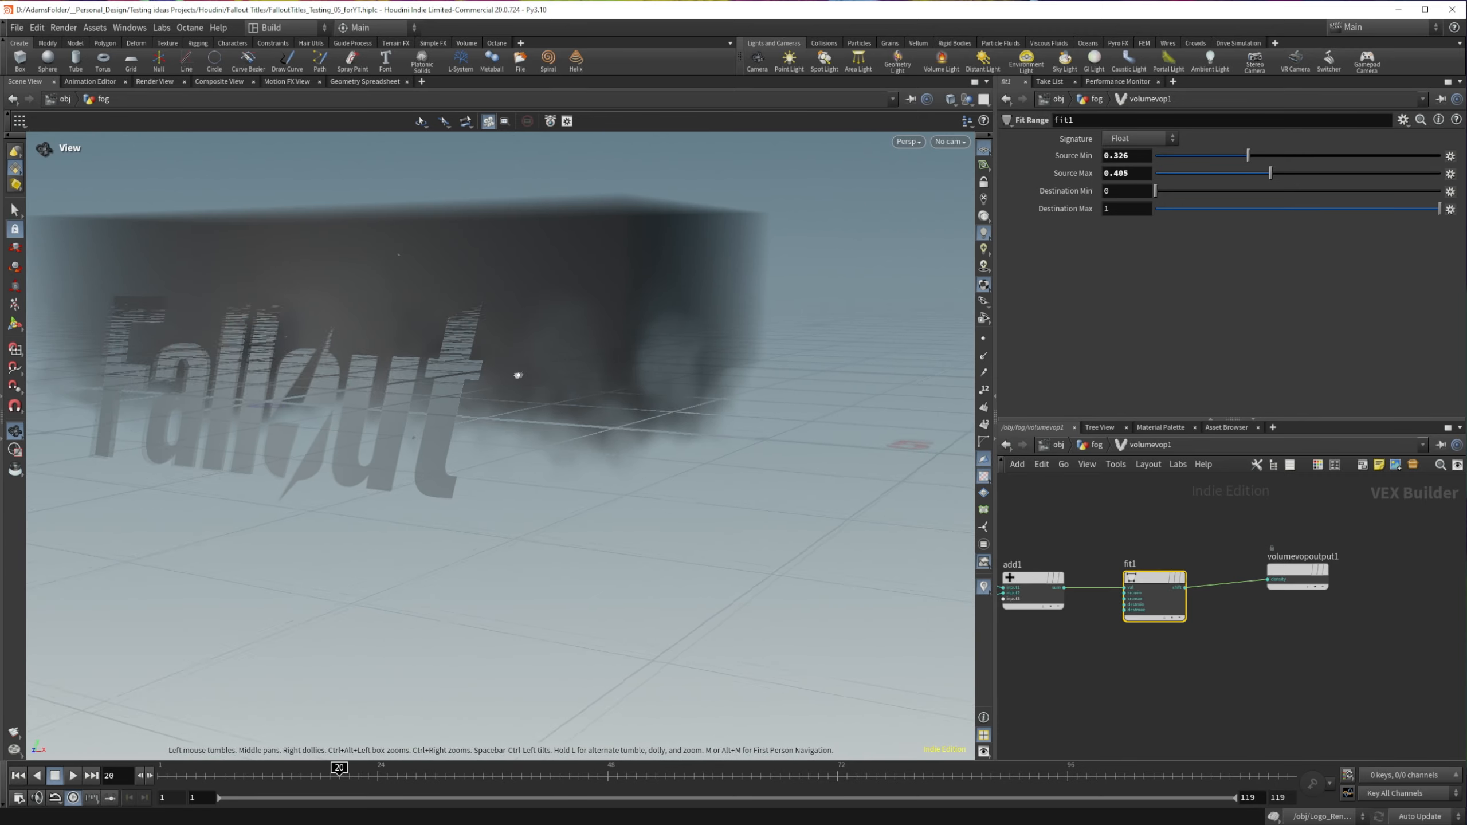
Step: Set turbnoise1's roughness to 0.645, attenuation to 0.683 and turbulence to 6
{"action": "middle_click_drag", "start_coordinate": [1104, 543], "coordinate": [1299, 516]}
{"action": "middle_click_drag", "start_coordinate": [1046, 487], "coordinate": [1112, 512]}
{"action": "left_click", "coordinate": [1065, 529]}
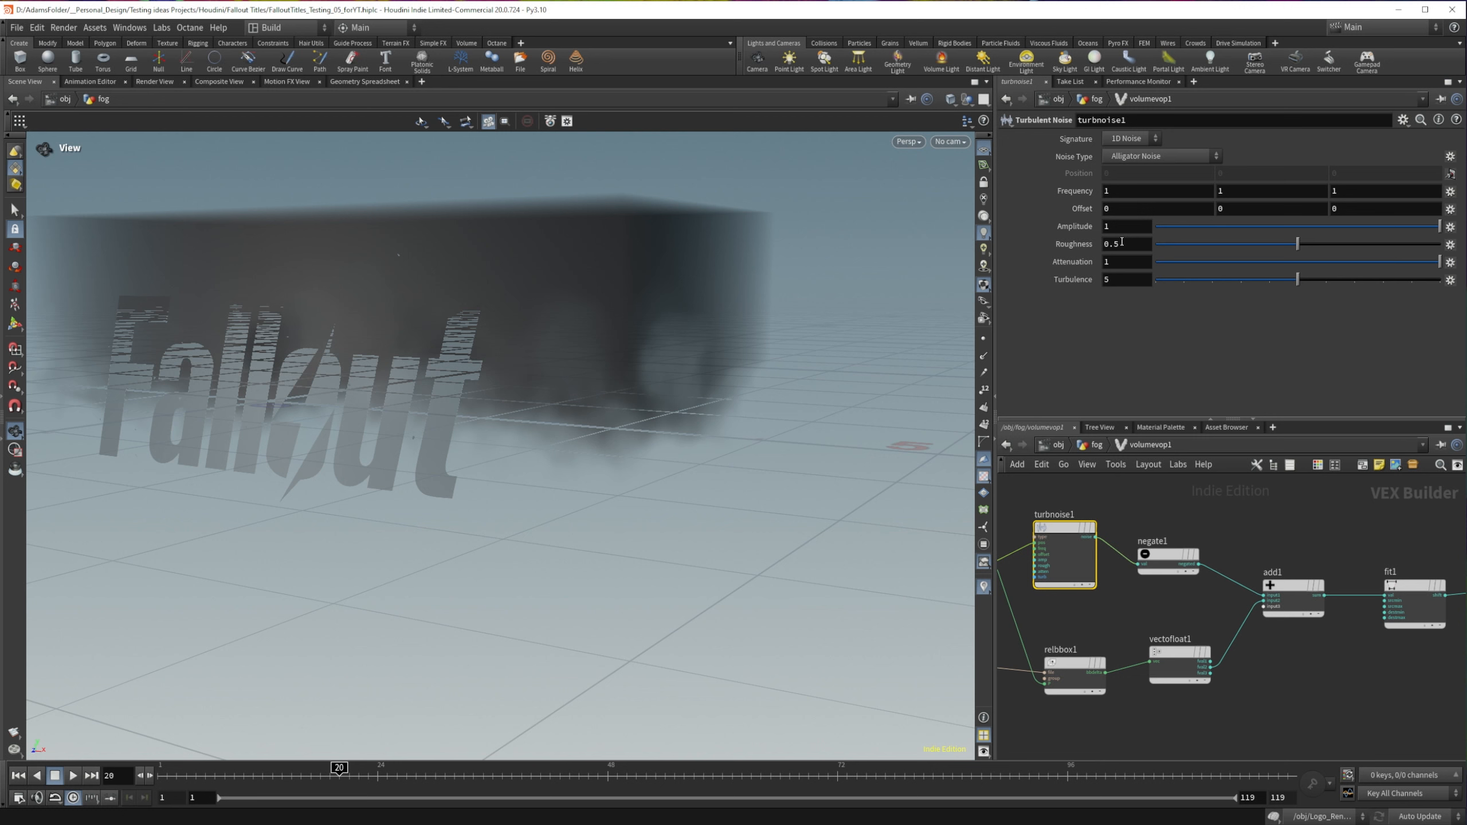
{"action": "left_click_drag", "start_coordinate": [1298, 244], "coordinate": [1339, 241]}
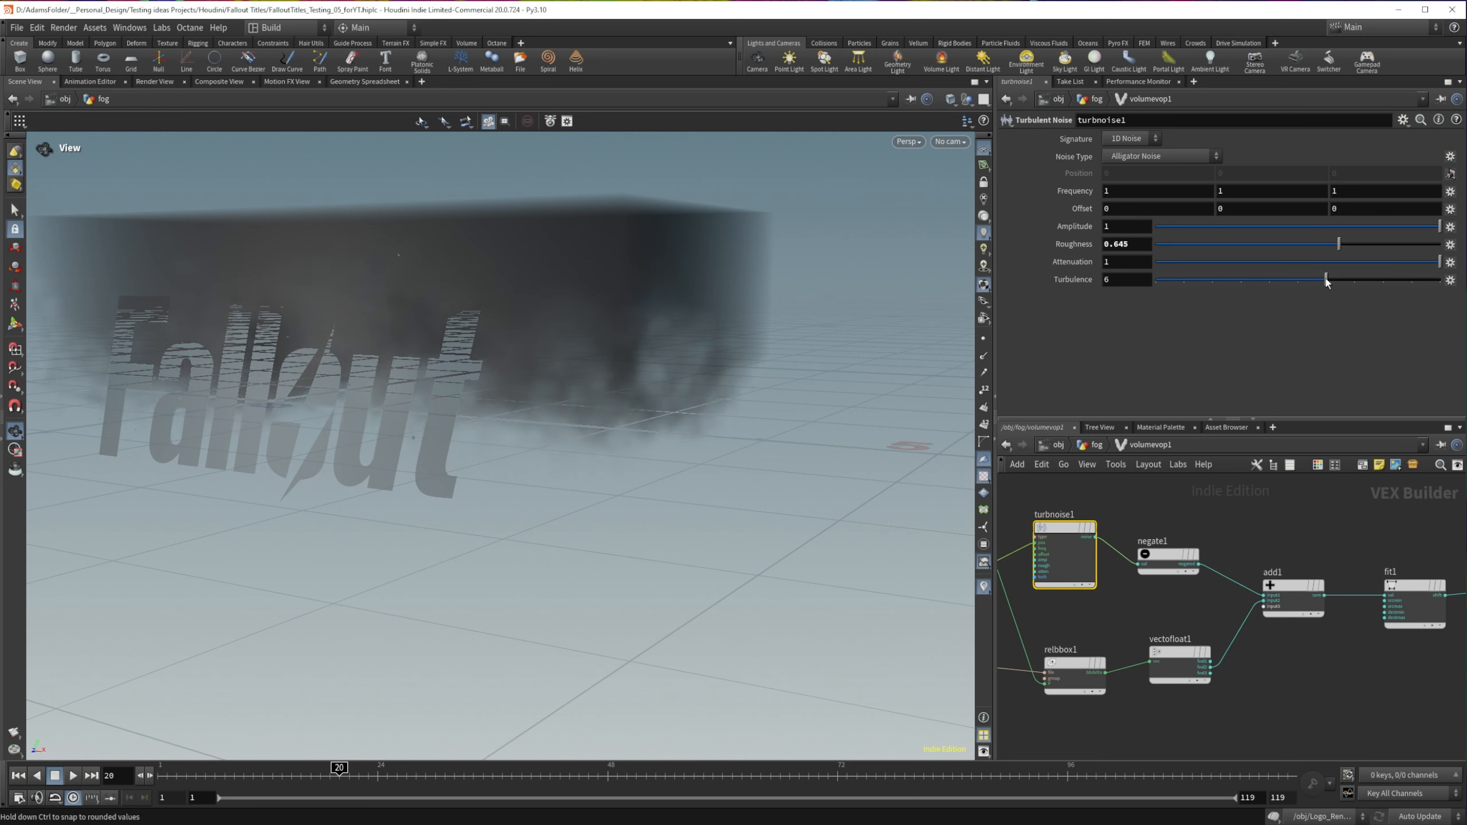
{"action": "left_click", "coordinate": [1379, 262]}
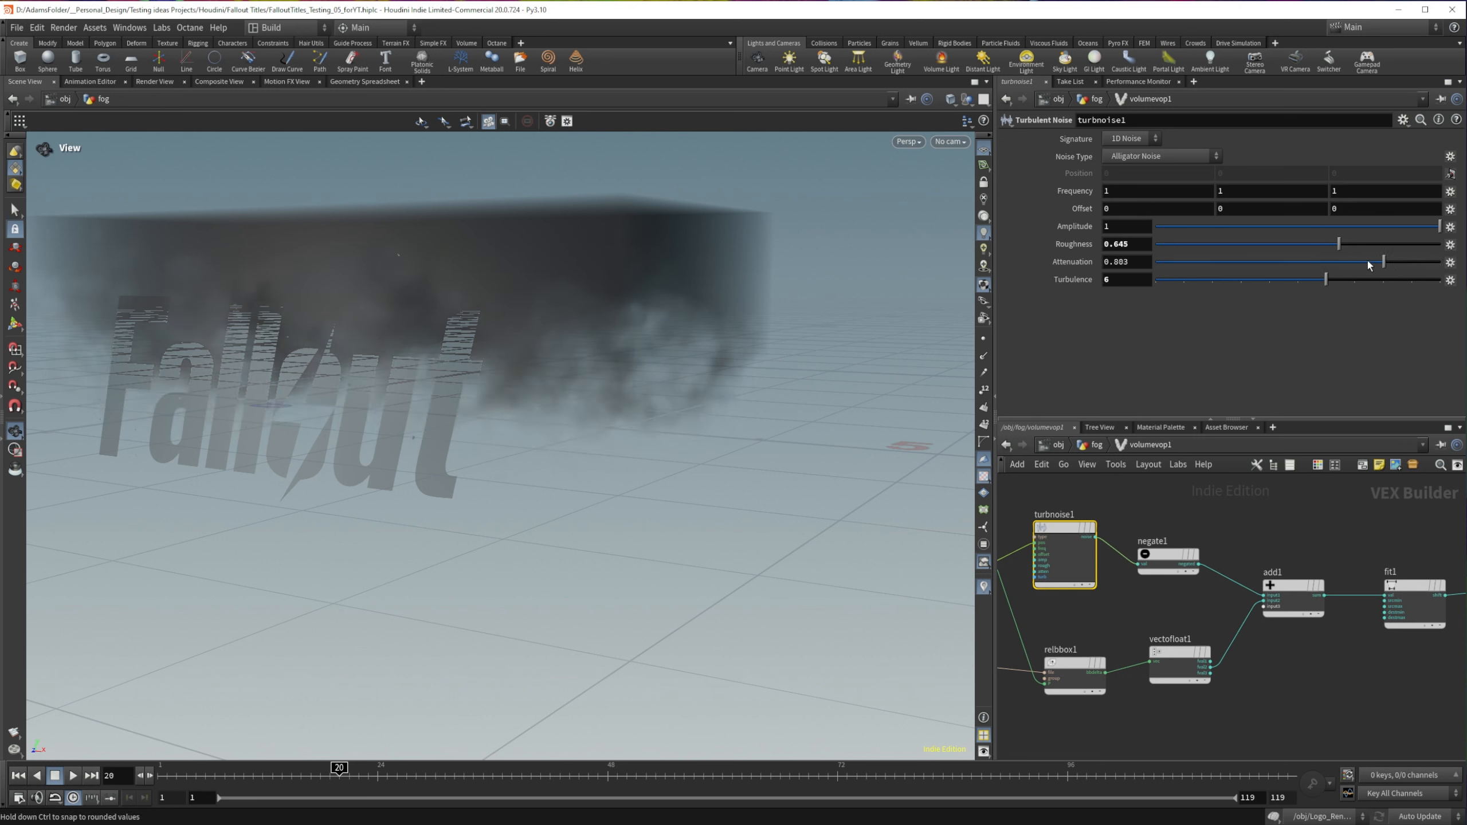
{"action": "left_click_drag", "start_coordinate": [1349, 261], "coordinate": [1350, 263]}
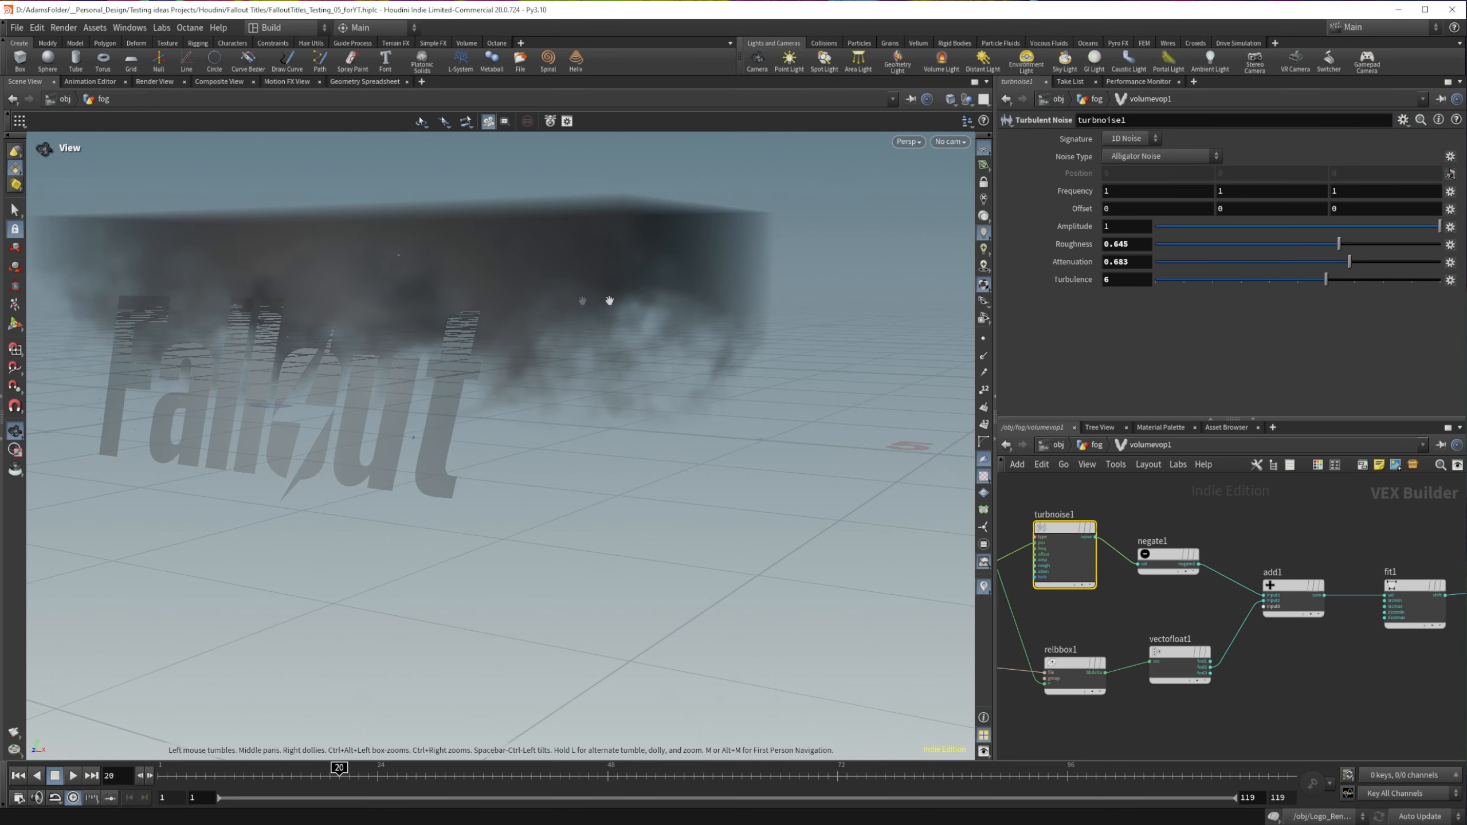
{"action": "left_click_drag", "start_coordinate": [606, 301], "coordinate": [455, 315]}
Step: Move the output node further from fit1 and set fit1's source minimum to 0.359 and source maximum to 0.504
{"action": "middle_click_drag", "start_coordinate": [1398, 577], "coordinate": [1199, 565]}
{"action": "left_click", "coordinate": [1220, 573]}
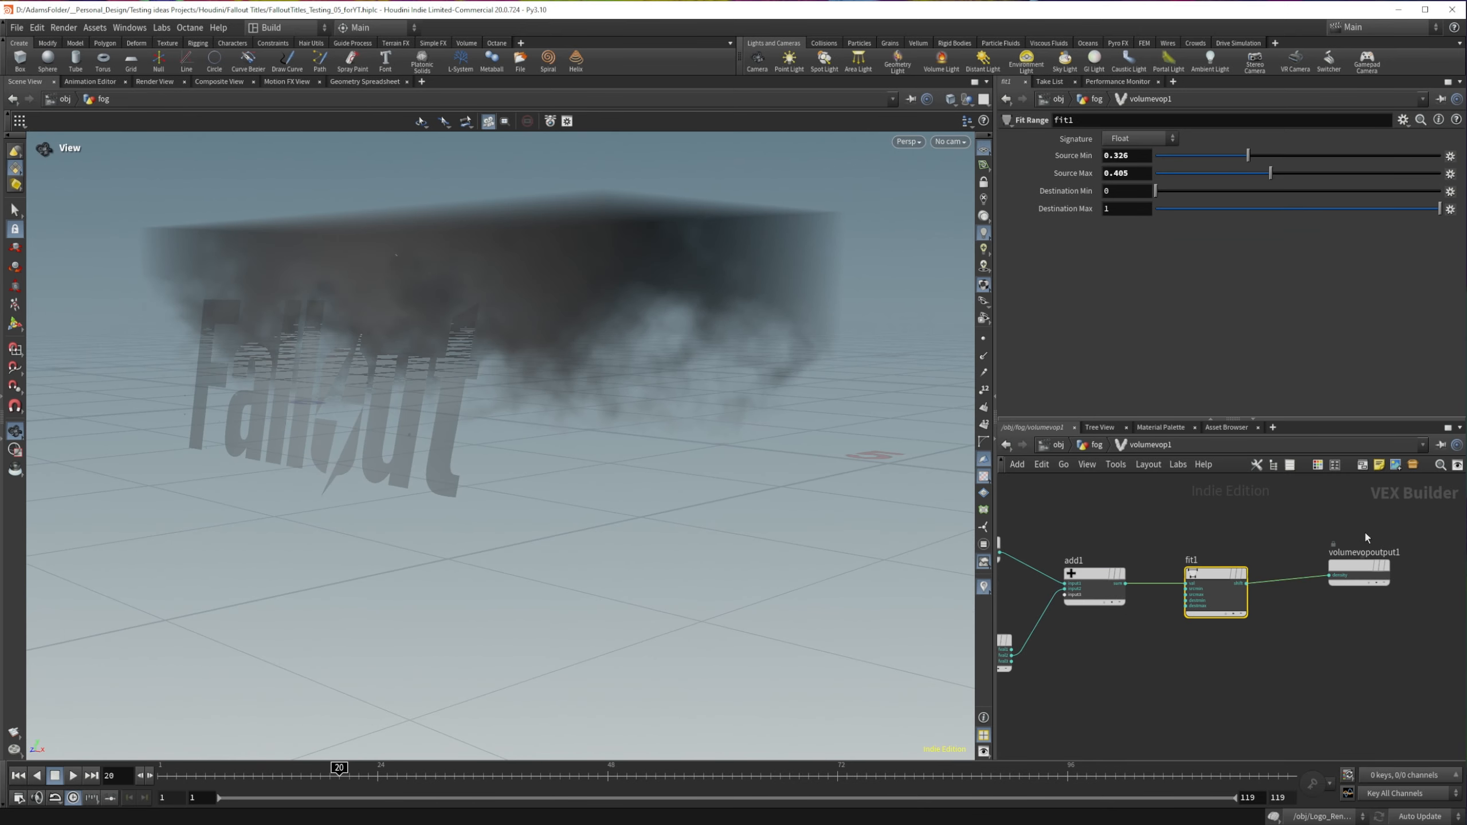
{"action": "left_click_drag", "start_coordinate": [1356, 561], "coordinate": [1374, 555]}
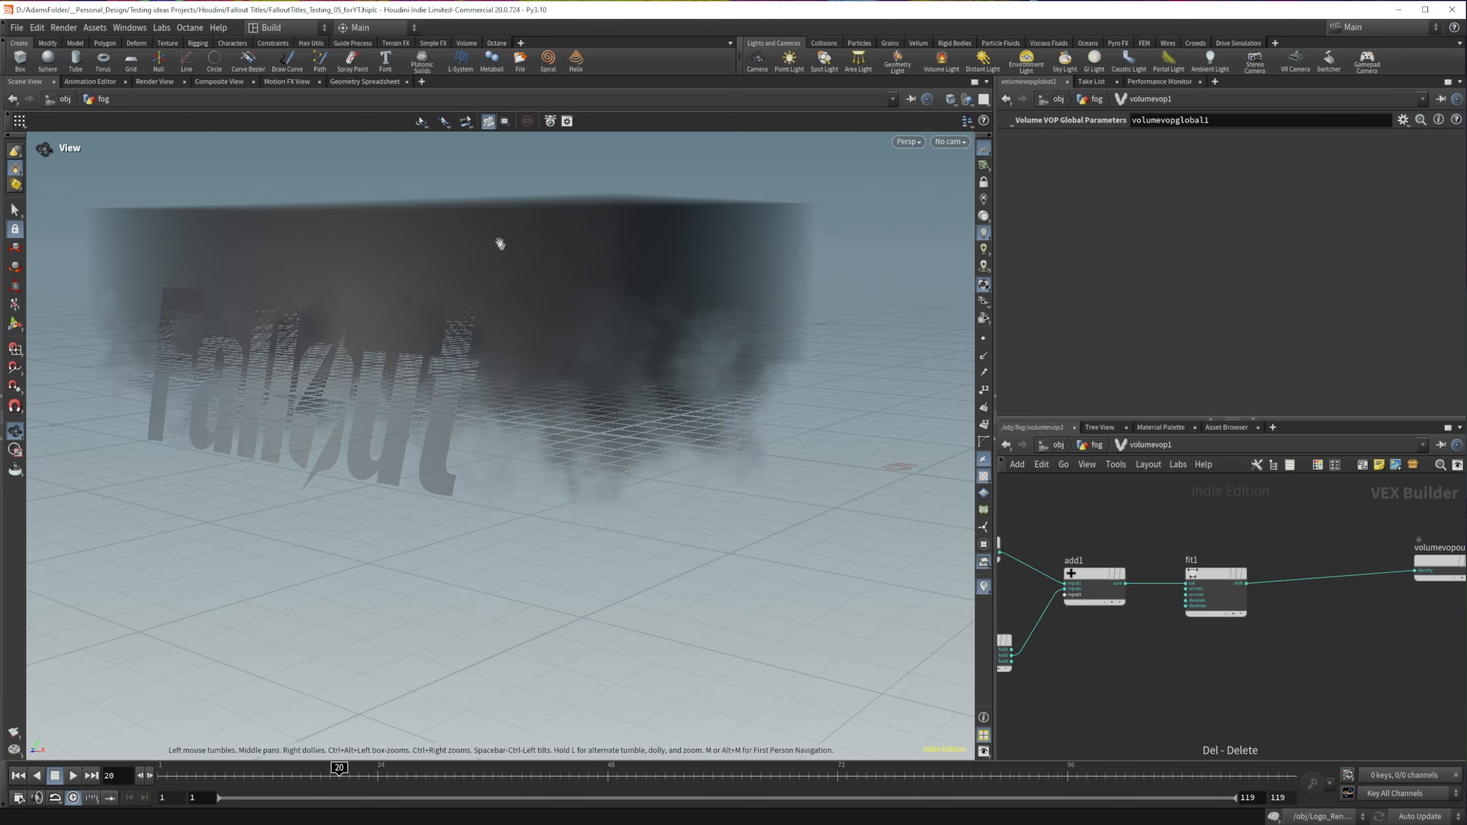
{"action": "left_click_drag", "start_coordinate": [500, 244], "coordinate": [947, 508]}
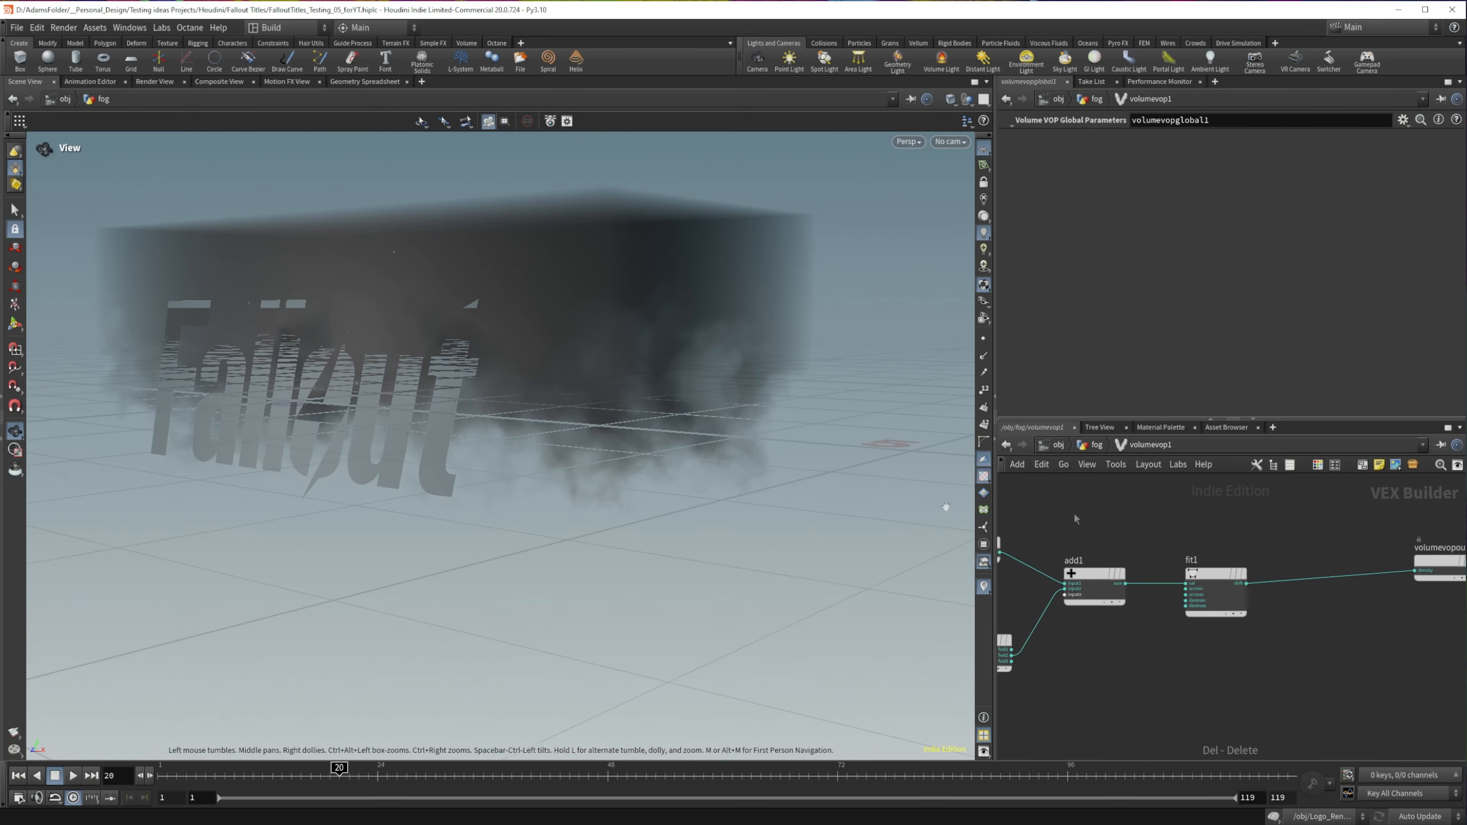
{"action": "left_click", "coordinate": [1218, 574]}
{"action": "left_click_drag", "start_coordinate": [1202, 154], "coordinate": [1257, 157]}
{"action": "left_click", "coordinate": [1299, 177]}
{"action": "left_click_drag", "start_coordinate": [1310, 176], "coordinate": [1300, 175]}
{"action": "left_click_drag", "start_coordinate": [439, 306], "coordinate": [540, 346]}
{"action": "left_click_drag", "start_coordinate": [647, 312], "coordinate": [462, 324]}
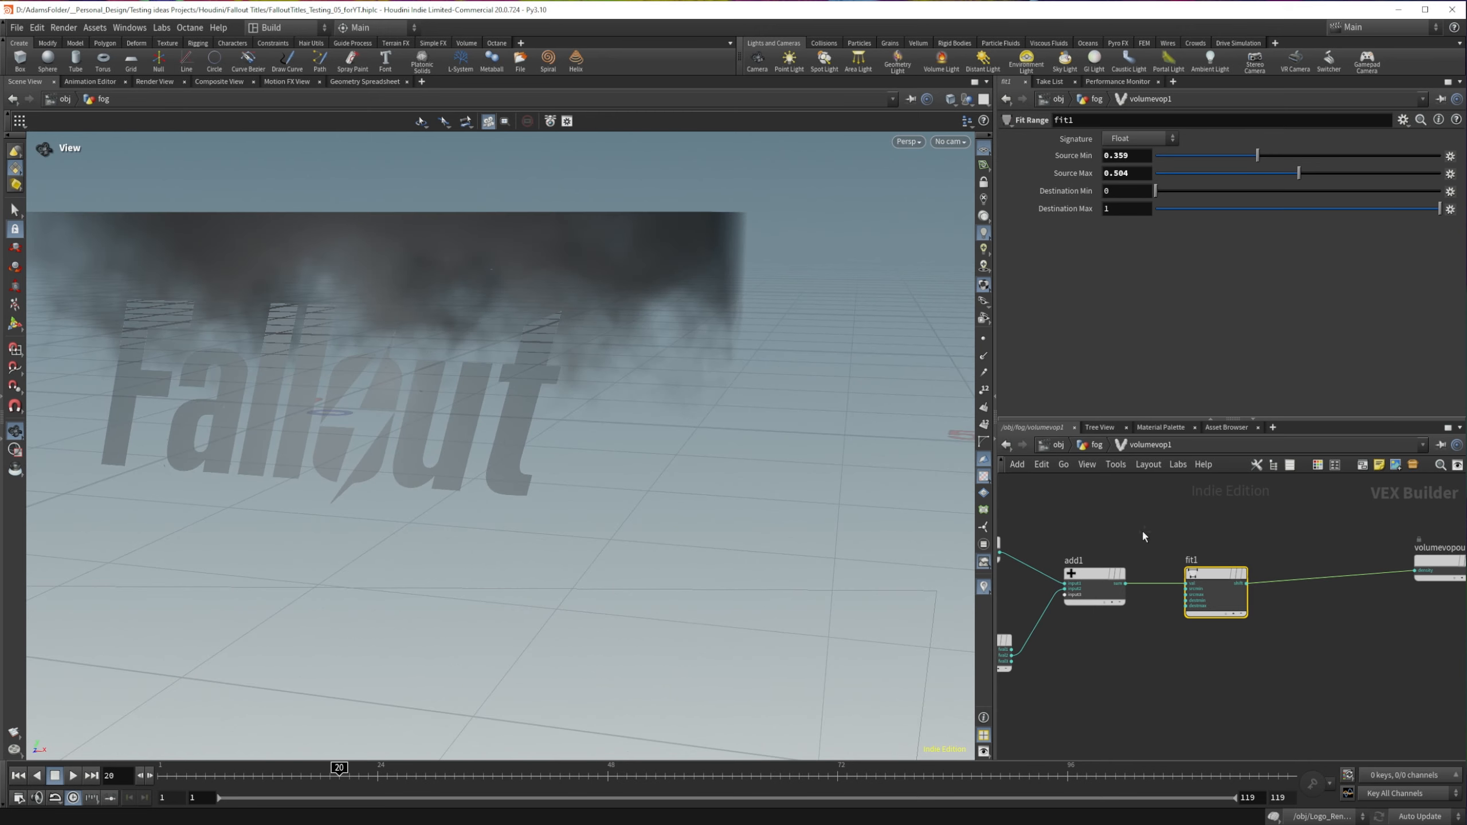
Step: Set turbnoise1's amplitude to 1.1 and its offset to 1.4, 0.3, 1.4
{"action": "middle_click_drag", "start_coordinate": [1142, 530], "coordinate": [1252, 528]}
{"action": "middle_click_drag", "start_coordinate": [1047, 489], "coordinate": [1183, 513]}
{"action": "left_click", "coordinate": [1117, 542]}
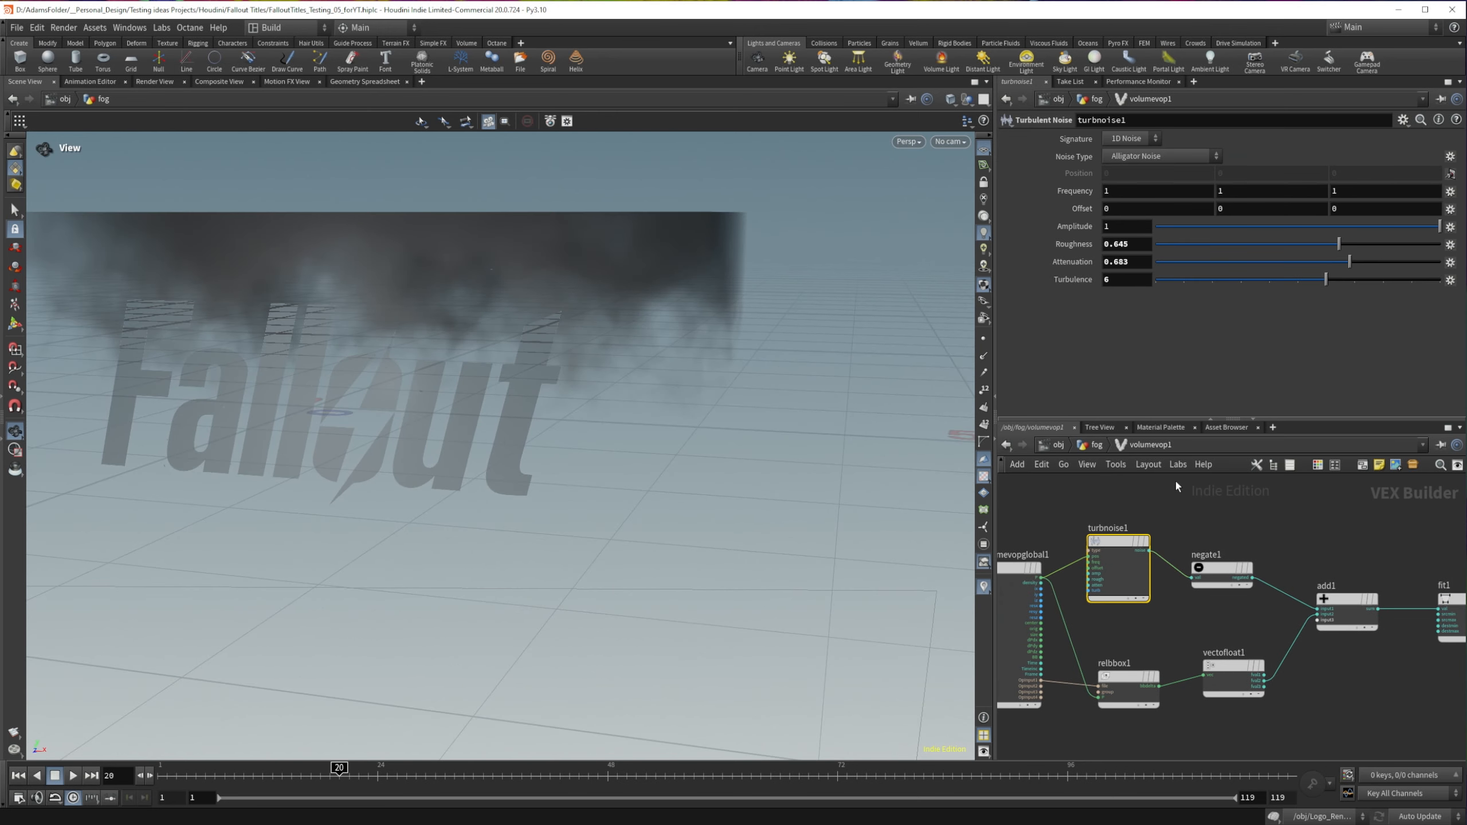
{"action": "left_click", "coordinate": [1150, 466]}
{"action": "left_click", "coordinate": [1090, 498]}
{"action": "left_click_drag", "start_coordinate": [1091, 498], "coordinate": [1142, 598]}
{"action": "middle_click_drag", "start_coordinate": [1069, 190], "coordinate": [829, 212]}
{"action": "mouse_move", "coordinate": [1139, 211]}
{"action": "middle_mouse_down"}
{"action": "mouse_move", "coordinate": [1054, 218]}
{"action": "mouse_move", "coordinate": [1150, 226]}
{"action": "middle_mouse_up"}
{"action": "type", "text": ".1"}
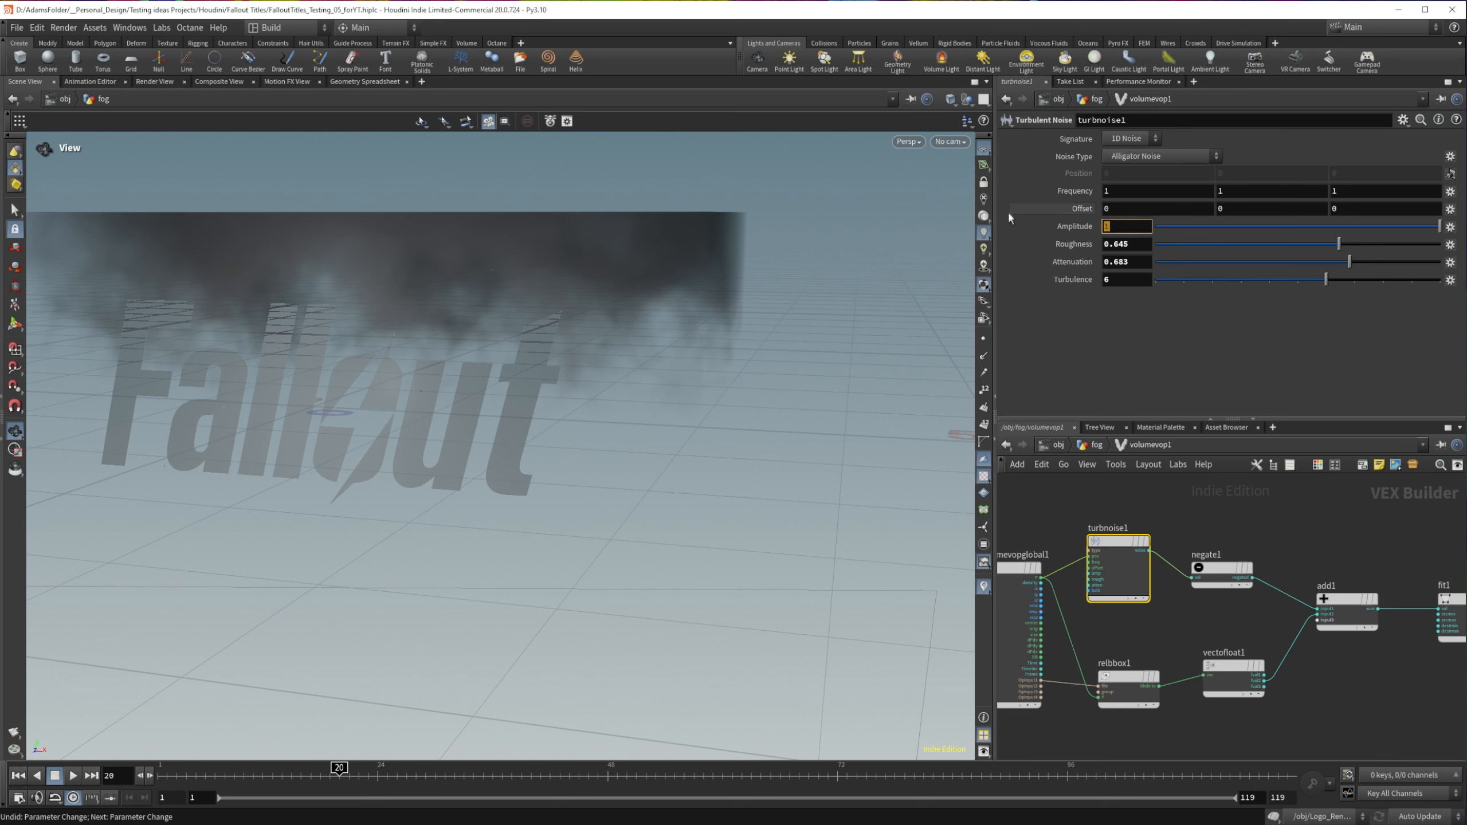
{"action": "key", "text": "Return"}
{"action": "middle_click_drag", "start_coordinate": [1078, 208], "coordinate": [1158, 202]}
{"action": "mouse_move", "coordinate": [511, 301]}
{"action": "left_mouse_down"}
{"action": "mouse_move", "coordinate": [589, 246]}
{"action": "mouse_move", "coordinate": [386, 253]}
{"action": "mouse_move", "coordinate": [265, 310]}
{"action": "mouse_move", "coordinate": [187, 262]}
{"action": "mouse_move", "coordinate": [187, 305]}
{"action": "mouse_move", "coordinate": [563, 289]}
{"action": "mouse_move", "coordinate": [523, 287]}
{"action": "left_mouse_up"}
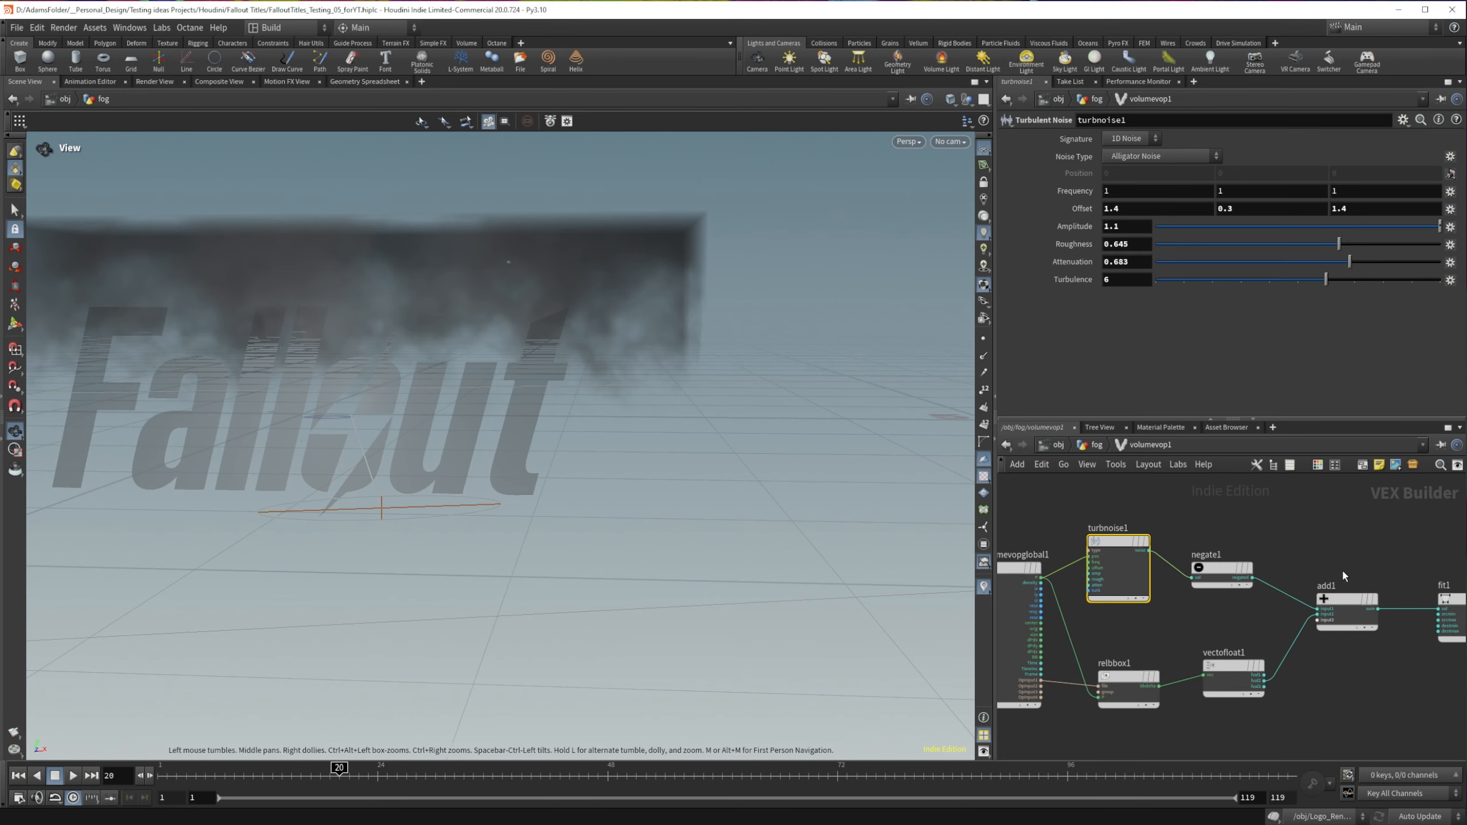
Step: Return to the fog geometry network, append a Convert VDB node after volumevop1 and make it the displayed node
{"action": "key", "text": "u"}
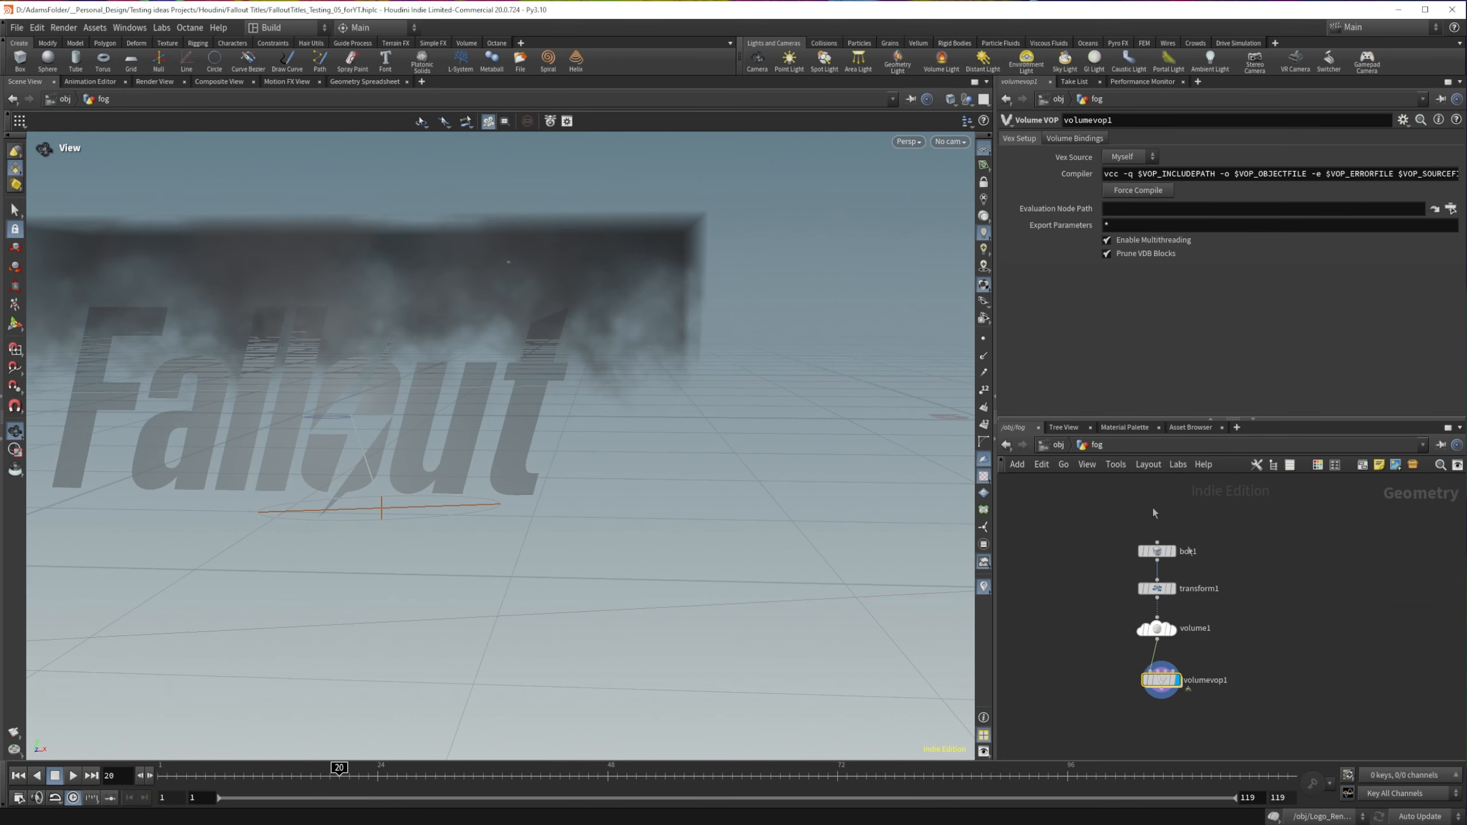
{"action": "middle_click_drag", "start_coordinate": [1234, 652], "coordinate": [1245, 563]}
{"action": "left_click", "coordinate": [1098, 627]}
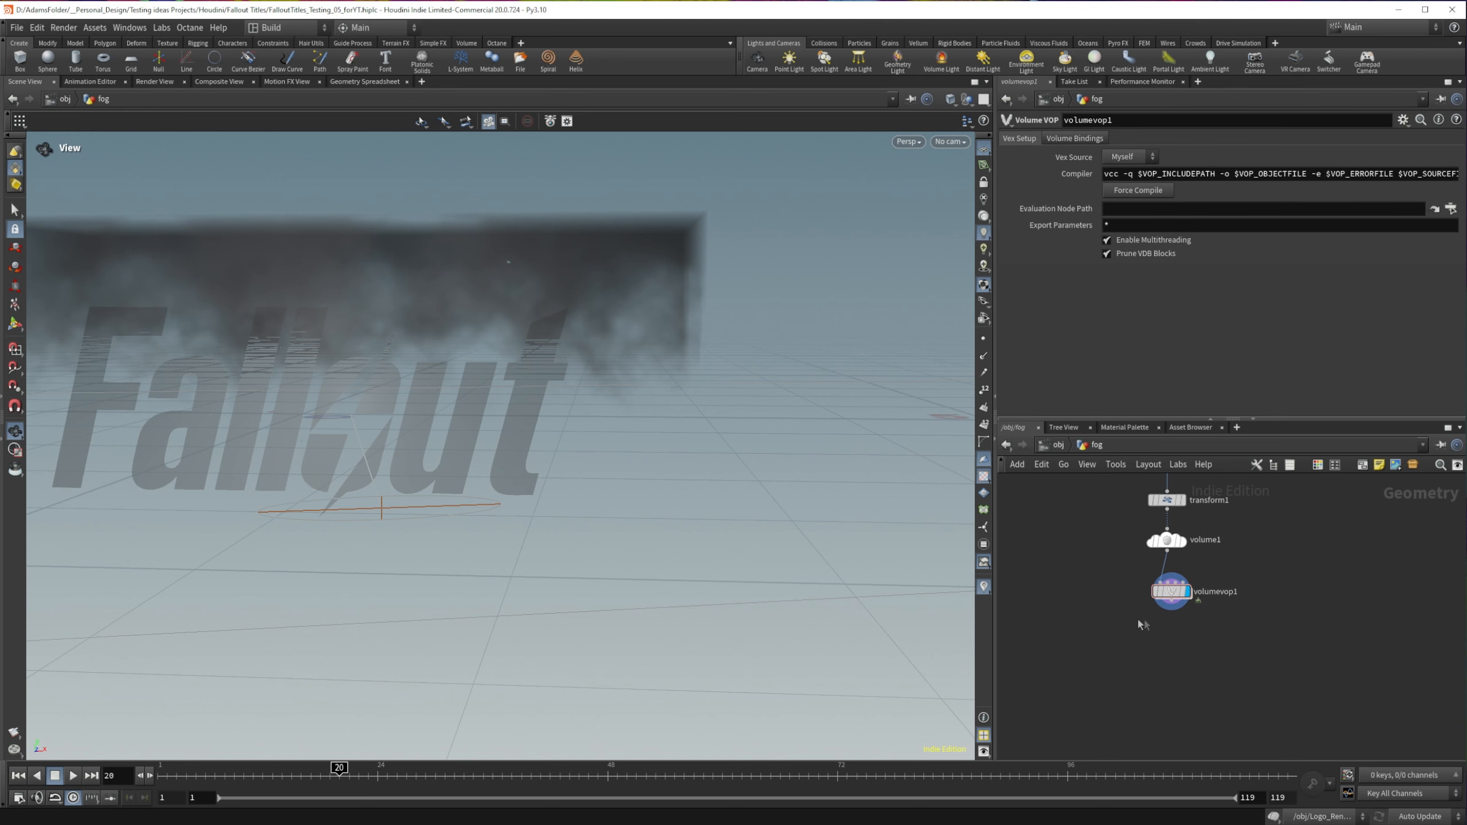
{"action": "key", "text": "Tab"}
{"action": "type", "text": "conv"}
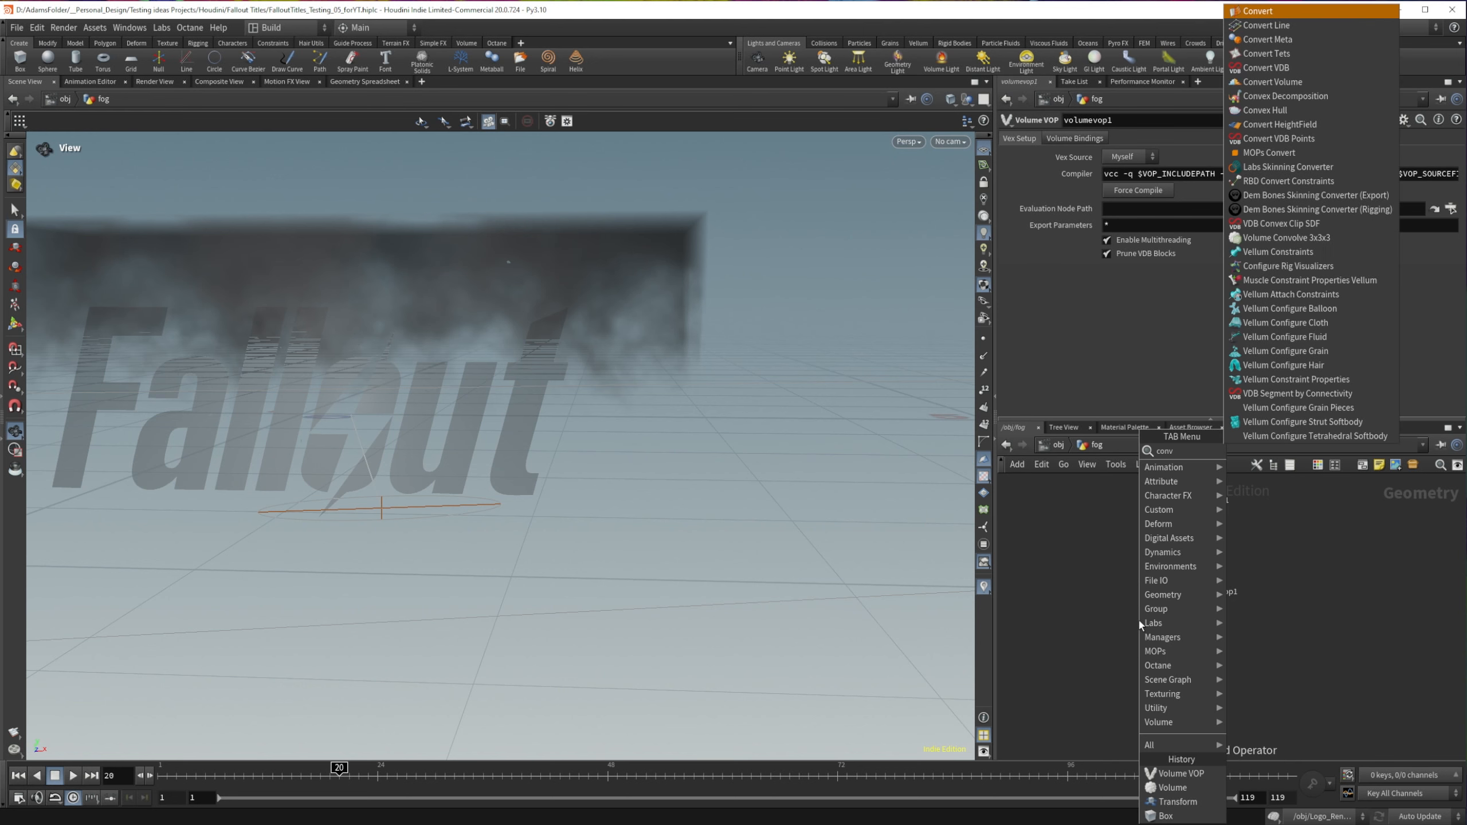
{"action": "key", "text": "Down"}
{"action": "key", "text": "Down"}
{"action": "key", "text": "Down"}
{"action": "key", "text": "Down"}
{"action": "key", "text": "Return"}
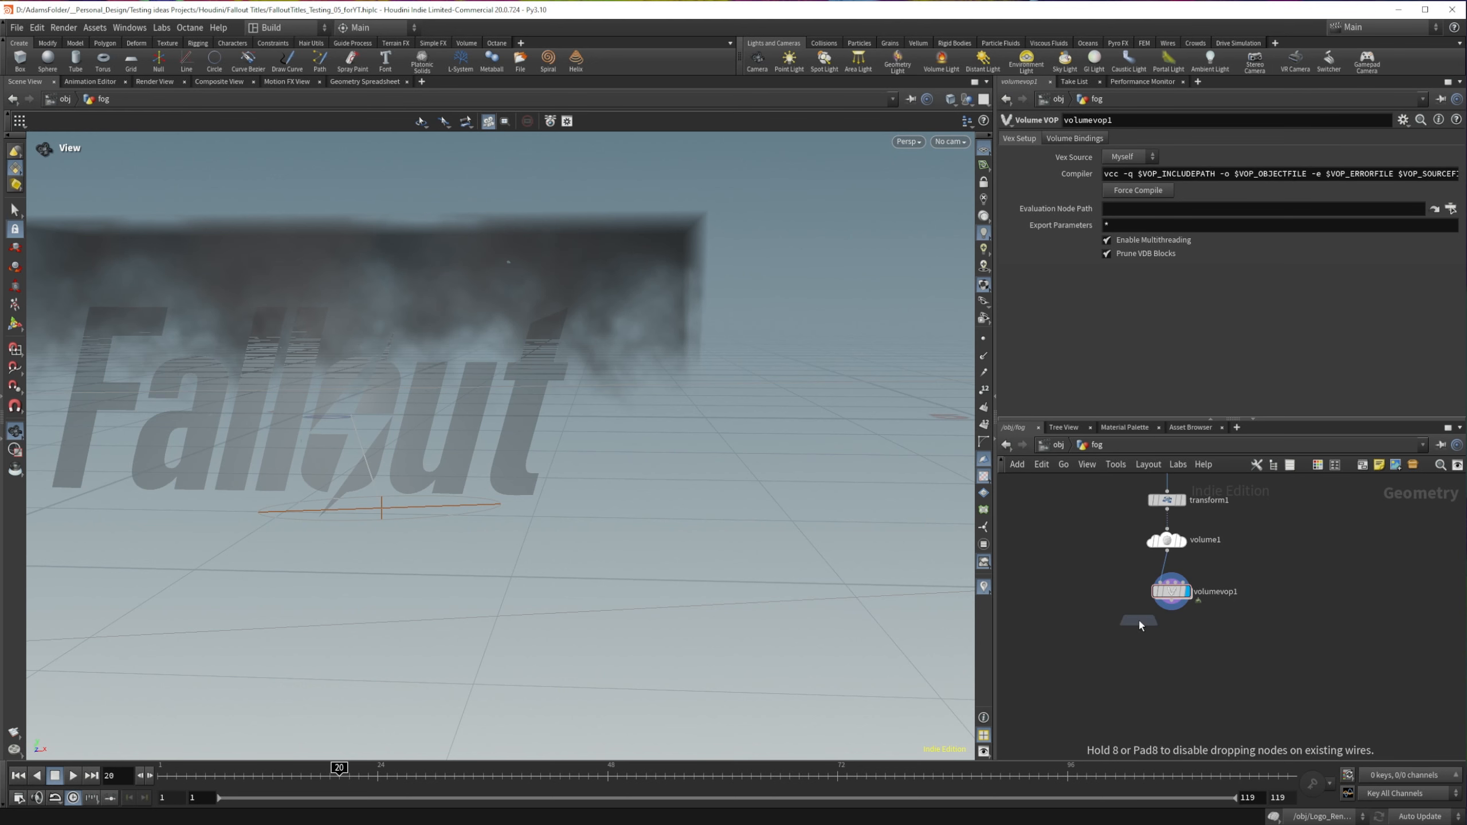
{"action": "left_click", "coordinate": [1177, 642]}
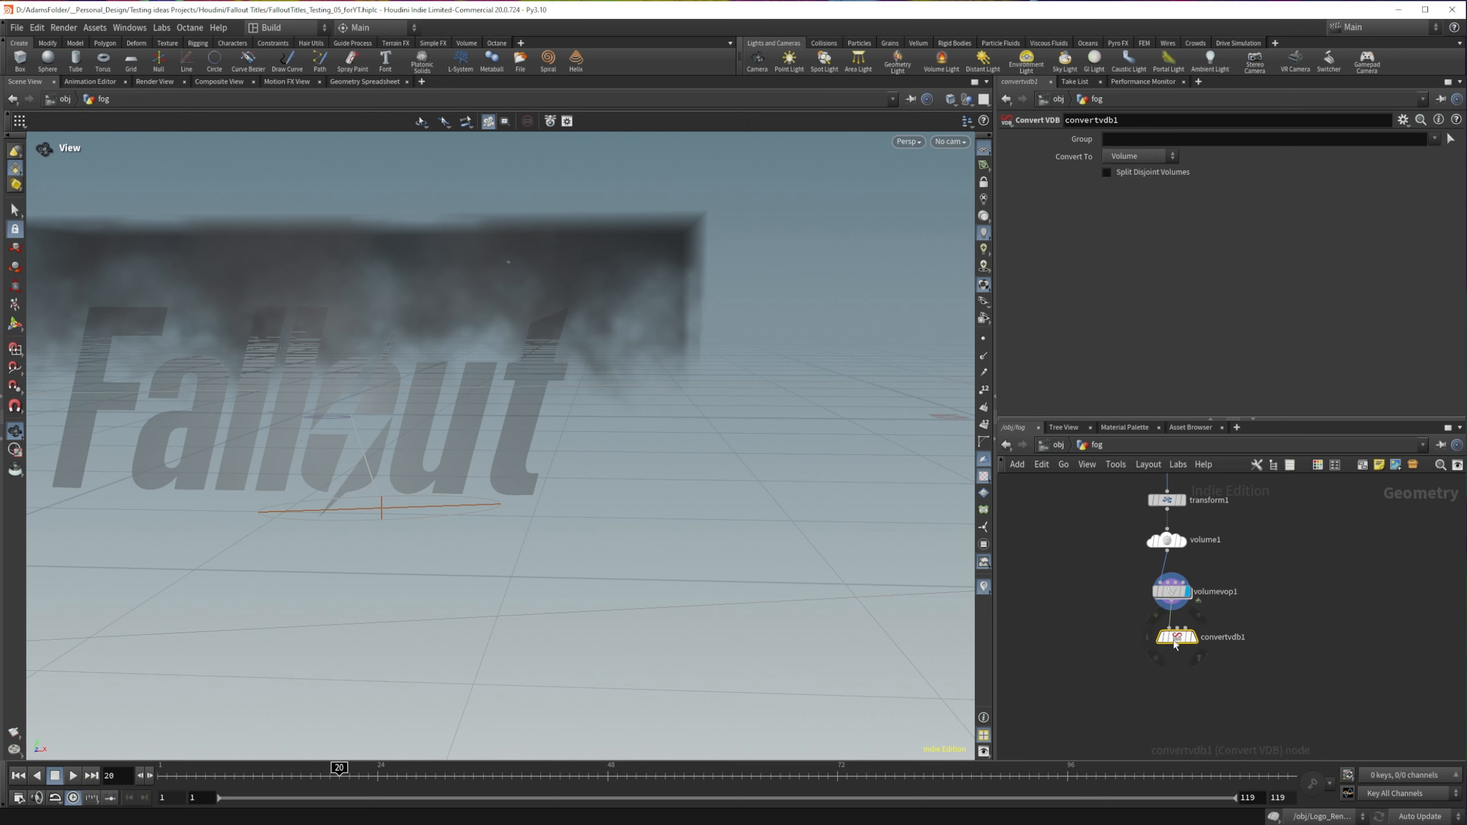
{"action": "mouse_move", "coordinate": [1178, 638]}
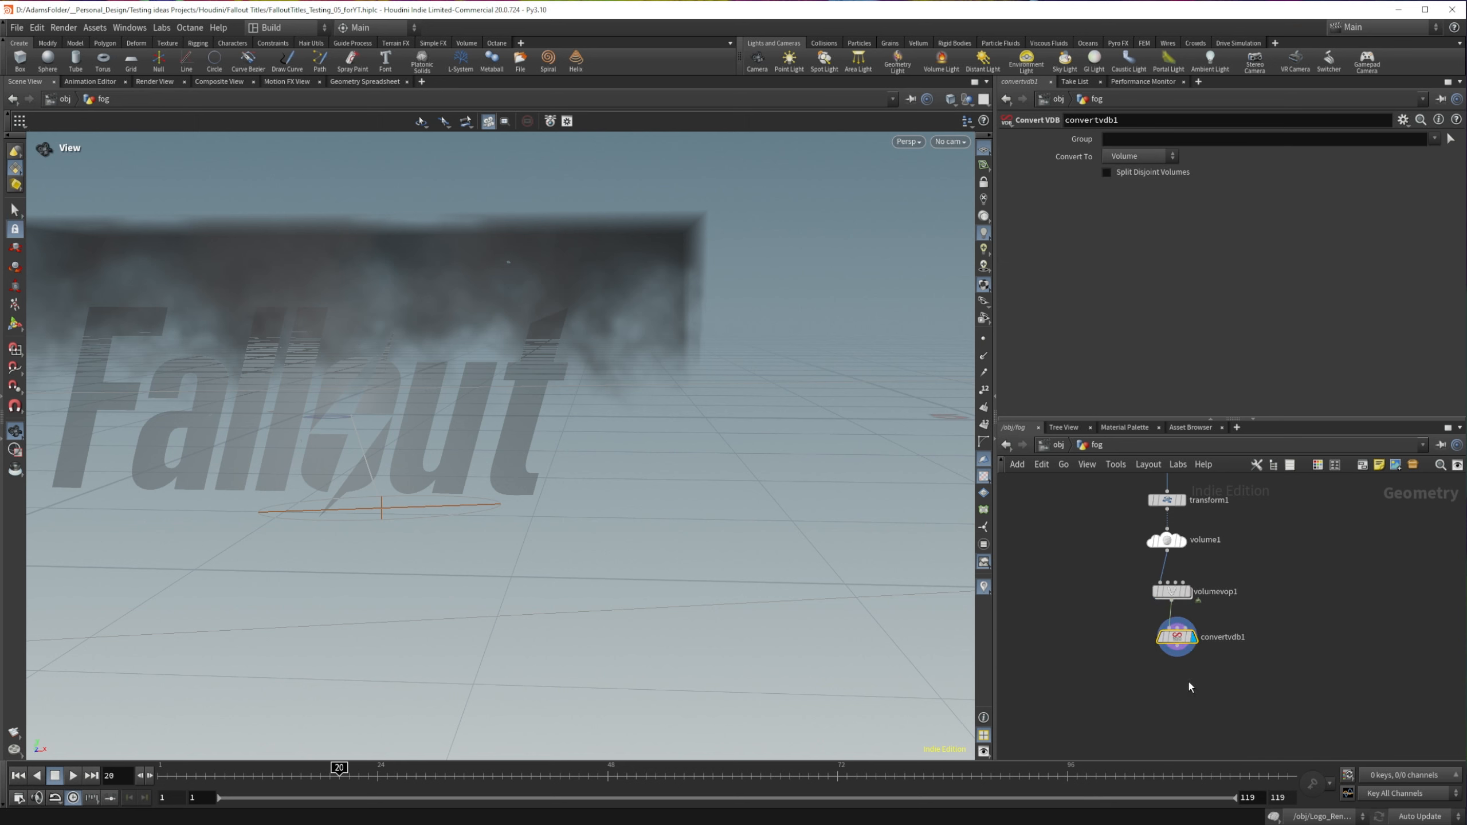
Step: Set convertvdb1 to convert to VDB, and append a Name node below it as the displayed node
{"action": "left_click", "coordinate": [1151, 159]}
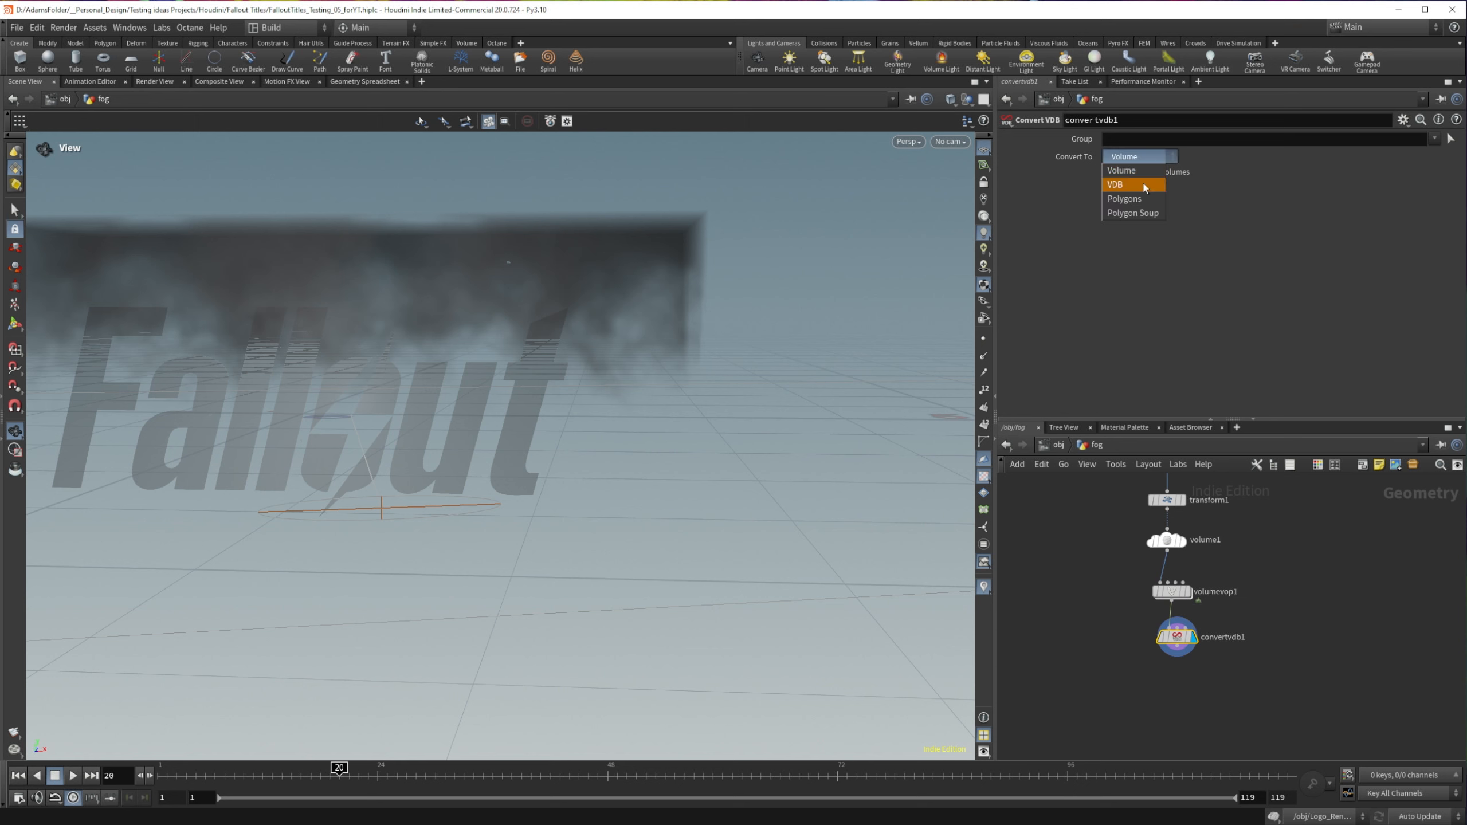
{"action": "left_click", "coordinate": [1145, 187]}
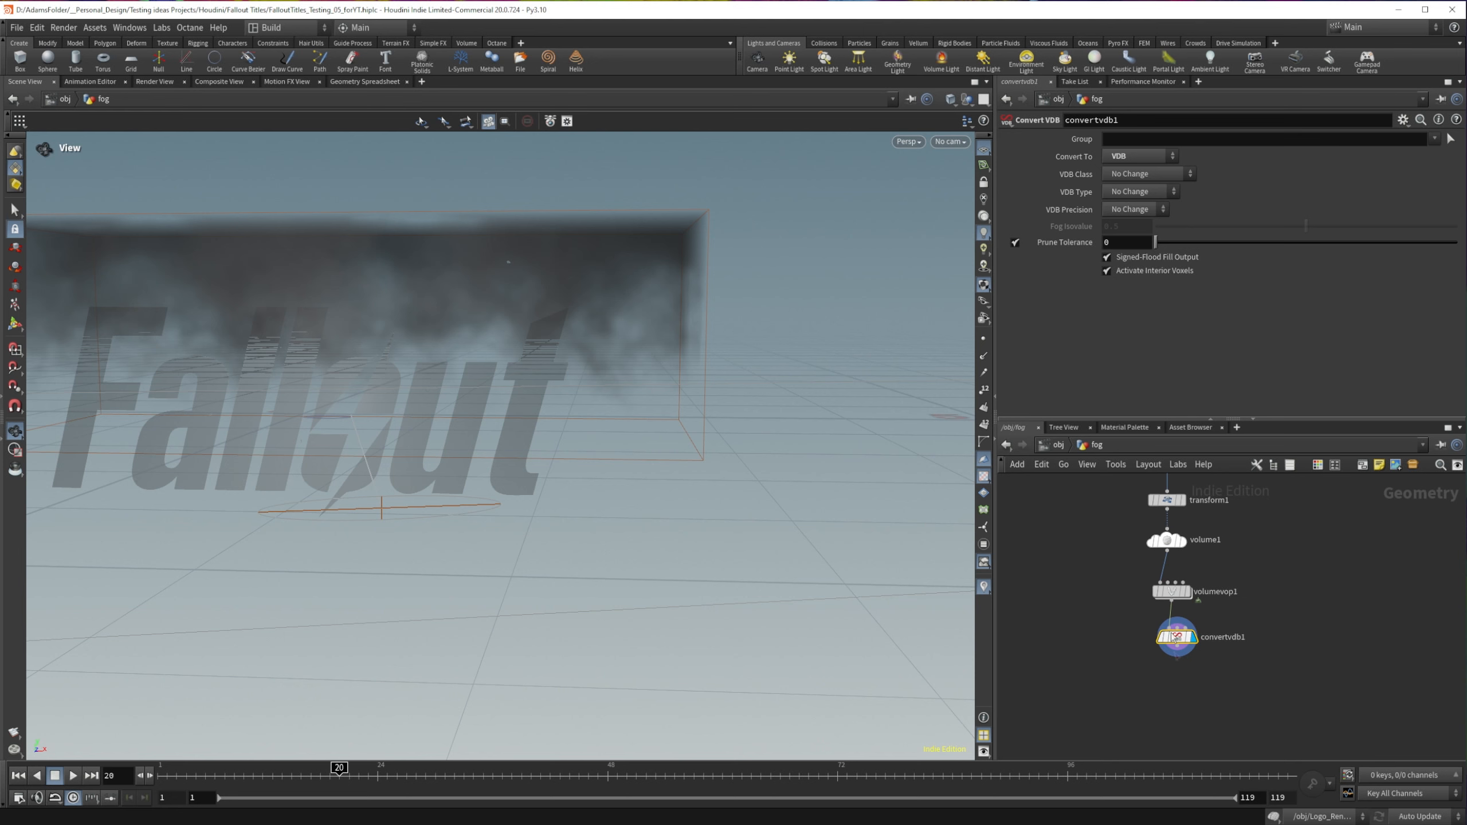
{"action": "key", "text": "Tab"}
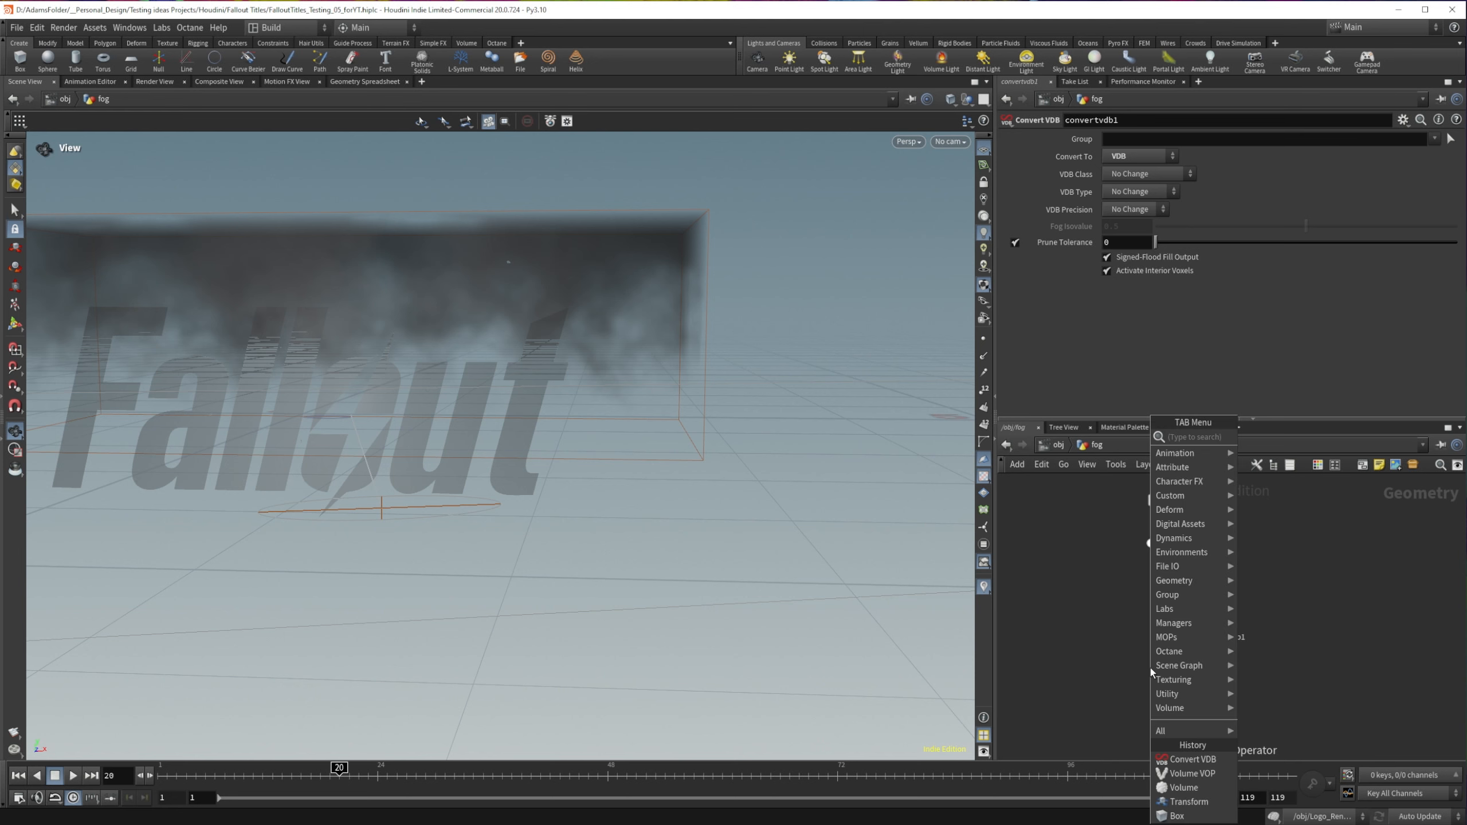
{"action": "type", "text": "name"}
{"action": "key", "text": "Return"}
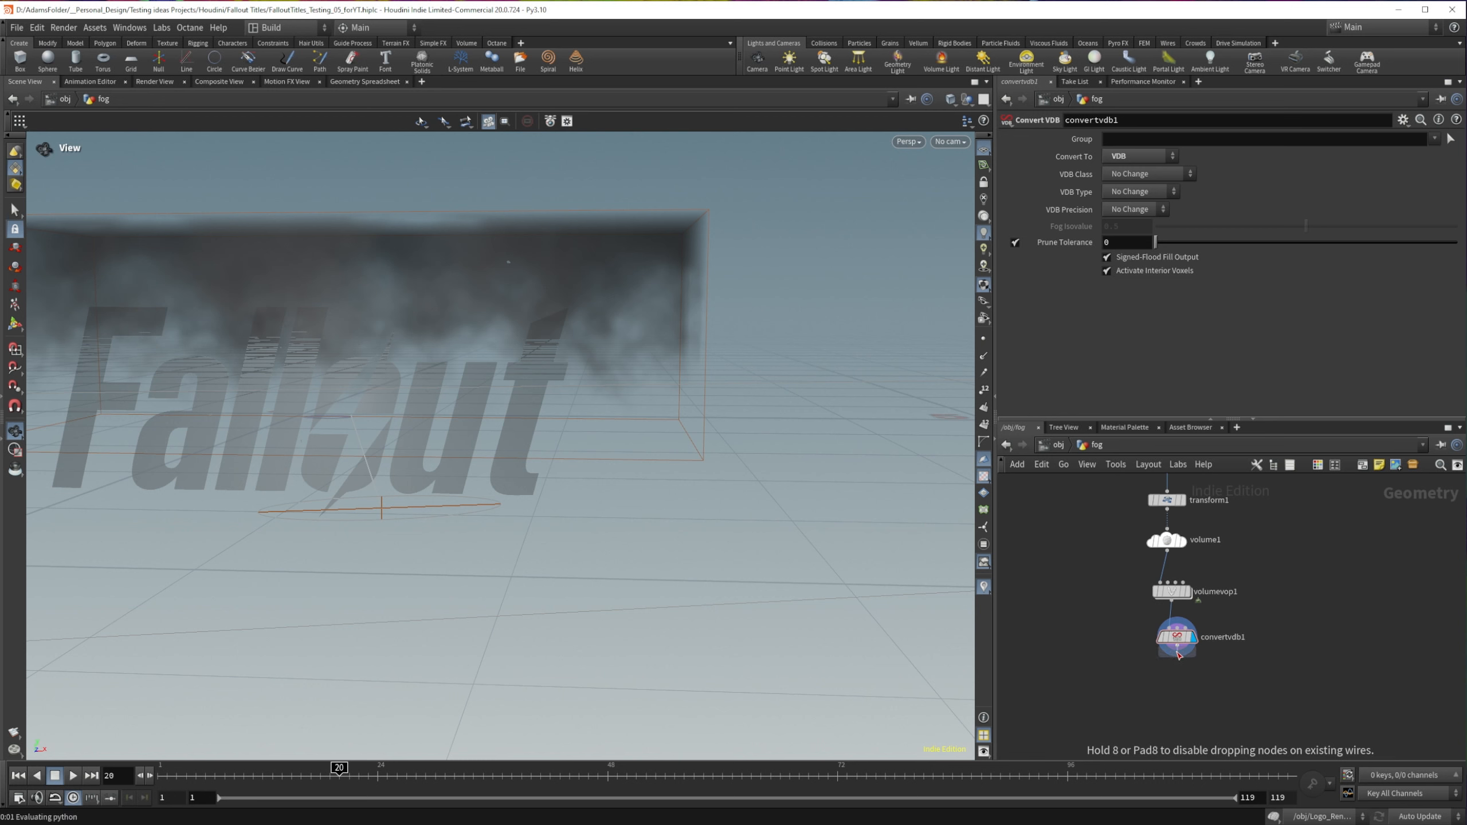
{"action": "left_click", "coordinate": [1181, 676]}
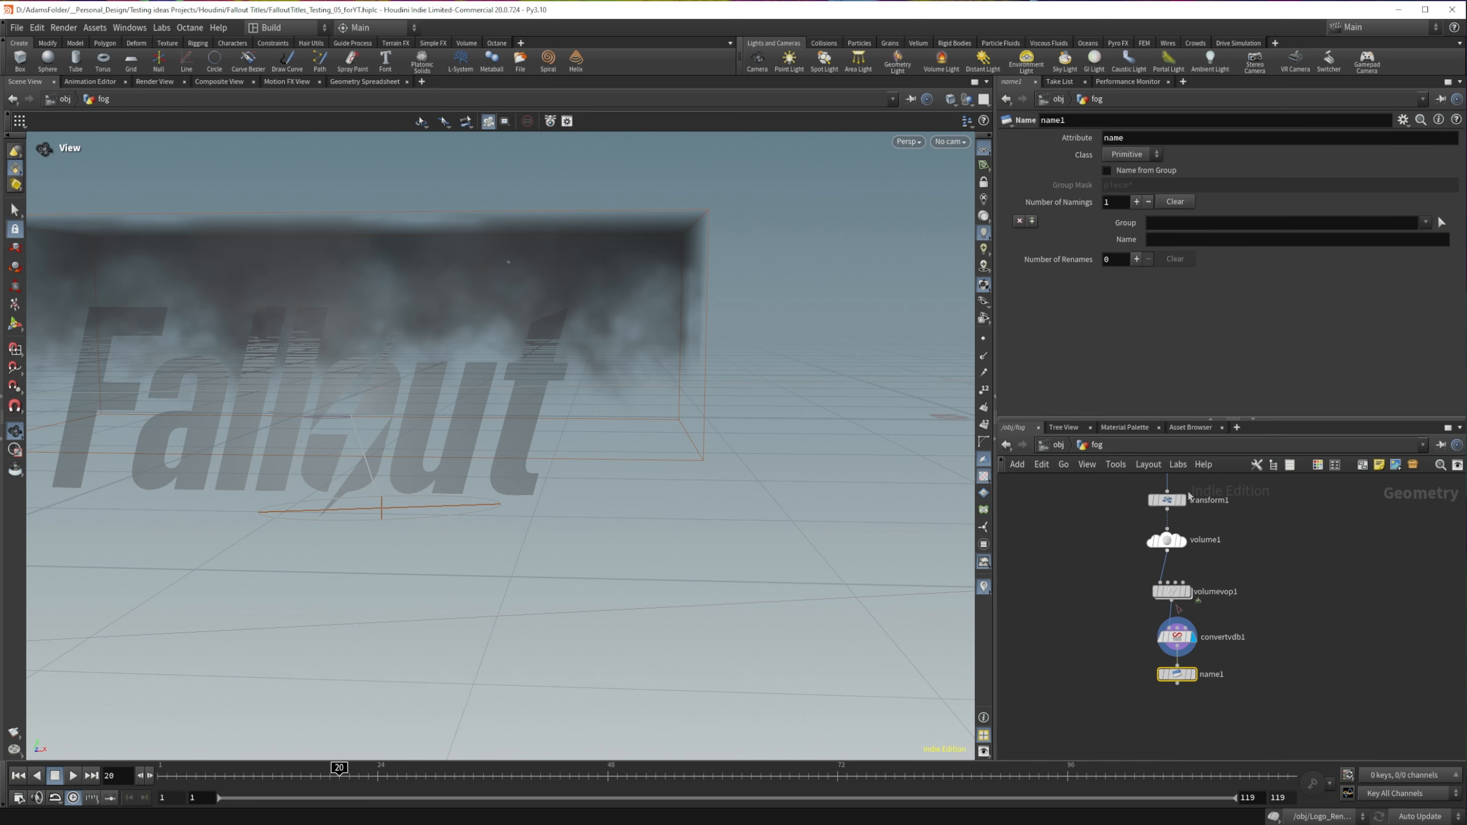
{"action": "left_click_drag", "start_coordinate": [1182, 680], "coordinate": [1182, 690]}
Step: Set the primitive name assigned by name1 to FogVolume
{"action": "left_click", "coordinate": [1166, 239]}
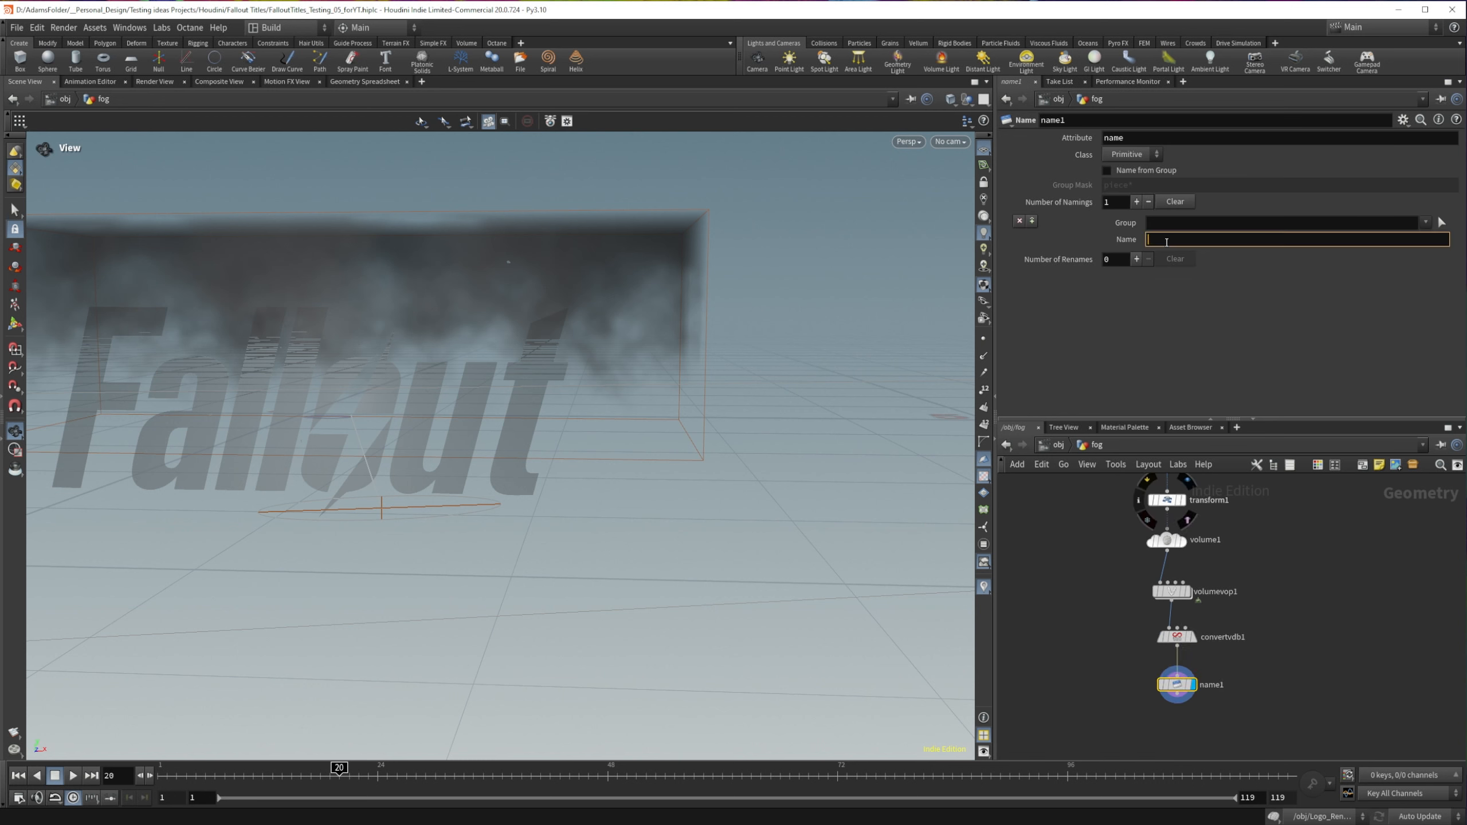
{"action": "type", "text": "FogVolume"}
{"action": "left_click", "coordinate": [1298, 633]}
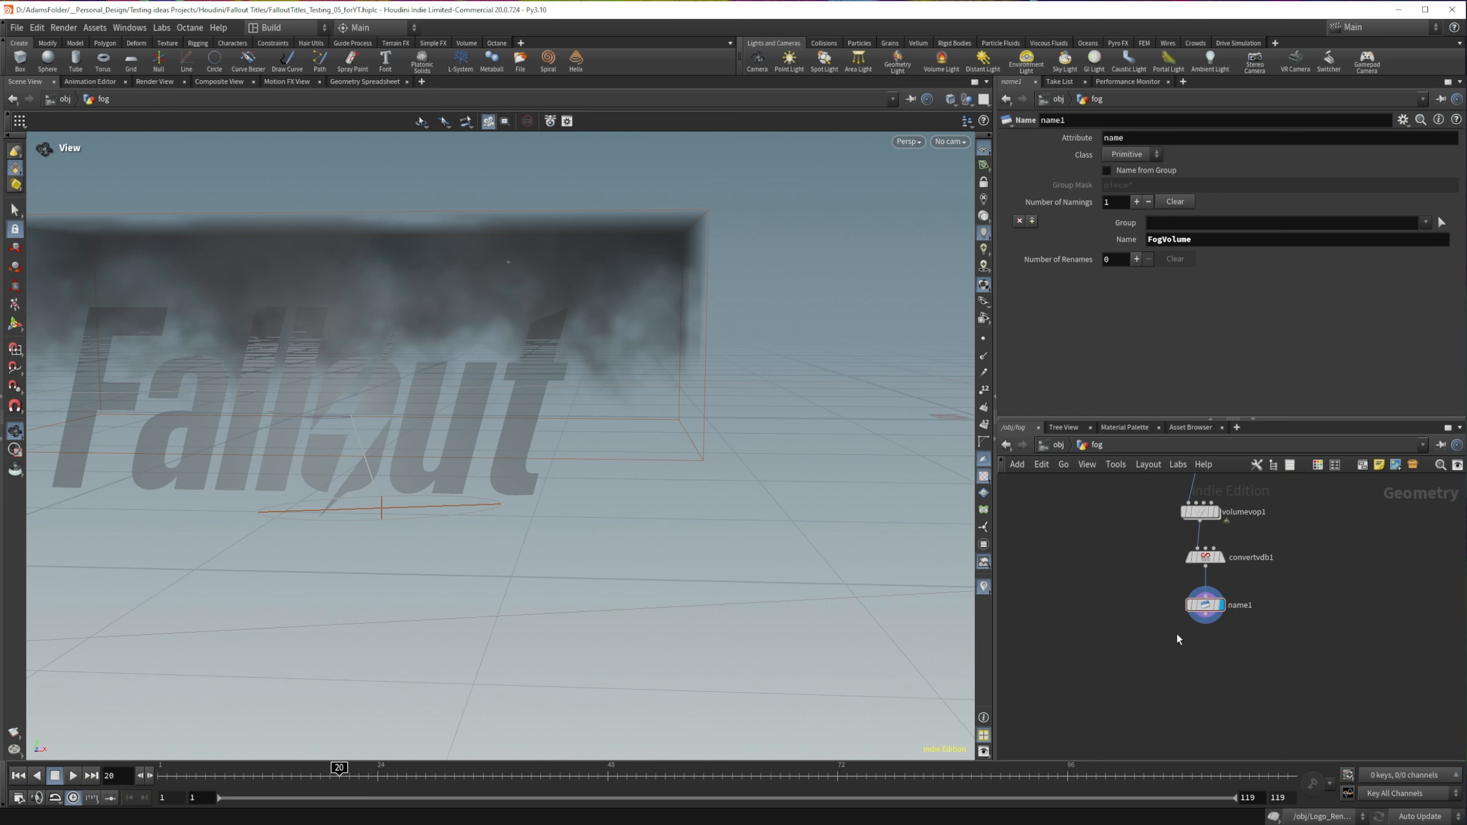
Step: Append a ROP Geometry Output node below name1 in the fog network
{"action": "key", "text": "Tab"}
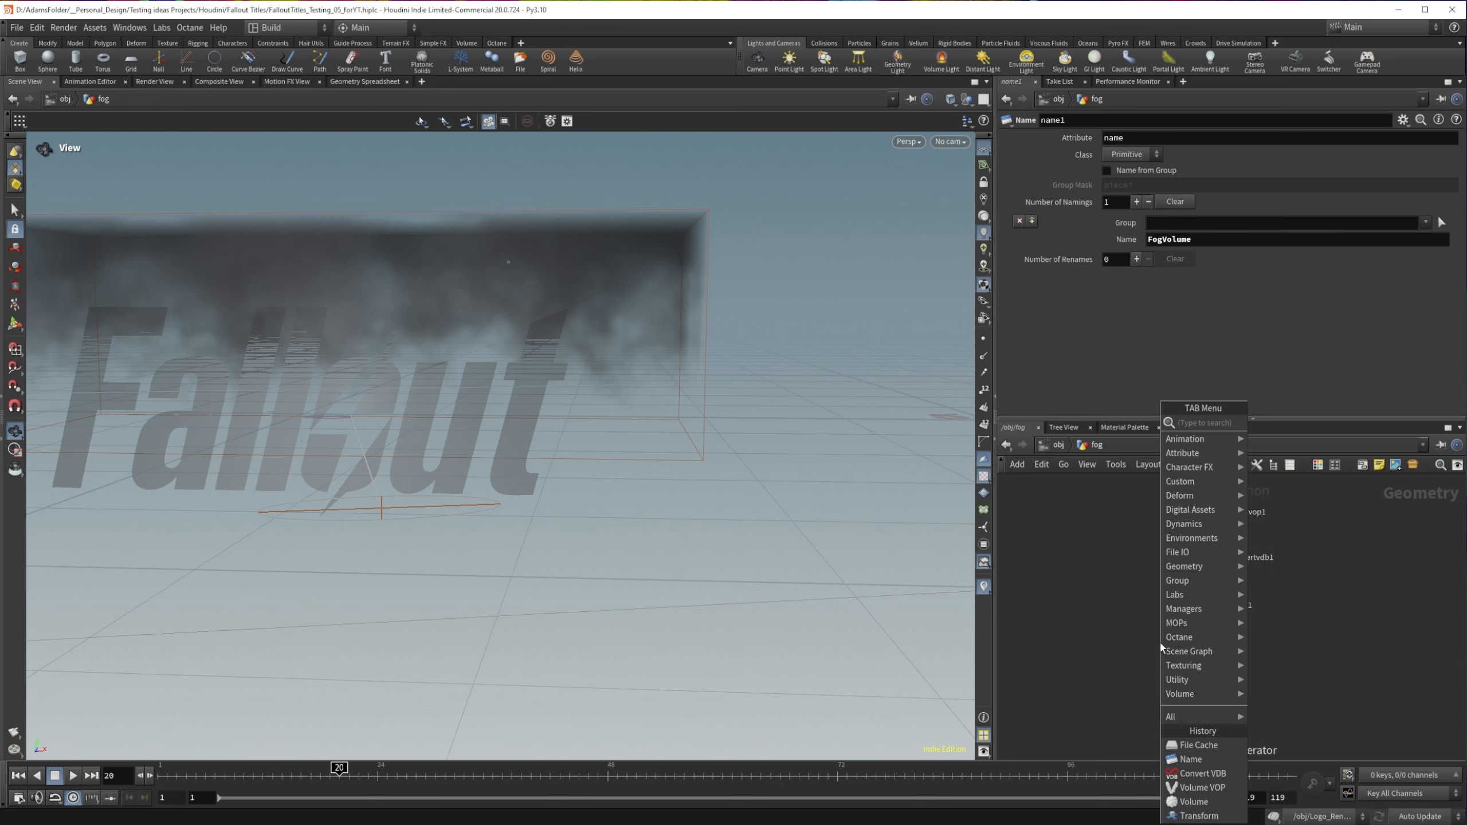
{"action": "type", "text": "out"}
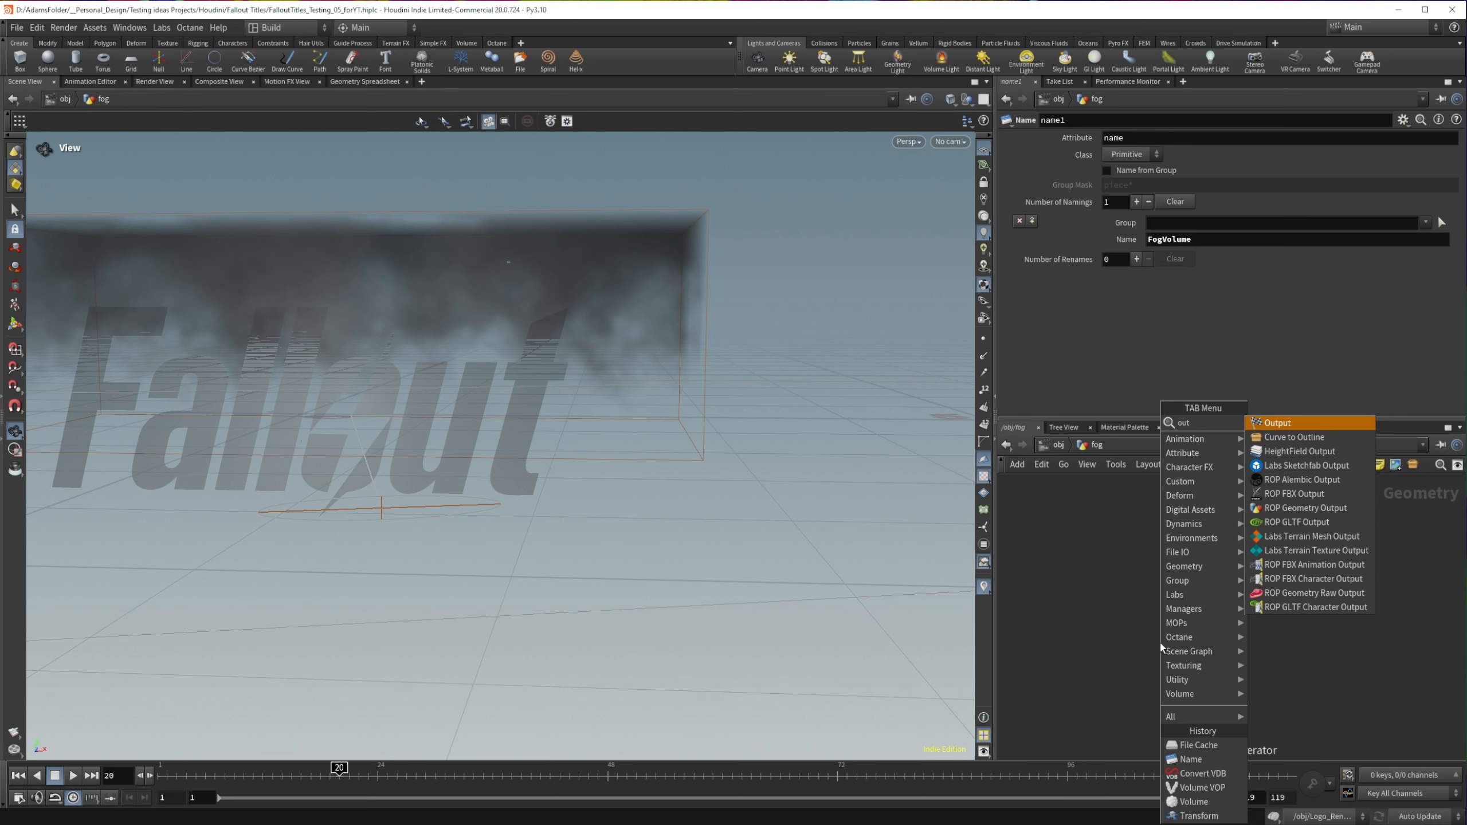
{"action": "left_click", "coordinate": [1303, 508]}
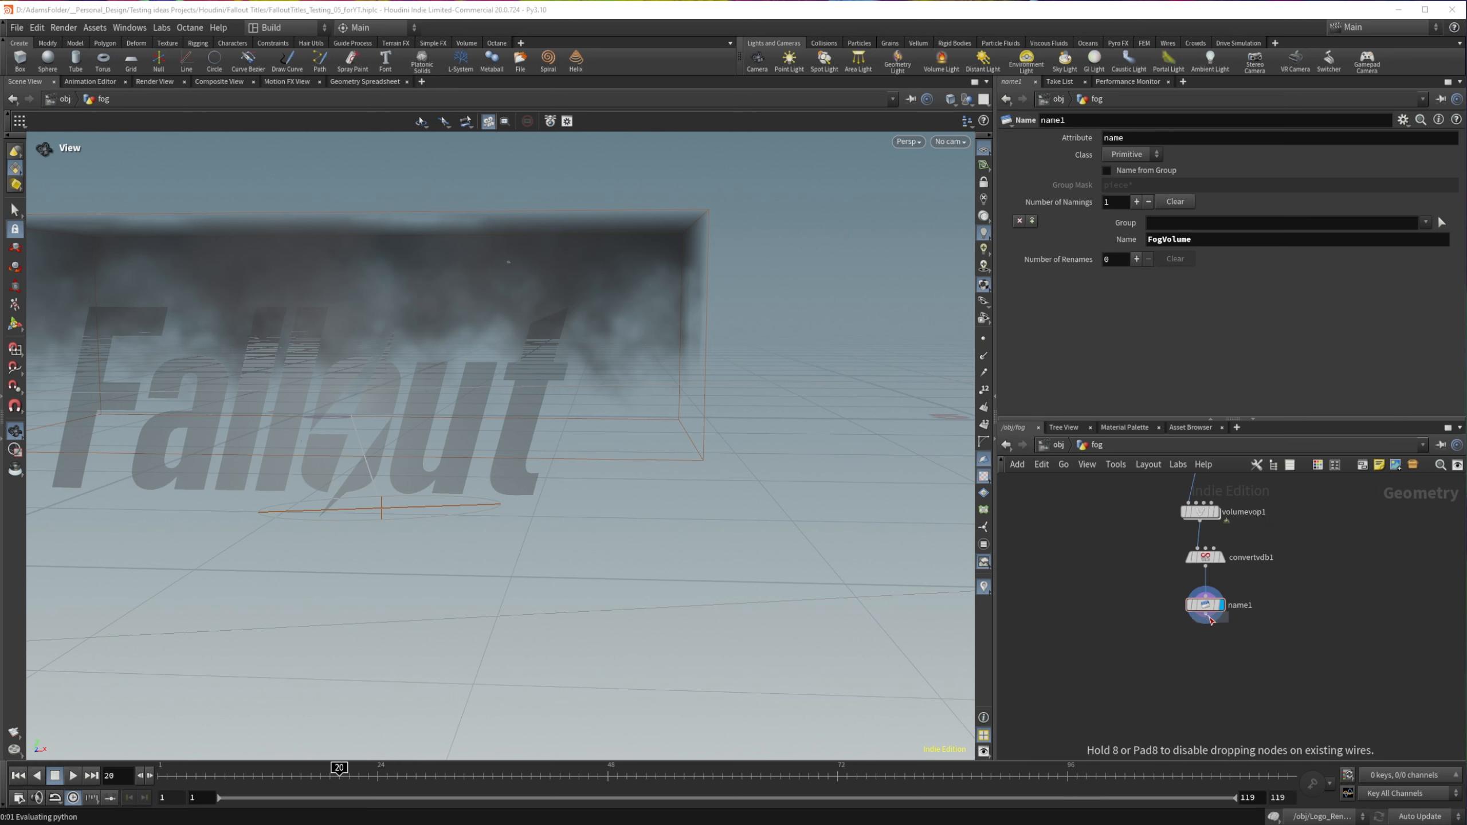
{"action": "left_click", "coordinate": [1205, 655]}
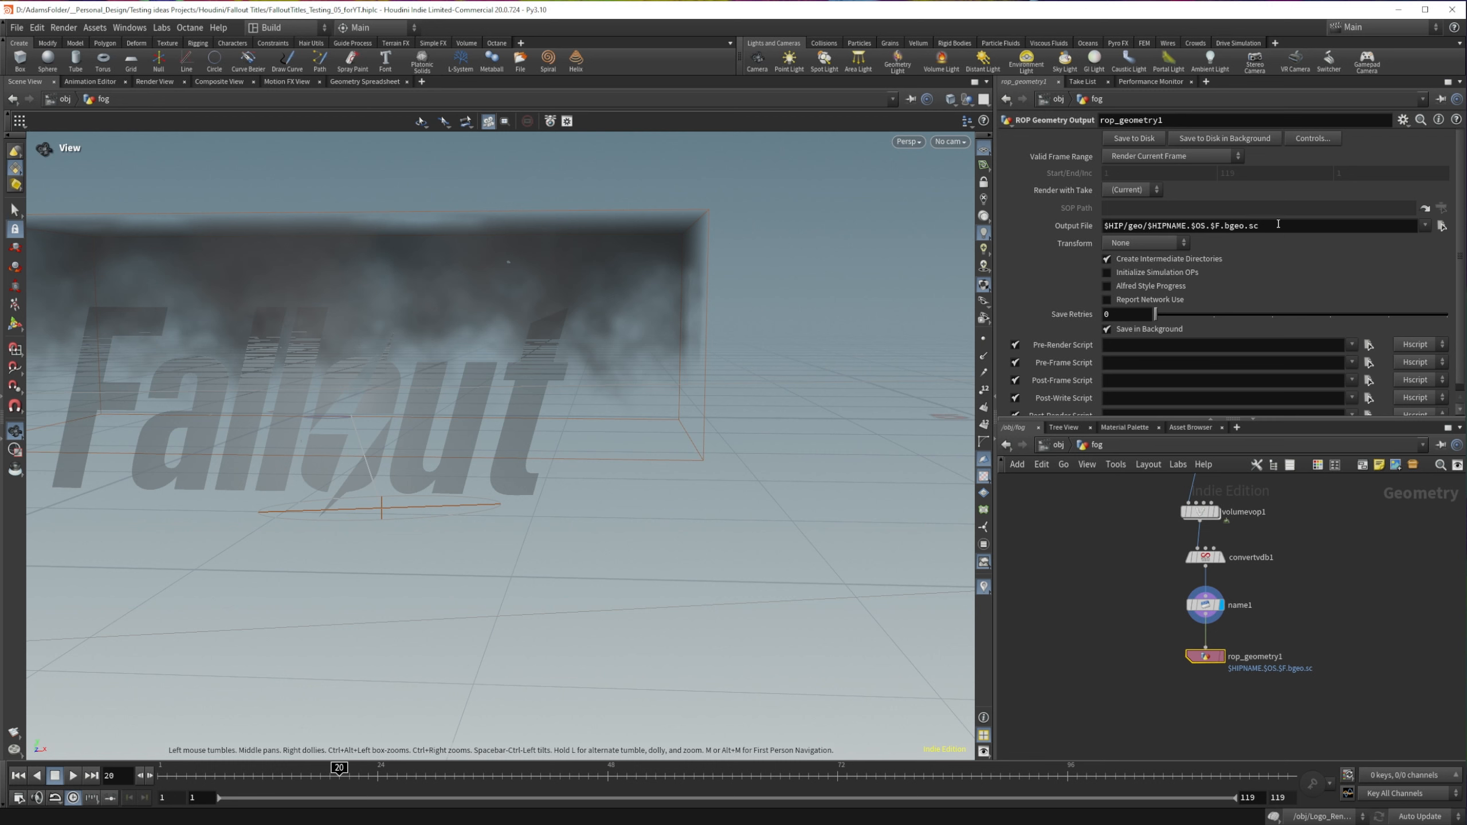
Step: Set rop_geometry1's output file to $HIP/geo/FogVolumeVDB.vdb, replacing the default file name and extension
{"action": "left_click_drag", "start_coordinate": [1278, 224], "coordinate": [1226, 223]}
{"action": "type", "text": "vdb"}
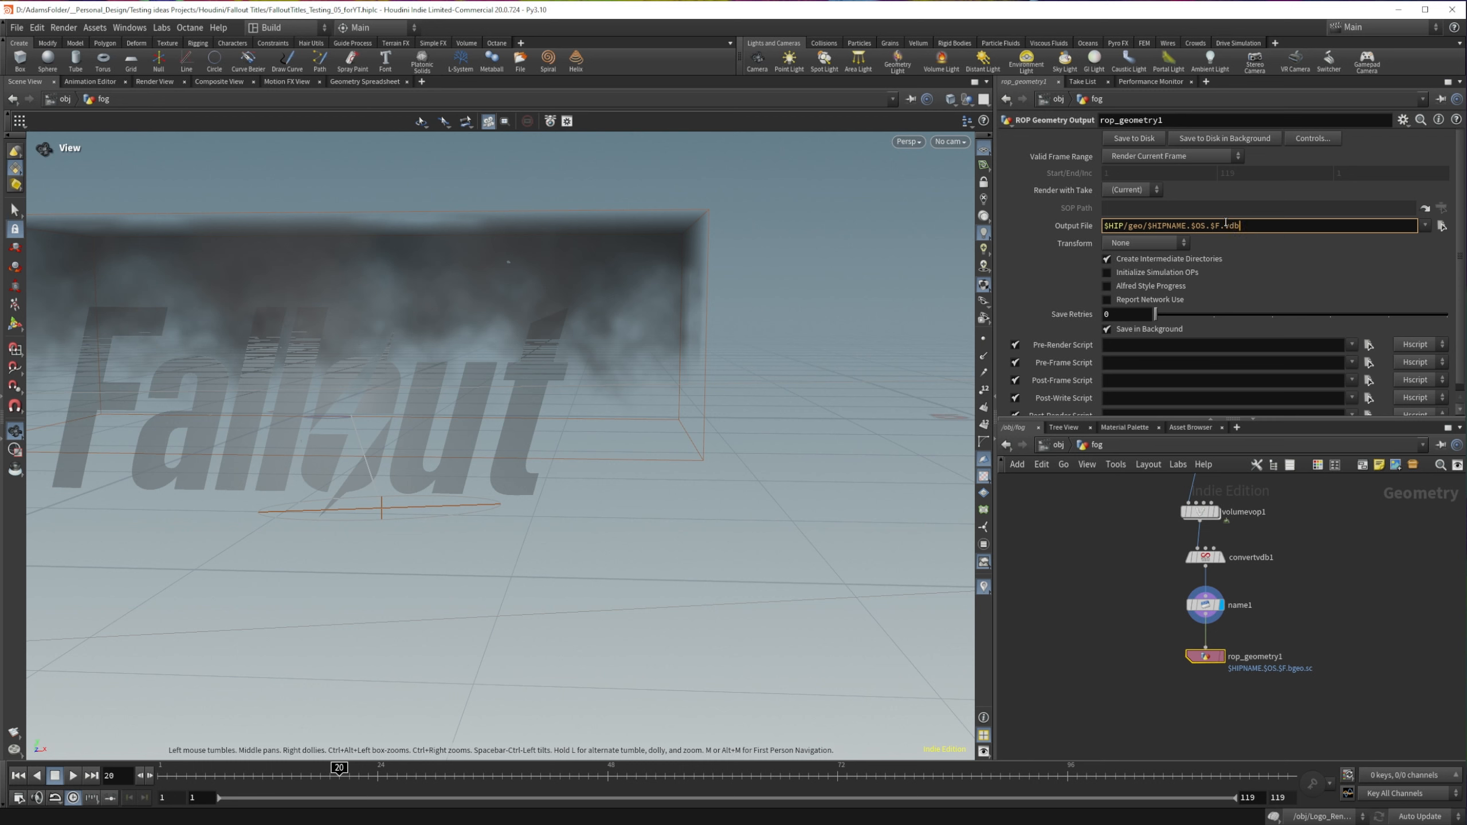
{"action": "left_click_drag", "start_coordinate": [1220, 225], "coordinate": [1147, 226]}
{"action": "type", "text": "Fo"}
{"action": "type", "text": "gVolume"}
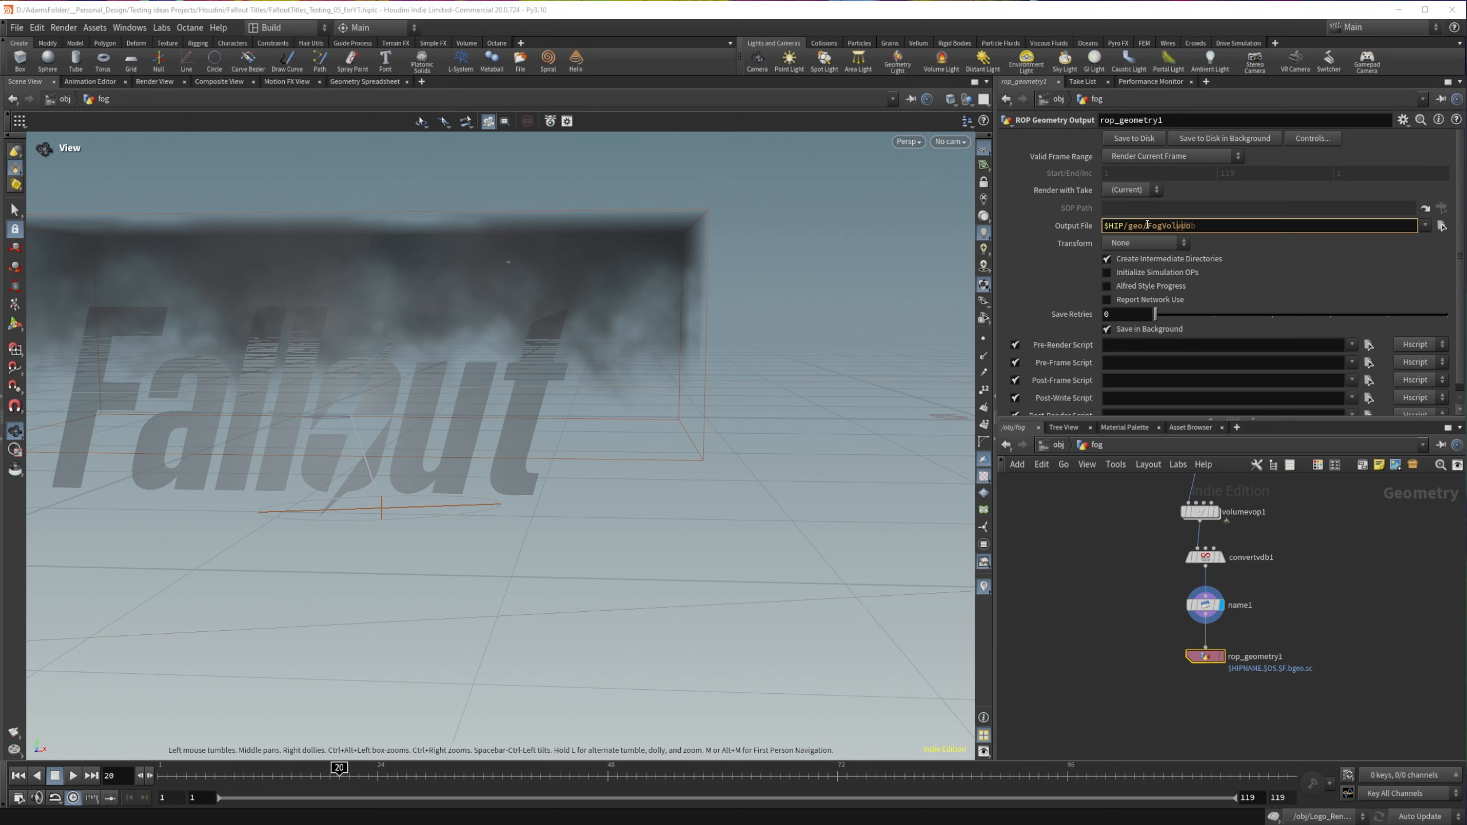
{"action": "type", "text": "VDB"}
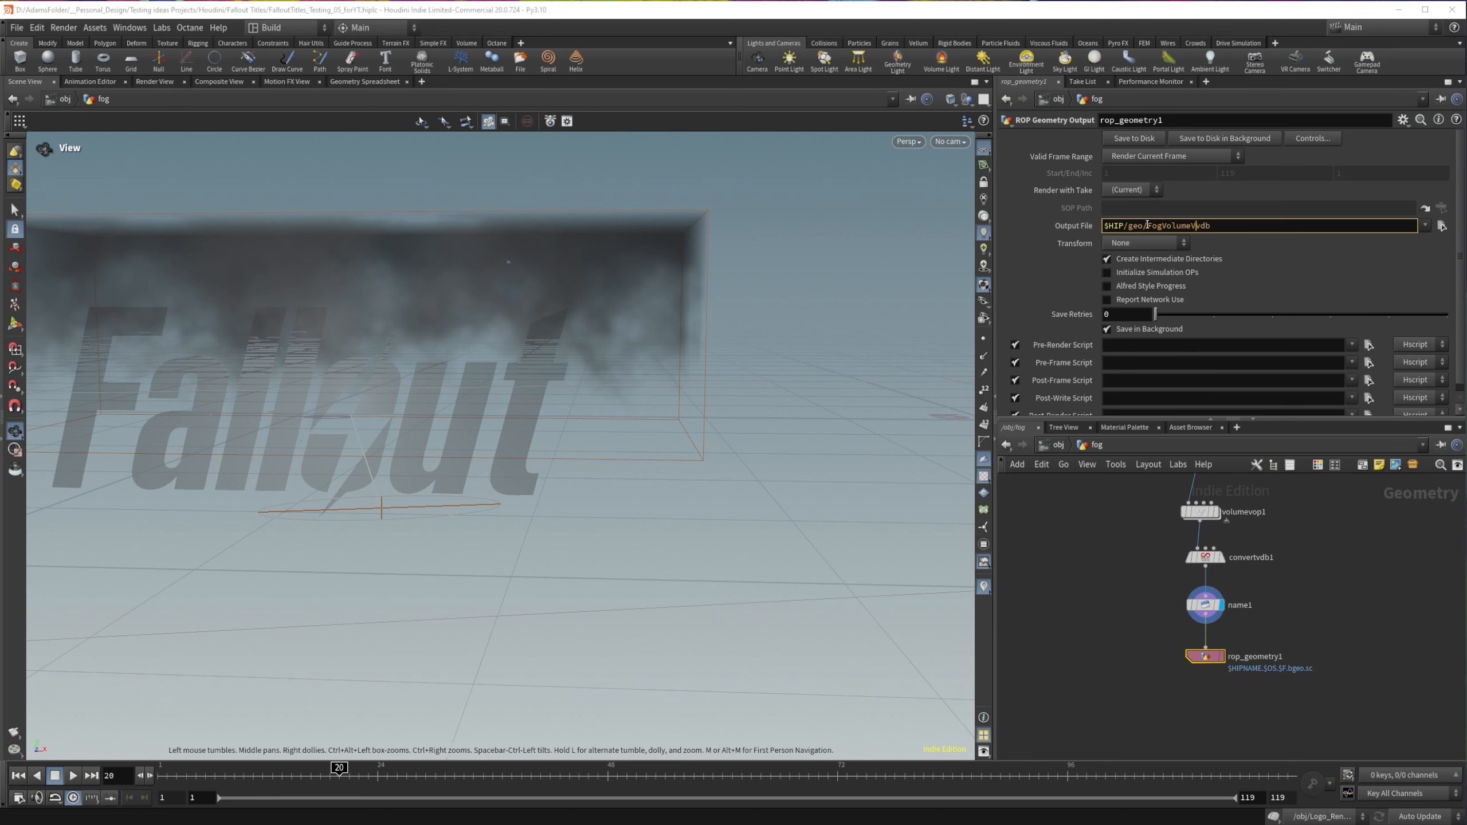